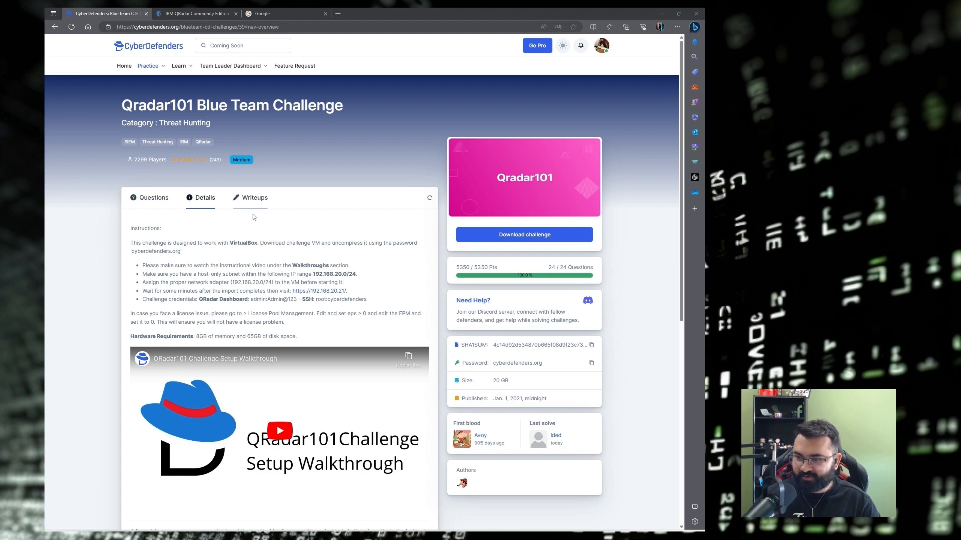
Read through the Qradar101 VirtualBox setup instructions on the Details tab.
scroll(266, 231, "down", 2)
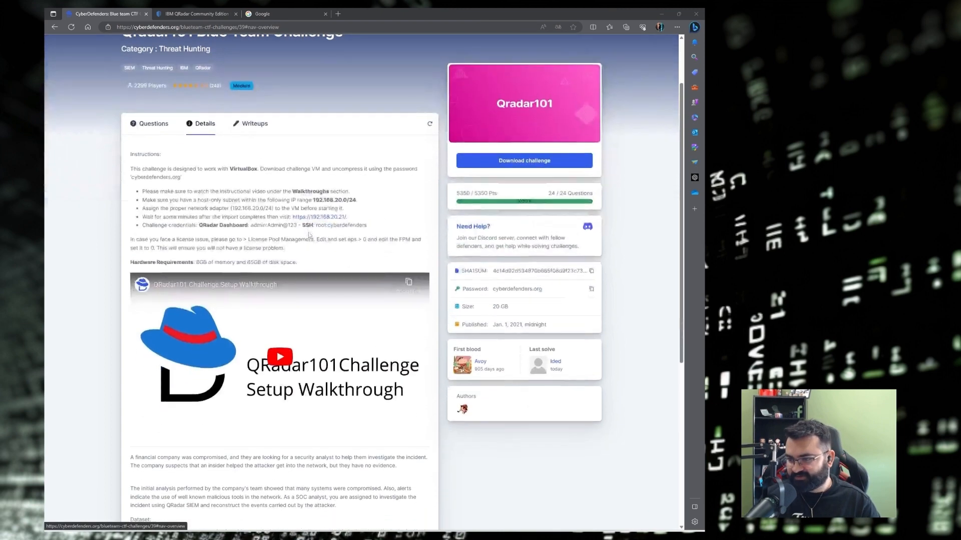
scroll(160, 193, "up", 2)
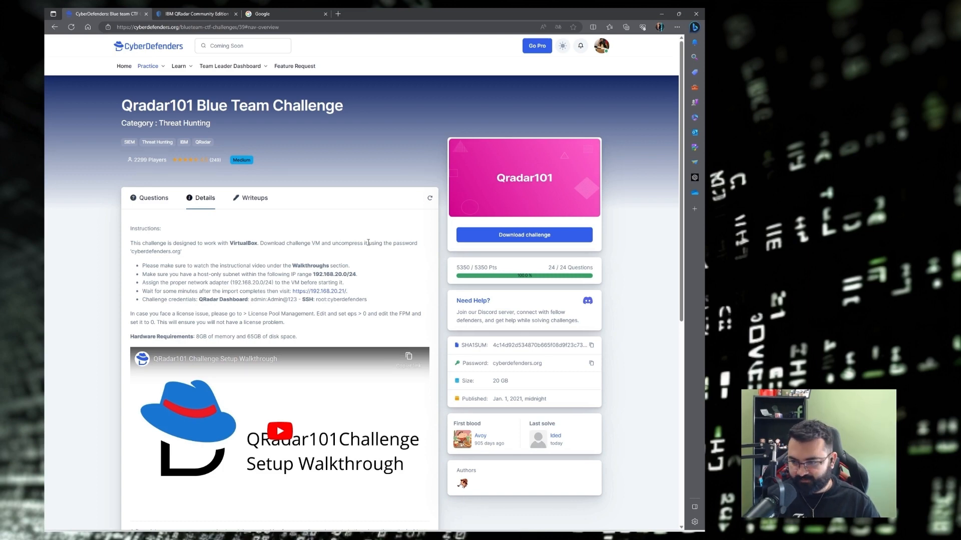
scroll(369, 247, "down", 2)
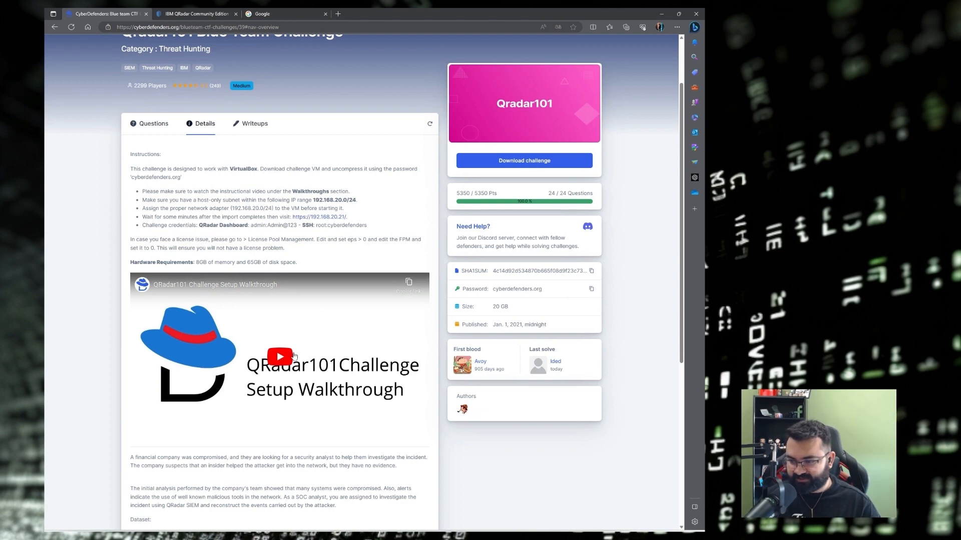
left_click_drag(128, 157, 350, 218)
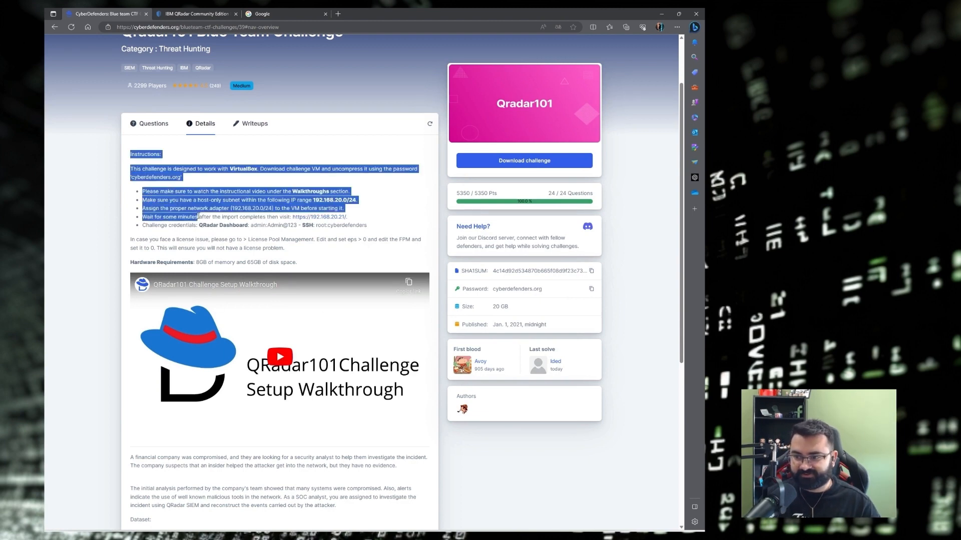
left_click(211, 182)
Play the setup walkthrough video and pause it at about 2:25 on the QRadar scene.
left_click(280, 358)
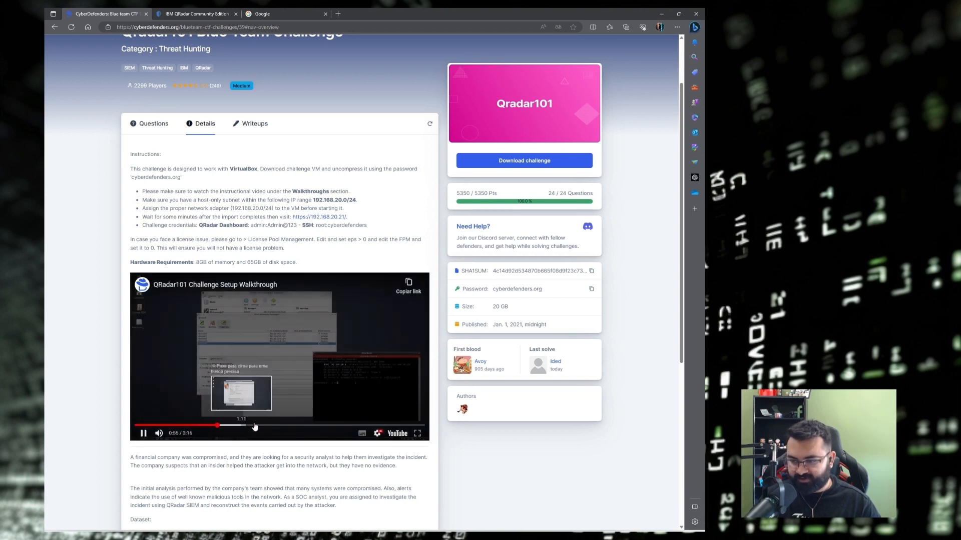
left_click(336, 425)
left_click(267, 393)
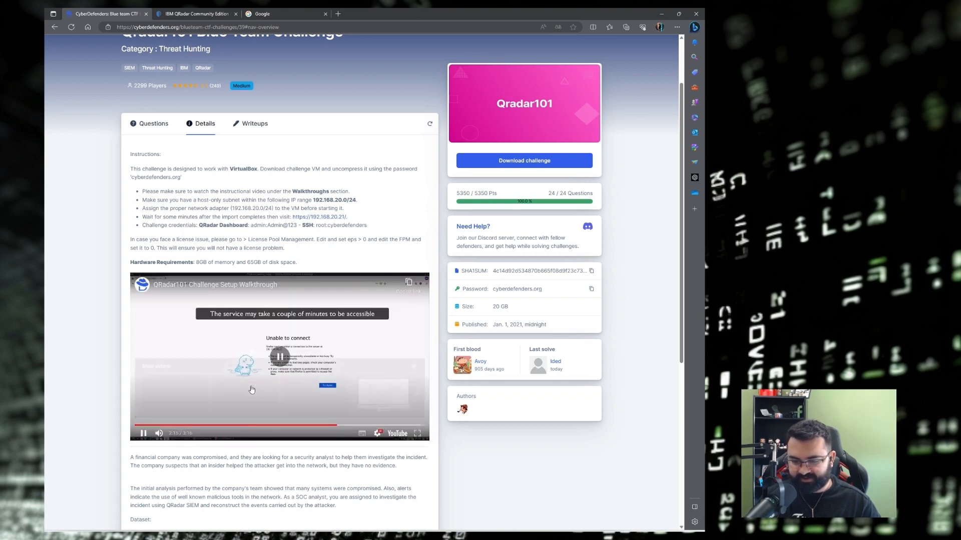
left_click(350, 426)
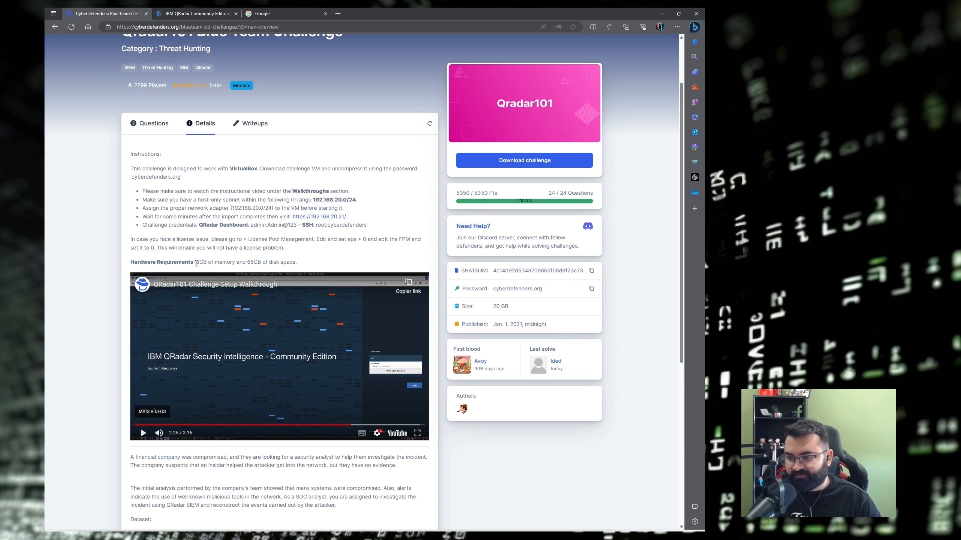
Read the hardware requirements: 8GB of memory and 65GB of disk.
left_click_drag(196, 264, 263, 263)
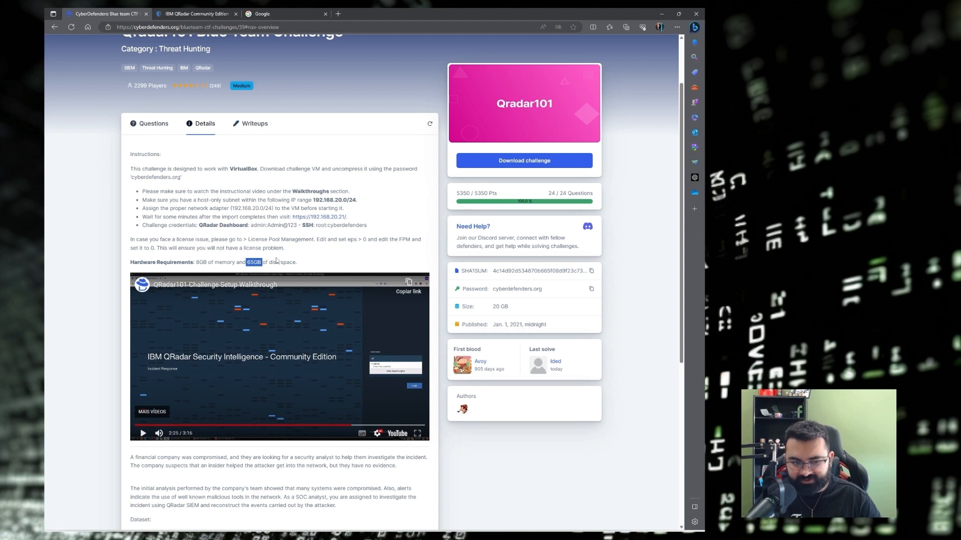
left_click(315, 265)
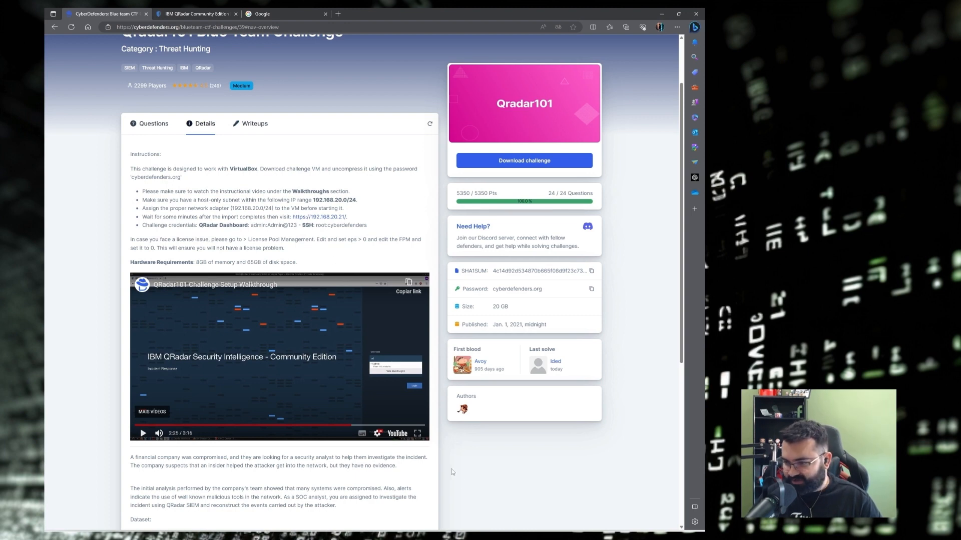
left_click_drag(197, 262, 304, 265)
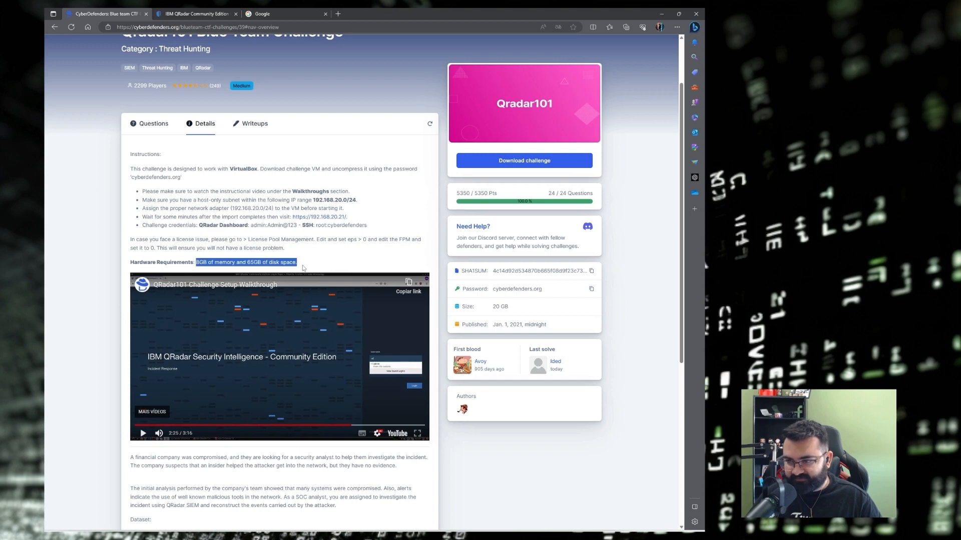
left_click(307, 266)
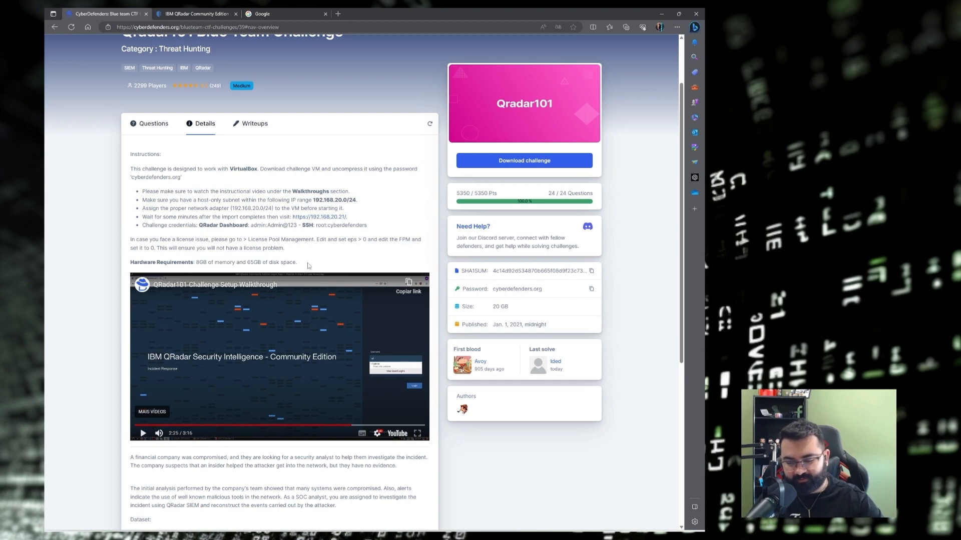
Check the QRadar VM's display, system and processor settings in VirtualBox unchanged, then minimize VirtualBox.
mouse_move(474, 535)
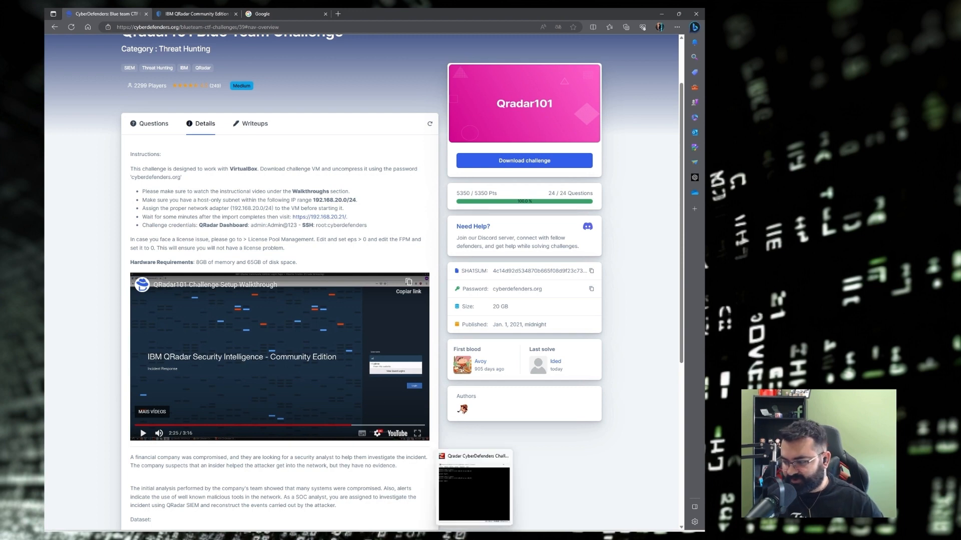
left_click(489, 484)
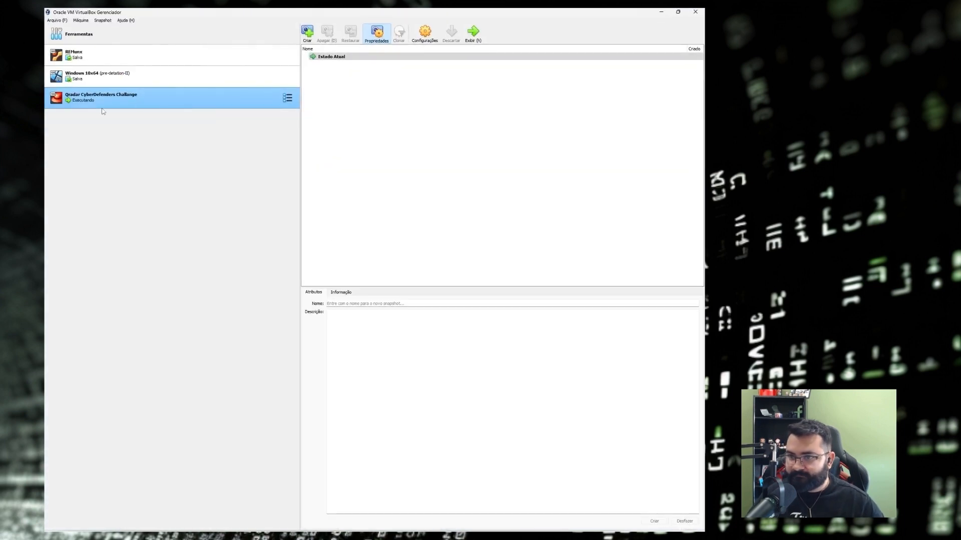
left_click(430, 34)
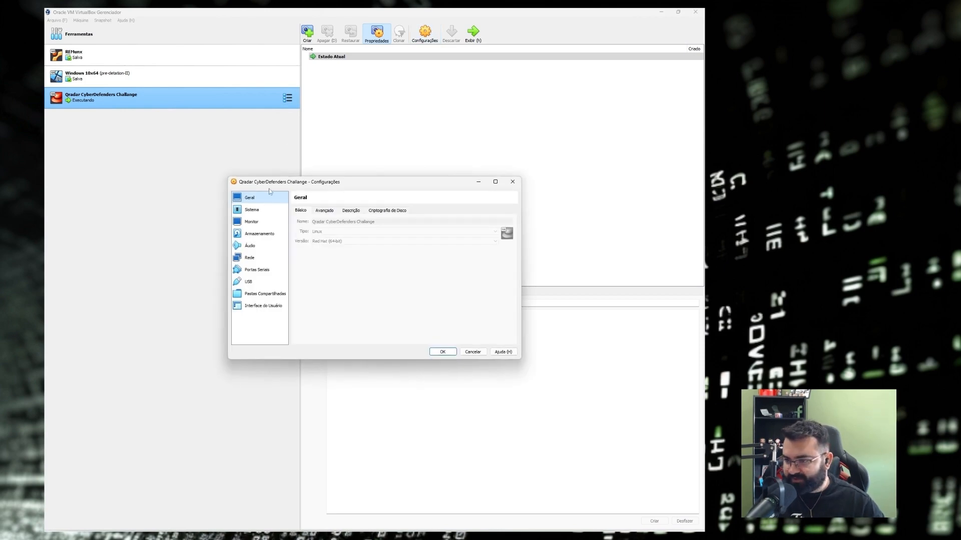
left_click(259, 223)
left_click(261, 211)
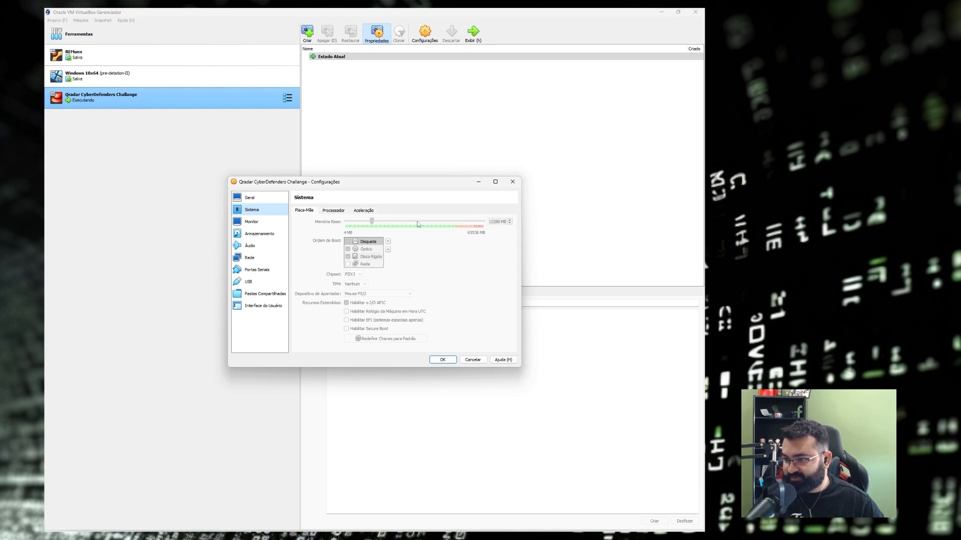
left_click(340, 212)
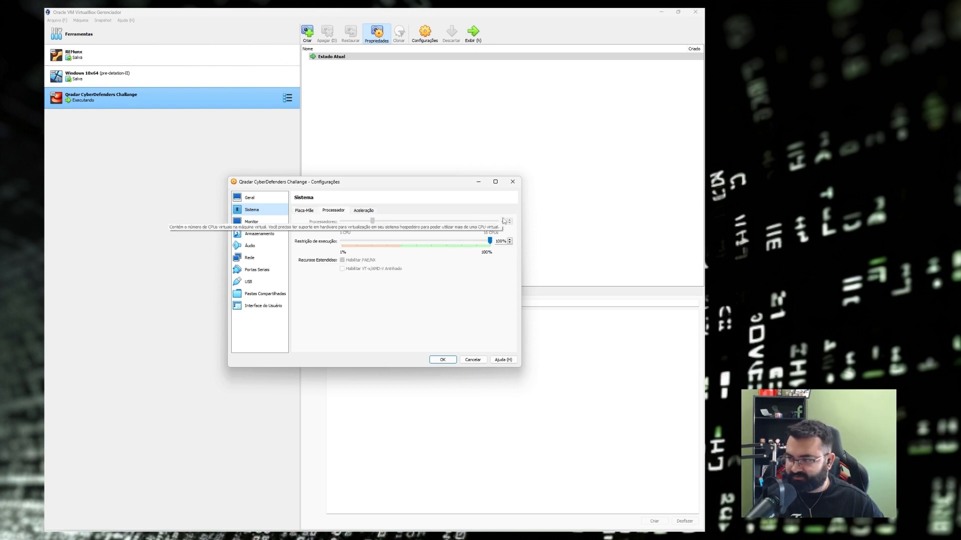
left_click(515, 182)
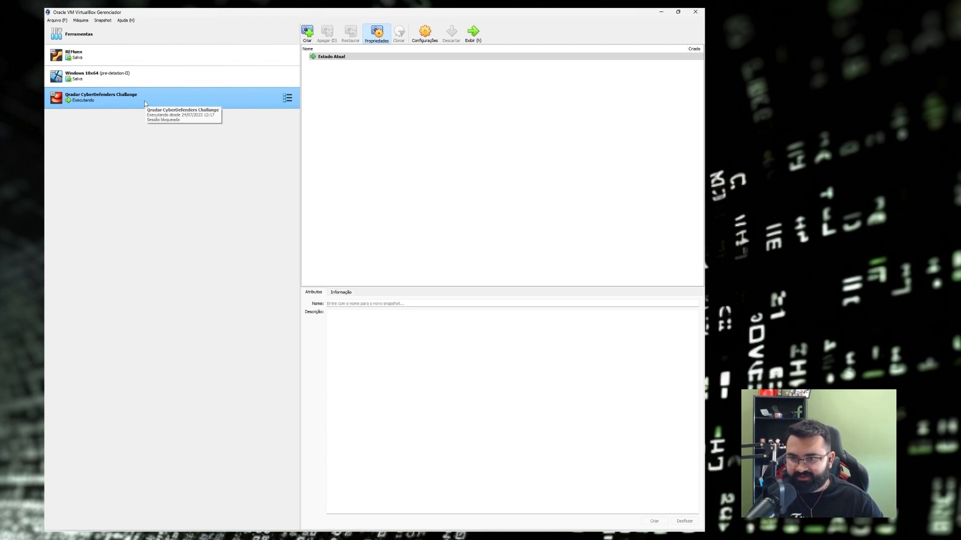
left_click(661, 11)
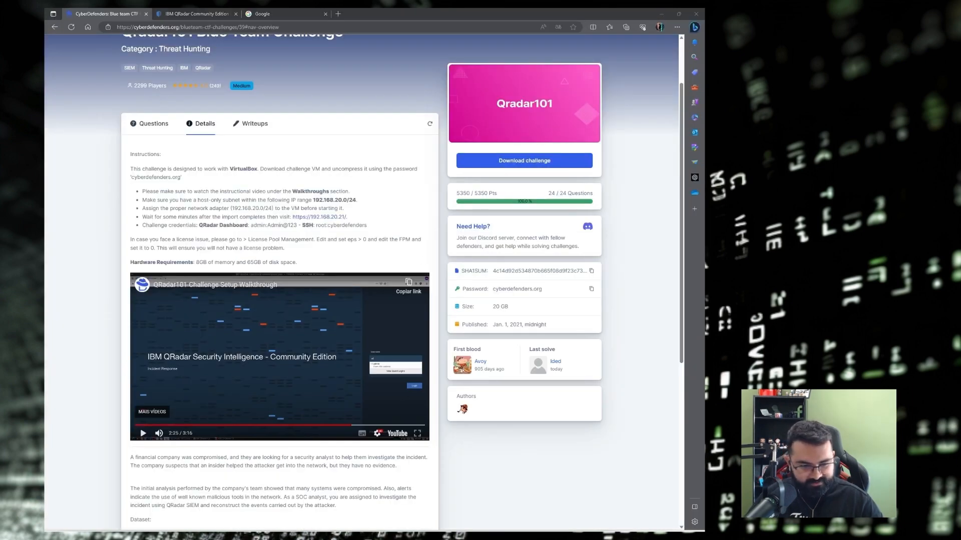
left_click(661, 14)
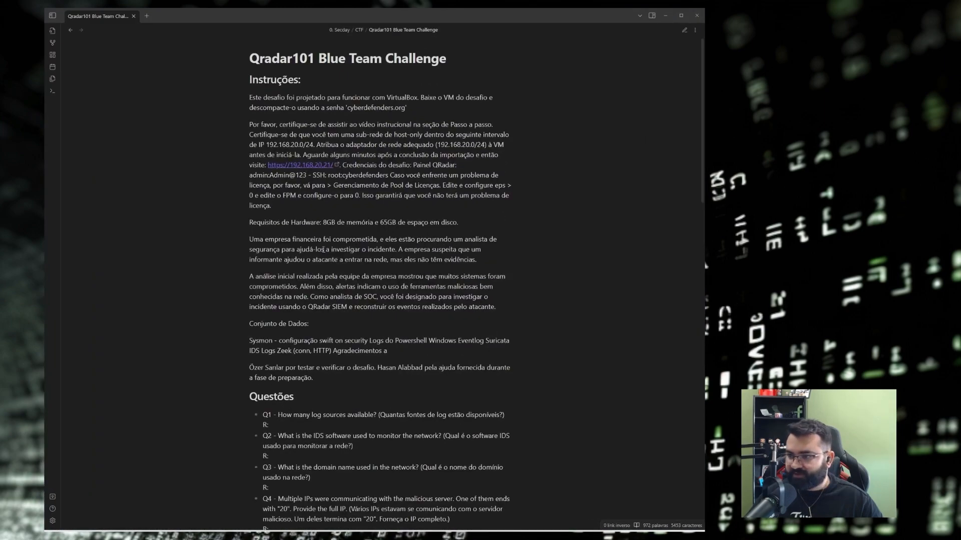
scroll(462, 252, "down", 5)
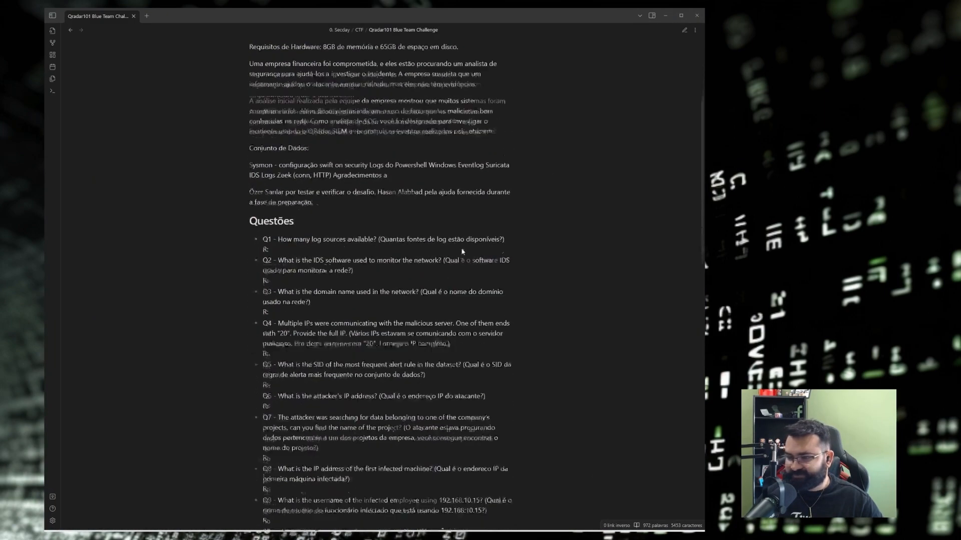
scroll(462, 252, "down", 3)
left_click_drag(278, 115, 412, 114)
left_click(476, 115)
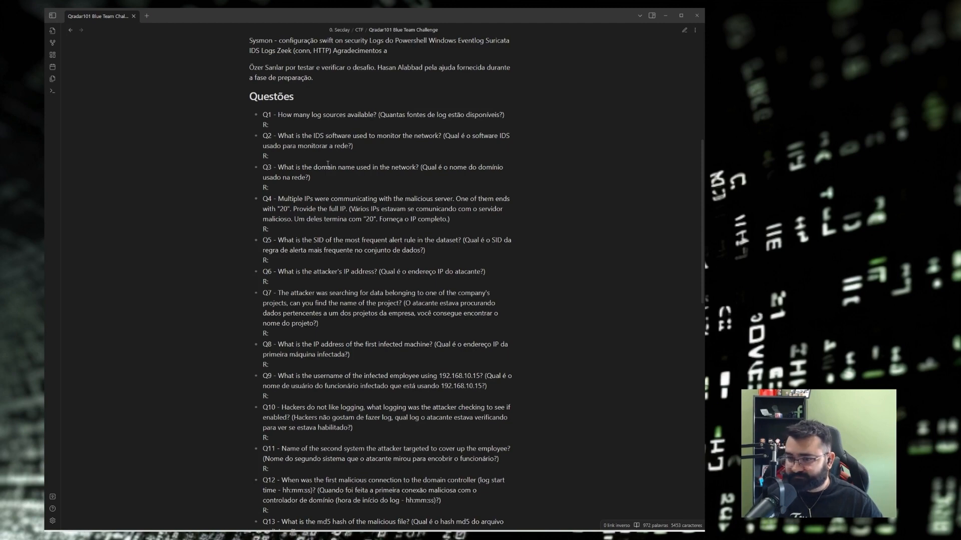
left_click(665, 16)
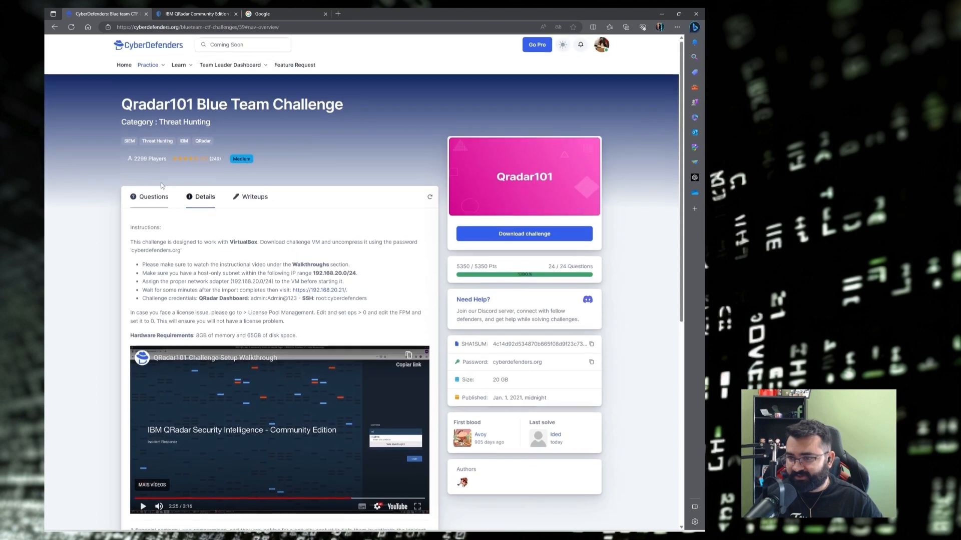
Glance at the challenge Questions and the QRadar login tab, then return to the Details instructions.
left_click(152, 196)
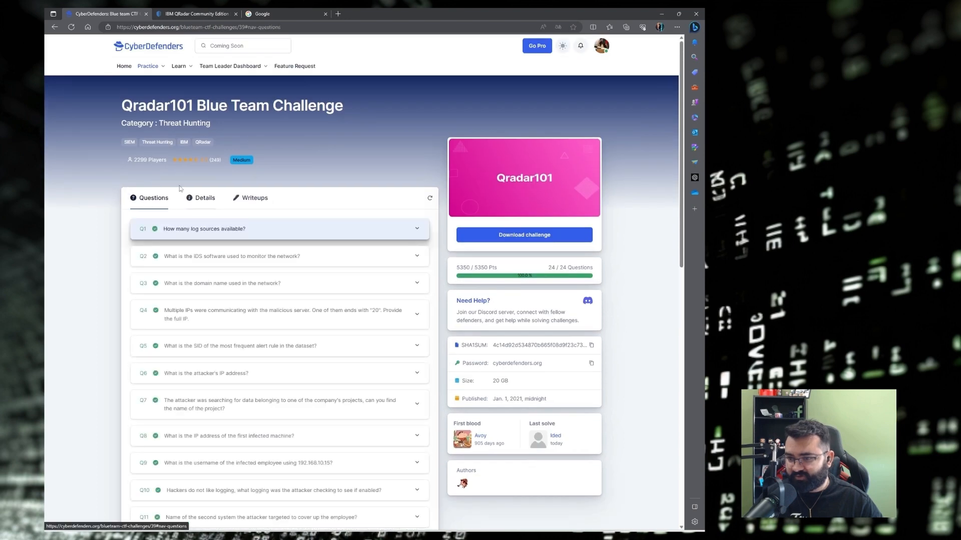
left_click(196, 13)
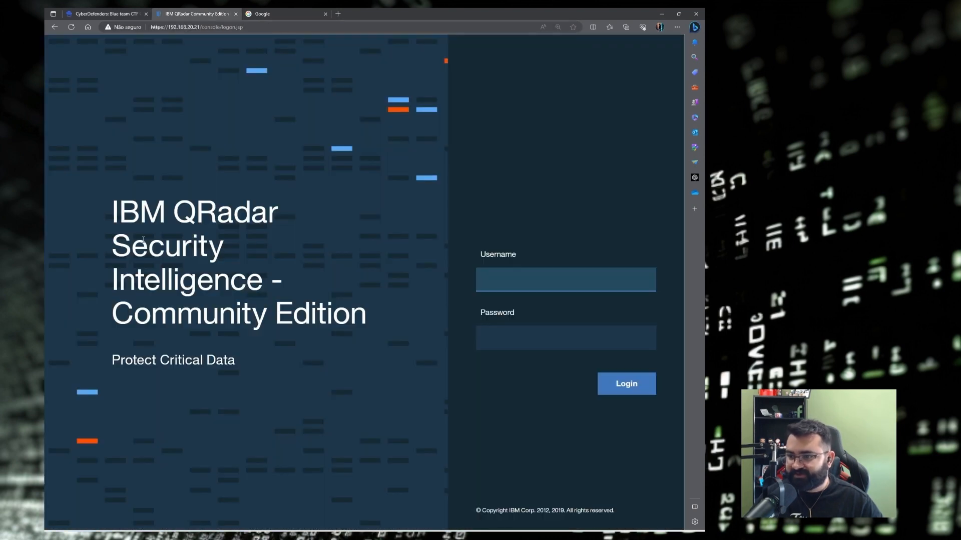
left_click(105, 13)
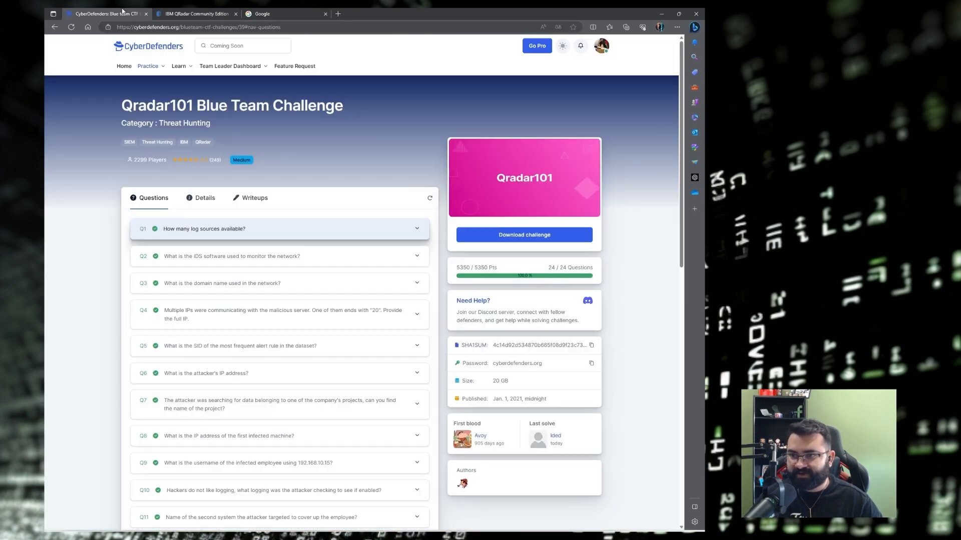
left_click(200, 196)
scroll(213, 202, "down", 1)
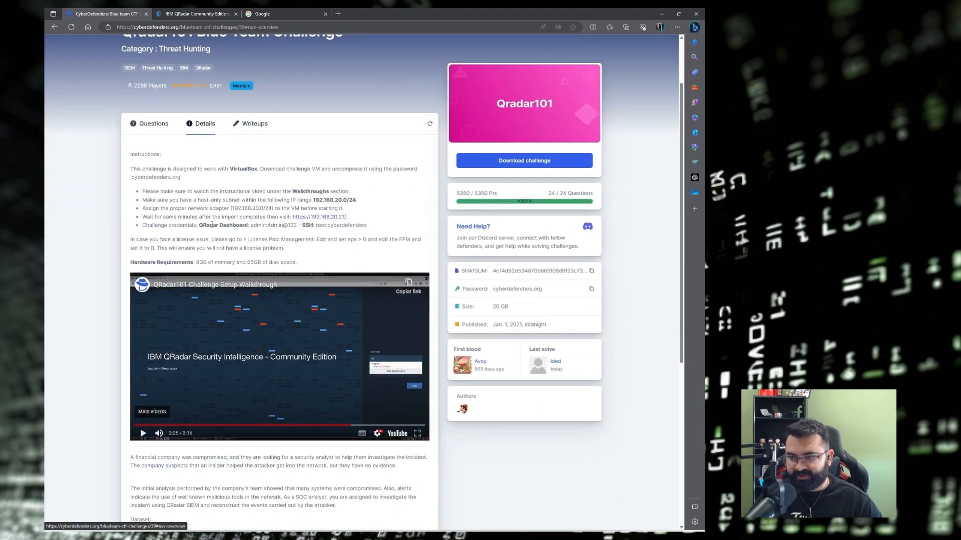
Read the QRadar dashboard and SSH credentials, then switch to the QRadar login tab.
left_click_drag(259, 226, 299, 226)
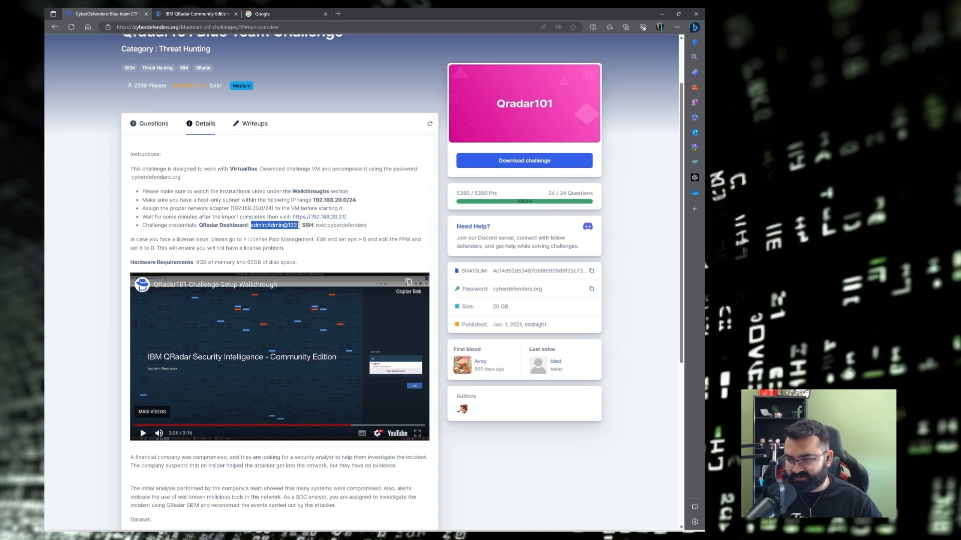
double_click(274, 226)
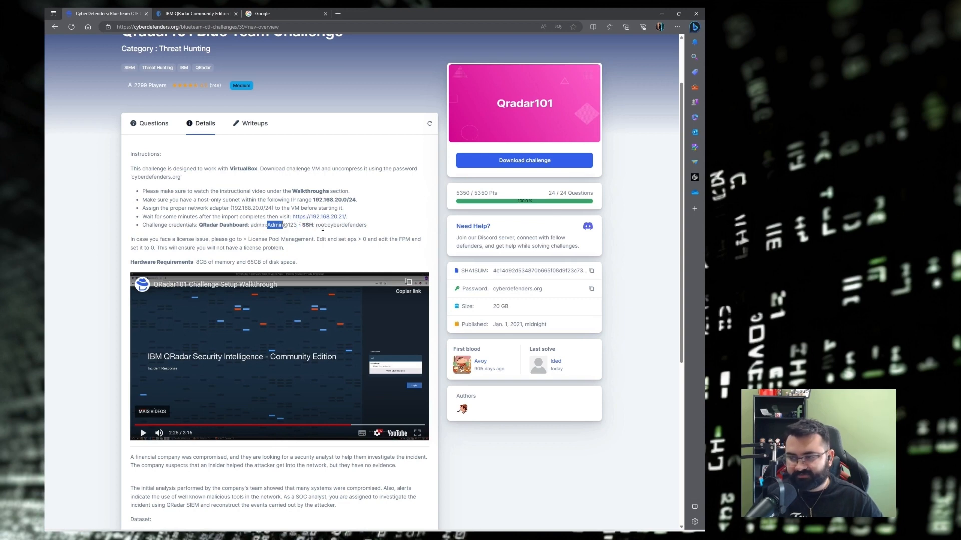
left_click_drag(317, 226, 368, 227)
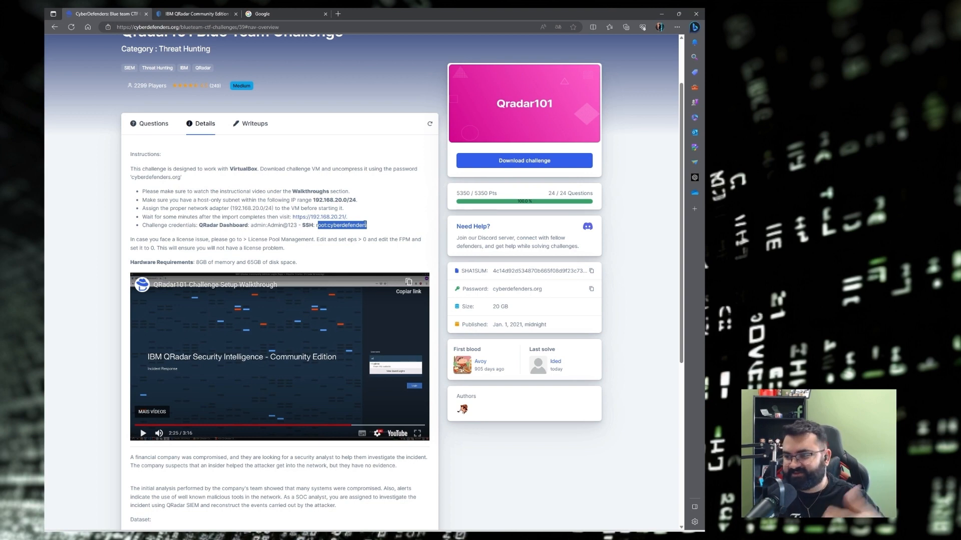
left_click_drag(367, 225, 326, 226)
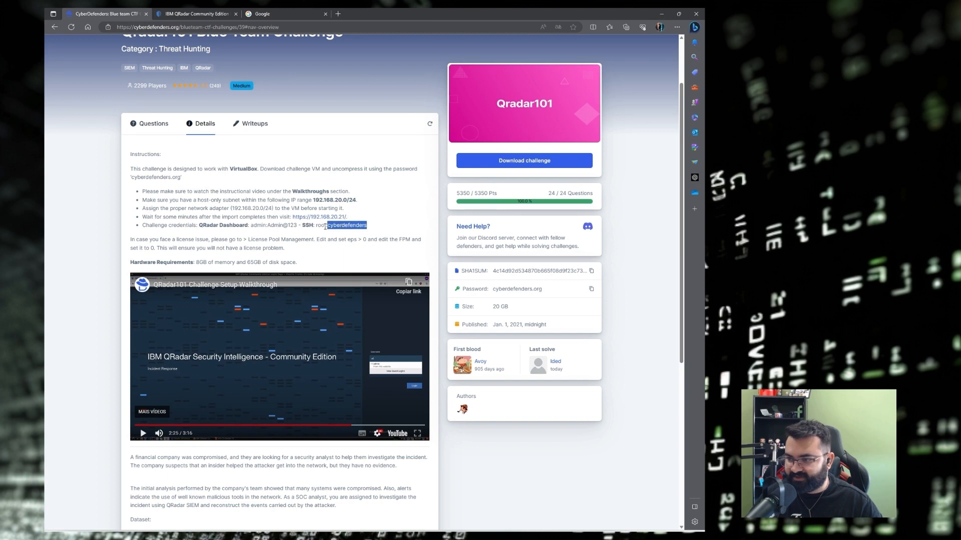
left_click(324, 226)
key("ctrl+Tab")
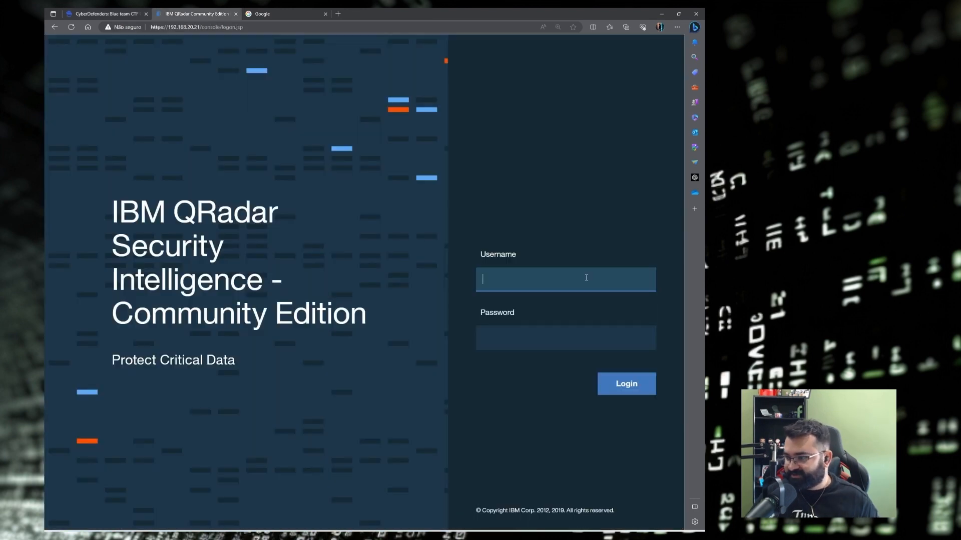
Sign in to the QRadar Community Edition console with the challenge's dashboard username and password.
type("admin")
key("Tab")
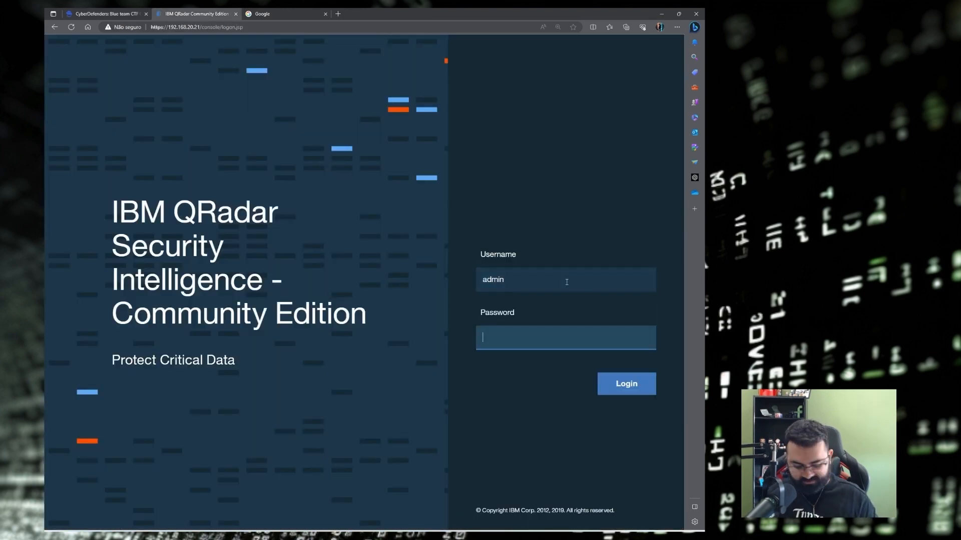
type("cyberdefenders")
key("Return")
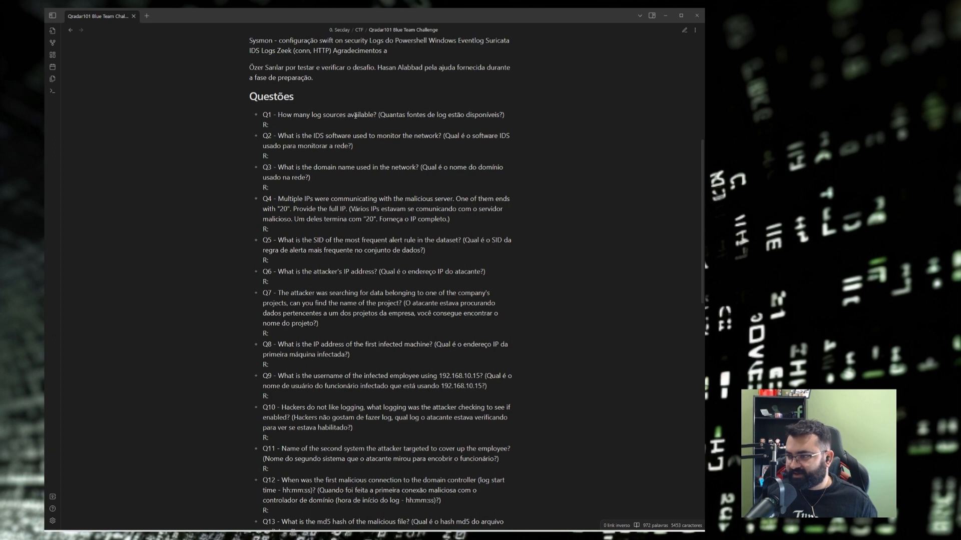
Reread Q1's wording in the notes, then minimize Obsidian to reveal the QRadar dashboard.
left_click_drag(379, 116, 506, 115)
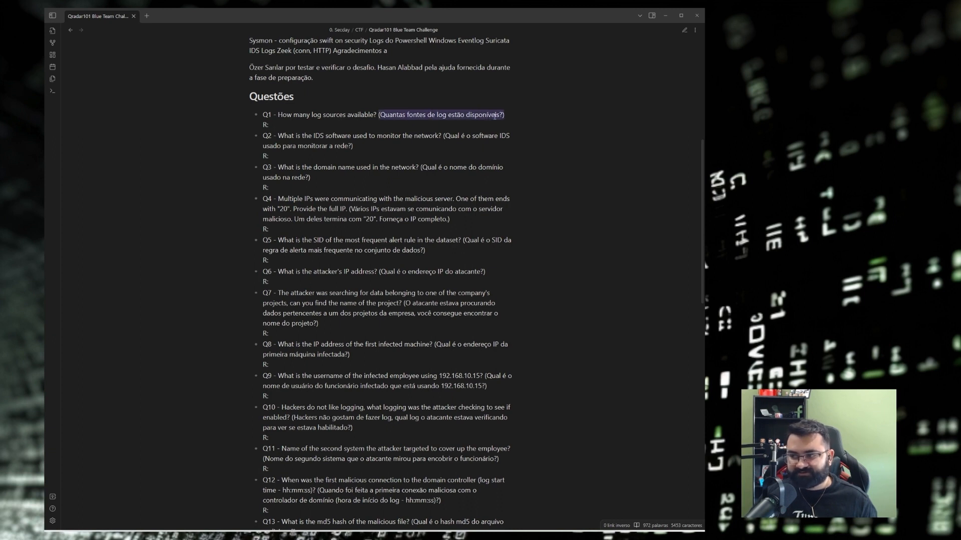
left_click_drag(278, 114, 361, 114)
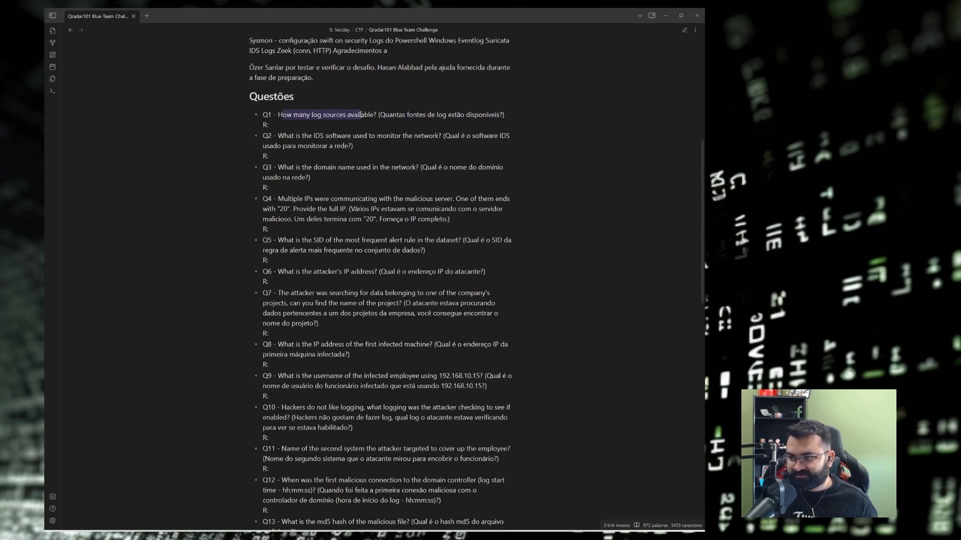
scroll(505, 118, "up", 1)
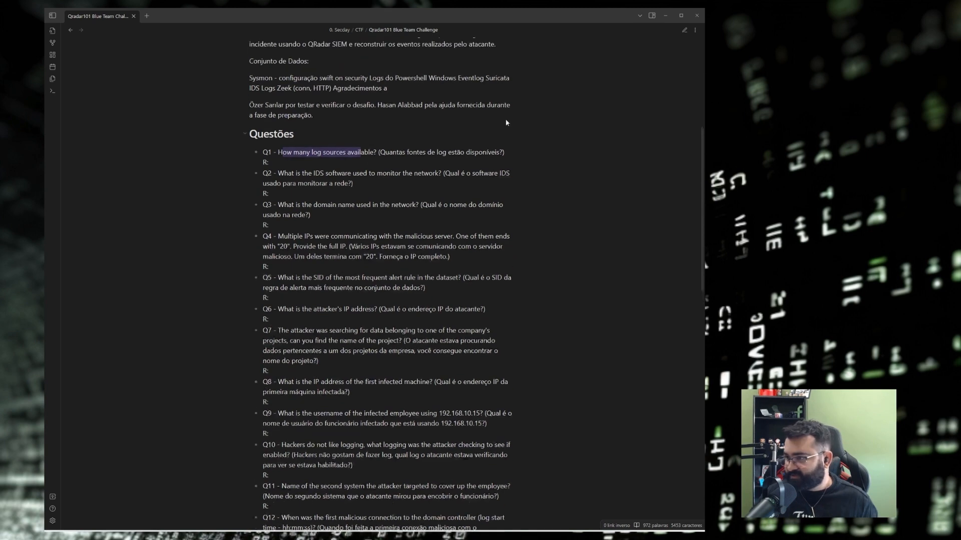
left_click(666, 16)
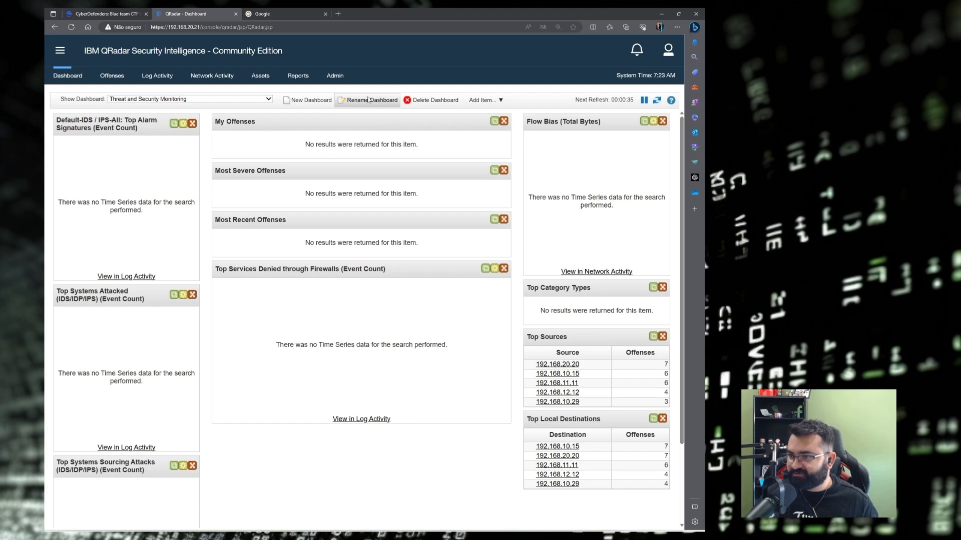
Open QRadar's Log Sources list, confirm its 15 sources, and snip the table as an image.
left_click(333, 76)
scroll(293, 288, "down", 7)
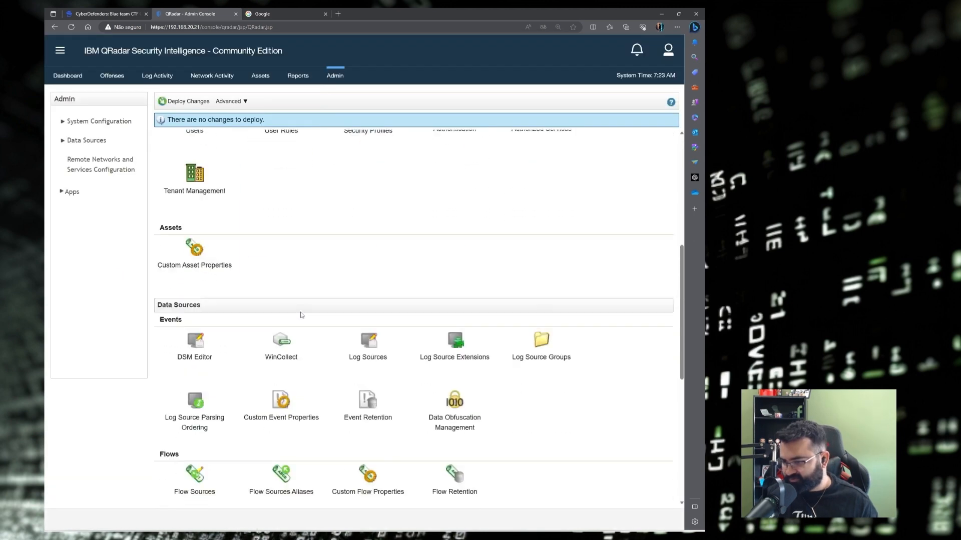
left_click(369, 320)
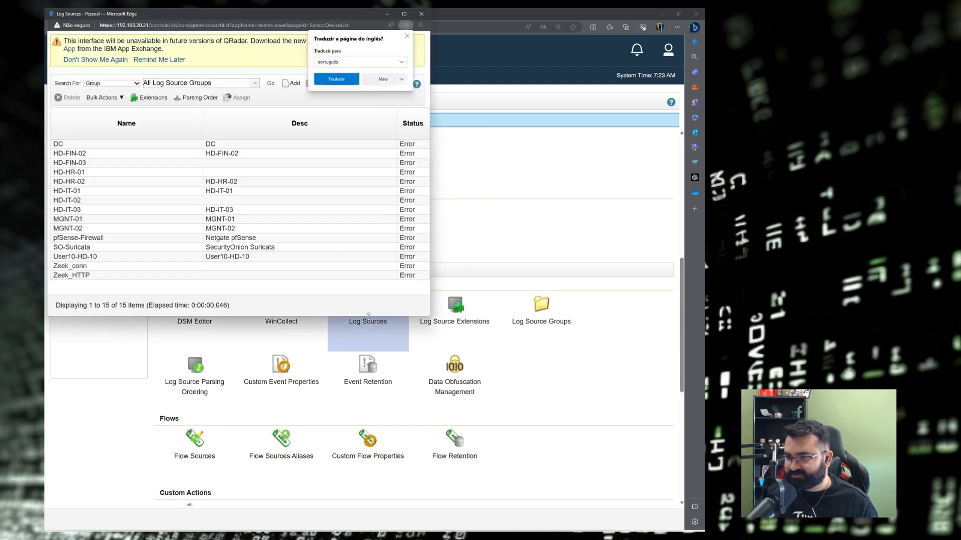
left_click(404, 13)
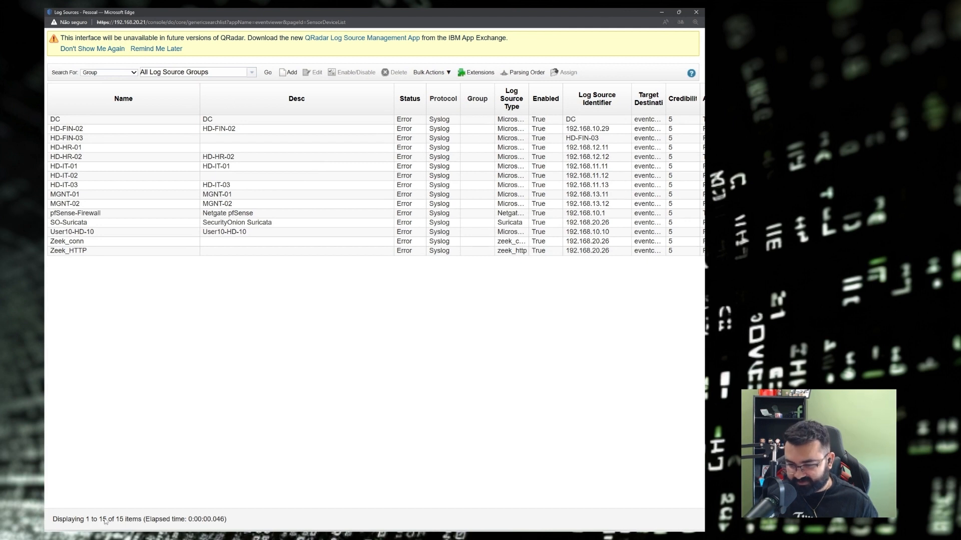
left_click(178, 448)
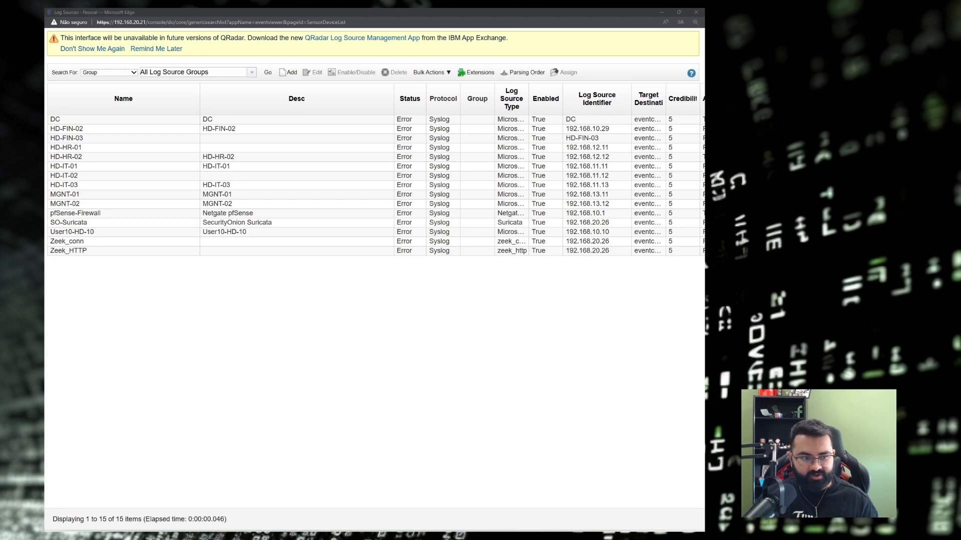
key("super+shift+s")
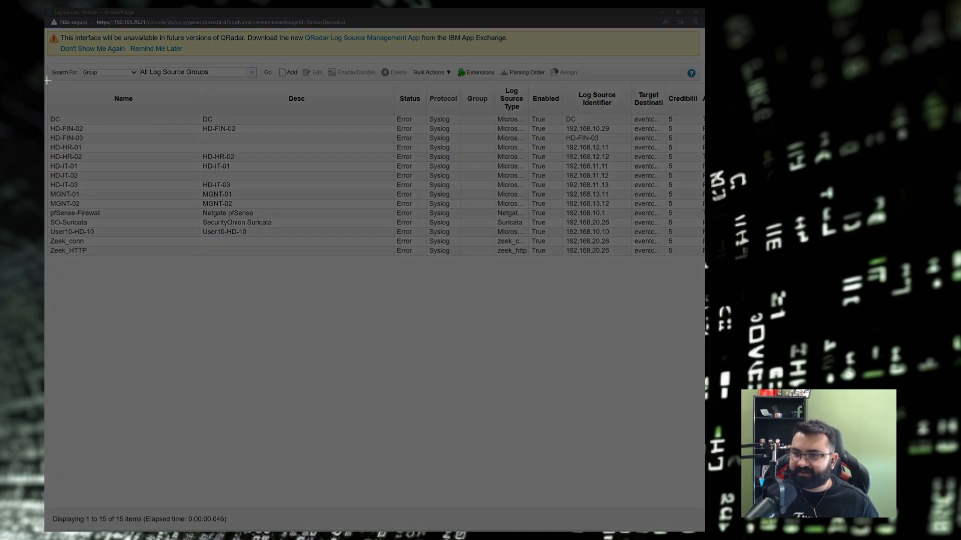
left_click_drag(47, 81, 340, 272)
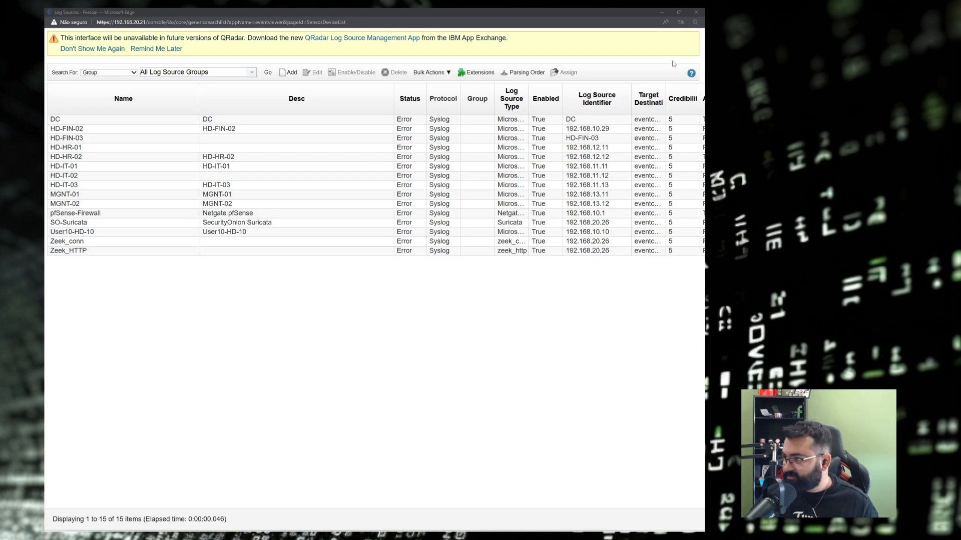
left_click(696, 12)
Record 15 as the Q1 answer in Obsidian and paste the log-source table below it.
mouse_move(507, 538)
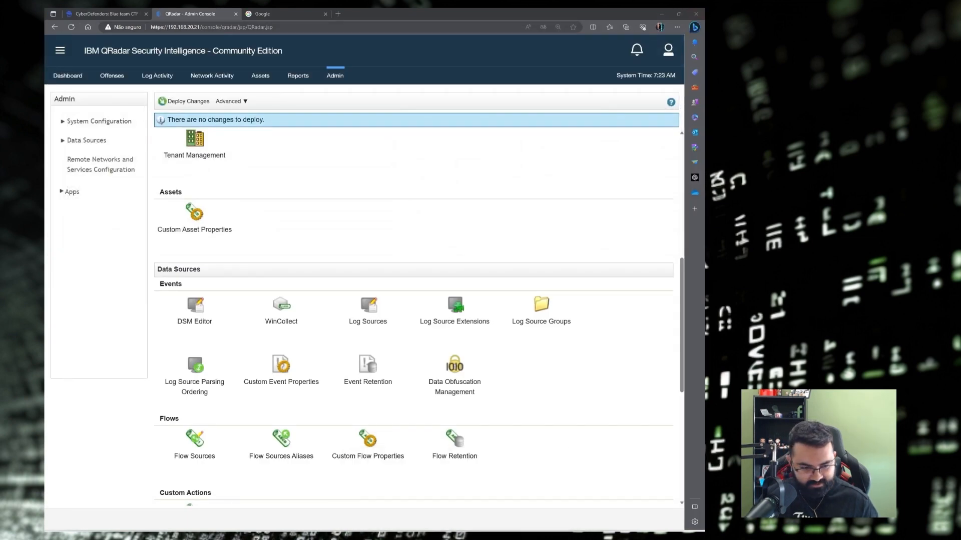
key("alt+Tab")
left_click(684, 30)
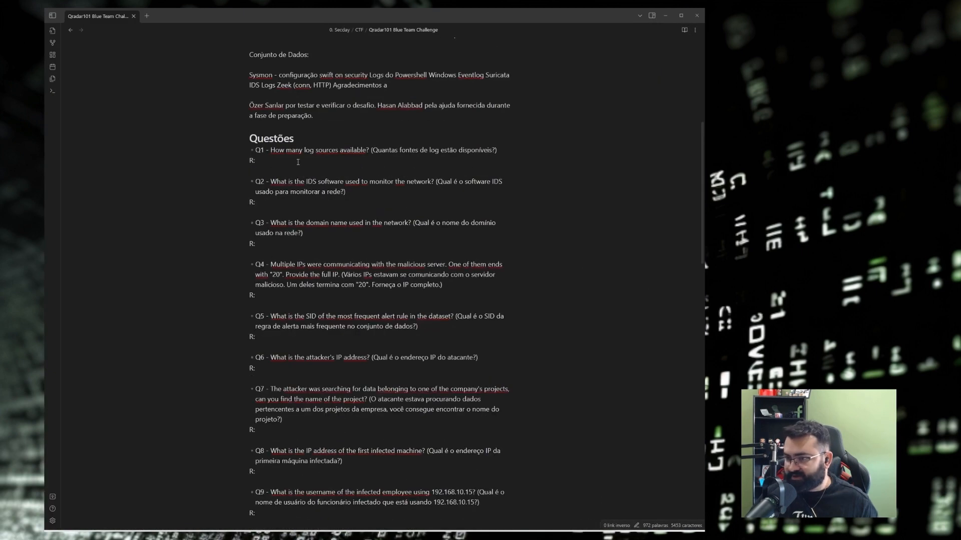
type("15")
key("Return")
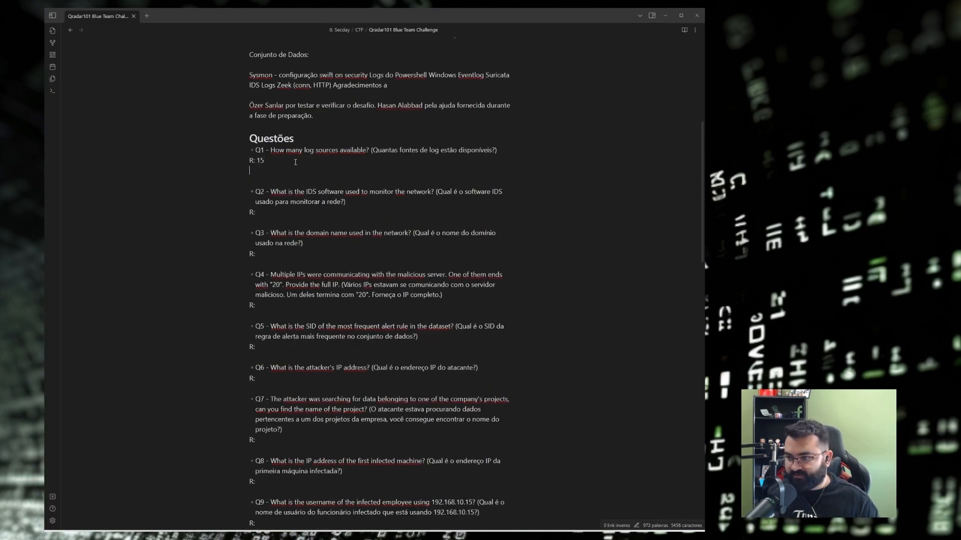
key("ctrl+v")
Add a blank line under the Q1 answer and check Q1 on the CyberDefenders question list.
left_click(281, 158)
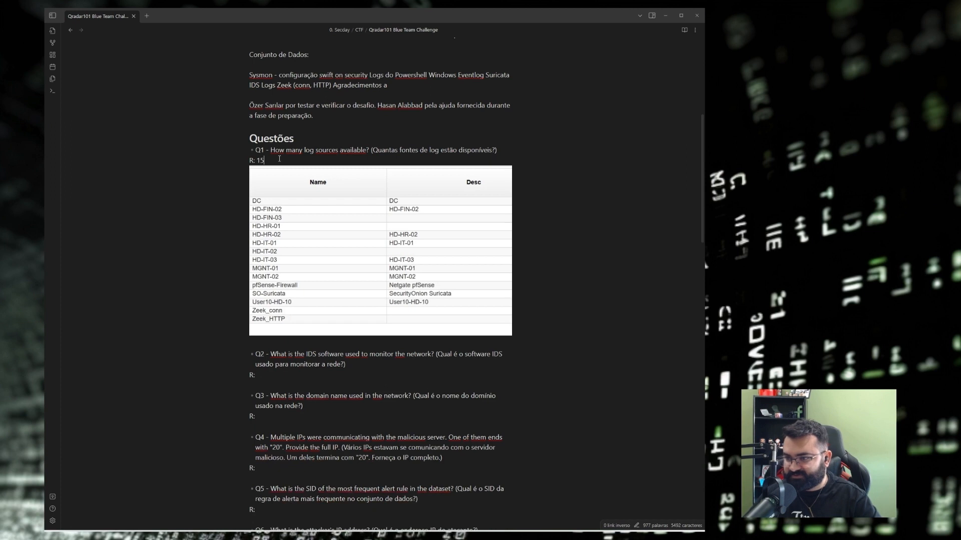
key("Return")
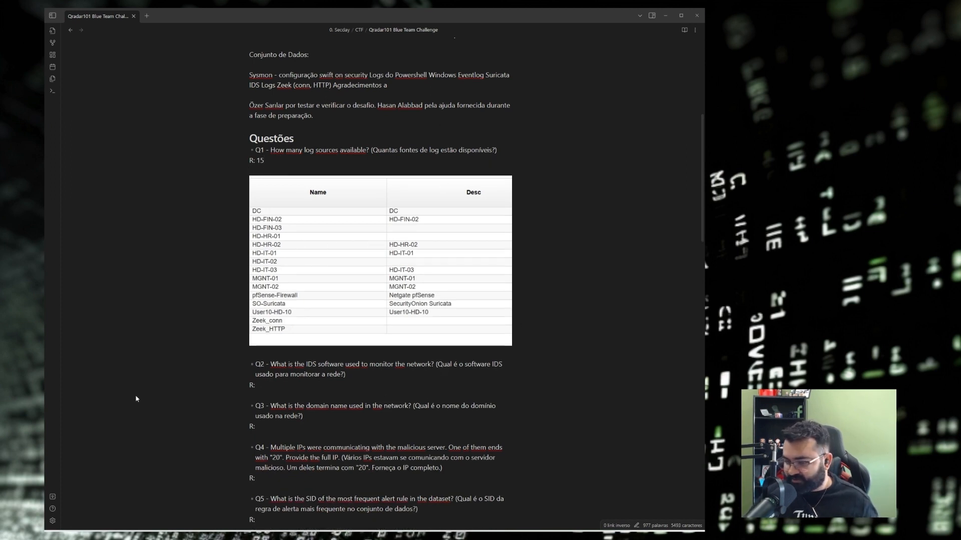
key("alt+Tab")
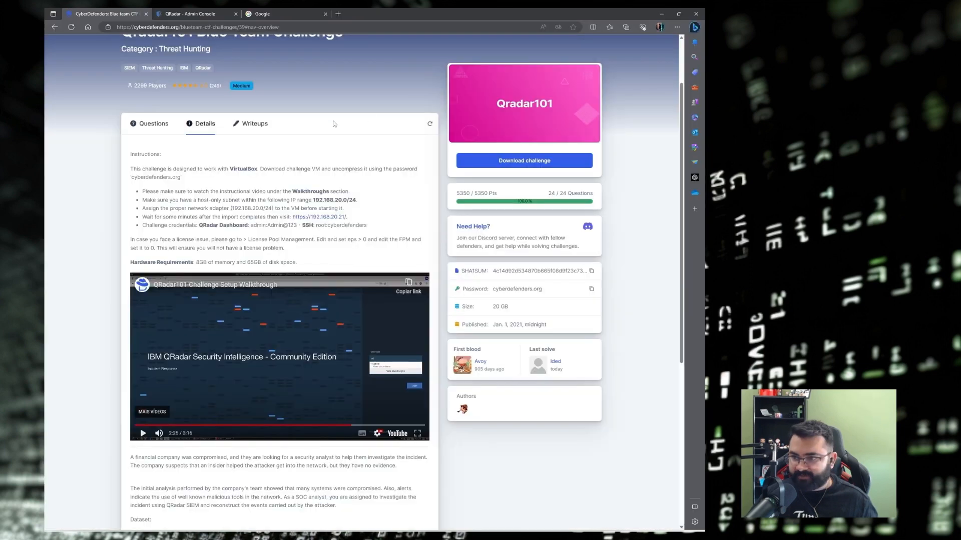
left_click(151, 123)
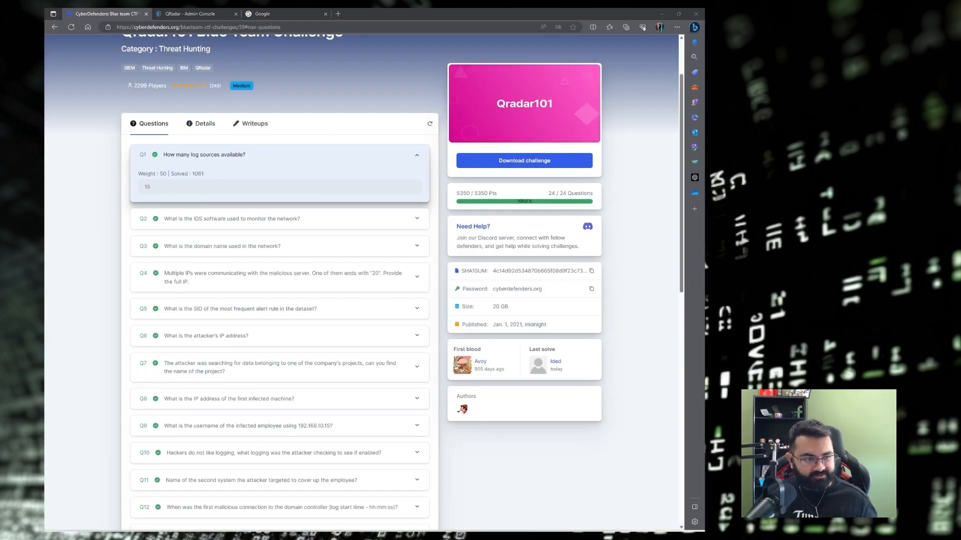
Review the notes again, then minimize Obsidian and bring up the Google search tab.
key("alt+Tab")
scroll(461, 188, "down", 5)
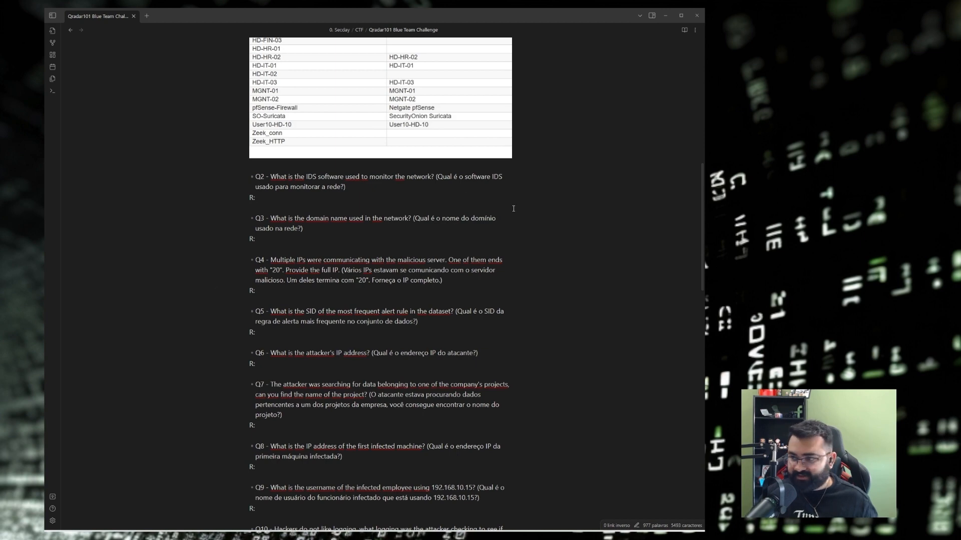
scroll(513, 208, "up", 3)
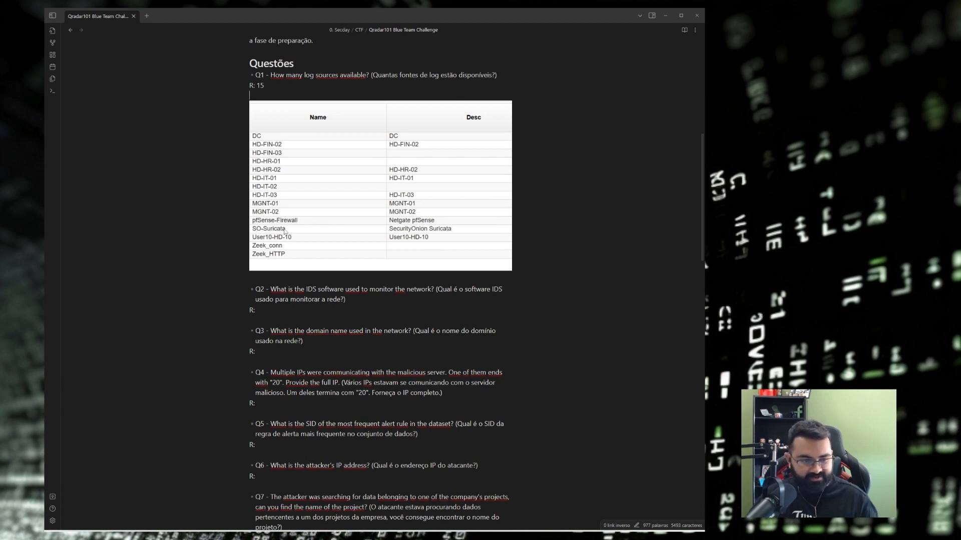
left_click(665, 16)
left_click(262, 14)
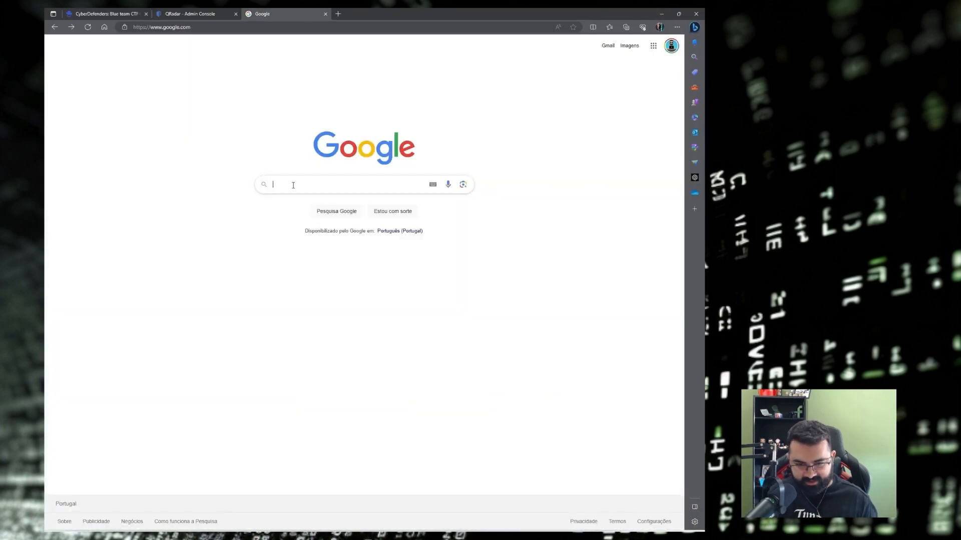
Search Google for 'ids open source list' and read the tools: Snort, Suricata, Bro, OSSEC, Samhain.
type("ids ")
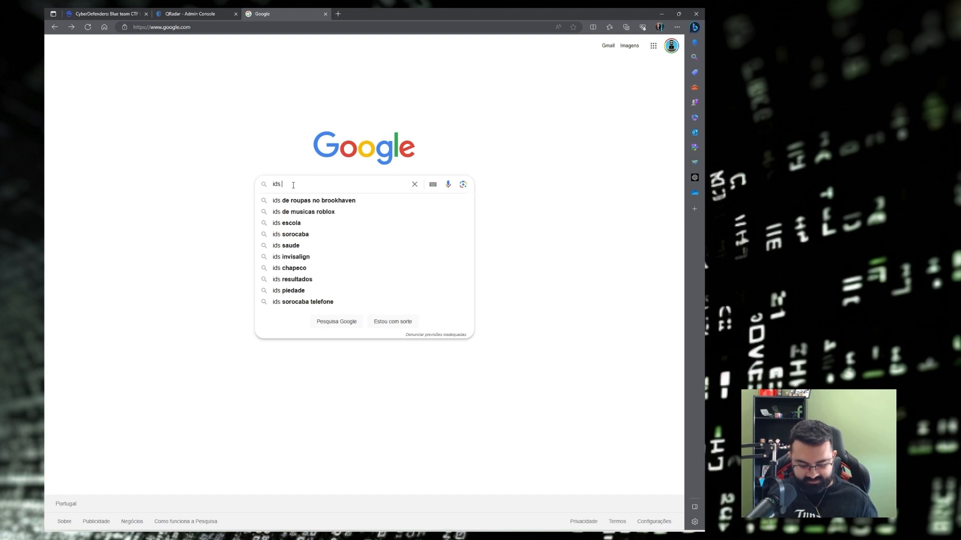
type("open source list")
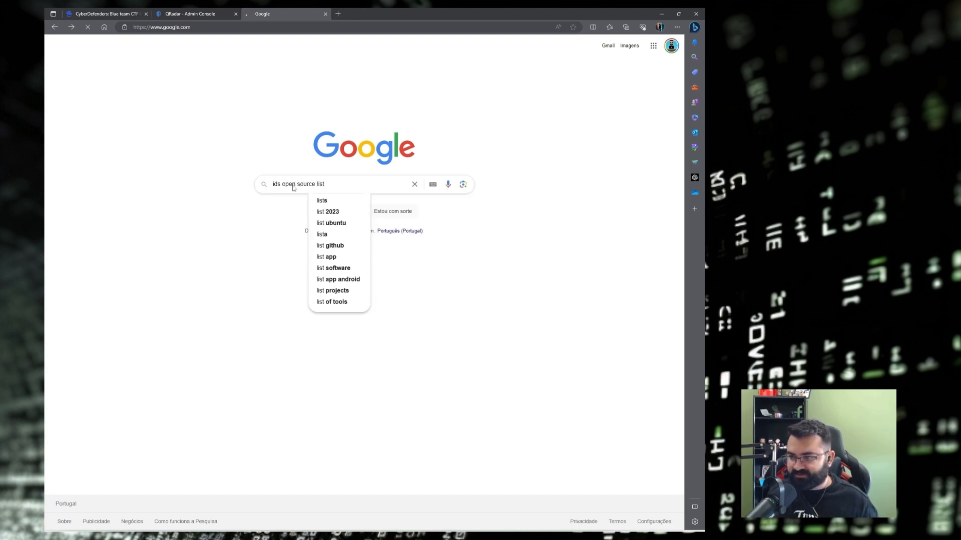
key("Return")
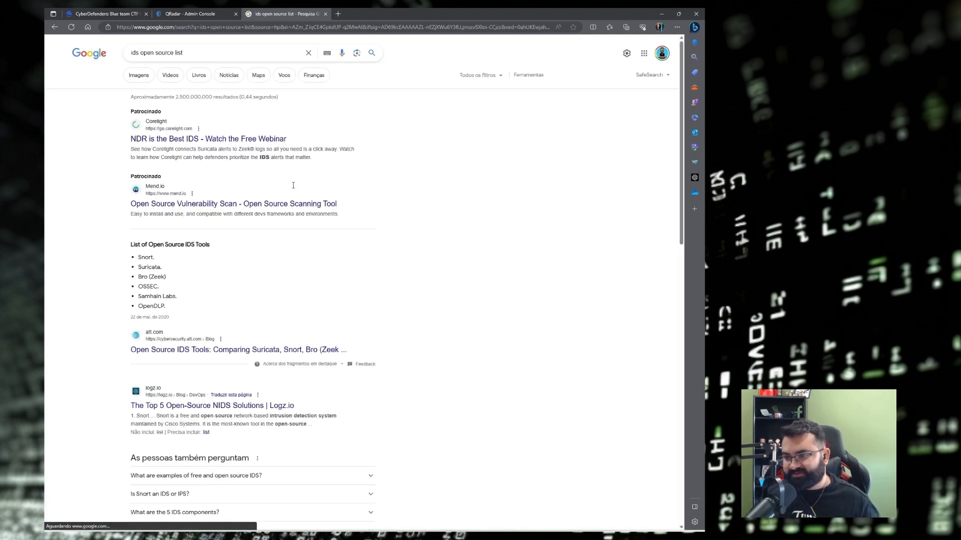
scroll(293, 192, "down", 2)
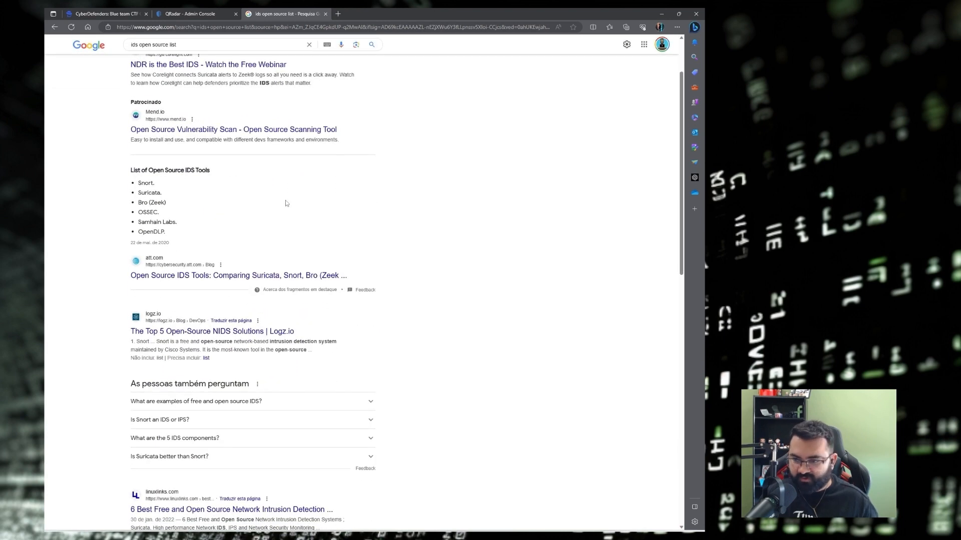
double_click(146, 184)
double_click(152, 193)
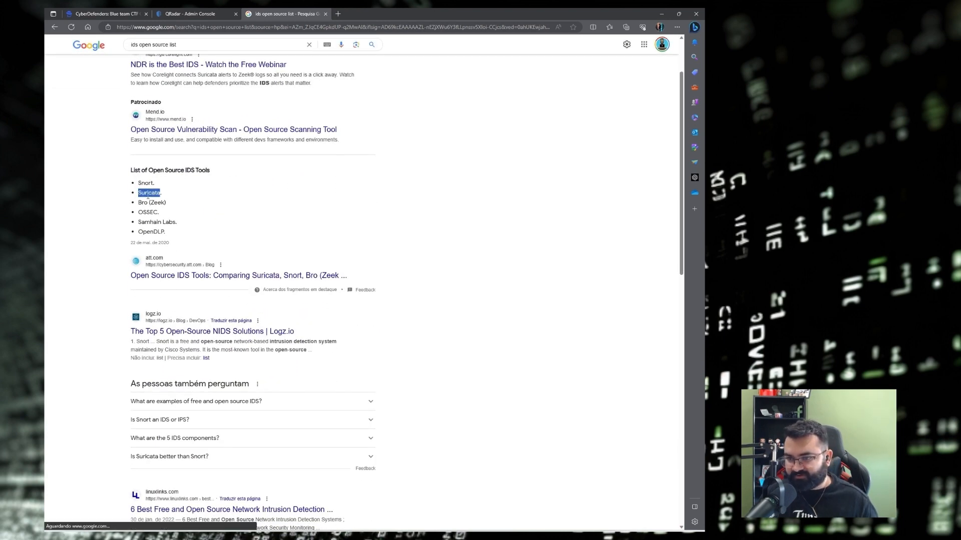
double_click(144, 203)
double_click(150, 213)
left_click(153, 222)
double_click(153, 222)
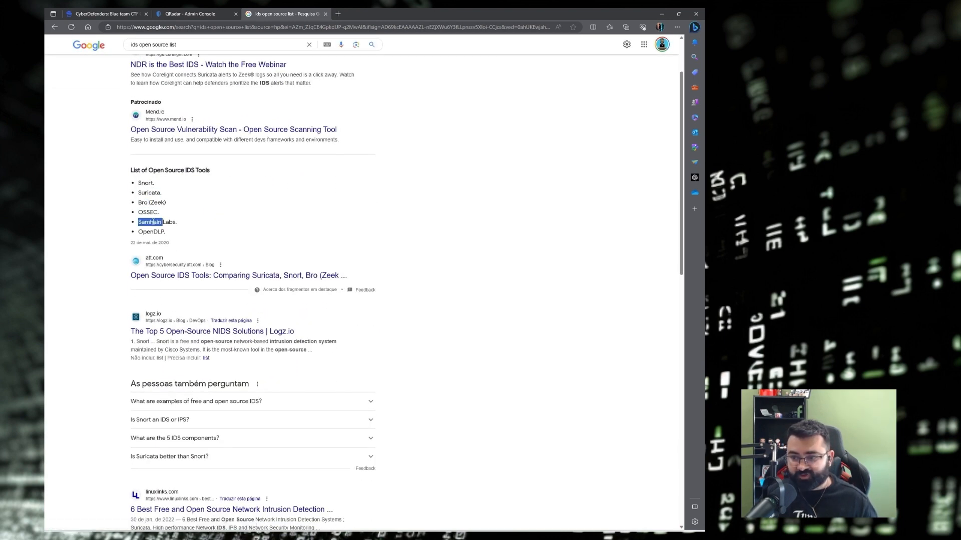
left_click(161, 231)
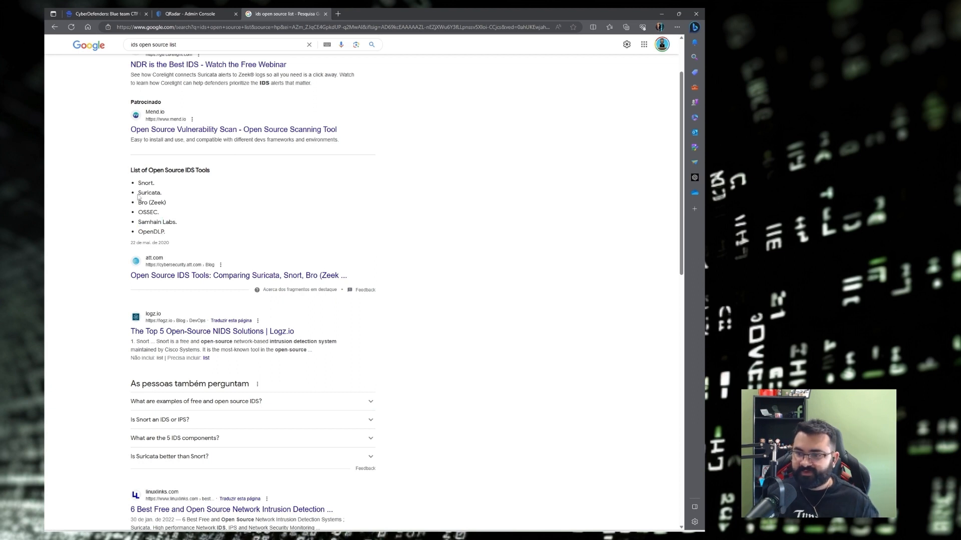
Copy Suricata and paste it as the Q2 answer in the Obsidian notes.
left_click_drag(138, 193, 160, 194)
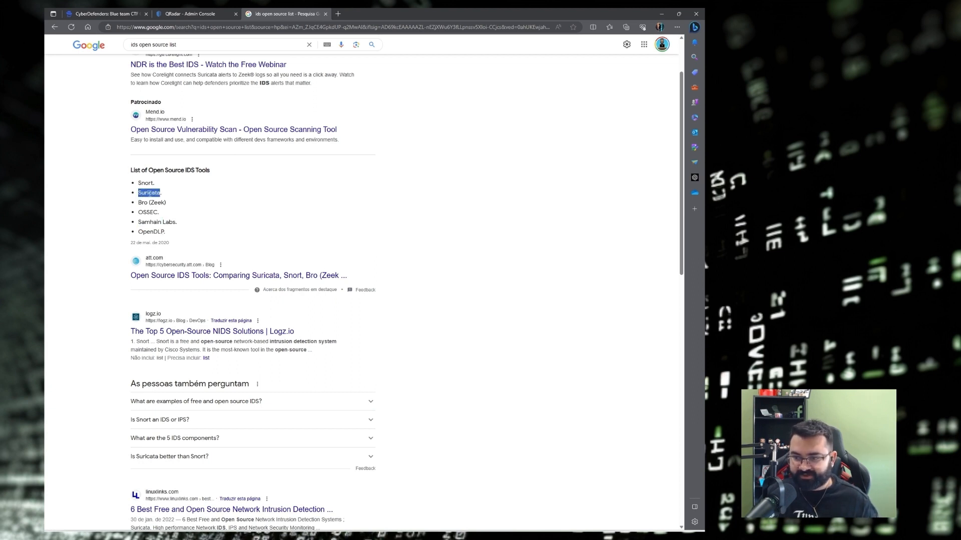
right_click(150, 193)
left_click(165, 198)
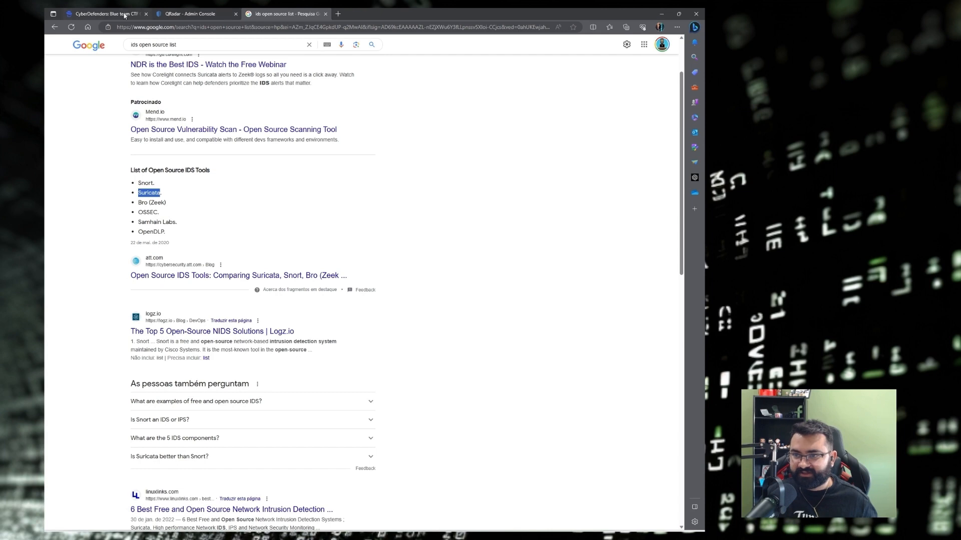
left_click(189, 13)
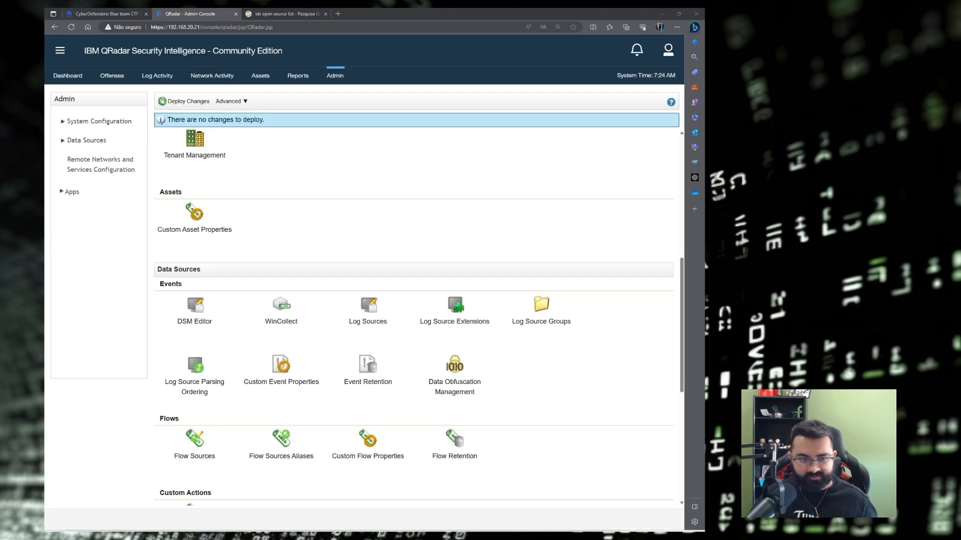
key("alt+Tab")
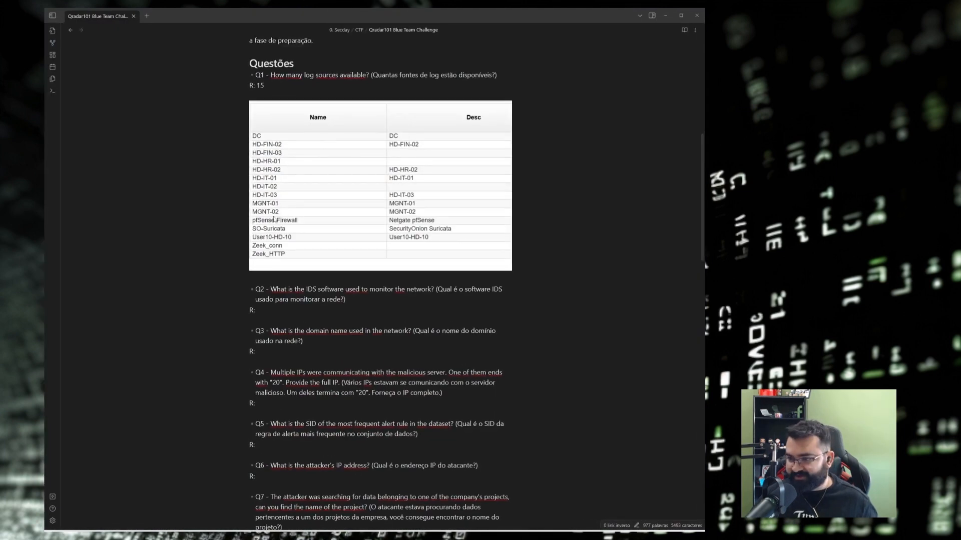
left_click(273, 310)
key("ctrl+v")
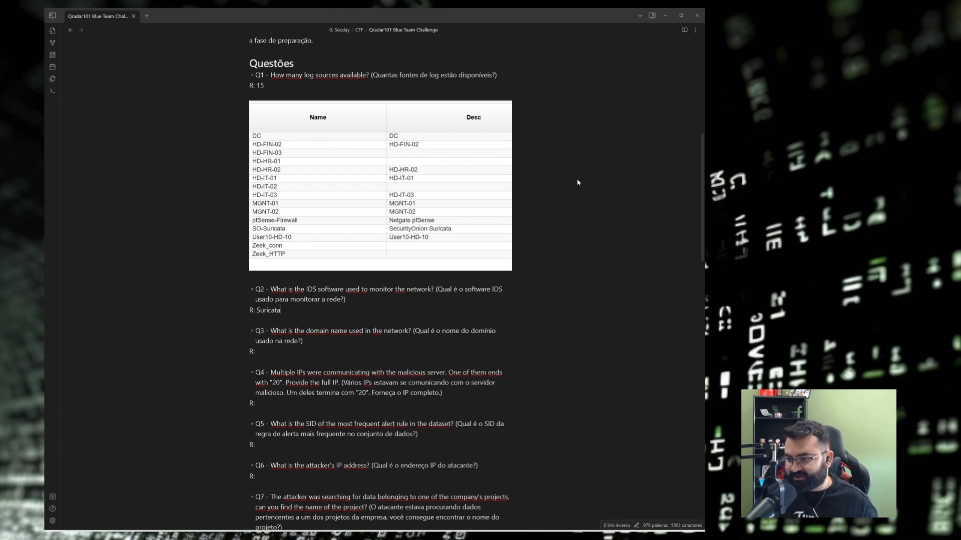
left_click(672, 13)
left_click(128, 12)
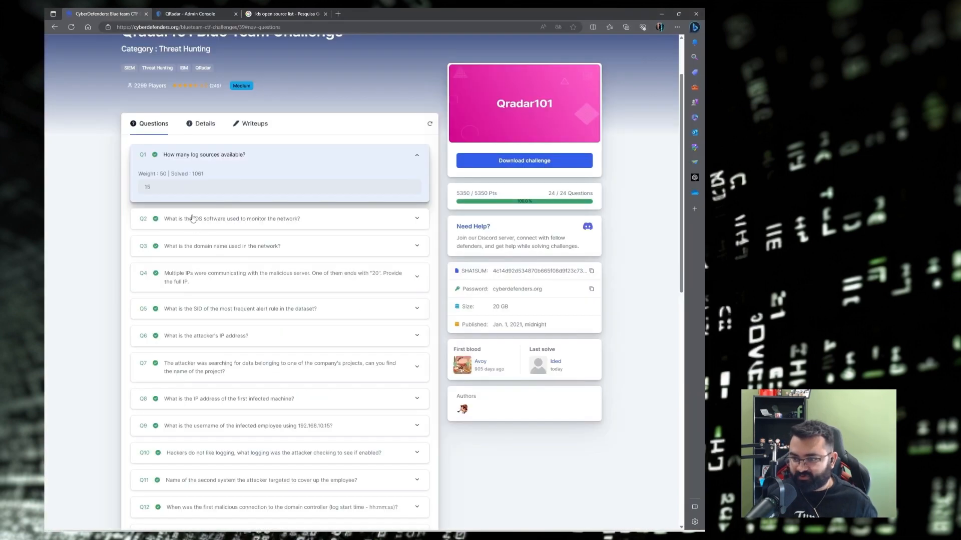
Expand Q2 on CyberDefenders to confirm the answer Suricata, then scroll down the Obsidian notes.
left_click(192, 218)
double_click(155, 214)
scroll(90, 210, "down", 2)
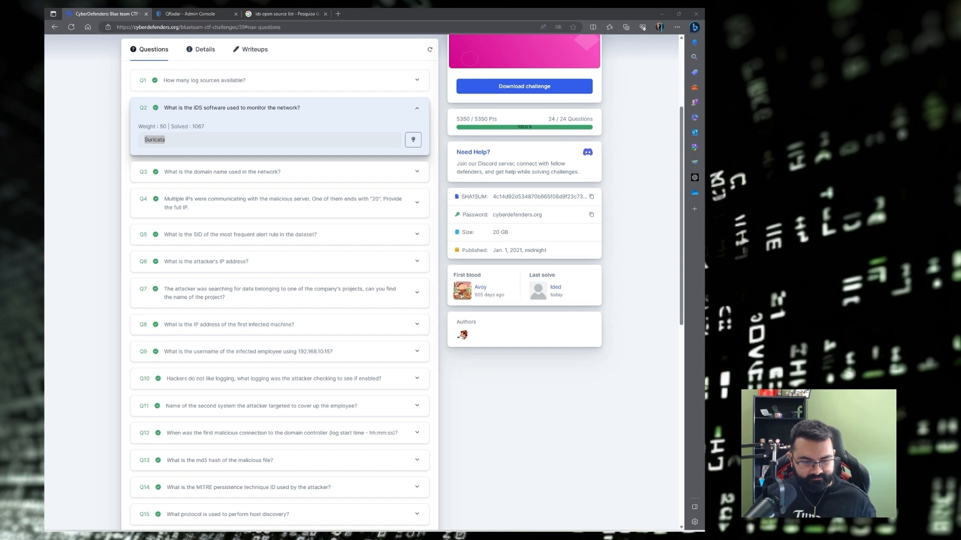
key("alt+Tab")
scroll(283, 265, "down", 2)
scroll(283, 265, "down", 4)
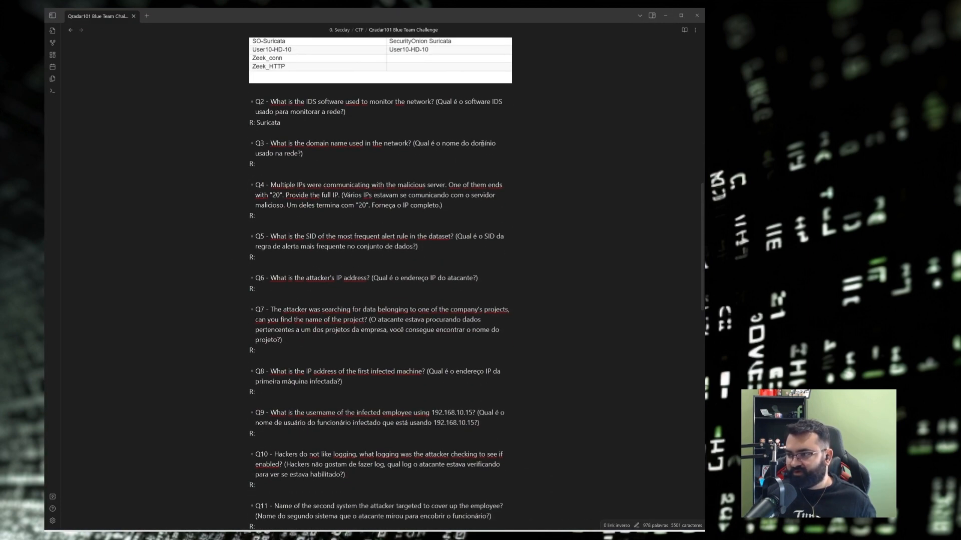
Read Q3's text in the notes, then minimize Obsidian to show the CyberDefenders questions.
left_click_drag(302, 154, 414, 144)
left_click(414, 144)
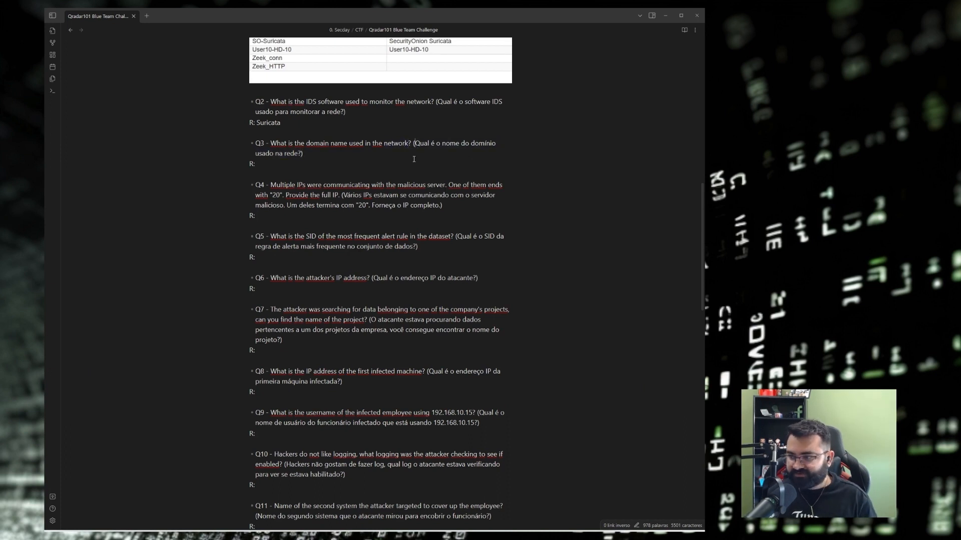
scroll(311, 90, "up", 5)
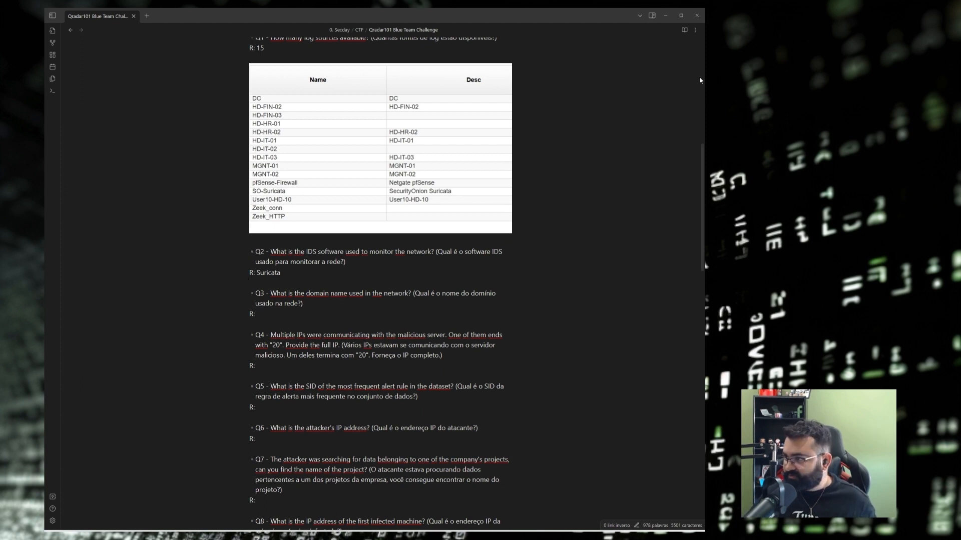
left_click(665, 16)
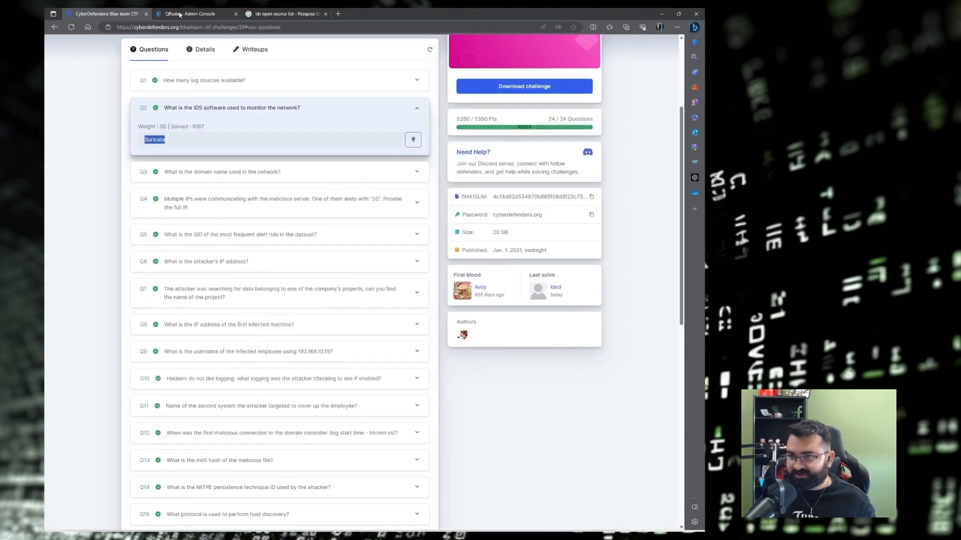
Edit the Log Activity search to use a specific interval starting 7/25/2019.
left_click(179, 15)
scroll(248, 214, "up", 5)
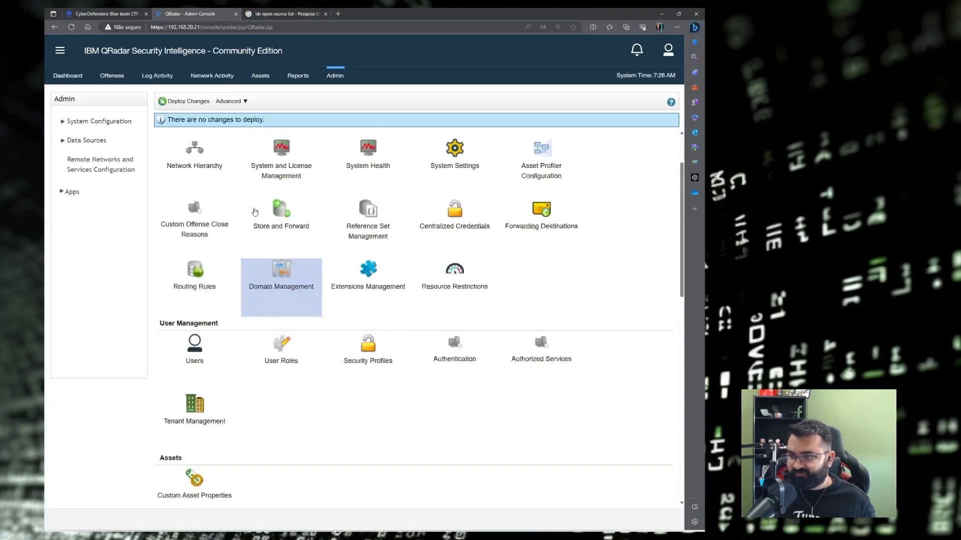
scroll(255, 212, "up", 2)
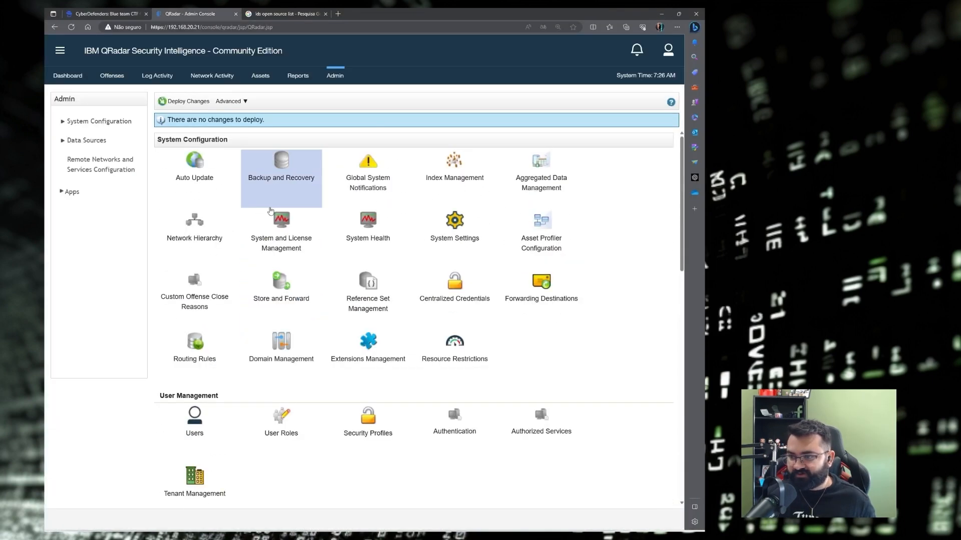
left_click(162, 80)
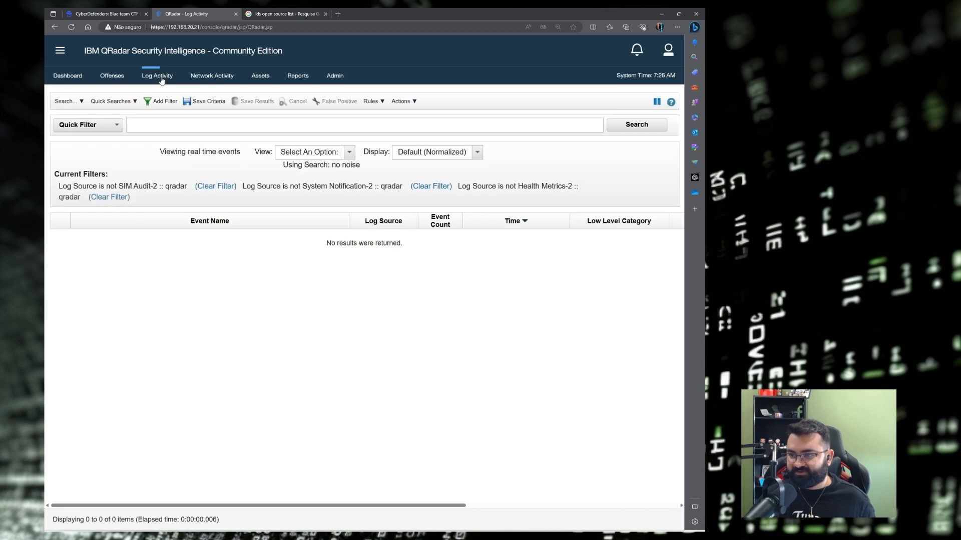
left_click(72, 102)
left_click(84, 128)
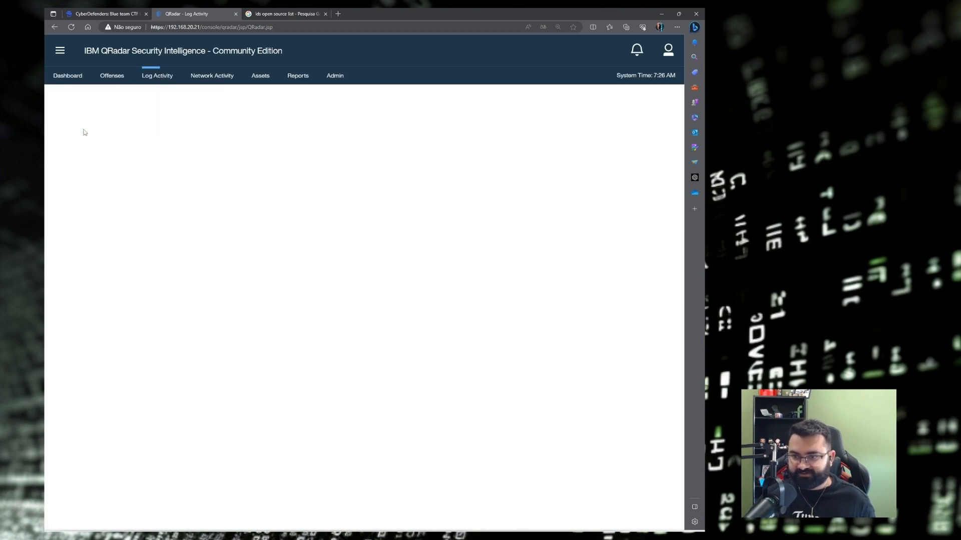
scroll(415, 211, "down", 2)
scroll(320, 325, "down", 4)
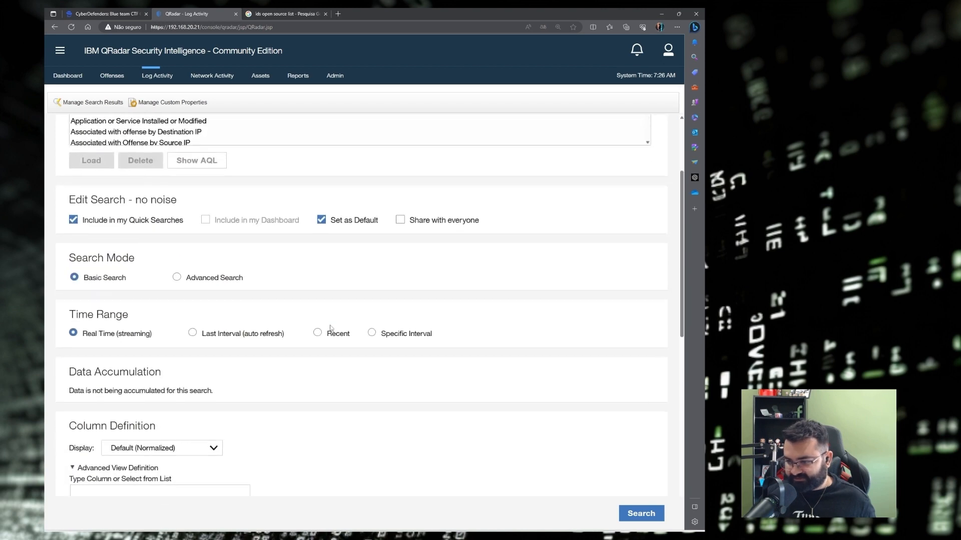
left_click(329, 271)
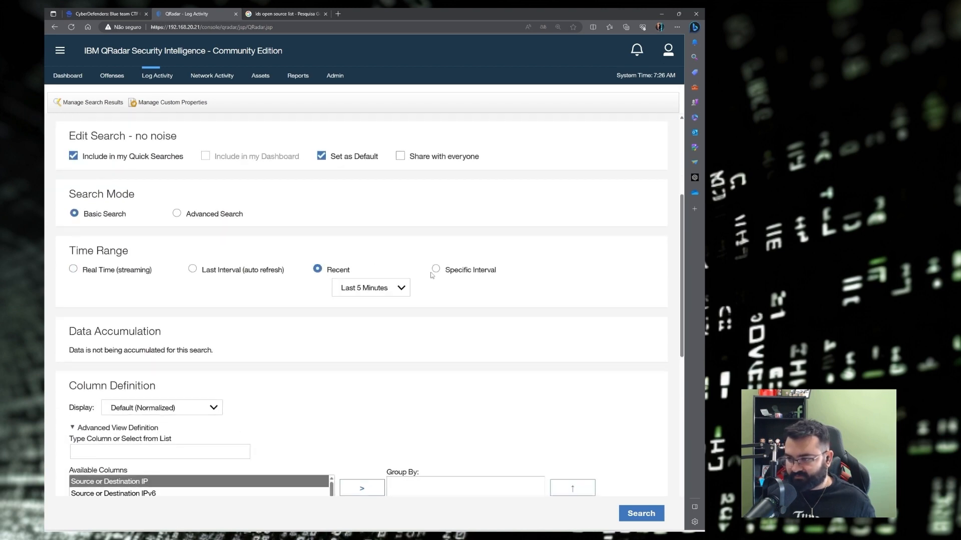
left_click(436, 270)
scroll(300, 240, "down", 3)
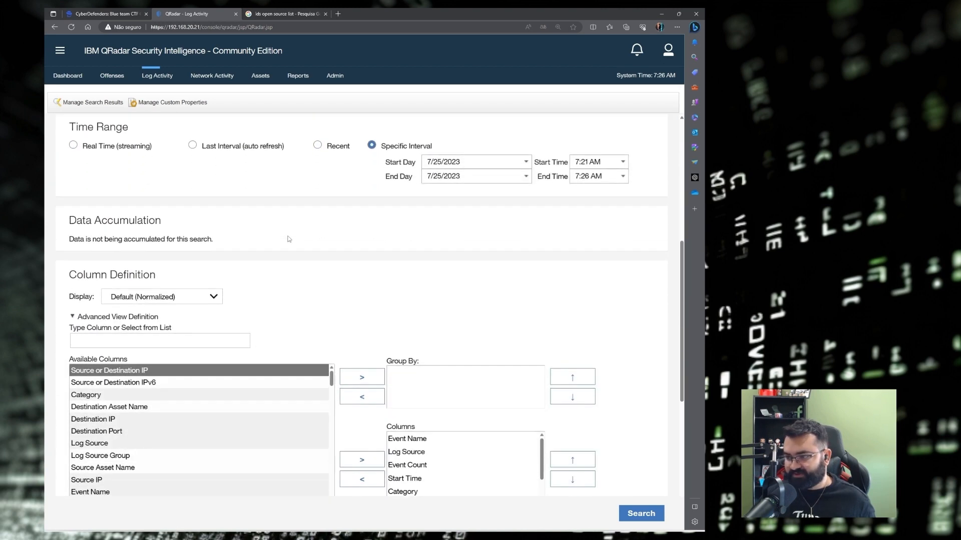
scroll(242, 234, "up", 3)
left_click(485, 291)
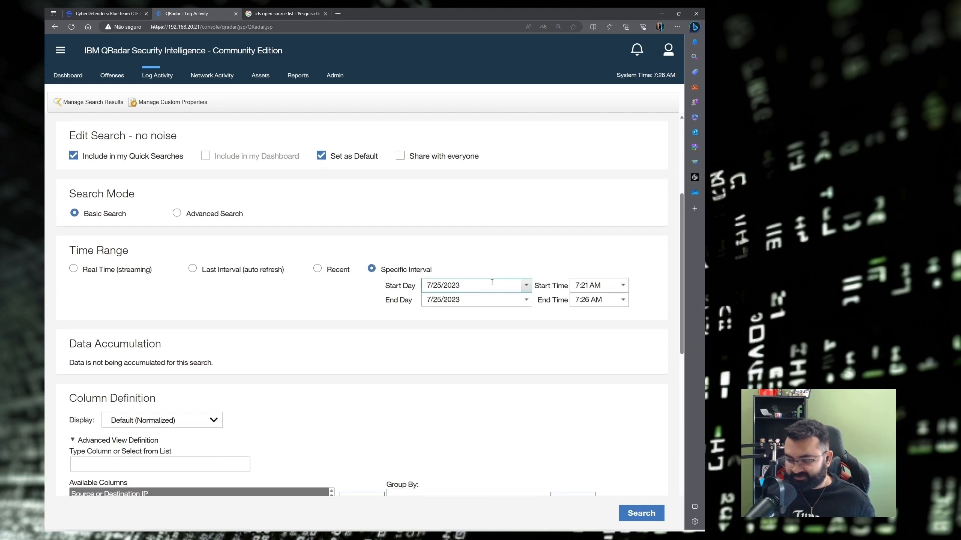
key("BackSpace")
key("BackSpace")
type("19")
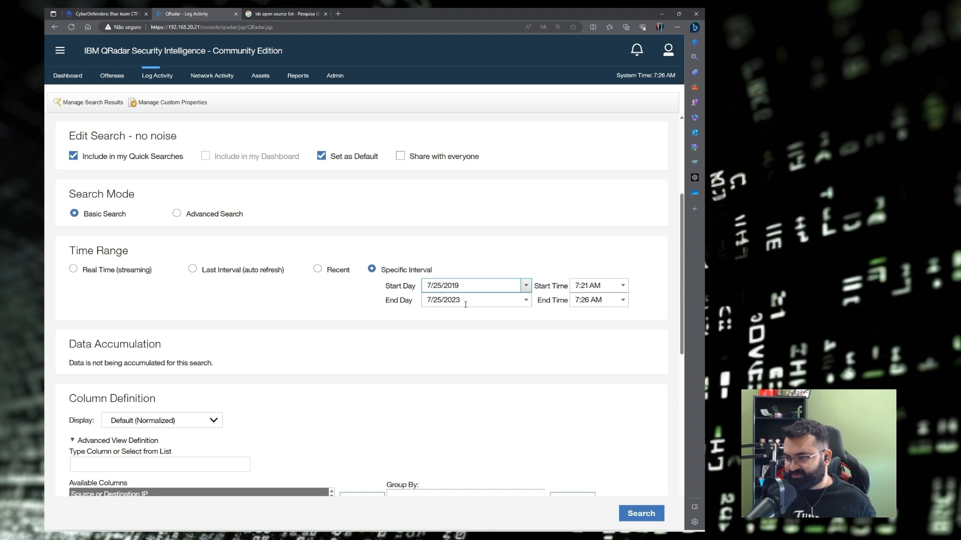
left_click(352, 317)
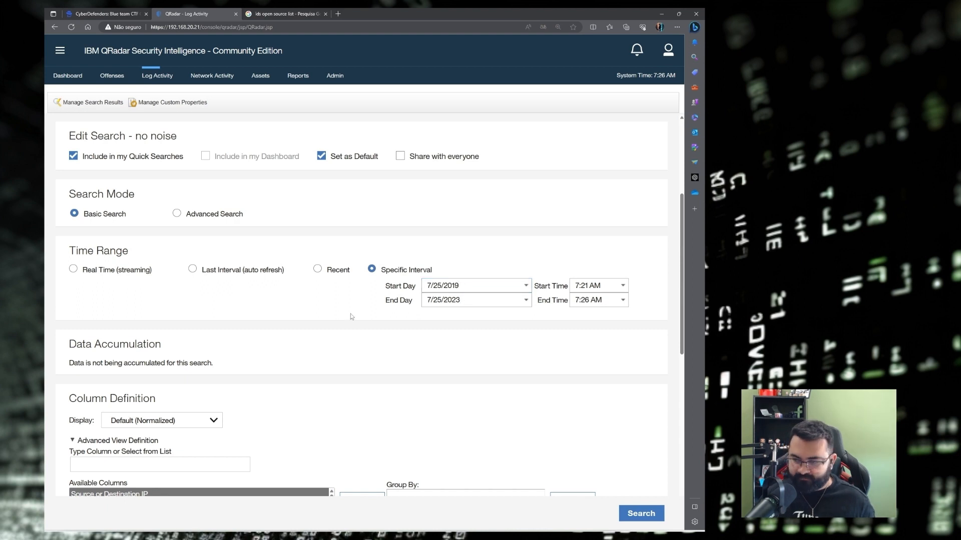
Add an EventID (custom) equals 4624 filter and run the search.
scroll(375, 295, "down", 5)
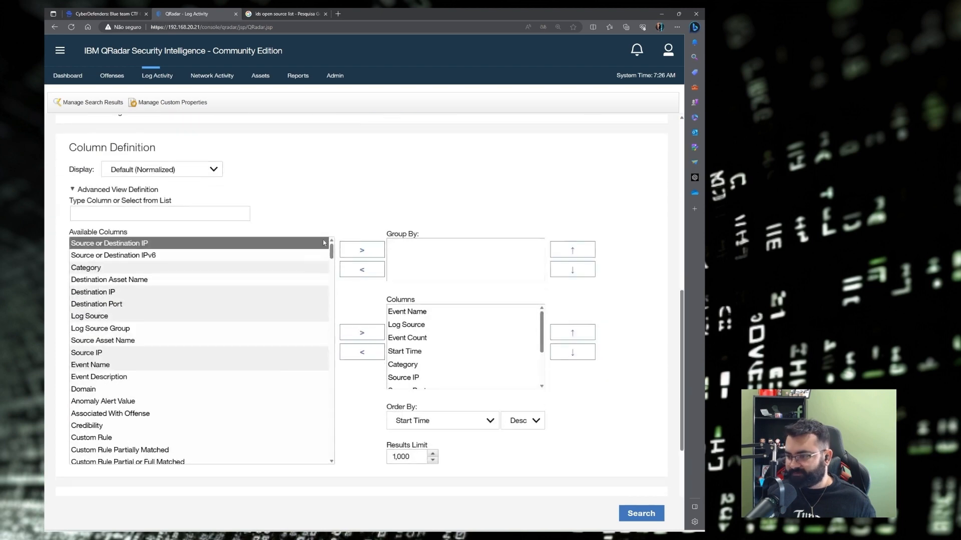
scroll(353, 183, "down", 3)
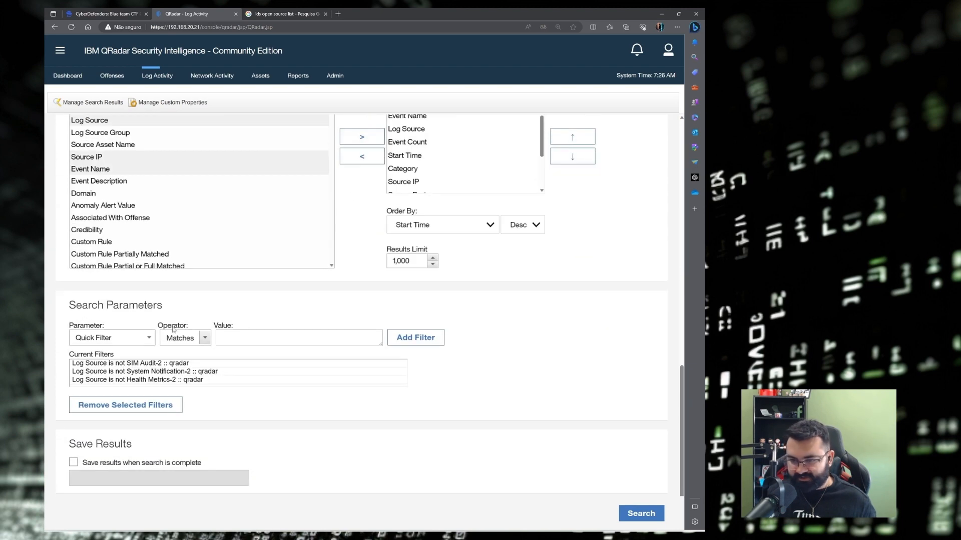
left_click(129, 336)
type("eventid")
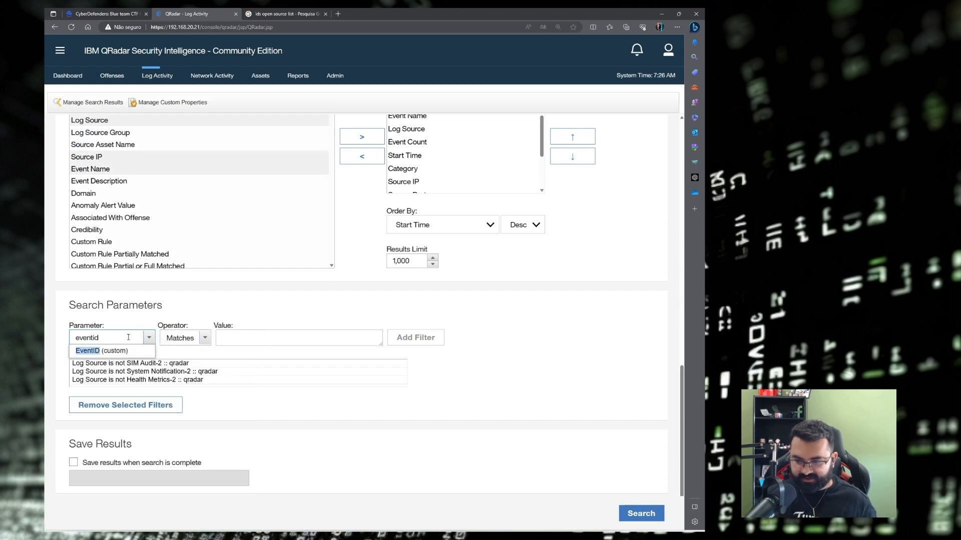
left_click(106, 351)
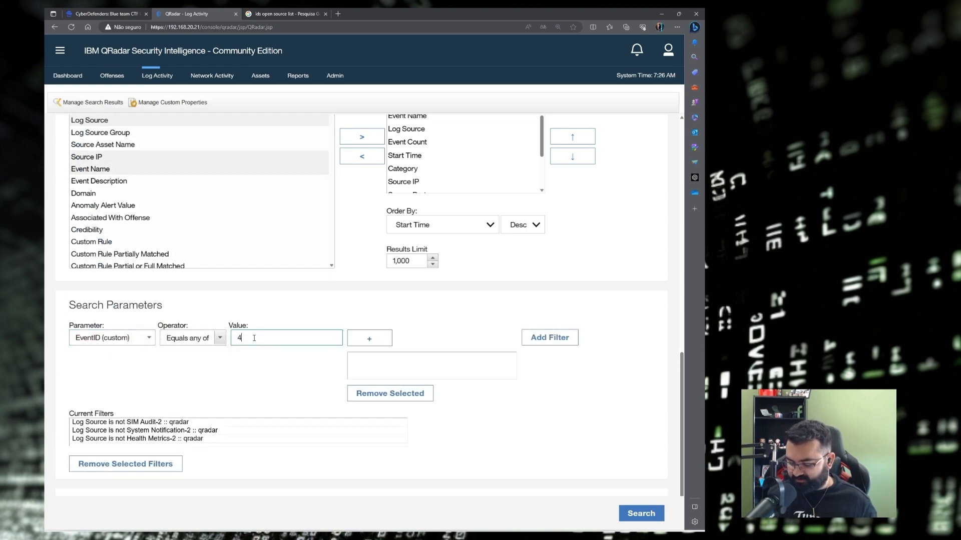
left_click(368, 339)
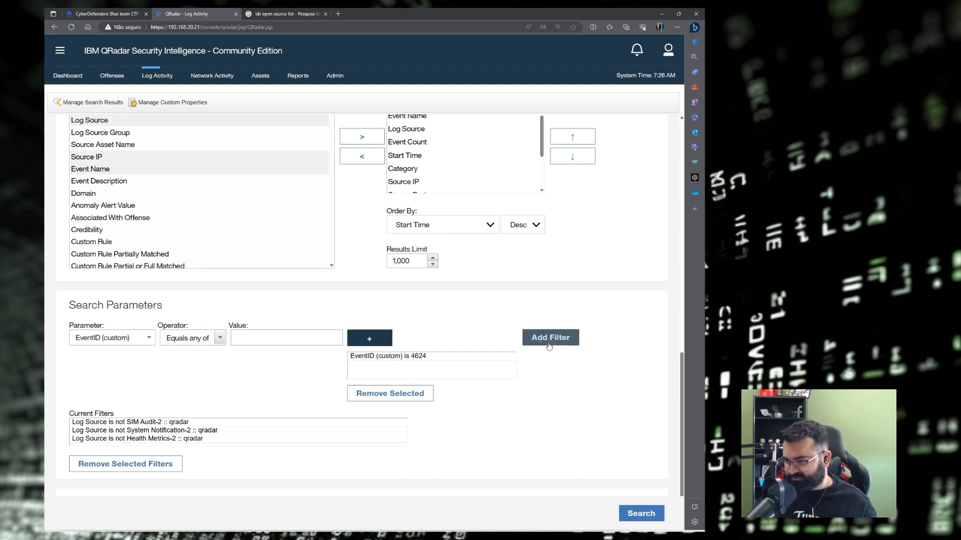
left_click(555, 337)
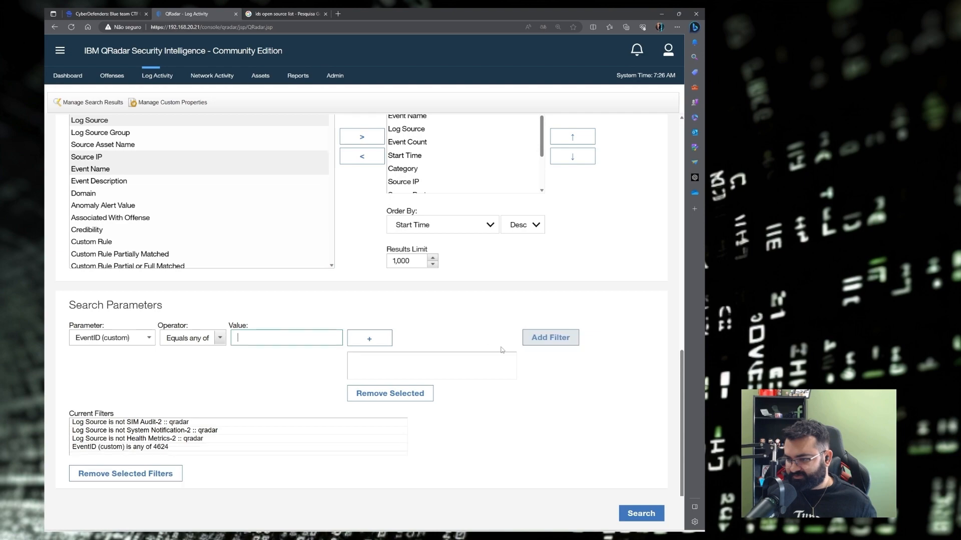
scroll(601, 400, "down", 1)
left_click(646, 517)
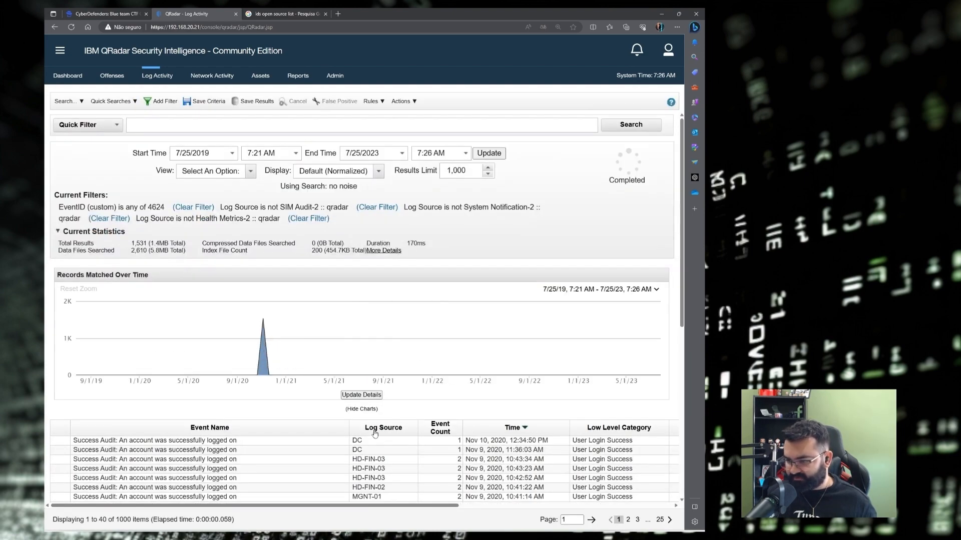
Open the newest logon event and select the domain hackdefend.local in its payload.
scroll(310, 350, "down", 3)
scroll(379, 404, "up", 3)
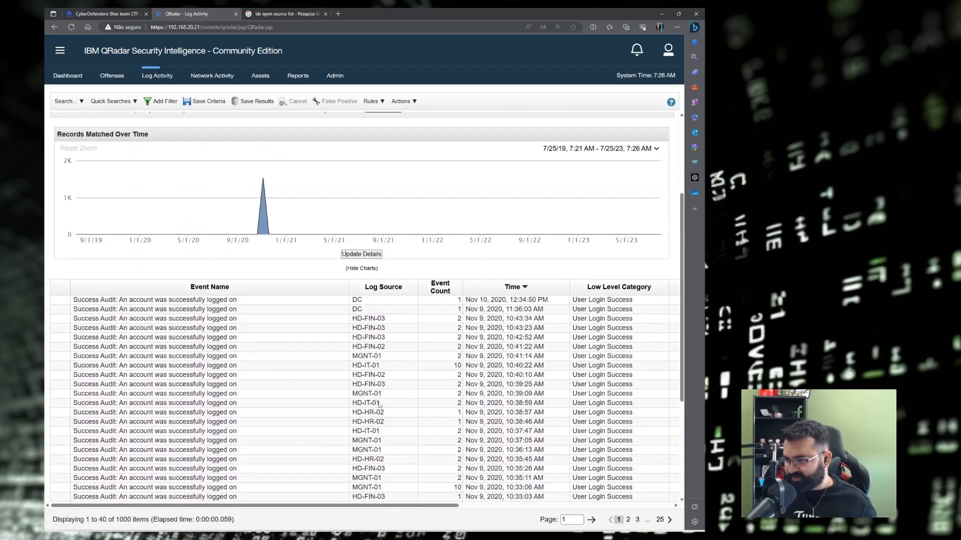
double_click(363, 304)
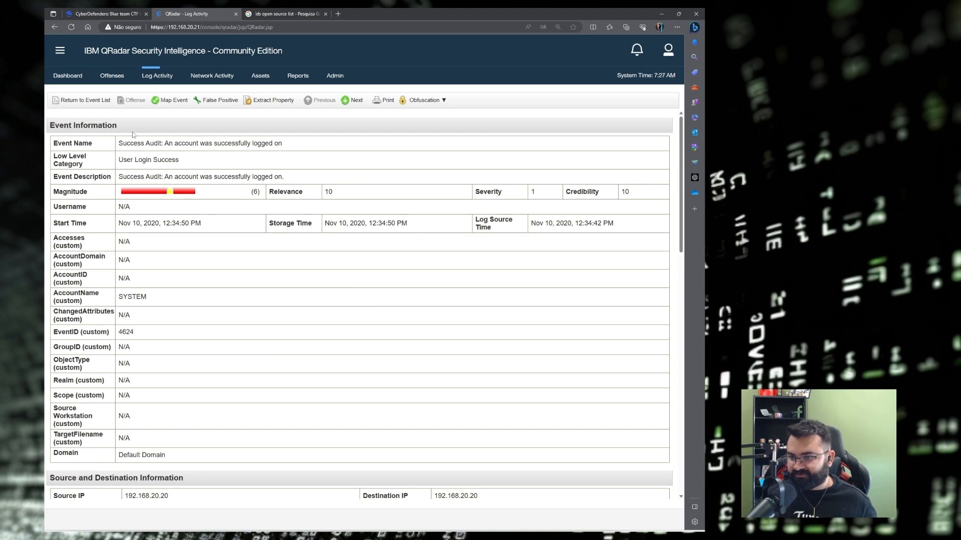
scroll(220, 207, "down", 1)
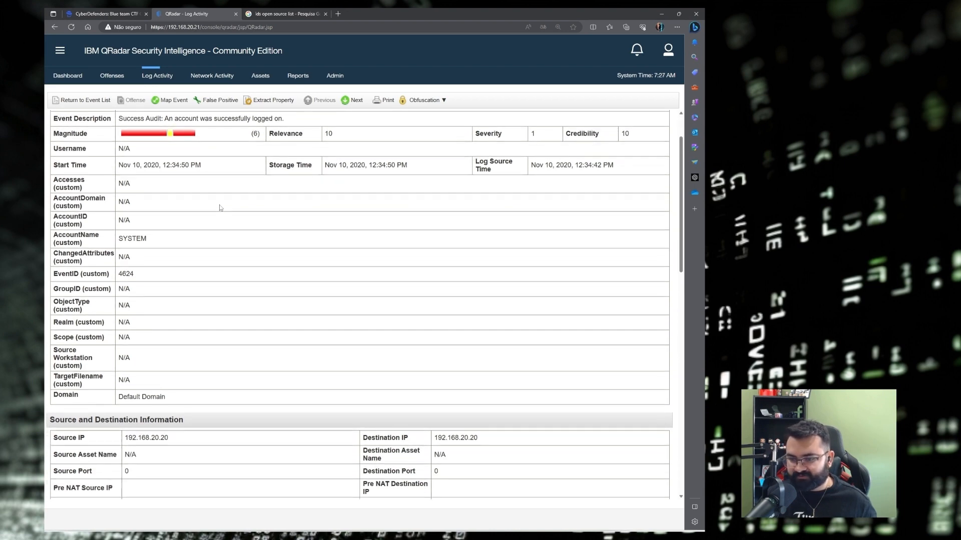
scroll(221, 205, "down", 3)
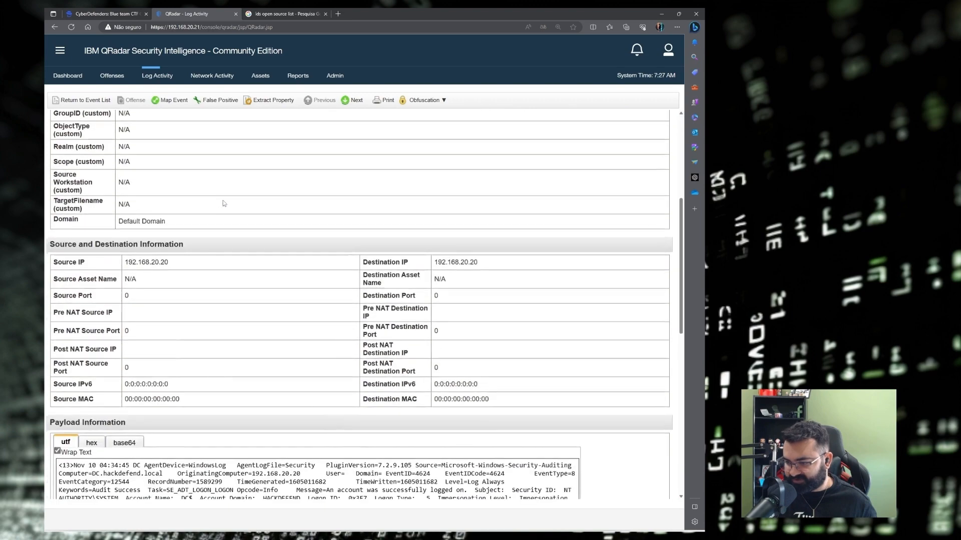
scroll(223, 200, "down", 4)
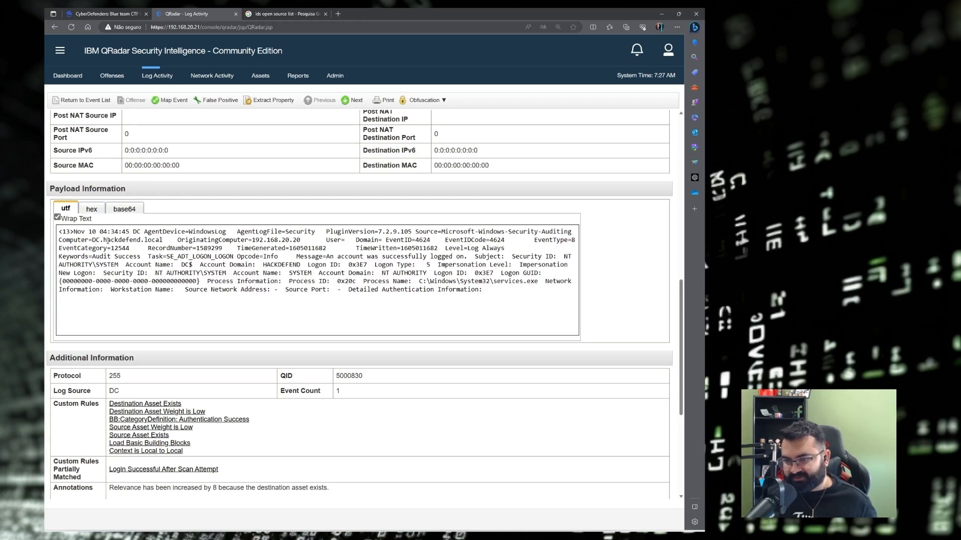
left_click_drag(104, 241, 163, 240)
left_click(135, 239)
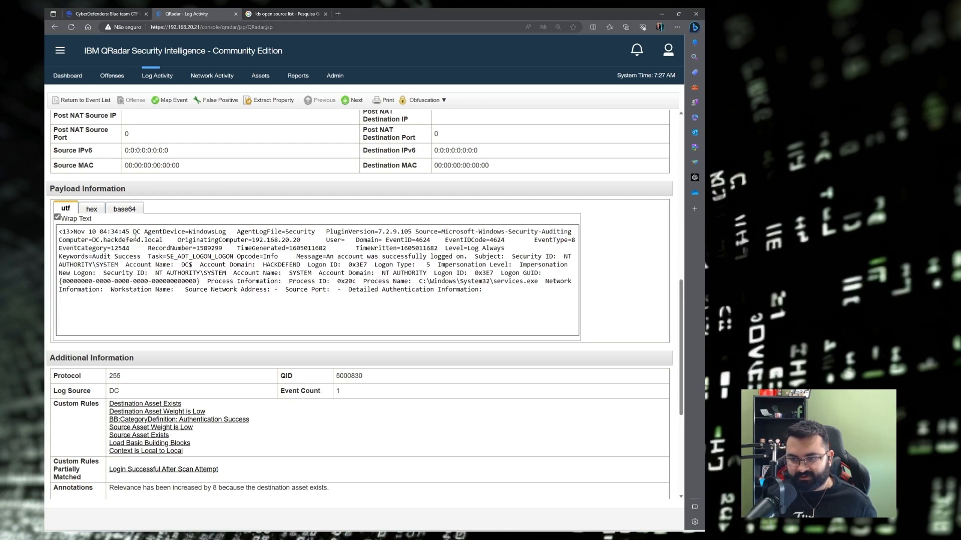
double_click(95, 240)
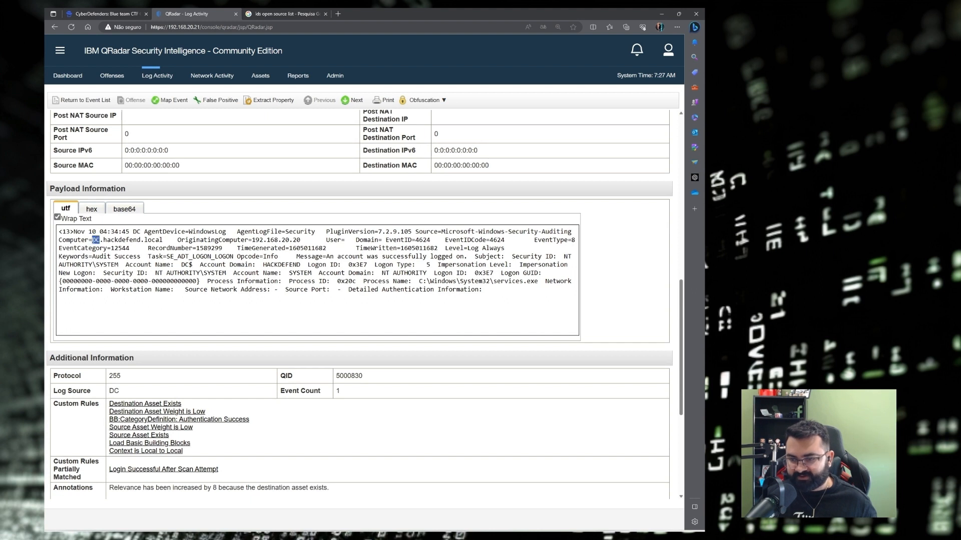
left_click_drag(103, 241, 165, 239)
key("ctrl+c")
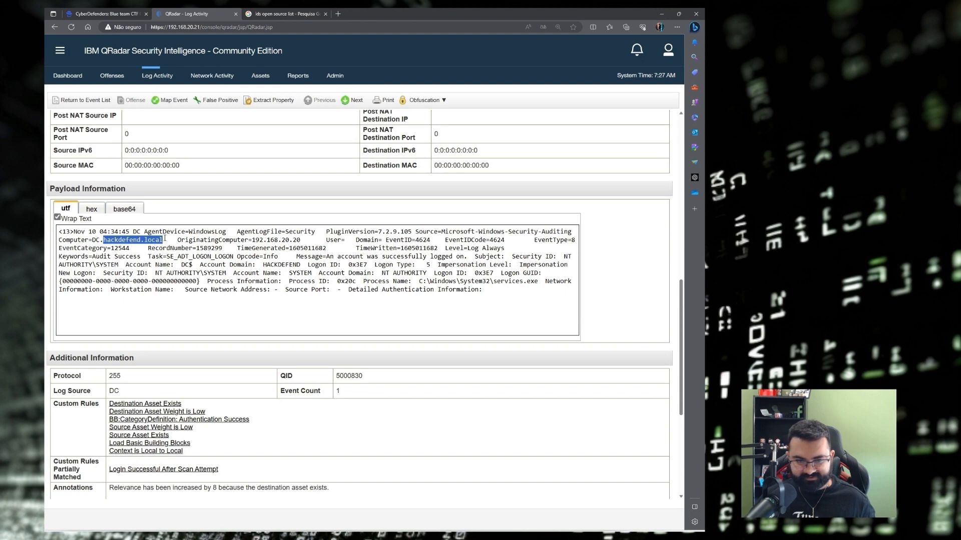
Paste hackdefend.local as the Q3 answer in the Obsidian notes.
key("alt+Tab")
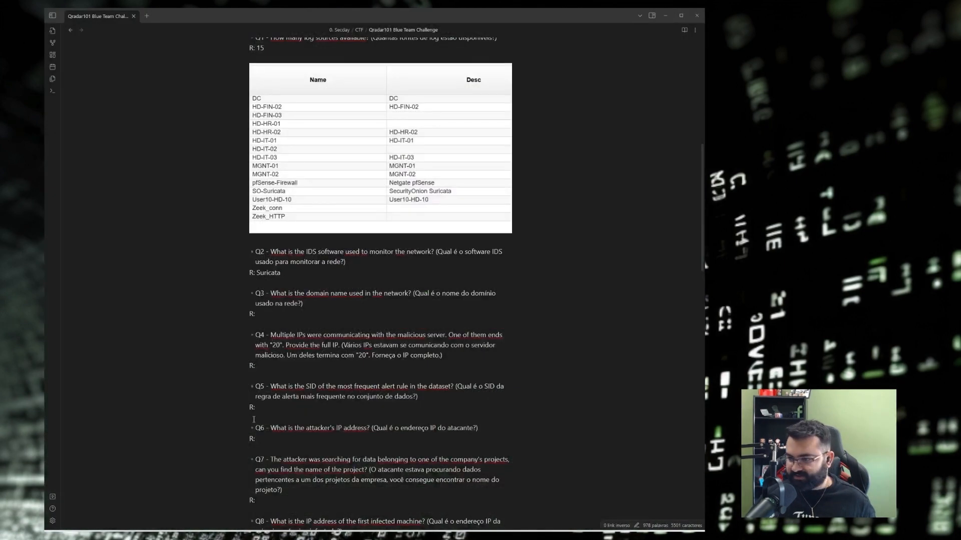
left_click(260, 314)
key("ctrl+v")
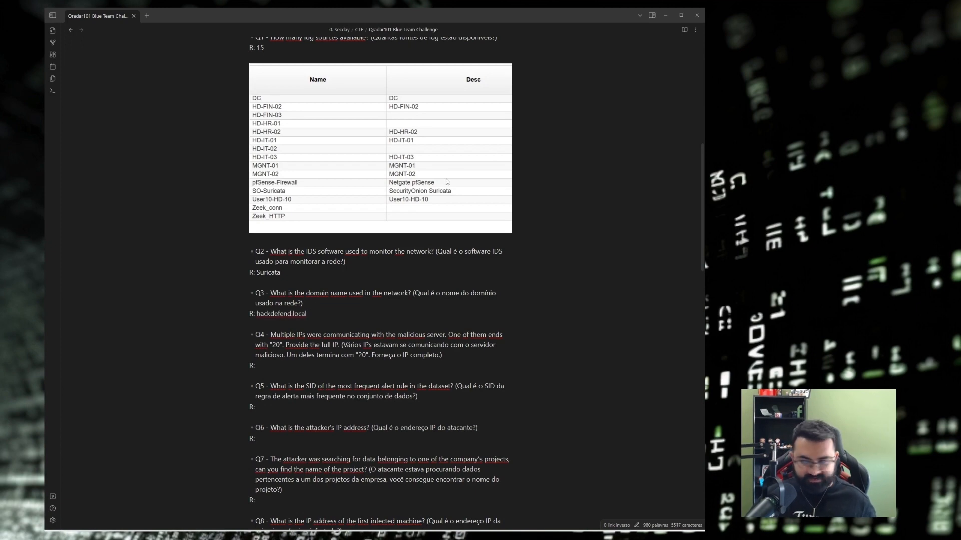
left_click(664, 15)
left_click(107, 16)
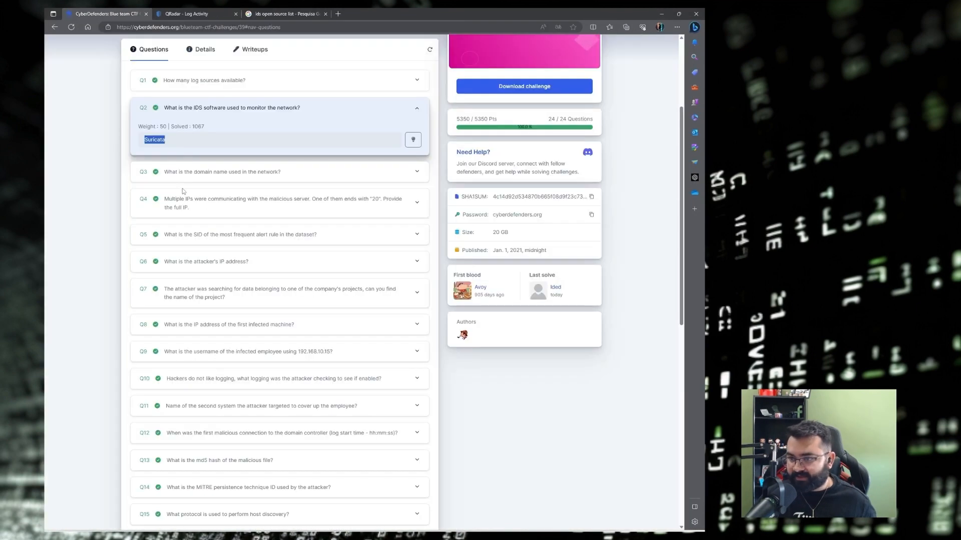
Expand Q3 on CyberDefenders to check its answer HACKDEFEND.local against the notes.
left_click(182, 174)
left_click_drag(146, 167, 214, 170)
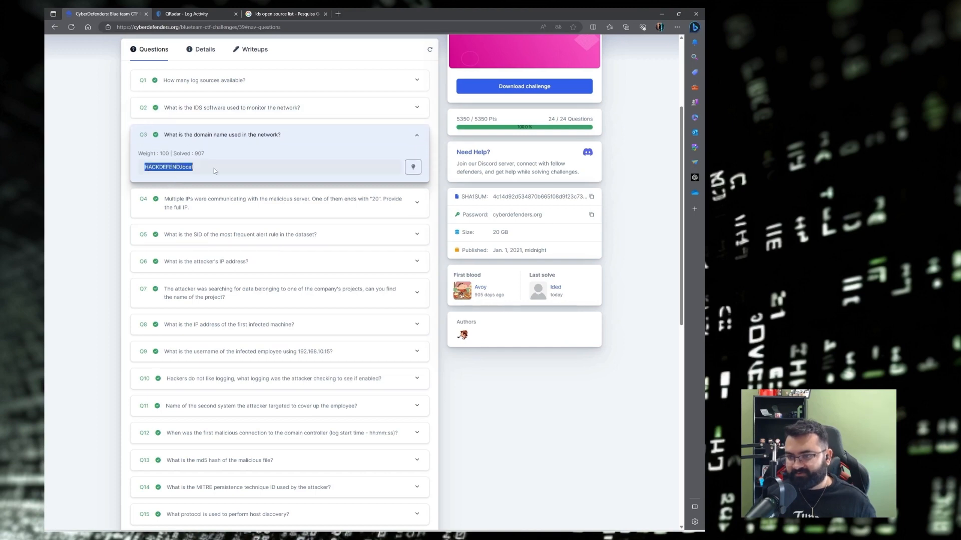
left_click(104, 170)
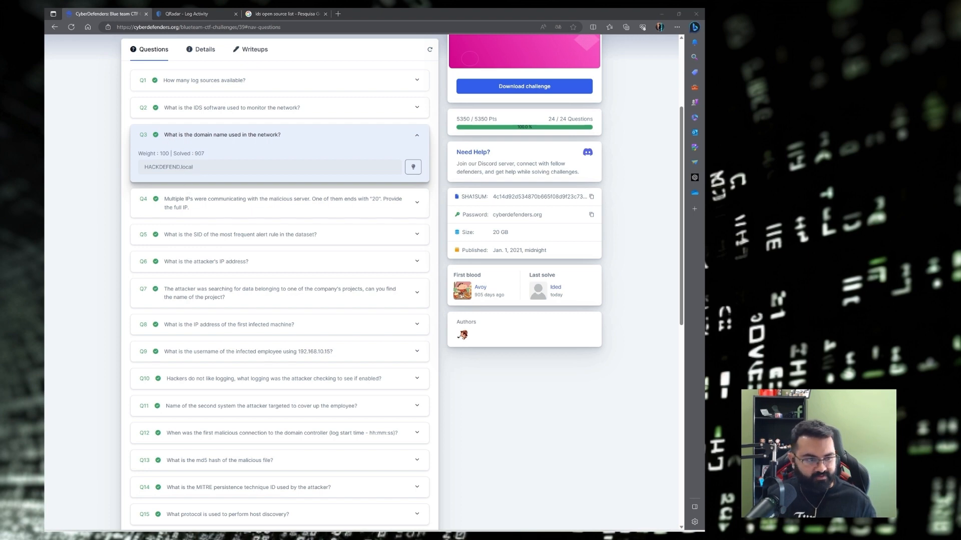
key("alt+Tab")
scroll(298, 217, "down", 5)
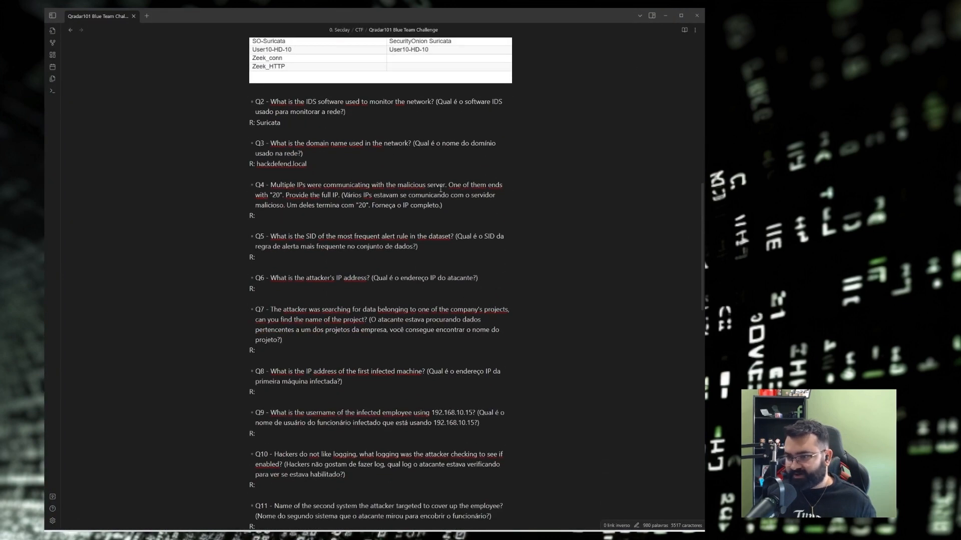
Highlight the Q4 text and its Portuguese translation, then return to the QRadar logon event.
mouse_move(345, 195)
left_mouse_down()
mouse_move(483, 196)
mouse_move(286, 205)
mouse_move(333, 205)
left_mouse_up()
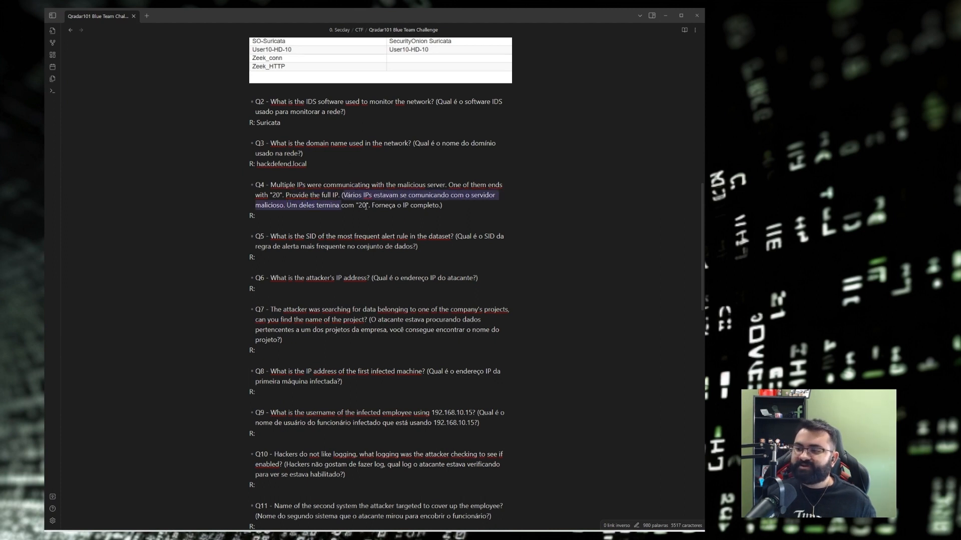
left_click_drag(441, 205, 443, 205)
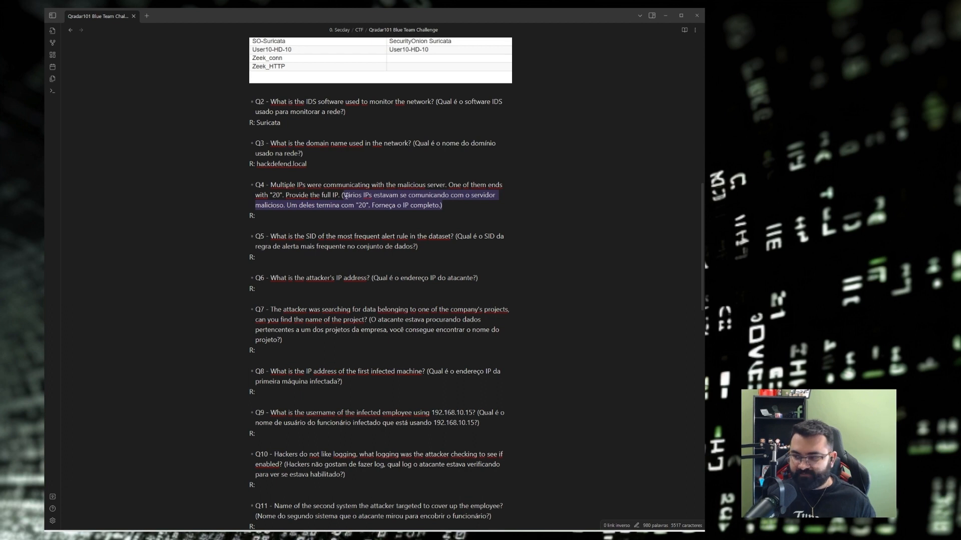
double_click(362, 205)
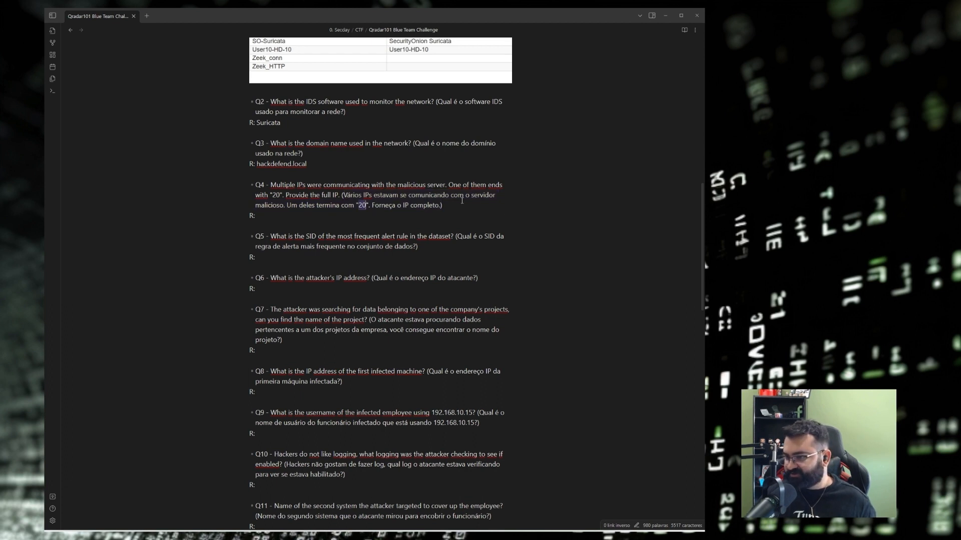
left_click_drag(441, 205, 342, 196)
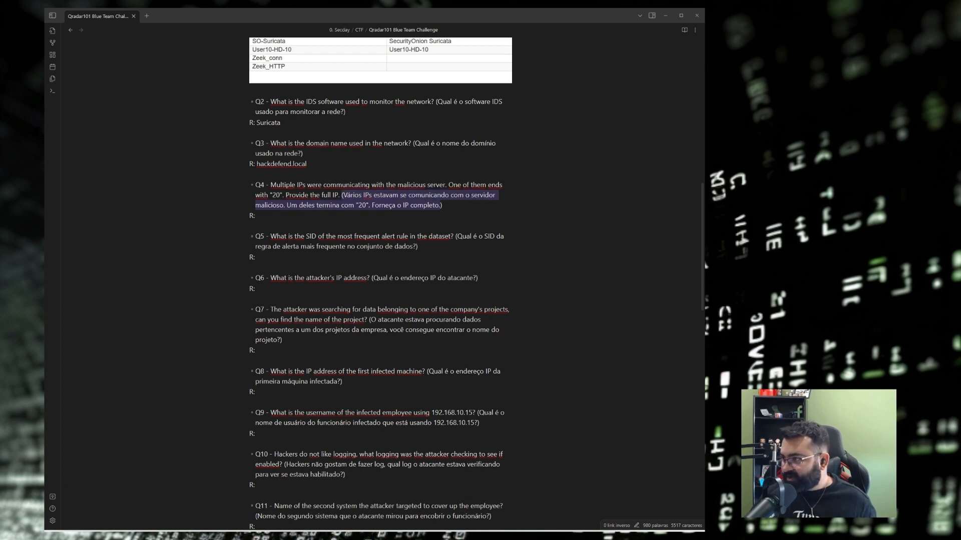
left_click(665, 16)
left_click(183, 13)
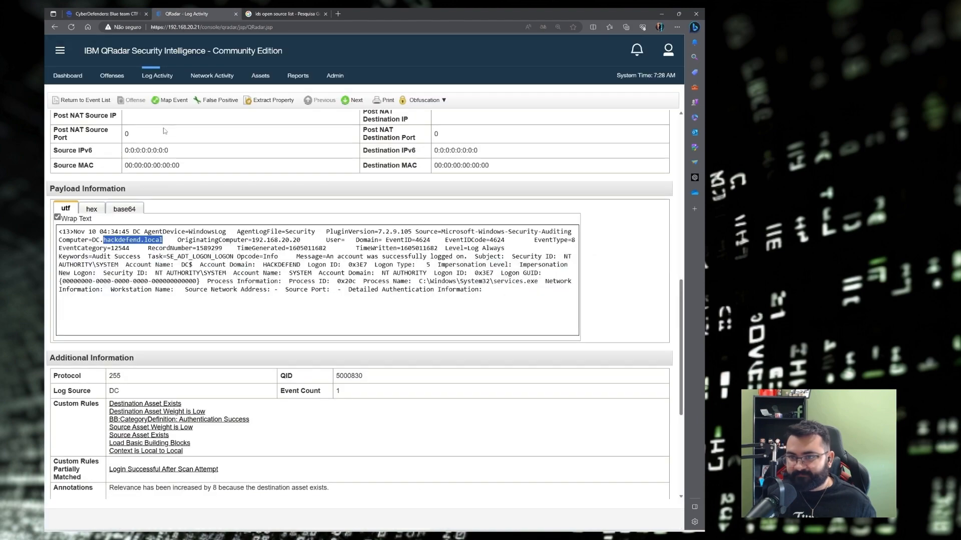
Start a new log search over a specific interval beginning 7/25/2019.
scroll(164, 132, "up", 10)
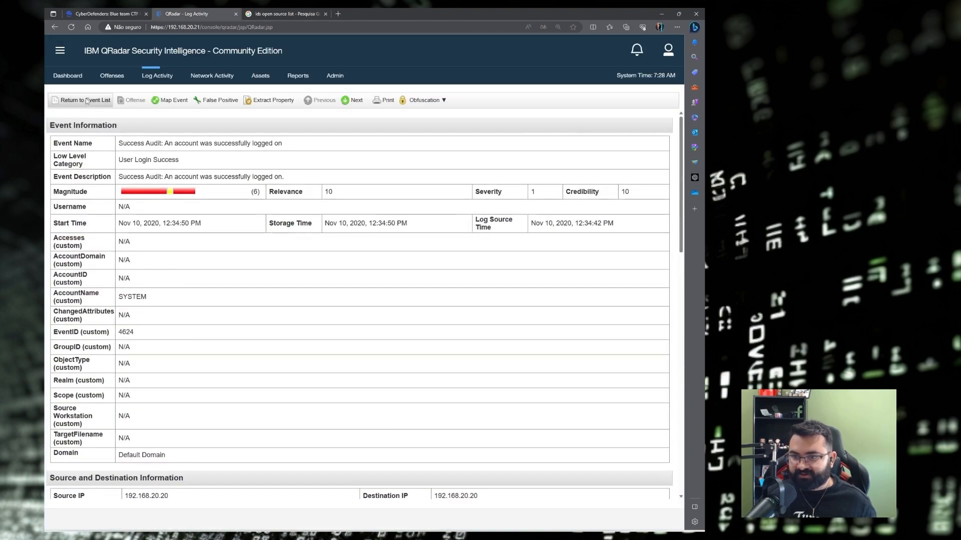
left_click(86, 100)
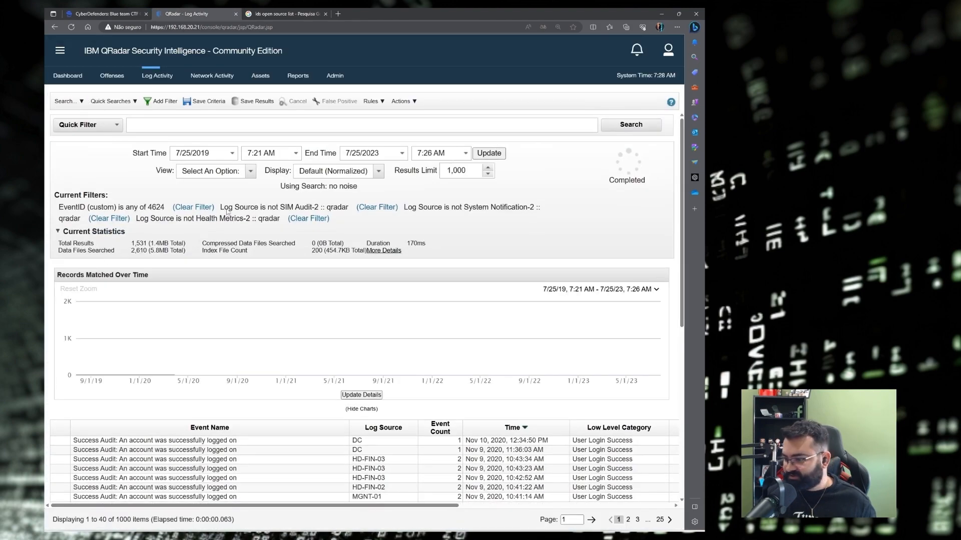
left_click(65, 101)
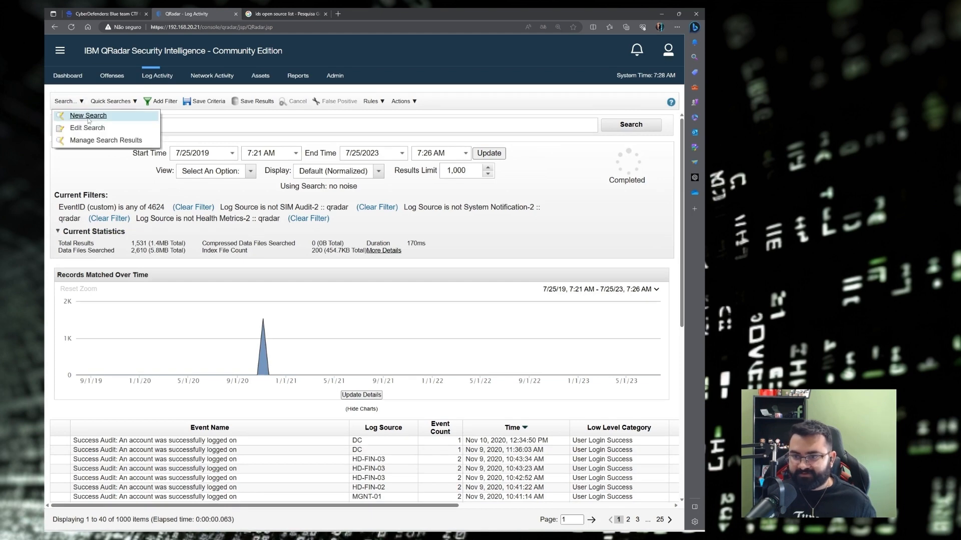
left_click(88, 116)
scroll(279, 214, "down", 1)
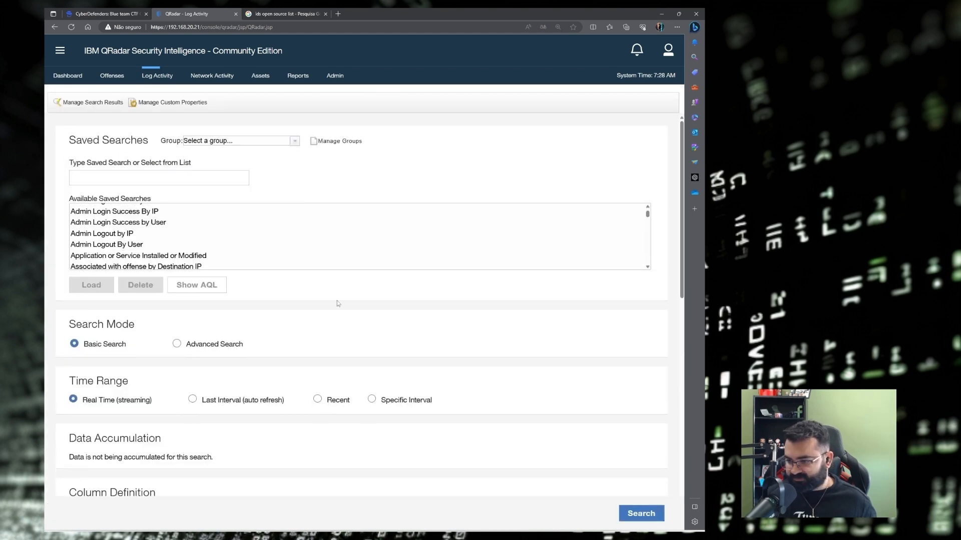
left_click(377, 400)
scroll(450, 390, "down", 2)
left_click(480, 291)
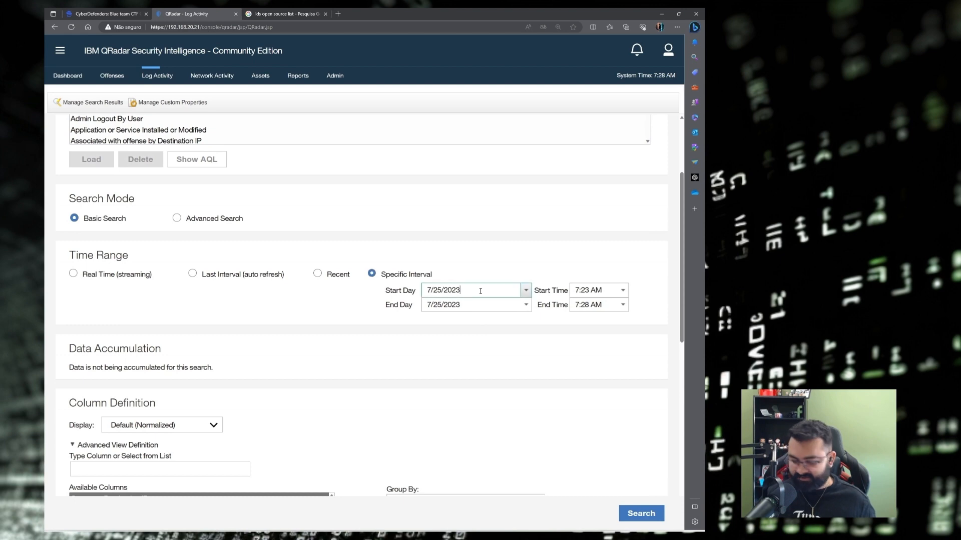
key("BackSpace")
key("BackSpace")
type("19")
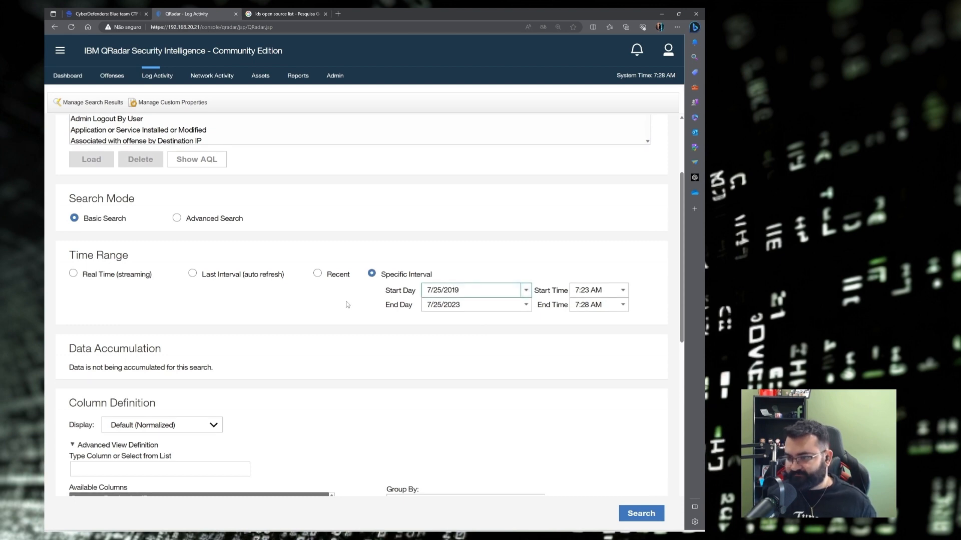
Remove the IP columns, group by Source IP then Destination IP, and run the search.
scroll(346, 303, "down", 4)
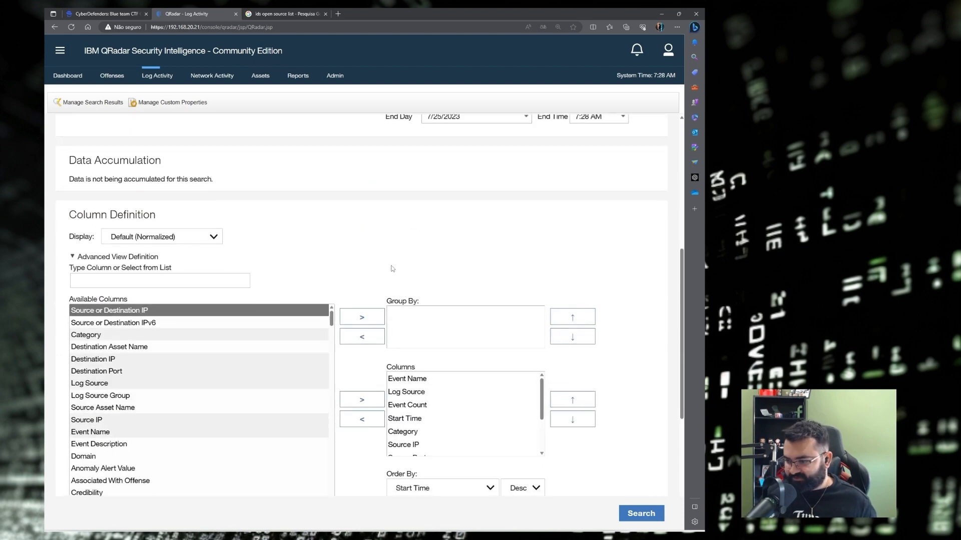
scroll(393, 237, "down", 1)
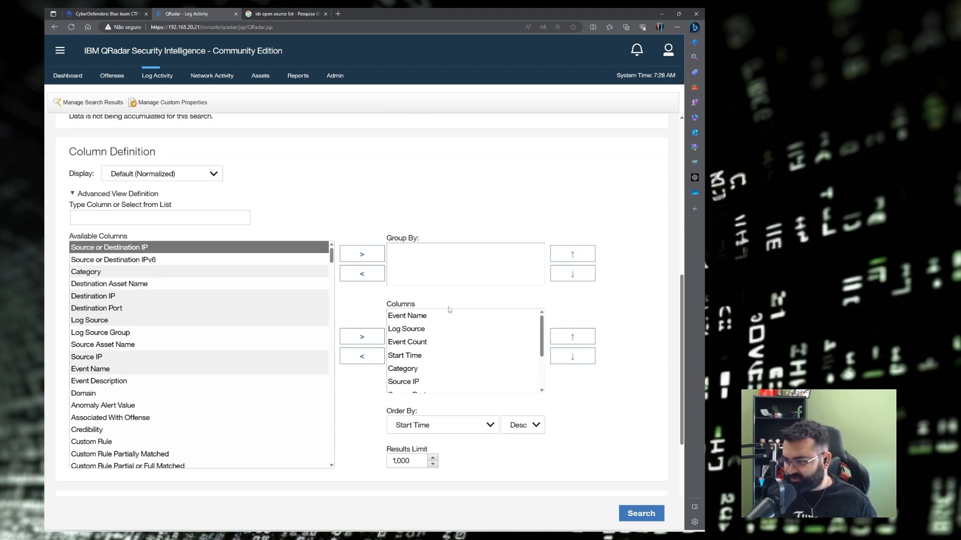
scroll(430, 351, "down", 1)
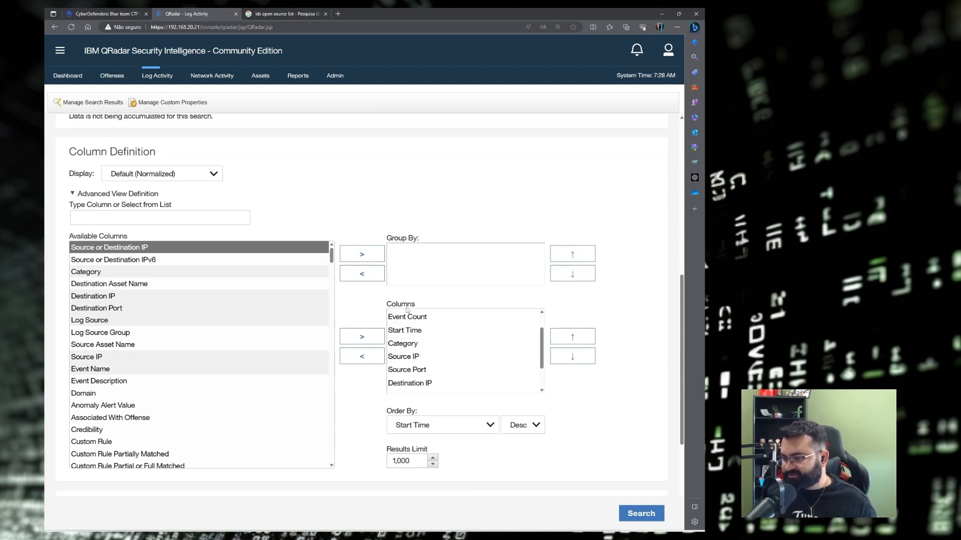
left_click(404, 357)
left_click(375, 364)
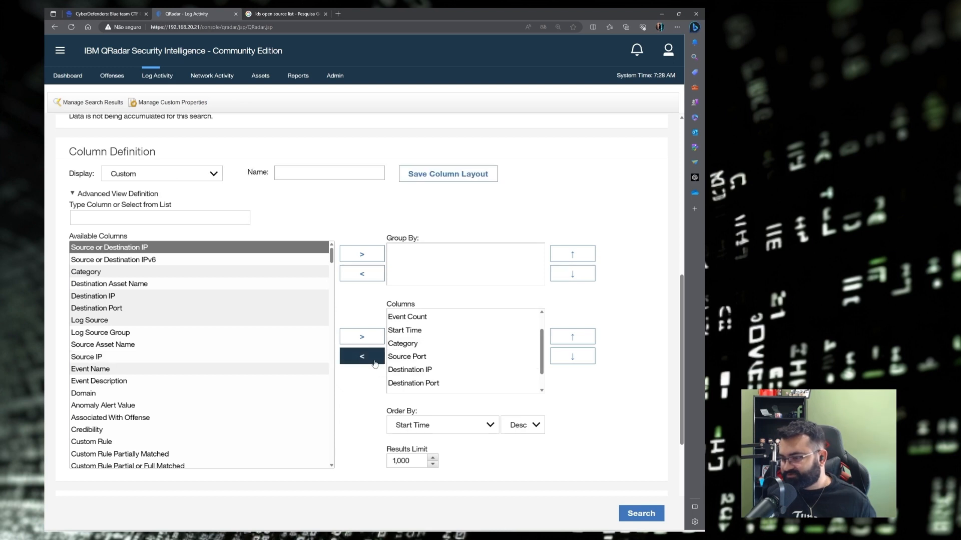
left_click(431, 370)
left_click(367, 359)
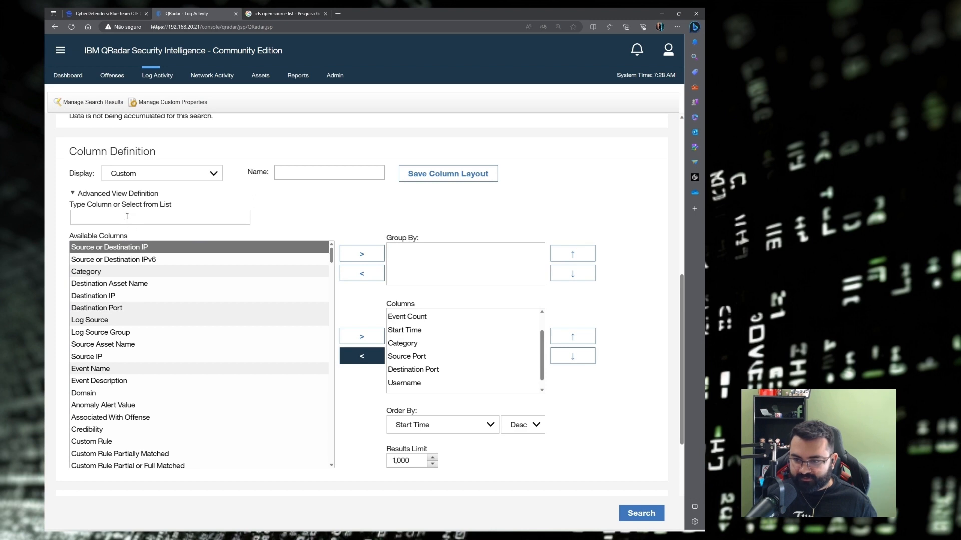
left_click(95, 296)
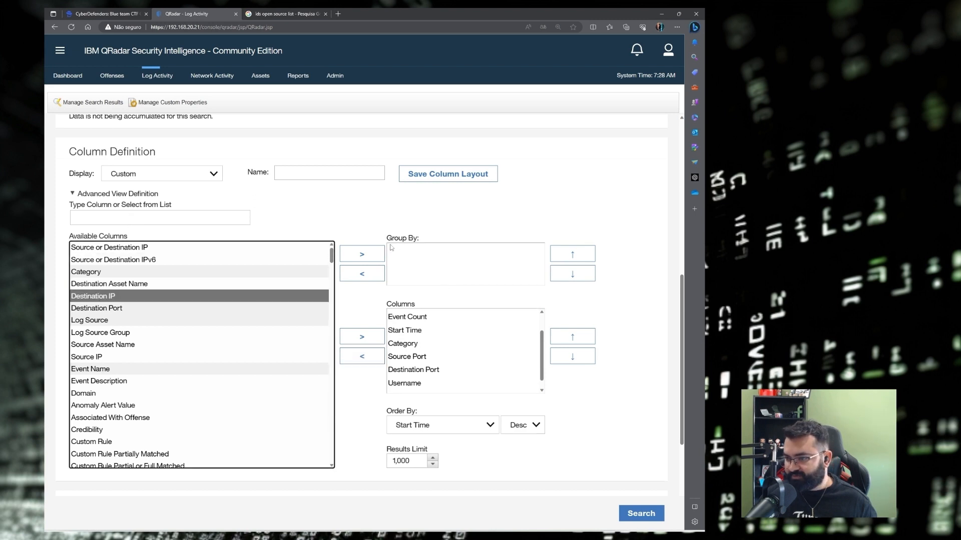
left_click(361, 254)
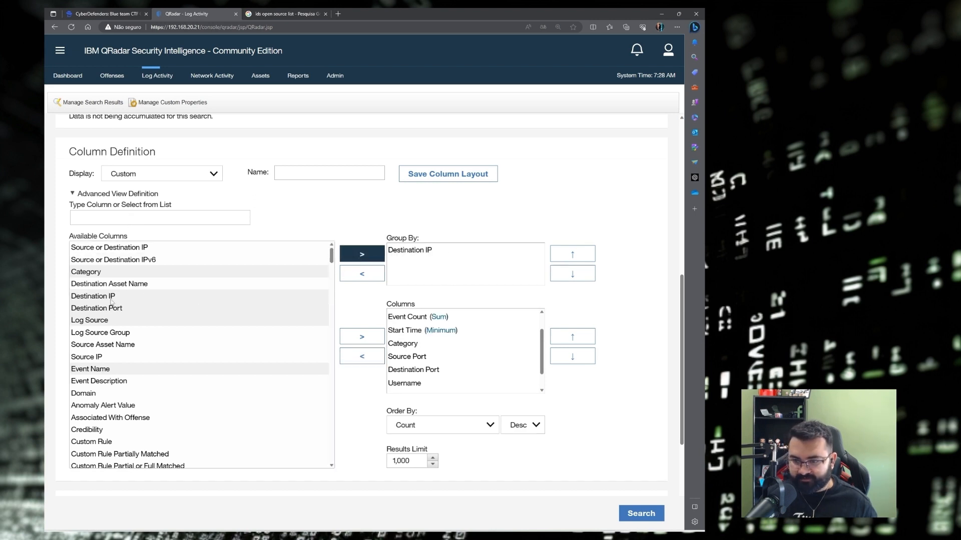
left_click(102, 357)
left_click(371, 258)
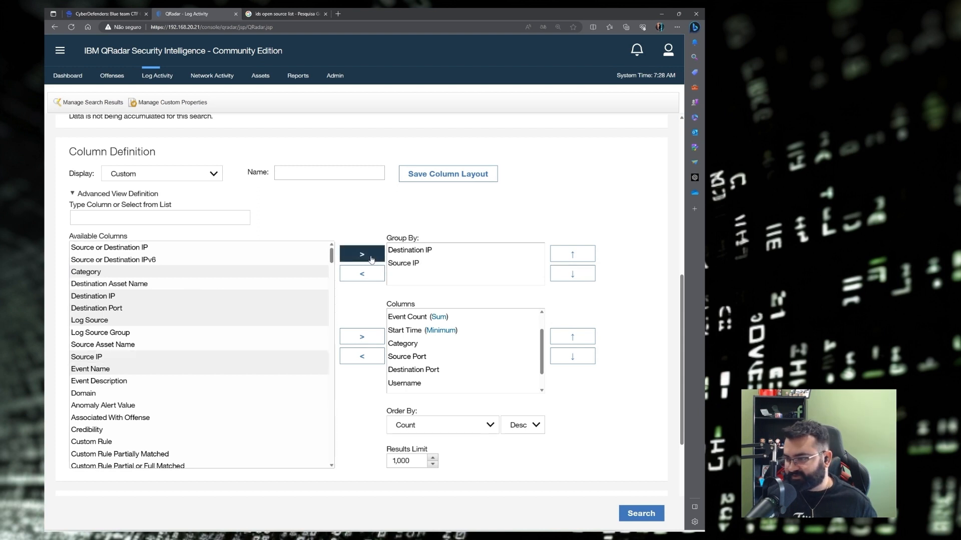
left_click(516, 263)
left_click(572, 254)
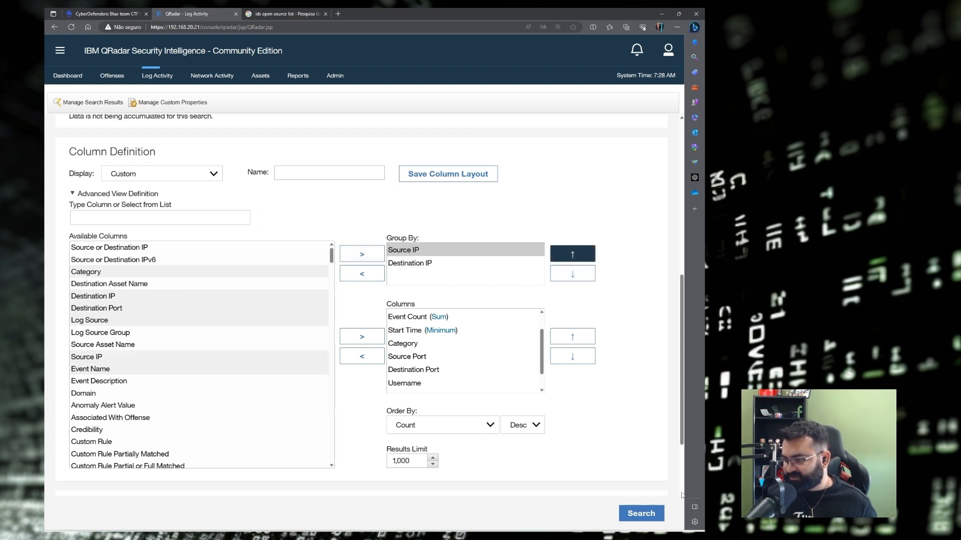
scroll(450, 370, "down", 5)
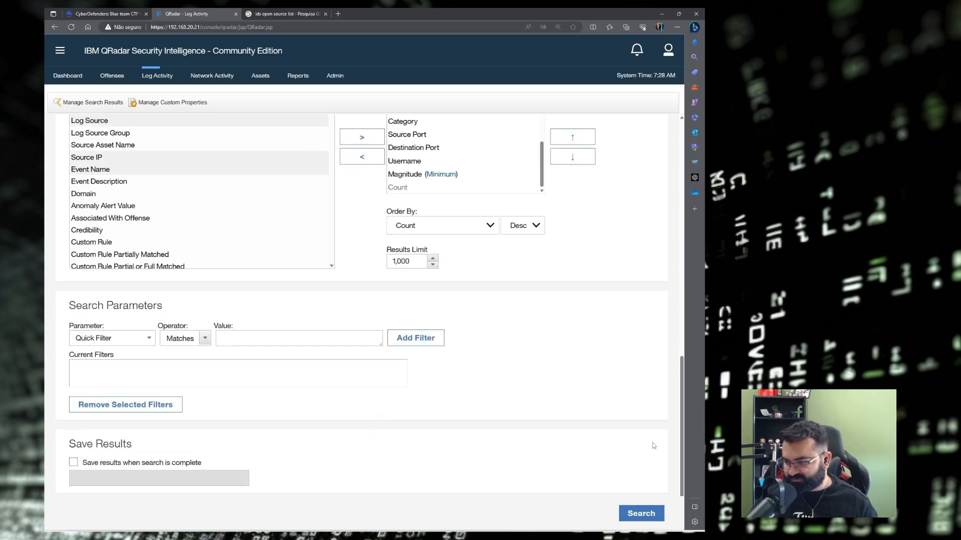
left_click(641, 513)
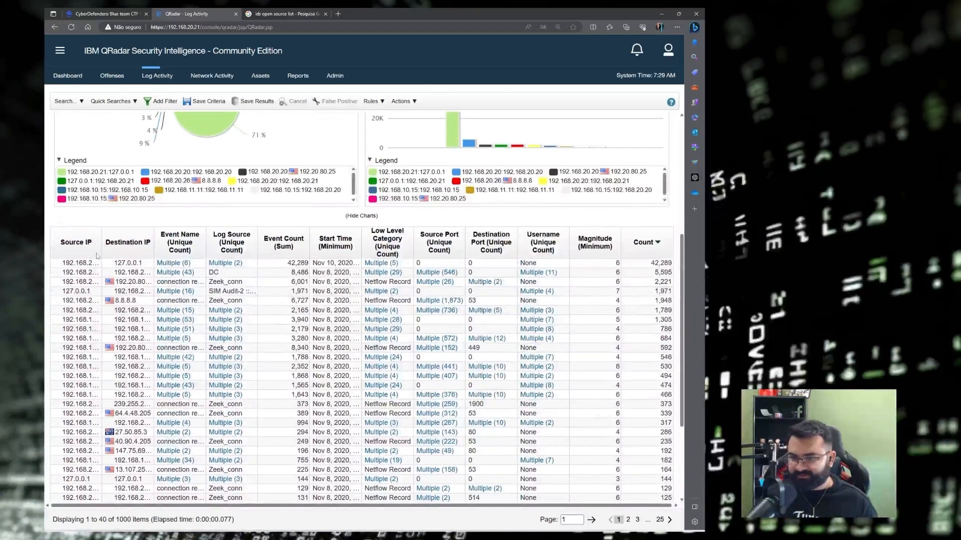
Find the 192.168.20.20 → 192.20.80.25 row and select the source IP 192.168.20.20.
left_click_drag(101, 244, 263, 245)
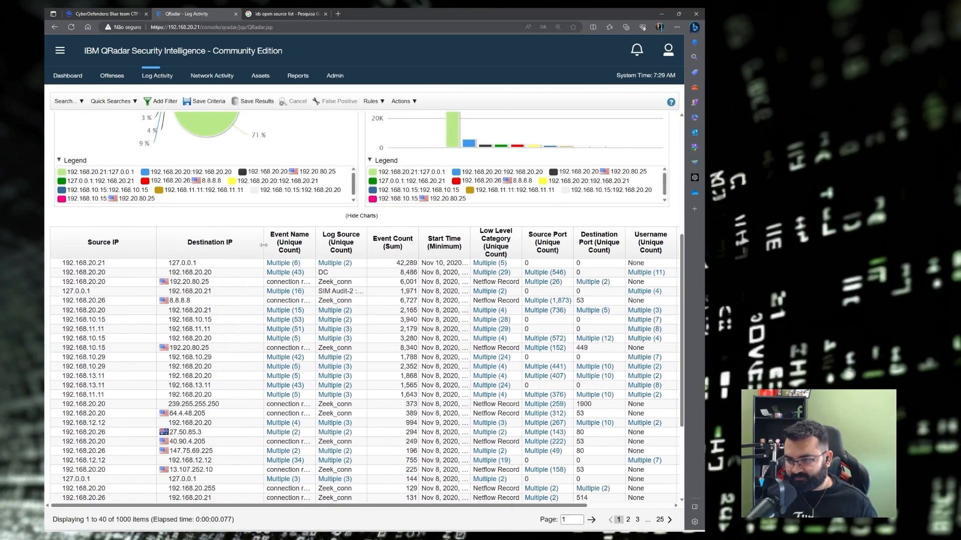
left_click_drag(488, 506, 692, 334)
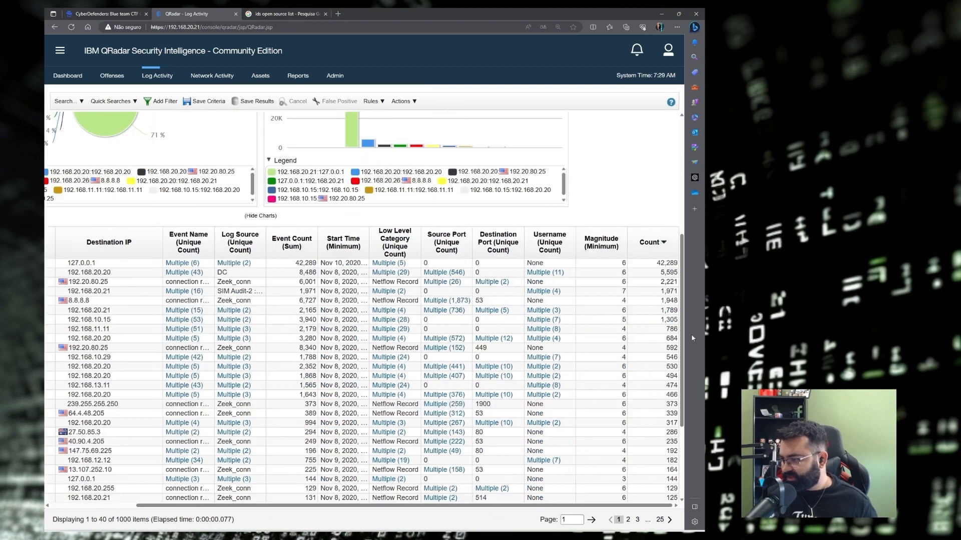
left_click(670, 265)
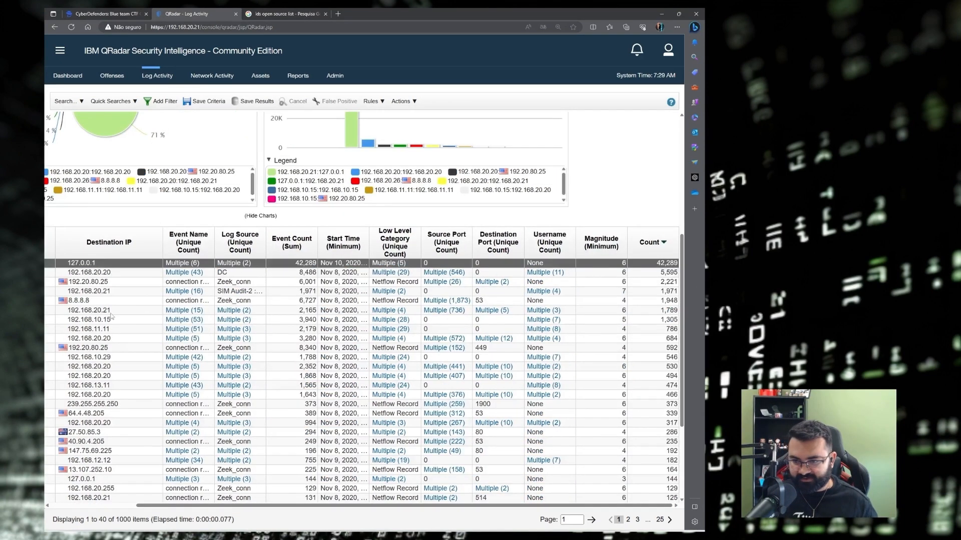
left_click(107, 274)
left_click_drag(222, 508, 85, 281)
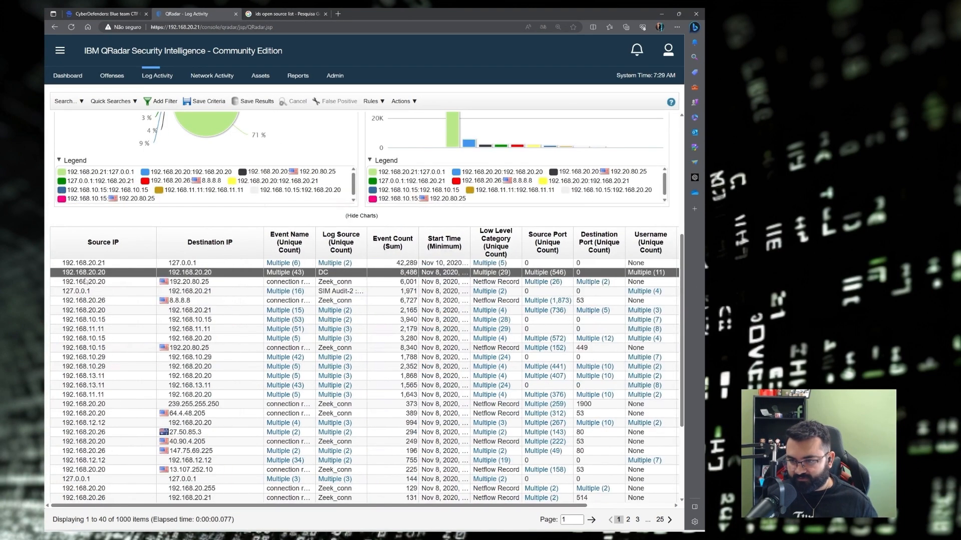
left_click(218, 284)
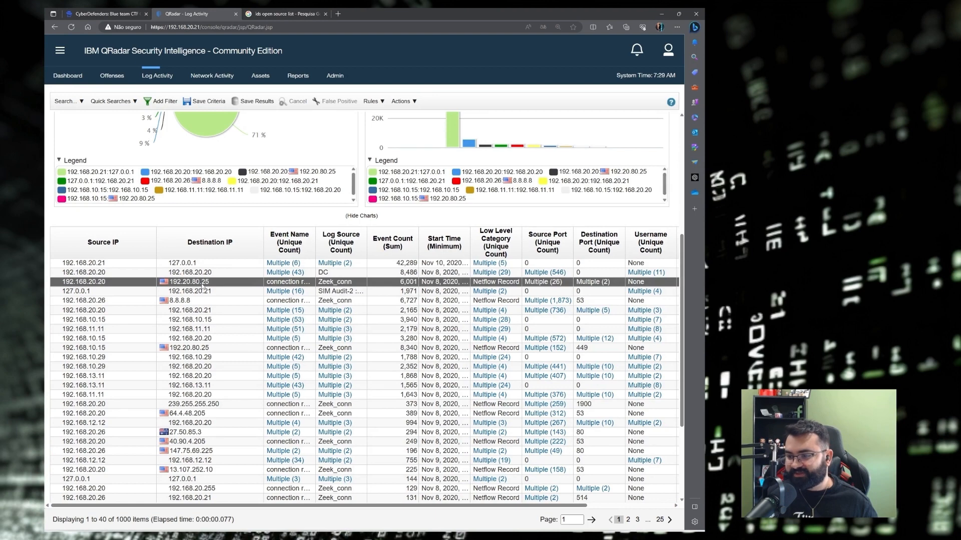
double_click(313, 248)
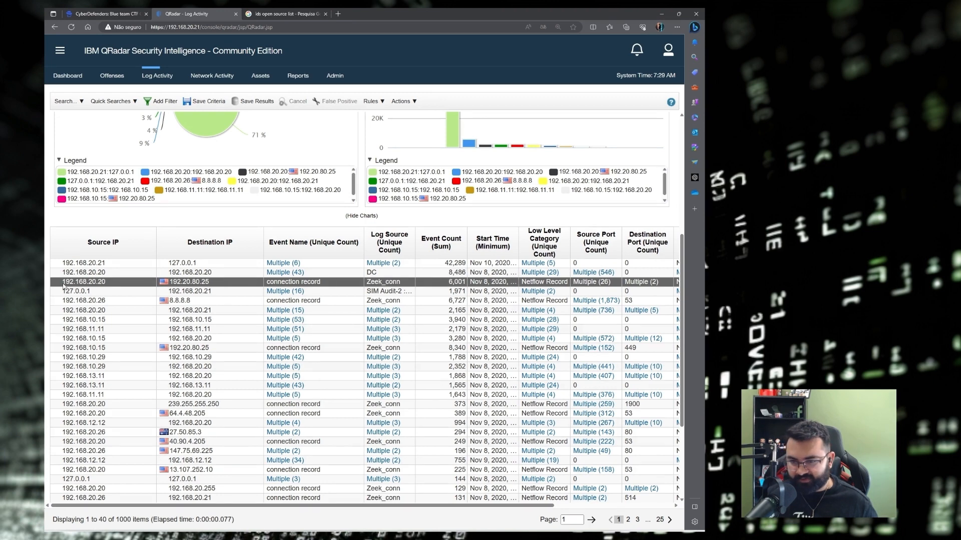
left_click_drag(64, 284, 105, 284)
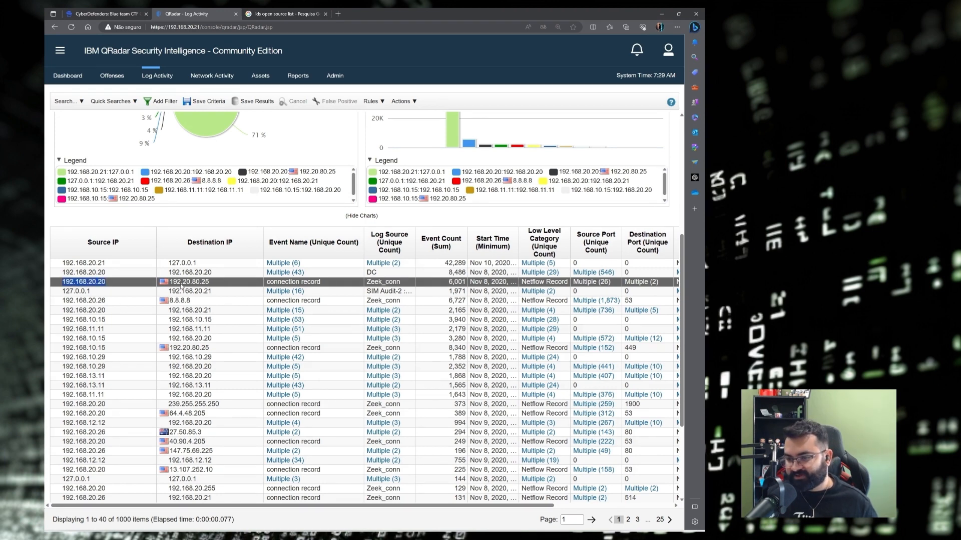
left_click_drag(171, 284, 204, 285)
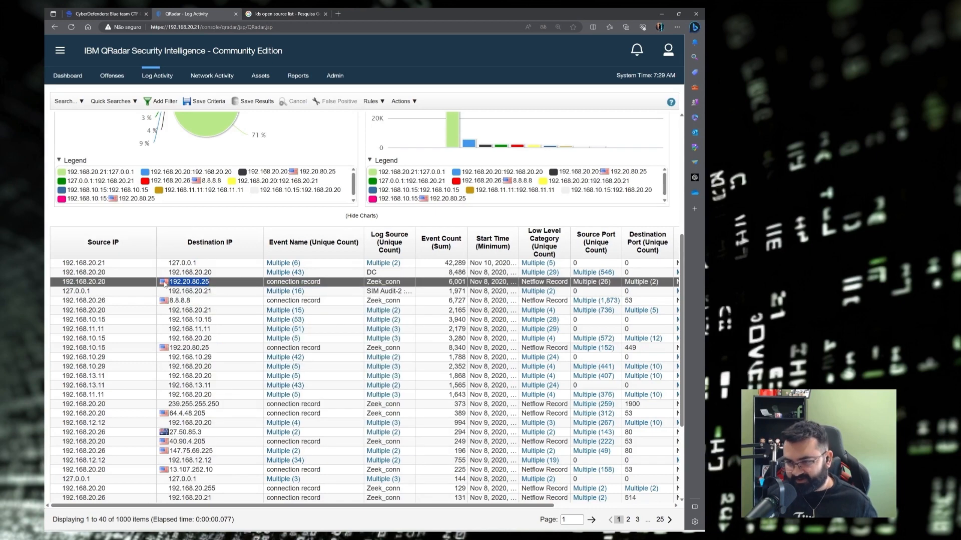
mouse_move(165, 285)
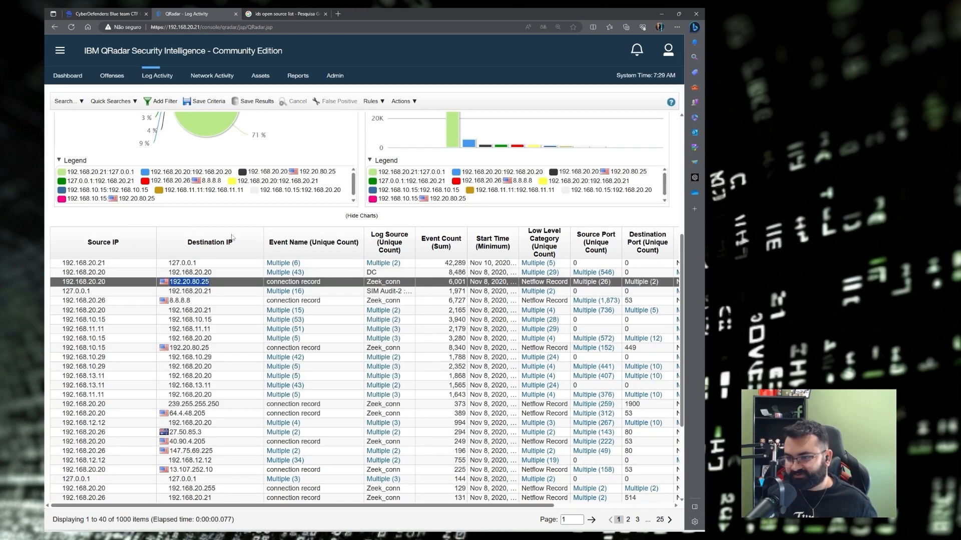
left_click_drag(119, 283, 61, 286)
key("ctrl+c")
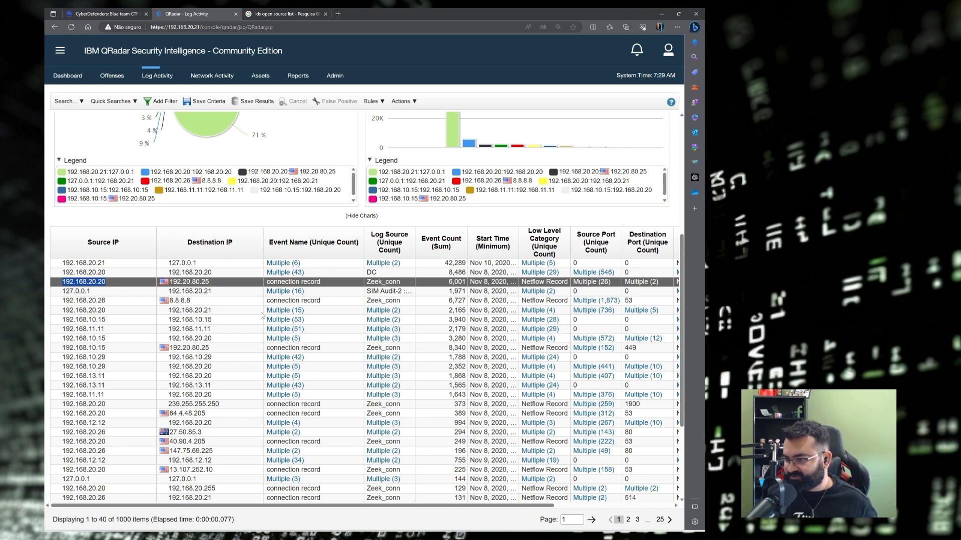
left_click_drag(485, 509, 605, 509)
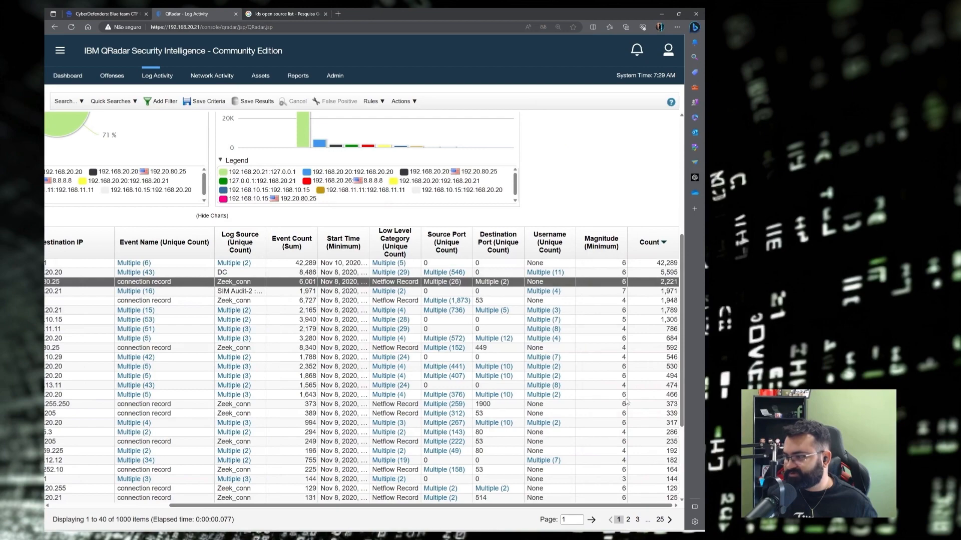
left_click_drag(396, 509, 275, 509)
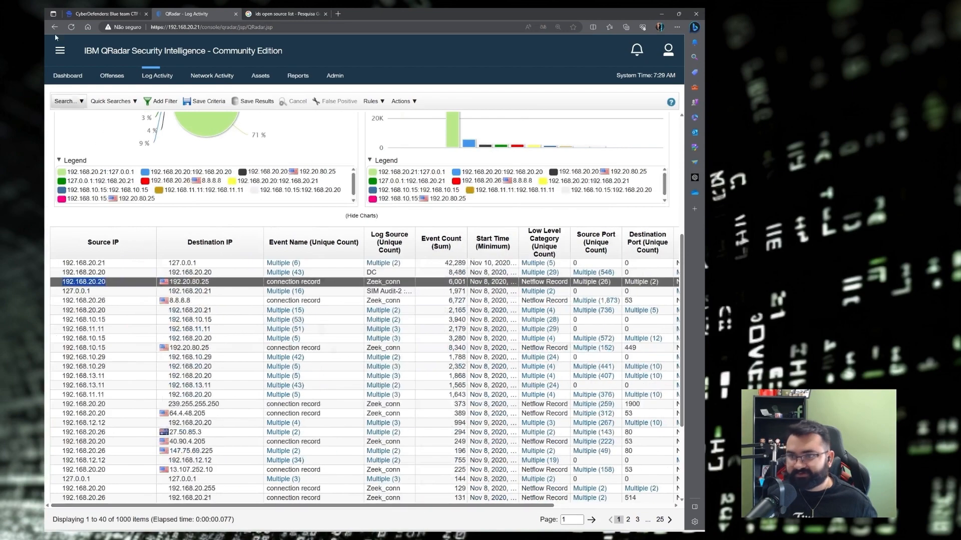
Search the CyberDefenders Q4 page for 192.168.20.20 to confirm the answer.
left_click(102, 15)
left_click(221, 211)
key("ctrl+f")
key("ctrl+v")
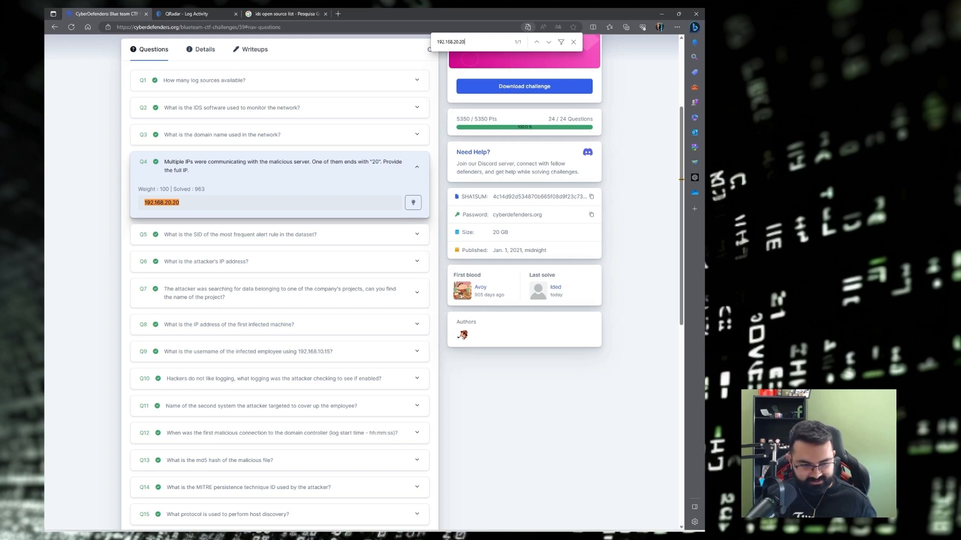
key("alt+Tab")
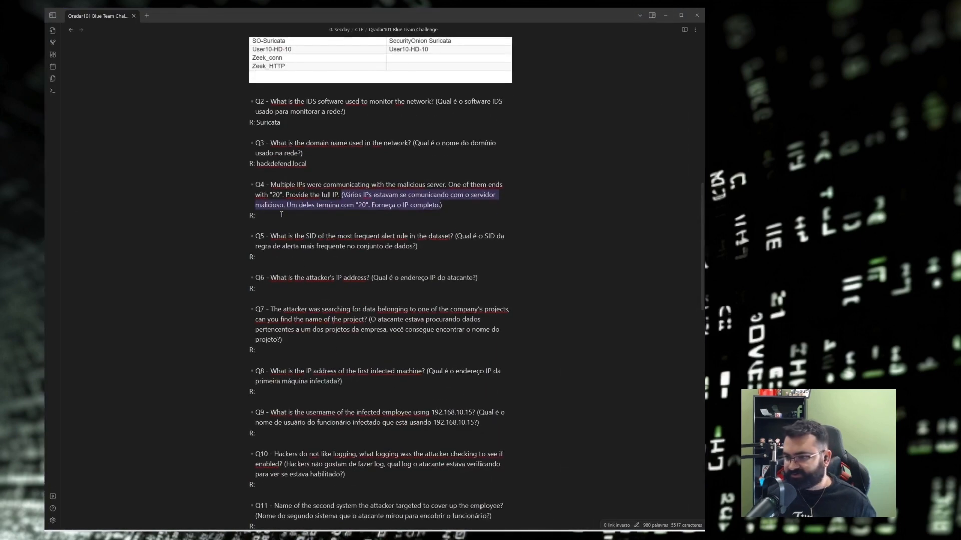
Paste 192.168.20.20 on Q4's answer line, then highlight the Q5 translation.
left_click(281, 214)
key("ctrl+v")
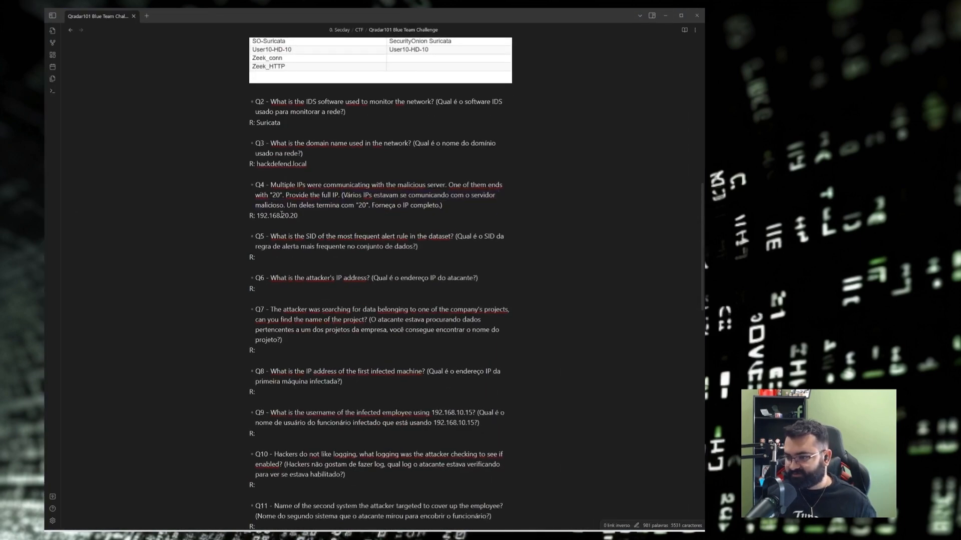
scroll(565, 265, "down", 1)
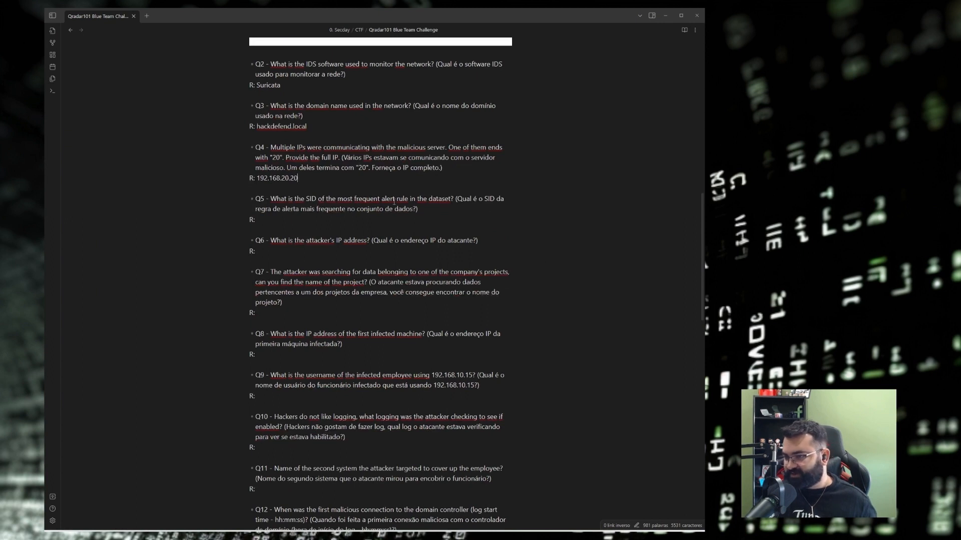
left_click_drag(458, 200, 258, 200)
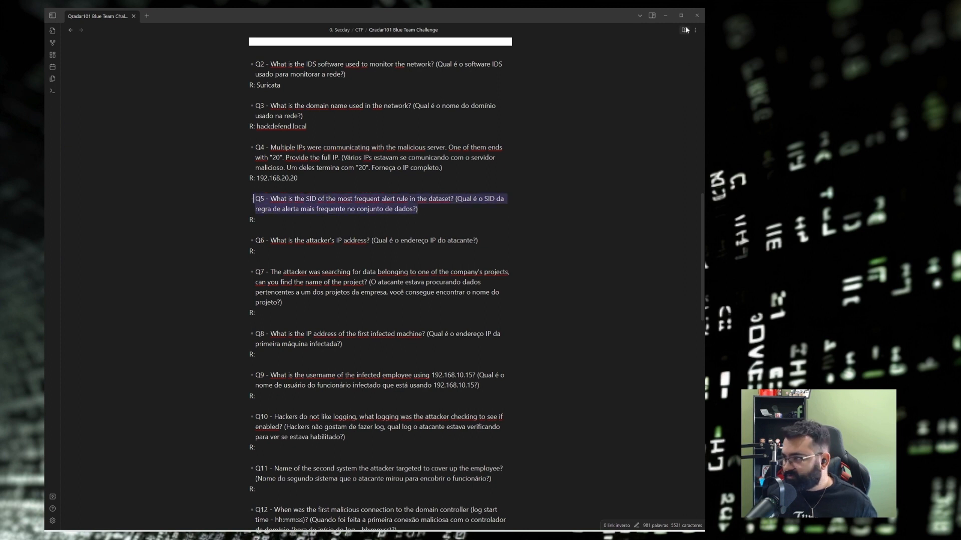
Minimize Obsidian to bring QRadar's Source/Destination IP grouped results back into view.
left_click(666, 16)
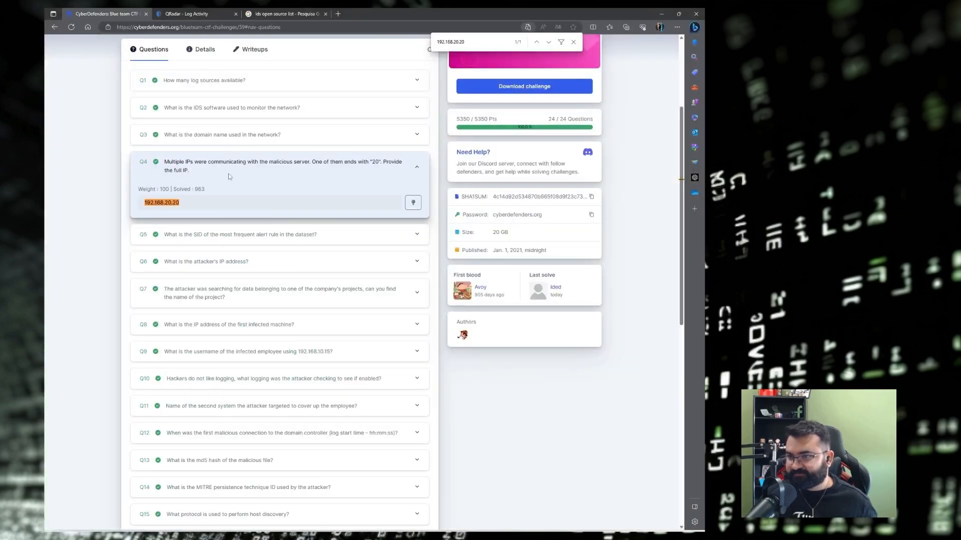
left_click(193, 14)
scroll(185, 311, "up", 2)
scroll(187, 309, "up", 2)
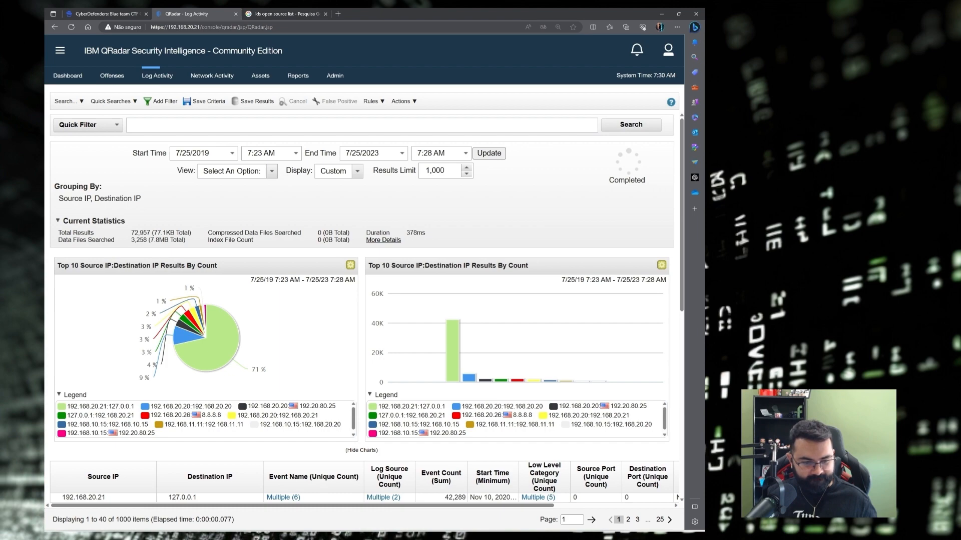
key("alt+Tab")
scroll(261, 273, "up", 6)
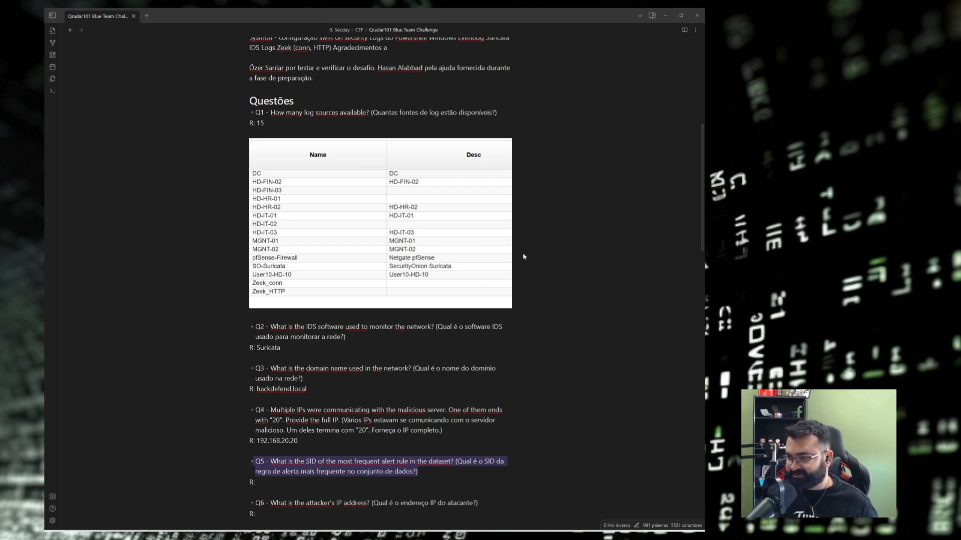
left_click(663, 15)
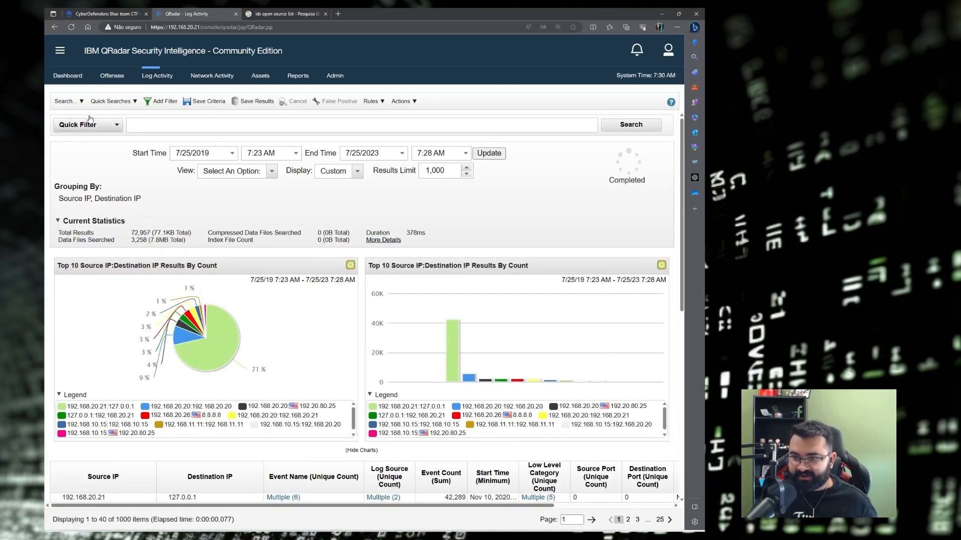
left_click(65, 101)
Remove Destination IP and Source IP from the current search's grouping.
left_click(80, 128)
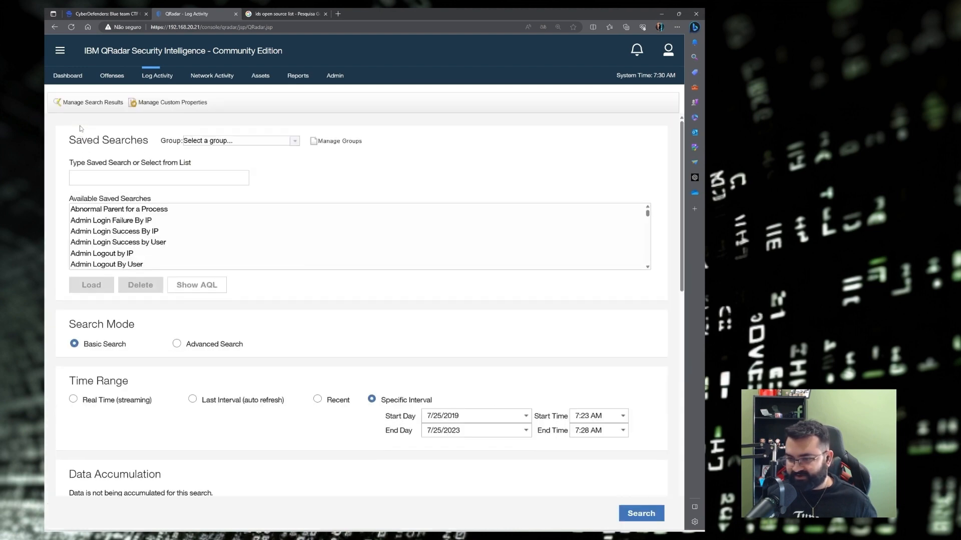
scroll(383, 295, "down", 2)
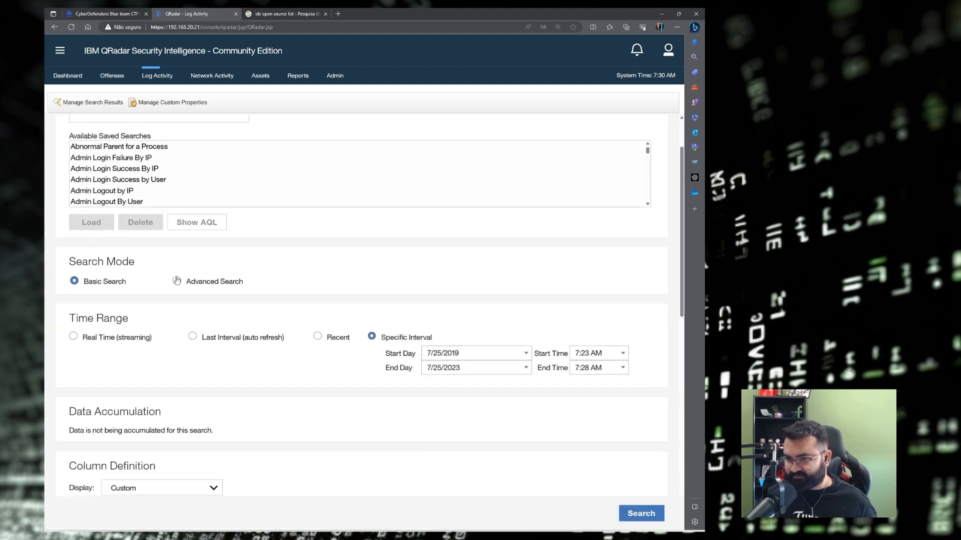
scroll(432, 299, "down", 9)
scroll(401, 227, "up", 2)
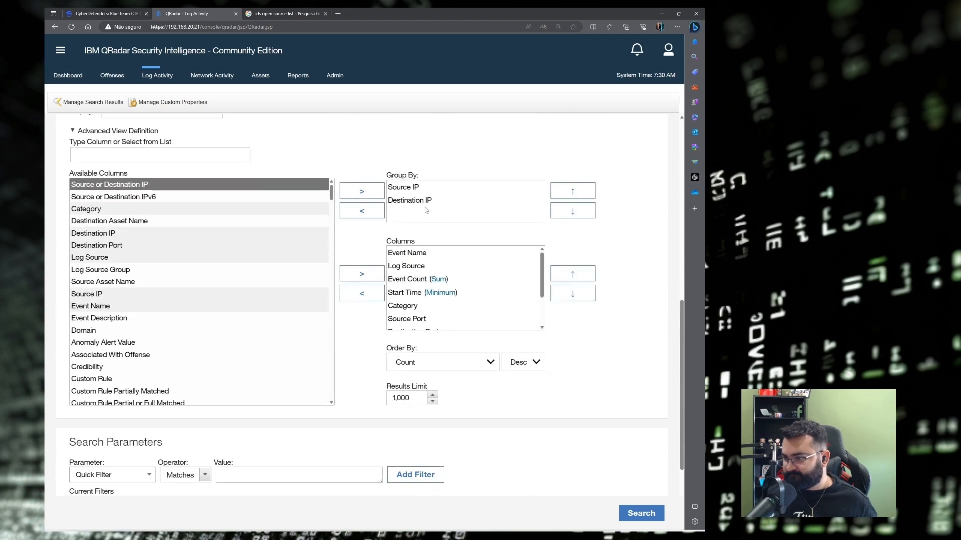
left_click(422, 202)
left_click(368, 210)
left_click(368, 211)
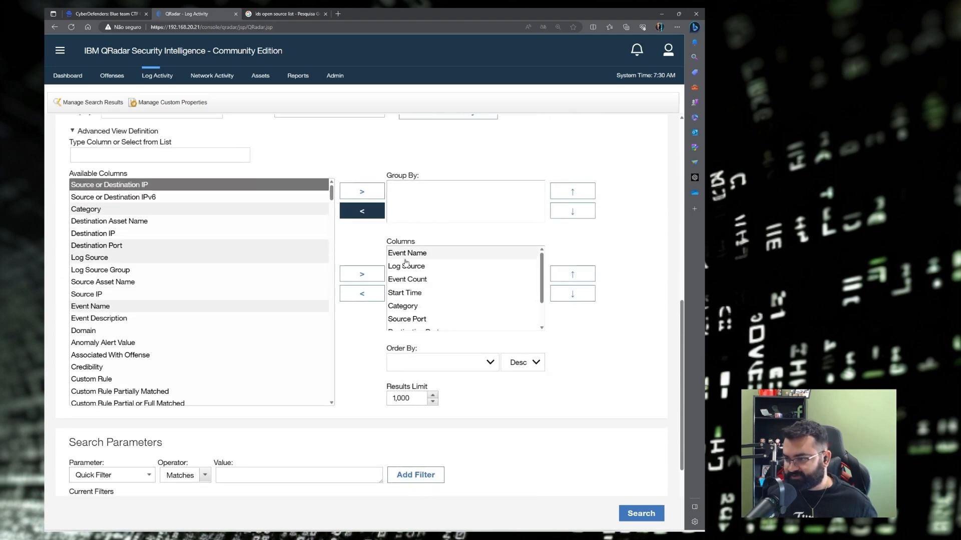
scroll(427, 270, "down", 1)
scroll(427, 270, "down", 2)
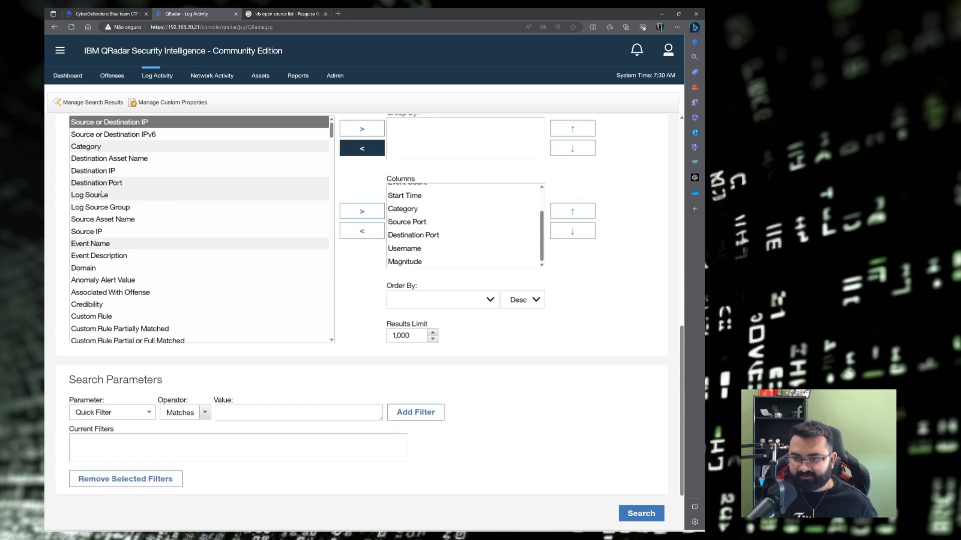
scroll(102, 194, "up", 10)
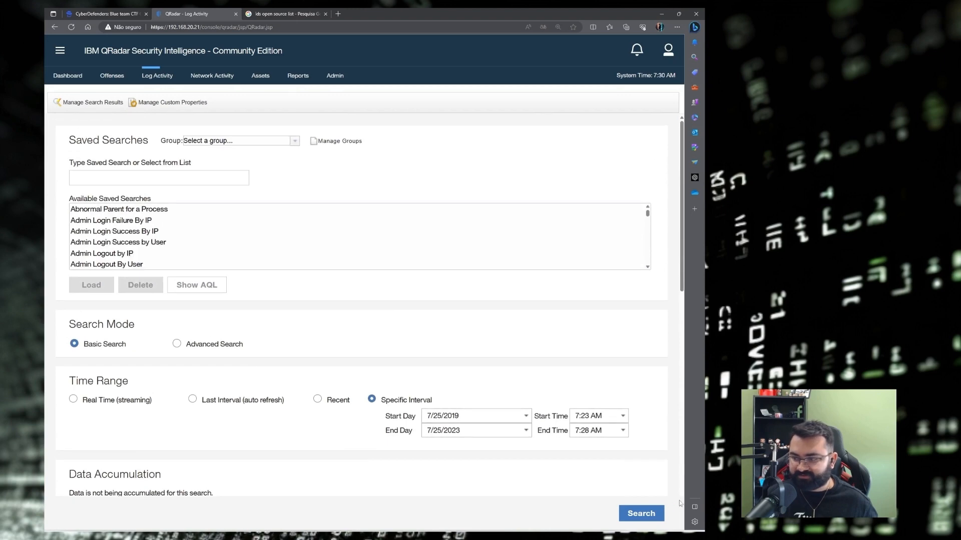
left_click(154, 75)
Start a new event search over a specific time interval, adjusting the start year.
left_click(66, 101)
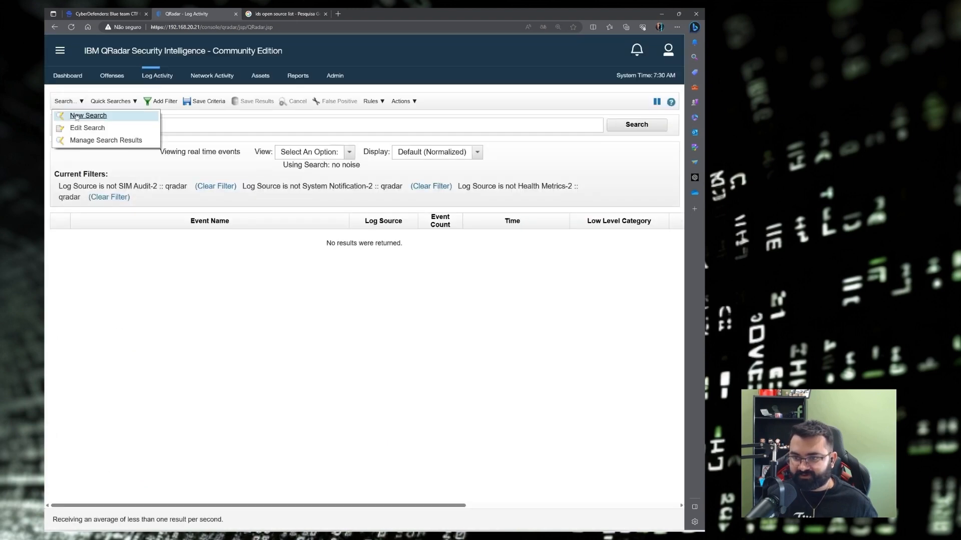
left_click(89, 116)
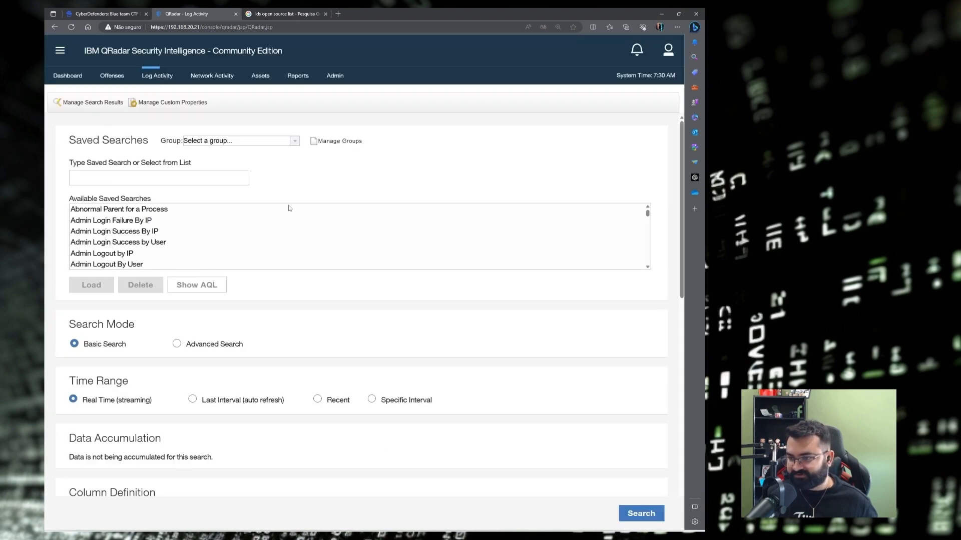
scroll(288, 208, "down", 5)
left_click(371, 210)
left_click(466, 226)
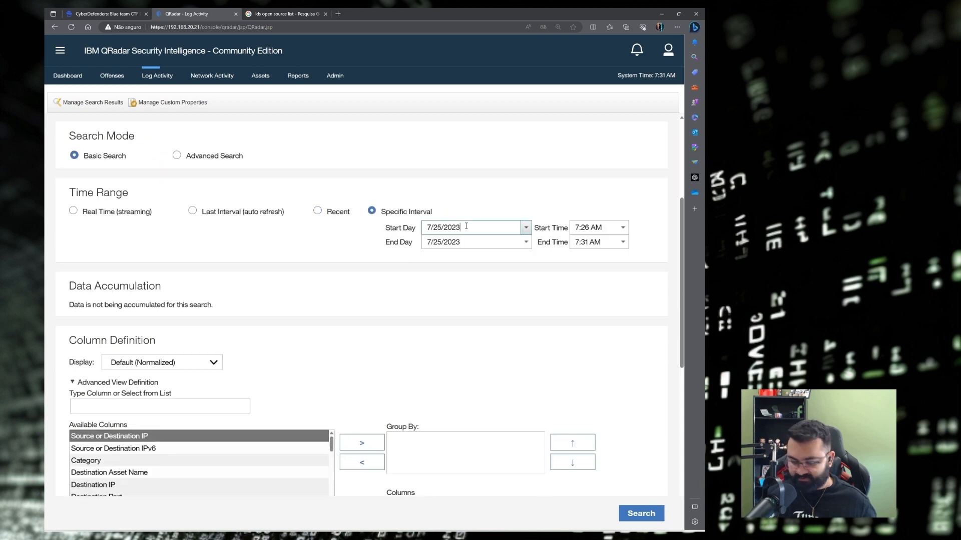
key("BackSpace")
key("BackSpace")
scroll(362, 305, "down", 8)
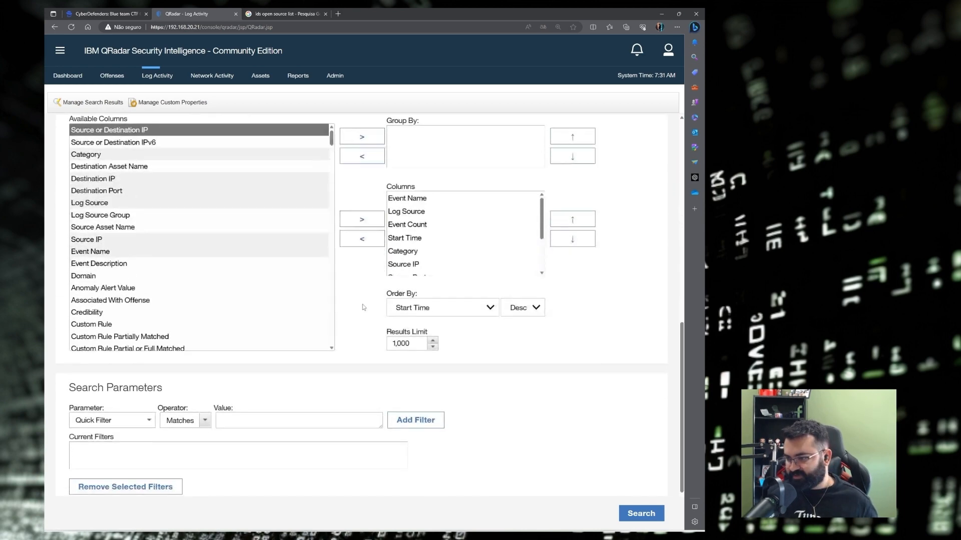
Add a Log Source [Indexed] filter for SO-Suricata.
left_click(125, 338)
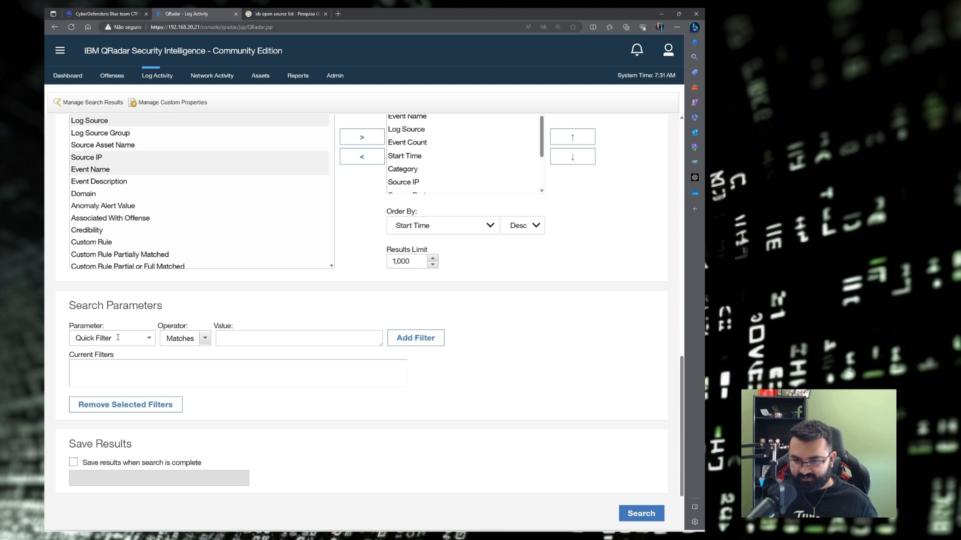
left_click_drag(119, 338, 59, 337)
type("log sour")
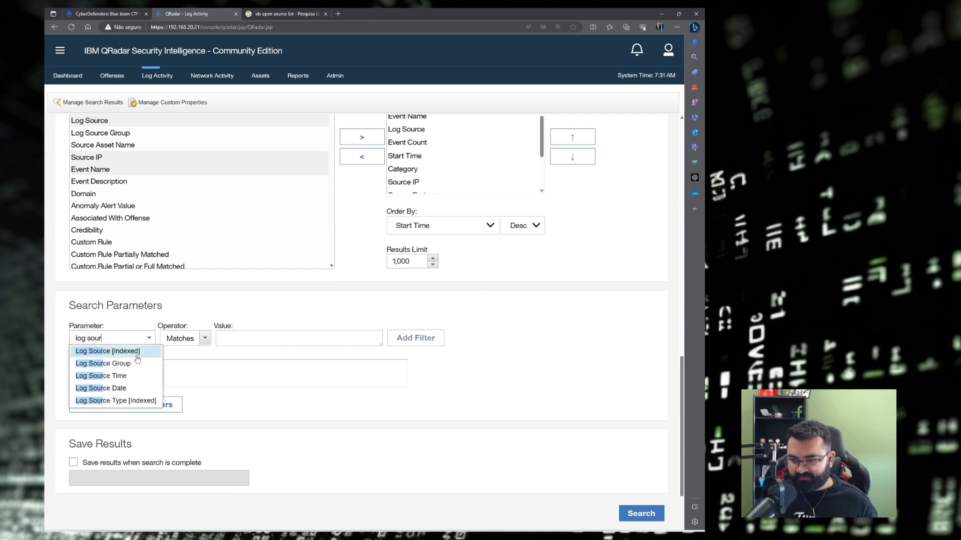
left_click(136, 356)
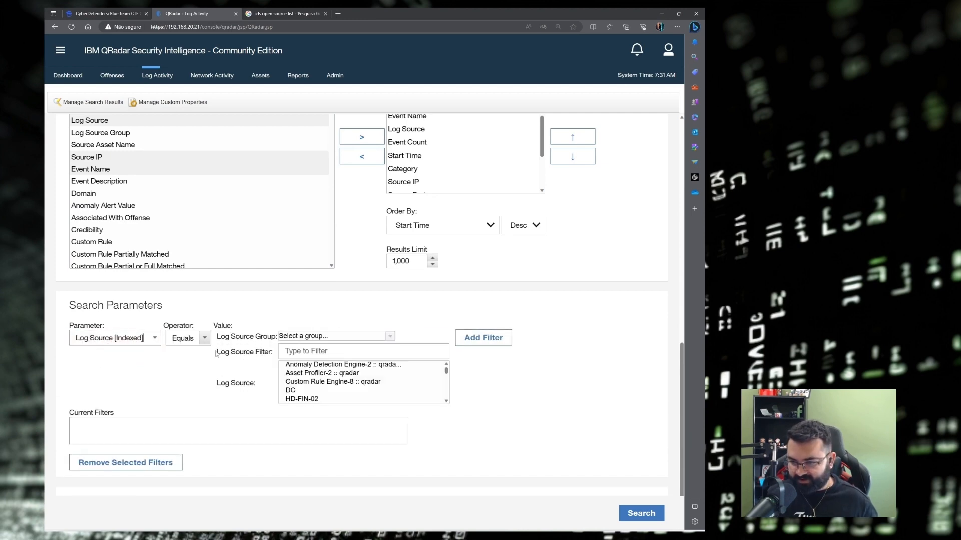
left_click(316, 355)
type("suri")
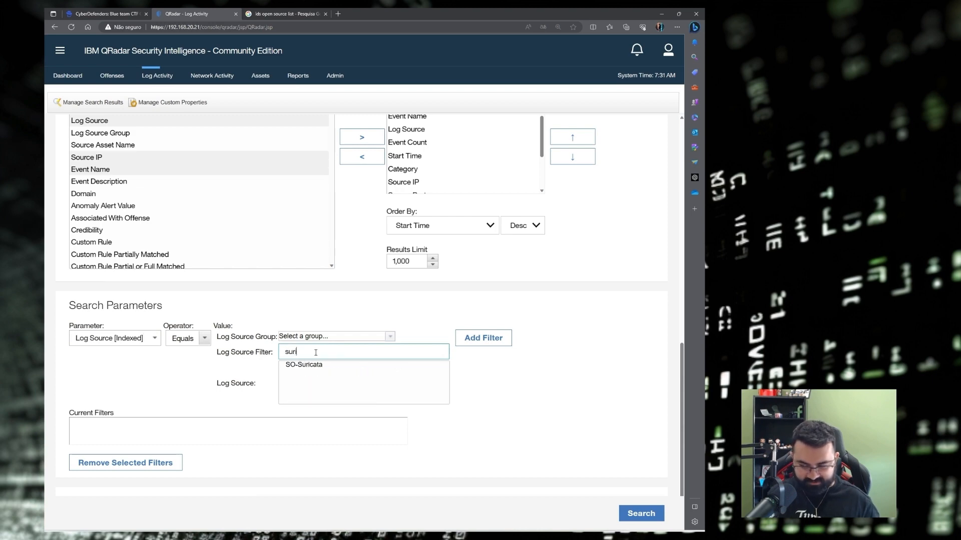
left_click(303, 364)
left_click(478, 339)
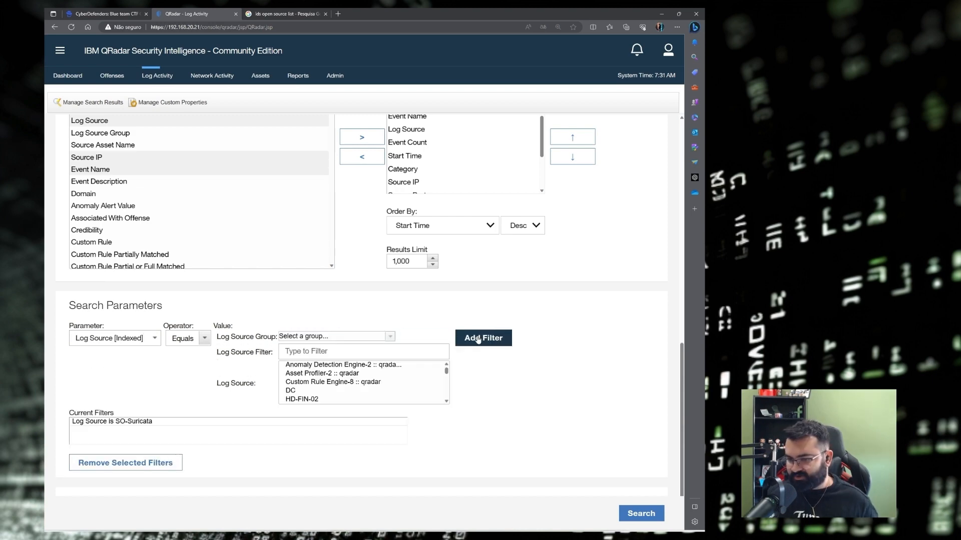
Run the SO-Suricata search and open the first NIDS Alert's full details.
left_click(647, 514)
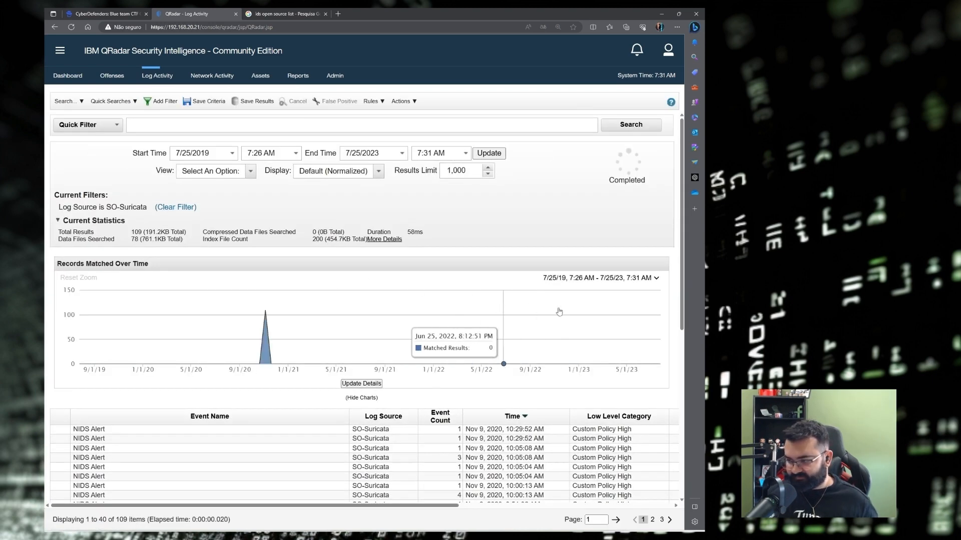
scroll(350, 326, "down", 3)
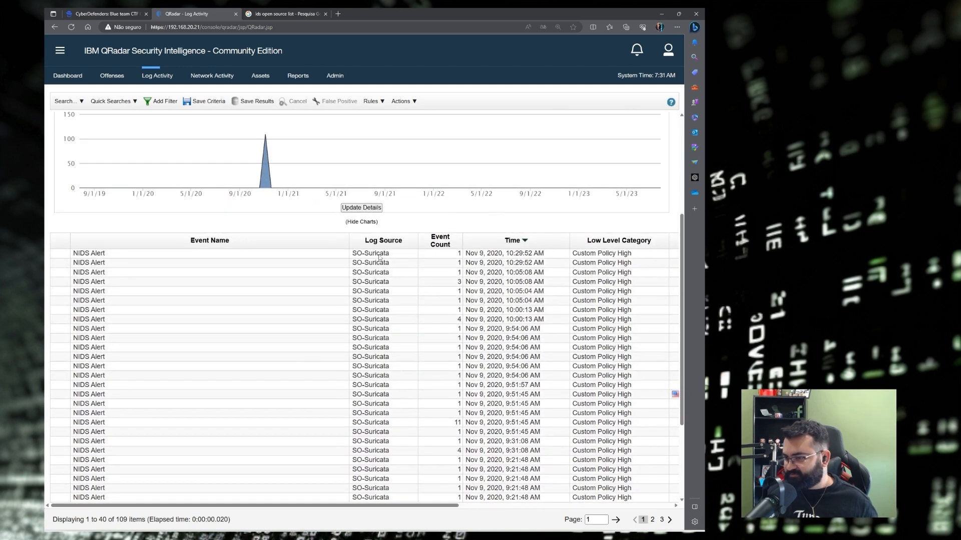
double_click(379, 258)
scroll(201, 206, "down", 3)
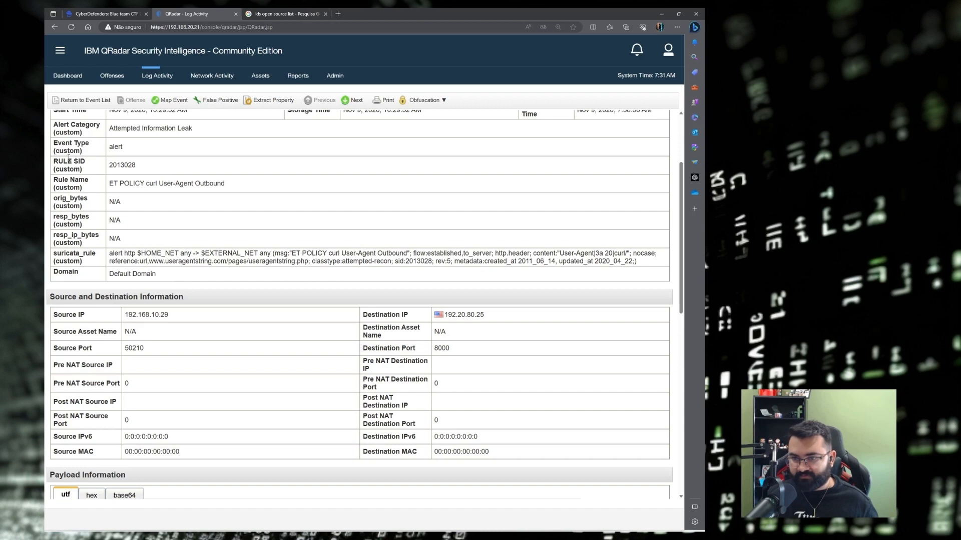
scroll(76, 150, "up", 3)
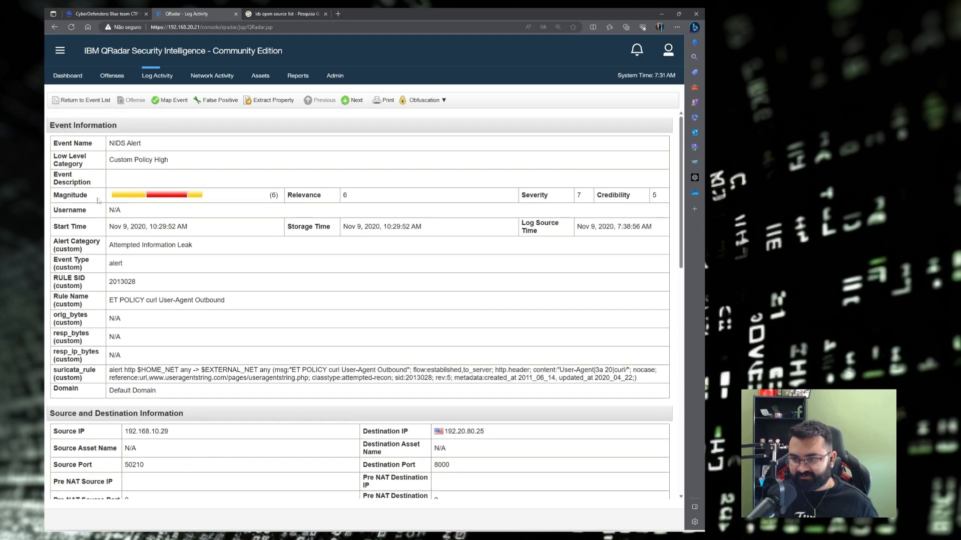
Read the alert's RULE SID, 2013028, then return to the SO-Suricata event list.
left_click_drag(52, 280, 139, 282)
left_click(119, 275)
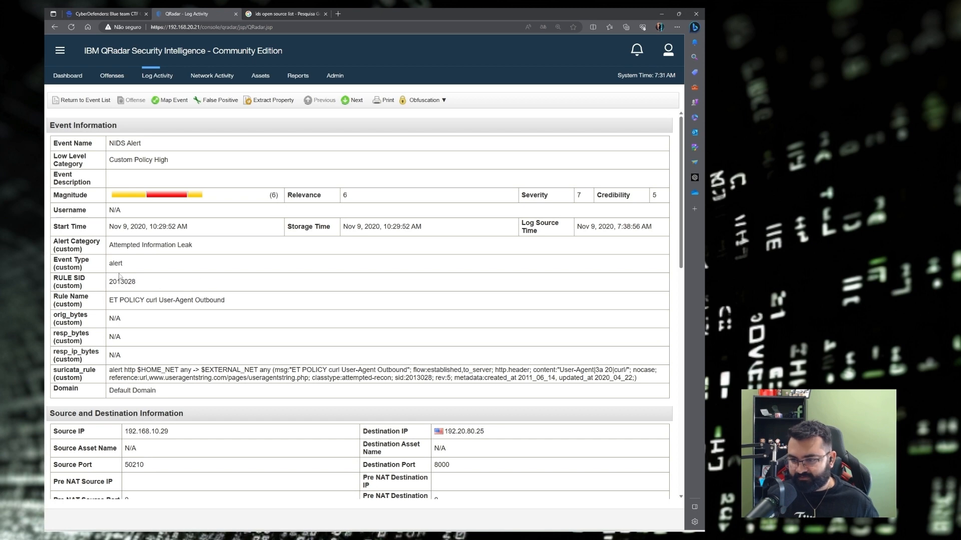
left_click_drag(54, 278, 86, 280)
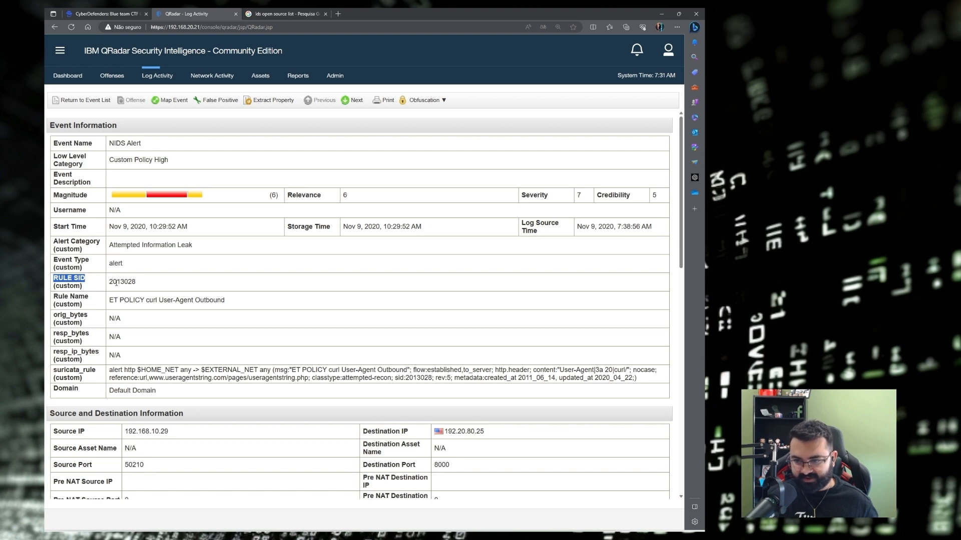
left_click(83, 101)
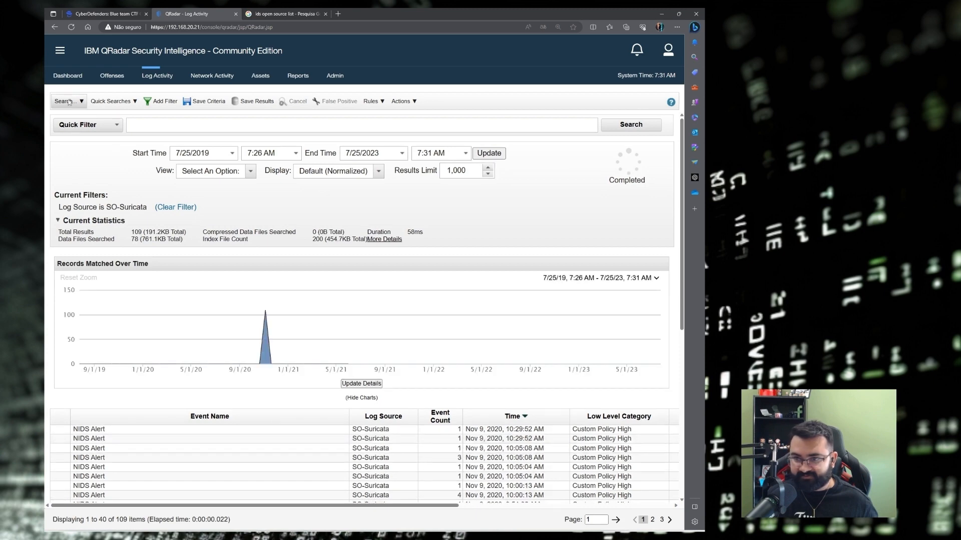
Edit the SO-Suricata search to group results by the RULE SID column and rerun it.
left_click(65, 101)
left_click(75, 126)
scroll(215, 240, "down", 2)
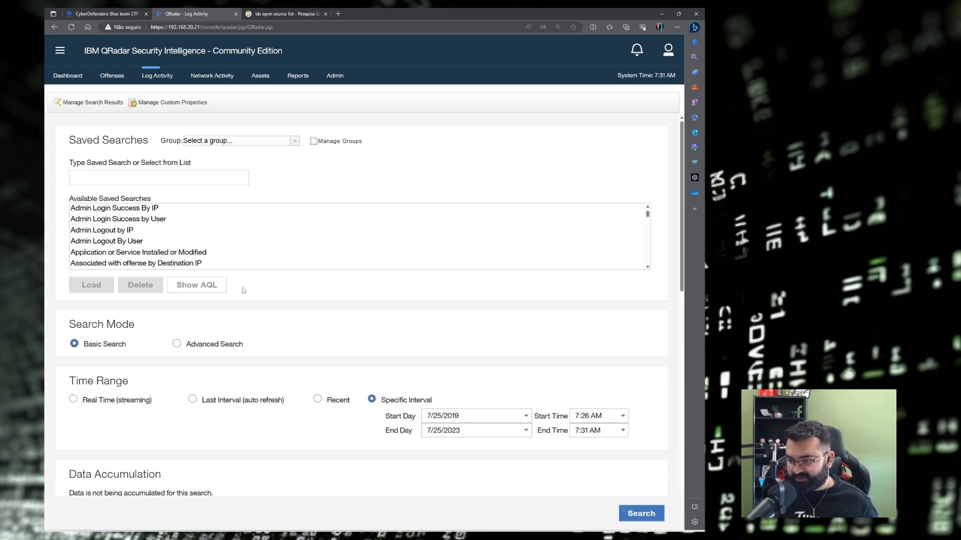
scroll(242, 287, "down", 7)
left_click(105, 220)
type("RULE SID")
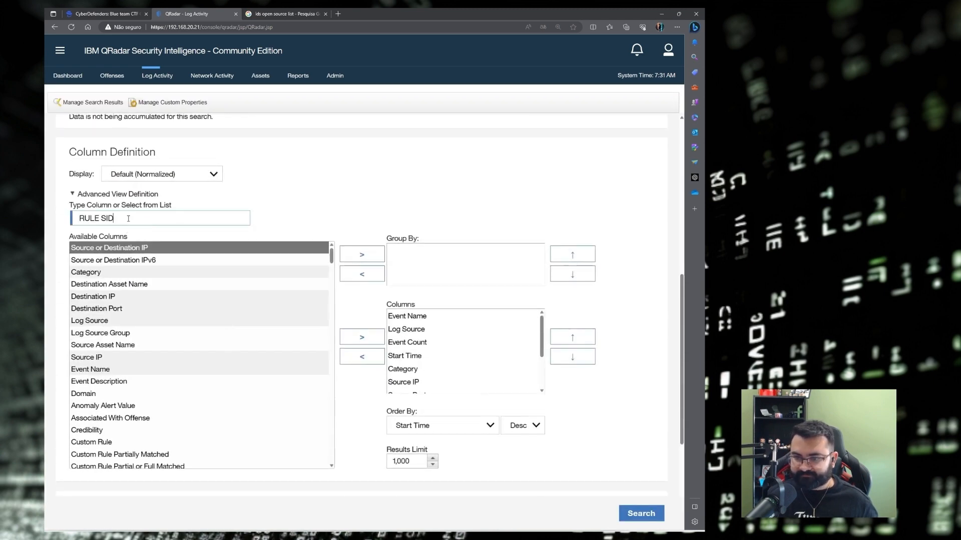
left_click(127, 249)
left_click(306, 255)
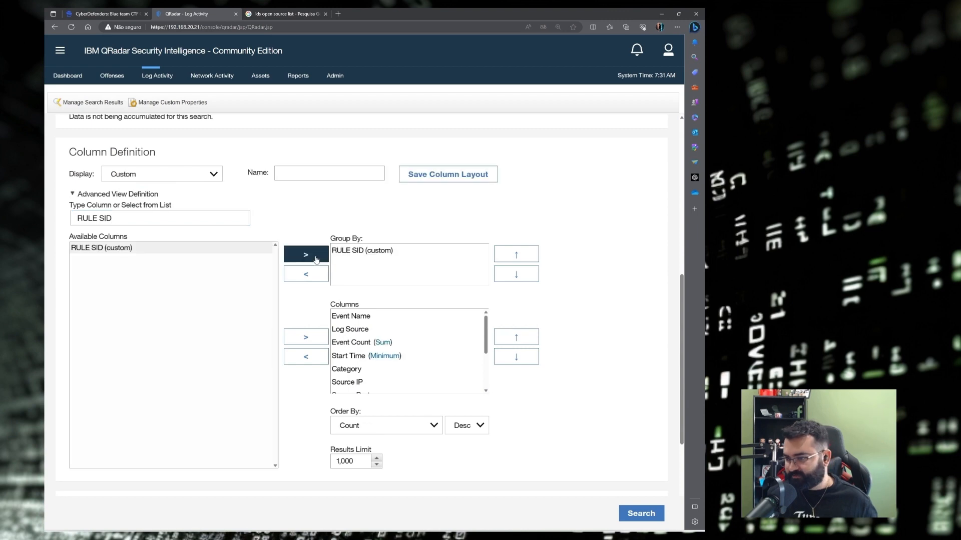
left_click(640, 514)
Select the top-ranked rule SID 2027865 and go to the CyberDefenders page.
scroll(502, 343, "down", 3)
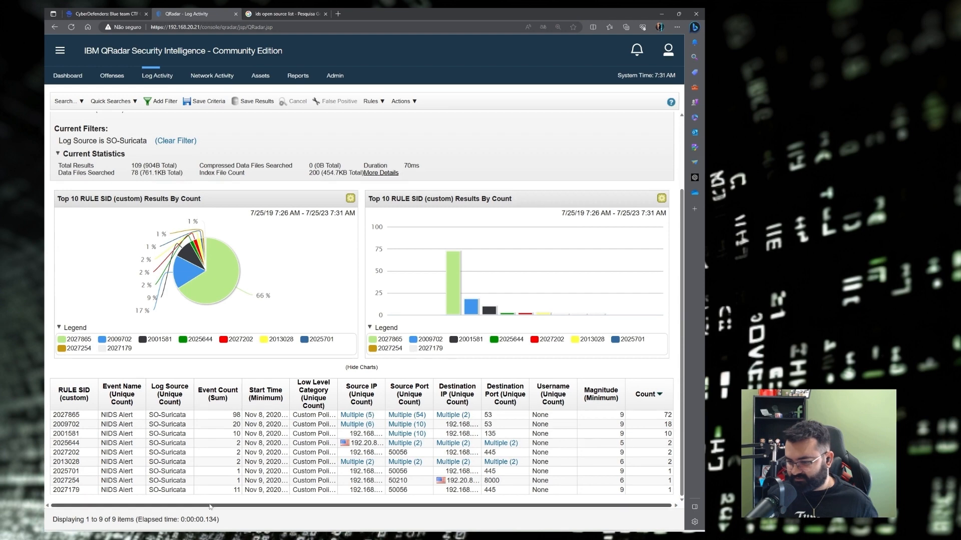
left_click_drag(209, 505, 291, 510)
left_click(669, 416)
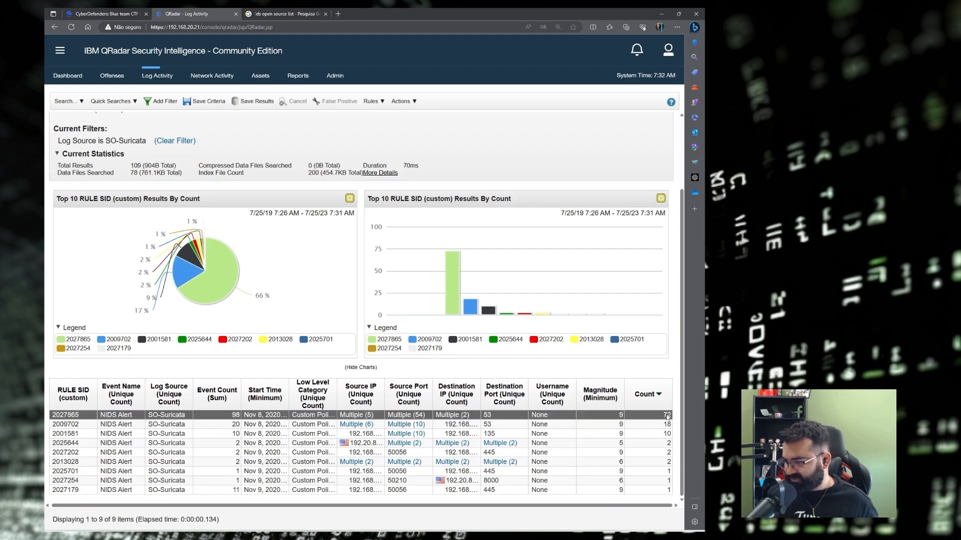
left_click_drag(81, 415, 53, 416)
key("ctrl+c")
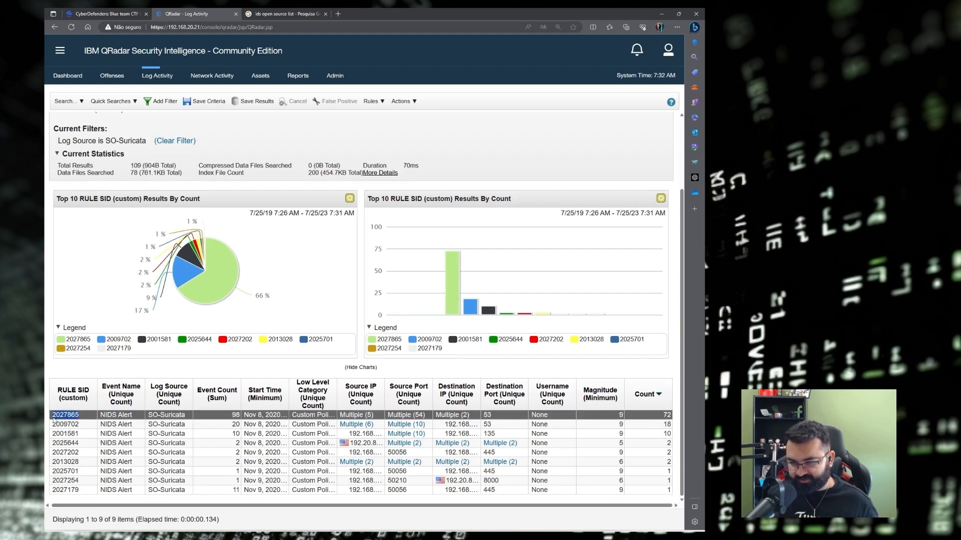
left_click(90, 10)
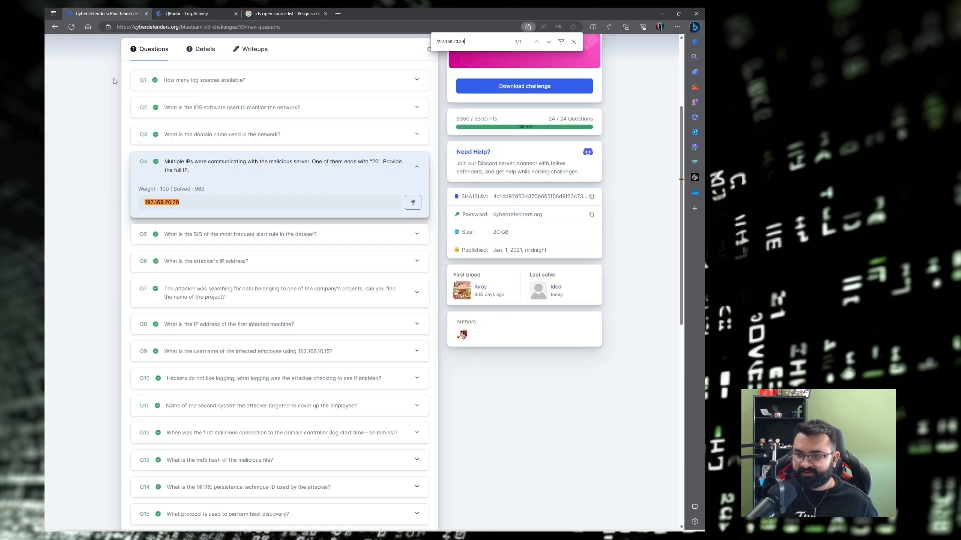
Expand Q5 to confirm 2027865 is the accepted SID, then return to Obsidian.
left_click(200, 238)
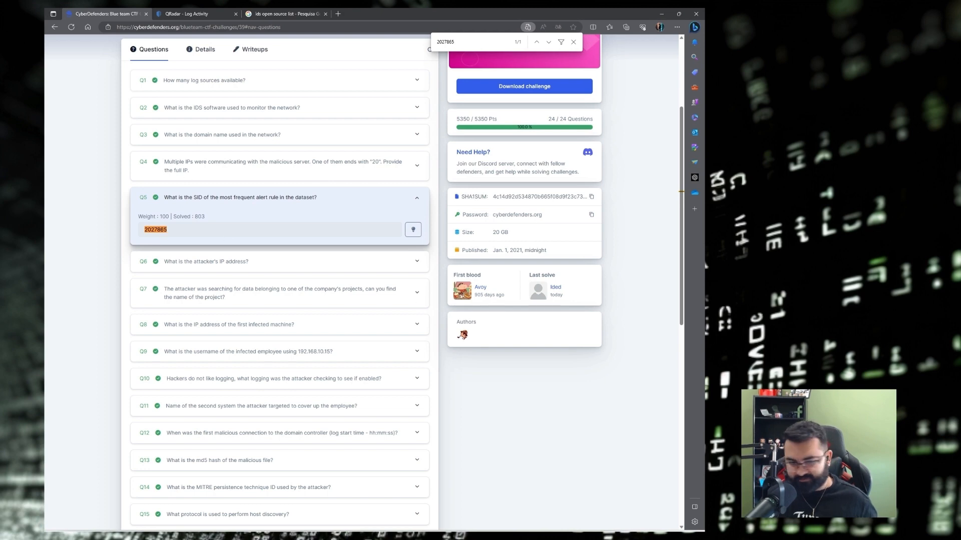
key("alt+Tab")
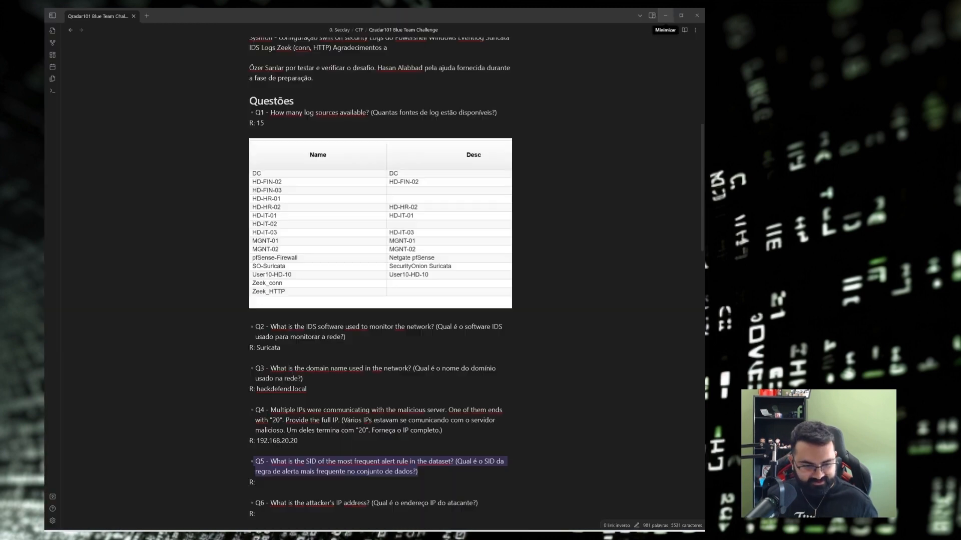
Paste 2027865 after "R:" as the answer to Q5 in the notes.
scroll(315, 374, "down", 3)
left_click(317, 371)
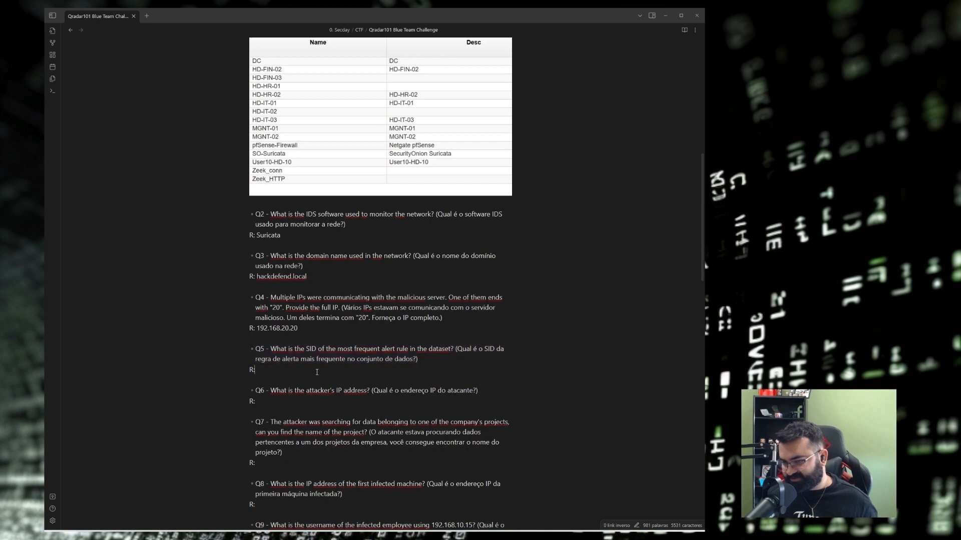
key("ctrl+v")
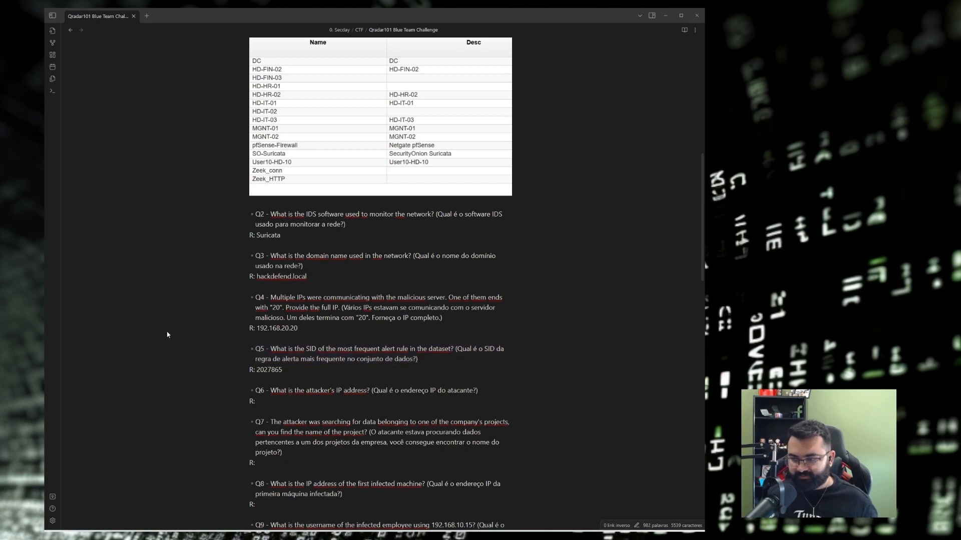
scroll(369, 339, "down", 2)
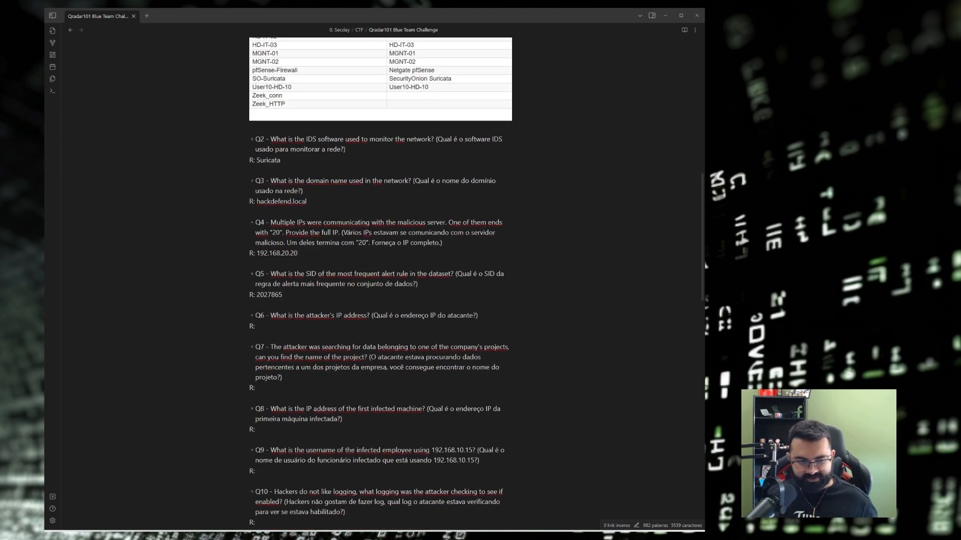
Check Q4's answer 192.168.20.20, then minimize Obsidian and go back to QRadar.
key("alt+Tab")
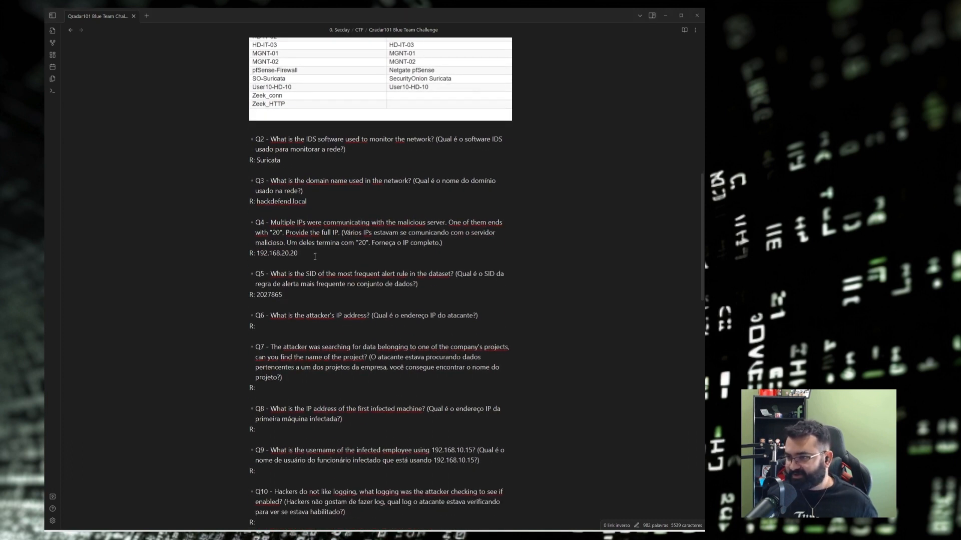
scroll(315, 257, "up", 4)
scroll(313, 267, "down", 4)
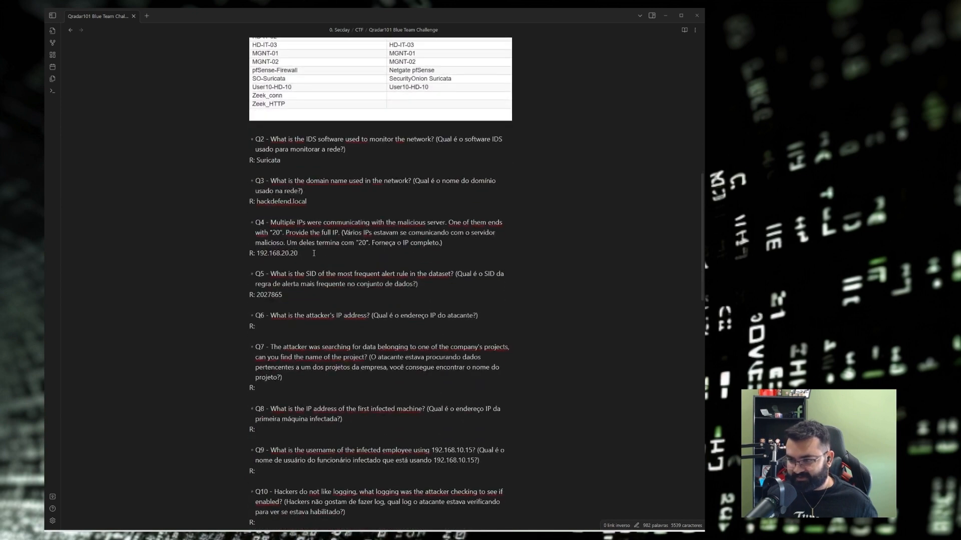
left_click_drag(314, 253, 256, 253)
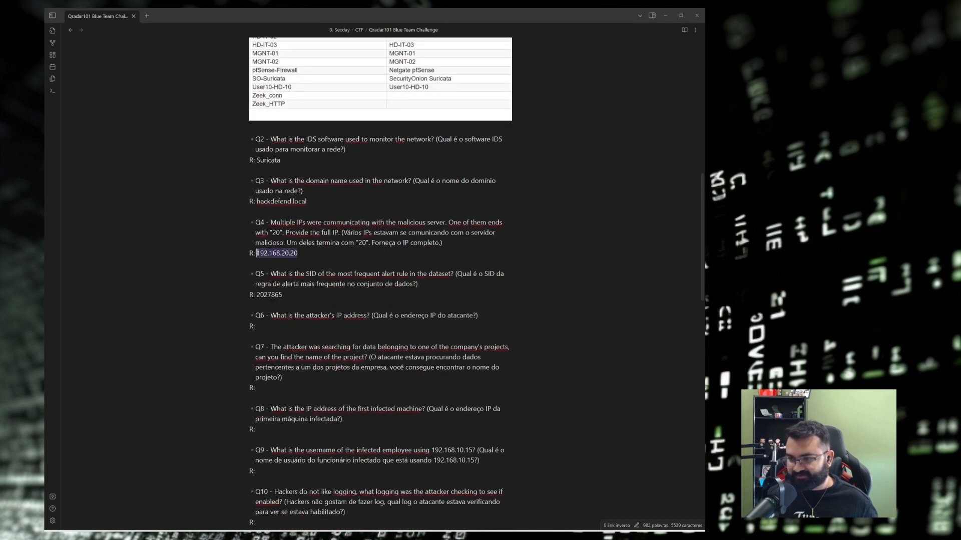
left_click(311, 254)
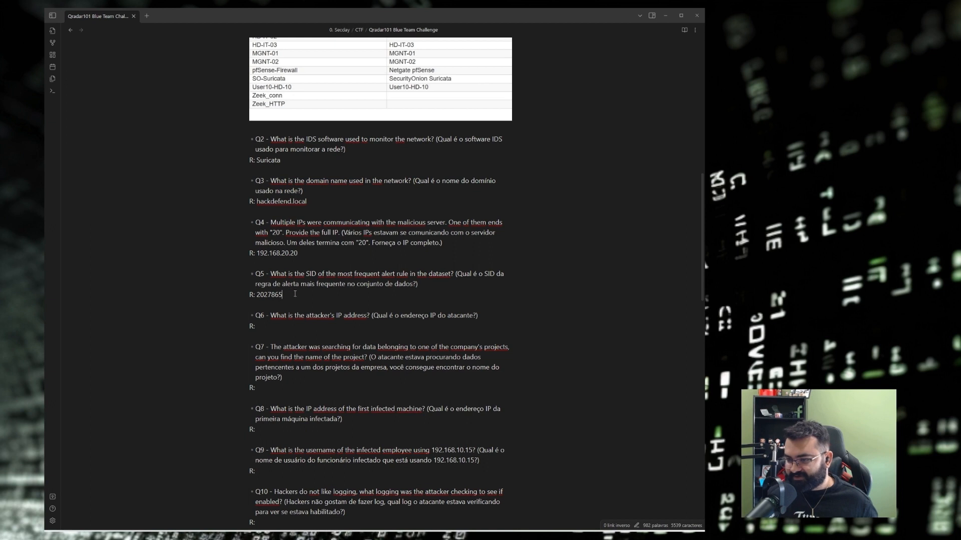
scroll(292, 293, "down", 1)
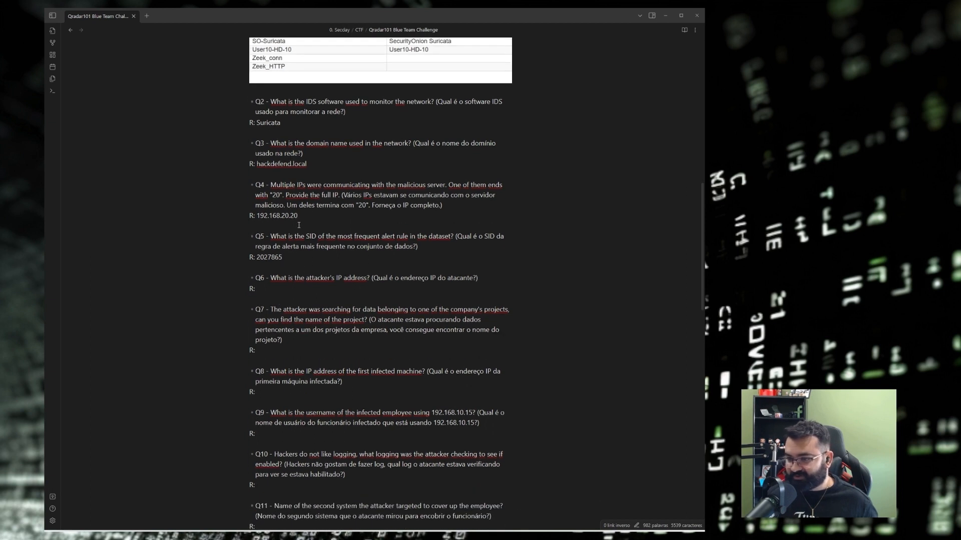
left_click(665, 16)
key("ctrl+Tab")
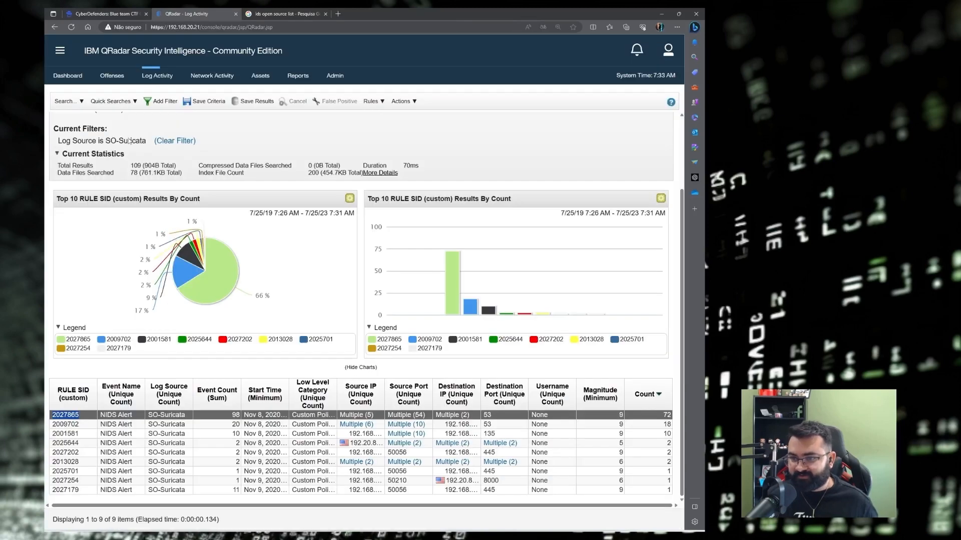
In Edit Search, remove the RULE SID grouping and the SO-Suricata log source filter.
left_click(65, 101)
left_click(81, 128)
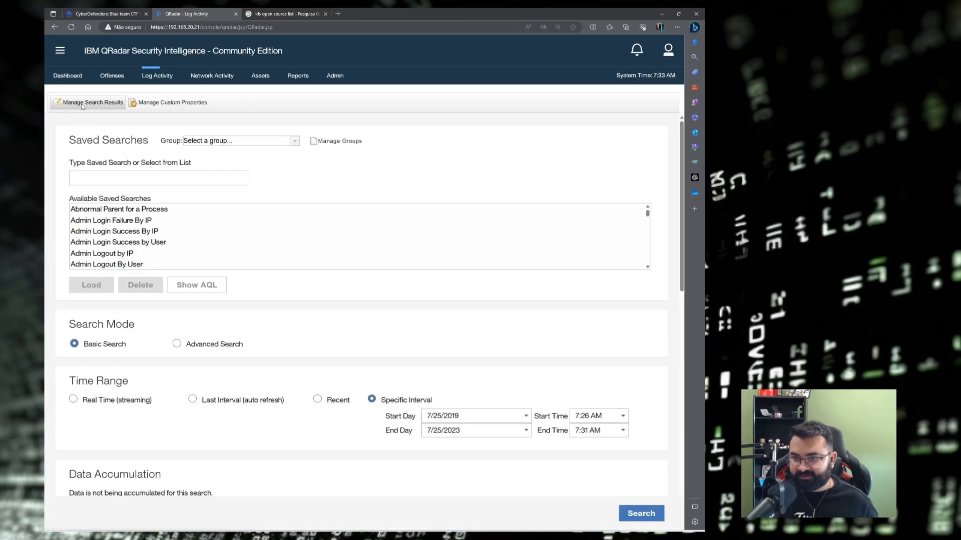
scroll(404, 254, "down", 9)
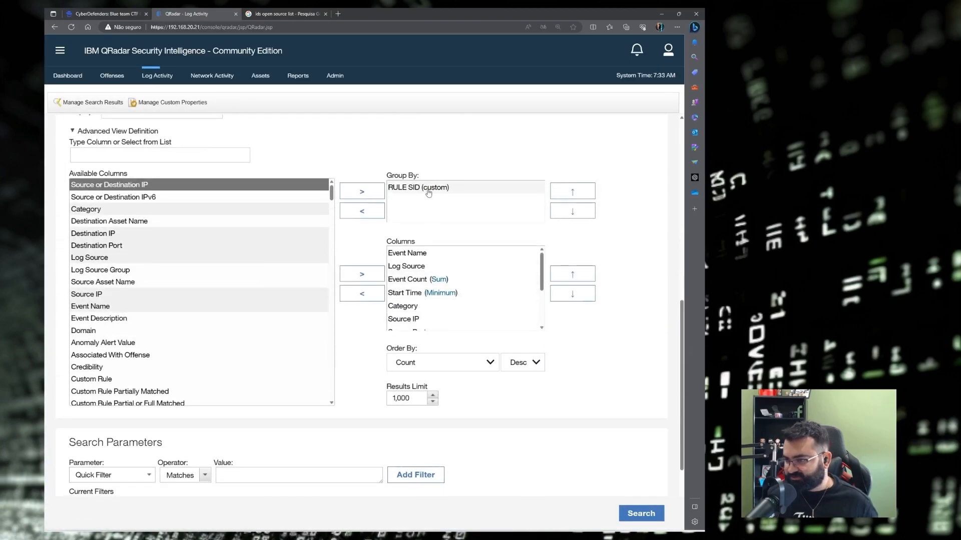
left_click(428, 188)
left_click(362, 211)
scroll(165, 382, "down", 3)
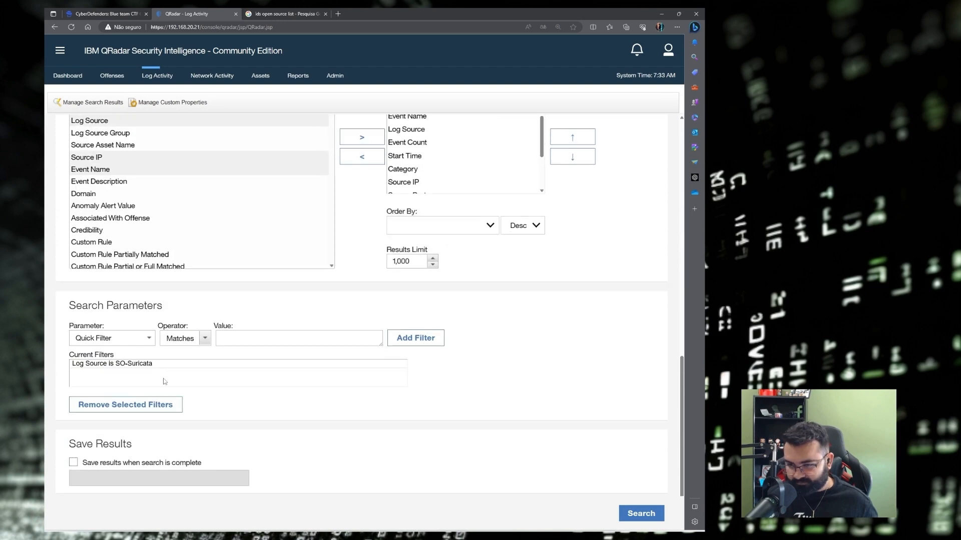
left_click(150, 364)
left_click(123, 405)
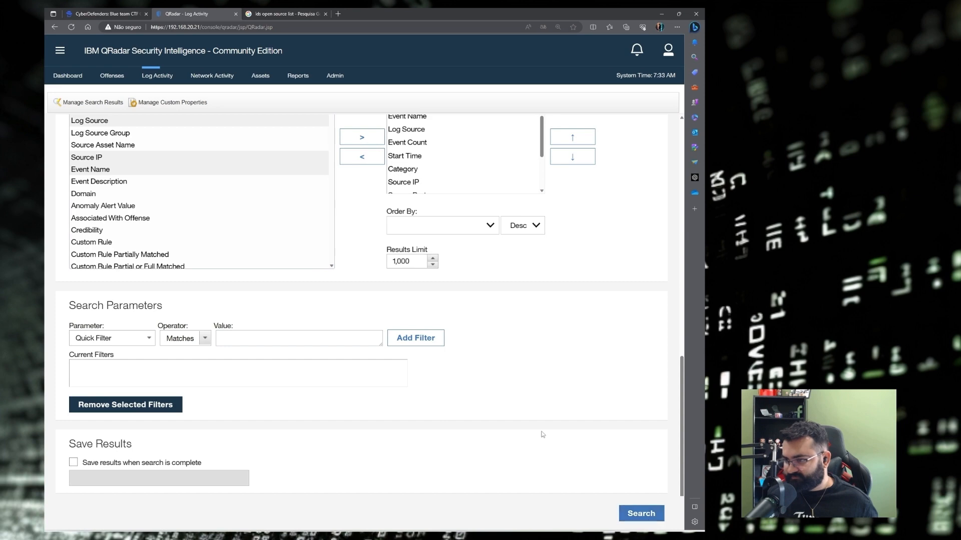
scroll(542, 434, "up", 5)
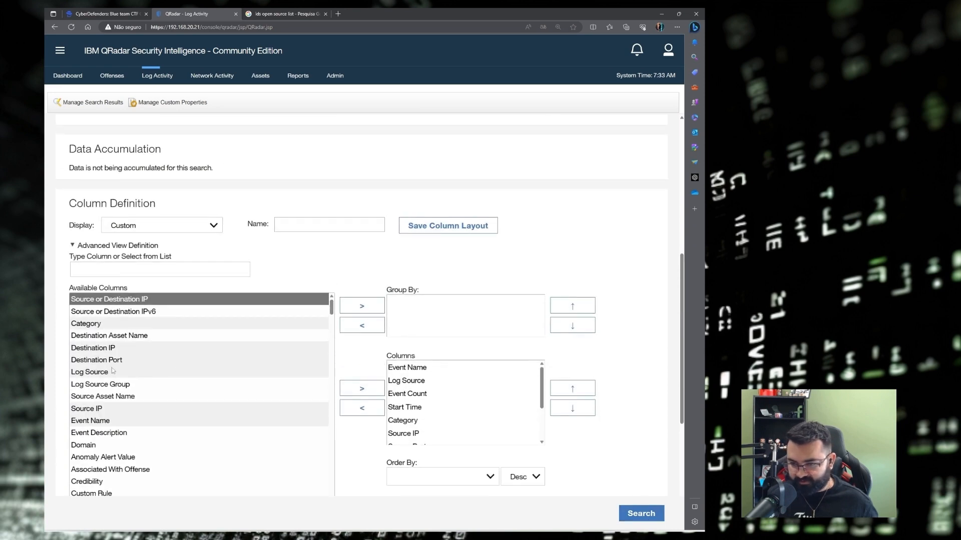
Remove Destination IP and Source IP from the displayed columns.
left_click(108, 349)
left_click(379, 309)
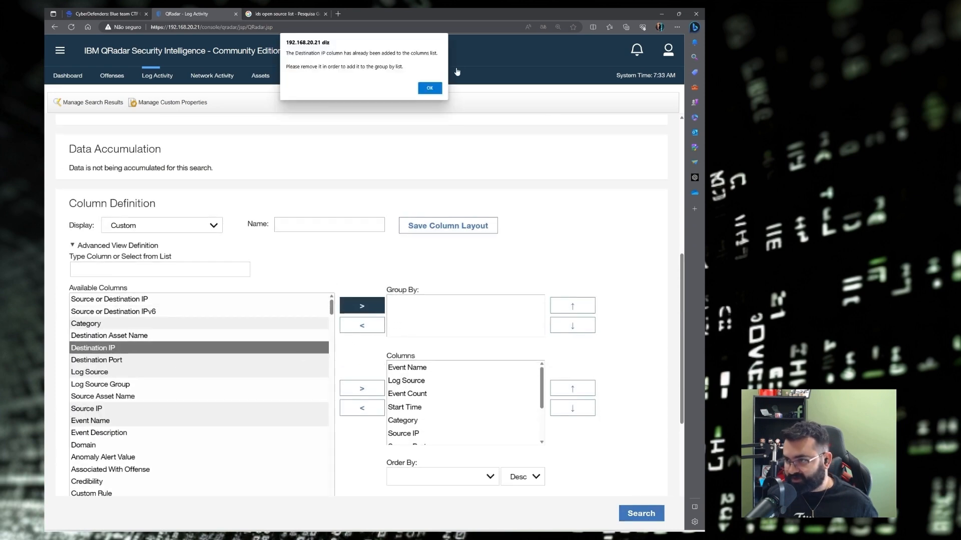
left_click(429, 88)
scroll(430, 418, "down", 2)
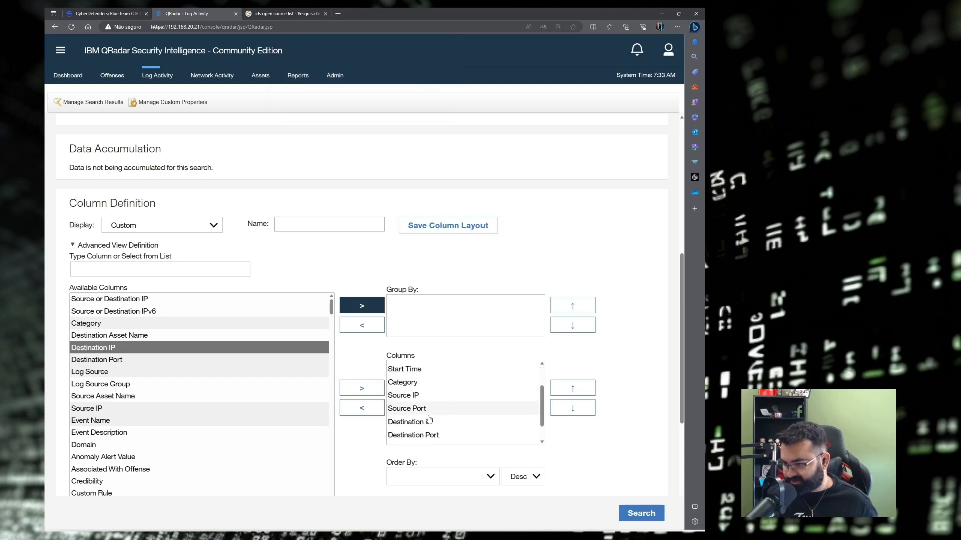
left_click(429, 421)
left_click(376, 409)
left_click(418, 400)
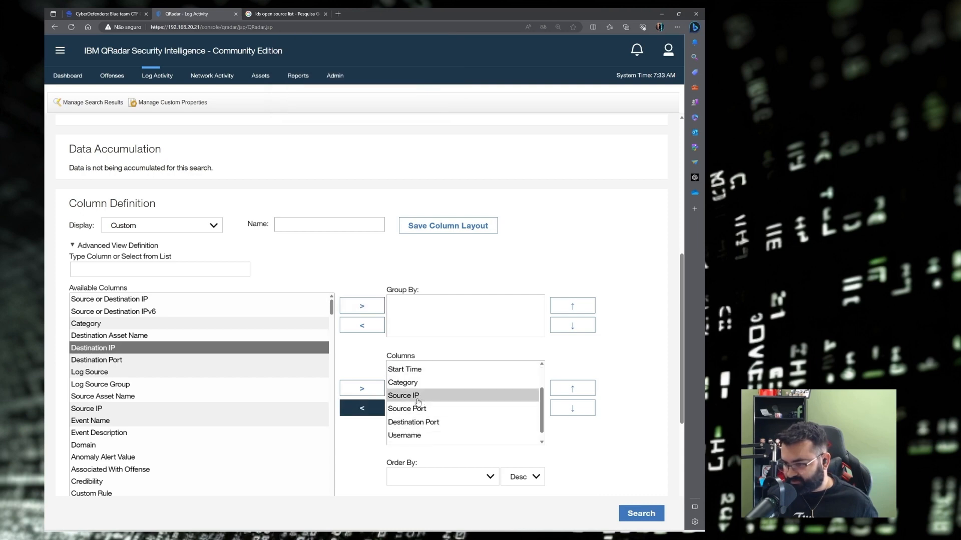
left_click(376, 415)
Group results by Destination IP and Source IP and run the search.
left_click(125, 348)
left_click(350, 309)
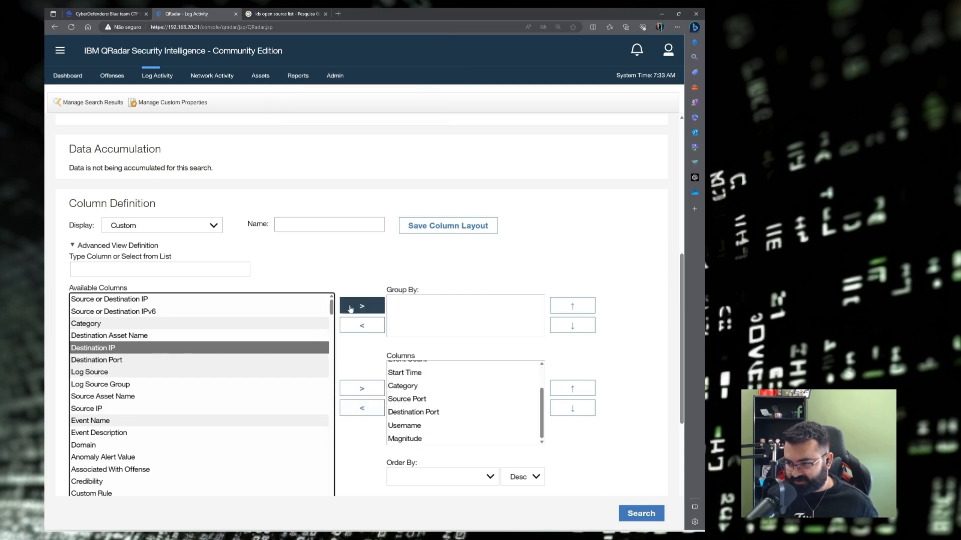
left_click(115, 408)
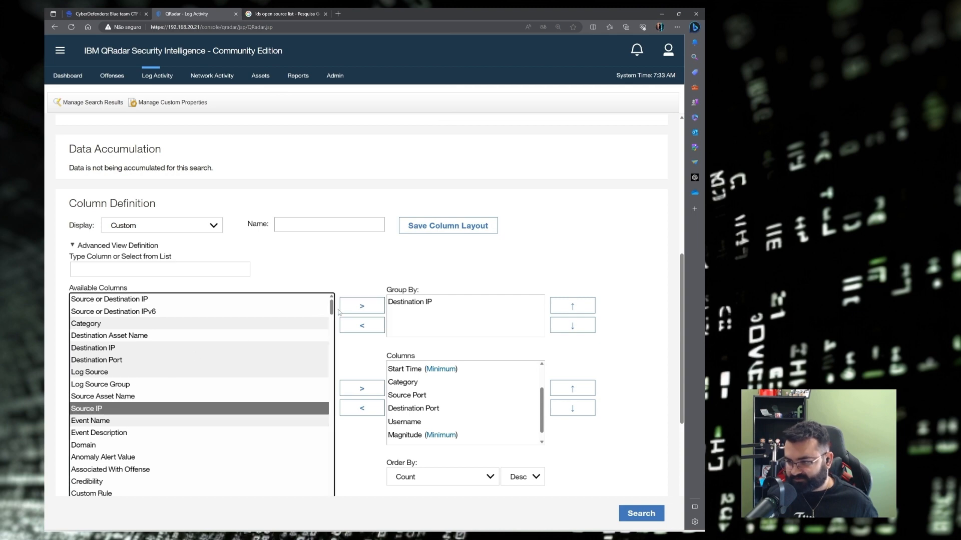
left_click(351, 308)
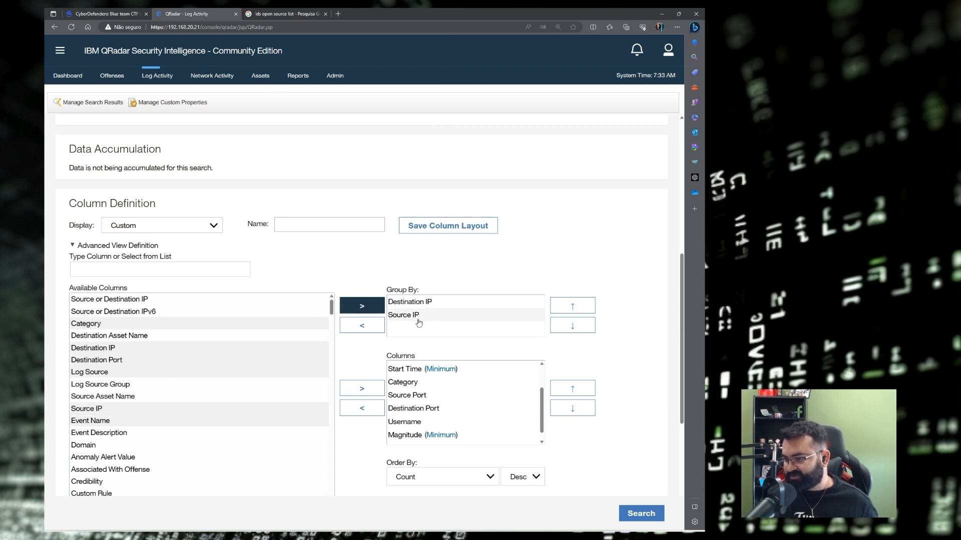
left_click(641, 514)
scroll(246, 290, "down", 1)
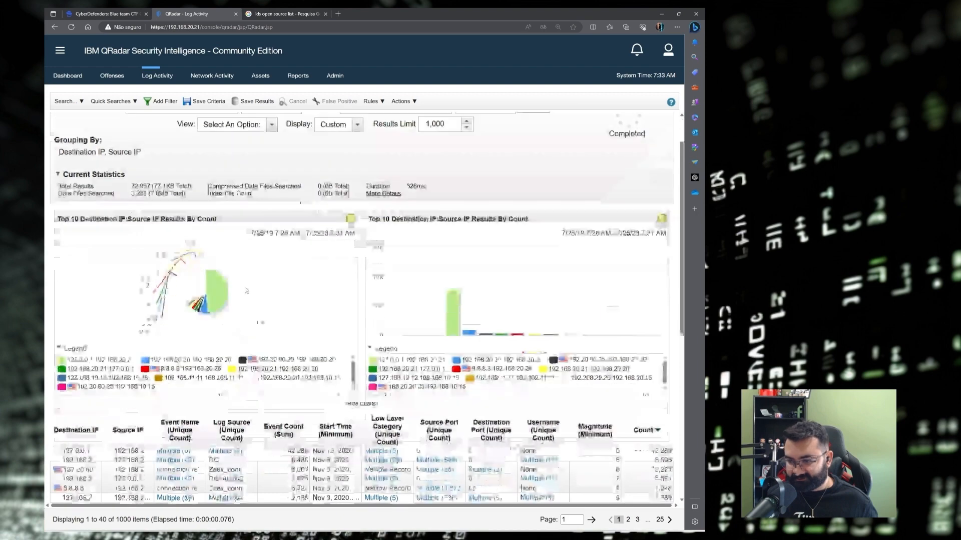
Widen the Destination IP column and select the 192.20.80.25 row's source IP 192.168.20.20.
scroll(245, 291, "down", 3)
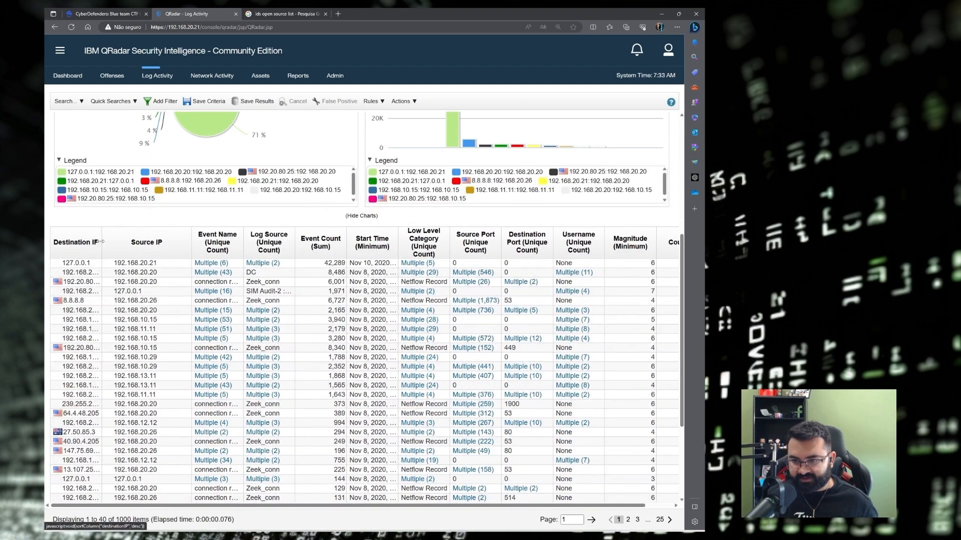
left_click_drag(101, 241, 143, 243)
left_click(197, 284)
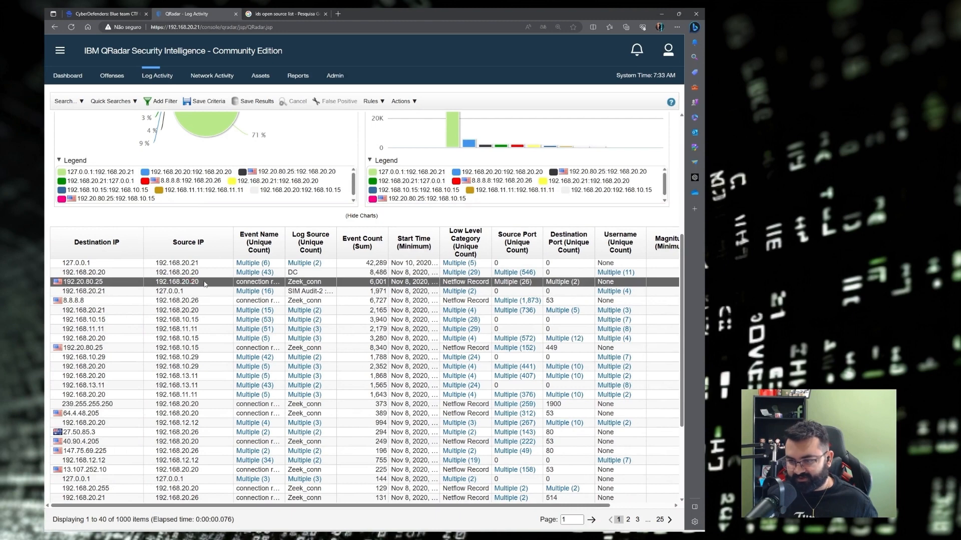
left_click_drag(205, 284, 64, 285)
key("ctrl+c")
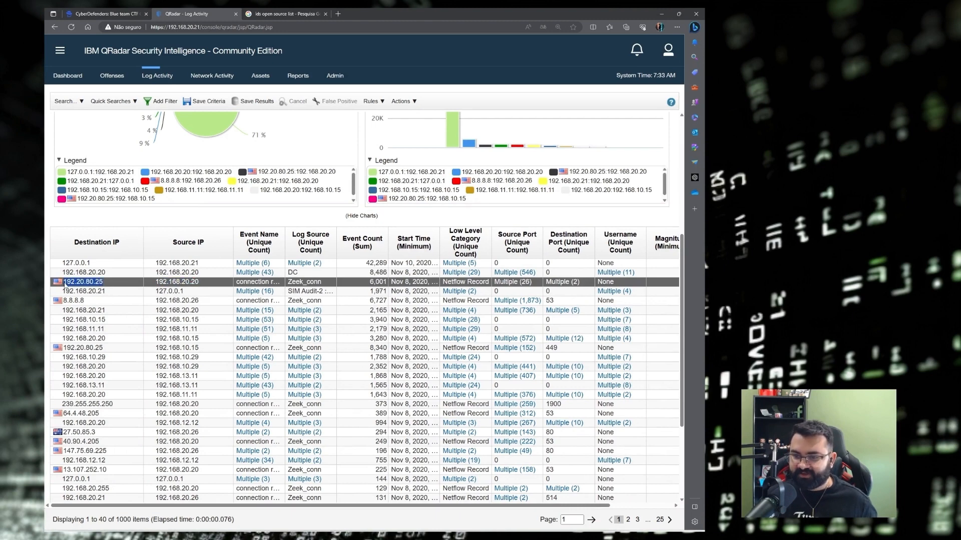
Expand Q6 on CyberDefenders and find 192.20.80.25 as its answer, then return to Obsidian.
left_click(109, 11)
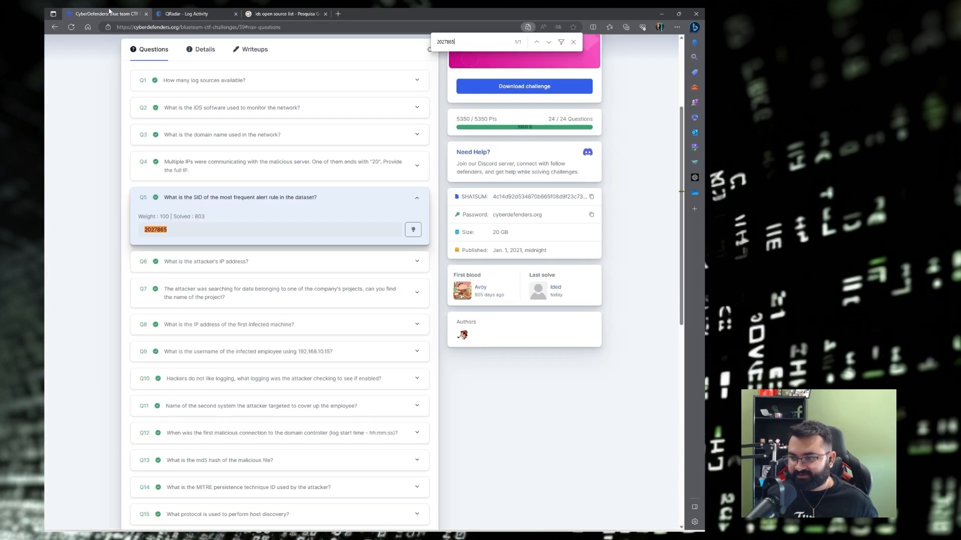
left_click(202, 261)
key("ctrl+f")
key("ctrl+v")
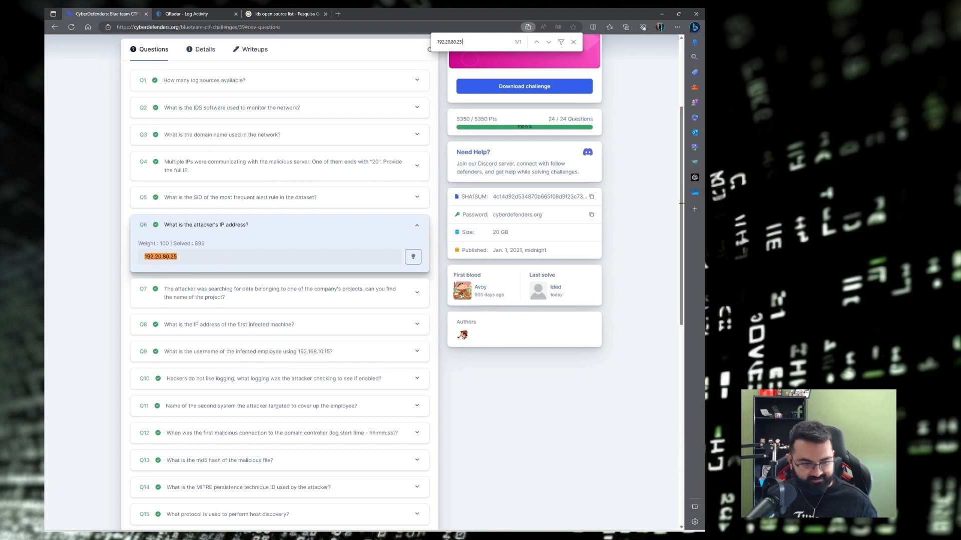
key("alt+Tab")
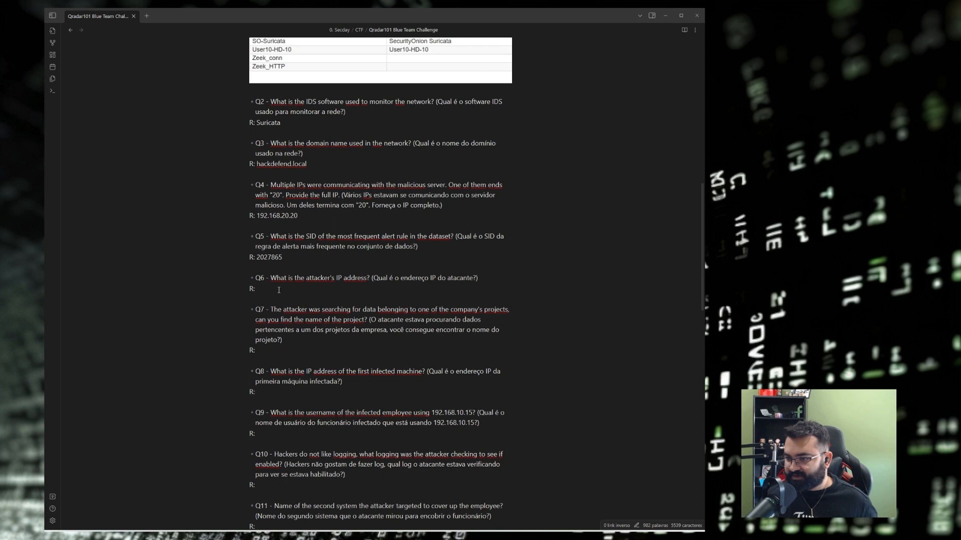
Paste 192.20.80.25 as Q6's answer, then minimize Obsidian and return to QRadar Log Activity.
key("ctrl+v")
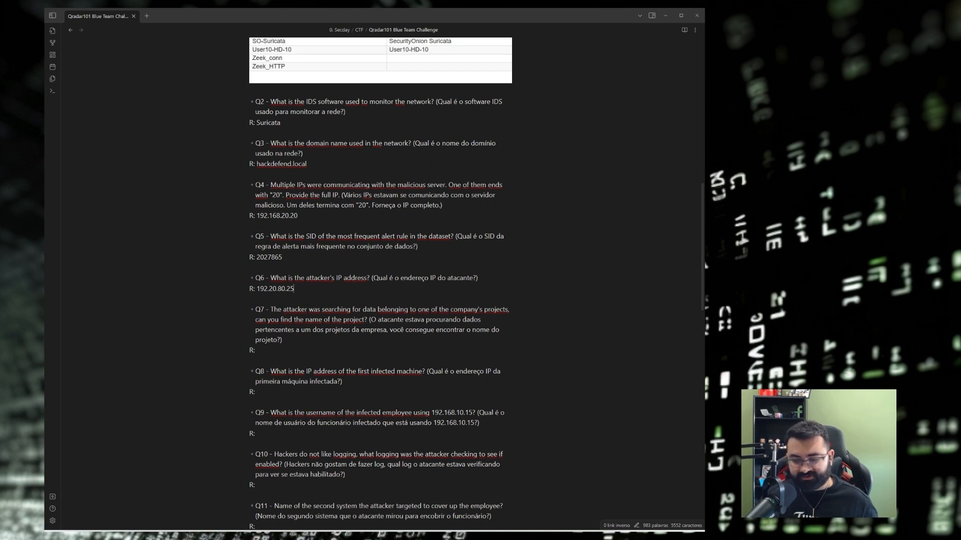
left_click(309, 288)
scroll(350, 280, "down", 1)
scroll(341, 262, "down", 1)
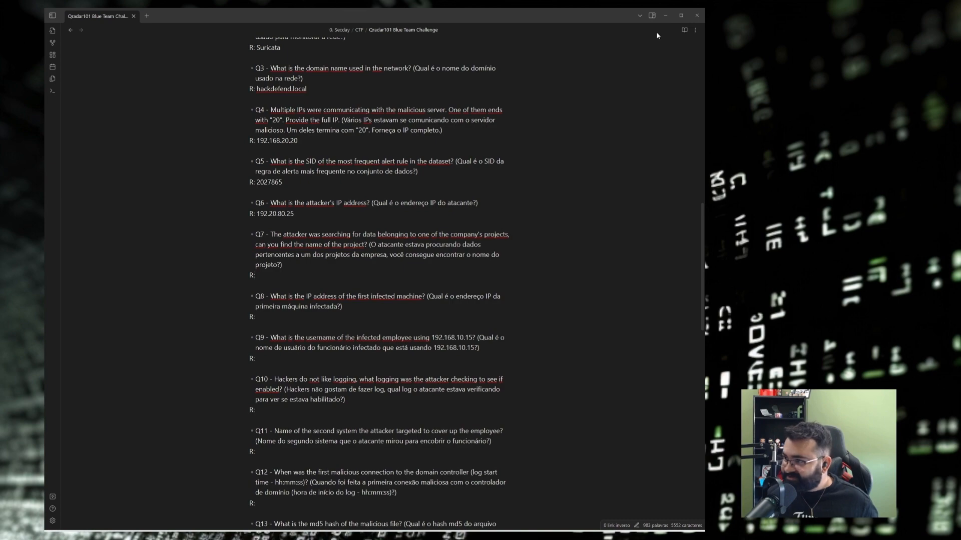
left_click(666, 16)
left_click(192, 13)
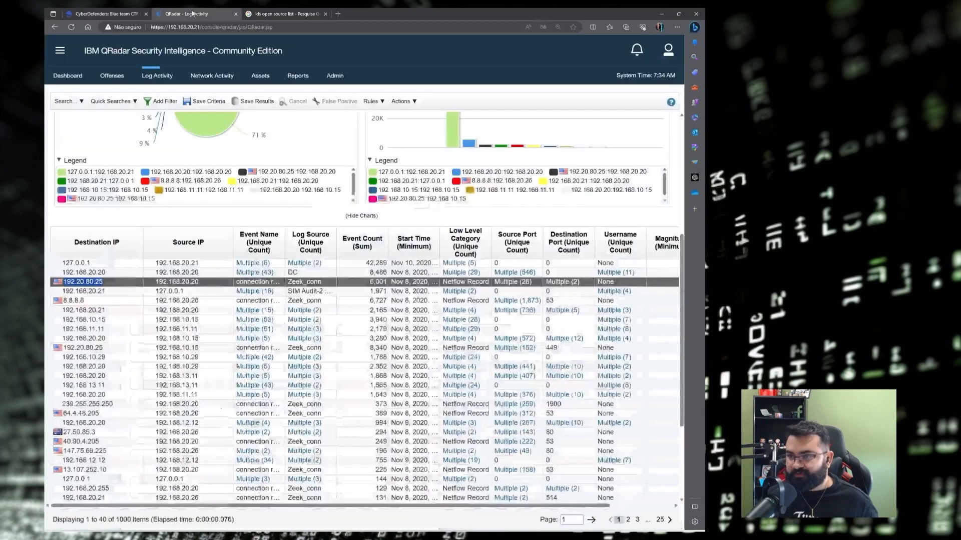
Add a Payload Contains 'project' filter to the grouped search and rerun it.
scroll(125, 150, "up", 5)
left_click(66, 105)
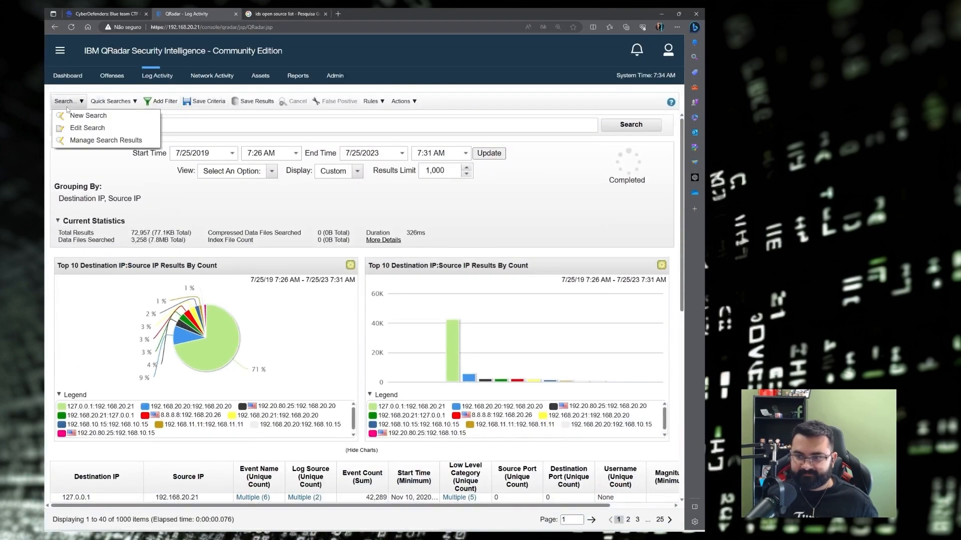
left_click(85, 127)
scroll(153, 370, "down", 10)
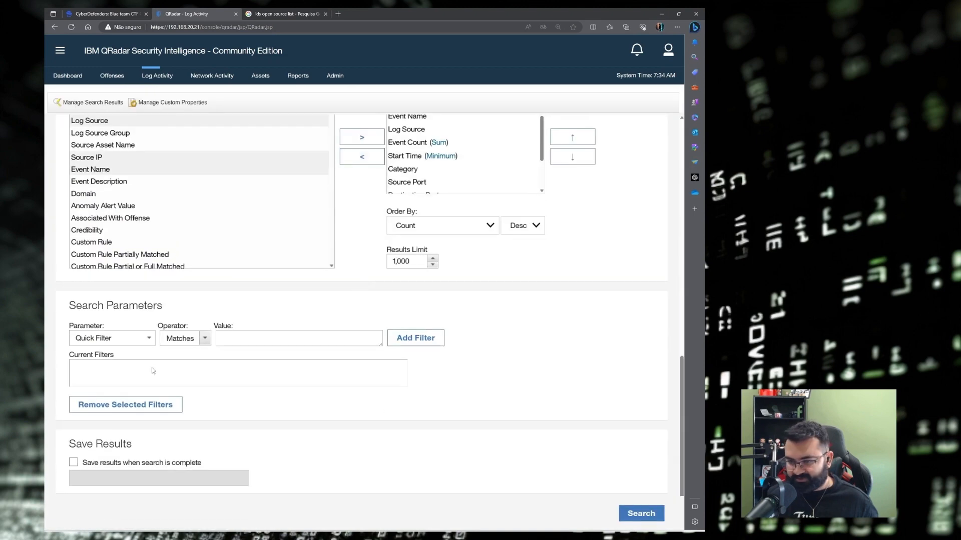
left_click(116, 343)
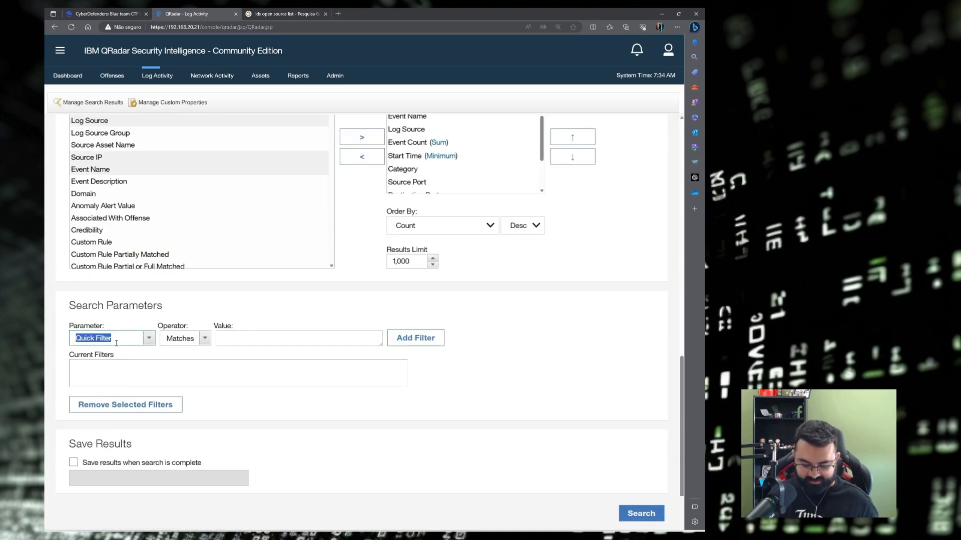
type("payl")
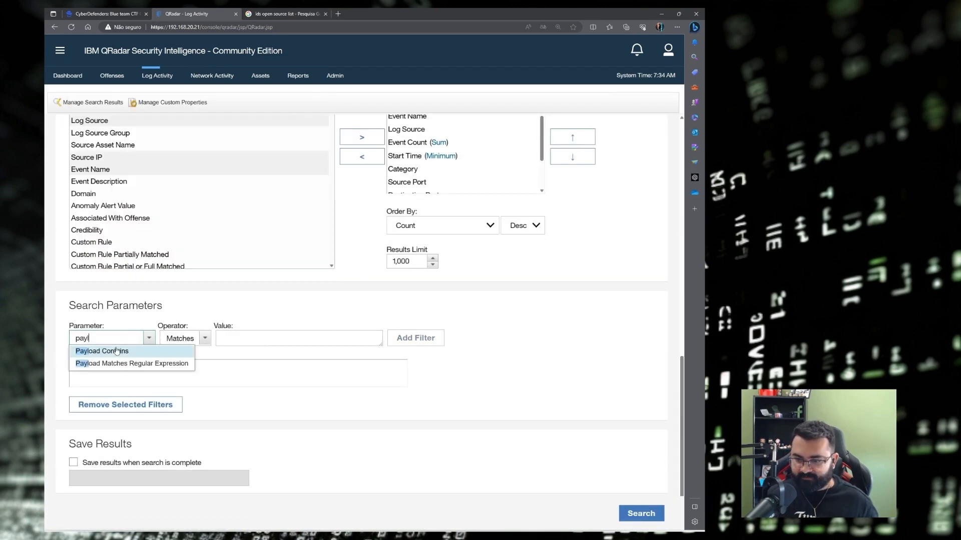
left_click(116, 351)
left_click(227, 342)
type("pro")
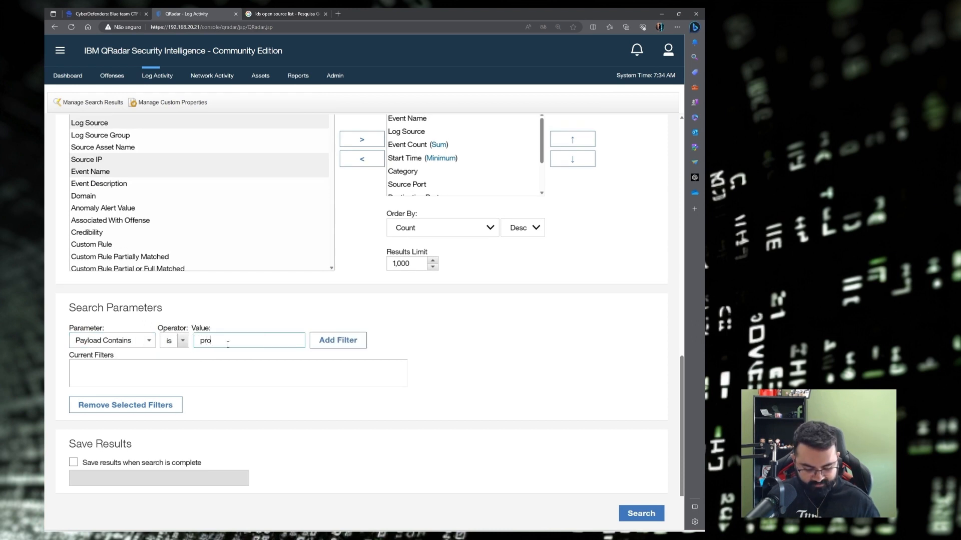
type("ject")
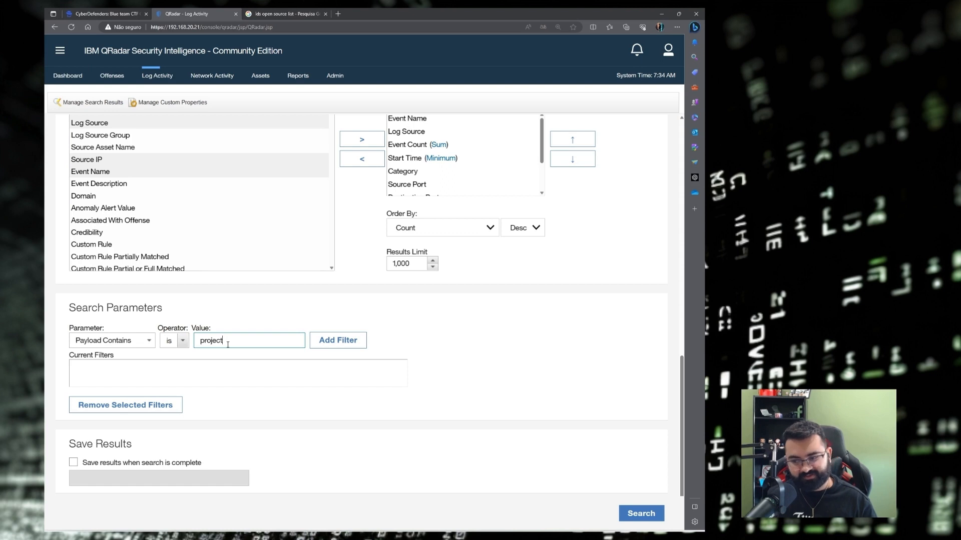
double_click(228, 341)
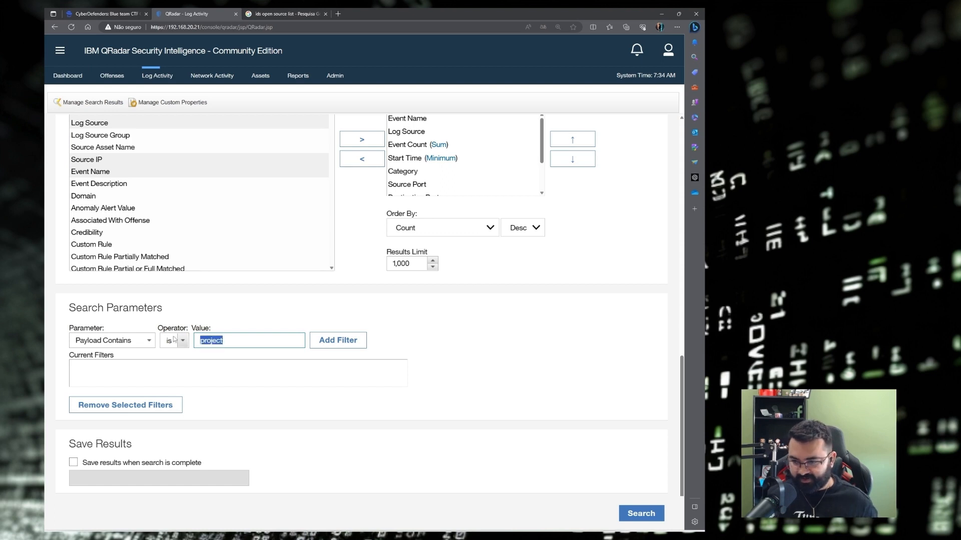
left_click(338, 340)
left_click(133, 364)
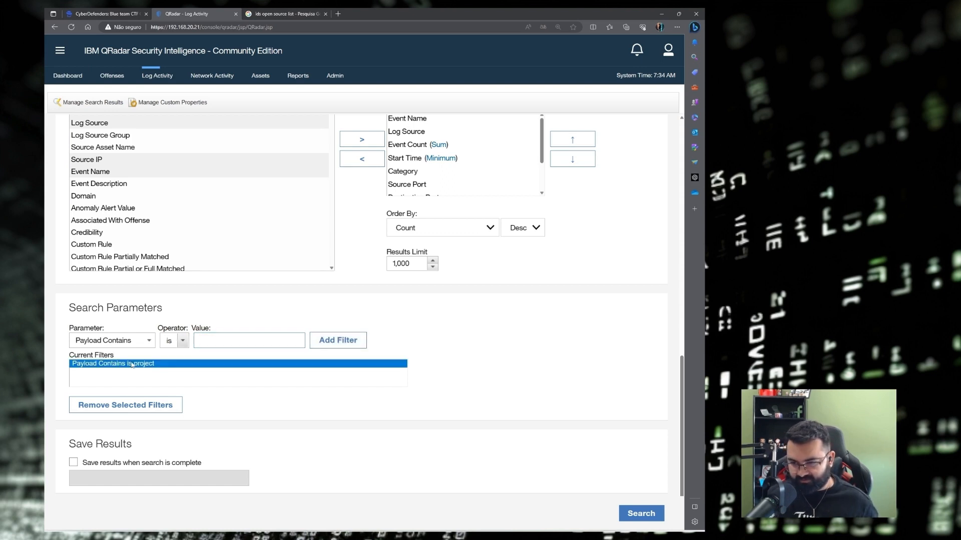
left_click(638, 515)
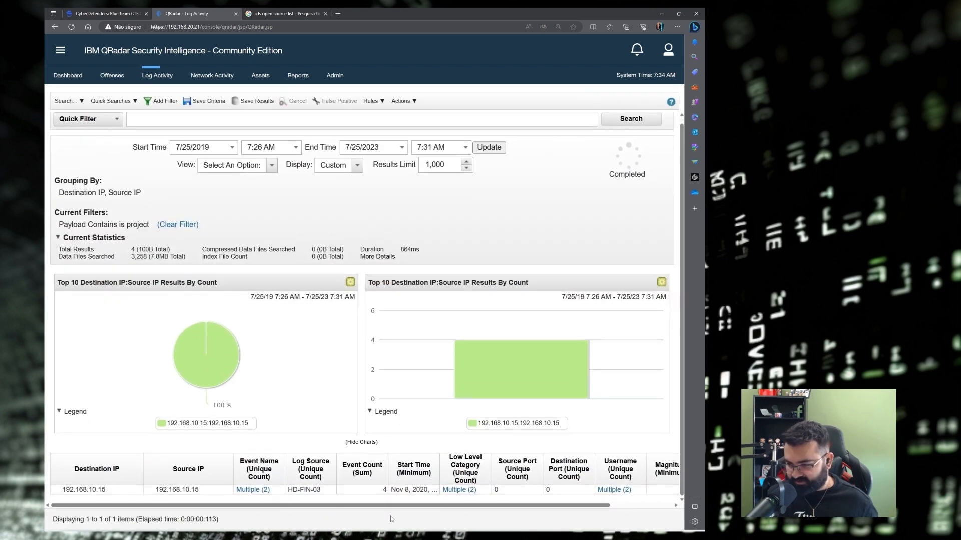
Review the four 192.168.10.15 events and open the Module Logging Command Invocation (EventID 4103) details.
double_click(170, 491)
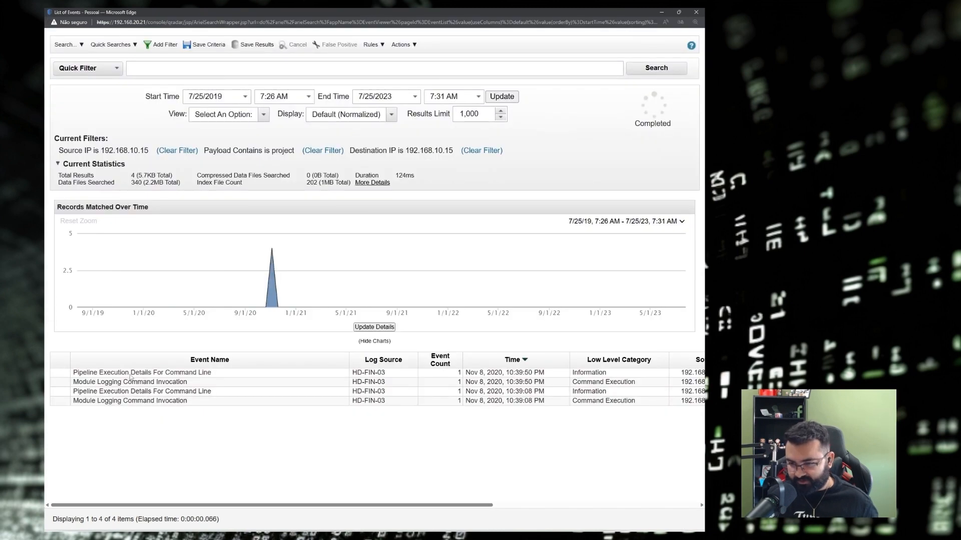
left_click(130, 376)
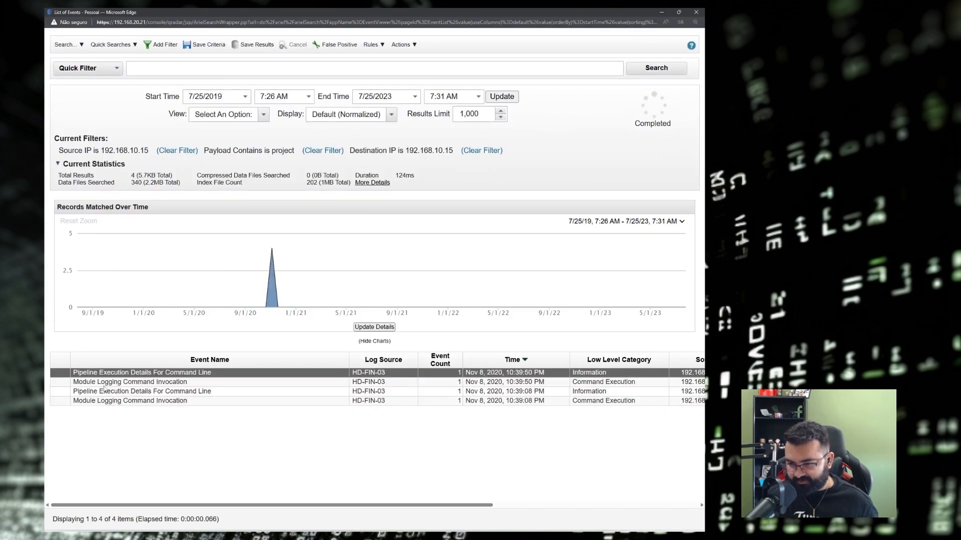
left_click(102, 384)
left_click(103, 393)
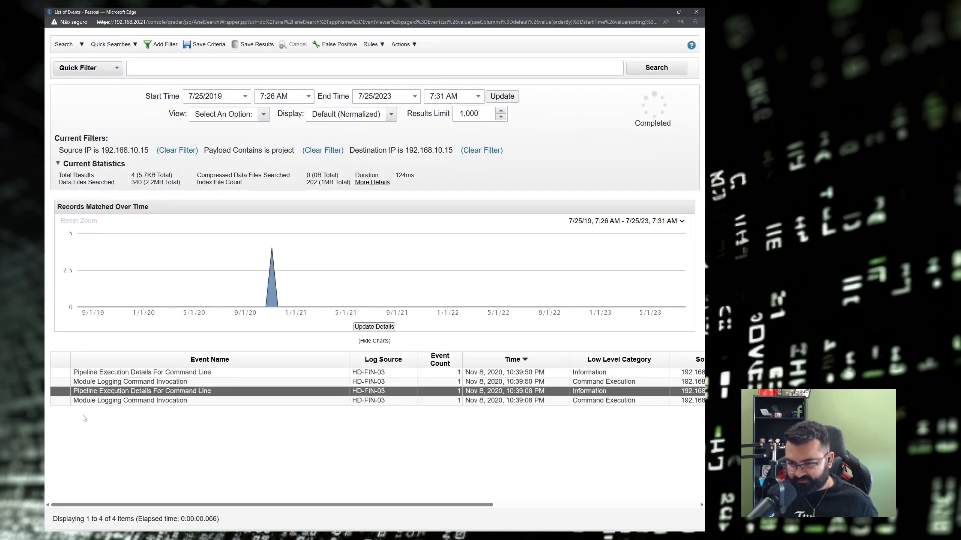
left_click(126, 403)
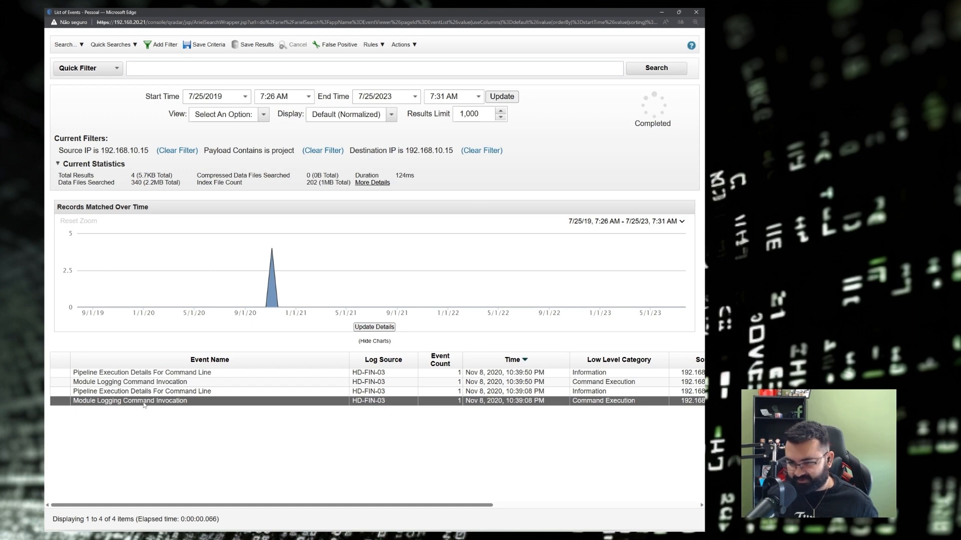
left_click(176, 384)
left_click(152, 402)
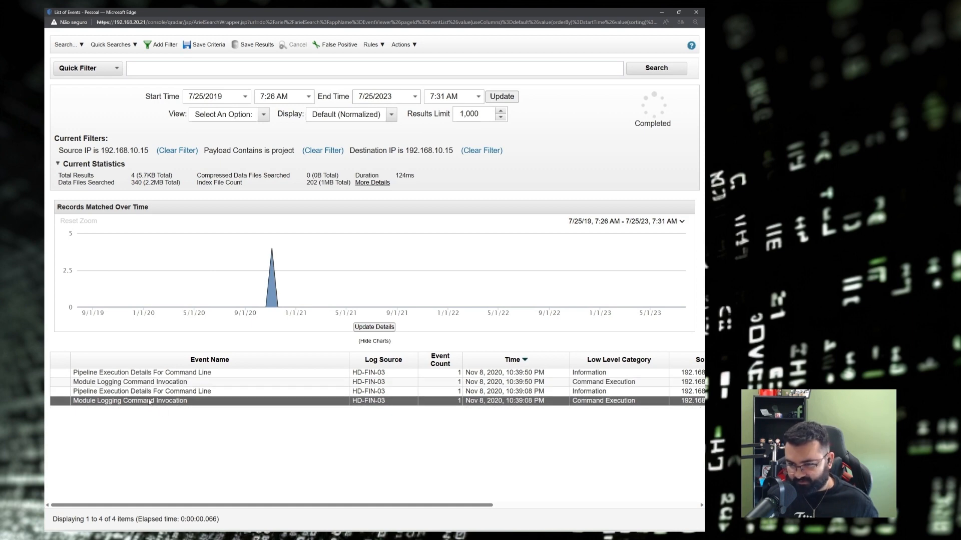
left_click(146, 383)
double_click(168, 383)
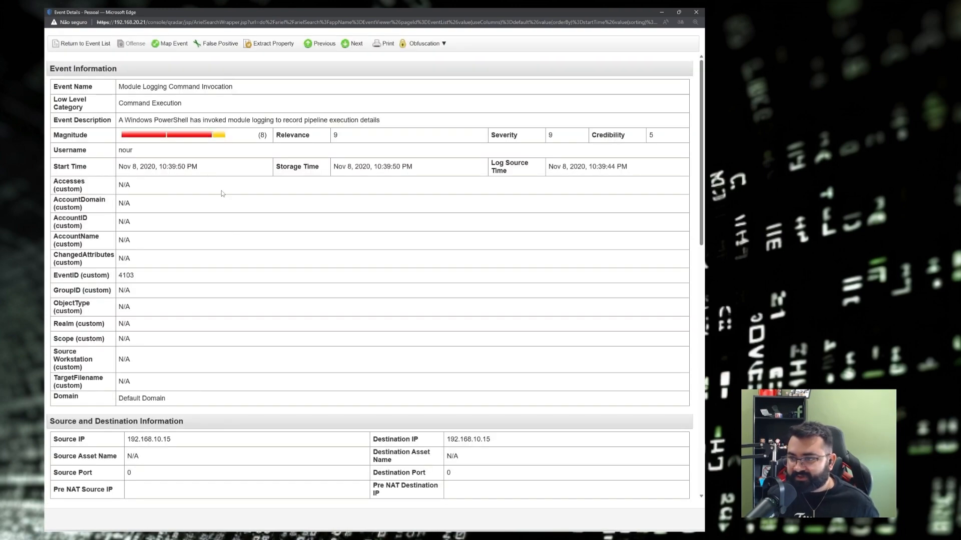
Highlight the Get-ChildItem command, user folder path and project48 filter in the event payload.
scroll(223, 190, "down", 9)
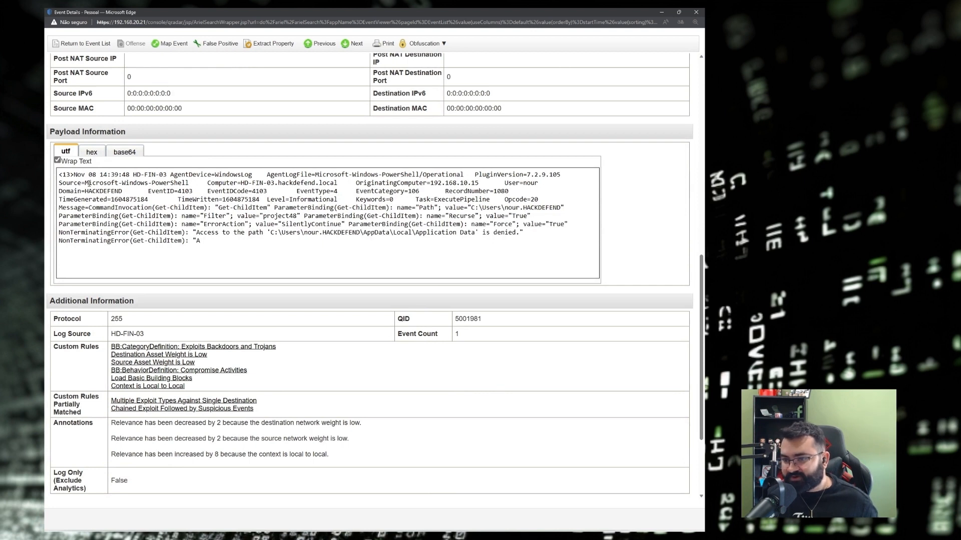
left_click_drag(88, 183, 188, 183)
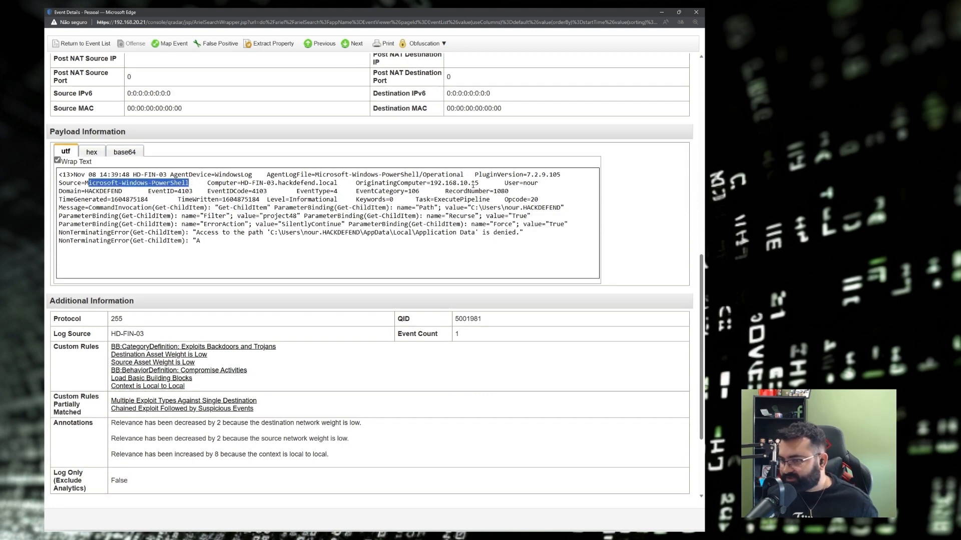
left_click_drag(59, 208, 74, 208)
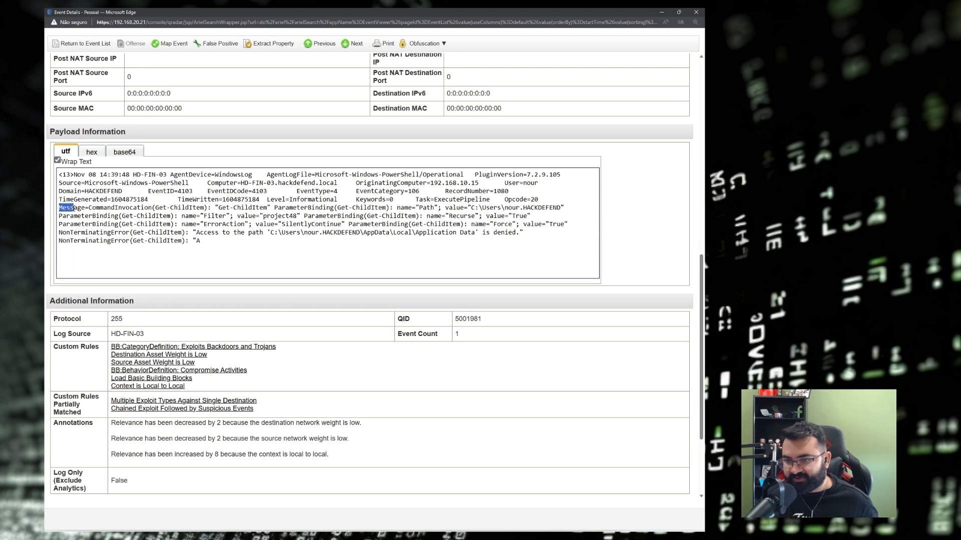
left_click_drag(157, 209, 204, 208)
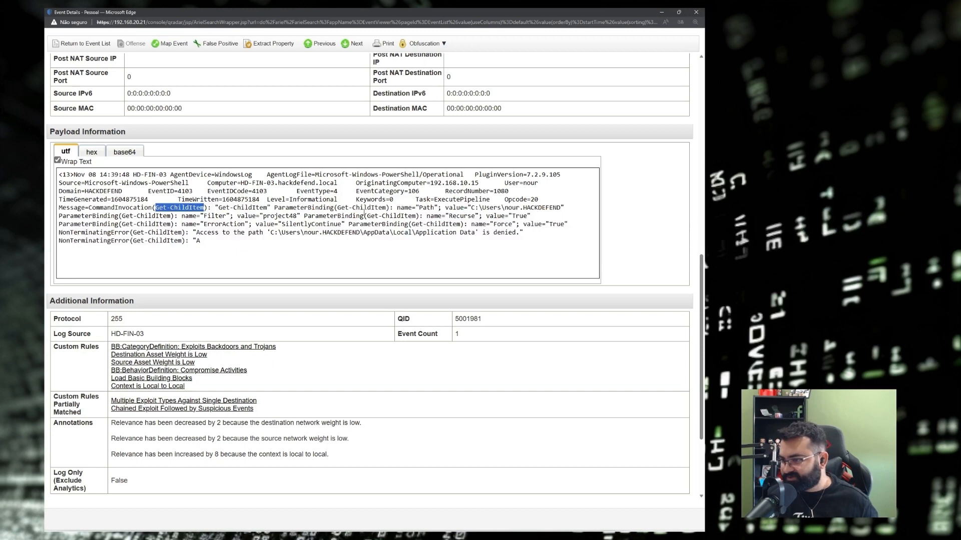
left_click(422, 209)
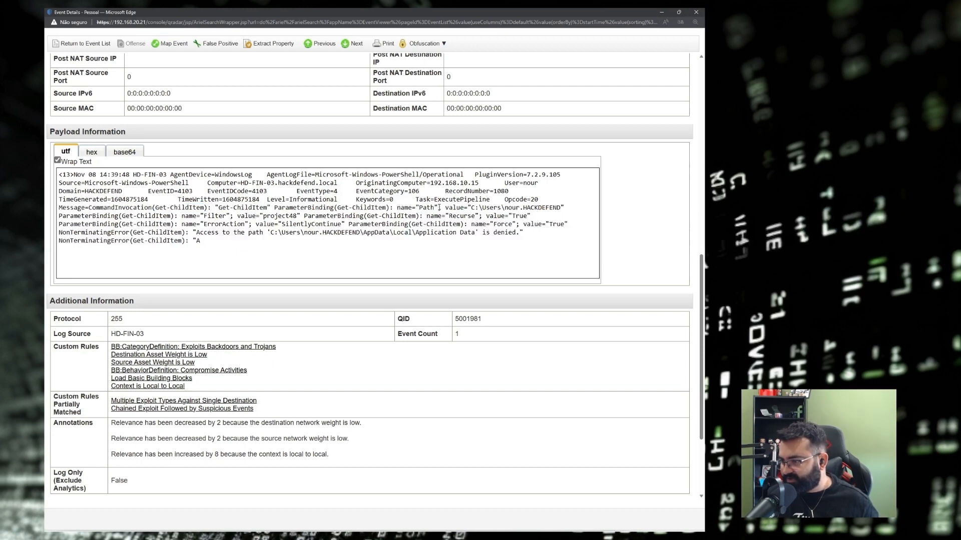
mouse_move(464, 207)
left_mouse_down()
mouse_move(445, 207)
mouse_move(563, 206)
mouse_move(470, 208)
left_mouse_up()
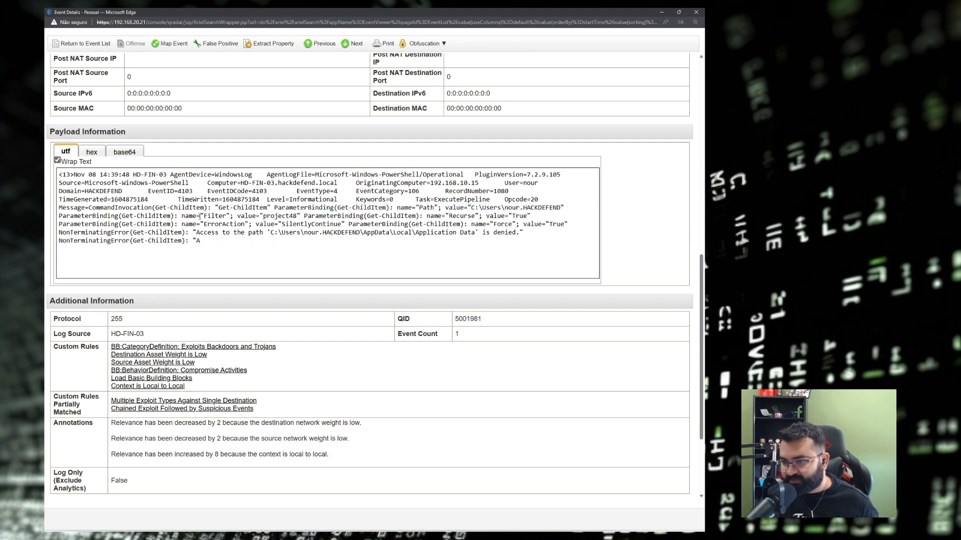
double_click(215, 216)
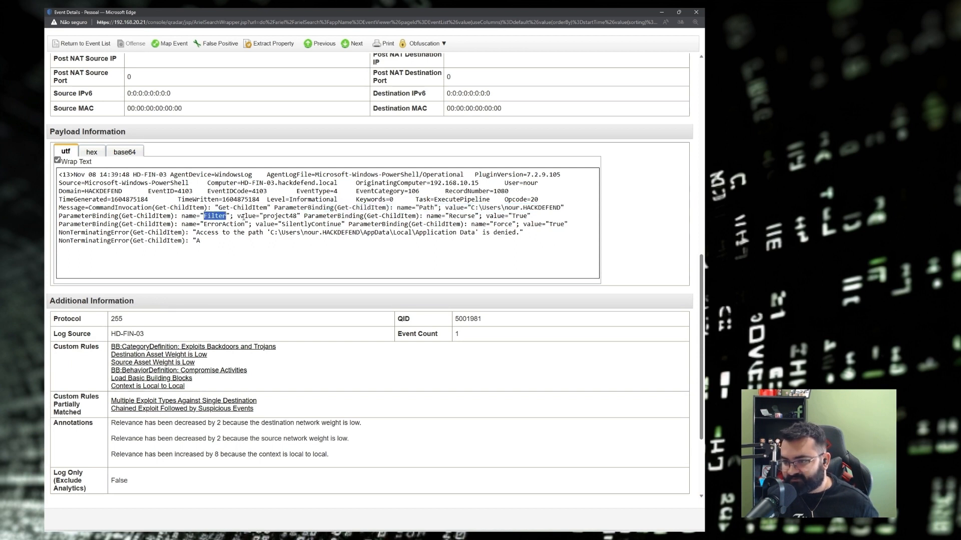
left_click(279, 216)
double_click(279, 215)
left_click(300, 215)
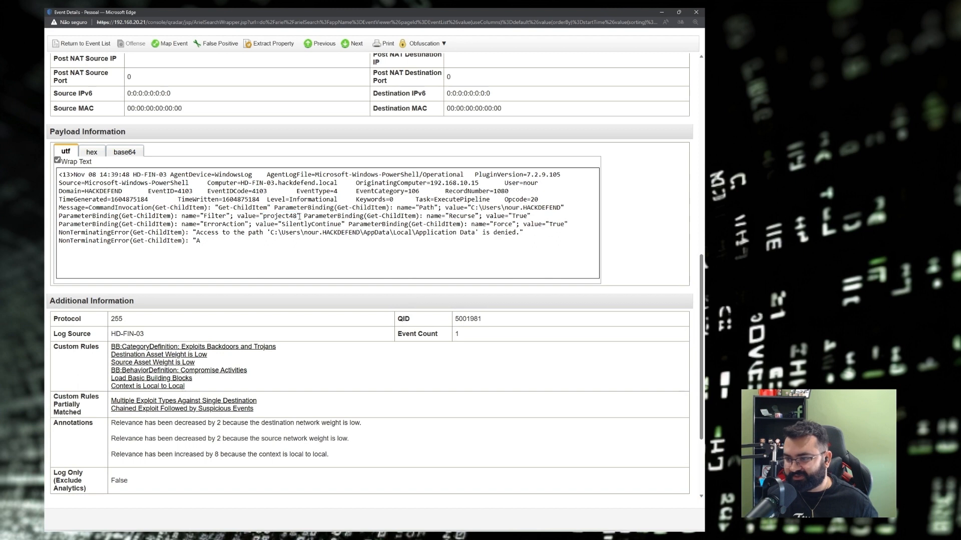
left_click_drag(300, 215, 266, 216)
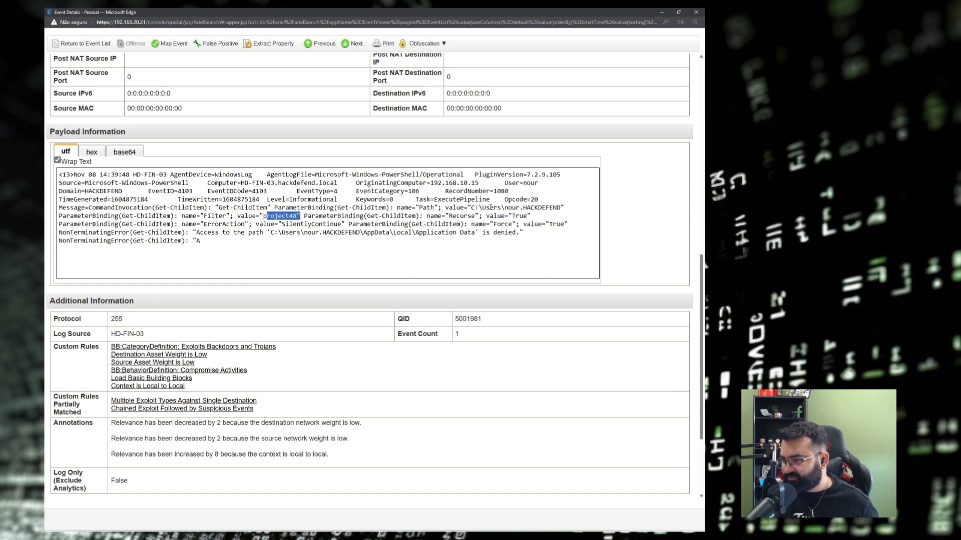
left_click_drag(472, 207, 561, 207)
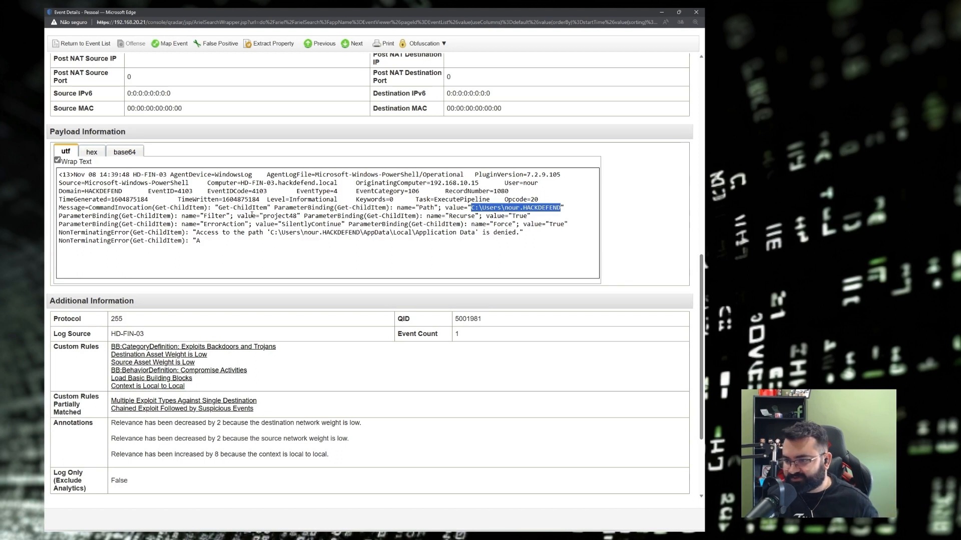
double_click(279, 216)
left_click(288, 246)
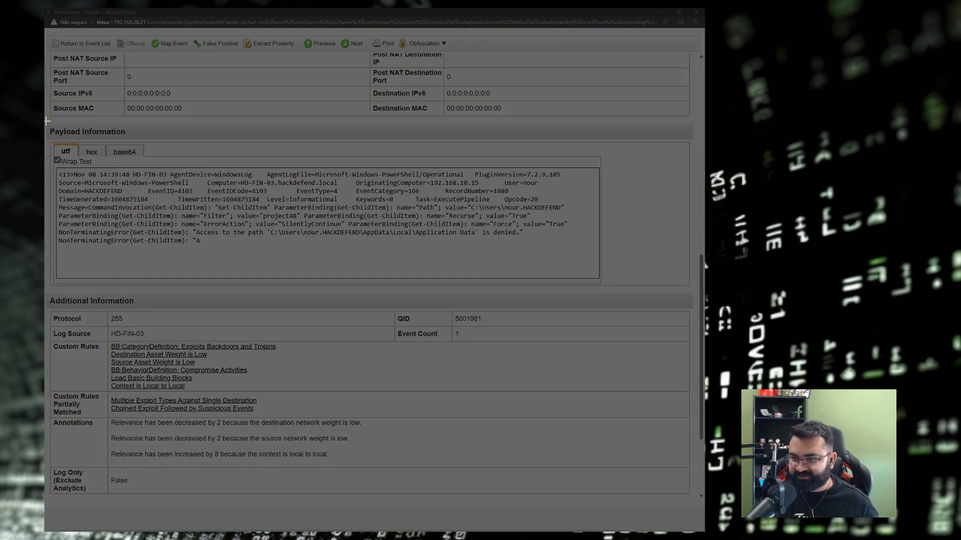
Screenshot the Payload Information panel and paste it under Q7 in the notes.
left_click_drag(46, 121, 625, 284)
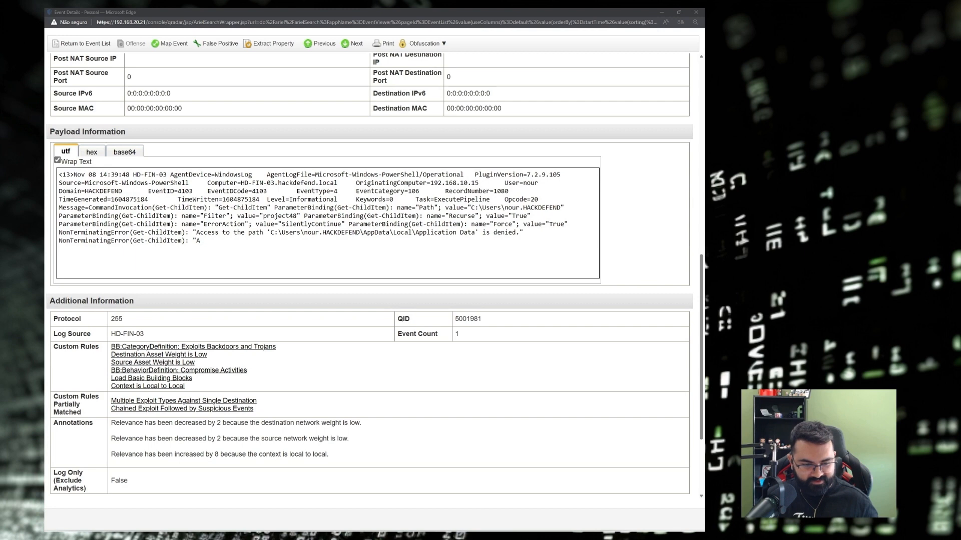
key("alt+Tab")
type("![[Pasted image 20230725073608.png]]")
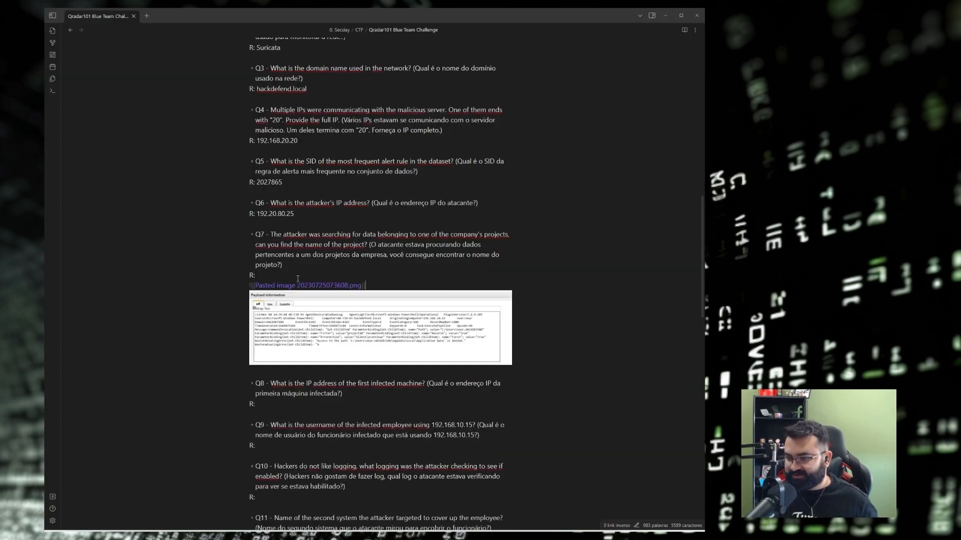
Enter project48 as Q7's answer in the notes, copy it, and bring up Q7 on CyberDefenders.
left_click(296, 278)
type("pr")
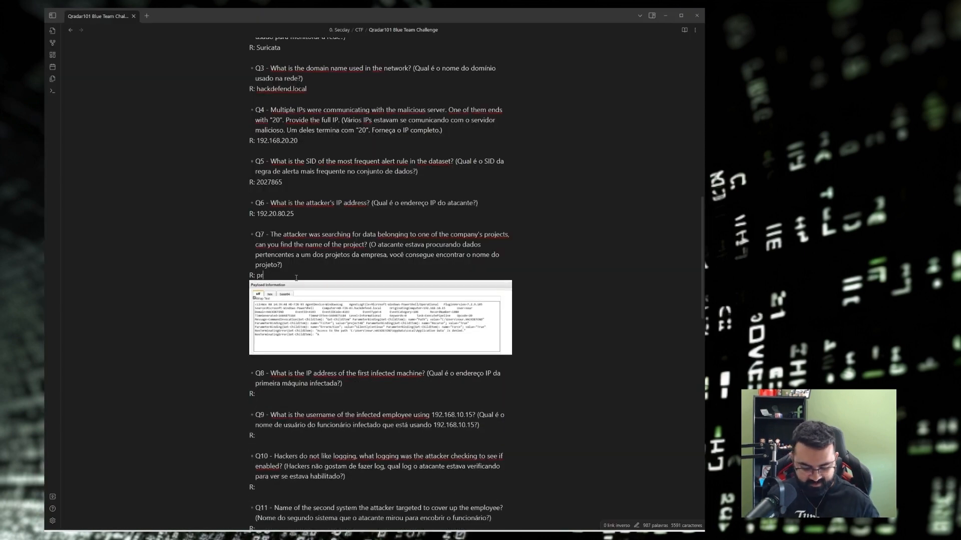
type("oject")
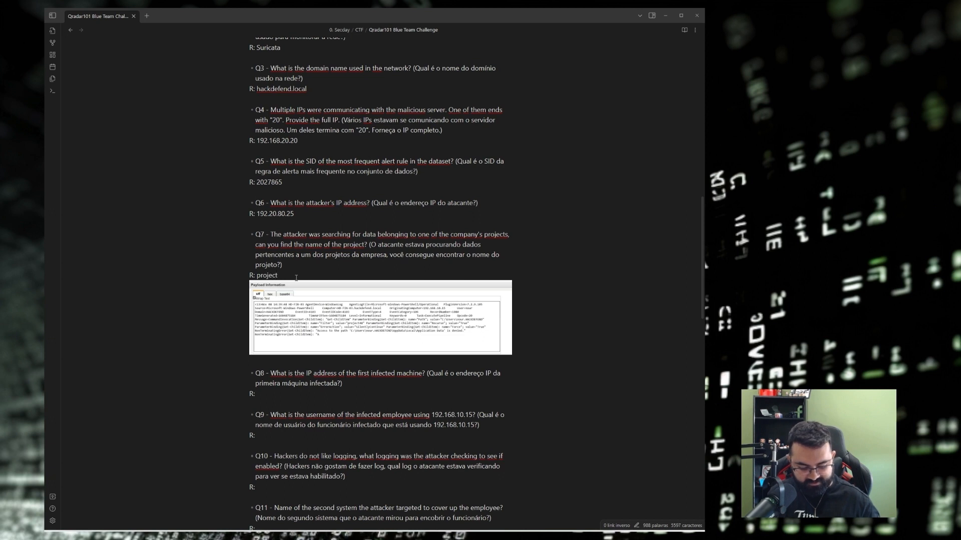
type("48")
key("shift+Left")
key("shift+Left")
key("shift+Left")
key("shift+Left")
key("shift+Left")
key("shift+Left")
key("shift+Left")
key("shift+Left")
key("shift+Left")
key("ctrl+c")
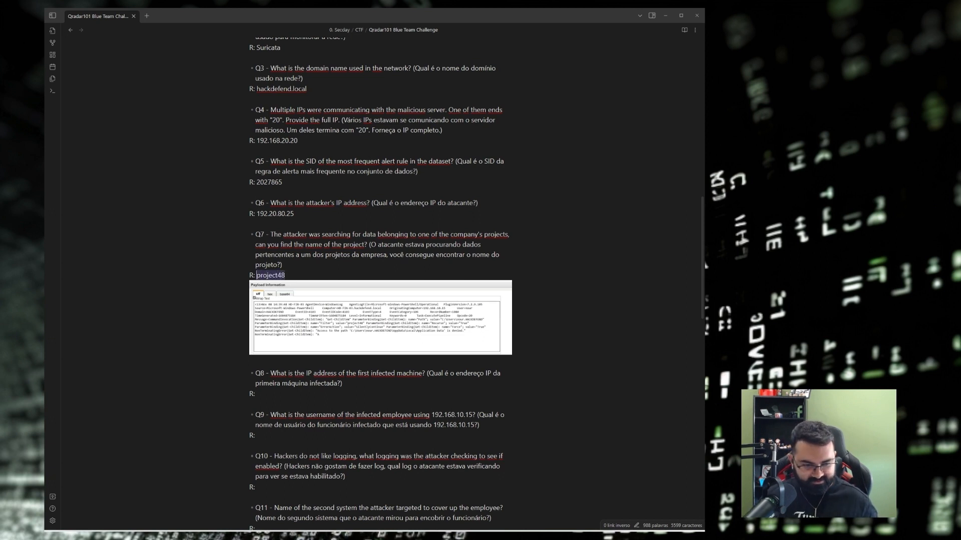
key("alt+Tab")
left_click(126, 11)
left_click(185, 289)
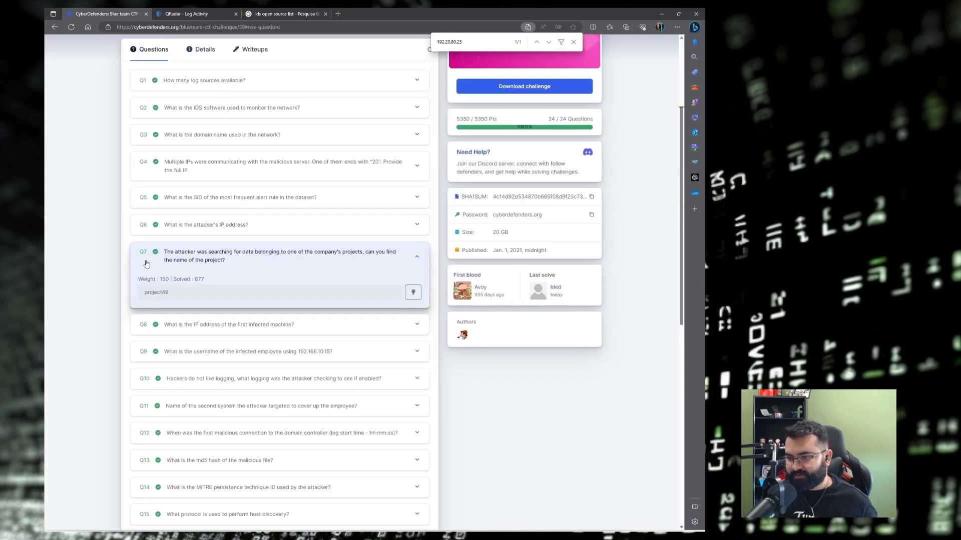
Search the CyberDefenders page for project48 to confirm it matches Q7's accepted answer.
key("ctrl+f")
key("ctrl+v")
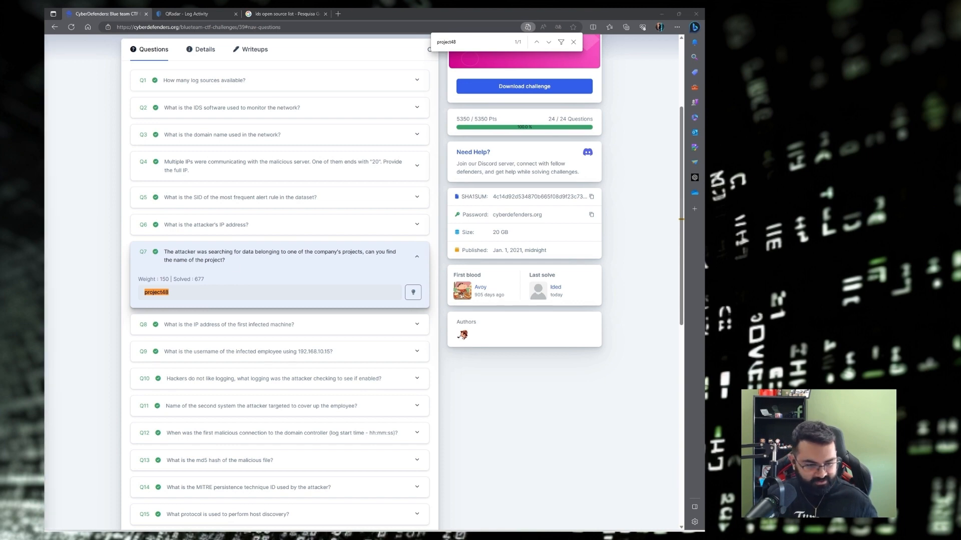
key("alt+Tab")
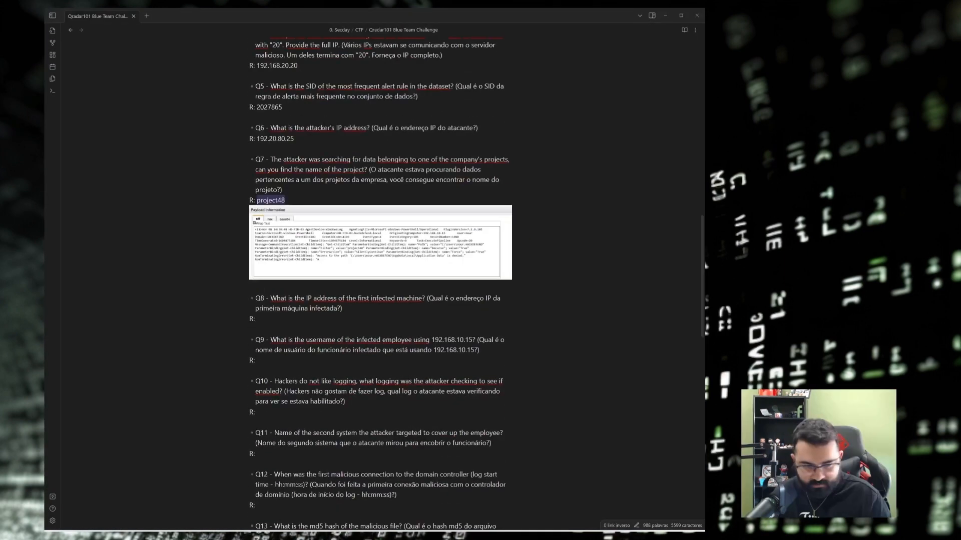
Scroll the notes down to Q8, deselect the Q7 answer, and minimize Obsidian.
scroll(426, 291, "down", 1)
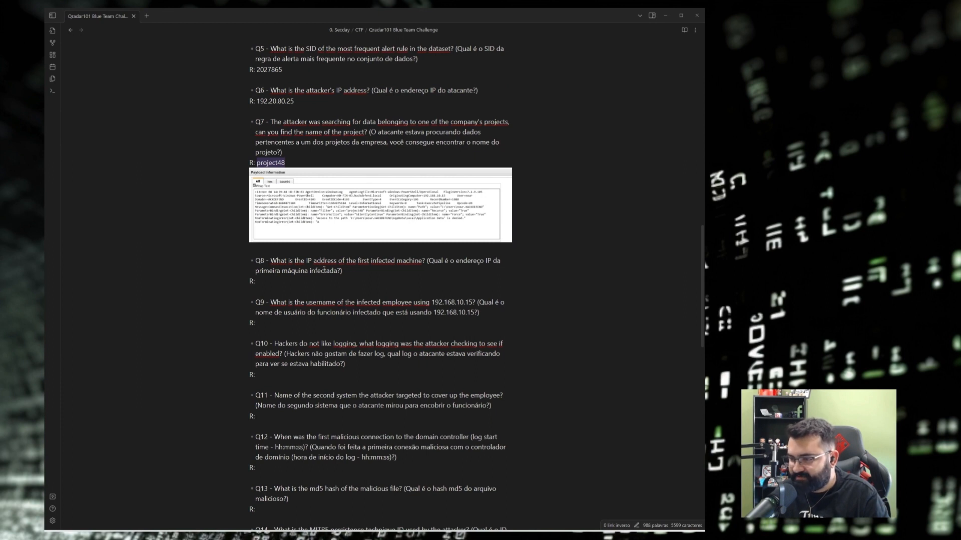
left_click(342, 270)
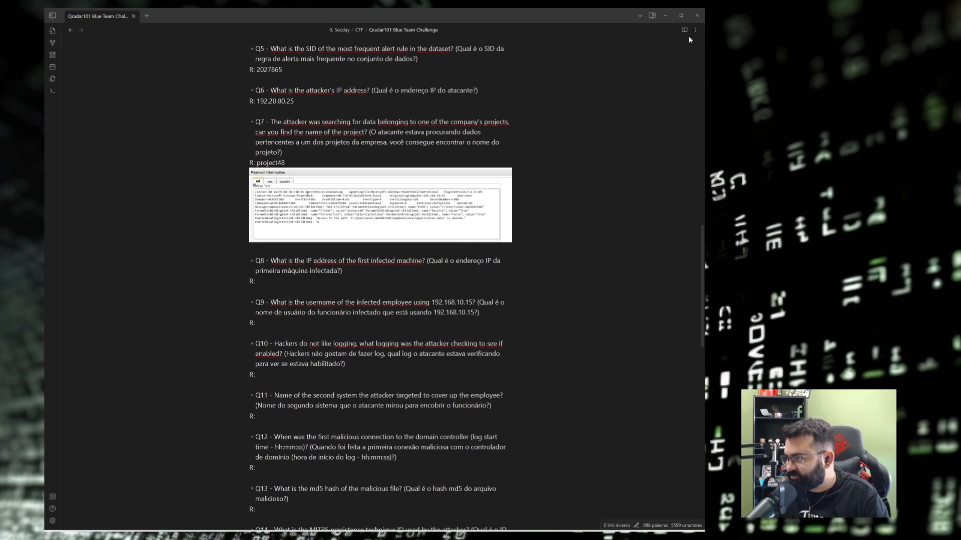
left_click(664, 16)
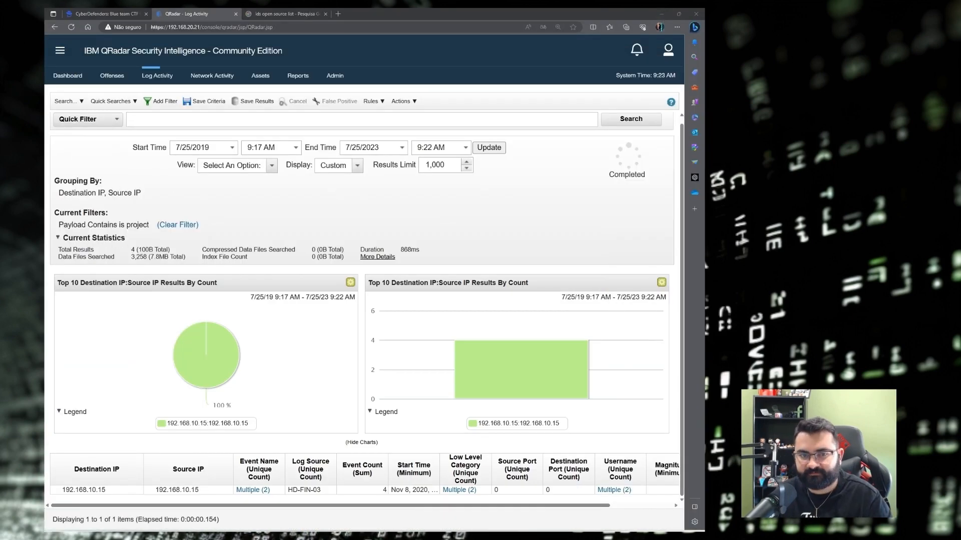
Open Edit Search for the current log search and review its column and grouping settings.
left_click(66, 101)
left_click(77, 129)
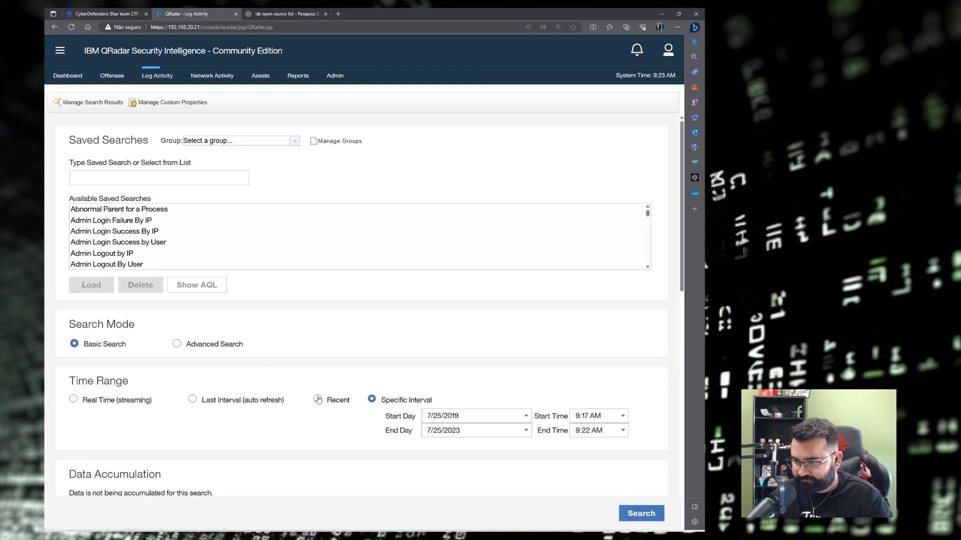
scroll(299, 377, "down", 3)
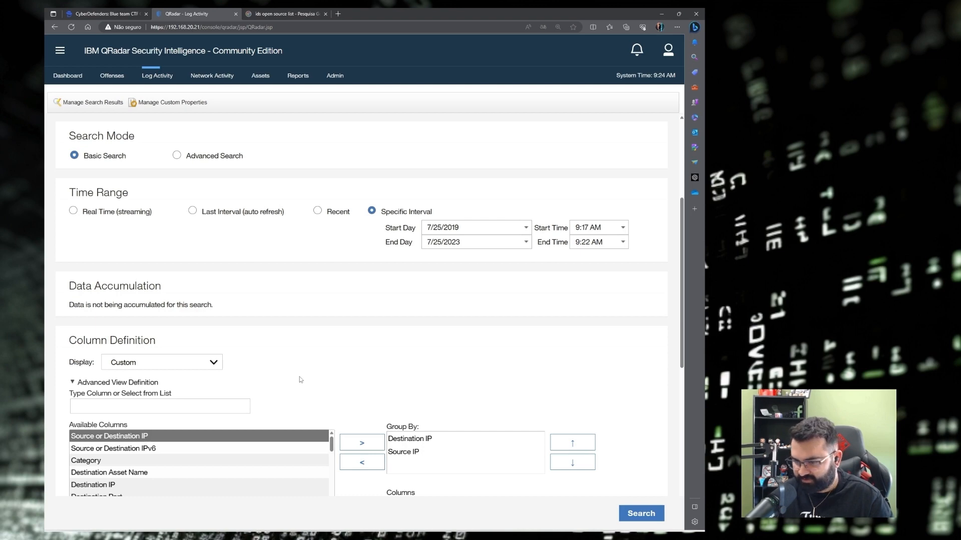
scroll(300, 380, "down", 2)
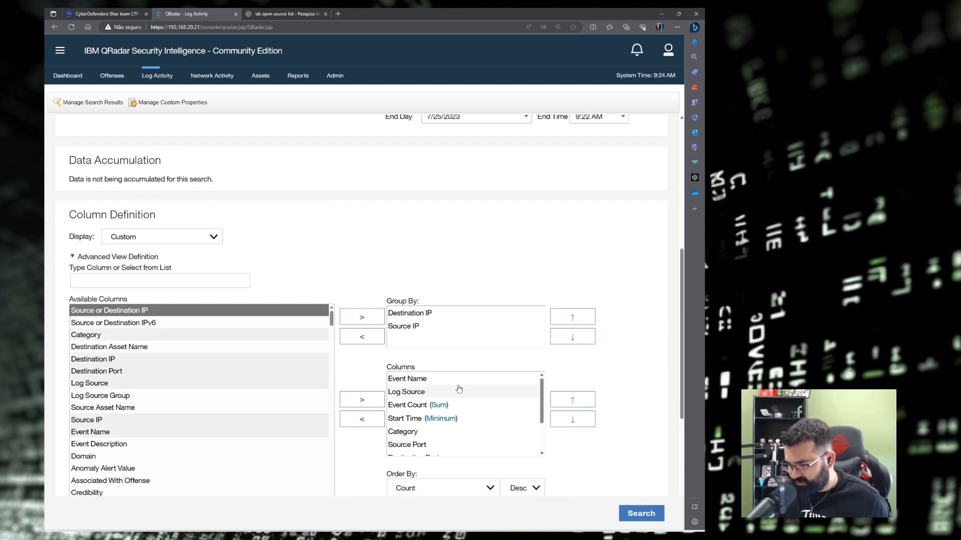
scroll(415, 263, "down", 1)
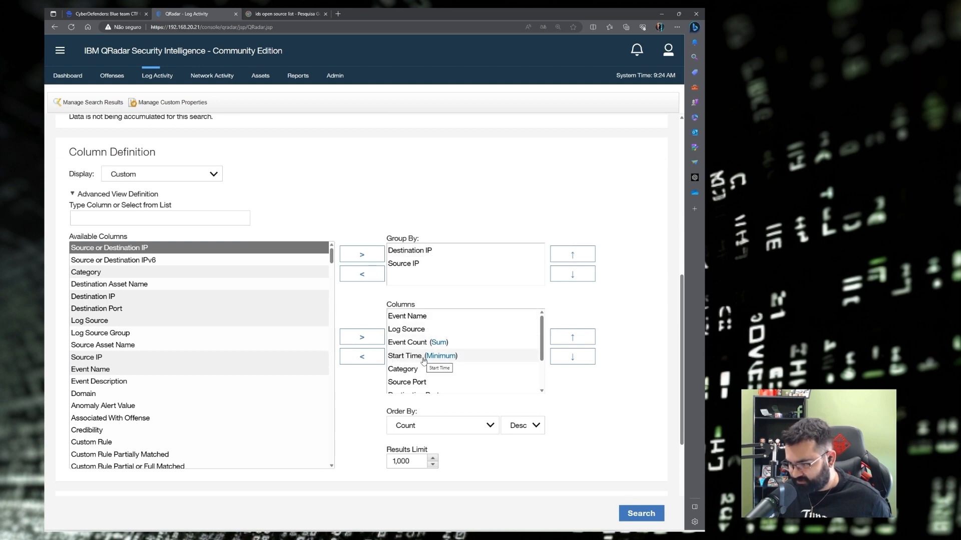
scroll(424, 361, "down", 3)
scroll(426, 366, "up", 2)
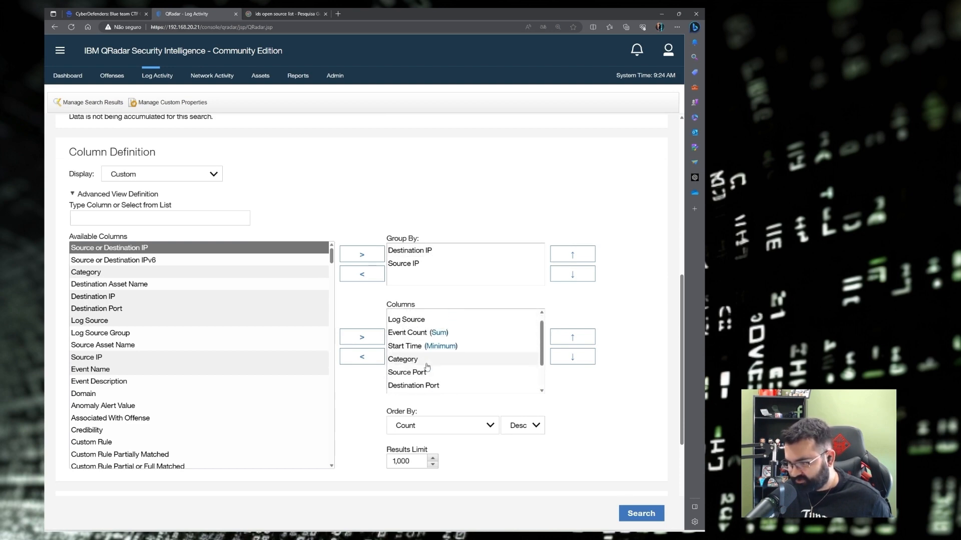
scroll(426, 366, "up", 3)
Group by Event Name instead of Destination IP, and select the Payload Contains project filter.
left_click(400, 379)
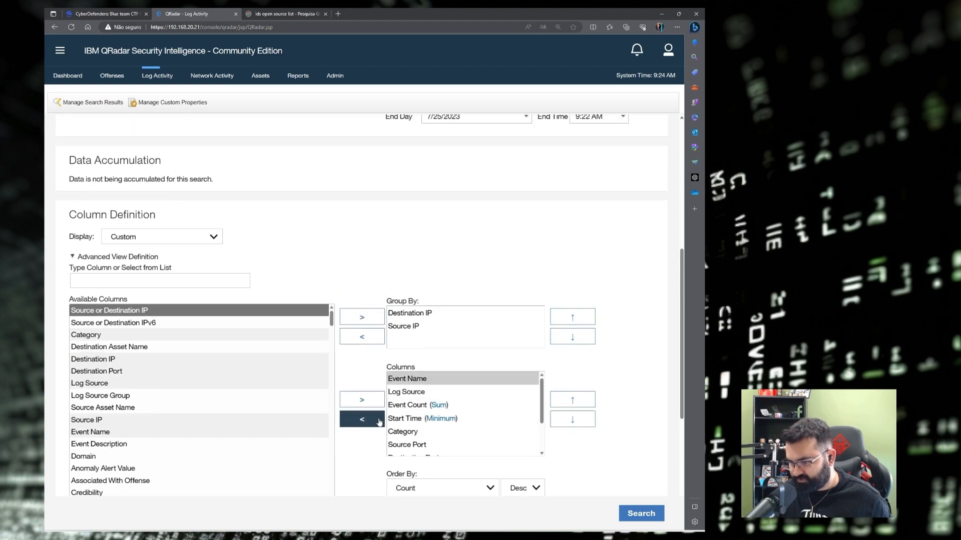
left_click(362, 419)
left_click(134, 281)
type("ev")
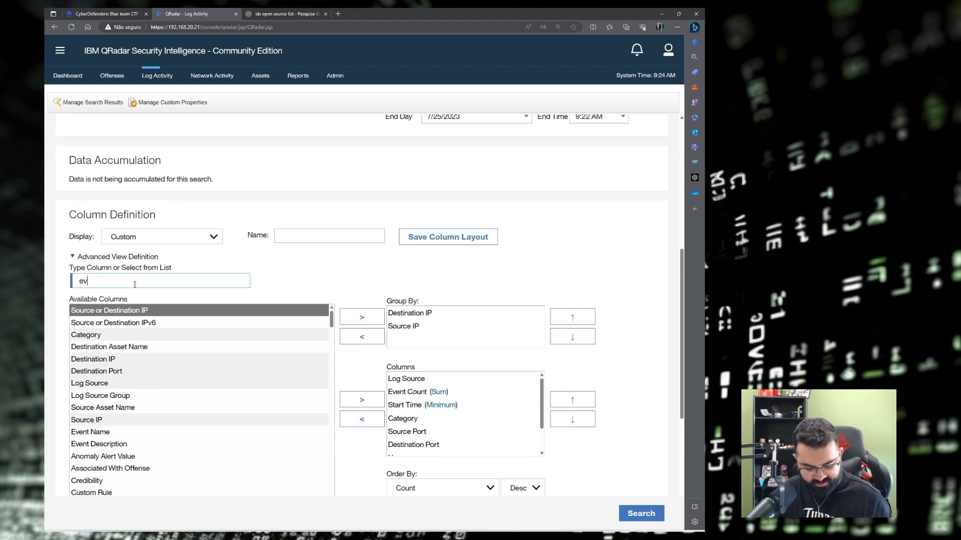
type("ent")
left_click(306, 317)
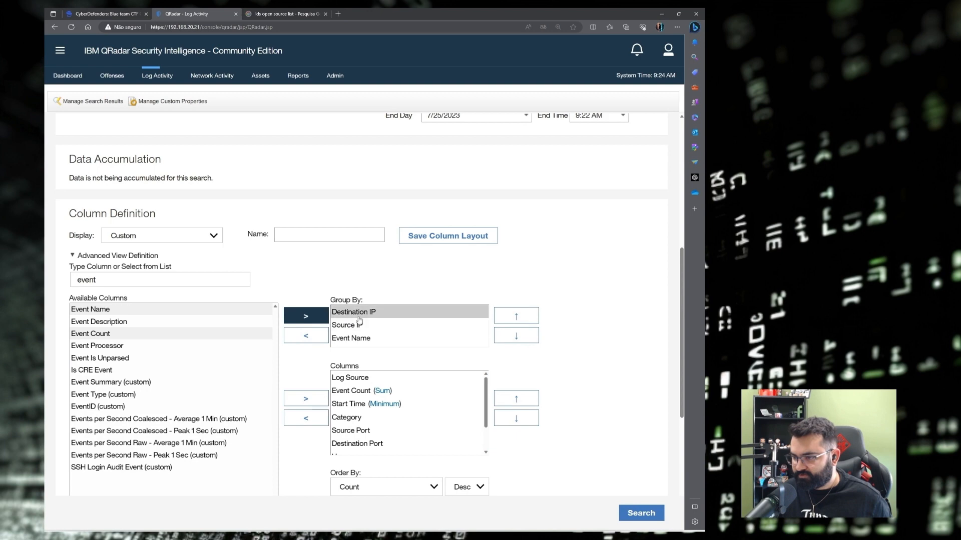
left_click(305, 338)
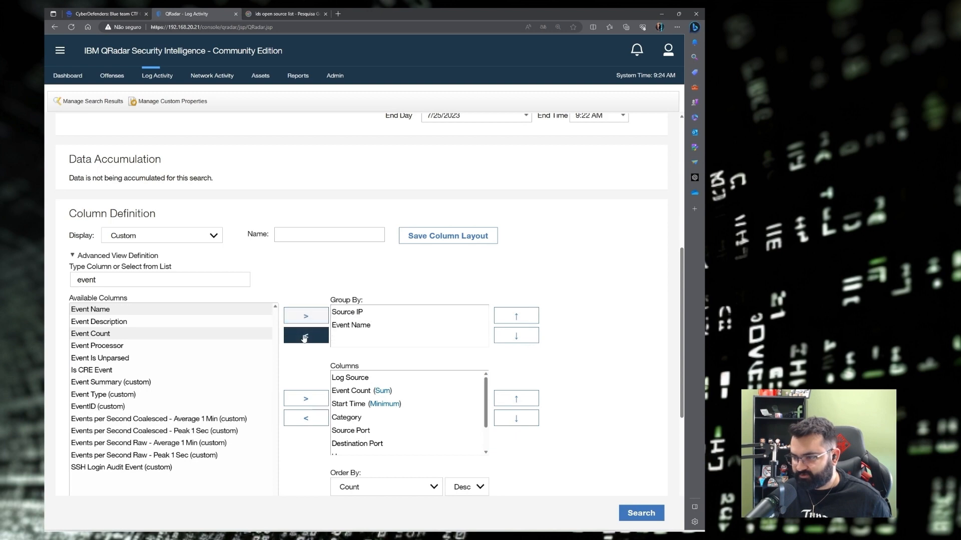
scroll(398, 440, "down", 2)
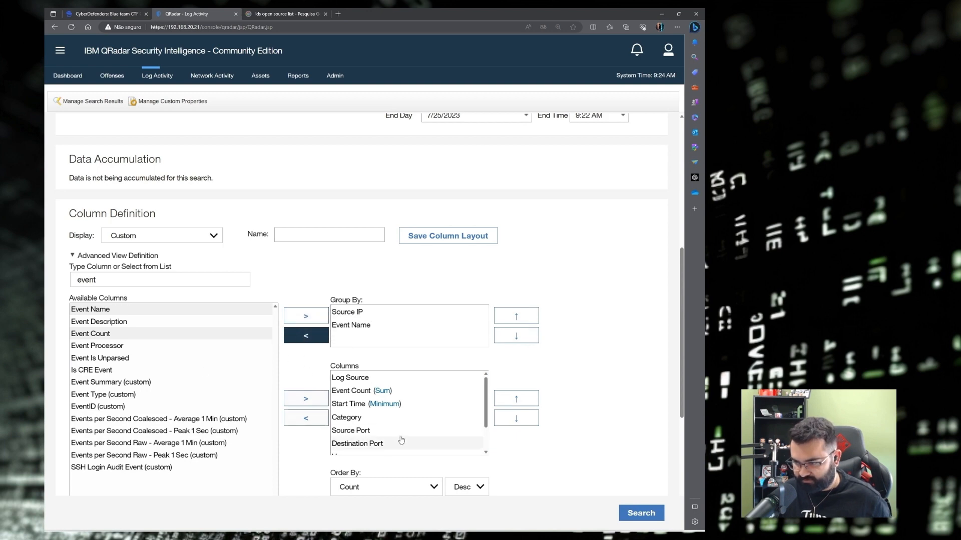
scroll(278, 363, "down", 5)
left_click(102, 366)
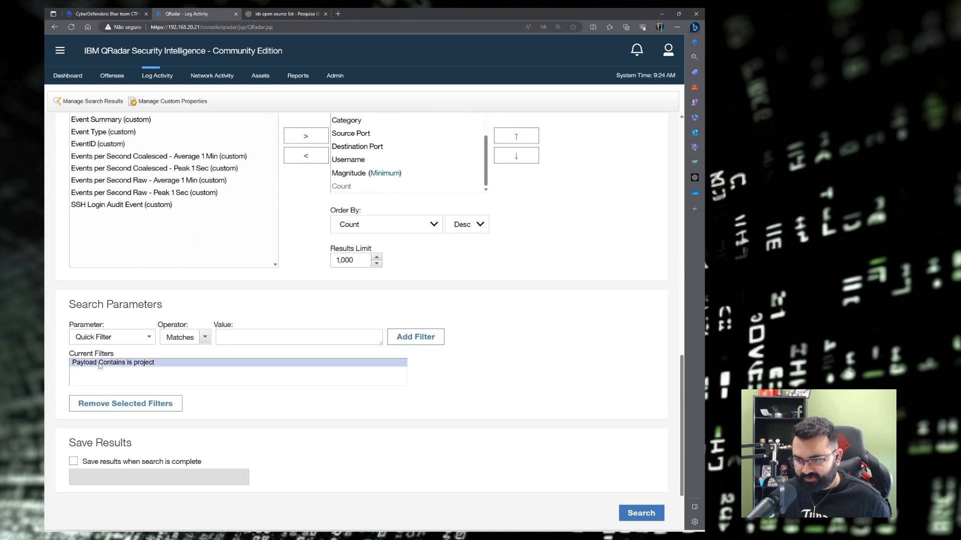
Replace the payload filter with a Log Source [Indexed] filter using the Not equal any of operator.
left_click(115, 408)
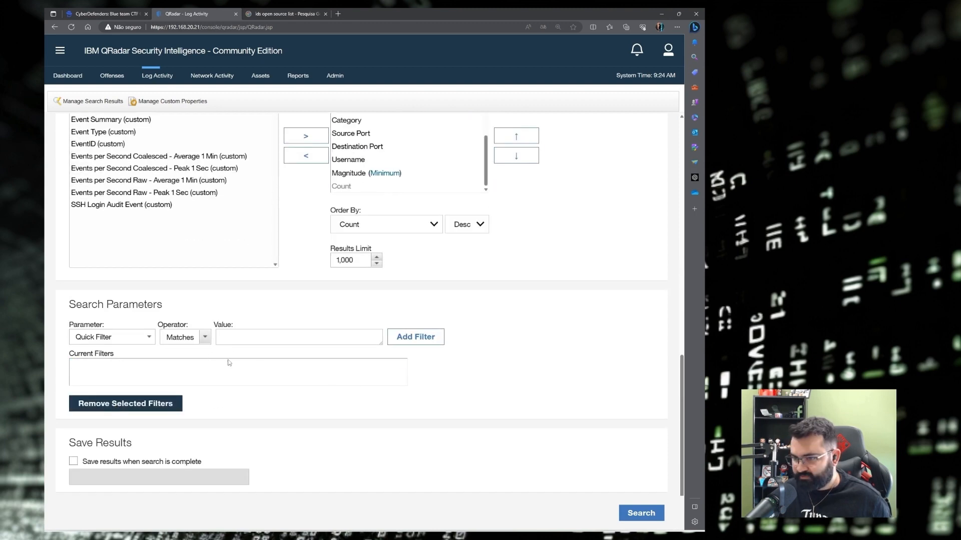
left_click(110, 338)
type("log")
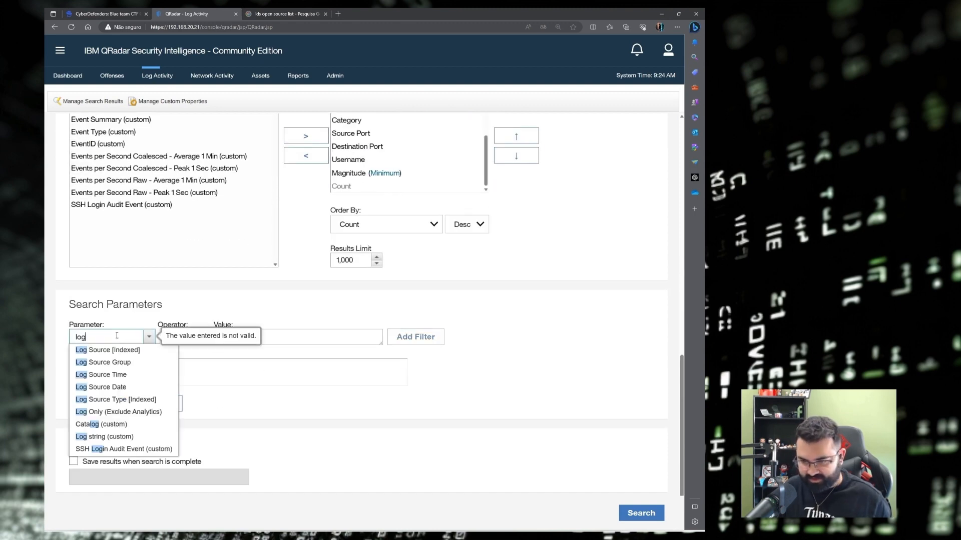
left_click(121, 351)
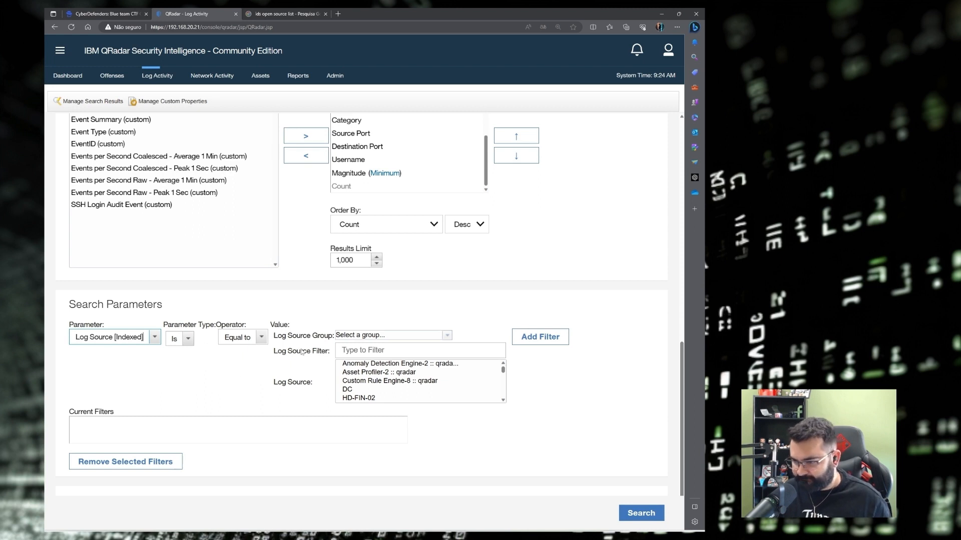
left_click(173, 342)
left_click(173, 342)
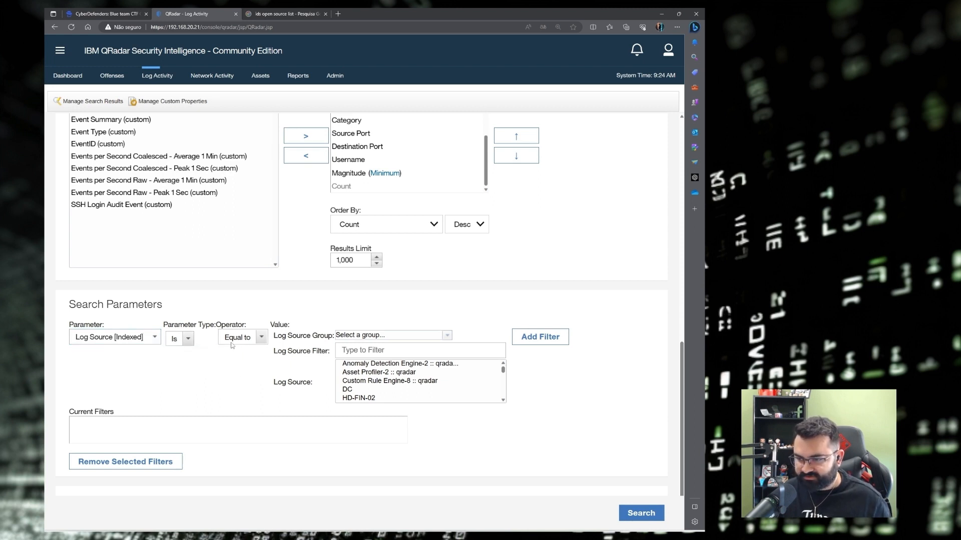
left_click(232, 344)
left_click(247, 388)
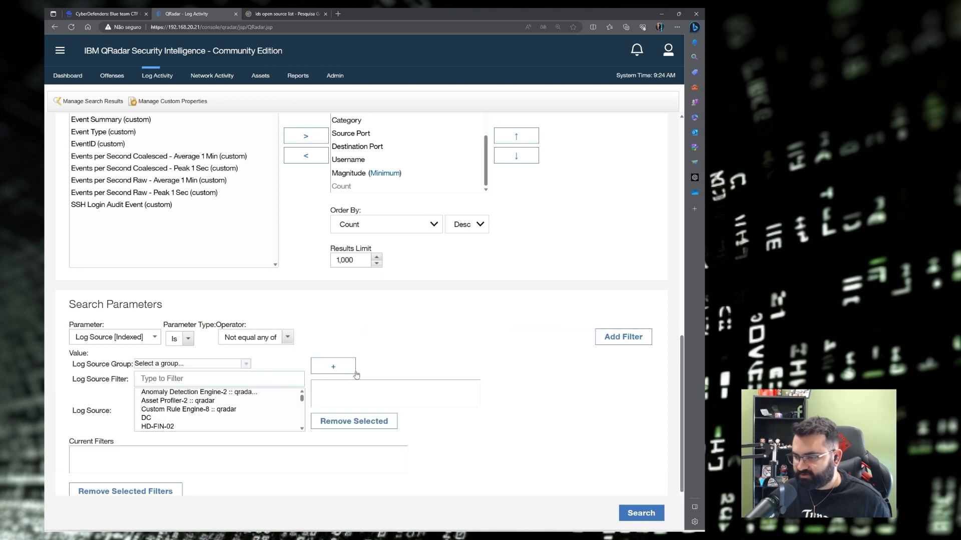
Exclude Zeek_HTTP, Zeek_conn and SO-Suricata log sources, add the filter and run the search.
left_click(184, 380)
type("zee")
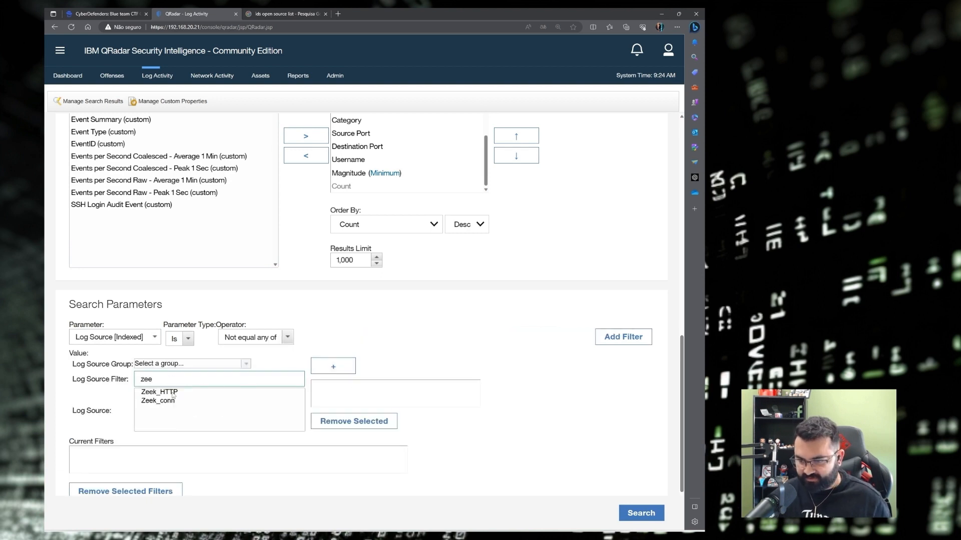
left_click(172, 394)
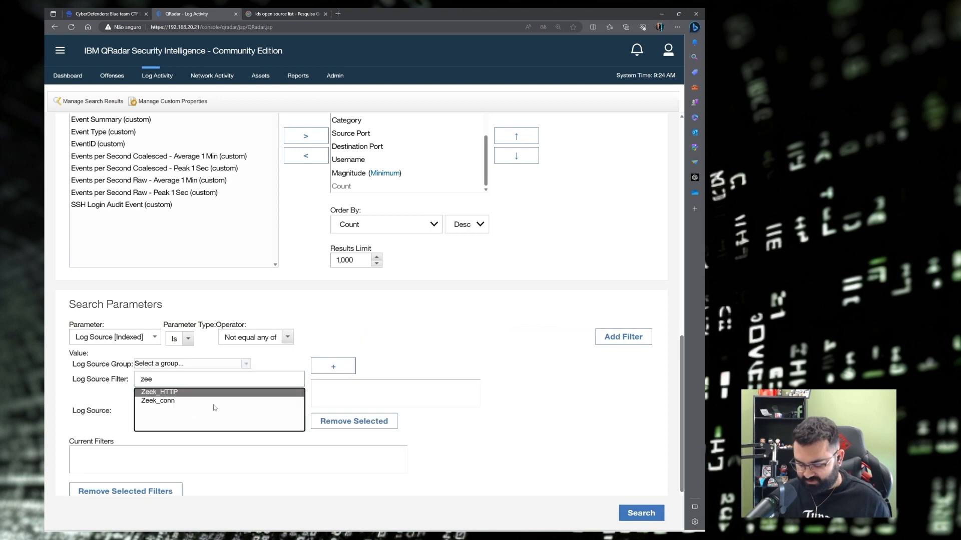
left_click(216, 401, "shift")
left_click(333, 366)
left_click_drag(180, 379, 101, 376)
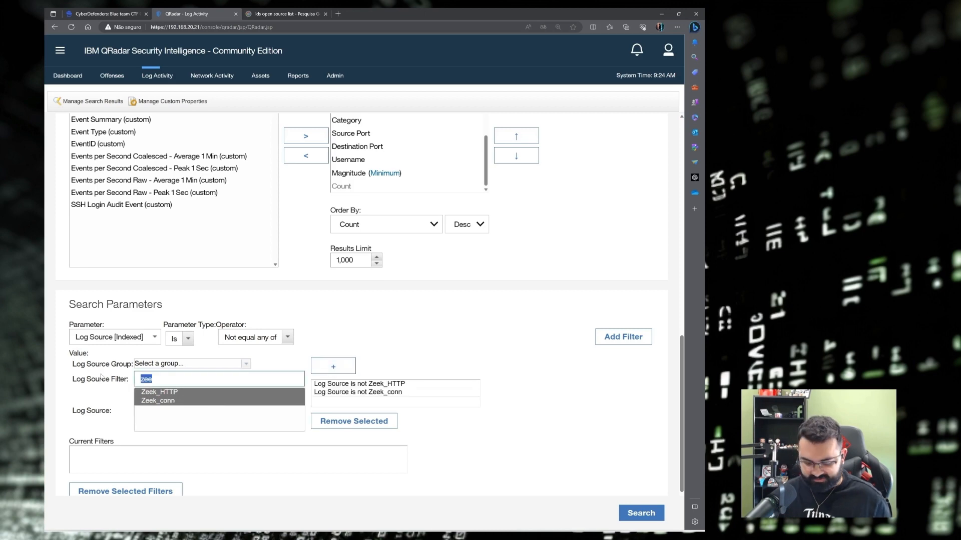
type("sur")
left_click(159, 392)
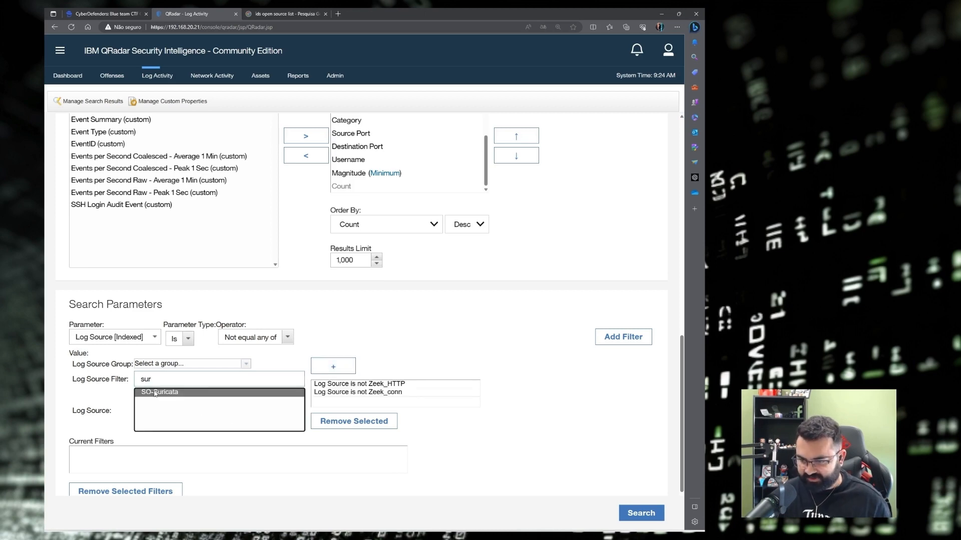
left_click(333, 367)
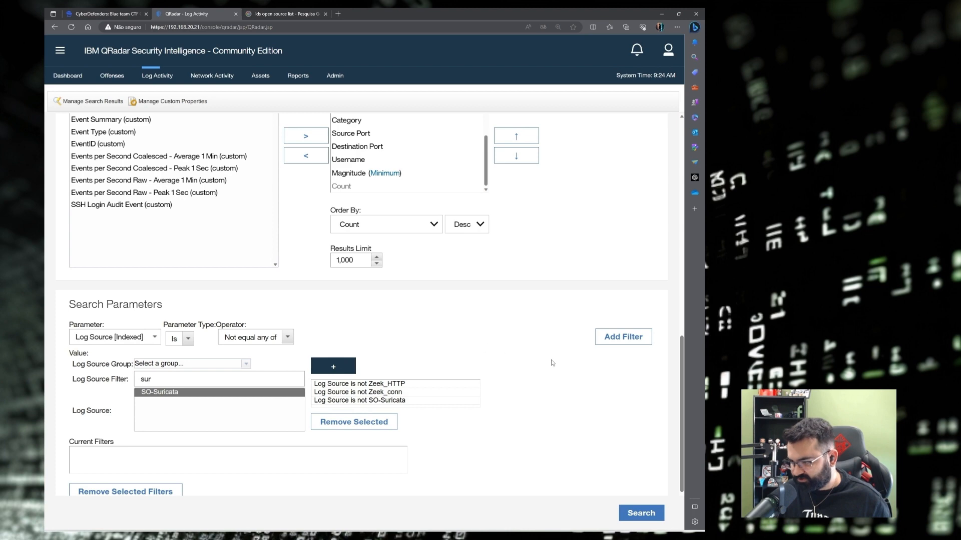
scroll(553, 363, "down", 1)
left_click(623, 274)
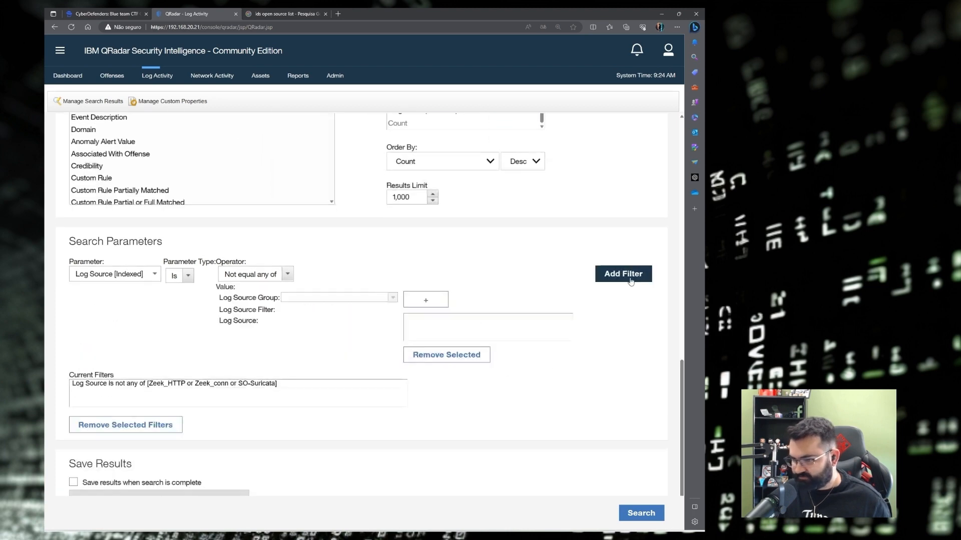
left_click(647, 513)
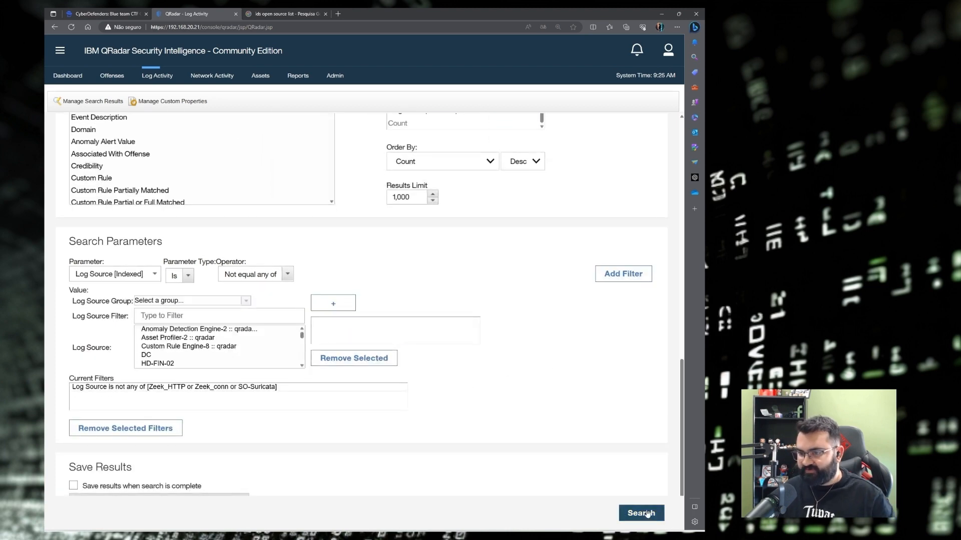
Sort the grouped results by Start Time and widen the Event Name, Start Time, Event Count and Log Source columns.
scroll(398, 373, "down", 3)
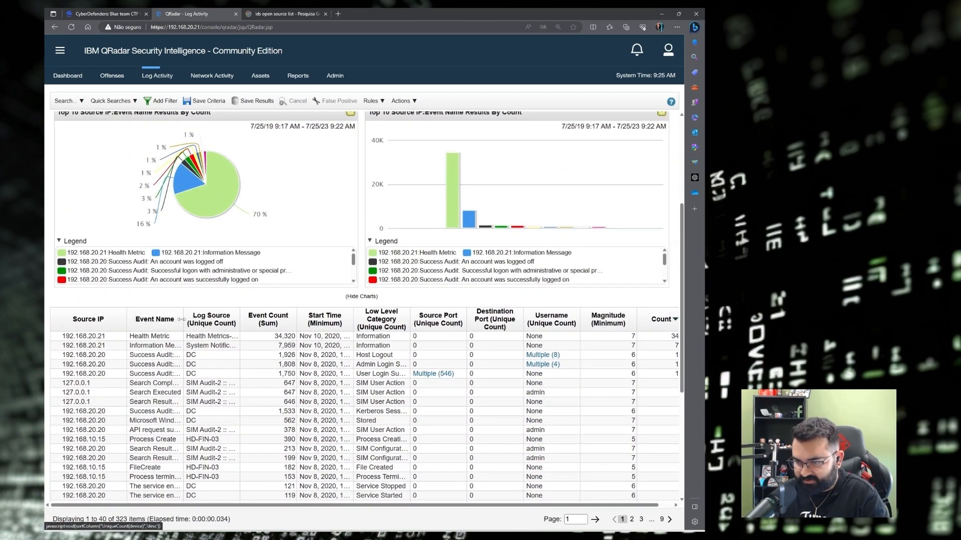
left_click_drag(181, 319, 226, 319)
left_click(370, 326)
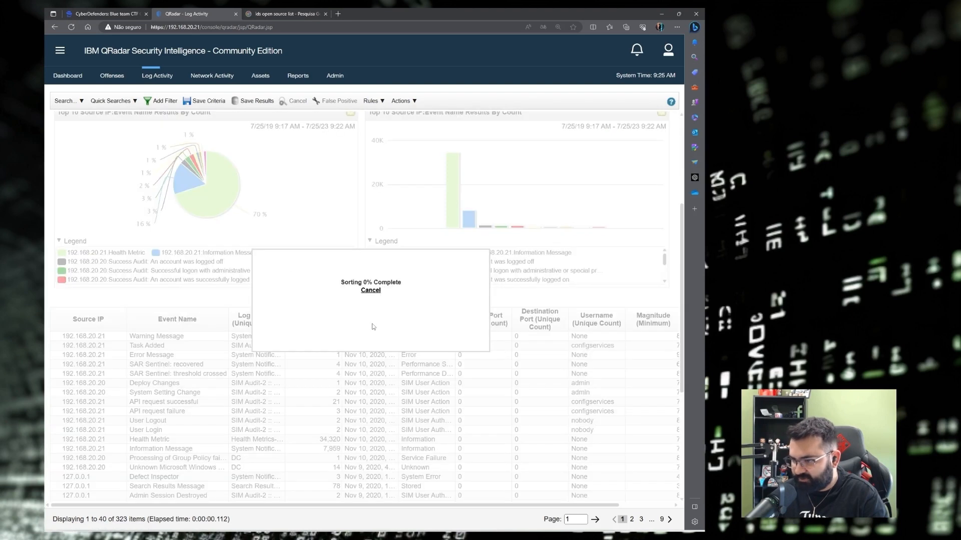
left_click_drag(399, 322, 478, 322)
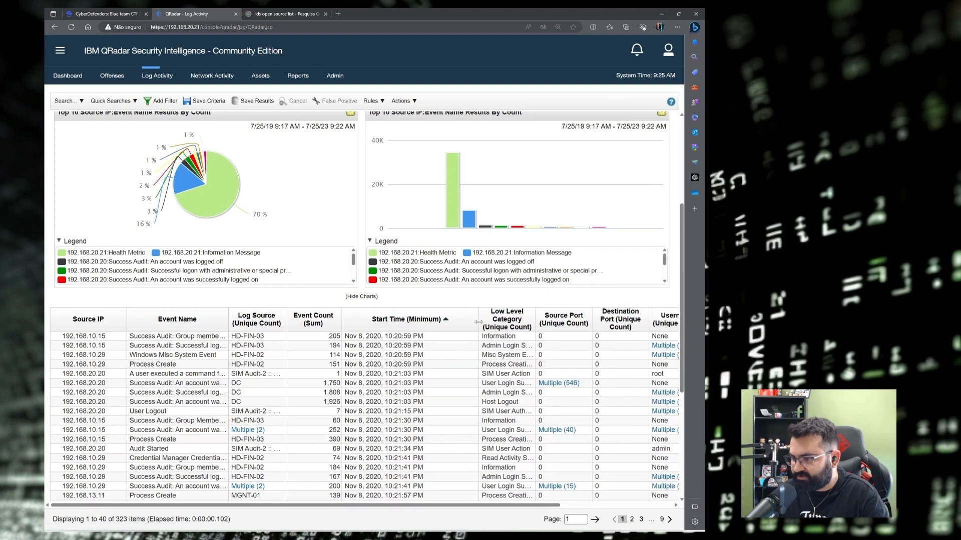
left_click_drag(341, 322, 376, 321)
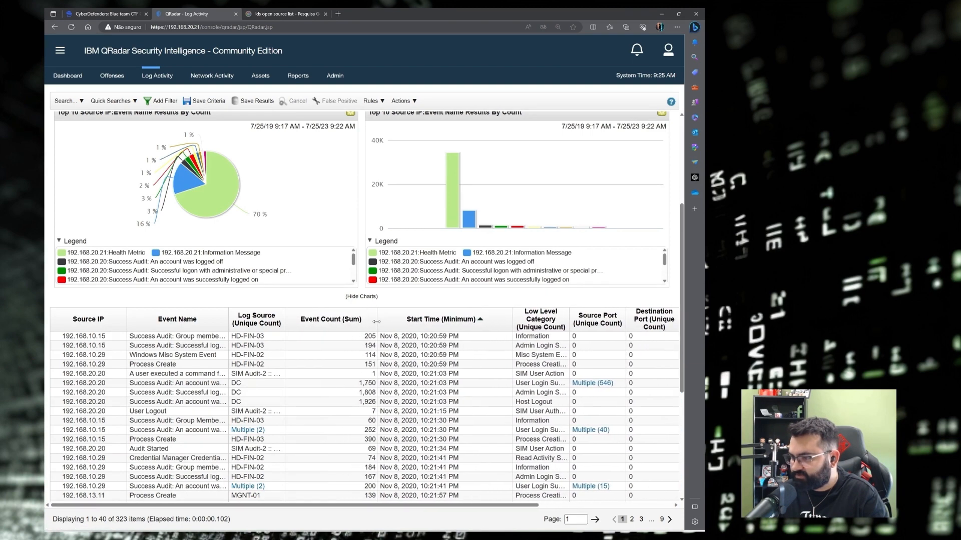
left_click_drag(284, 323, 324, 323)
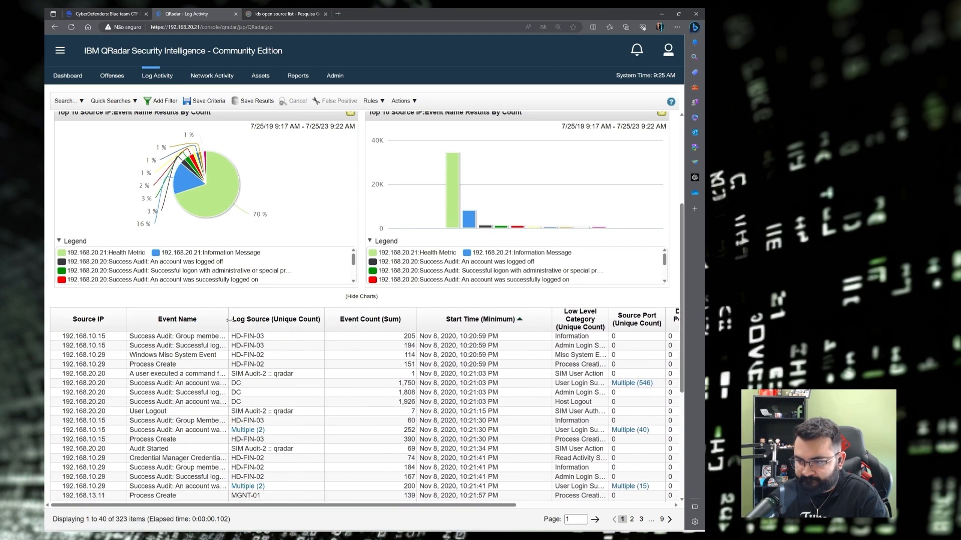
left_click_drag(228, 321, 365, 317)
Drill into the 192.168.10.15 'Successful logon with administrative or special privileges' row's events.
scroll(250, 325, "down", 1)
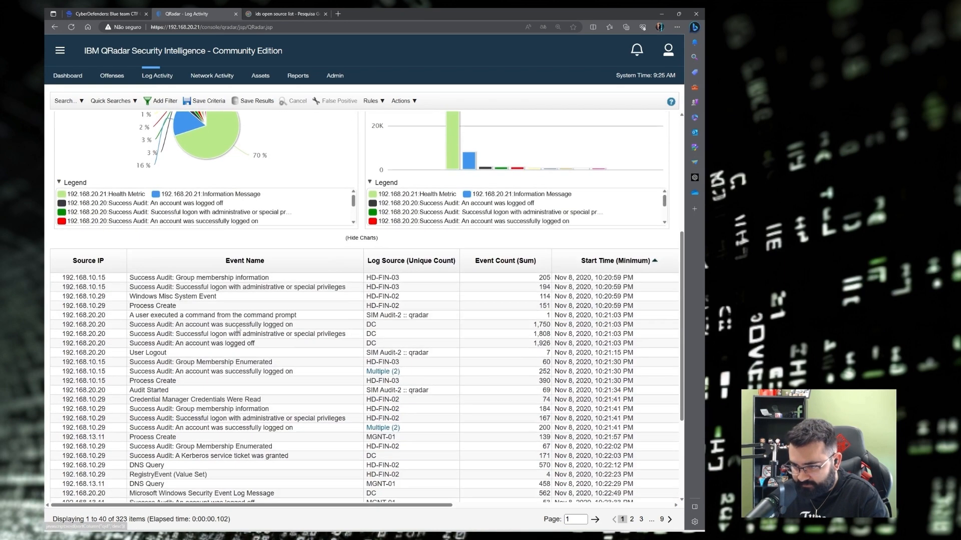
left_click(169, 289)
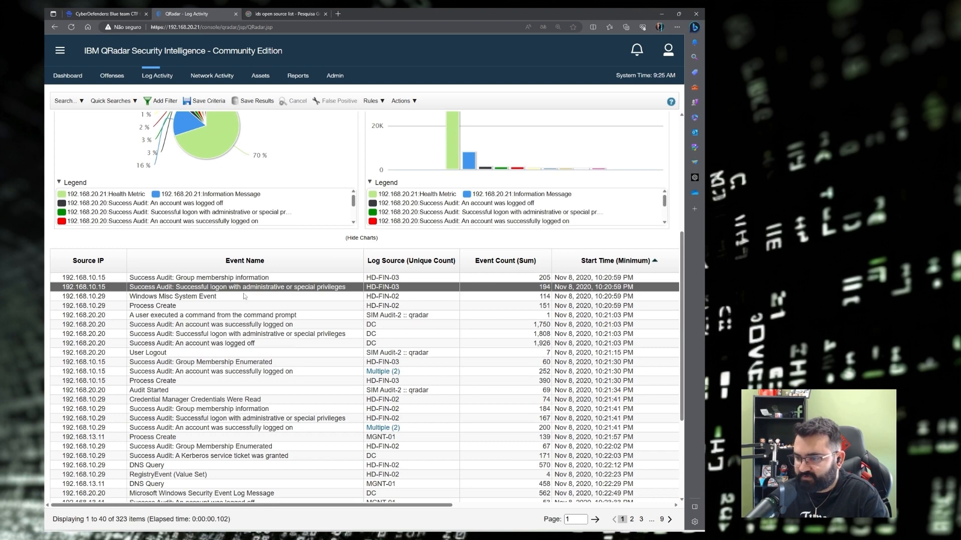
double_click(316, 286)
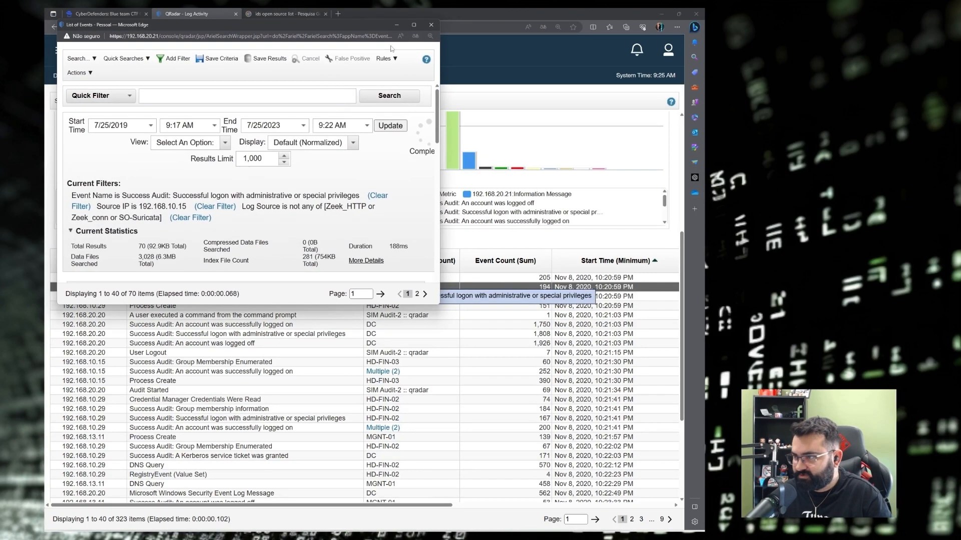
Maximize the event list and open the details of the 10:43:34 AM logon event.
left_click(413, 25)
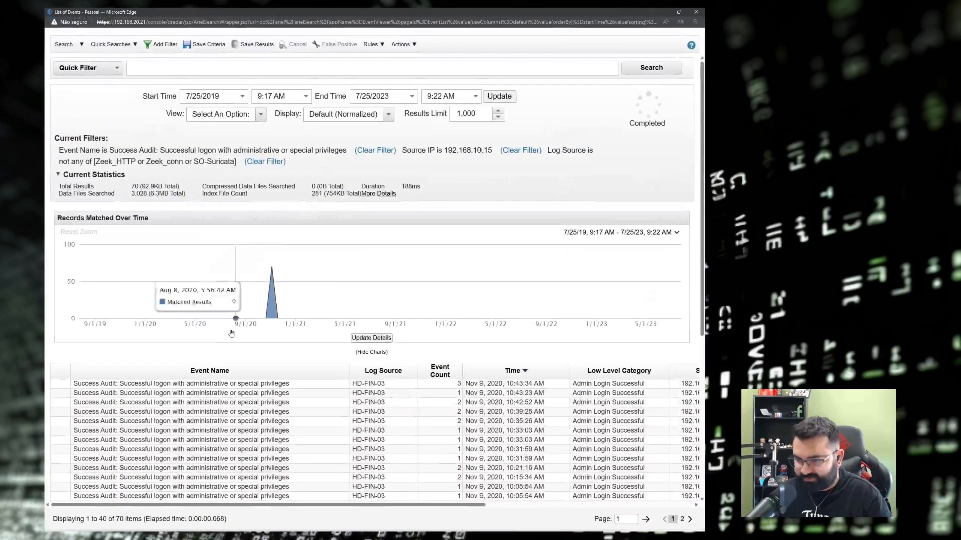
scroll(297, 355, "down", 5)
scroll(297, 355, "down", 2)
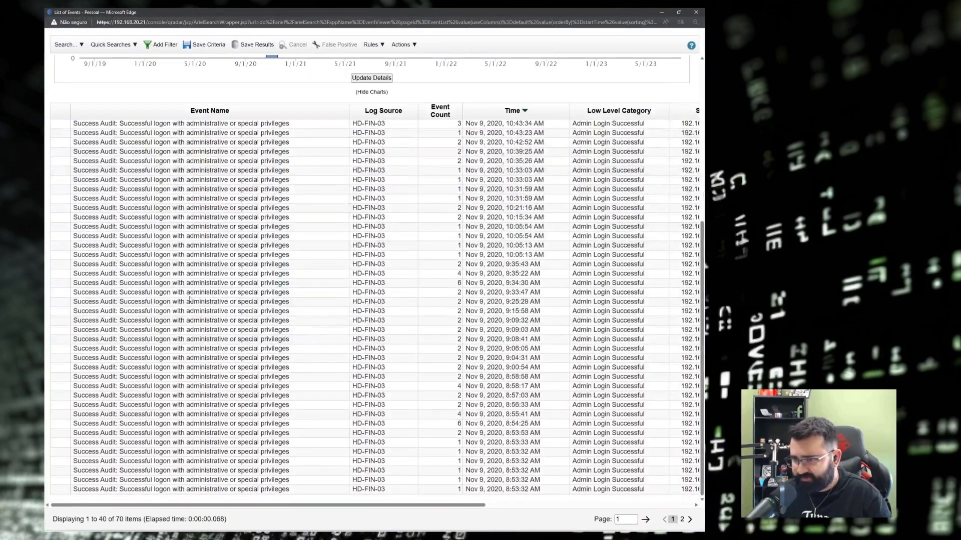
scroll(298, 350, "up", 3)
left_click(171, 193)
double_click(171, 195)
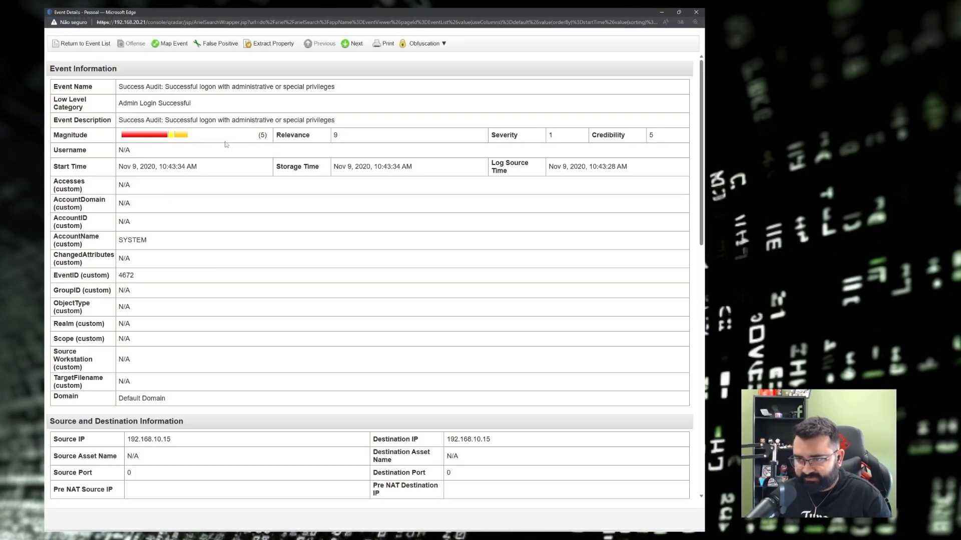
Highlight EventID 4672 and SeImpersonatePrivilege in the event's payload.
scroll(226, 145, "down", 9)
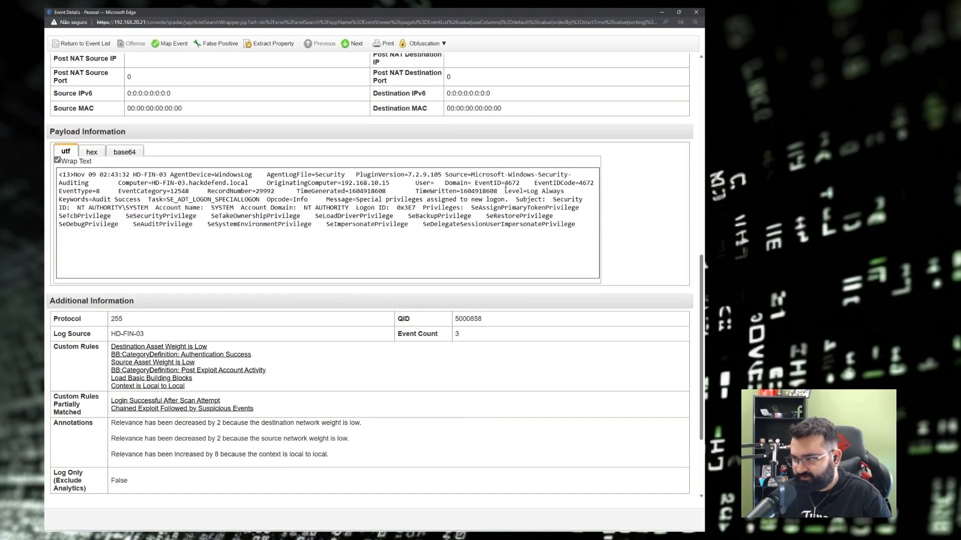
left_click_drag(505, 184, 513, 185)
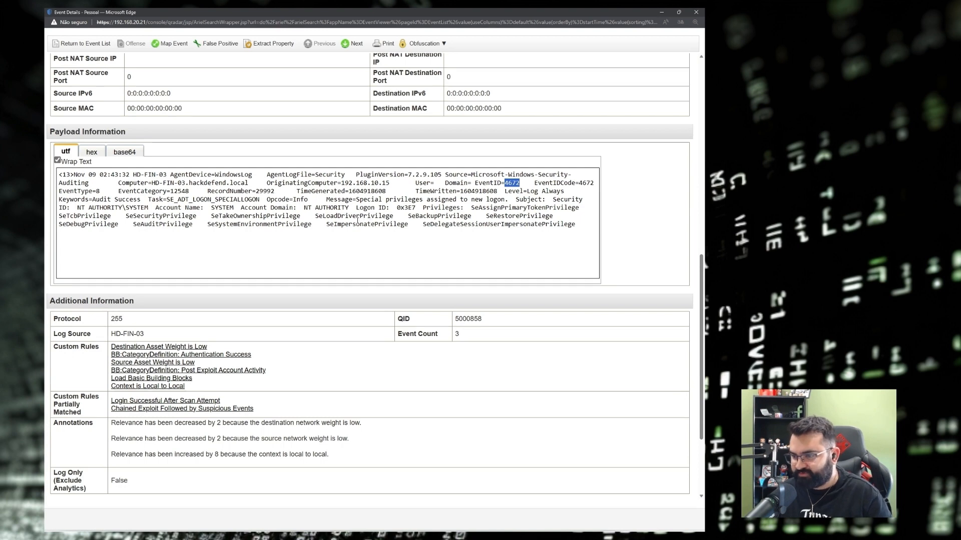
scroll(339, 212, "down", 1)
scroll(338, 218, "up", 1)
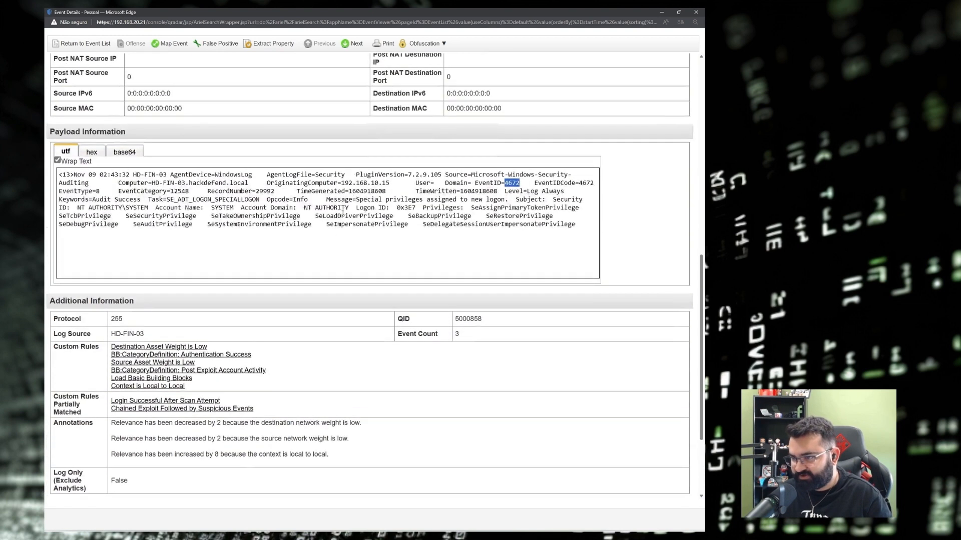
double_click(373, 226)
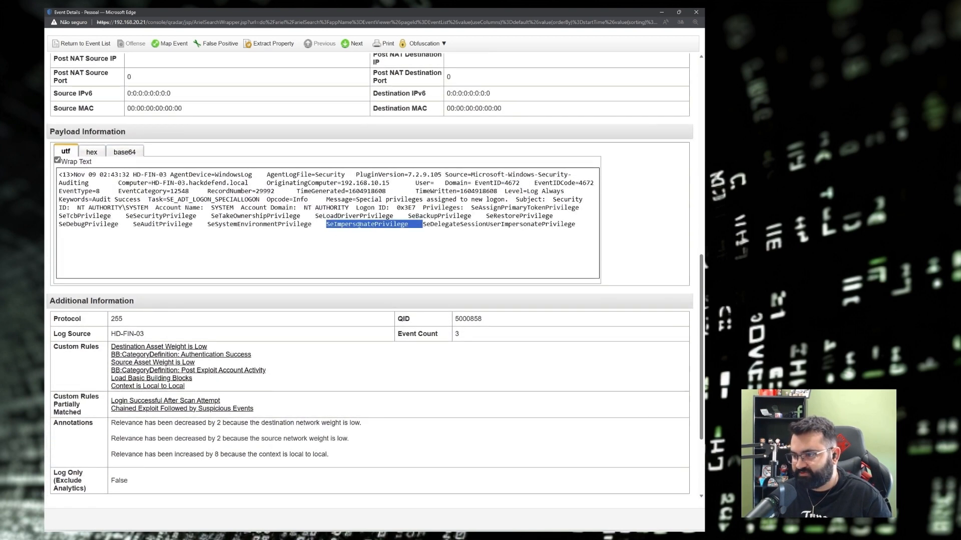
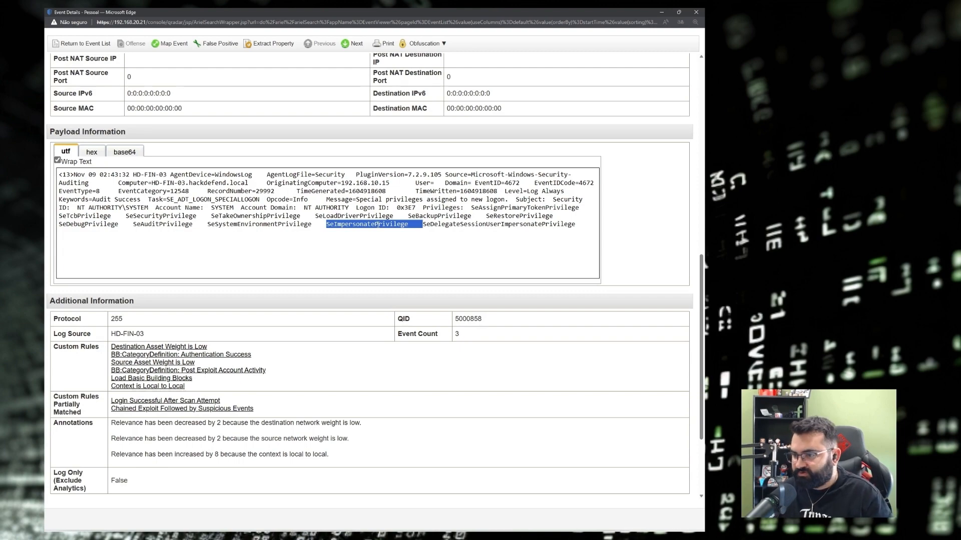
Close the Event Details popup of the EventID 4672 special-privileges logon event.
scroll(400, 240, "up", 8)
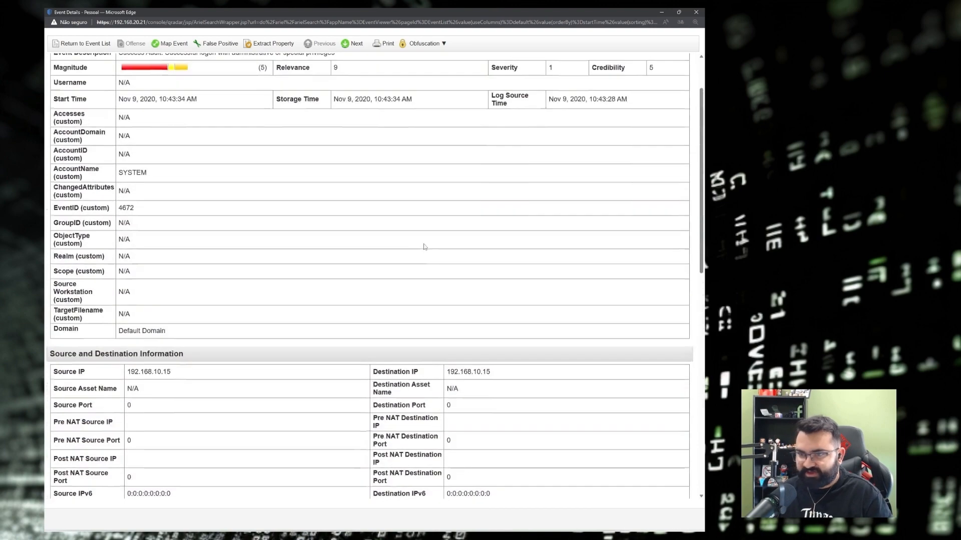
left_click(695, 12)
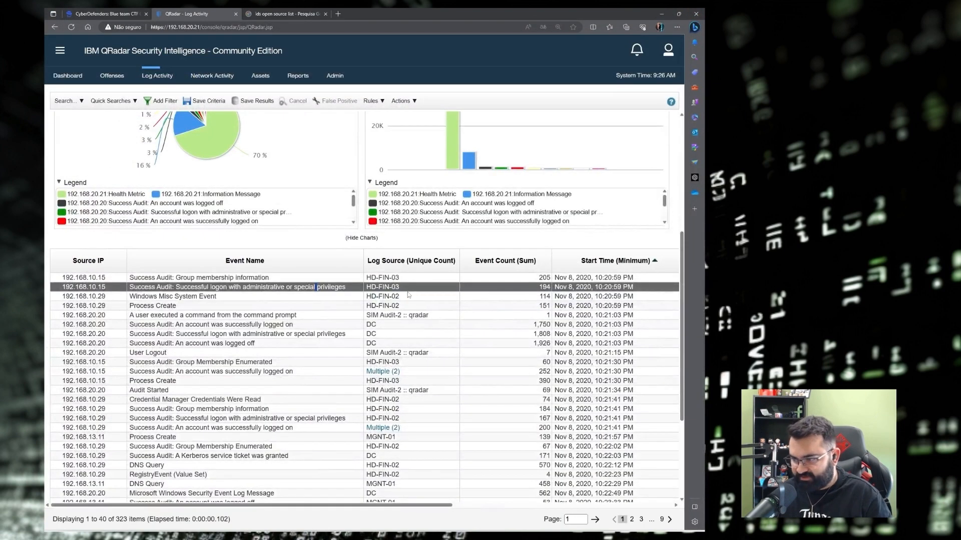
Copy HD-FIN-03 and search for it under the expanded Q8 on CyberDefenders.
left_click_drag(403, 291, 367, 291)
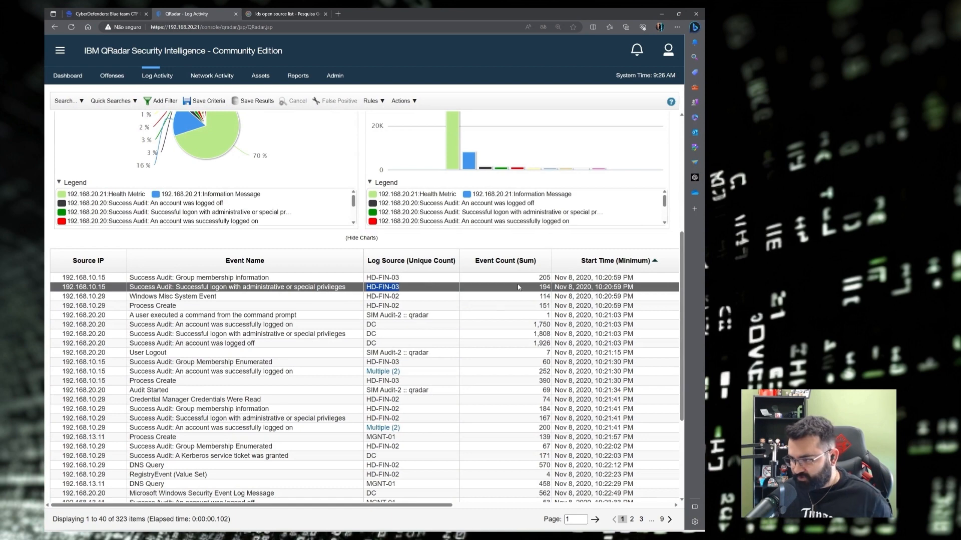
left_click(409, 290)
left_click_drag(416, 290, 368, 291)
key("ctrl+c")
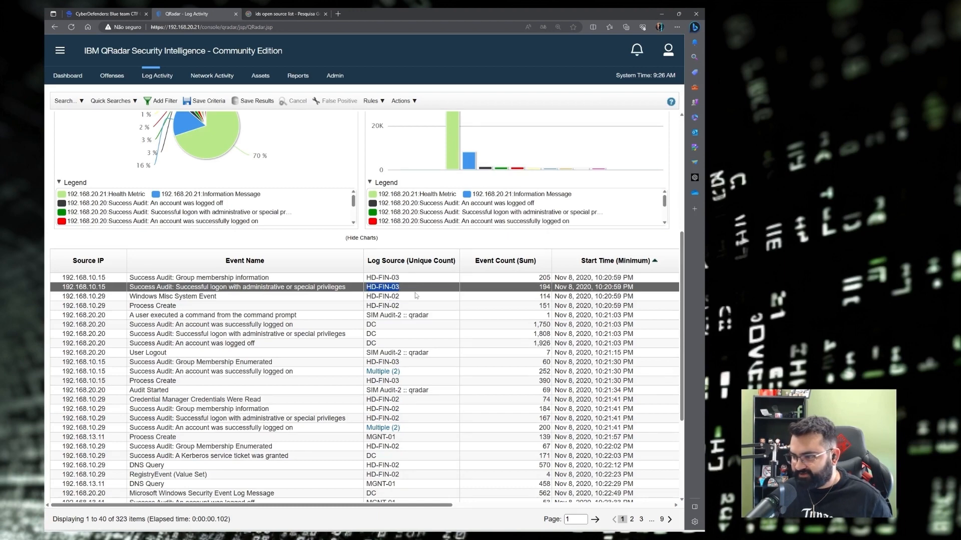
left_click(84, 11)
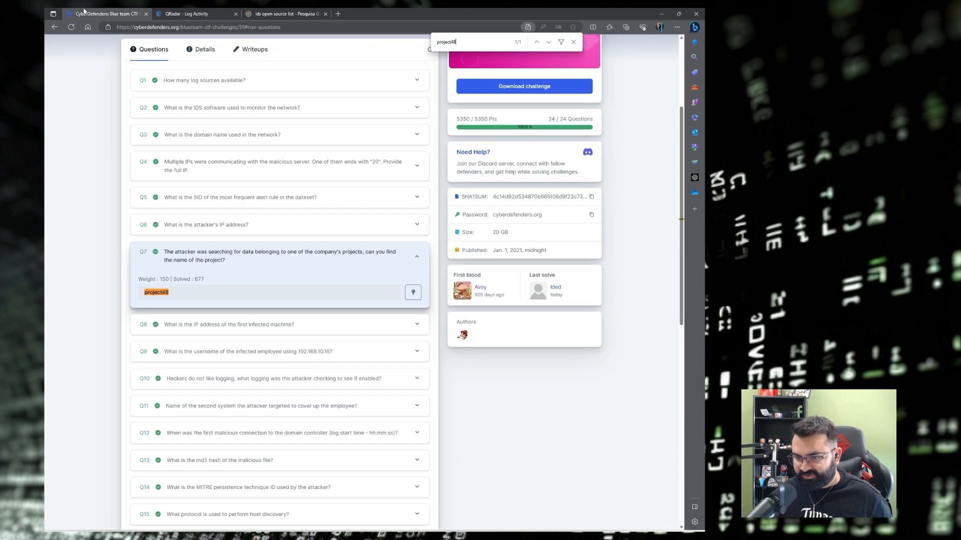
left_click(191, 326)
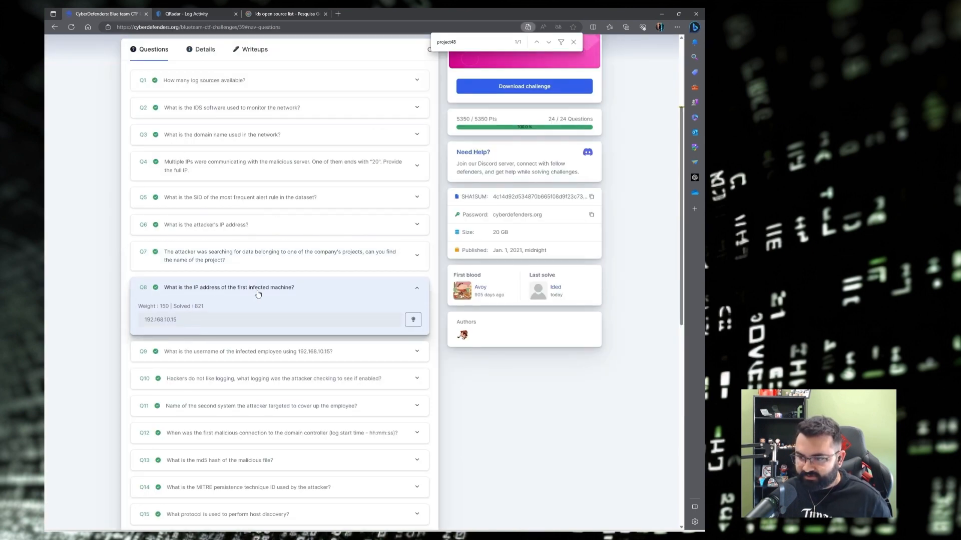
key("ctrl+f")
key("ctrl+v")
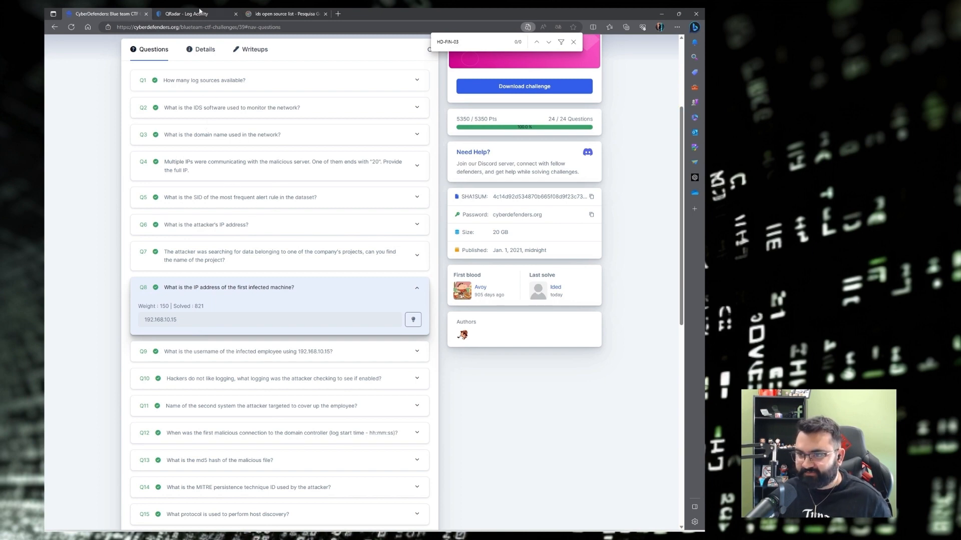
Copy source IP 192.168.10.15, confirm it on the challenge page, then go to Obsidian.
left_click(207, 14)
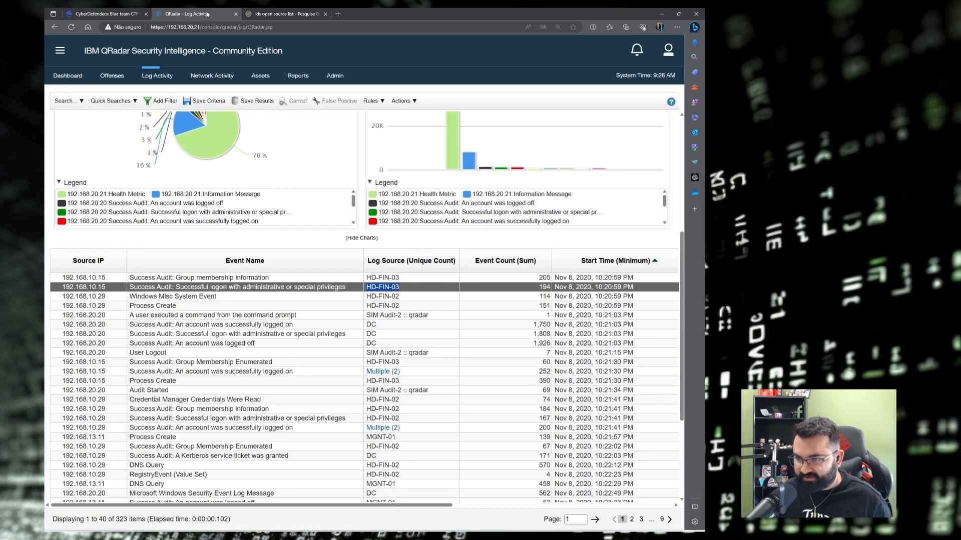
left_click_drag(105, 290, 63, 295)
key("ctrl+c")
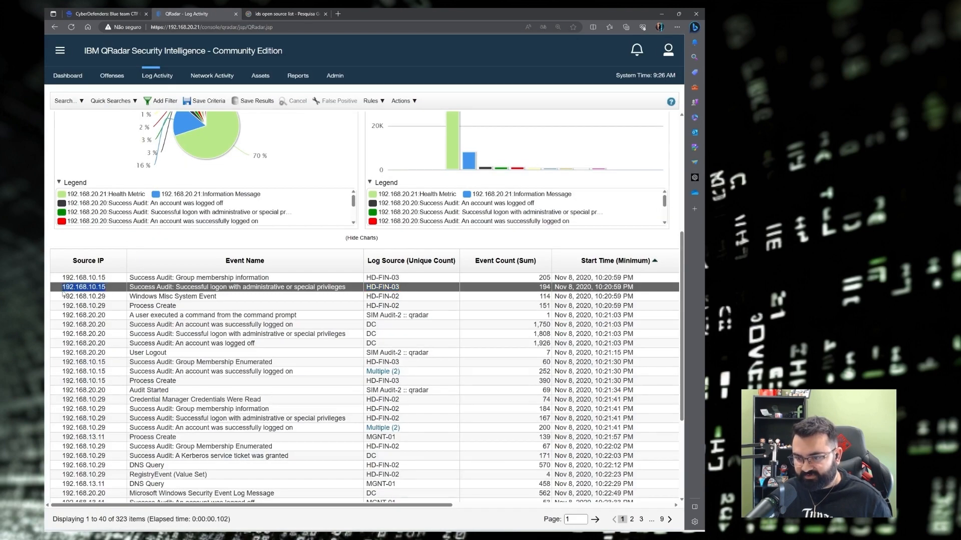
left_click(126, 14)
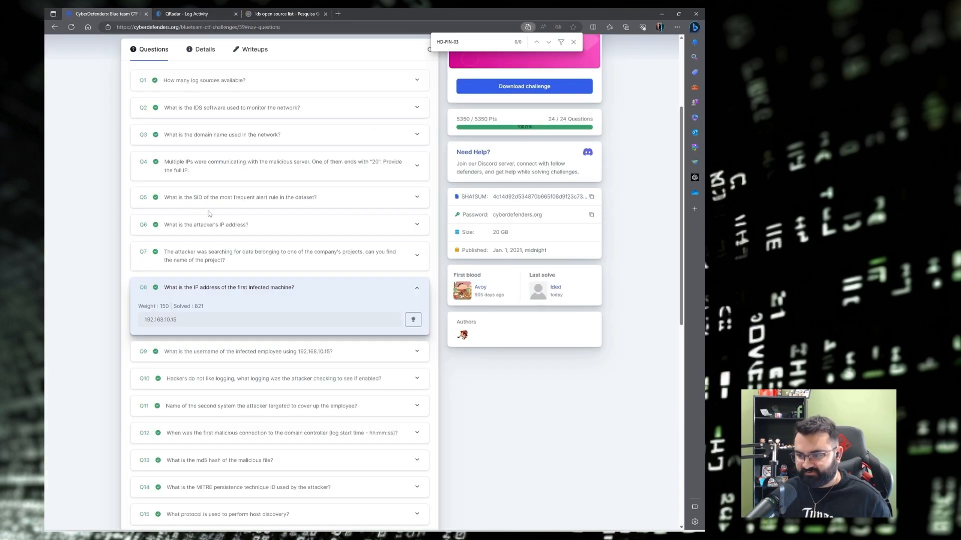
key("ctrl+f")
key("ctrl+v")
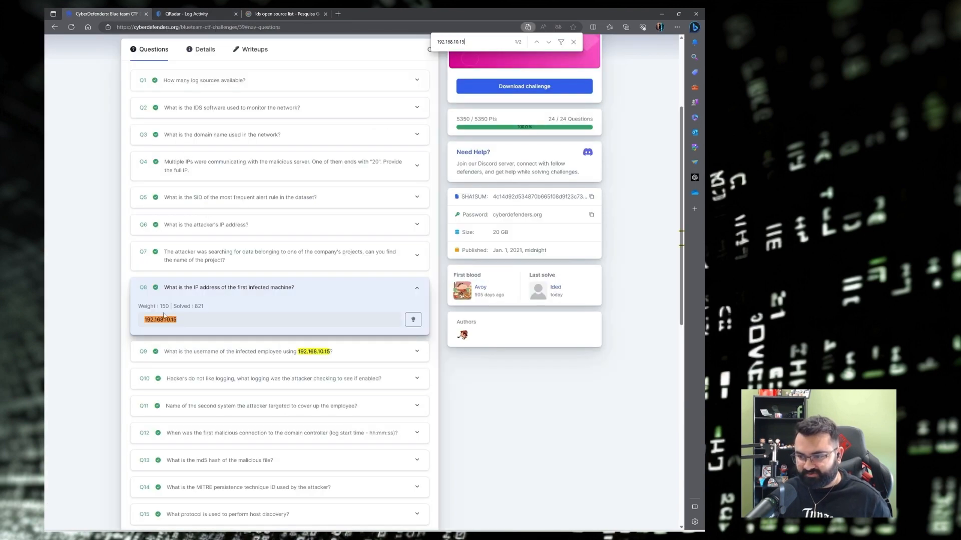
left_click(214, 12)
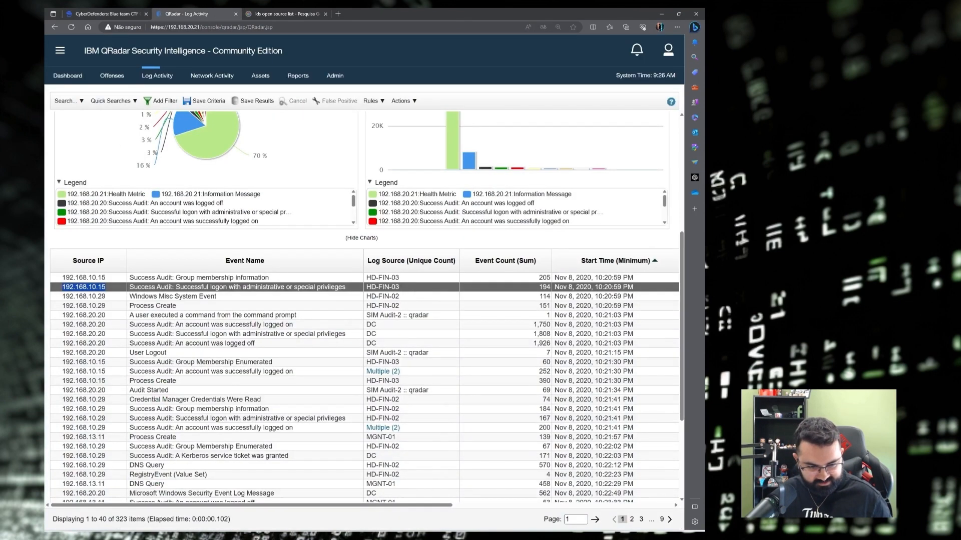
key("alt+Tab")
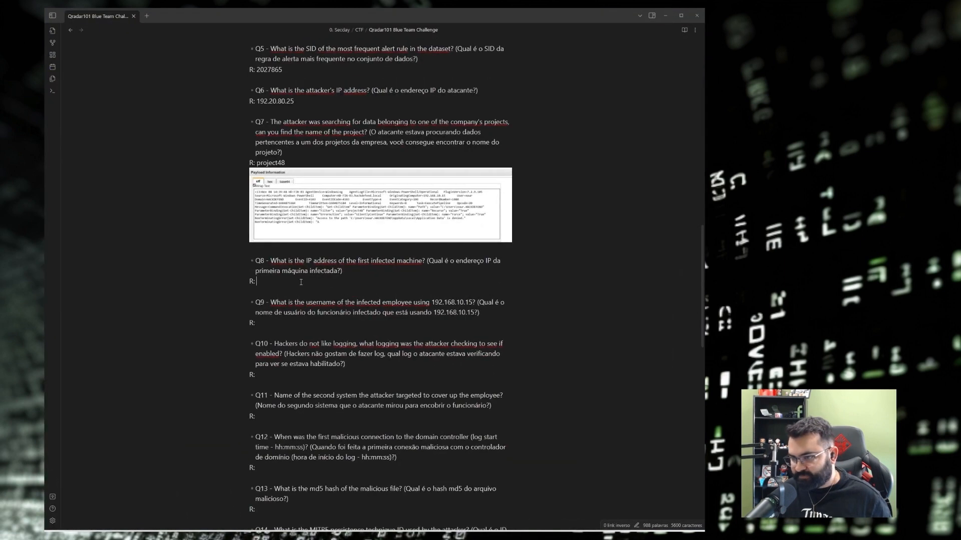
Record Q8's answer in the notes as '192.168.10.15 (HD-FIN-03)'.
key("ctrl+v")
key("alt+Tab")
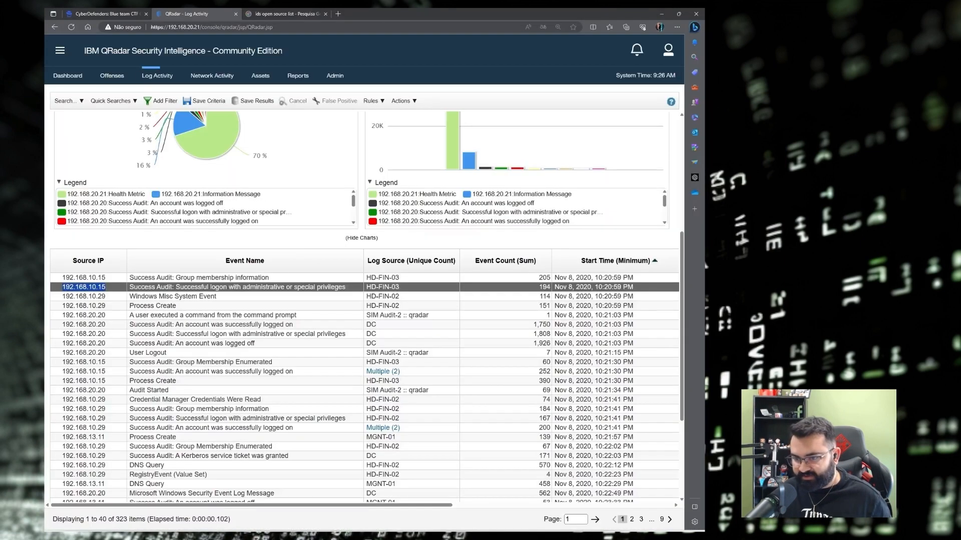
left_click_drag(406, 291, 369, 293)
key("ctrl+c")
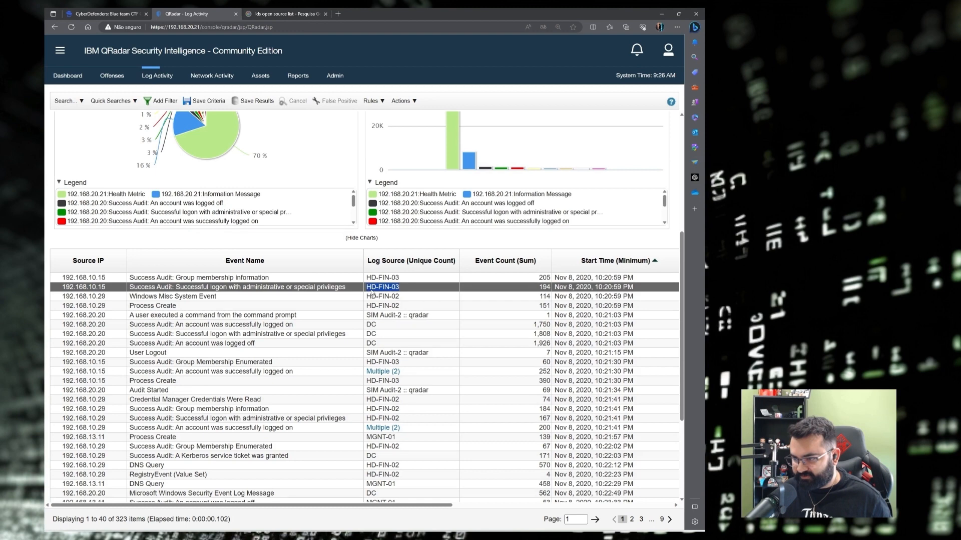
key("alt+Tab")
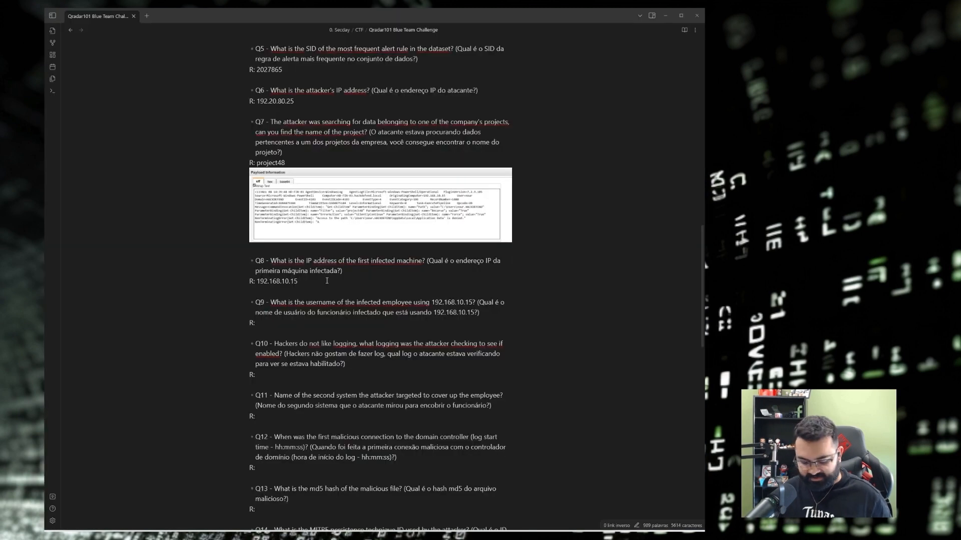
left_click(327, 281)
type("(")
key("ctrl+v")
type(")")
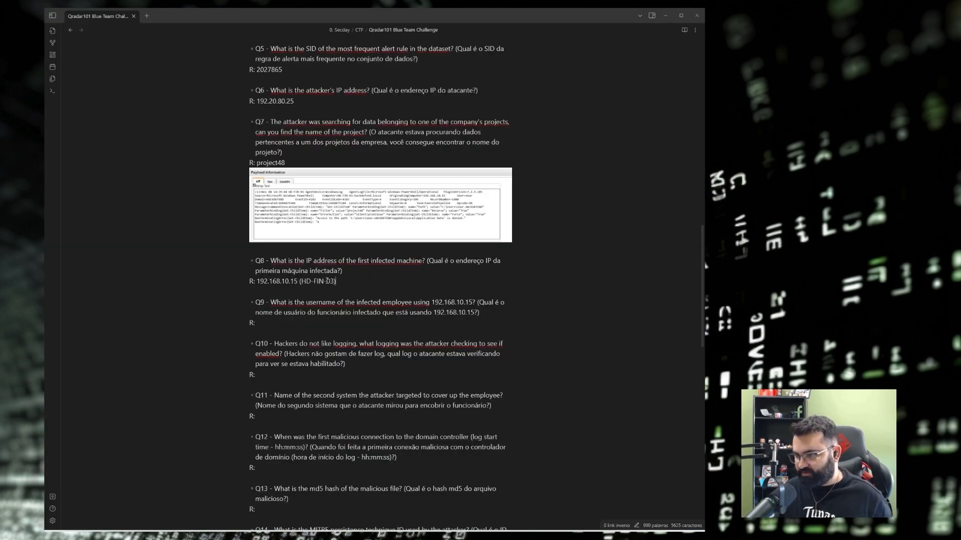
Select the IP address in Q9's question, then return to QRadar.
scroll(288, 309, "down", 1)
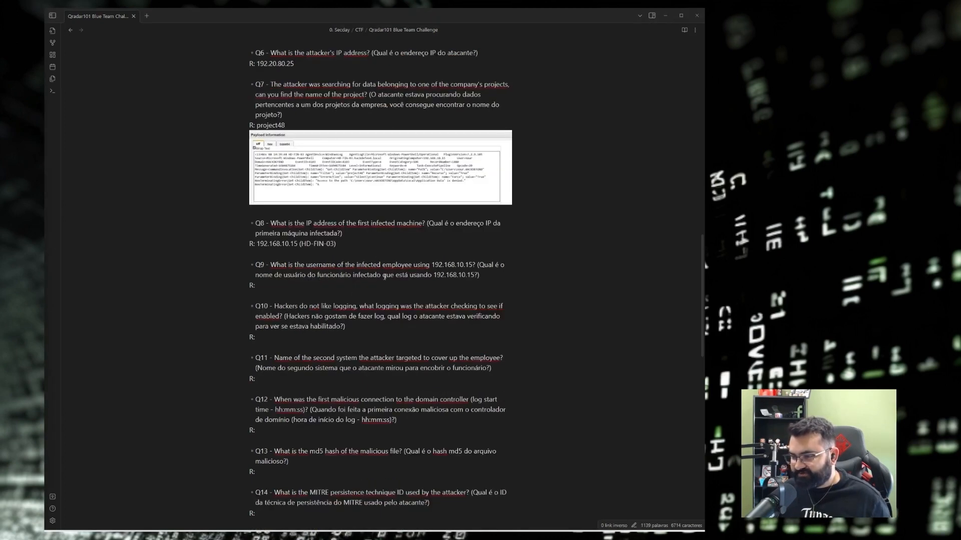
left_click(434, 276)
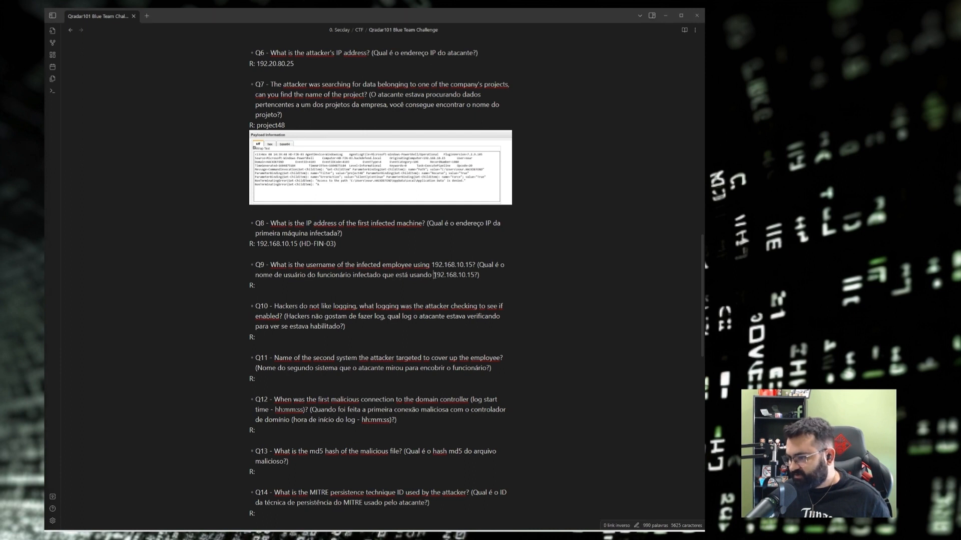
left_click_drag(444, 275, 467, 275)
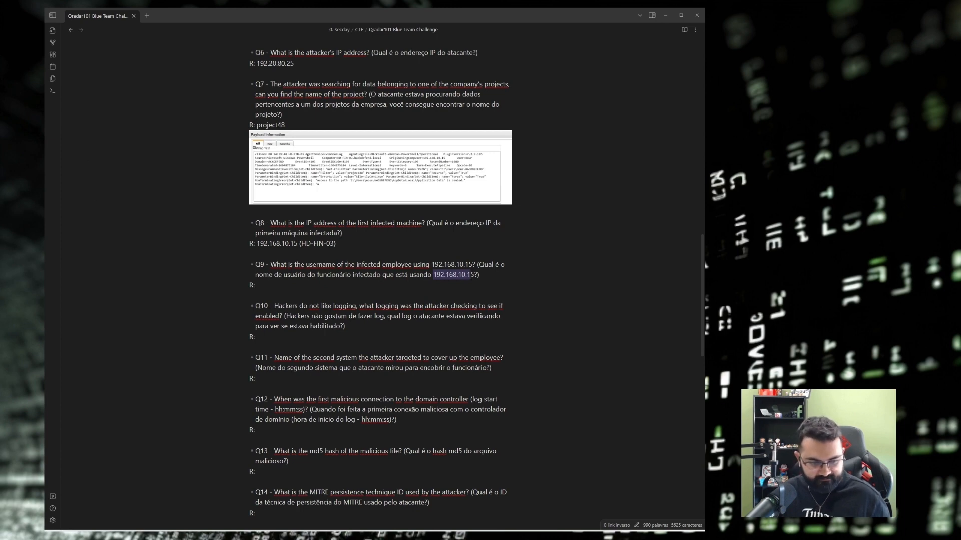
key("alt+Tab")
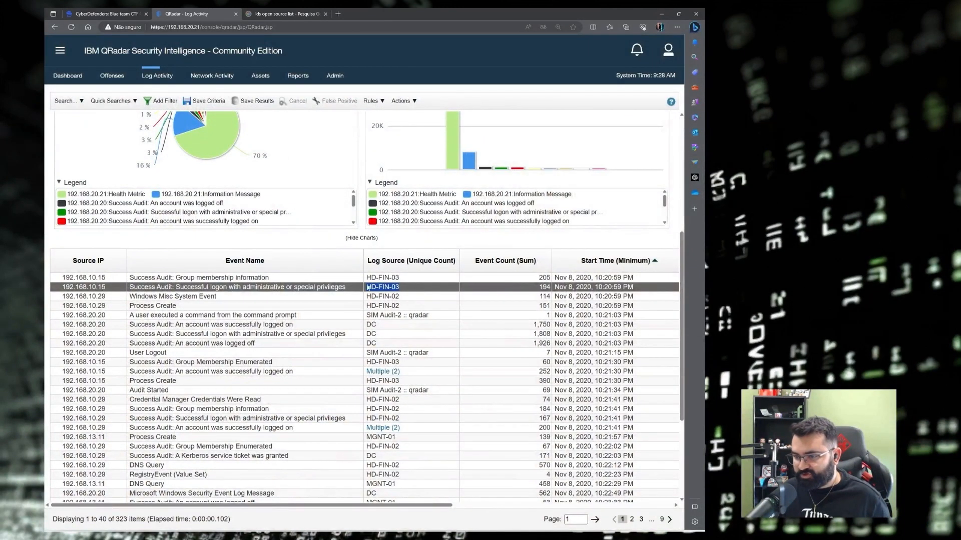
Filter the QRadar events to log source HD-FIN-03.
scroll(393, 308, "up", 4)
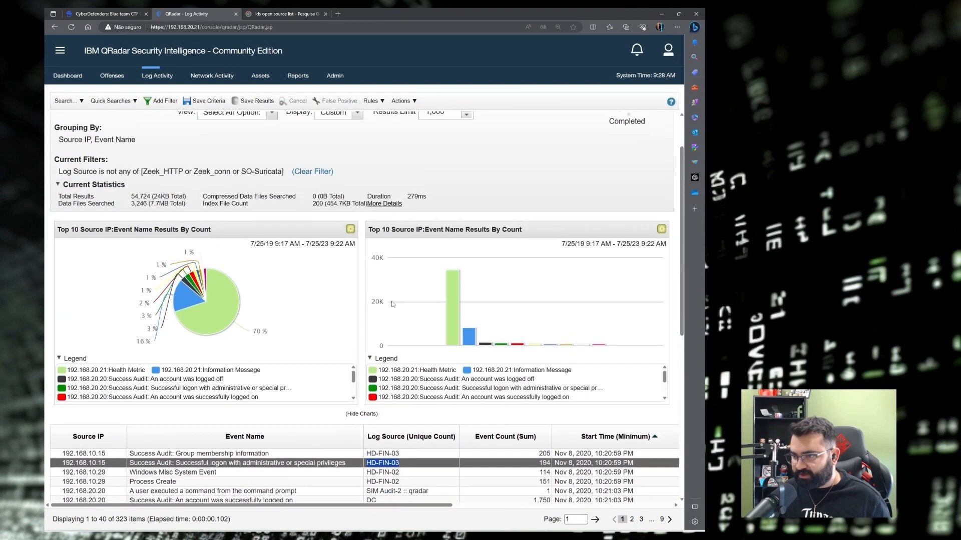
scroll(393, 303, "down", 3)
right_click(396, 289)
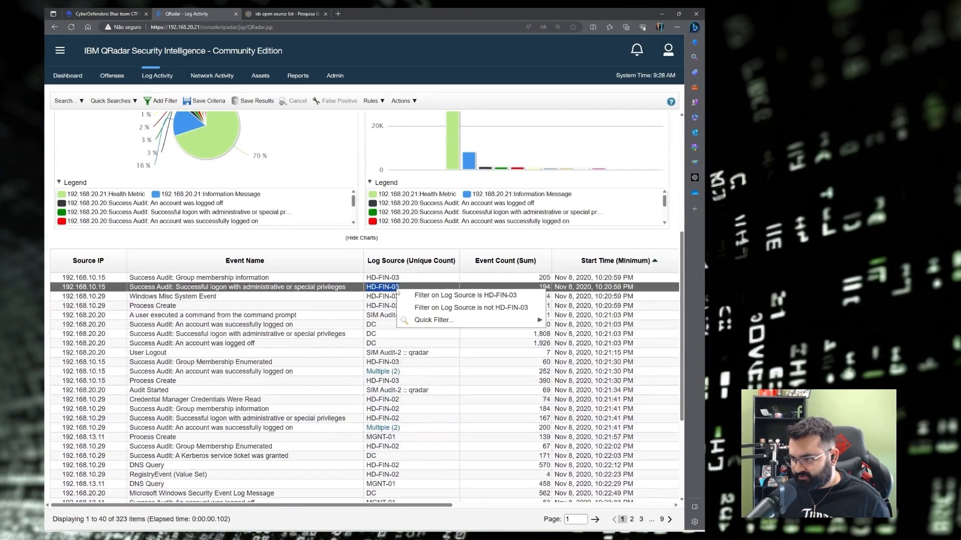
left_click(480, 299)
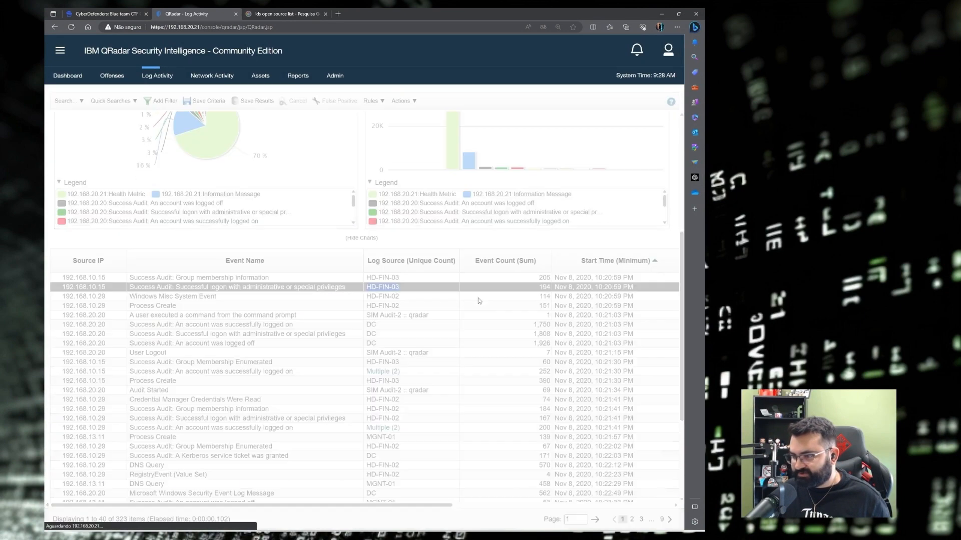
Add an 'EventID (custom) is any of 4624' filter in Edit Search.
scroll(283, 247, "down", 5)
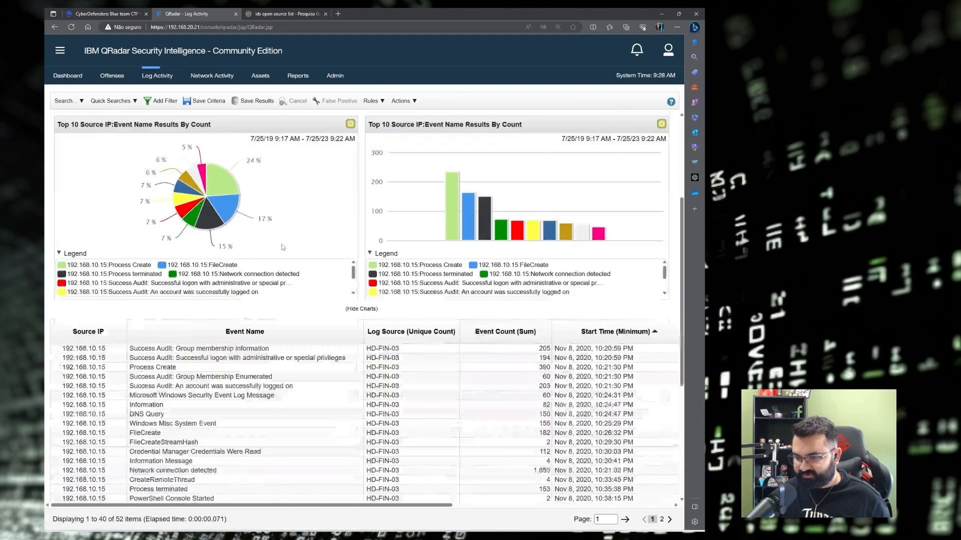
scroll(283, 247, "up", 5)
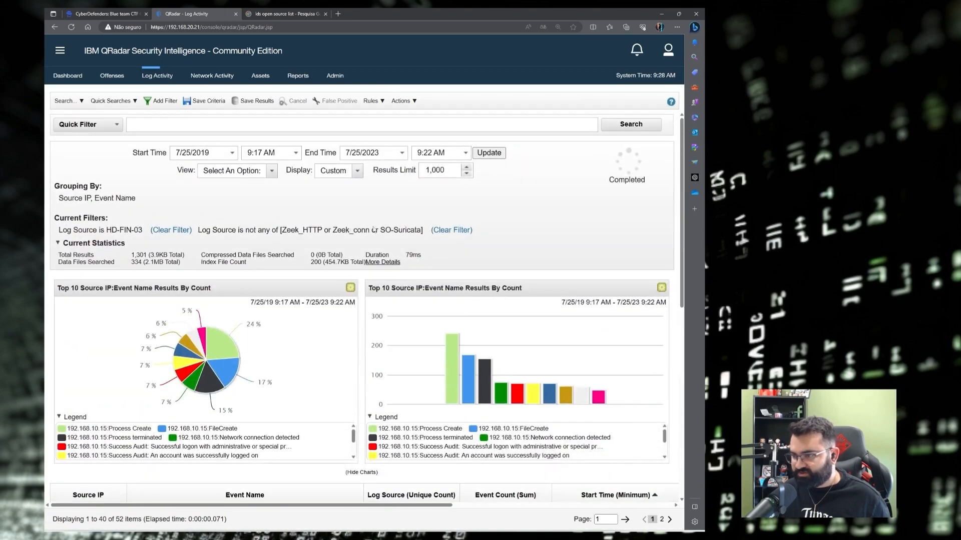
left_click(70, 100)
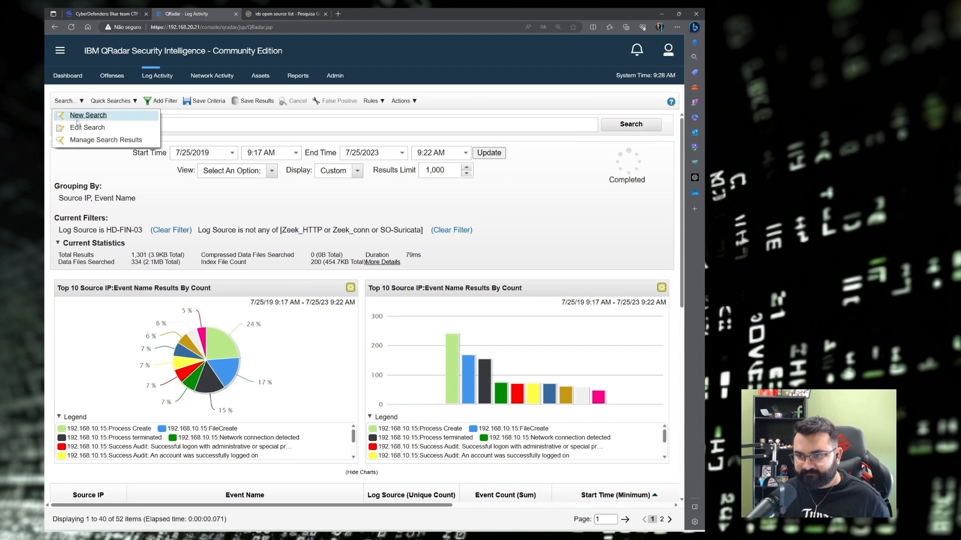
left_click(80, 128)
scroll(363, 269, "down", 10)
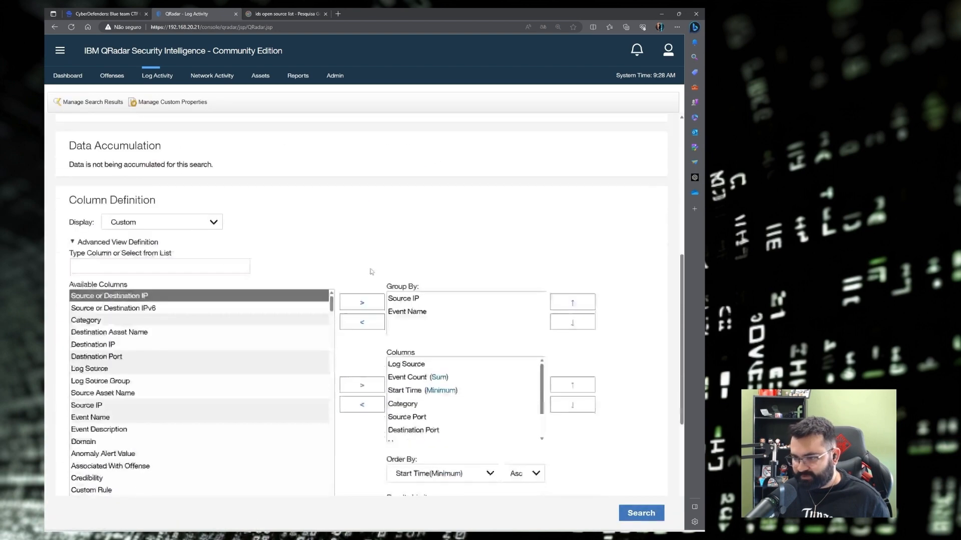
left_click(112, 338)
type("e")
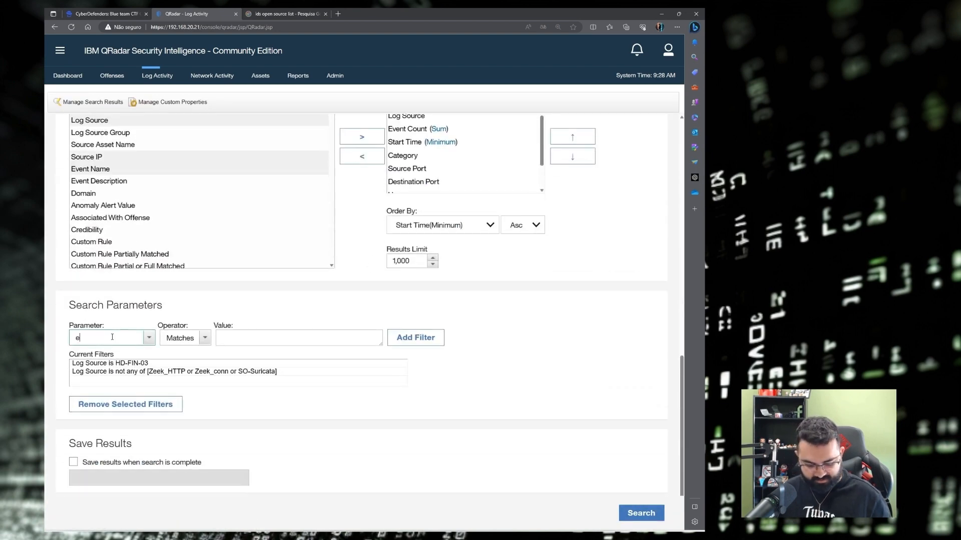
type("ventid")
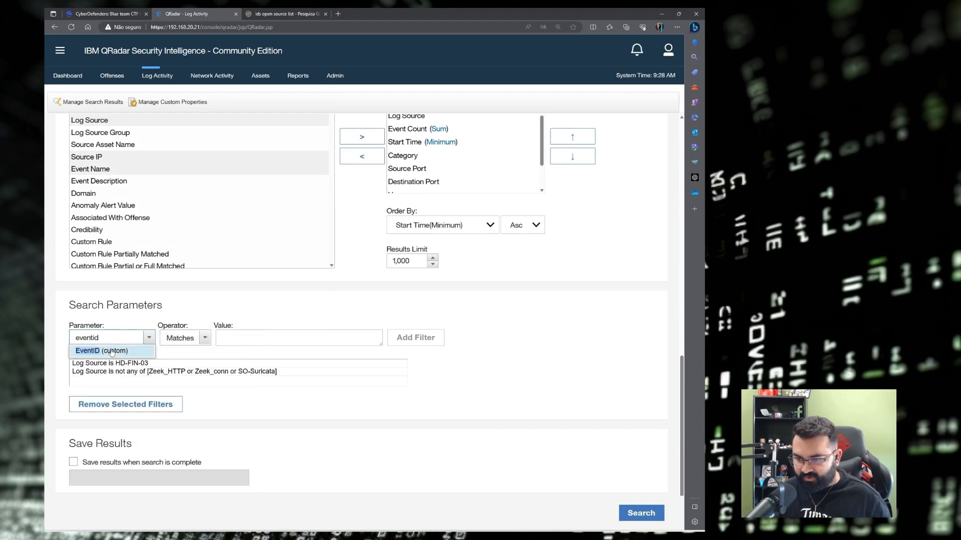
left_click(125, 352)
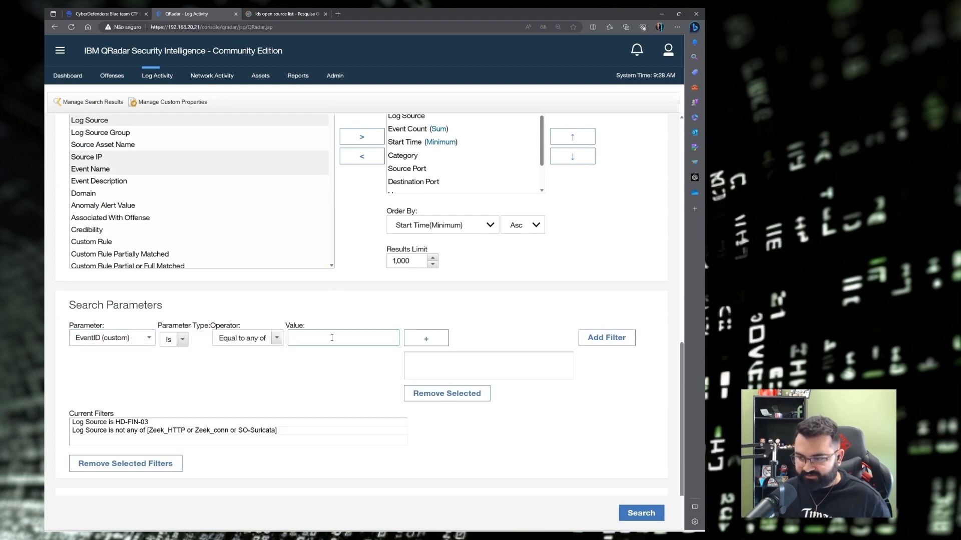
type("46")
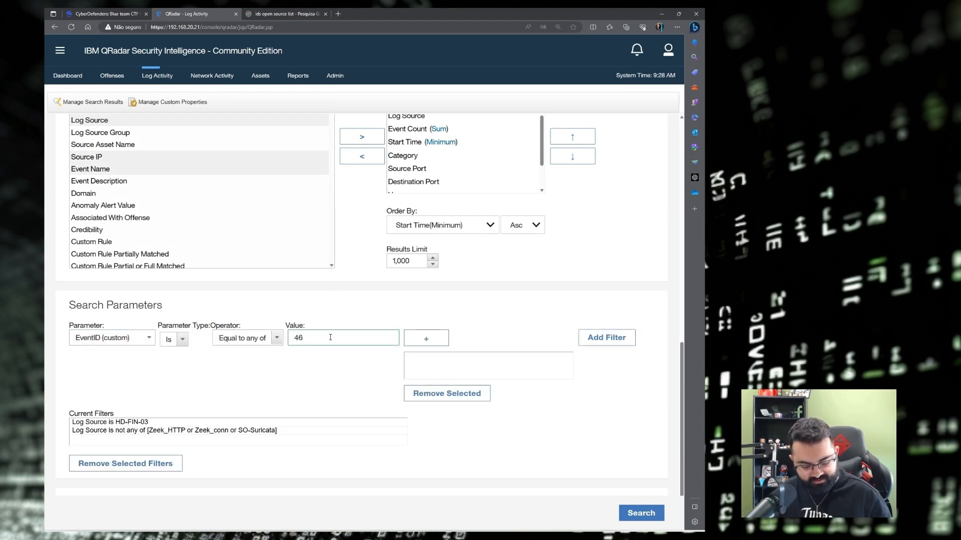
type("24")
left_click(591, 337)
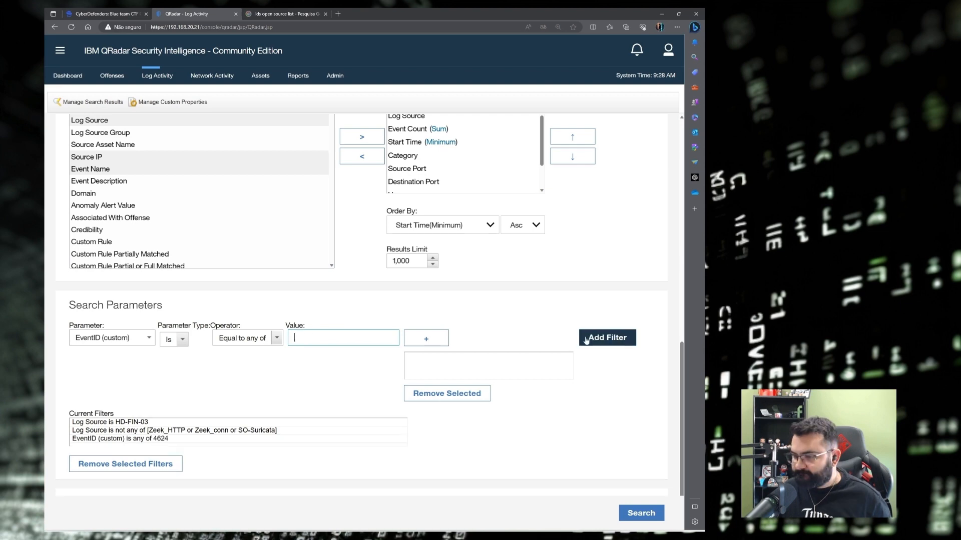
Move Username from the displayed columns into Group By and run the search.
scroll(215, 388, "up", 1)
scroll(214, 385, "up", 7)
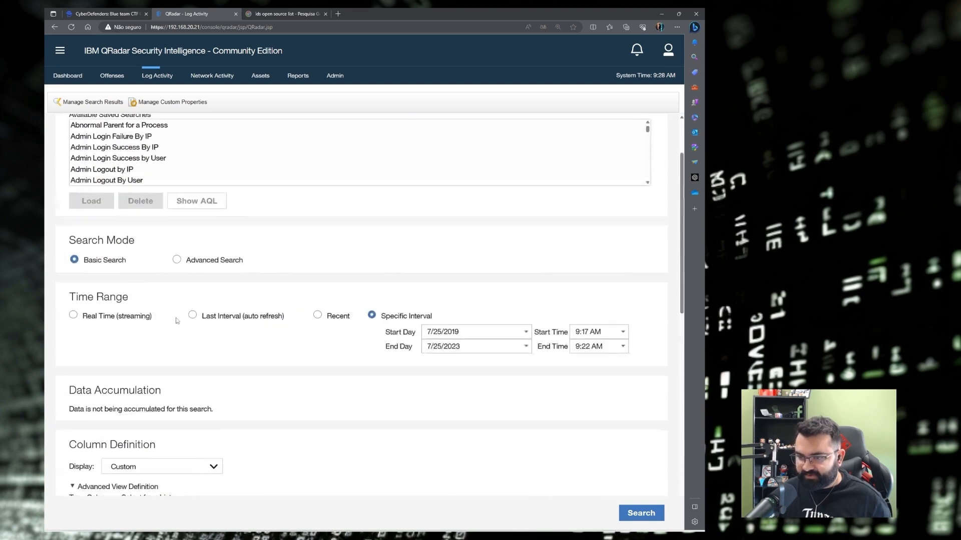
scroll(135, 212, "down", 4)
left_click(105, 269)
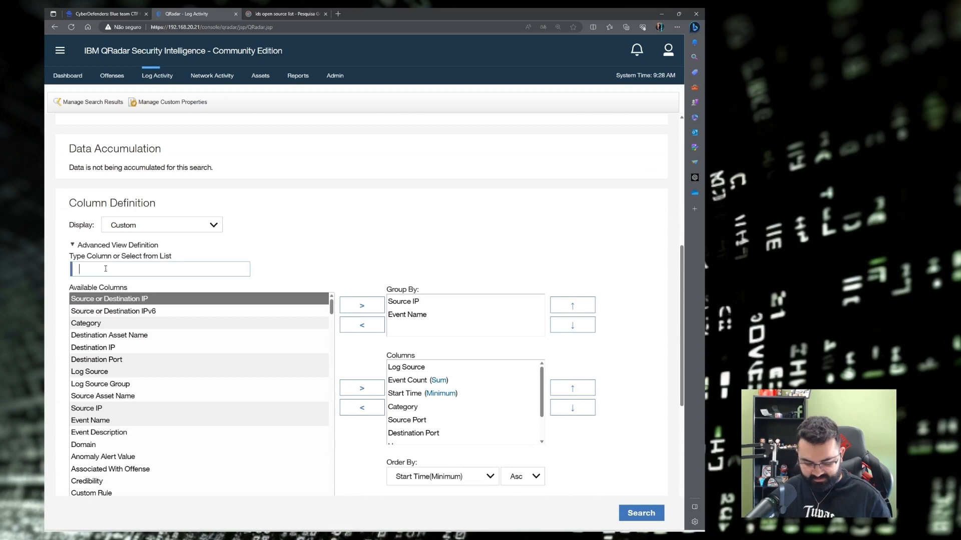
type("user")
left_click(86, 315)
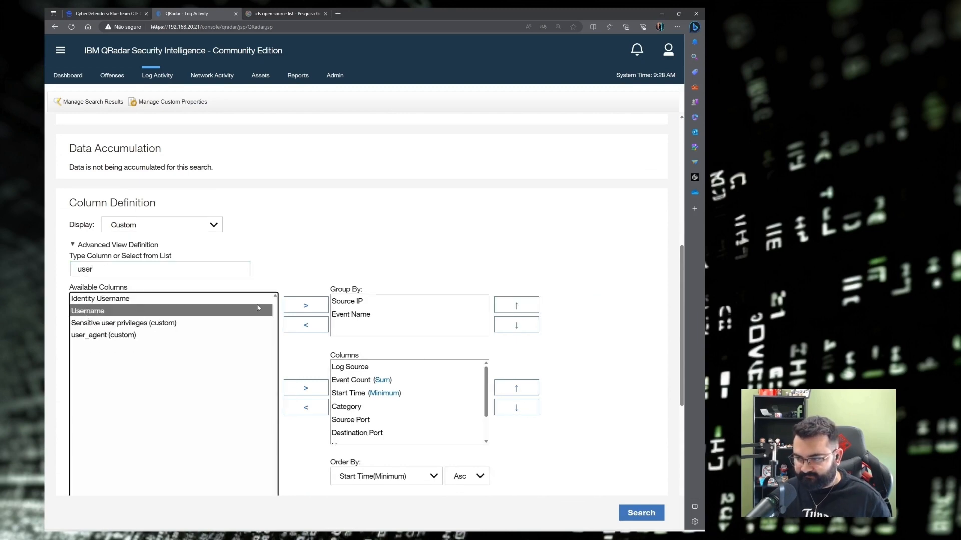
left_click(305, 306)
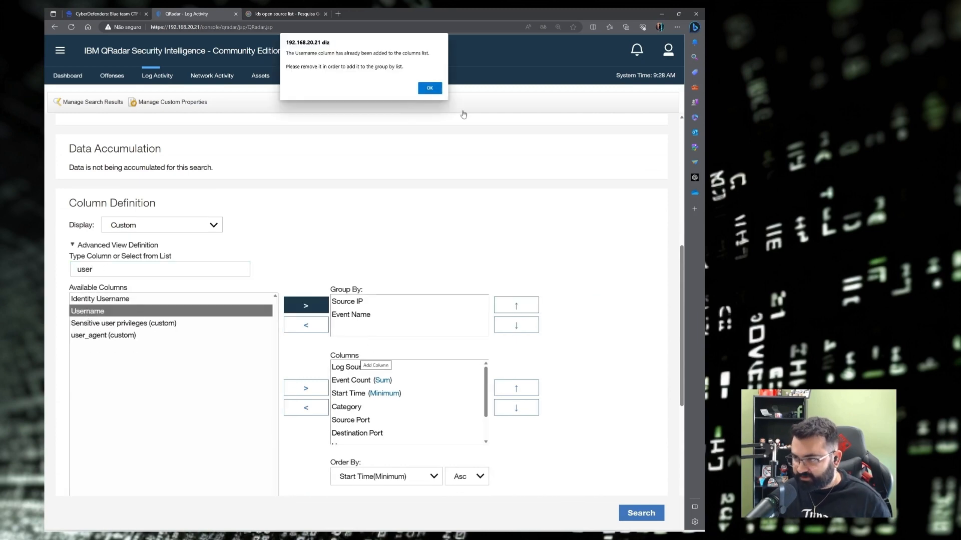
left_click(429, 88)
scroll(381, 310, "down", 2)
scroll(360, 352, "down", 1)
left_click(360, 355)
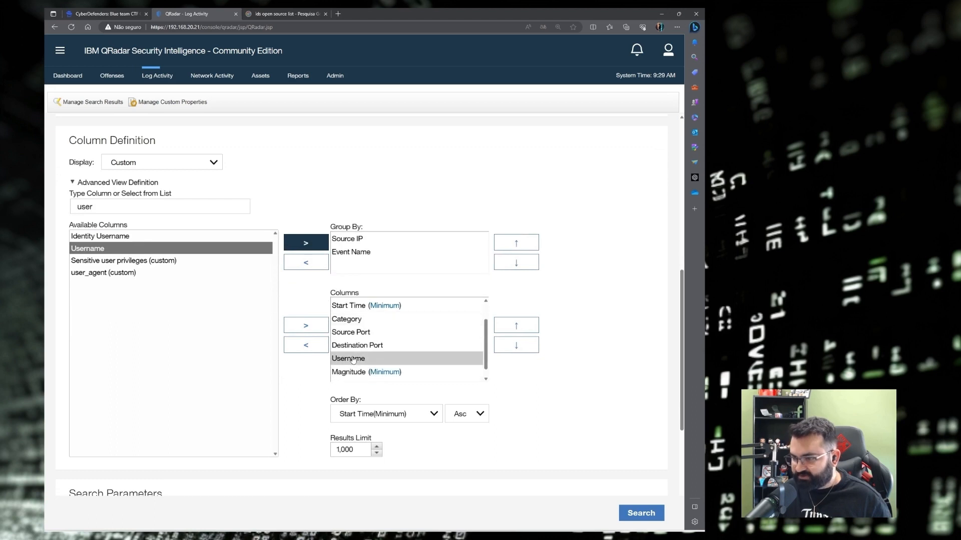
left_click(306, 345)
left_click(108, 250)
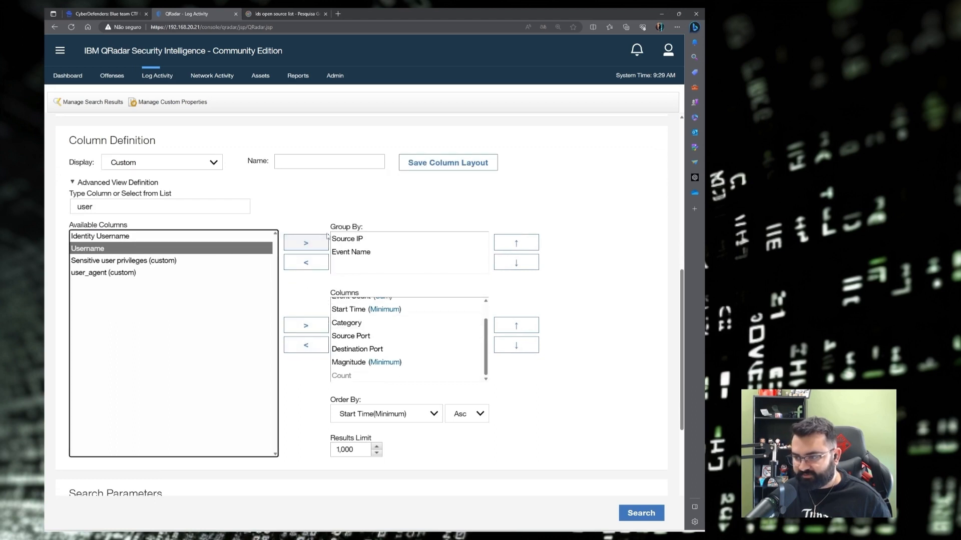
left_click(306, 243)
left_click(641, 513)
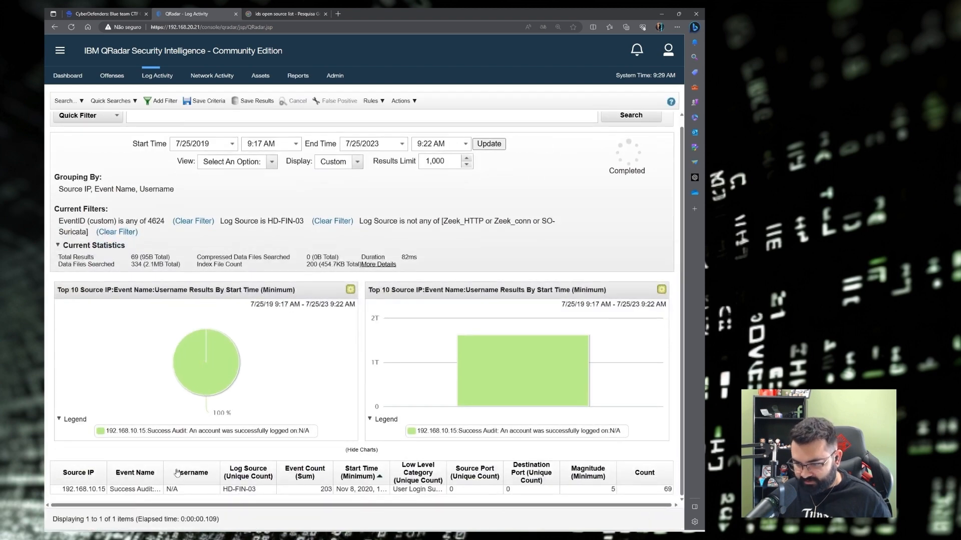
Drill into the 192.168.10.15 successful-logon row and open the first event's details.
left_click_drag(109, 469, 223, 468)
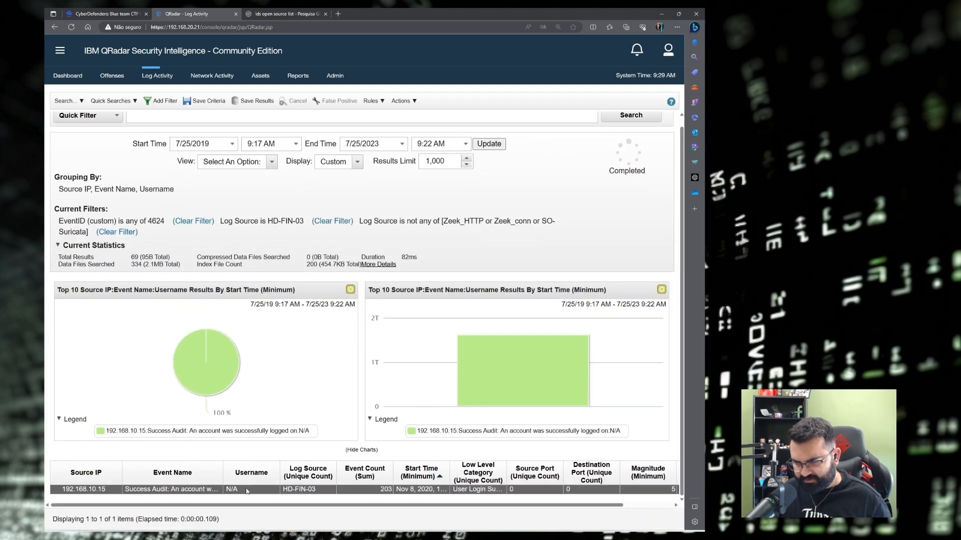
double_click(179, 492)
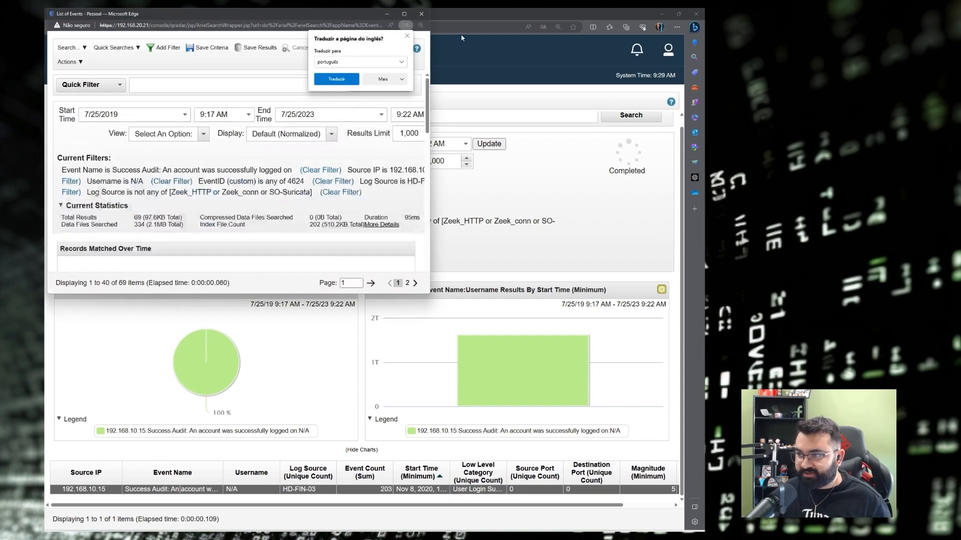
left_click(404, 14)
scroll(241, 331, "down", 4)
mouse_move(337, 505)
left_mouse_down()
mouse_move(471, 505)
mouse_move(336, 505)
left_mouse_up()
double_click(190, 199)
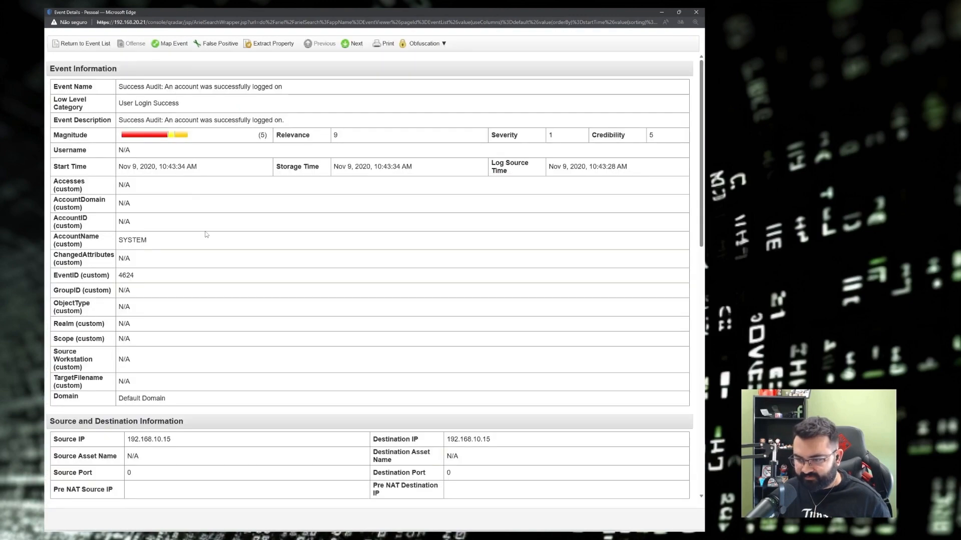
Select the account name HD-FIN-03$ in the event's payload.
scroll(206, 234, "down", 8)
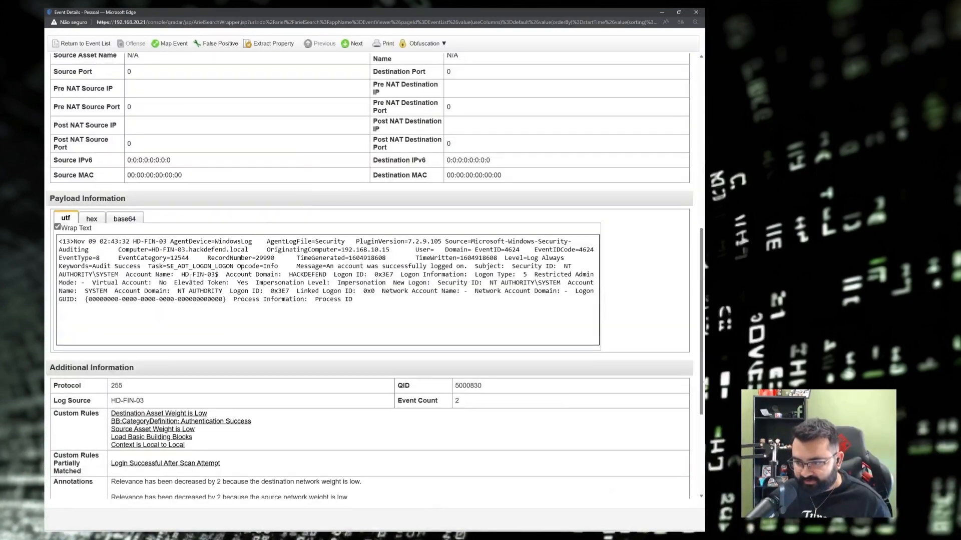
left_click_drag(180, 275, 220, 275)
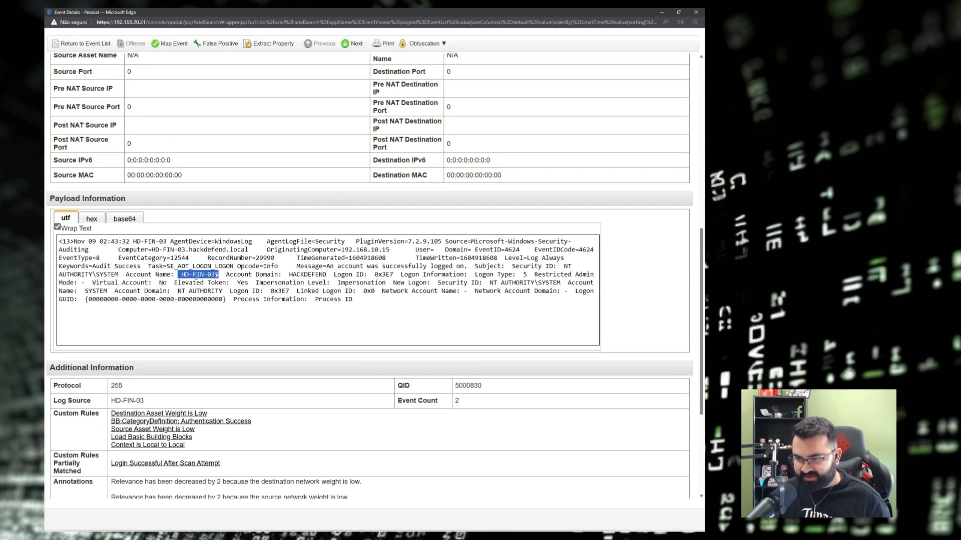
left_click(177, 274)
left_click_drag(182, 275, 220, 275)
key("ctrl+c")
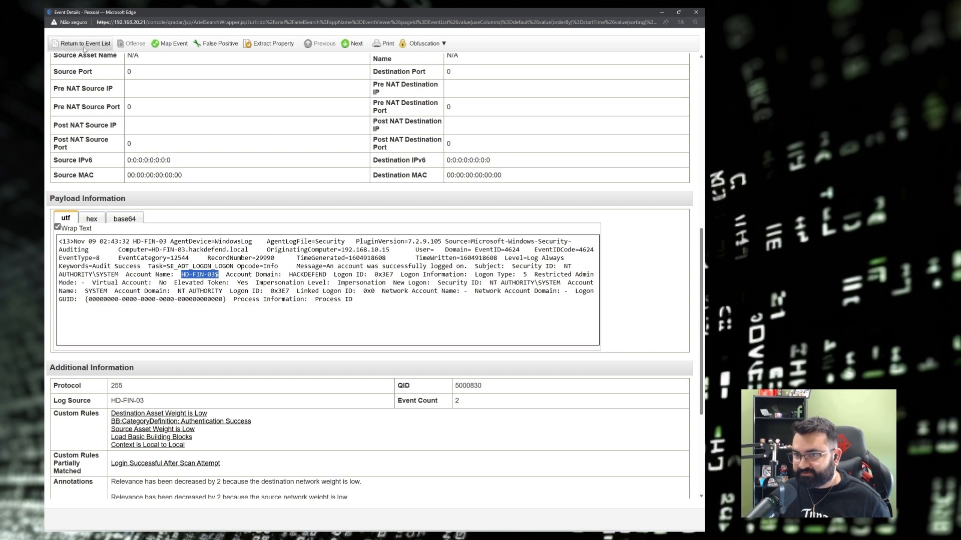
Add a 'Payload Contains is not HD-FIN-03$' filter and rerun the search.
left_click(696, 12)
left_click(65, 101)
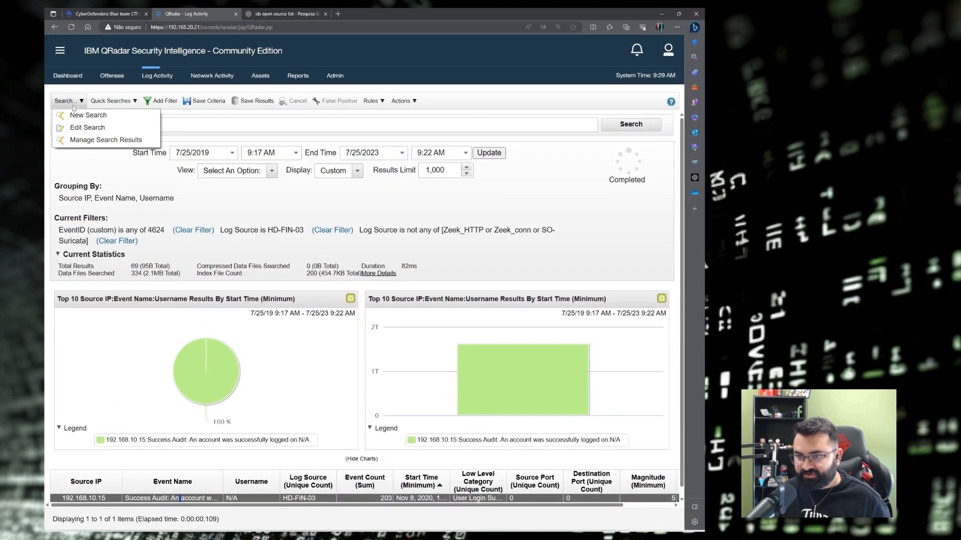
left_click(87, 129)
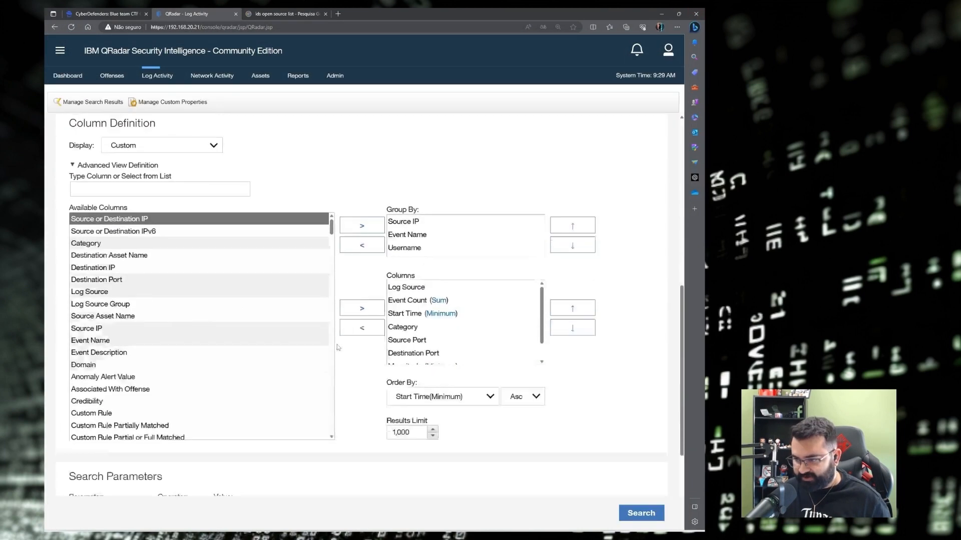
scroll(337, 344, "down", 3)
left_click(117, 337)
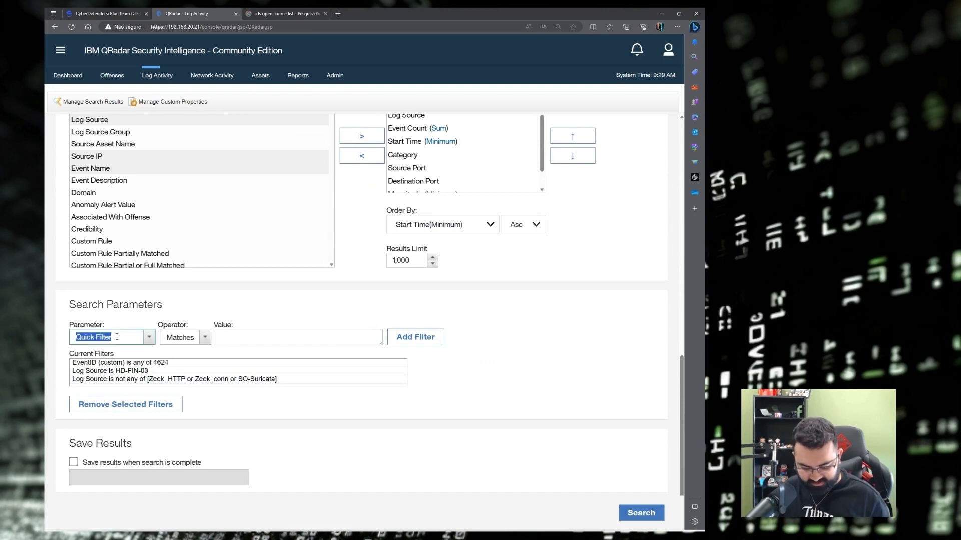
type("paylo")
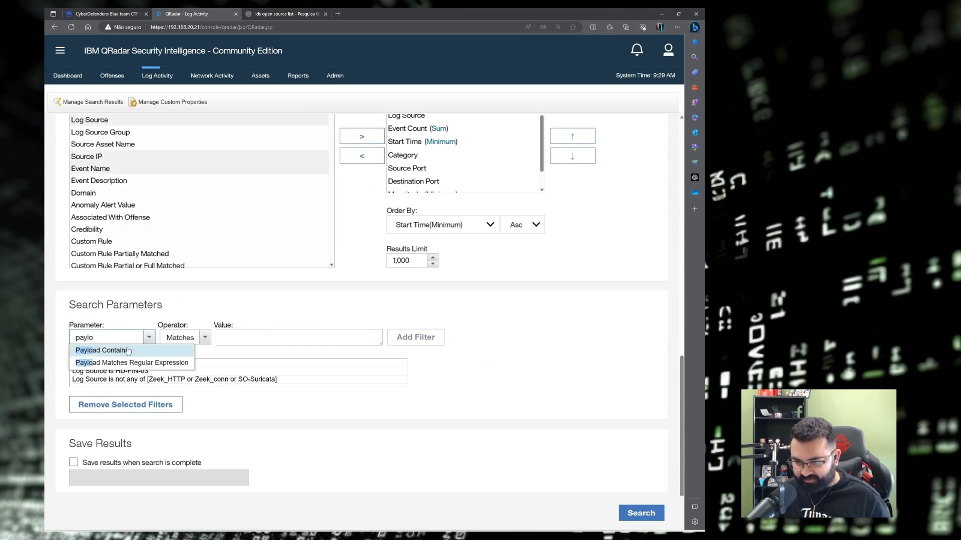
left_click(128, 351)
left_click(182, 339)
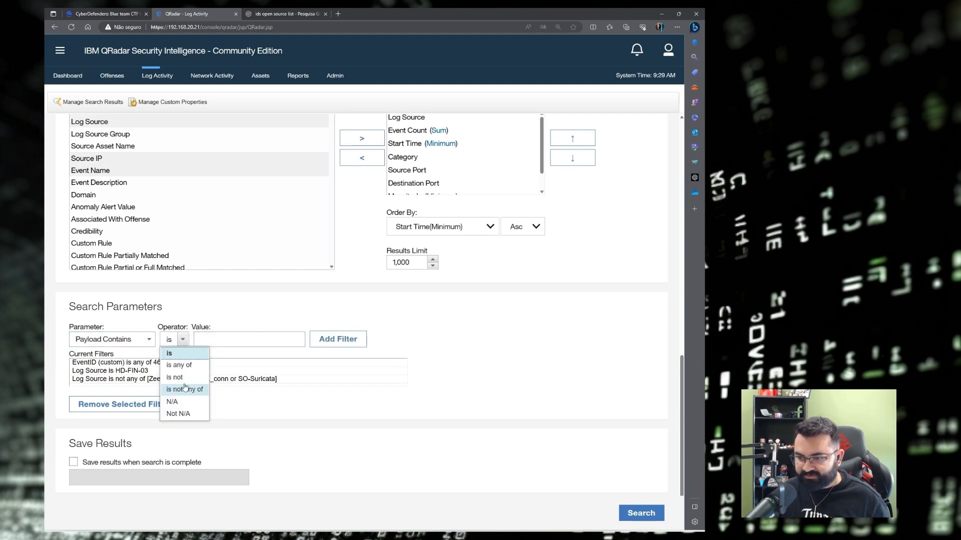
left_click(184, 379)
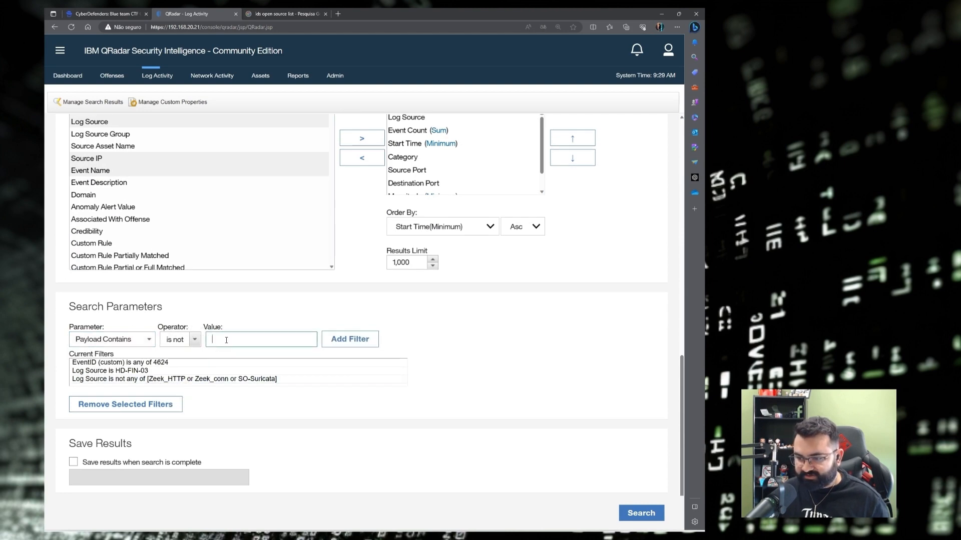
left_click(228, 339)
key("ctrl+v")
left_click(329, 361)
left_click(361, 342)
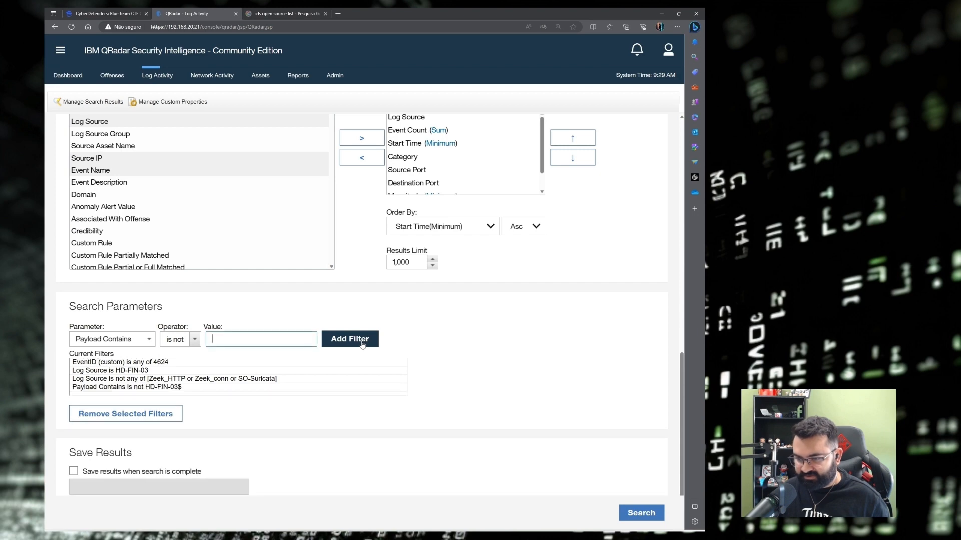
left_click(643, 508)
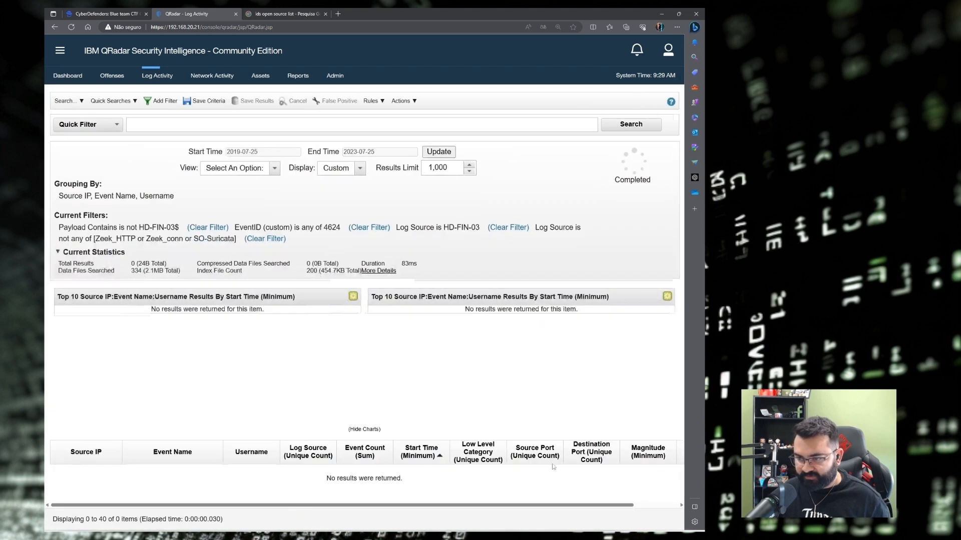
Clear the EventID 4624 filter from the search.
left_click_drag(324, 231, 333, 231)
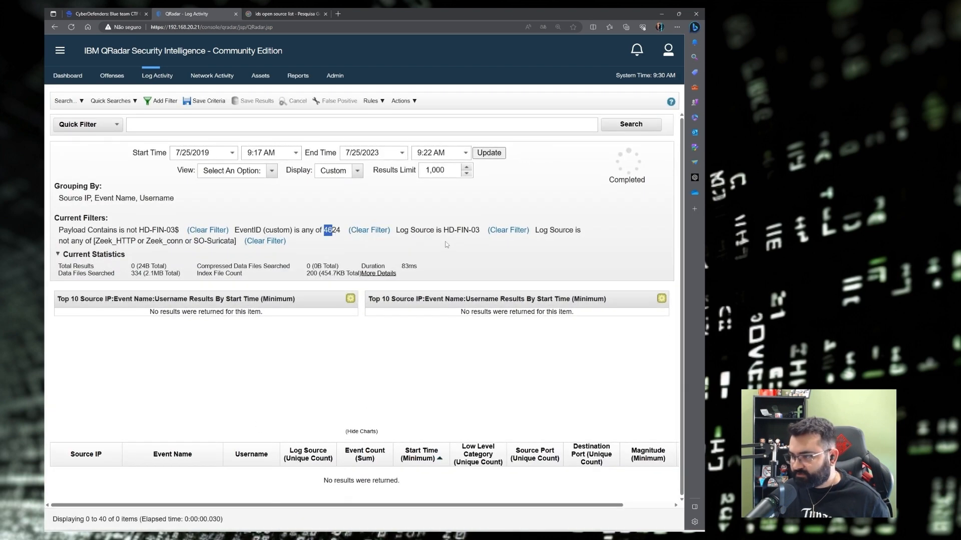
left_click_drag(444, 231, 482, 231)
left_click(361, 231)
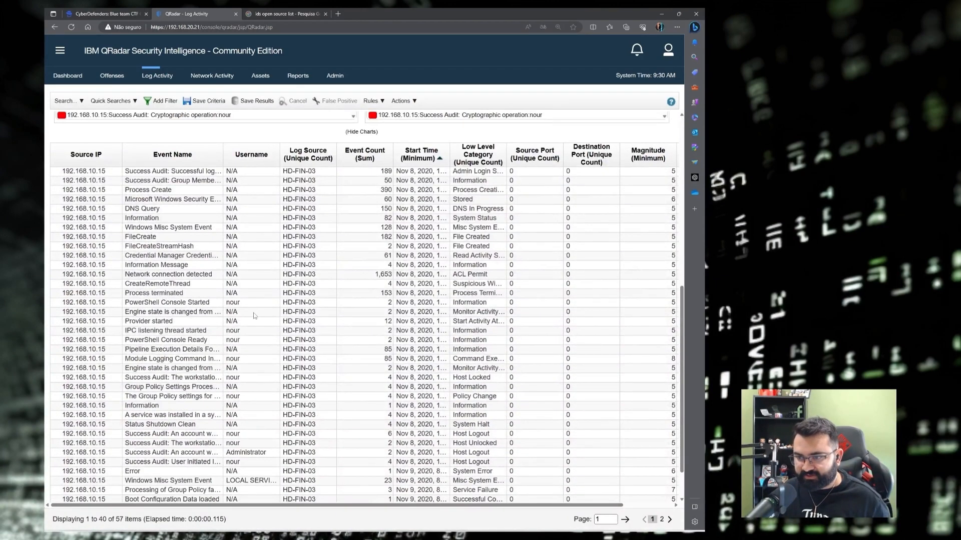
Sort the grouped results by Username and widen the Event Name column.
left_click(260, 166)
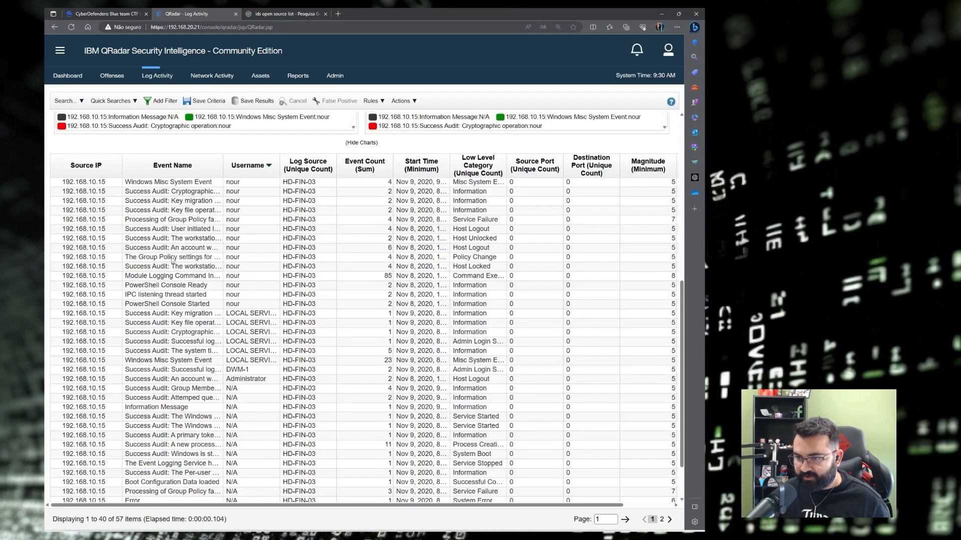
left_click_drag(223, 172, 358, 173)
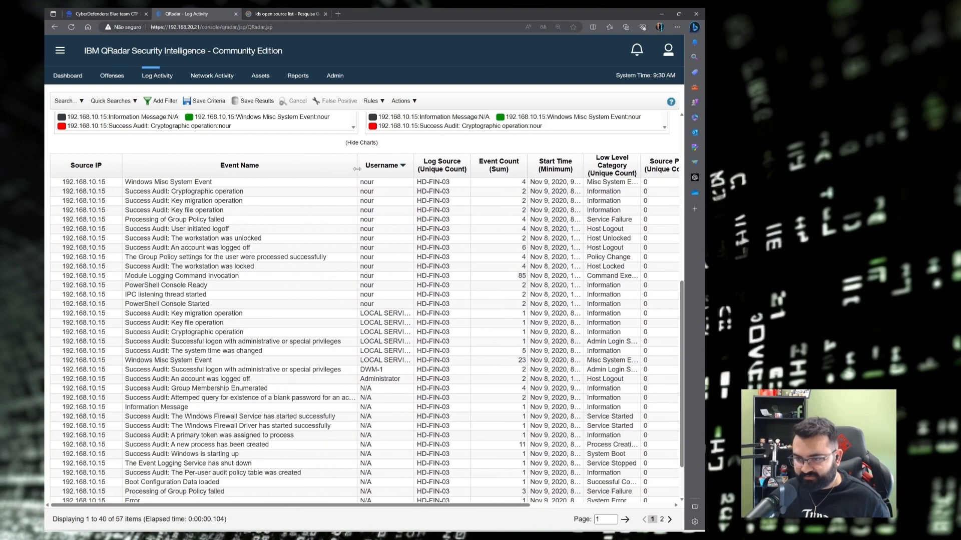
scroll(363, 218, "up", 1)
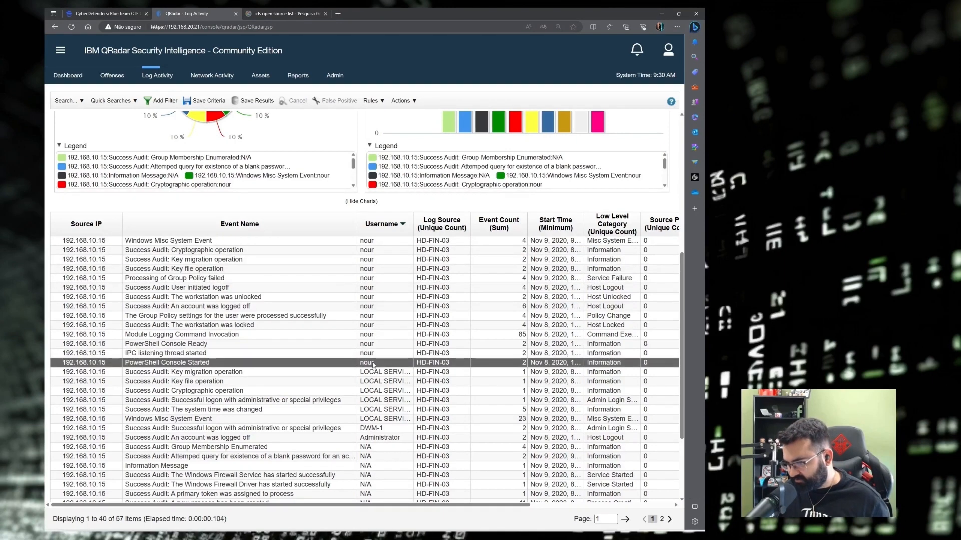
scroll(379, 368, "down", 2)
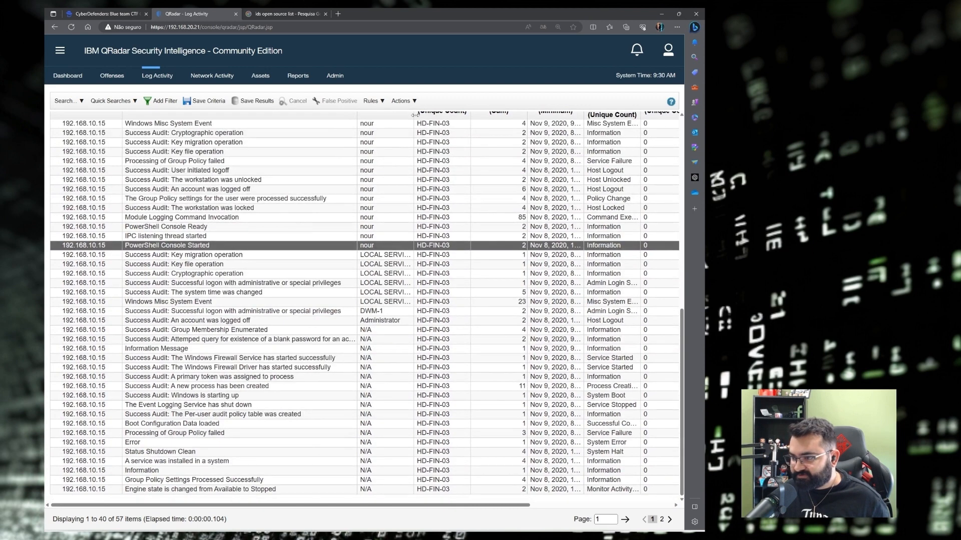
Widen the Username column and copy 'nour' from the top row.
left_click_drag(414, 111, 463, 111)
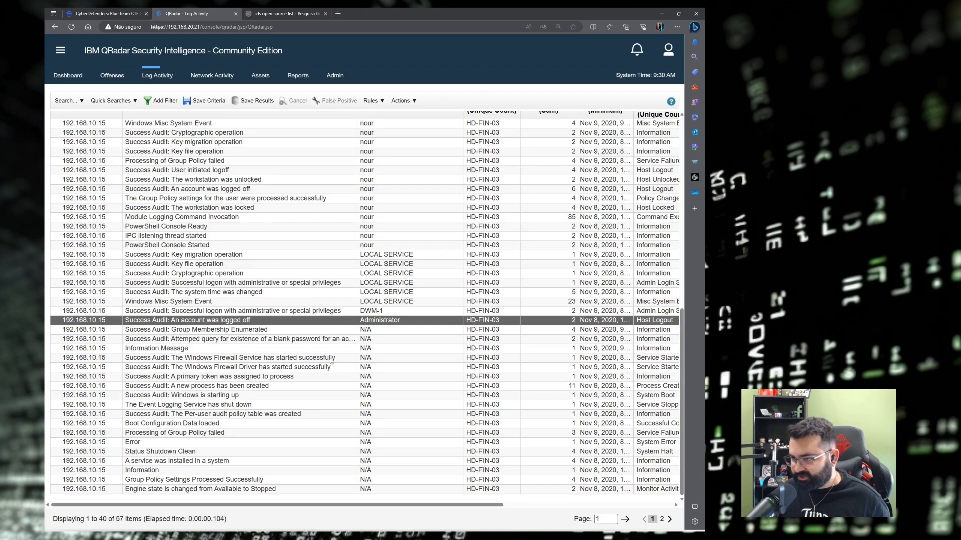
scroll(330, 360, "up", 4)
scroll(191, 261, "down", 2)
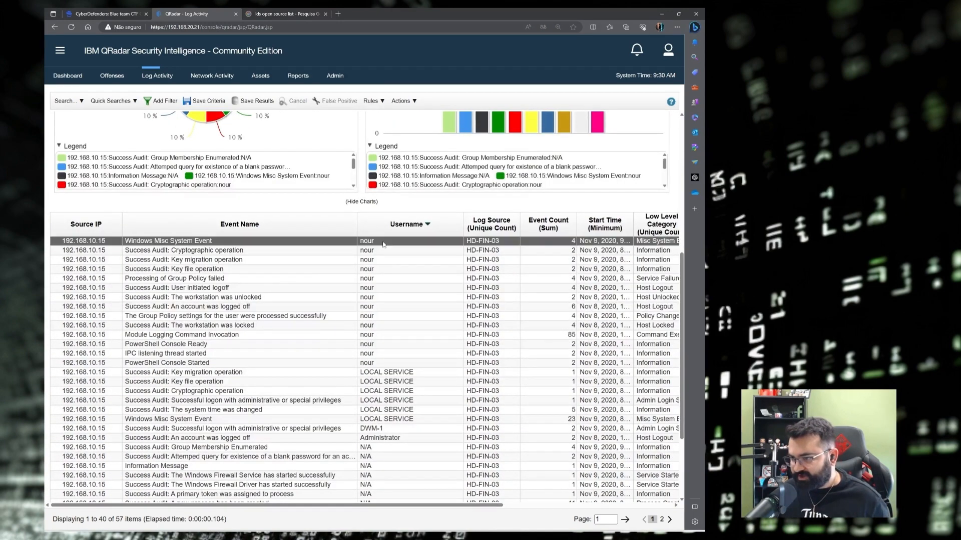
left_click_drag(376, 242, 361, 242)
key("ctrl+c")
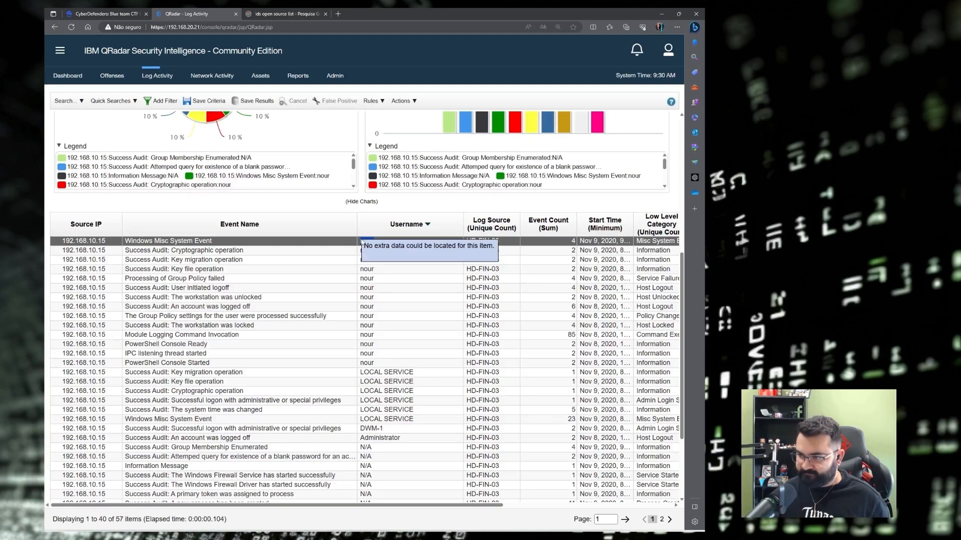
key("alt+Tab")
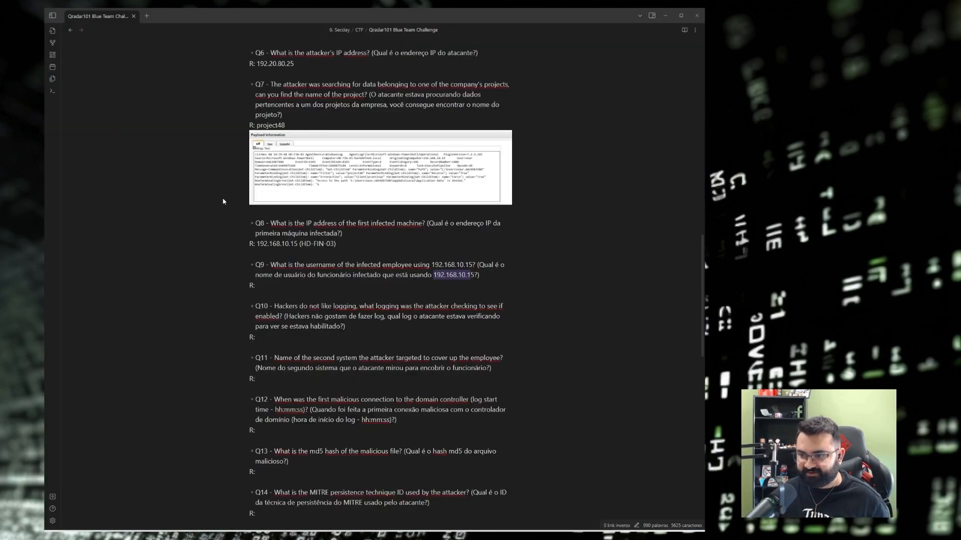
Paste 'nour' as Q9's answer in the notes, then expand Q9 on CyberDefenders.
left_click(285, 286)
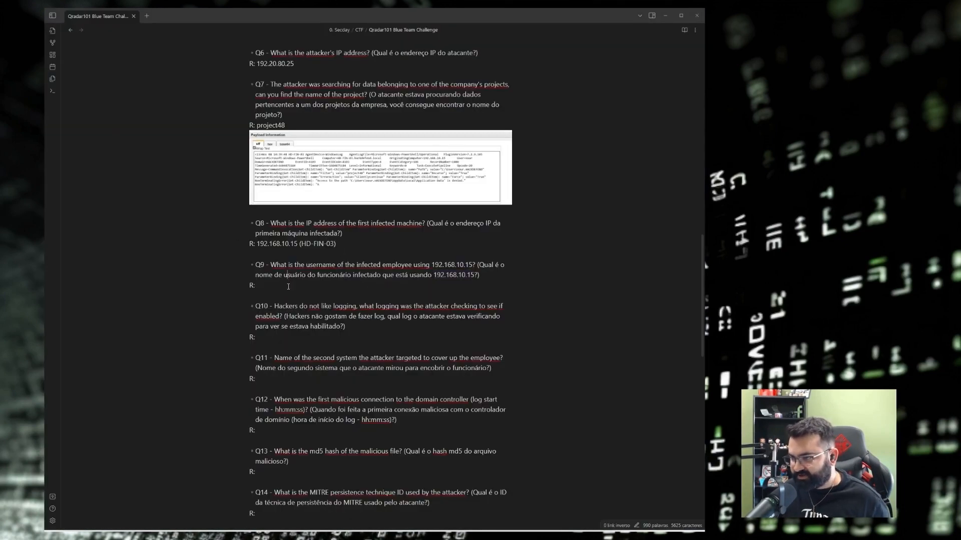
key("ctrl+v")
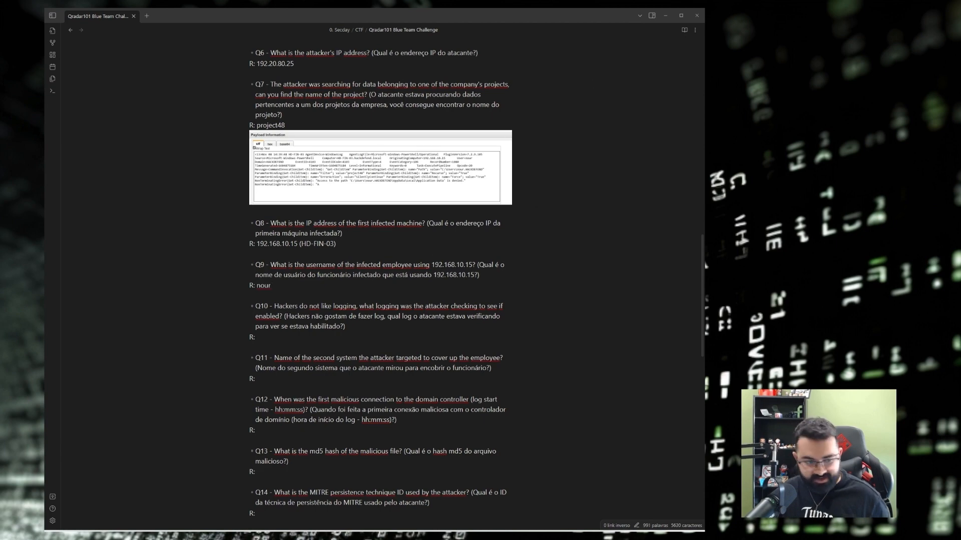
key("alt+Tab")
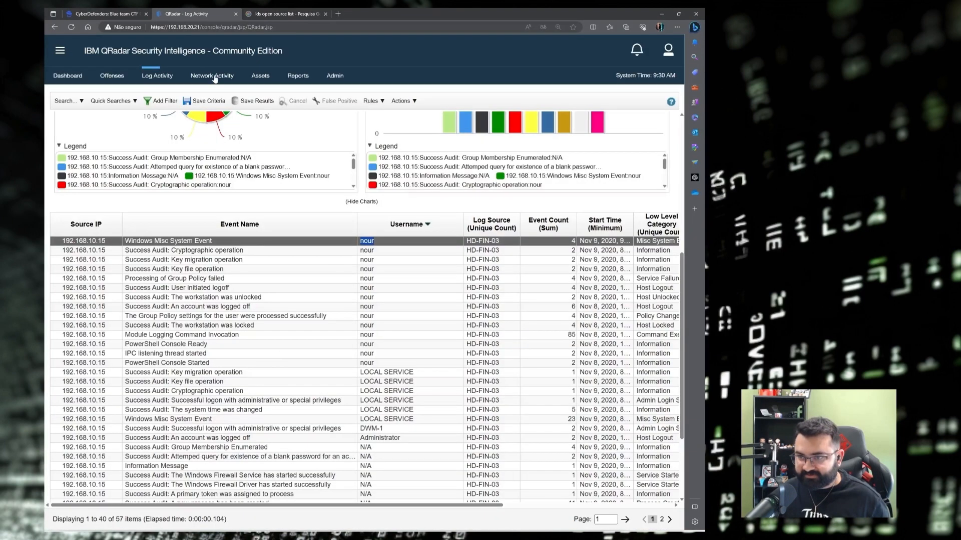
left_click(110, 14)
left_click(198, 350)
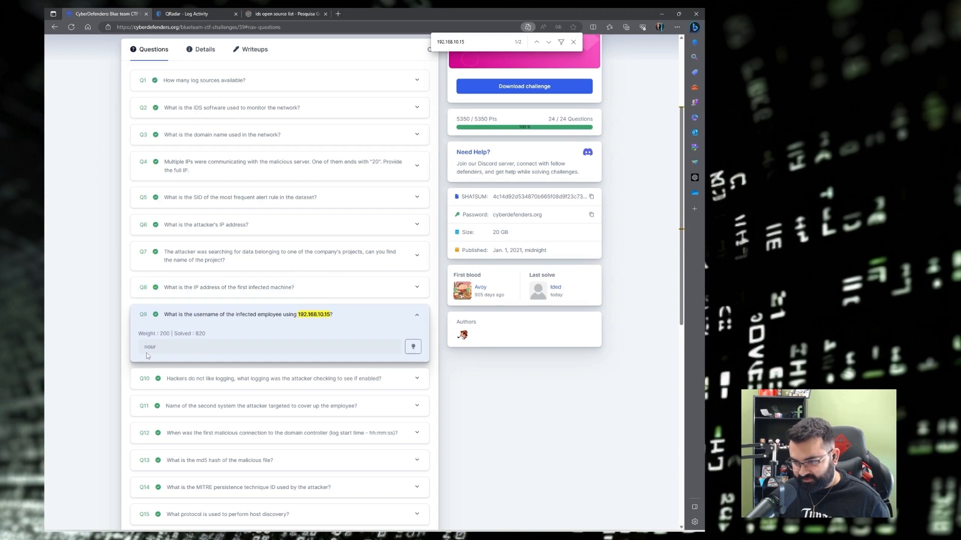
Search the challenge page for 'nour' to confirm the Q9 answer, then return to the notes.
key("ctrl+f")
key("ctrl+v")
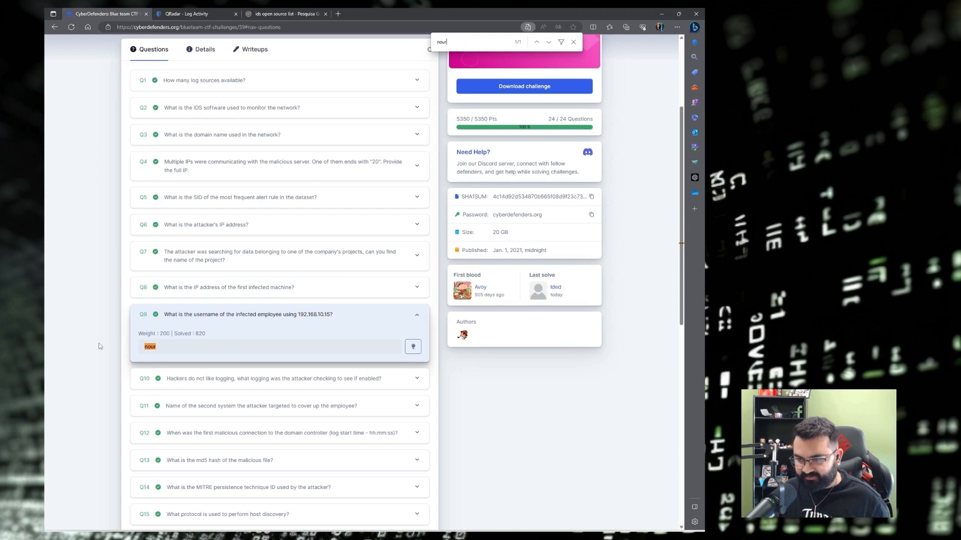
scroll(101, 322, "down", 3)
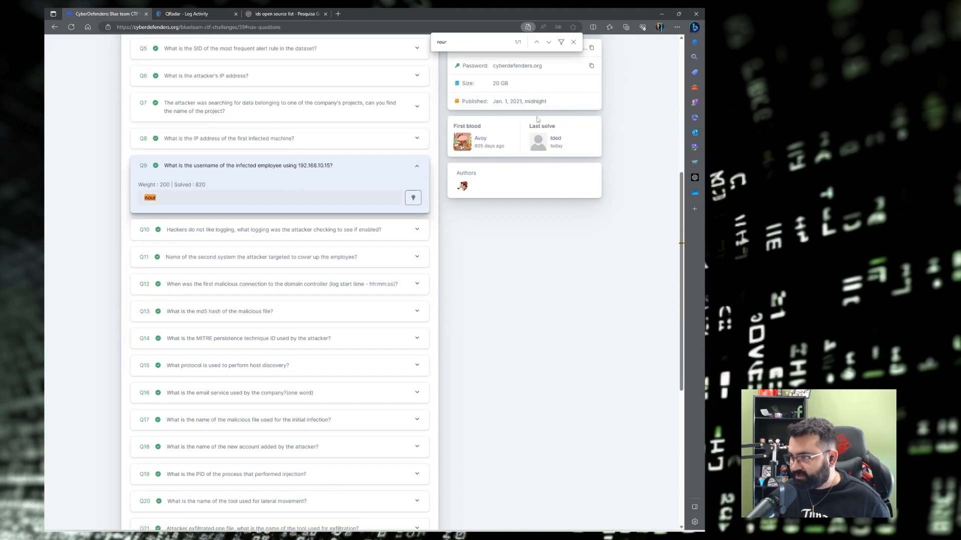
left_click(573, 42)
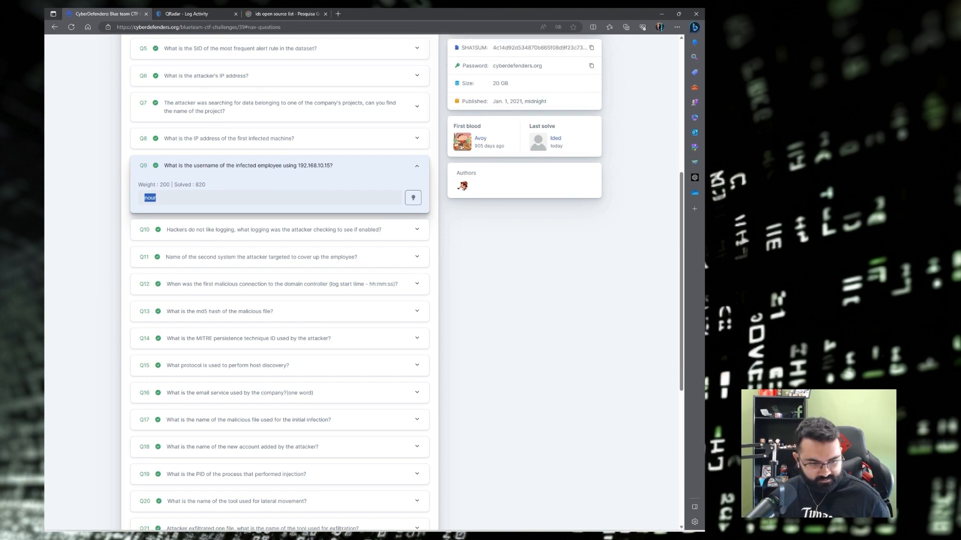
key("alt+Tab")
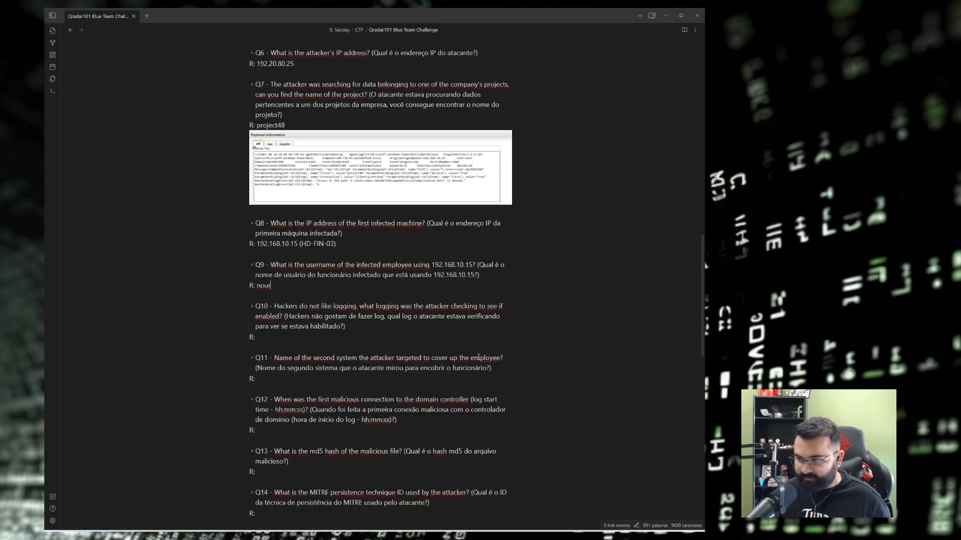
Highlight the text of Q10 about which logging the attacker checked.
scroll(269, 301, "down", 3)
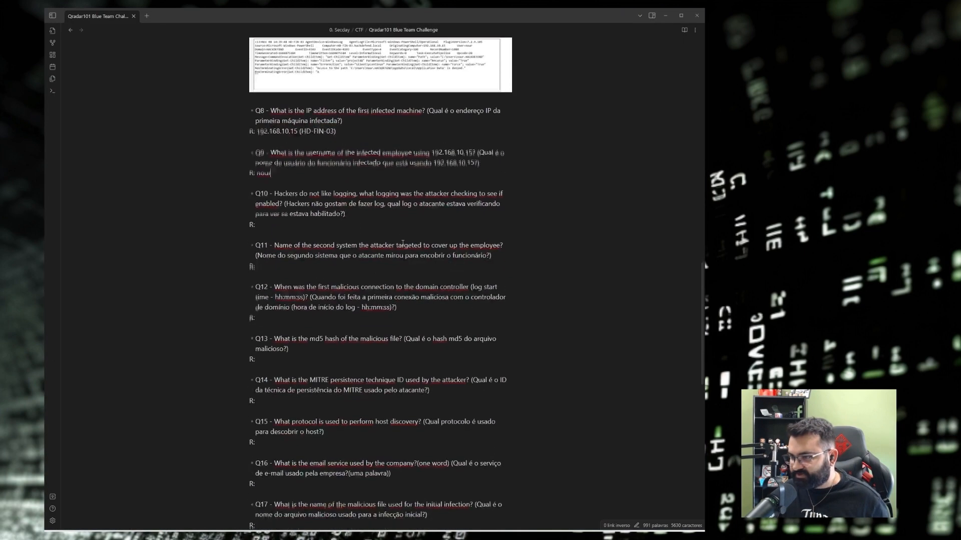
left_click_drag(290, 204, 351, 214)
left_click(392, 205)
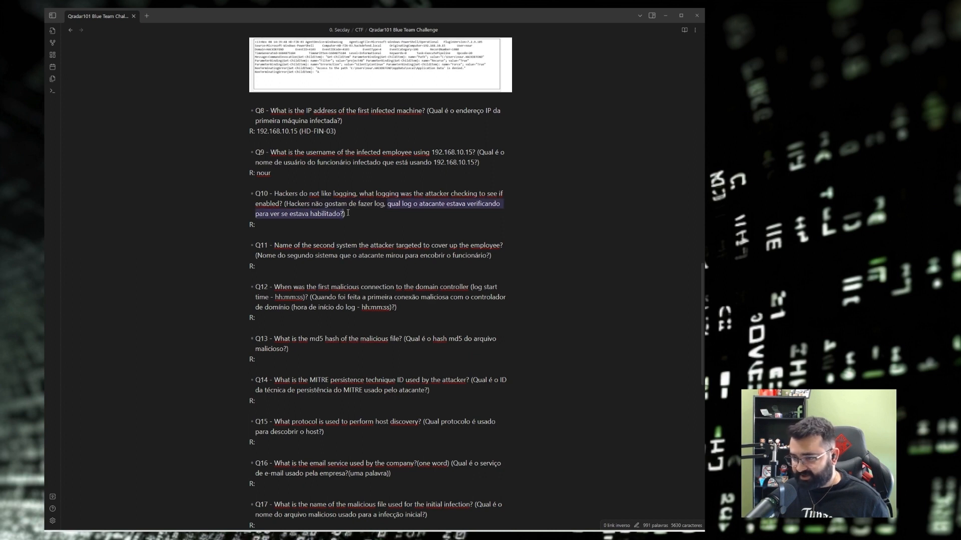
left_click(353, 214)
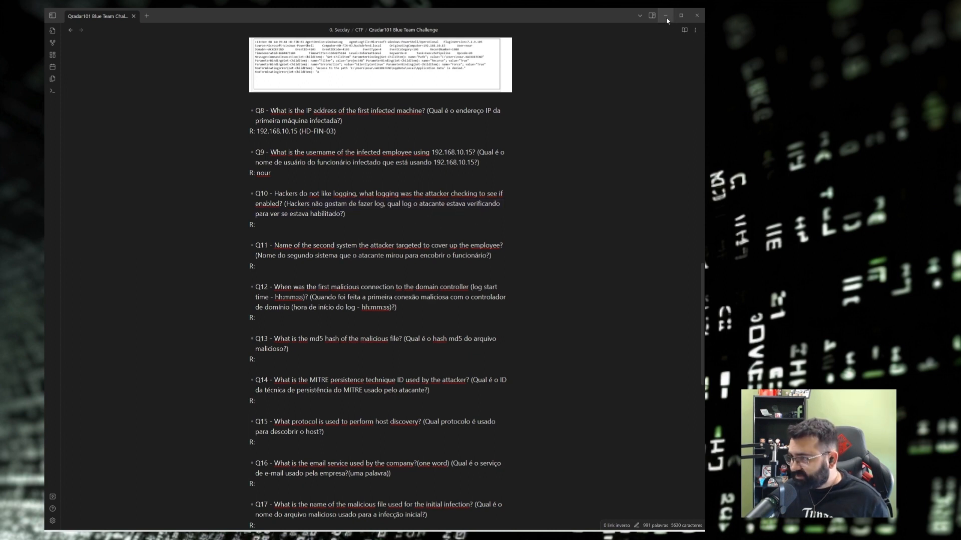
Return to QRadar's Log Activity results and open the Search actions menu.
key("alt+Tab")
scroll(202, 184, "up", 3)
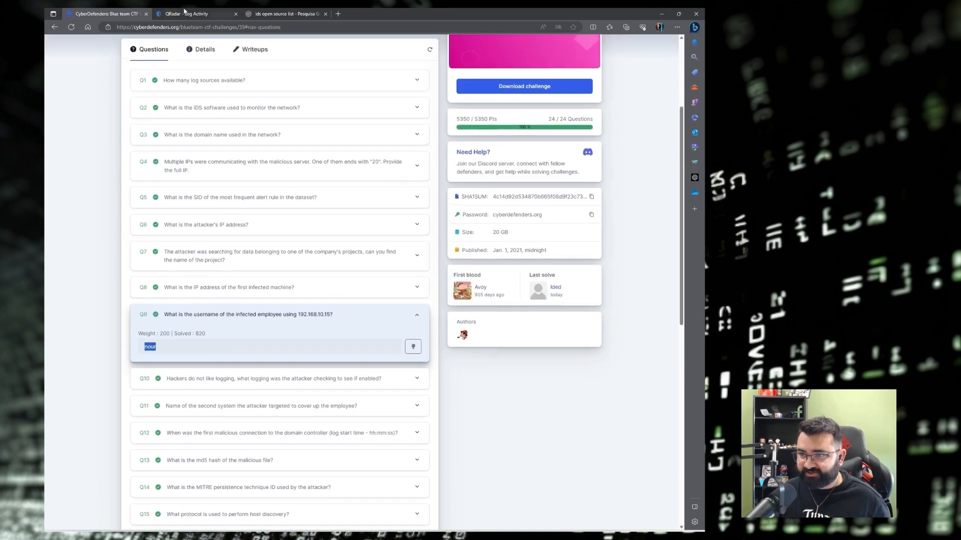
left_click(187, 12)
scroll(183, 229, "up", 3)
scroll(184, 229, "up", 3)
left_click(65, 99)
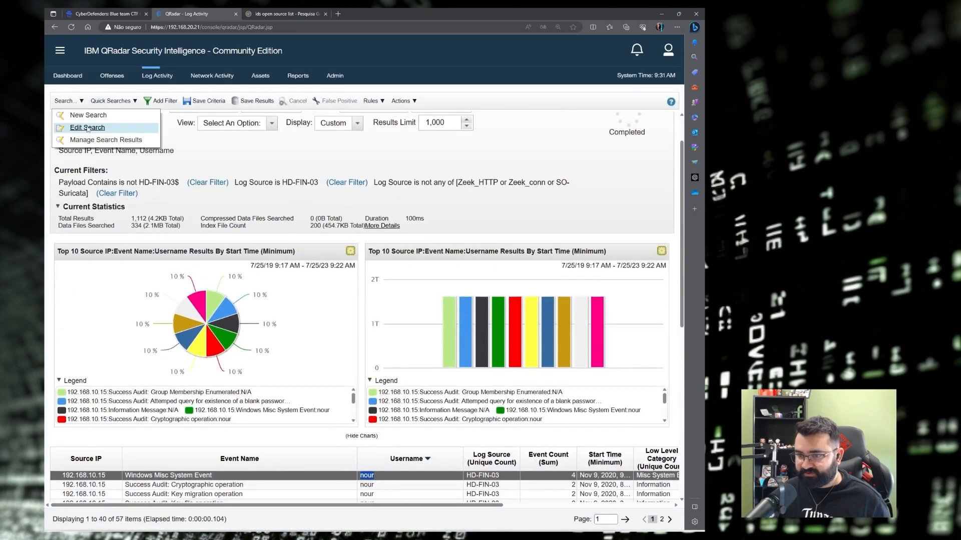
Remove the two HD-FIN-03 filters from the current search.
left_click(92, 130)
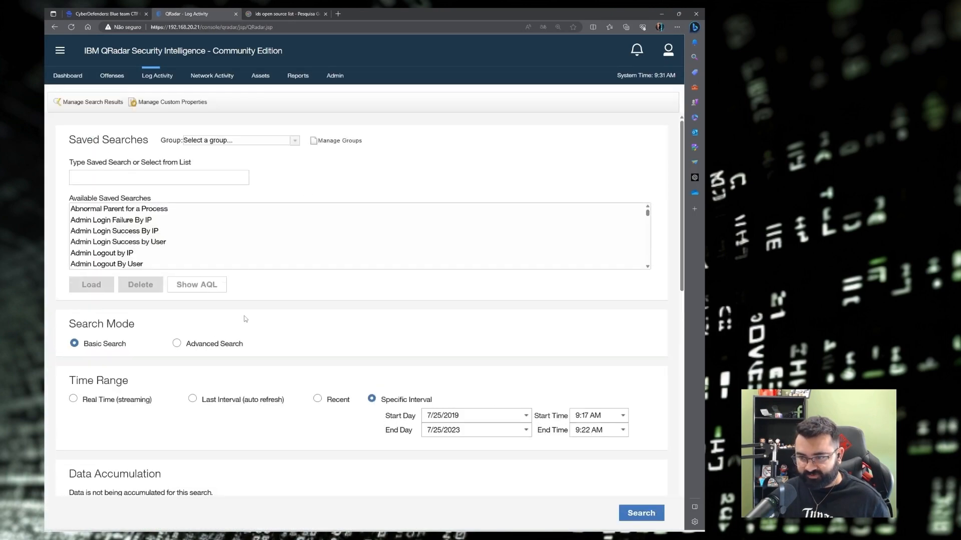
scroll(243, 314, "down", 15)
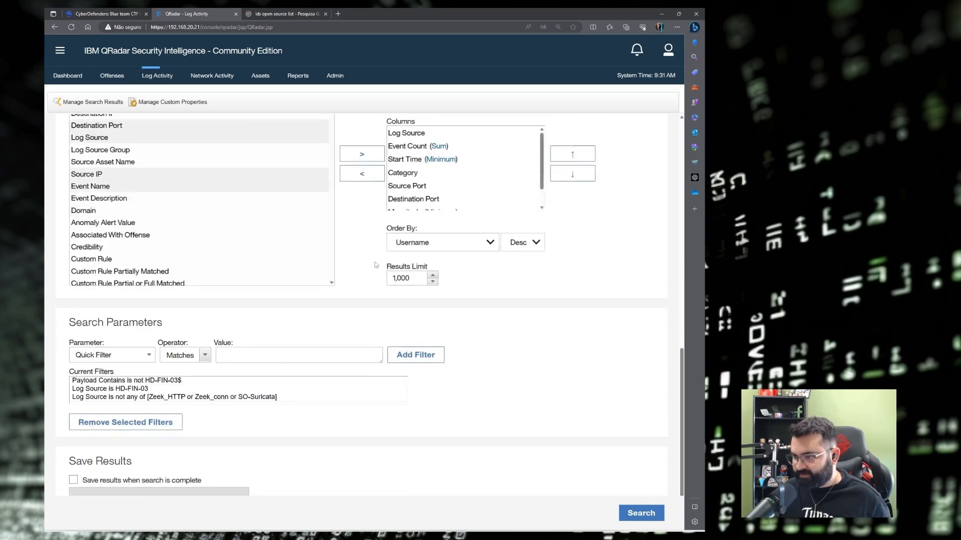
left_click(188, 364)
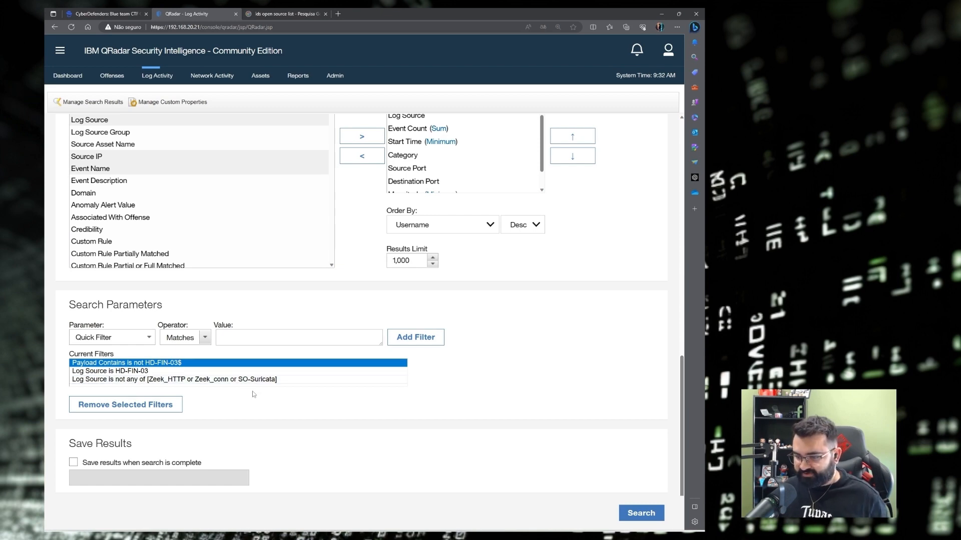
left_click(115, 409)
left_click(114, 409)
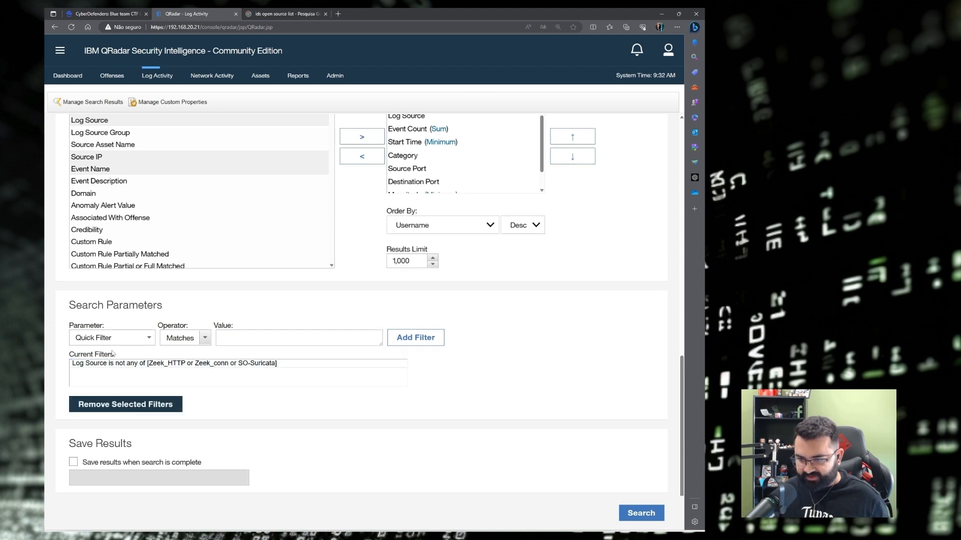
Add a 'Payload Contains reg query' filter and run the search.
left_click(124, 336)
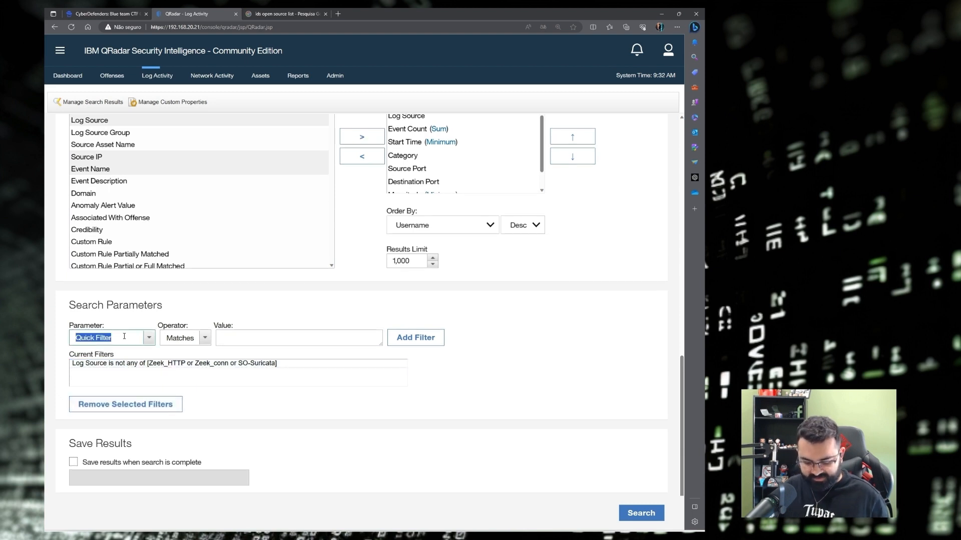
type("payl")
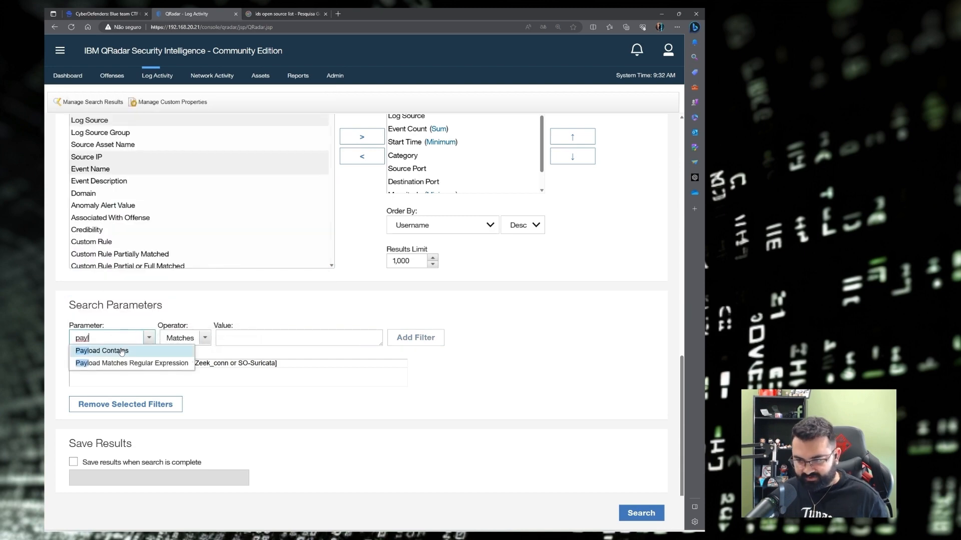
left_click(122, 350)
left_click(214, 340)
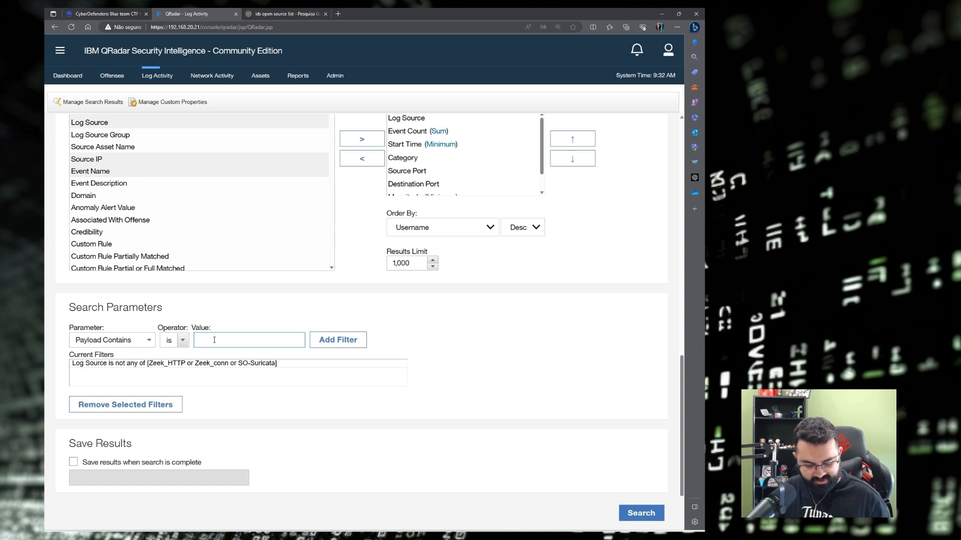
type("reg query")
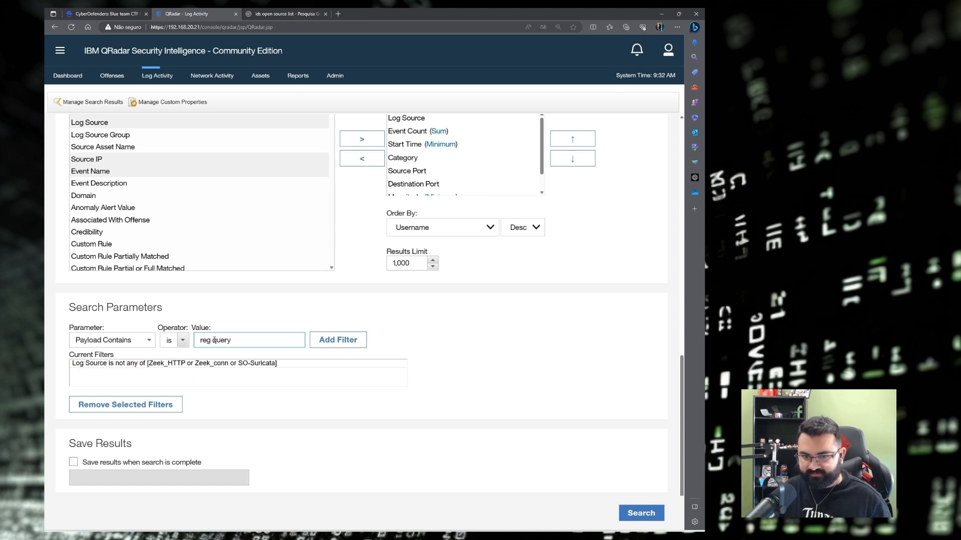
left_click(337, 340)
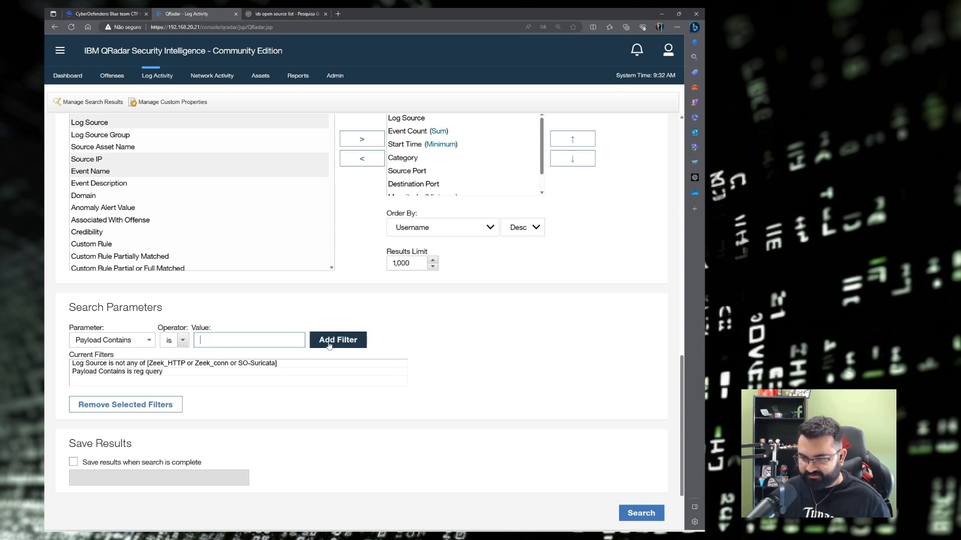
left_click(122, 372)
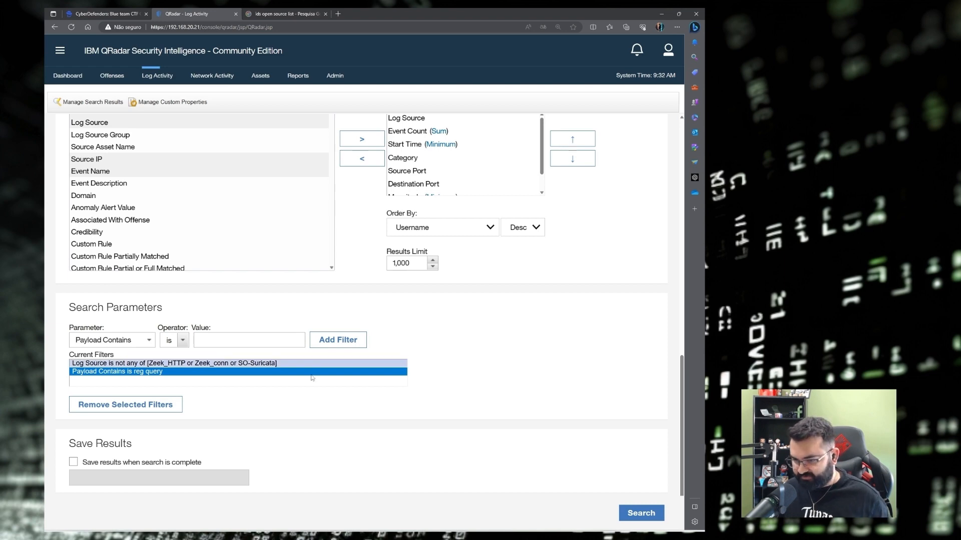
left_click(637, 515)
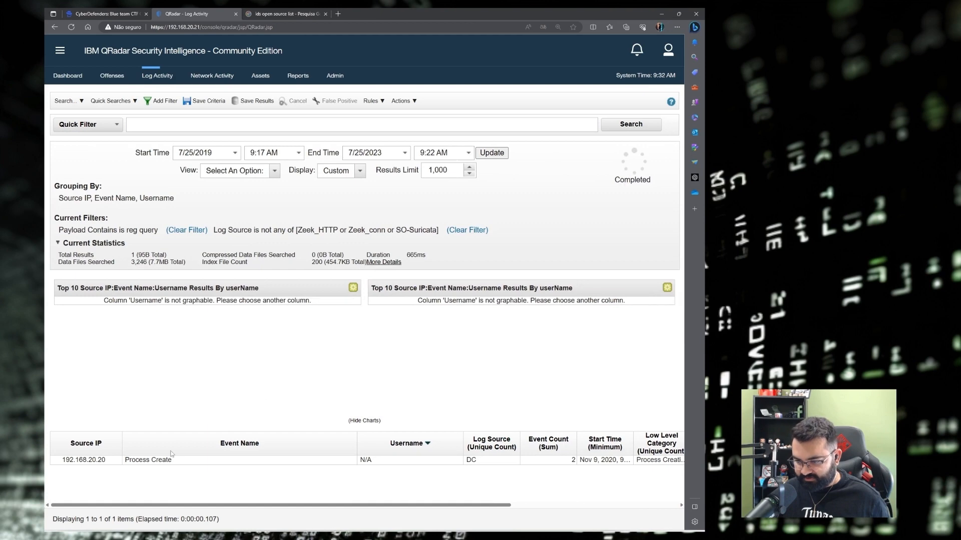
Open the Process Create event's details from the search results.
left_click_drag(183, 505, 131, 498)
double_click(152, 462)
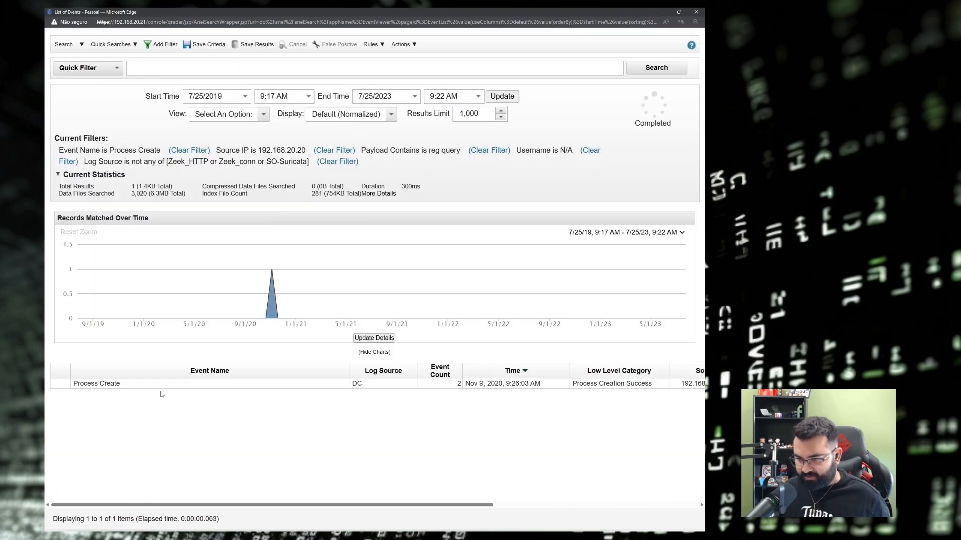
double_click(133, 386)
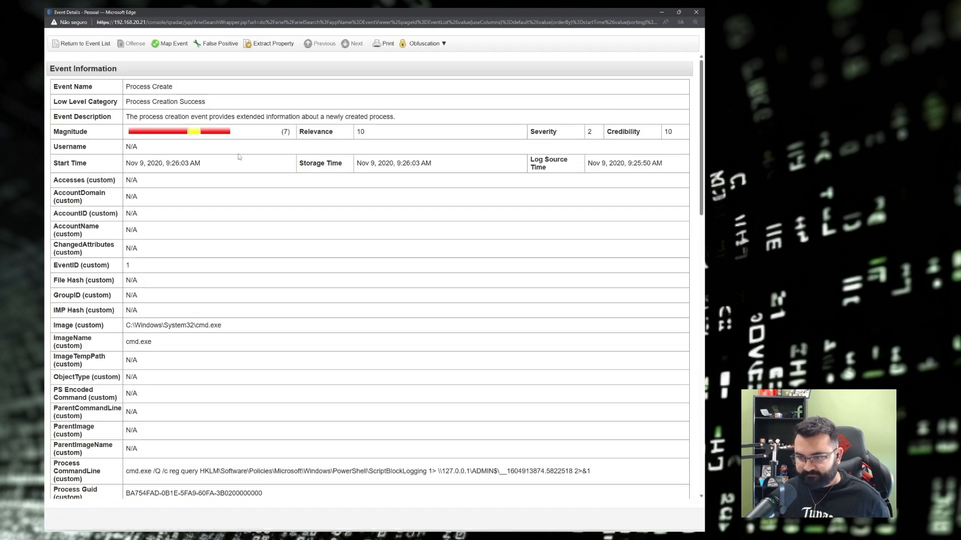
Scroll to Process CommandLine and inspect its start and the ScriptBlockLogging registry path.
scroll(196, 216, "down", 1)
scroll(196, 215, "down", 1)
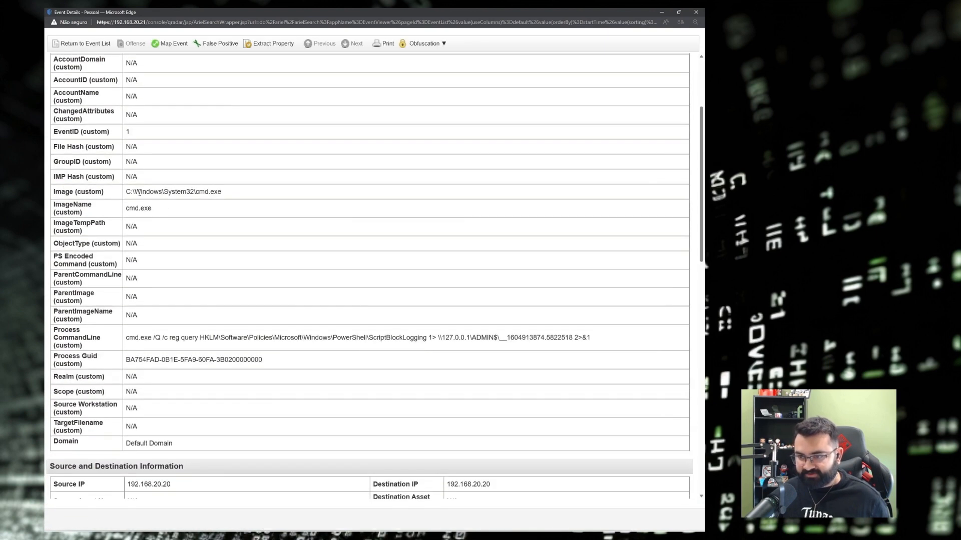
left_click_drag(139, 192, 221, 192)
scroll(83, 213, "down", 2)
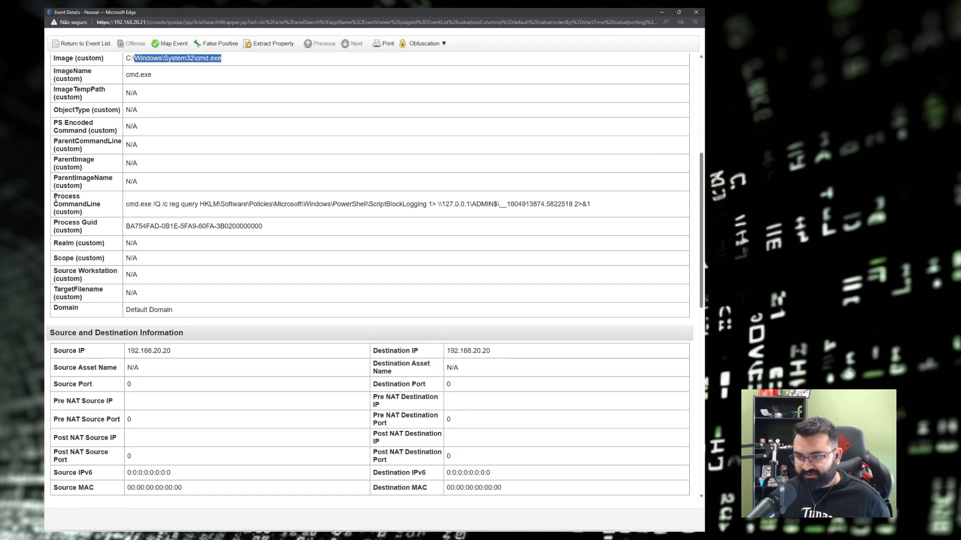
left_click_drag(127, 203, 357, 206)
left_click(183, 209)
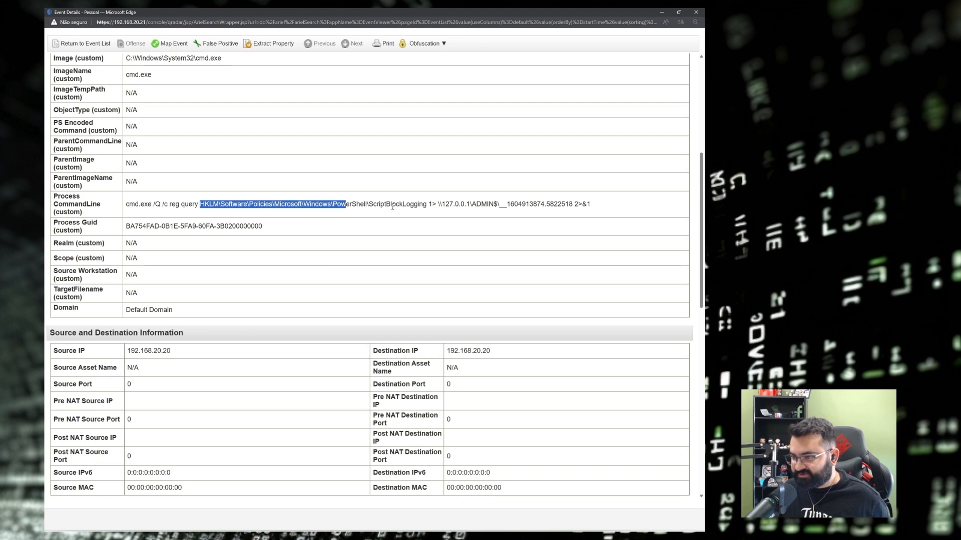
double_click(393, 206)
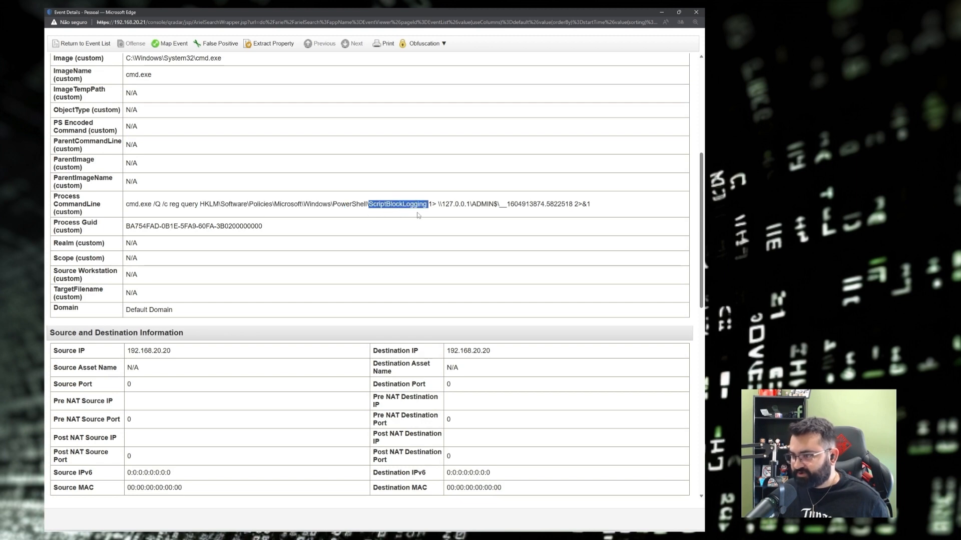
Inspect the ADMIN$ redirection and PowerShell path parts, then select the full command line.
left_click(447, 210)
left_click_drag(598, 204, 430, 204)
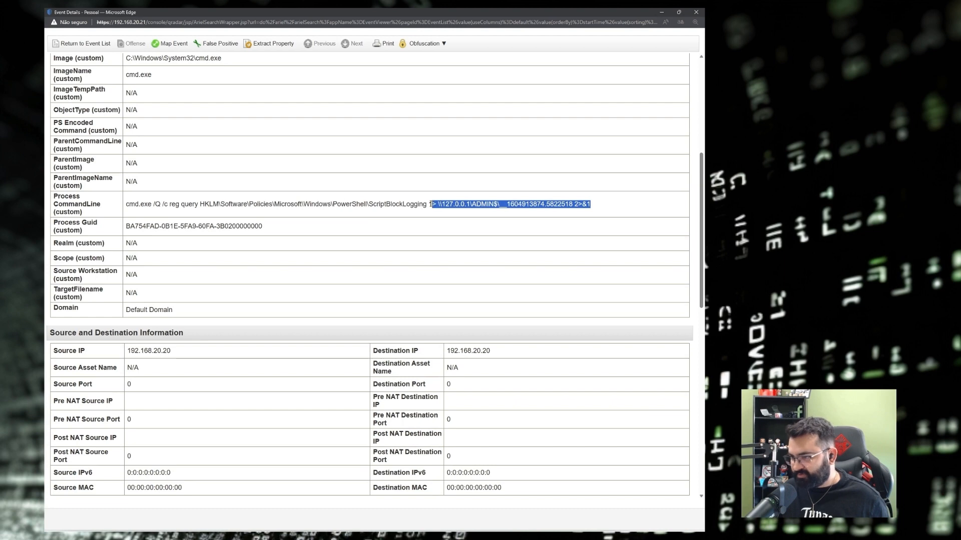
left_click(290, 213)
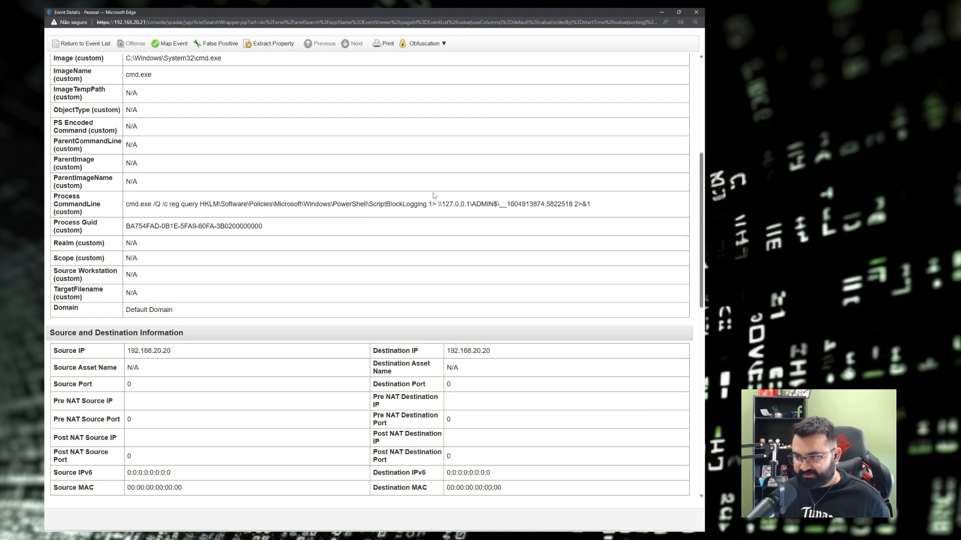
left_click_drag(367, 204, 420, 201)
left_click(421, 201)
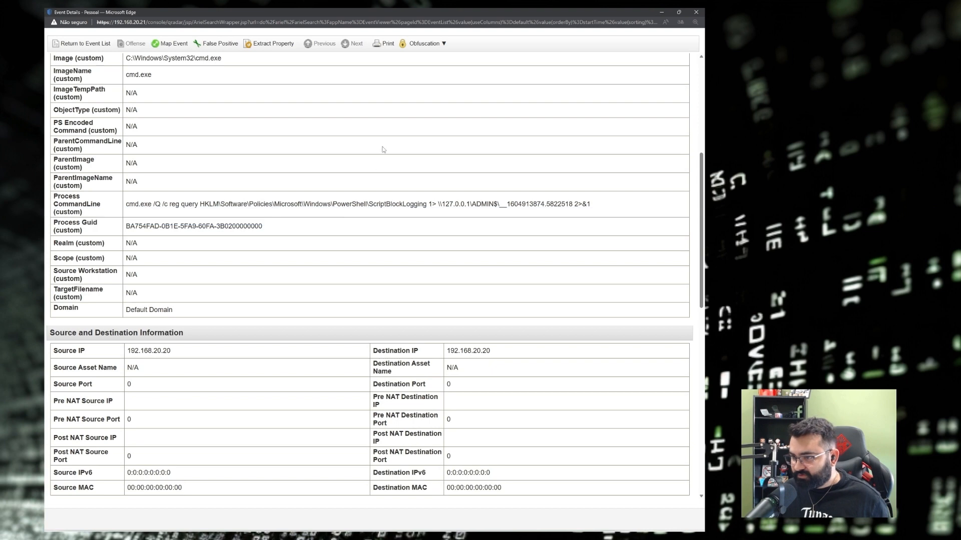
mouse_move(333, 204)
left_mouse_down()
mouse_move(369, 211)
mouse_move(334, 207)
left_mouse_up()
left_click(366, 205)
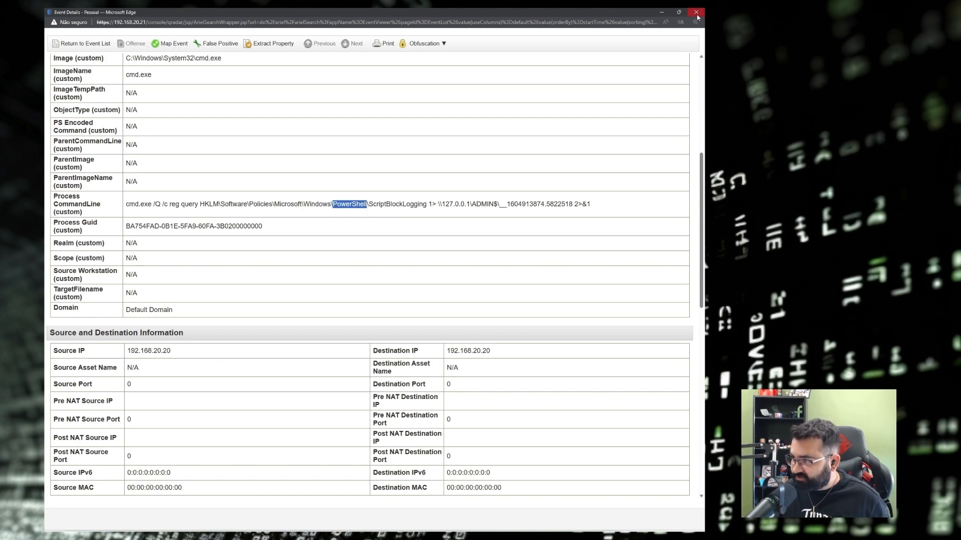
left_click_drag(595, 205, 125, 206)
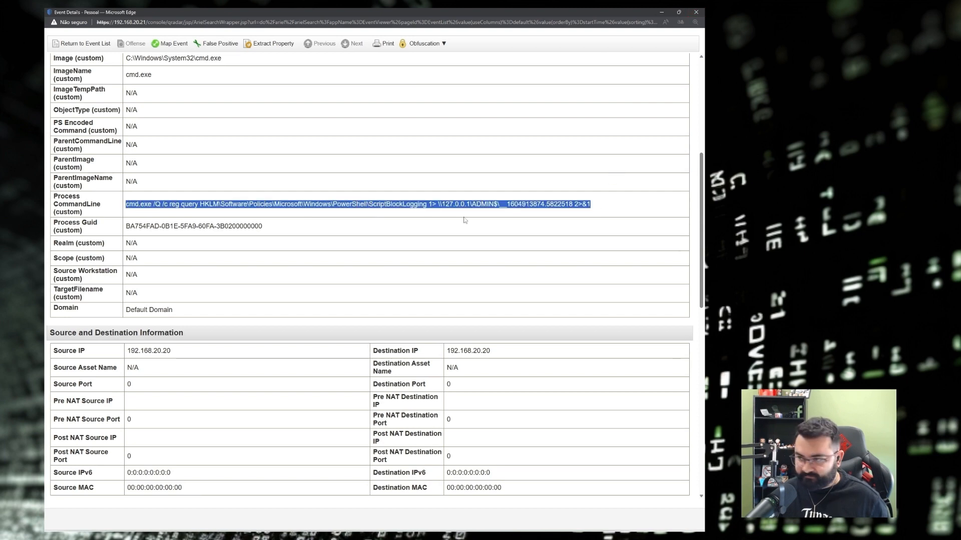
Paste the reg query command line under Q10 in the Obsidian notes.
left_click(696, 12)
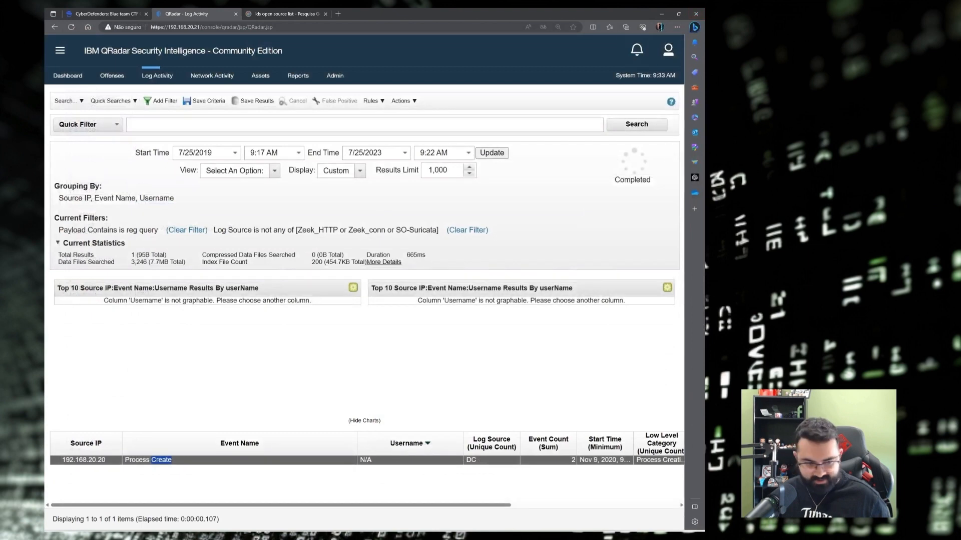
key("alt+Tab")
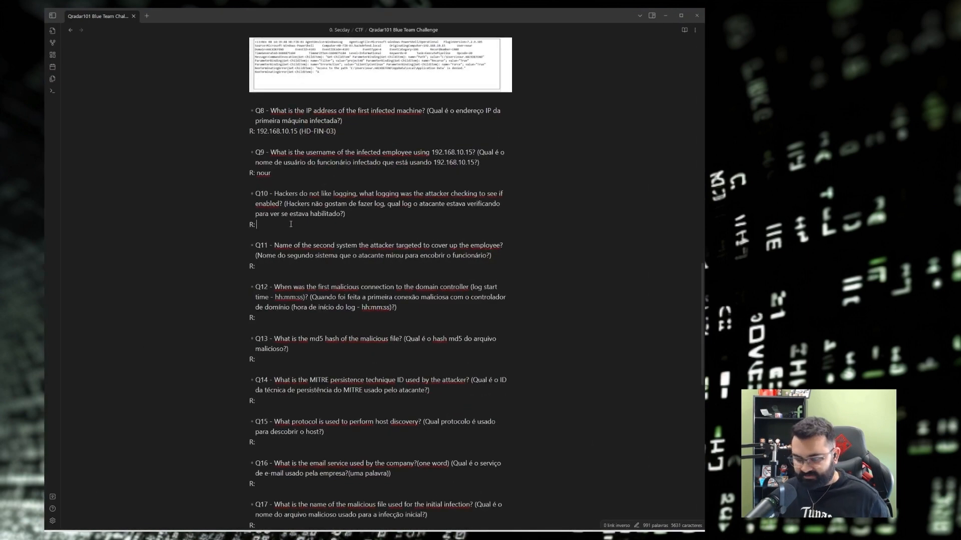
type("`cmd.exe /Q /c reg query HKLM\\Software\\Policies\\Microsoft\\Windows\\PowerShell\\ScriptBlockLogging 1> \\\\127.0.0.1\\ADMIN$\\__1604913874.5822518 2>&1`")
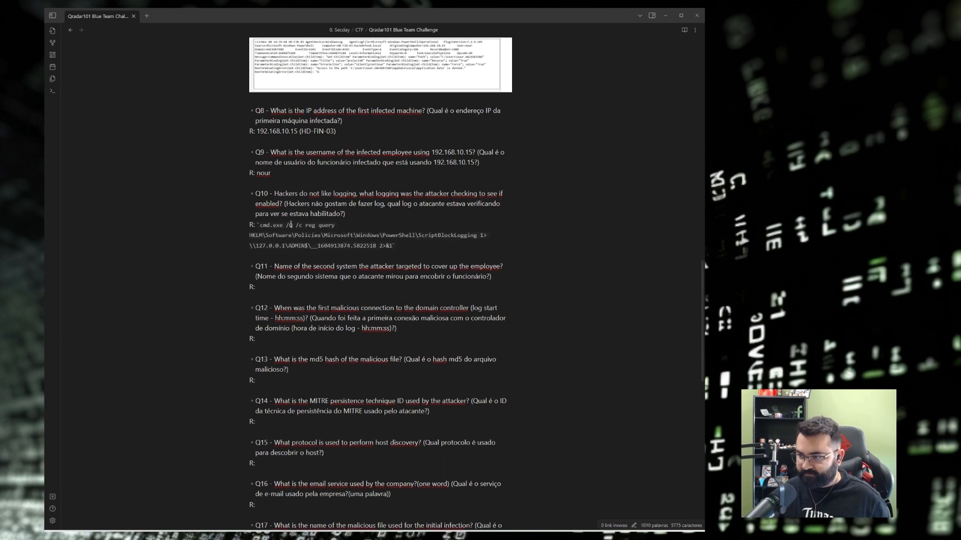
key("Return")
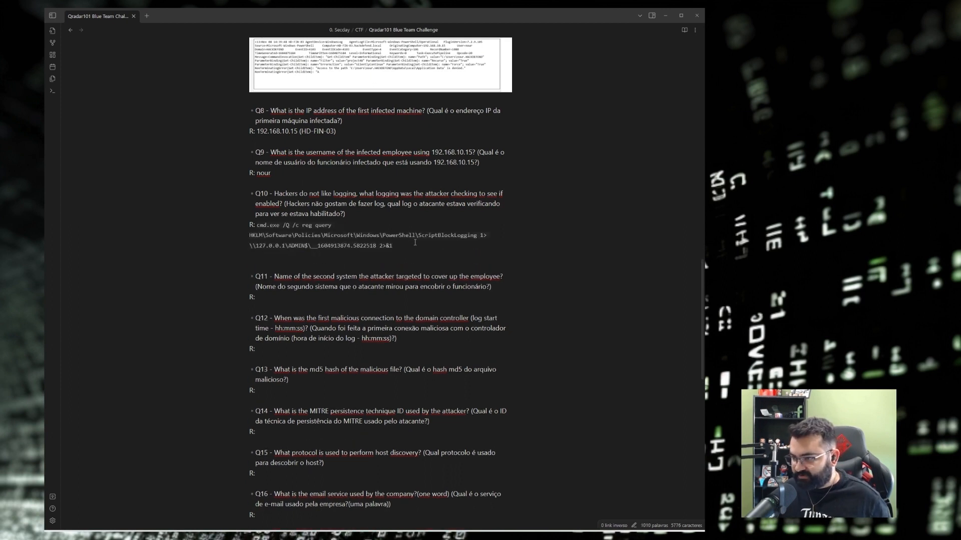
Enter PowerShell as the Q10 answer above the pasted command.
double_click(404, 235)
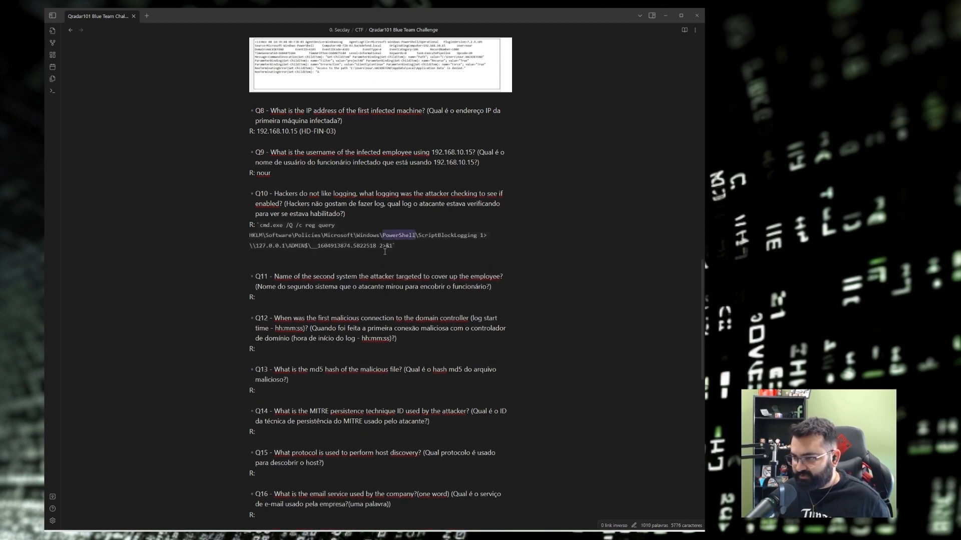
left_click(409, 248)
left_click(348, 215)
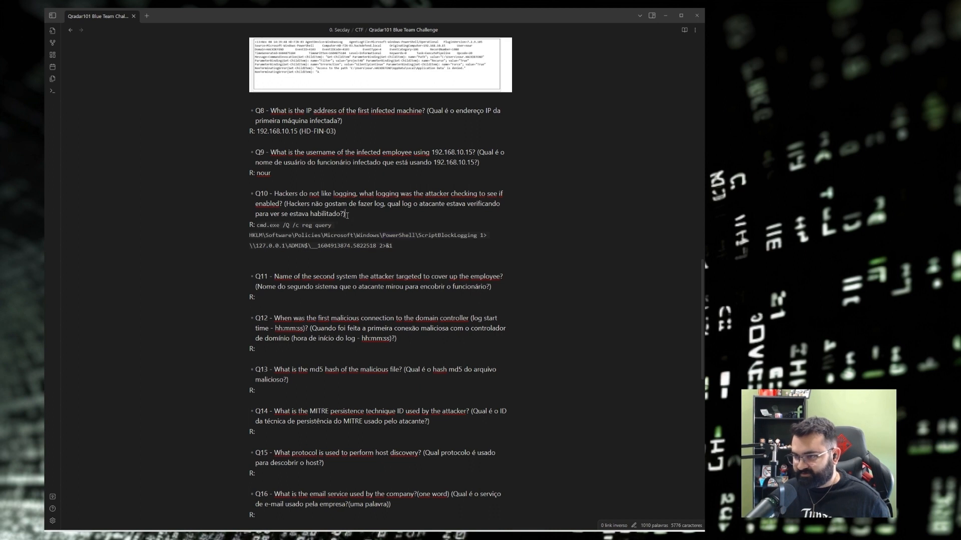
key("Return")
key("BackSpace")
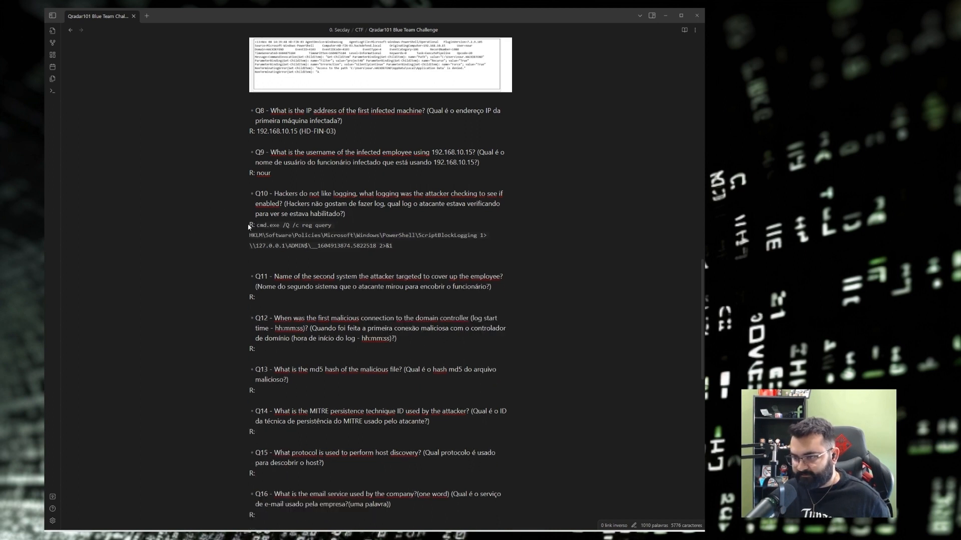
type("PowerShell")
key("Return")
left_click(665, 15)
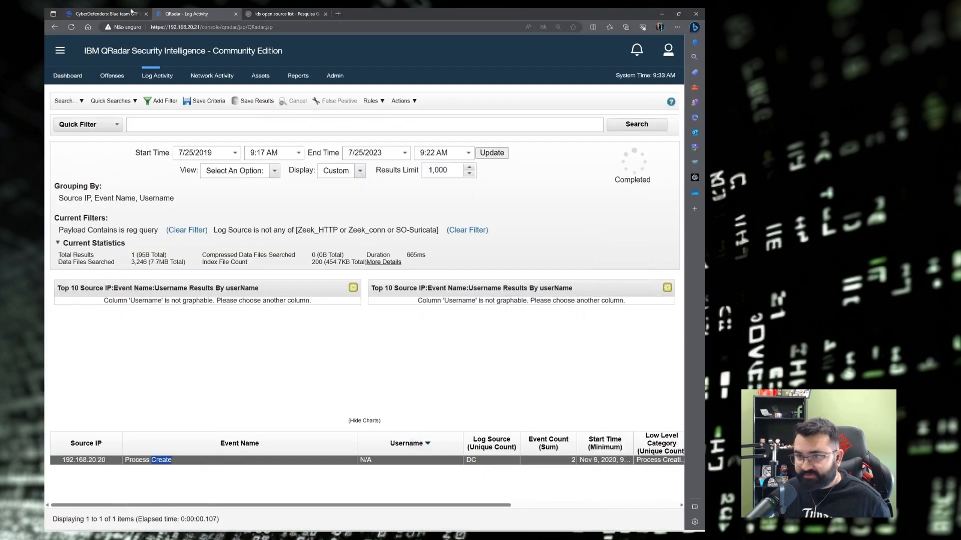
Confirm on the CyberDefenders page that Q10's accepted answer is powershell, then return to the notes.
left_click(105, 13)
left_click(161, 385)
key("ctrl+f")
type("PowerShell")
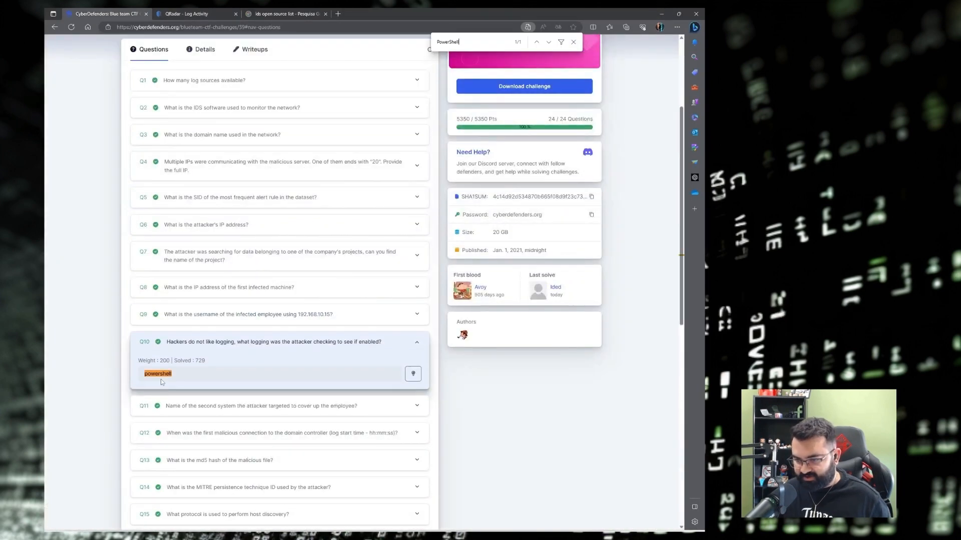
scroll(306, 203, "down", 3)
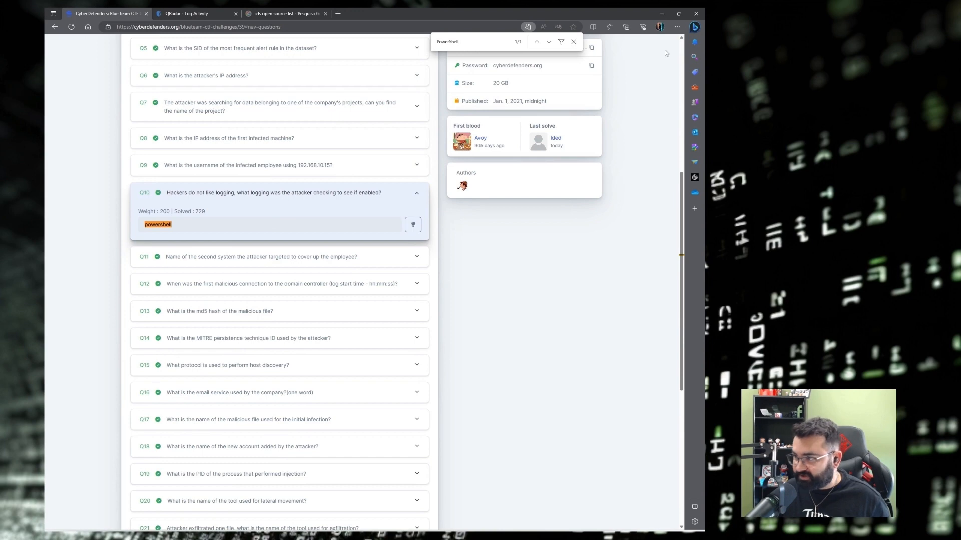
left_click(574, 42)
left_click(183, 197)
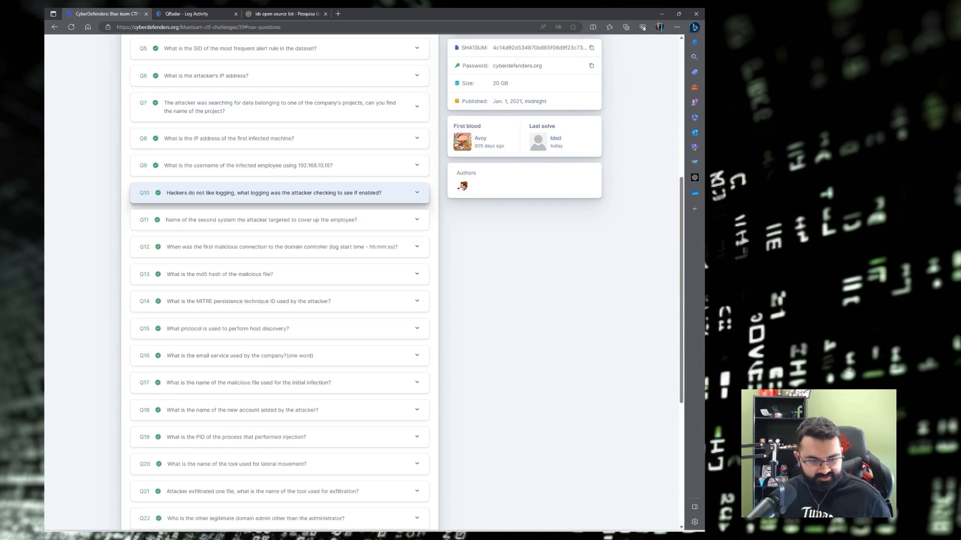
key("alt+Tab")
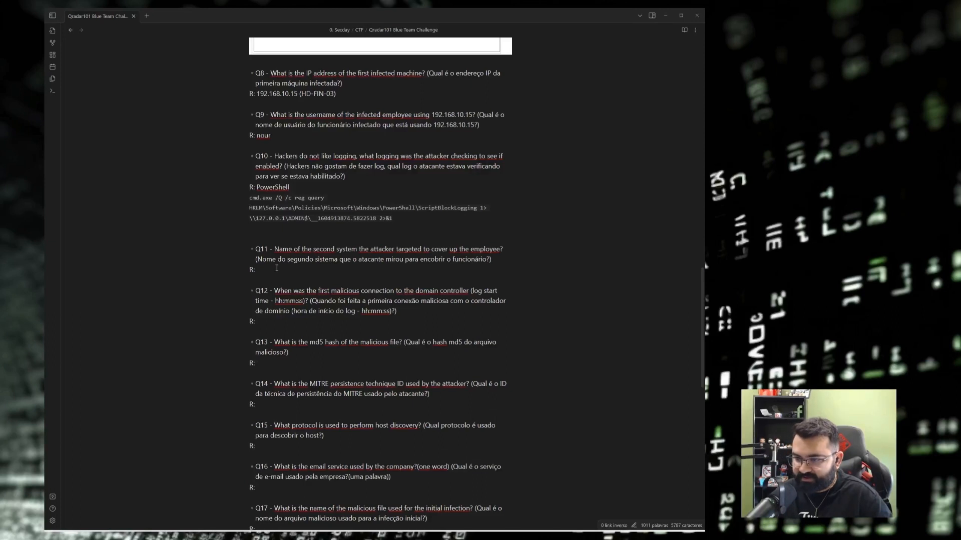
Review the Q8–Q11 answers in the notes, including HD-FIN-03, then return to QRadar's search form.
left_click_drag(258, 260, 492, 261)
left_click(491, 261)
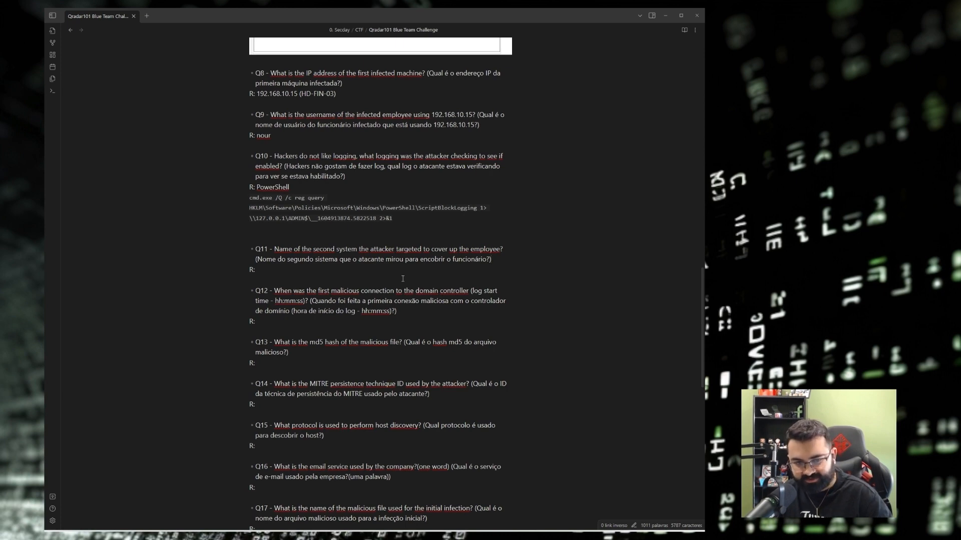
scroll(403, 279, "up", 3)
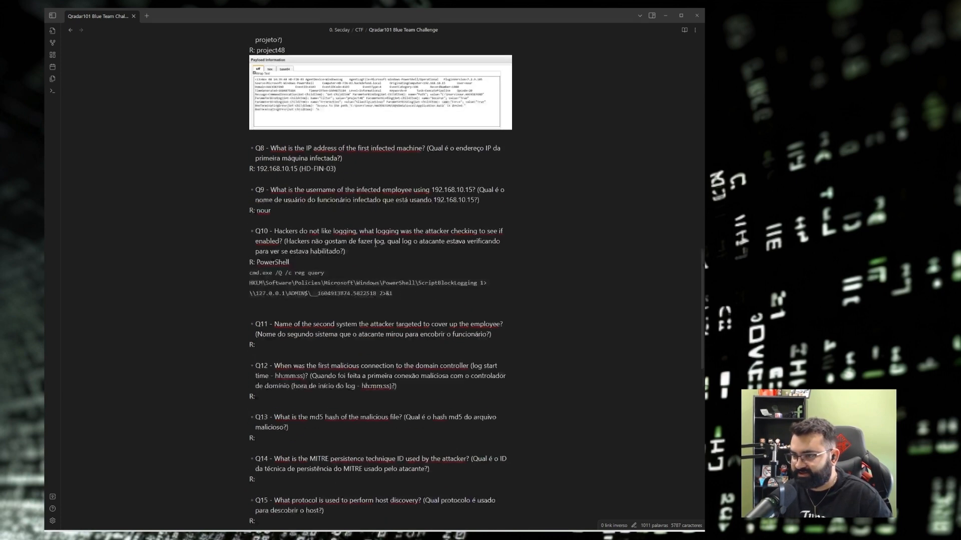
left_click_drag(302, 169, 334, 168)
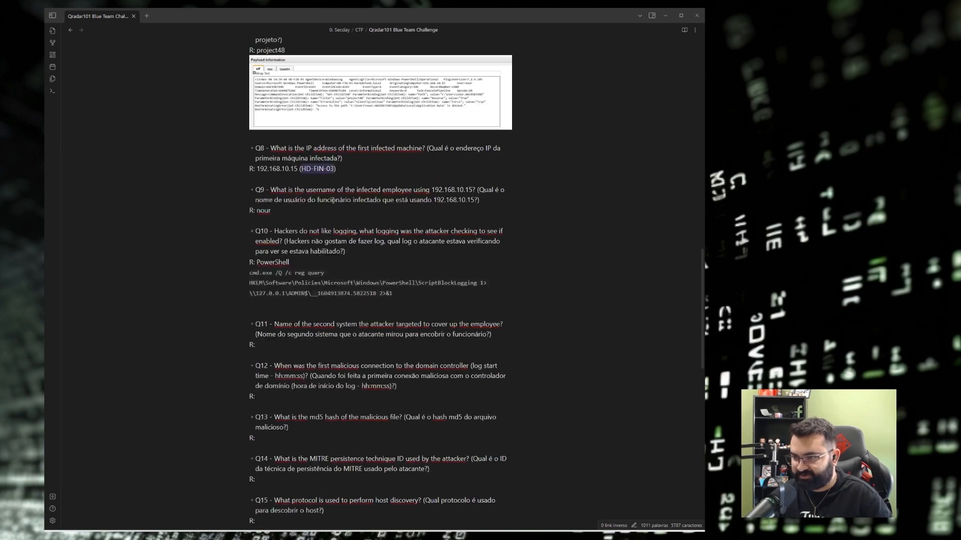
scroll(327, 245, "up", 2)
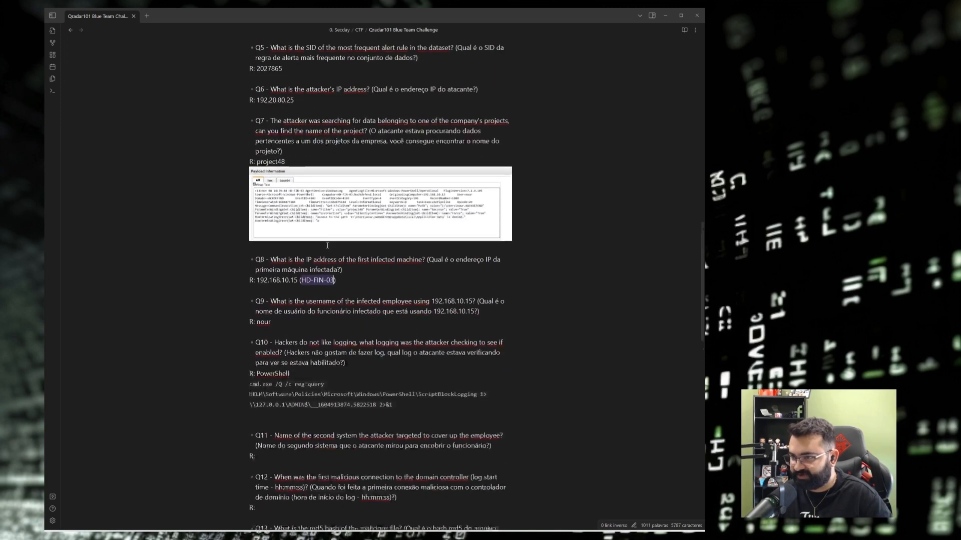
scroll(327, 245, "down", 2)
scroll(326, 245, "down", 3)
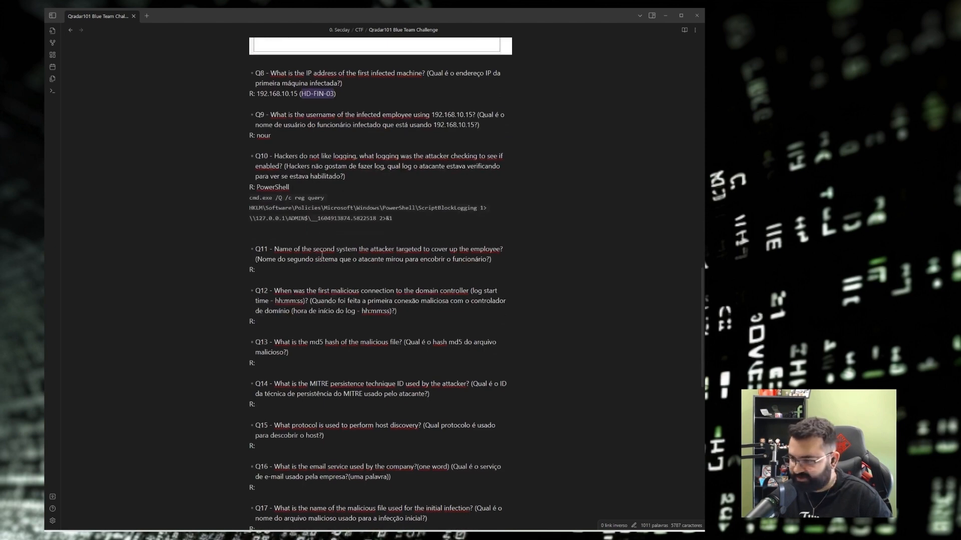
left_click(319, 240)
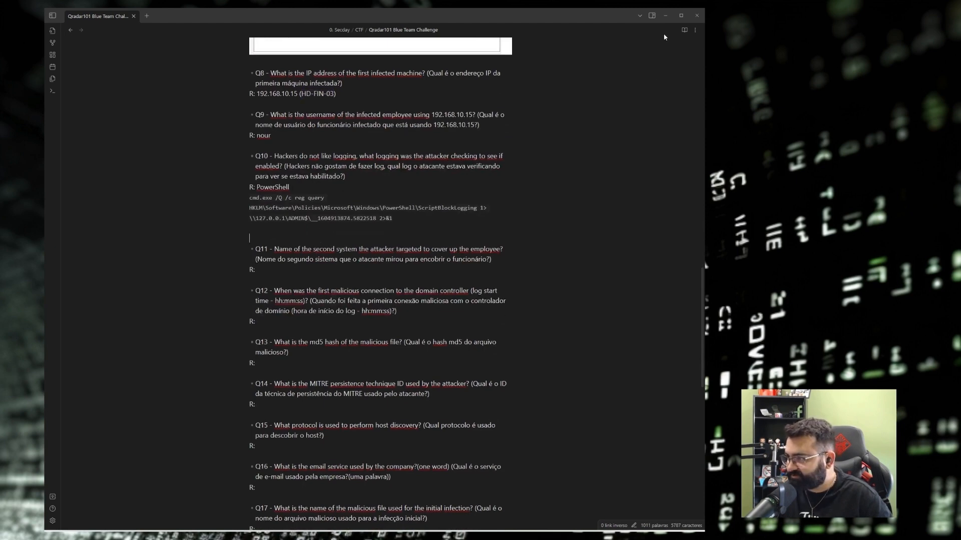
key("alt+Tab")
scroll(368, 227, "up", 2)
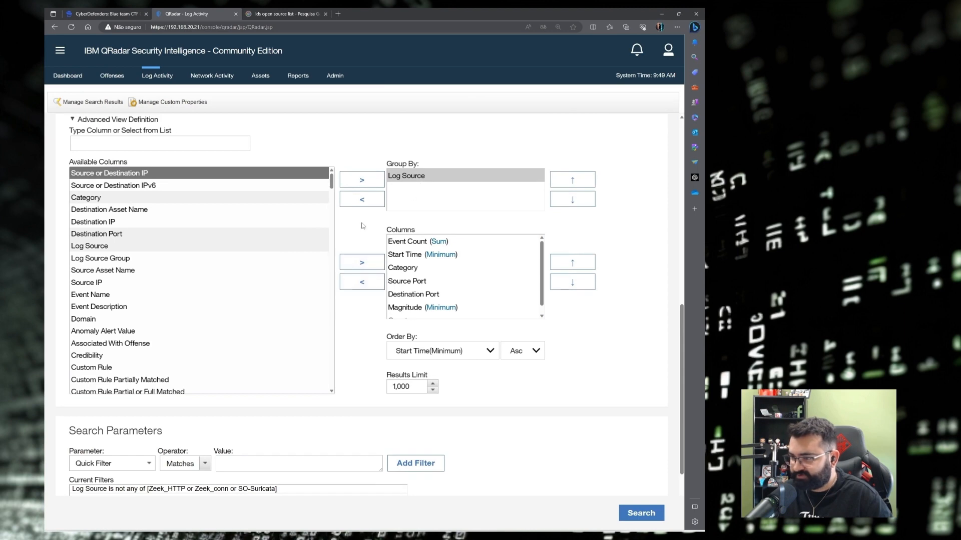
Add an 'EventID (custom) is any of 1' filter and run the search.
scroll(454, 125, "up", 4)
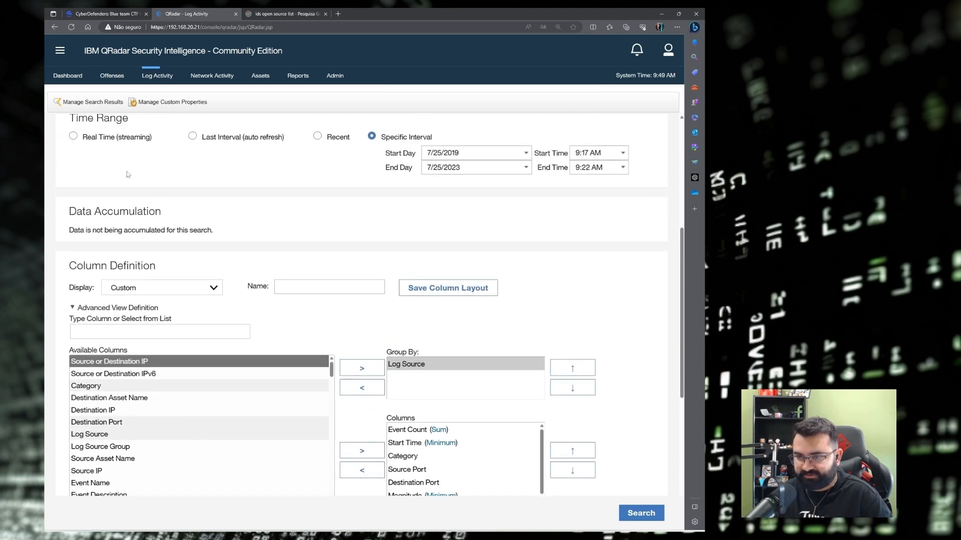
scroll(128, 175, "up", 5)
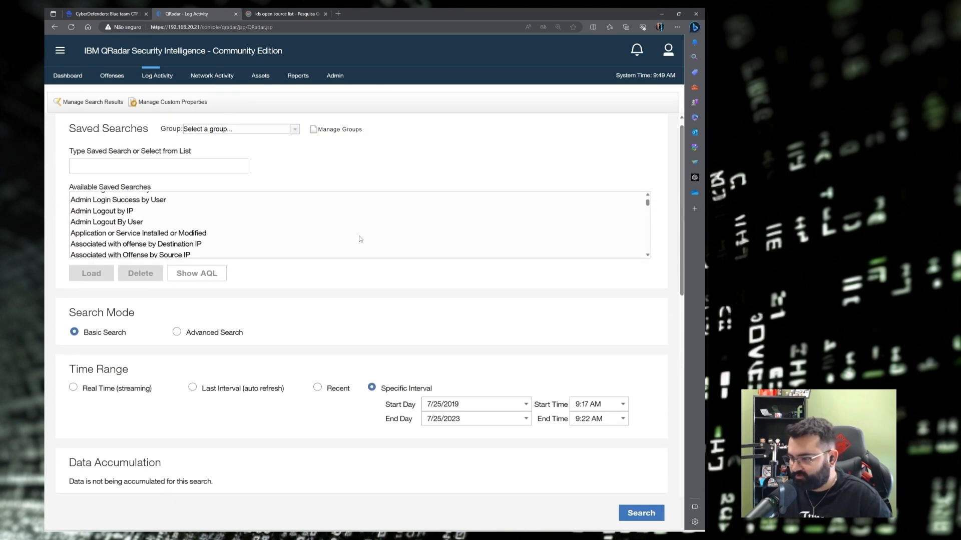
scroll(359, 239, "down", 8)
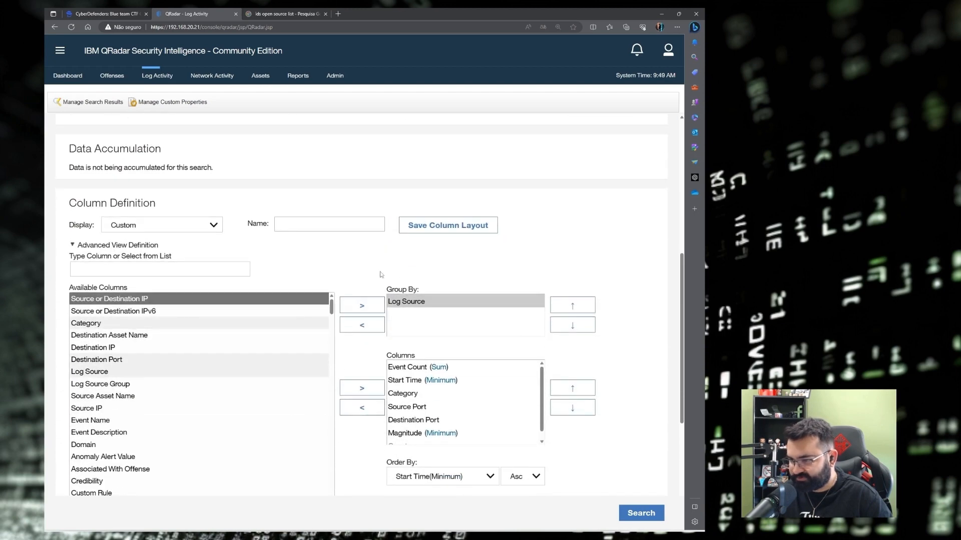
scroll(371, 266, "down", 5)
left_click(115, 336)
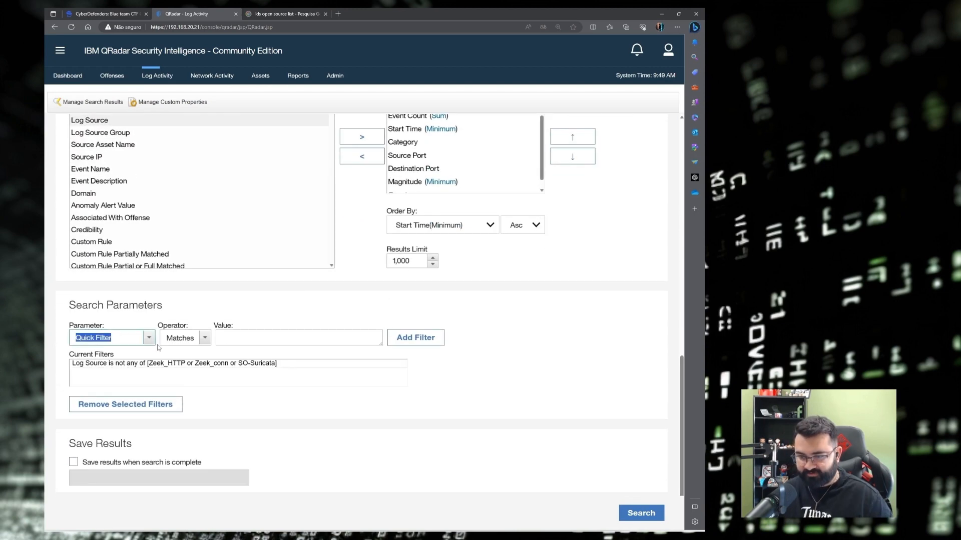
type("event")
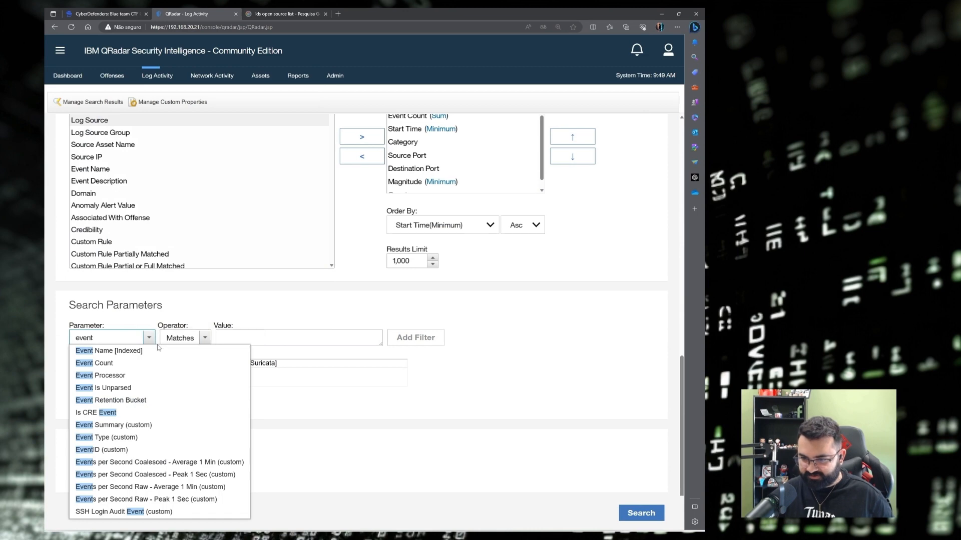
type("id")
left_click(108, 351)
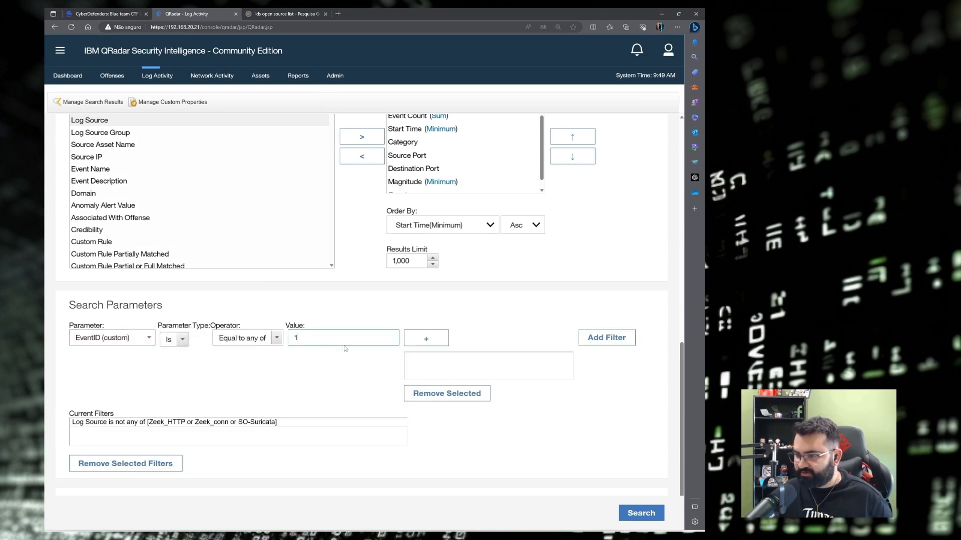
left_click(428, 340)
left_click(593, 340)
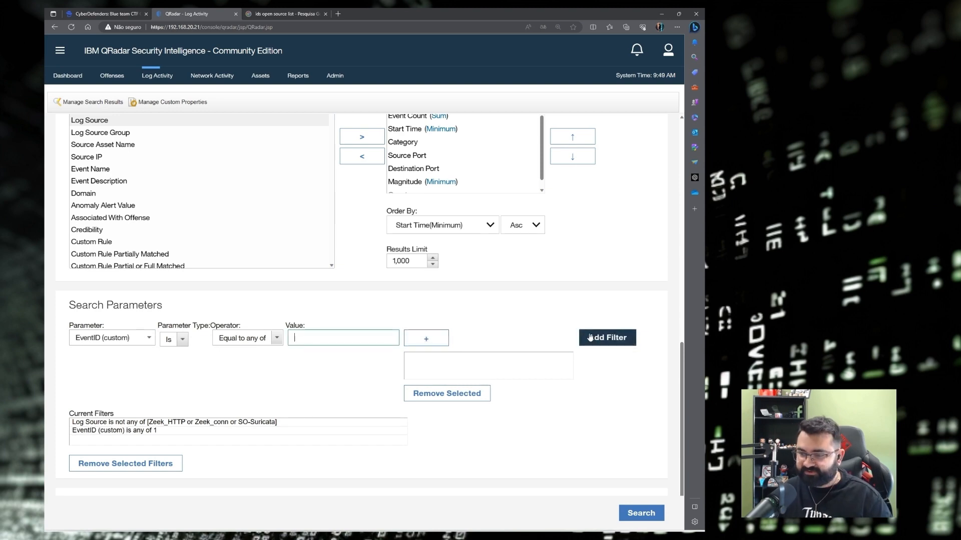
left_click(643, 519)
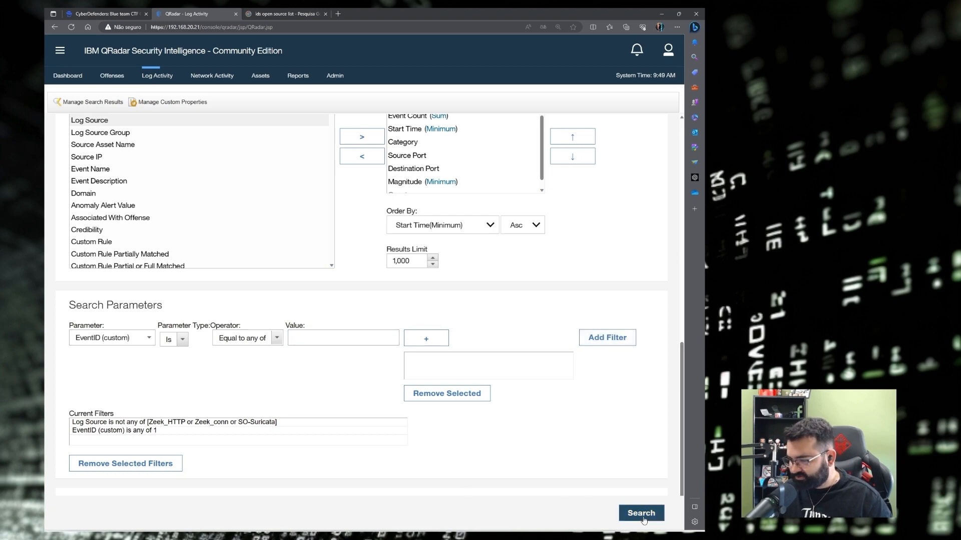
Review the six host result rows and widen the Low Level Category column.
scroll(333, 294, "down", 2)
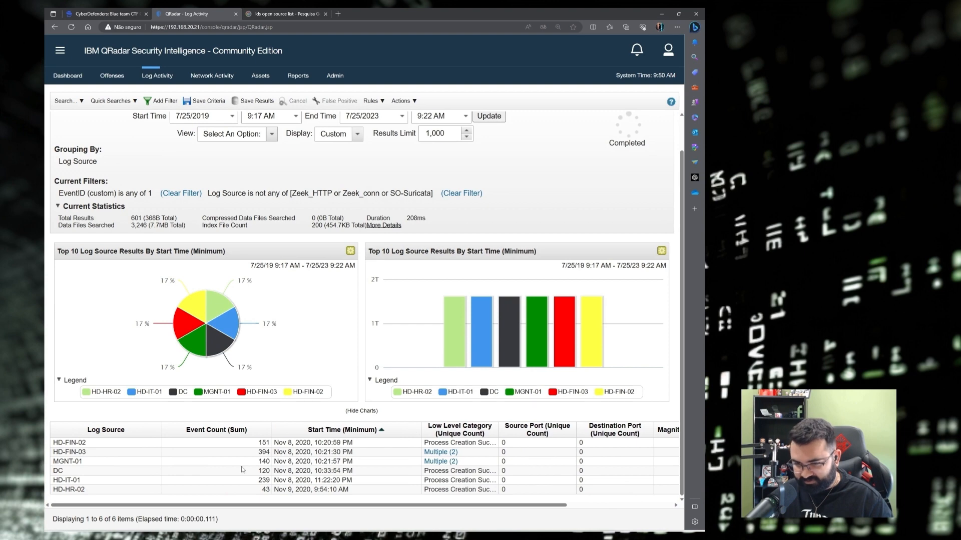
left_click(88, 453)
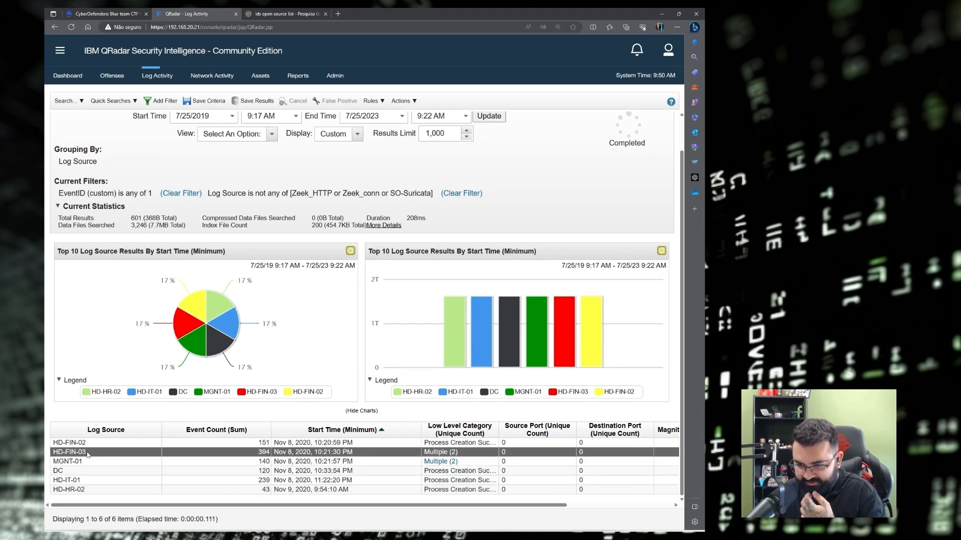
left_click(74, 475)
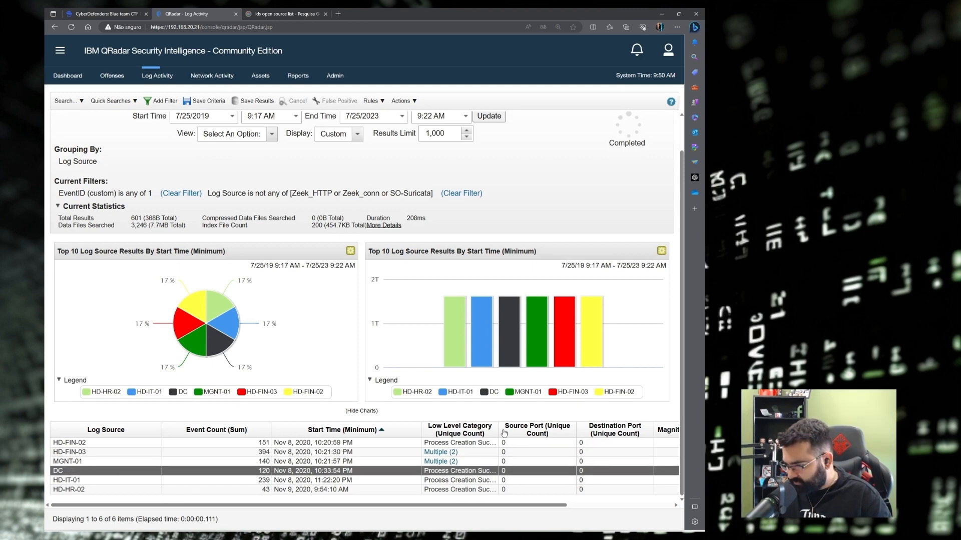
left_click_drag(498, 432, 592, 420)
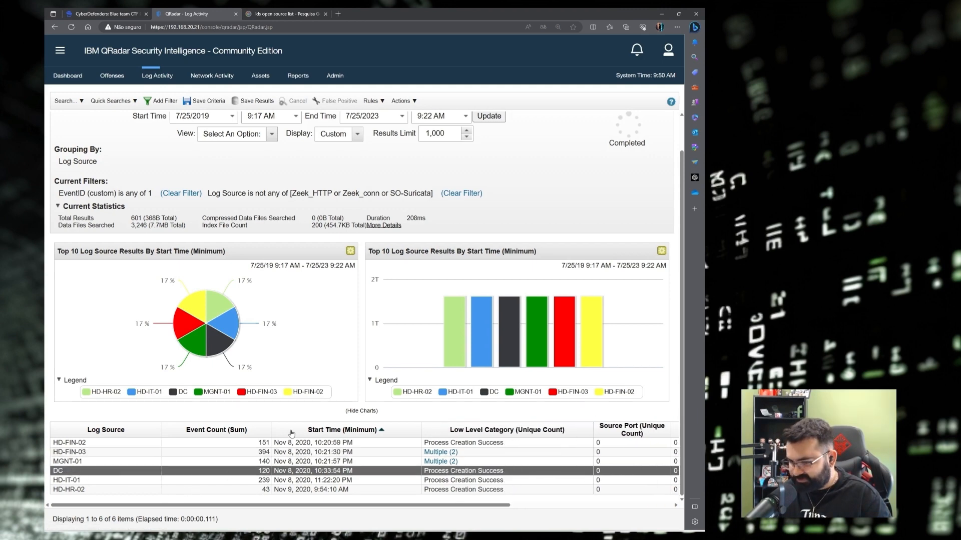
left_click(67, 100)
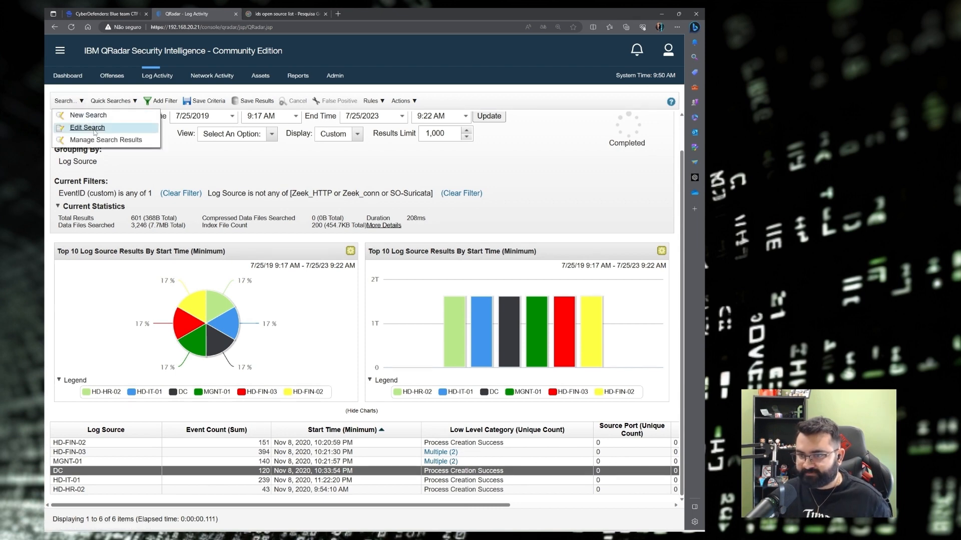
Add Process CommandLine (custom) to the search's Group By columns.
left_click(87, 128)
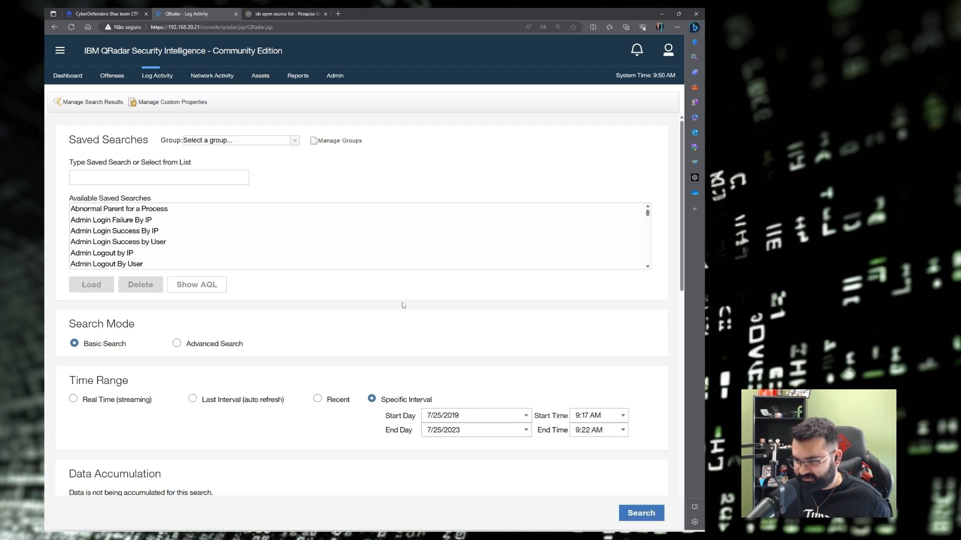
scroll(425, 310, "down", 10)
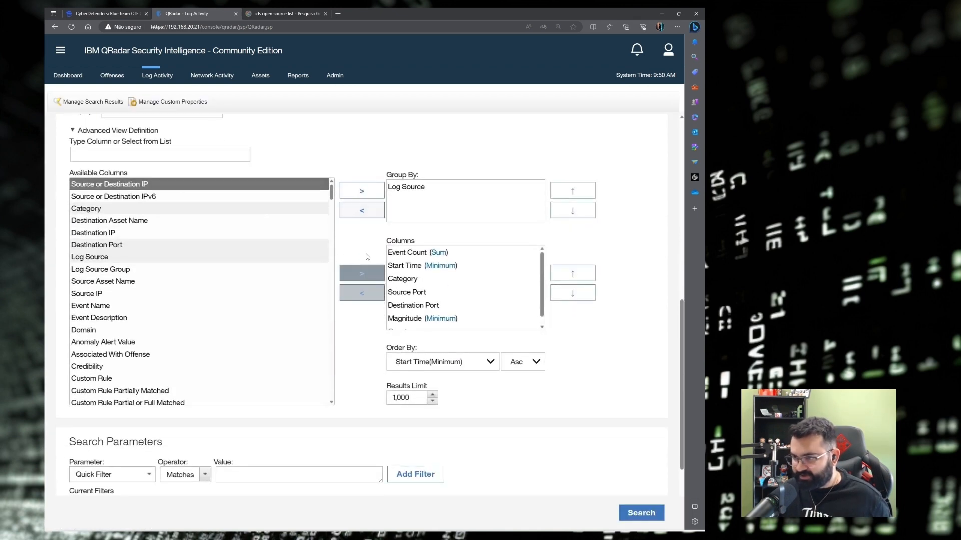
left_click(127, 155)
type("command")
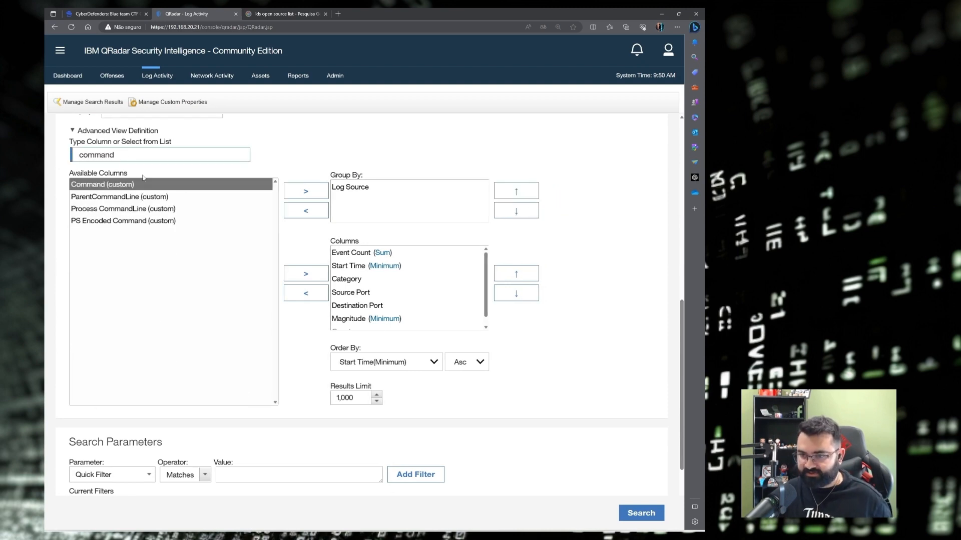
left_click(123, 208)
left_click(303, 192)
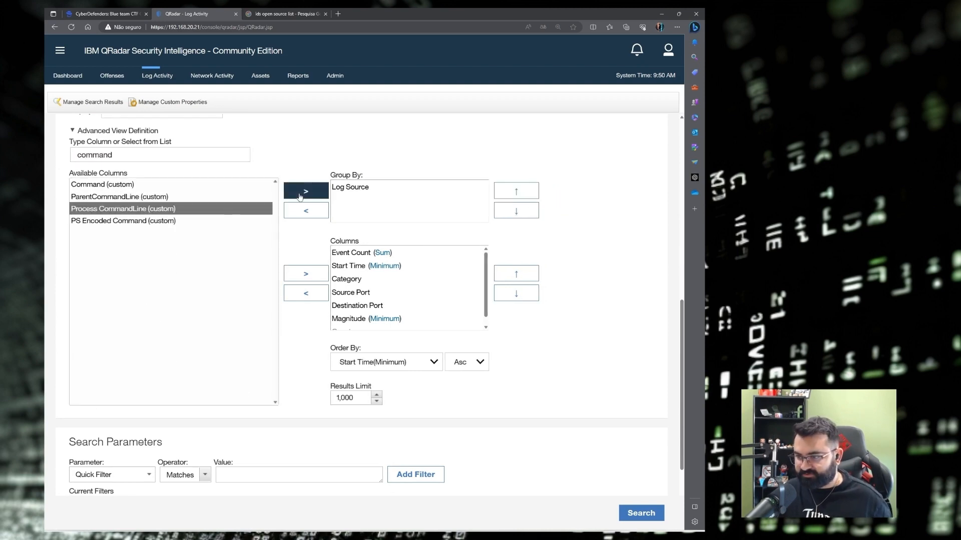
Stage a Process CommandLine contains-any filter with values powershell and cmd.
scroll(310, 329, "down", 3)
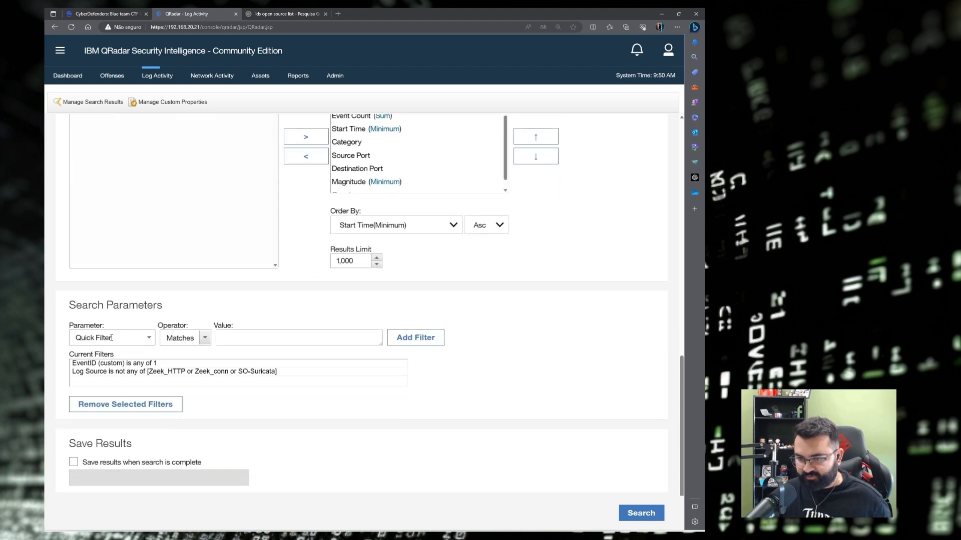
left_click_drag(114, 338, 47, 335)
type("process")
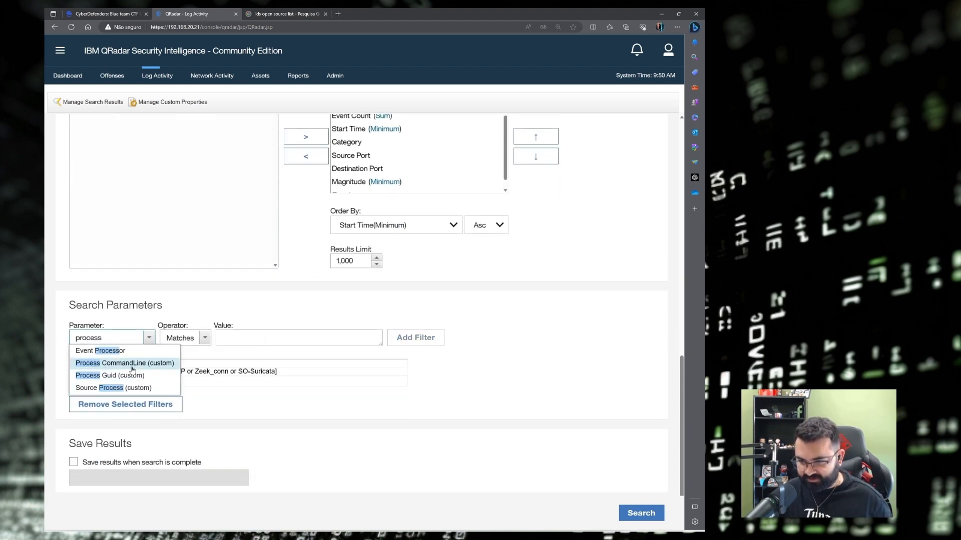
left_click(115, 362)
left_click(248, 339)
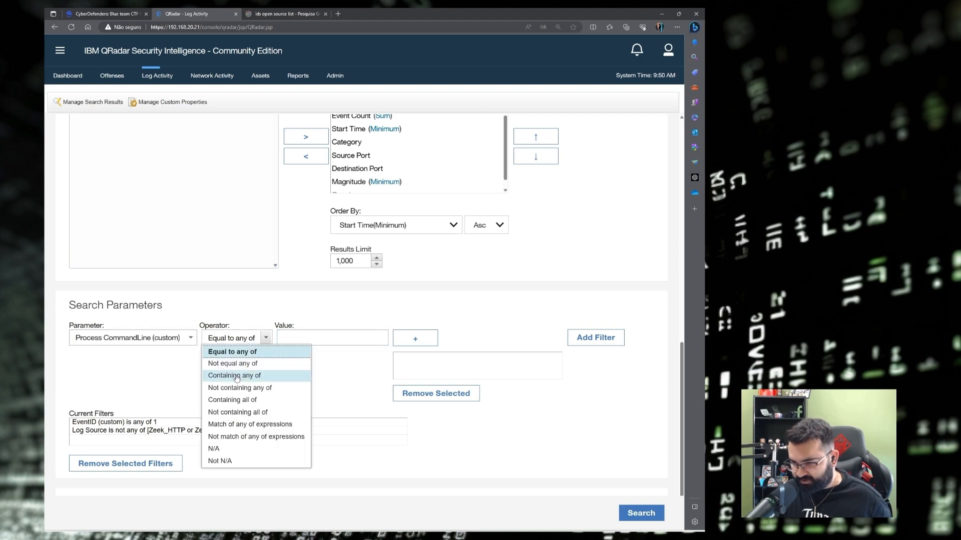
left_click(236, 377)
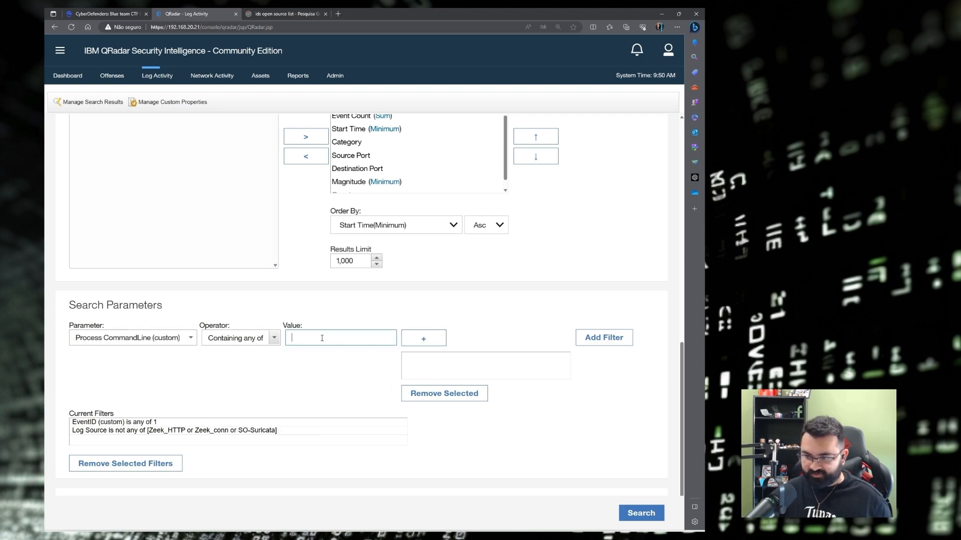
type("powershell")
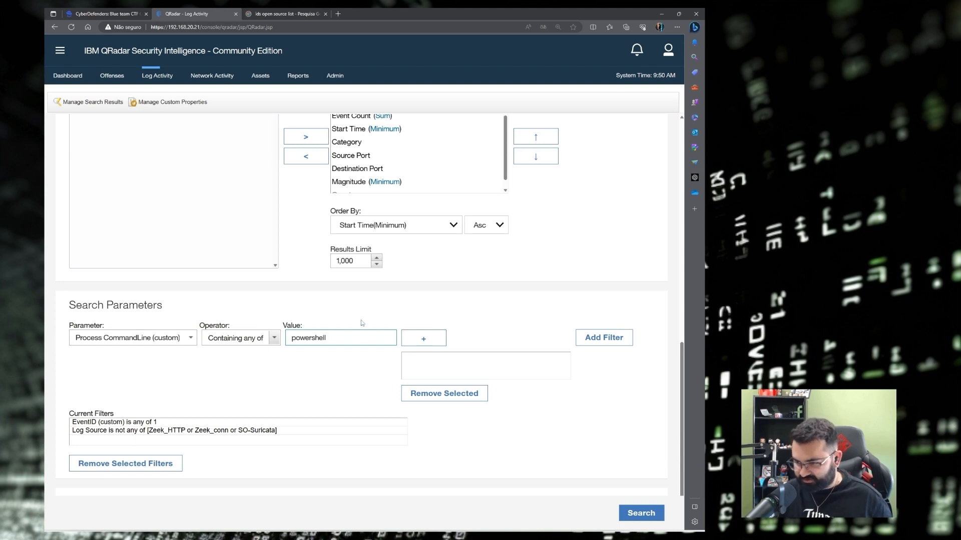
left_click(423, 338)
type("cmd")
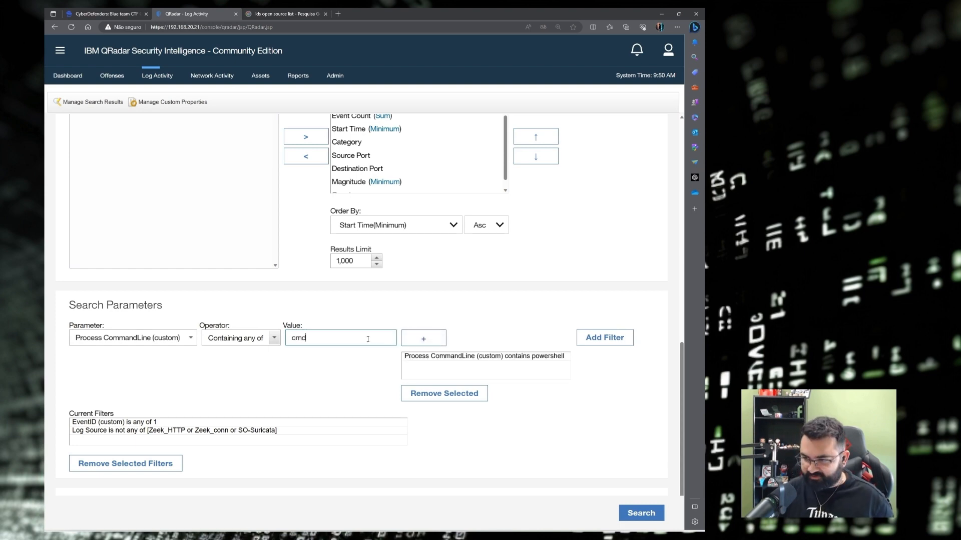
left_click(424, 339)
scroll(522, 345, "up", 4)
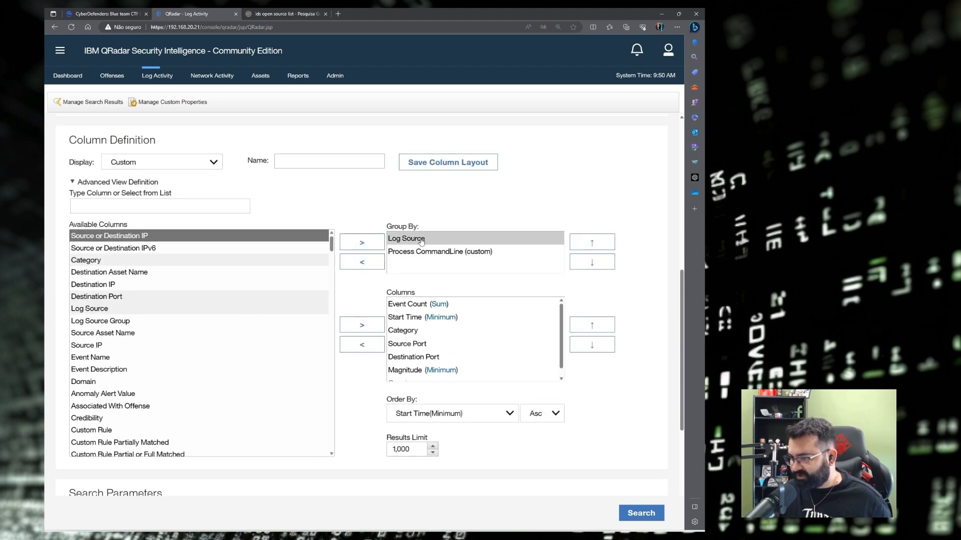
left_click(433, 255)
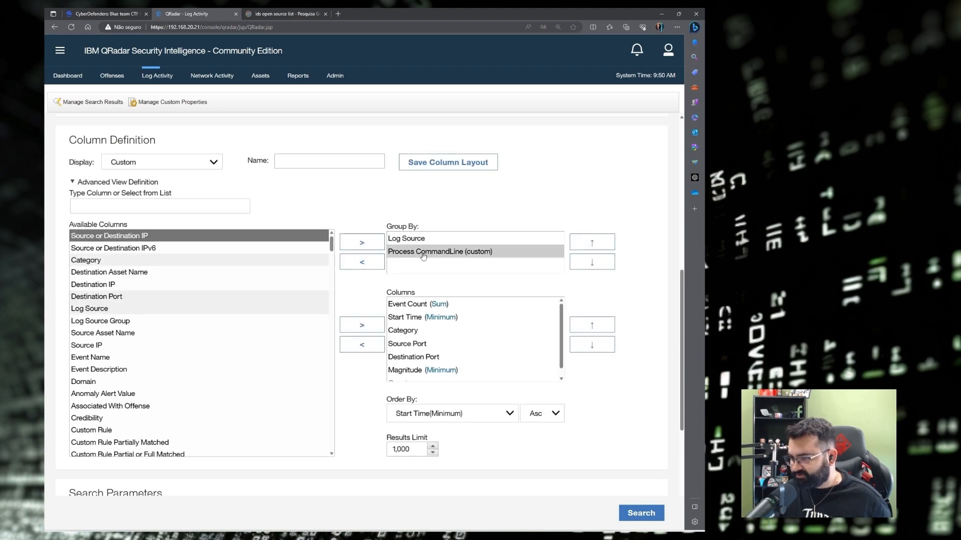
Run the grouped search and review the HD-FIN-03, HD-IT-01 and MGNT-01 command rows.
left_click(642, 514)
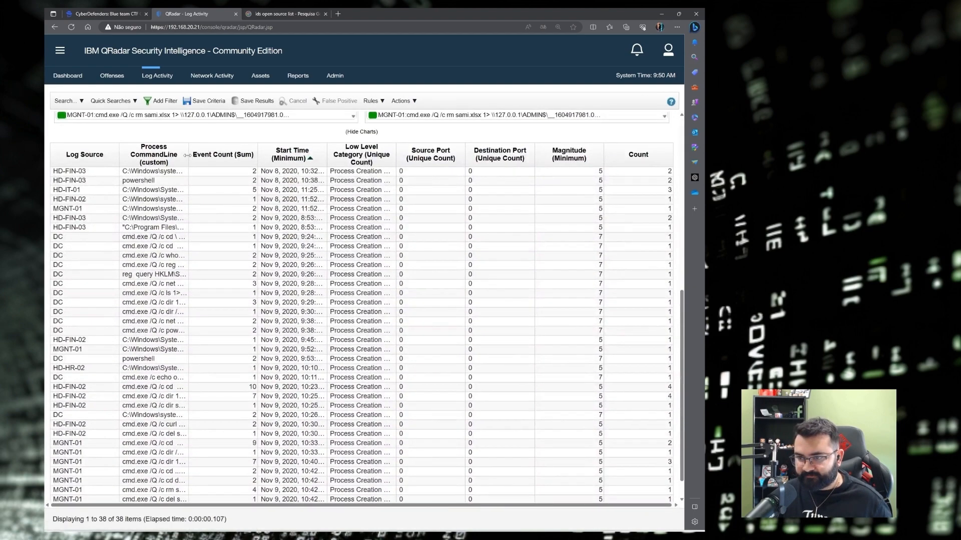
double_click(187, 155)
left_click(90, 173)
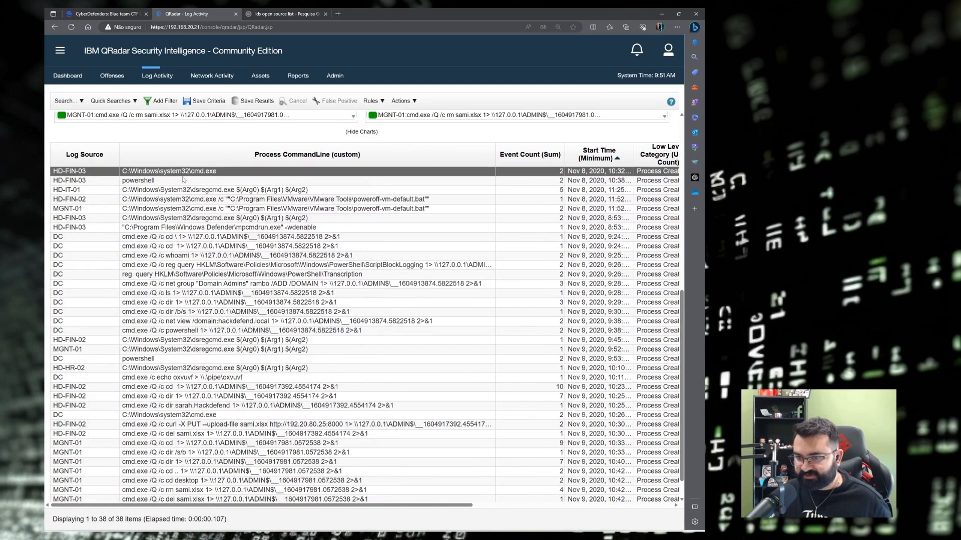
left_click(171, 181)
left_click(93, 191)
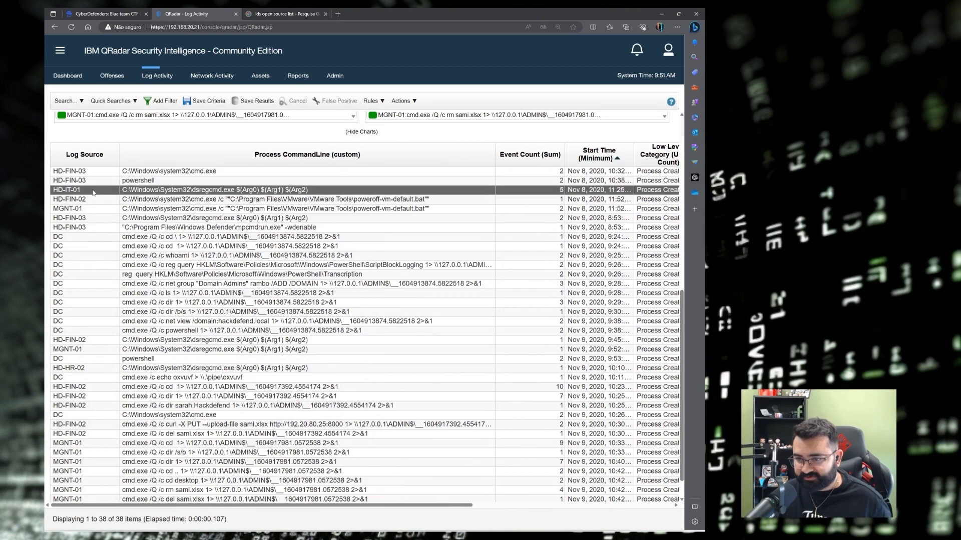
left_click_drag(309, 191, 113, 193)
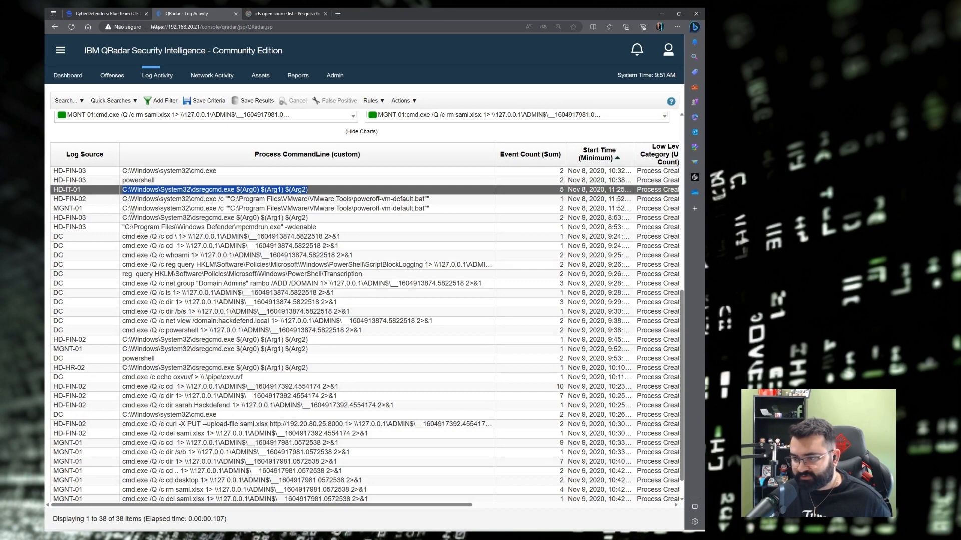
left_click(132, 211)
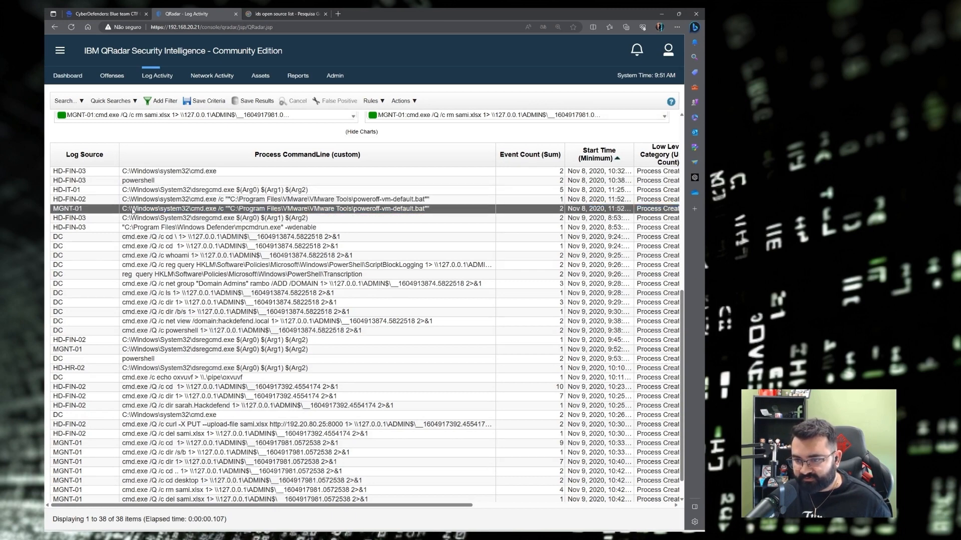
left_click_drag(132, 211, 391, 211)
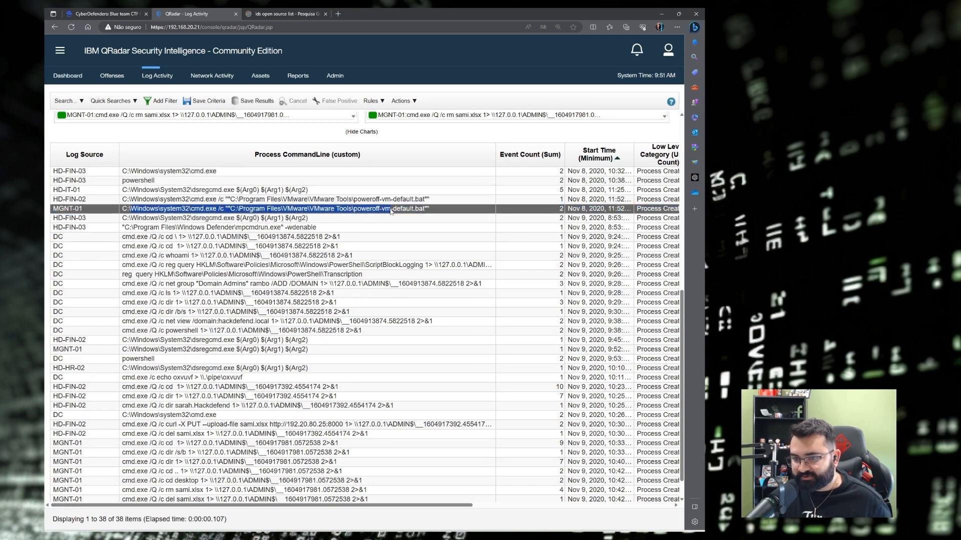
Highlight the eleven DC command rows in the results.
scroll(243, 226, "down", 1)
left_click(62, 208)
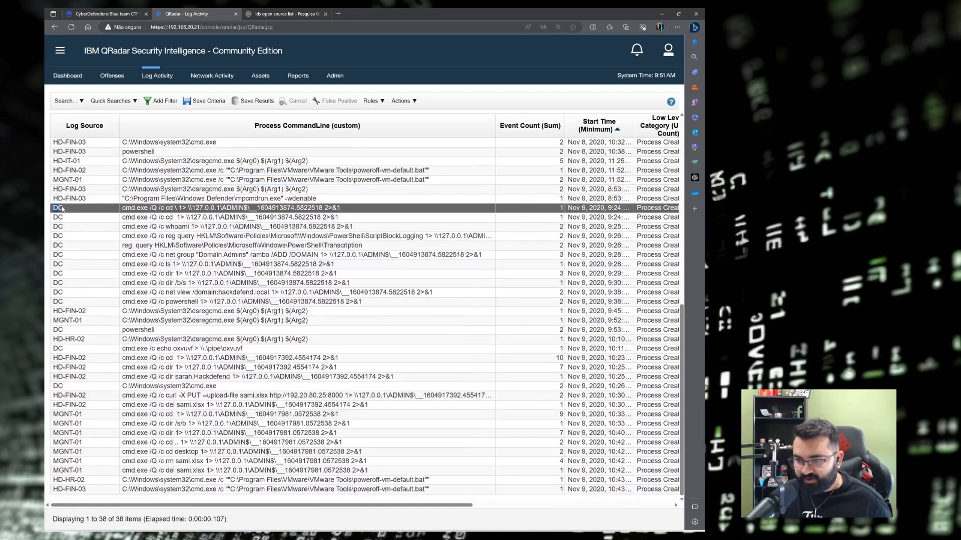
left_click_drag(62, 209, 385, 305)
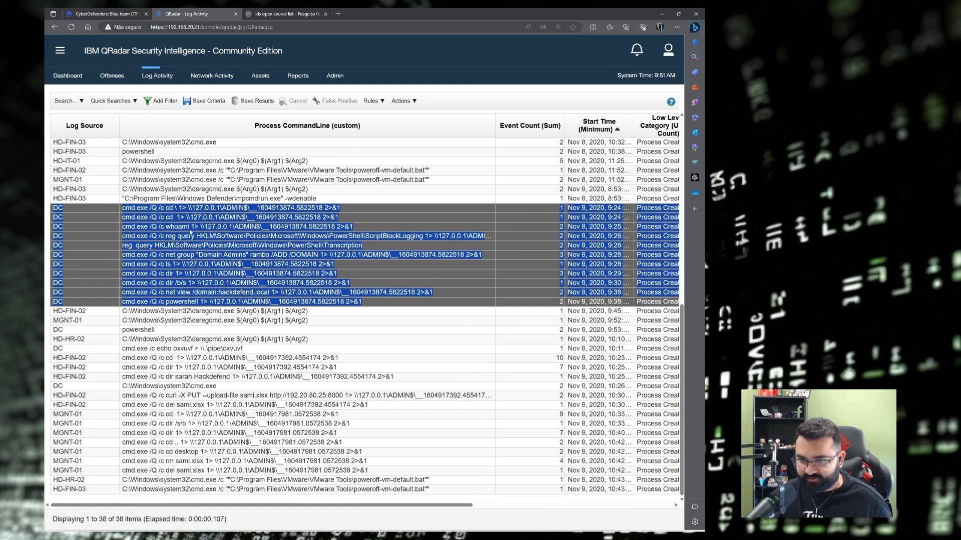
left_click(80, 210)
left_click_drag(53, 209, 370, 303)
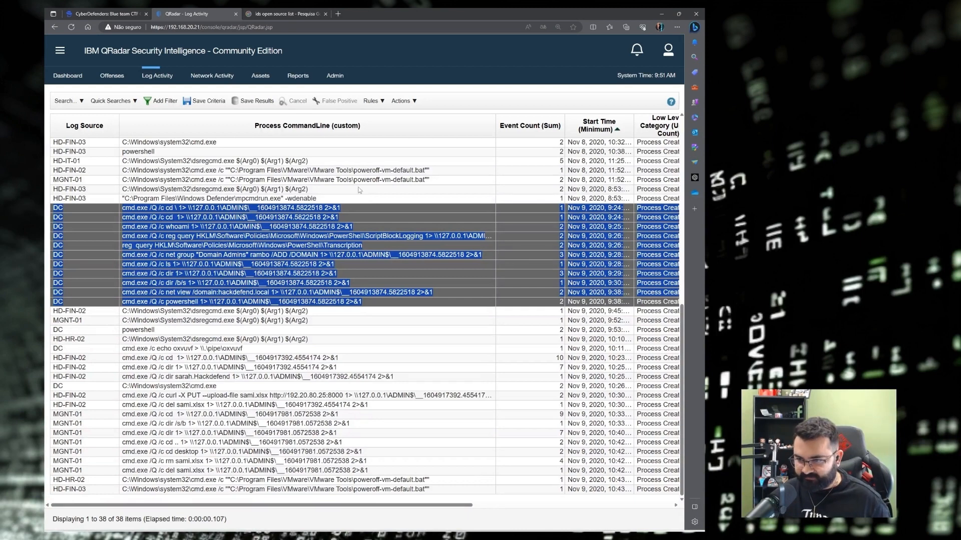
left_click(183, 218)
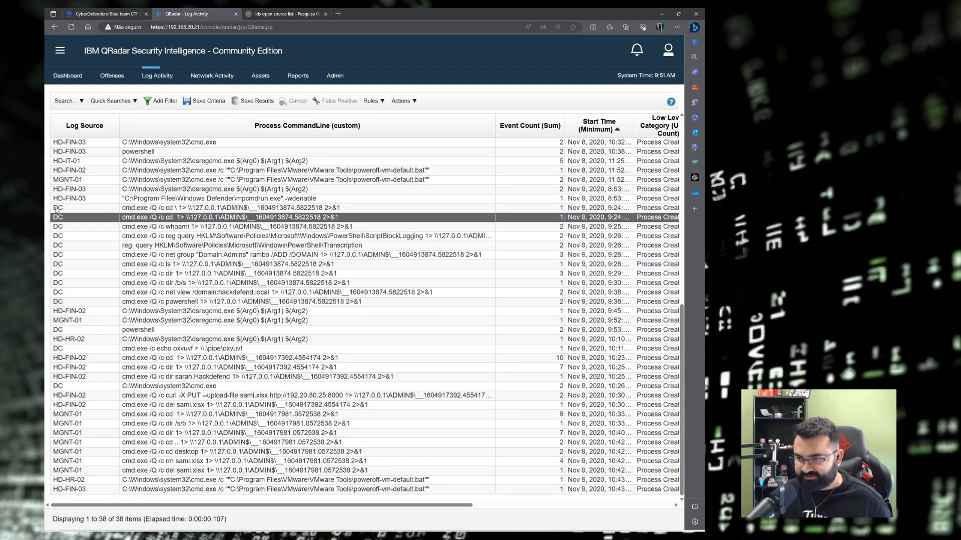
left_click_drag(57, 209, 364, 306)
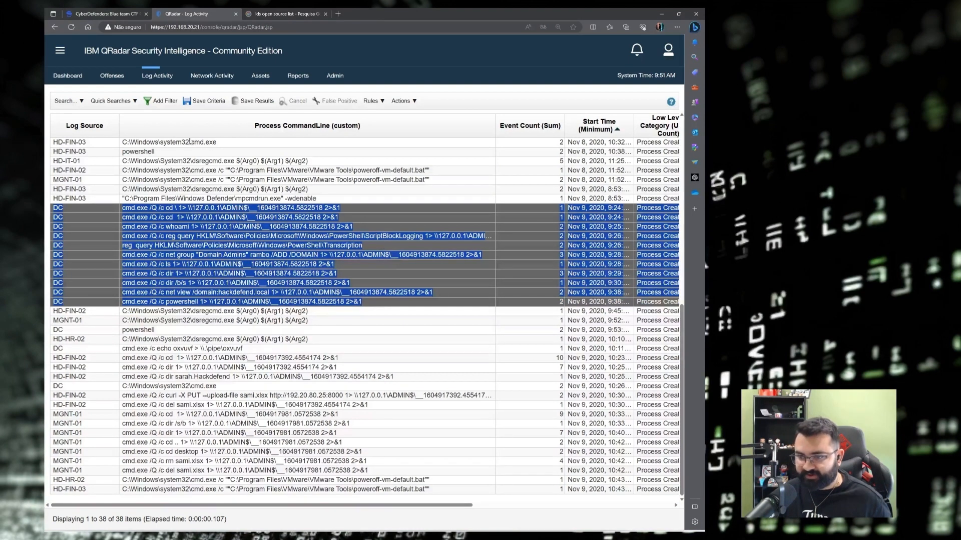
left_click(281, 315)
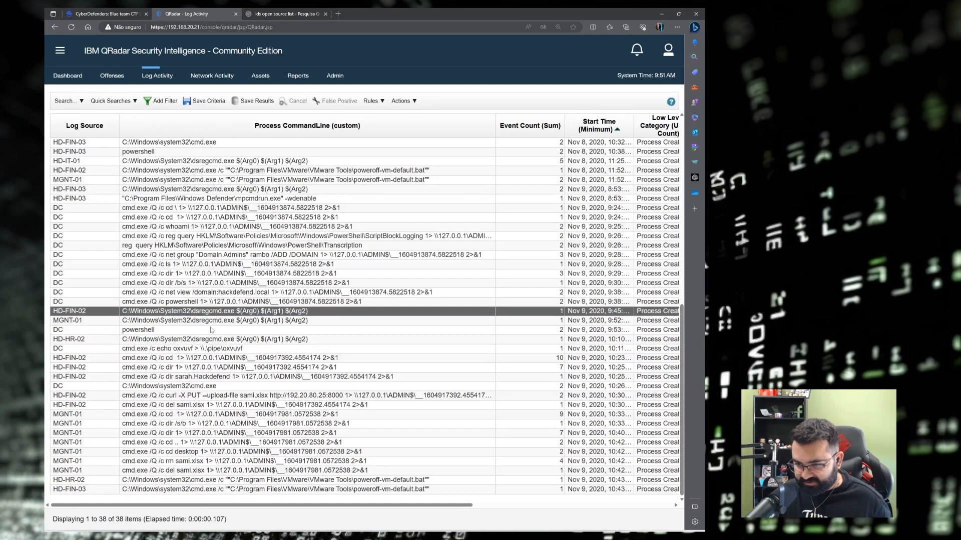
Review the DC powershell, HD-HR-02 and echo oxvuvf rows, and mark host HD-FIN-02.
left_click(207, 330)
left_click(151, 340)
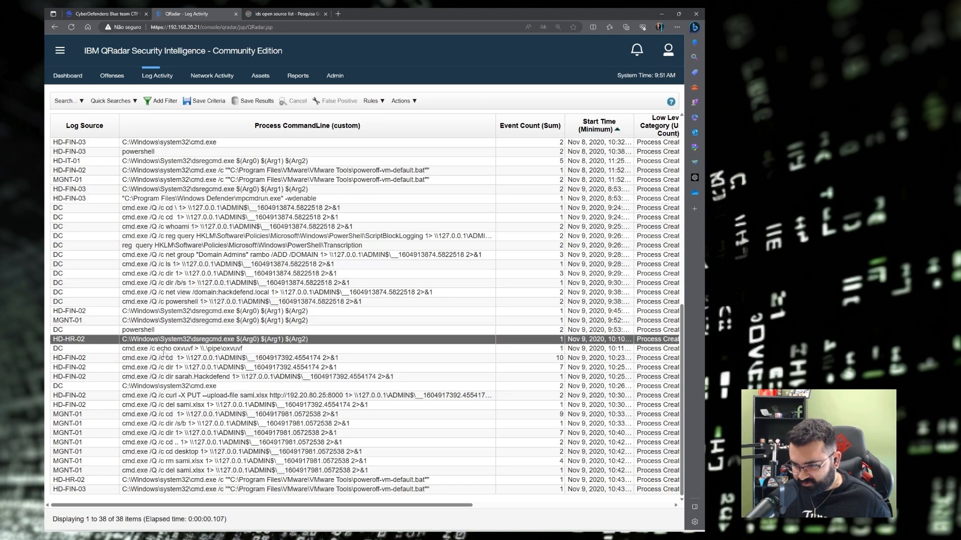
left_click(163, 351)
left_click(100, 360)
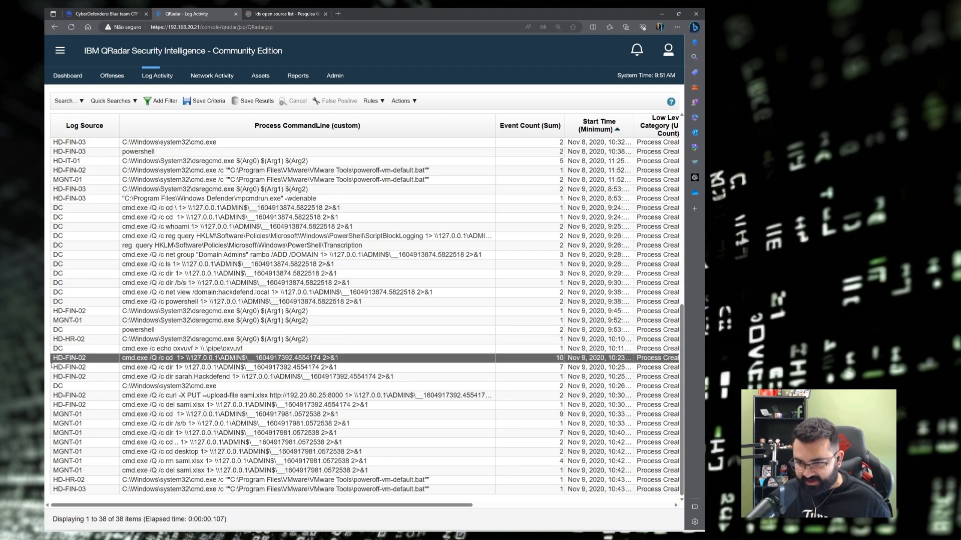
left_click_drag(52, 363, 93, 363)
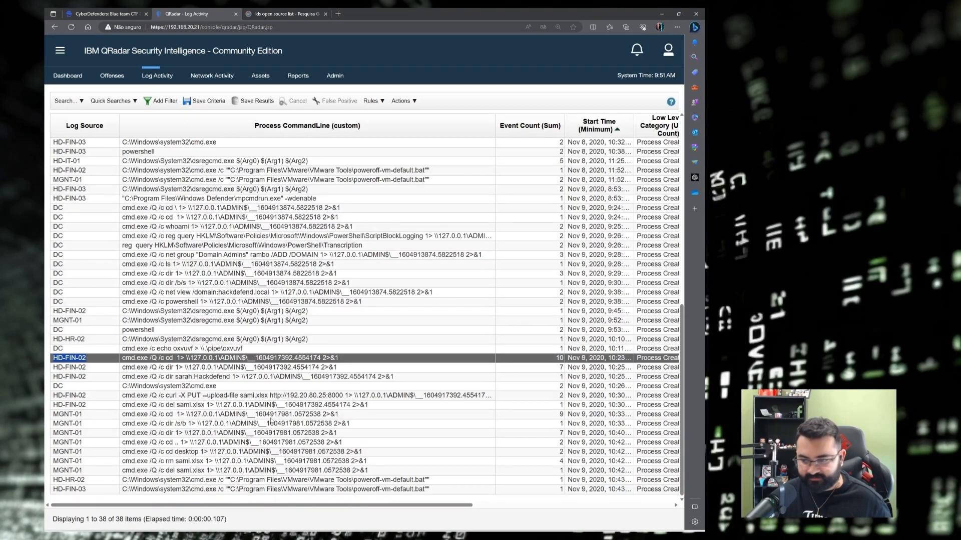
key("alt+Tab")
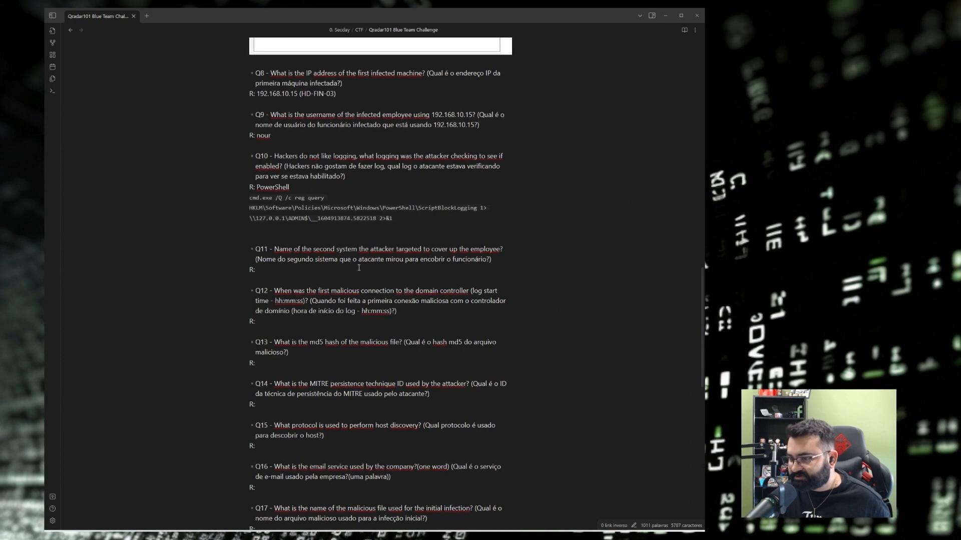
Check HD-FIN-03 in the Q8 answer, then close the notes to return to QRadar.
scroll(359, 268, "up", 2)
left_click_drag(336, 207, 302, 207)
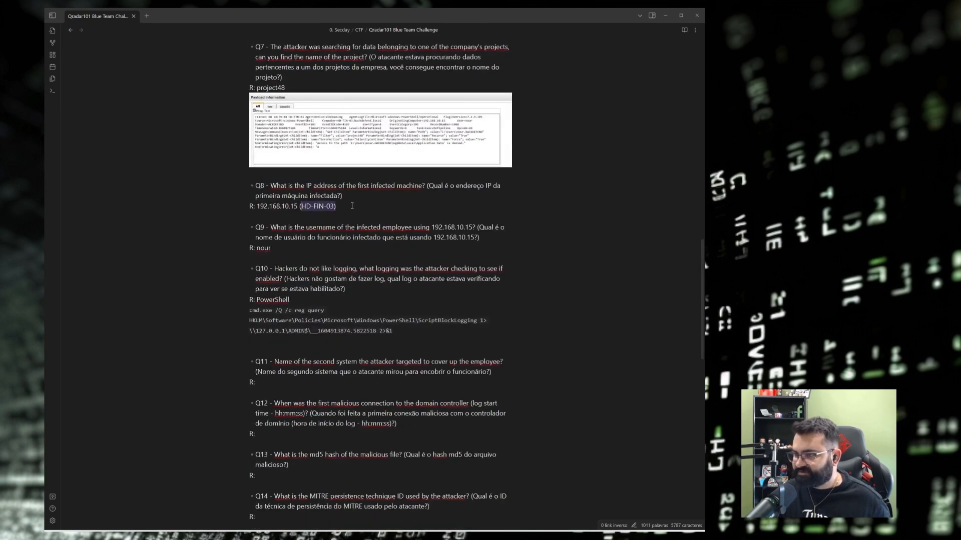
left_click(353, 206)
left_click(697, 15)
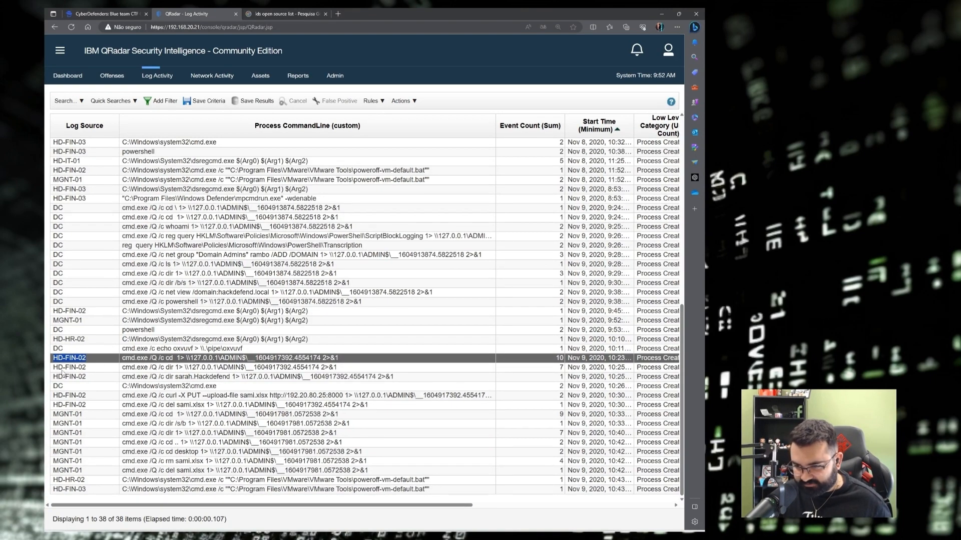
Review HD-FIN-02's dir, curl upload and del sami.xlsx commands and the MGNT-01 row.
left_click_drag(62, 371, 355, 372)
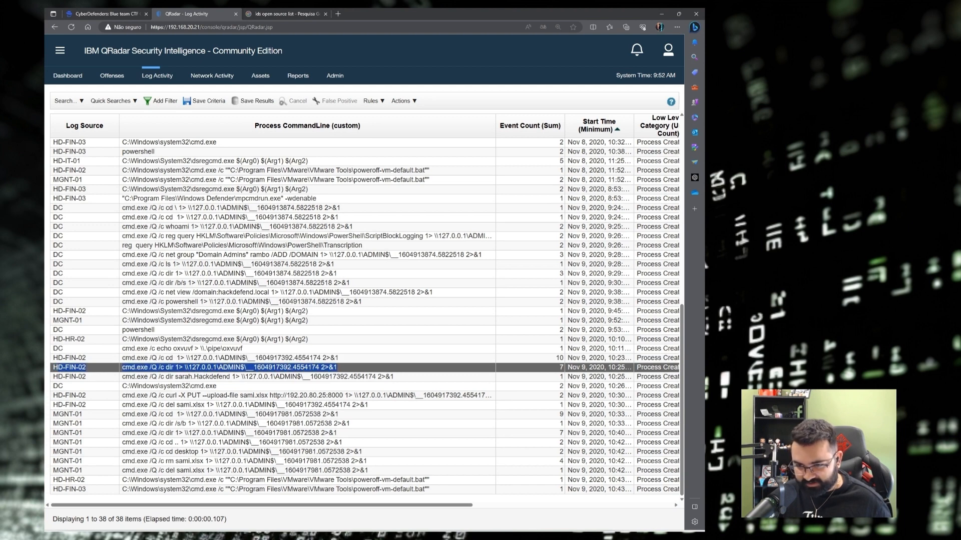
left_click_drag(58, 379, 395, 378)
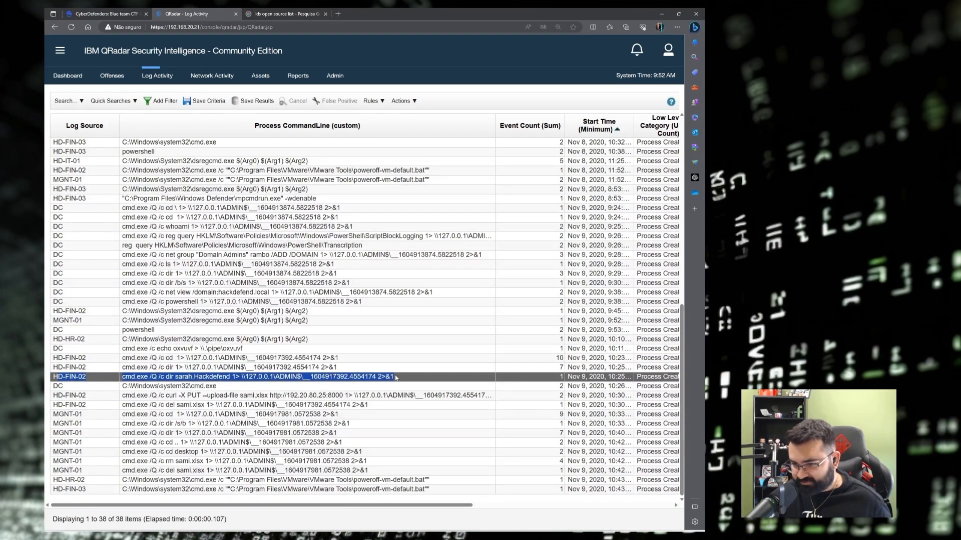
left_click(165, 390)
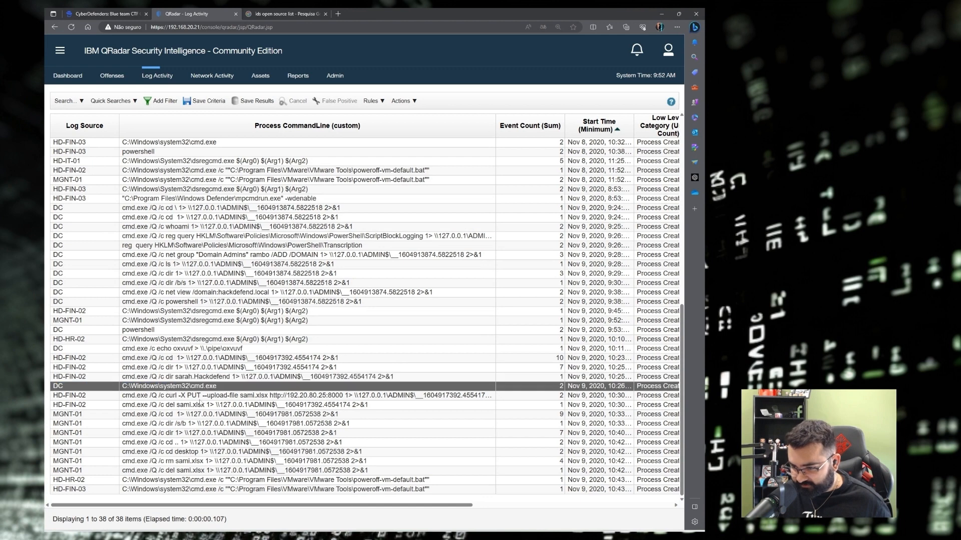
left_click_drag(57, 397, 258, 409)
left_click(54, 416)
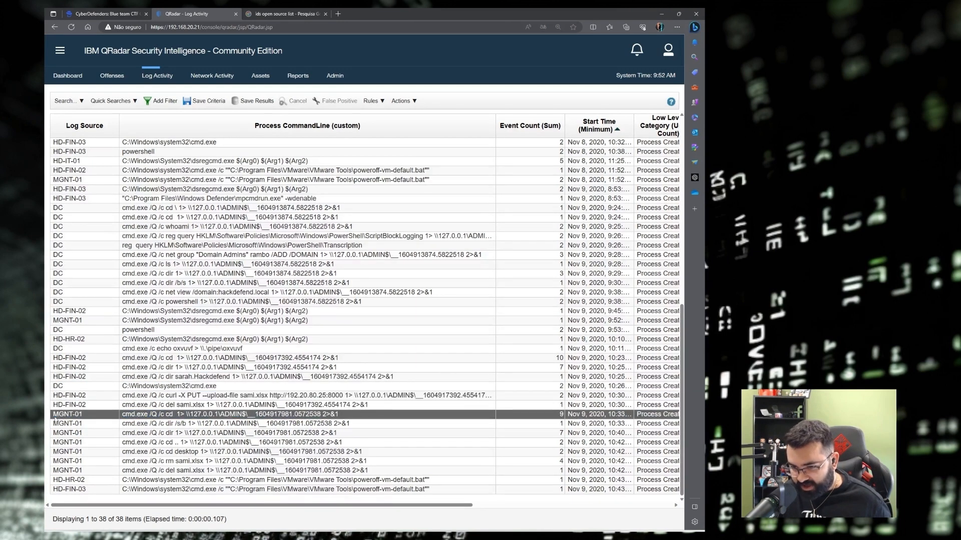
left_click_drag(47, 415, 96, 416)
left_click(96, 418)
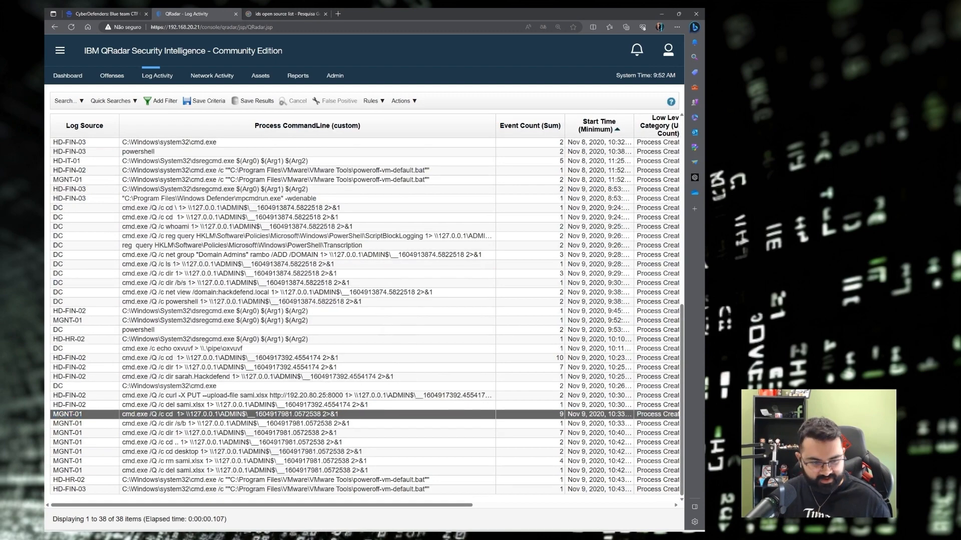
key("alt+Tab")
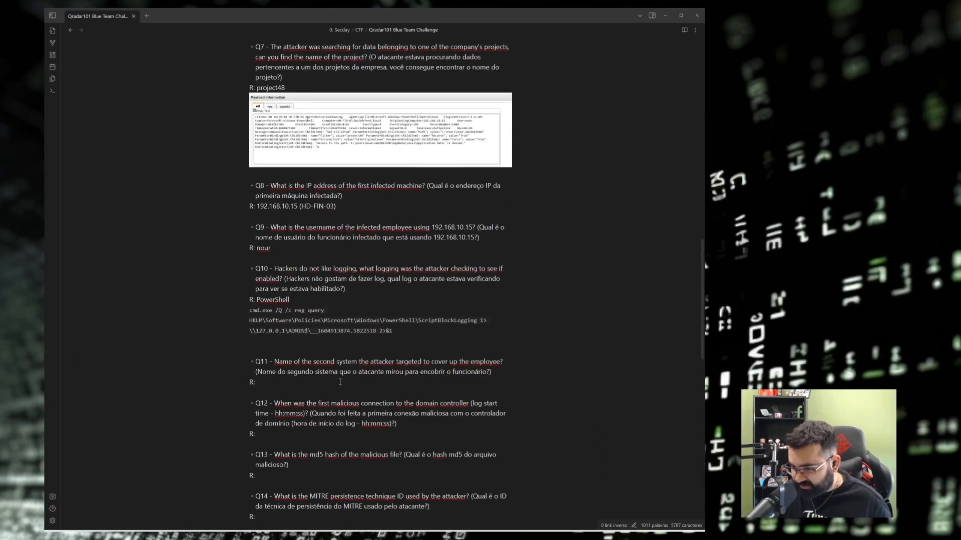
Add HD-FIN-02 as a candidate Q11 host in the notes, cross-checking against the QRadar log table.
type("HD-FIN-02")
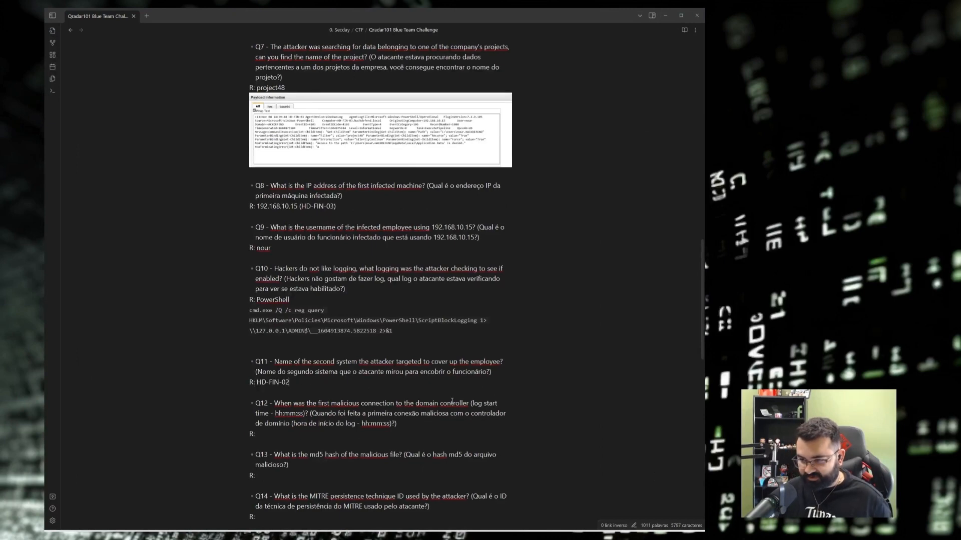
key("alt+Tab")
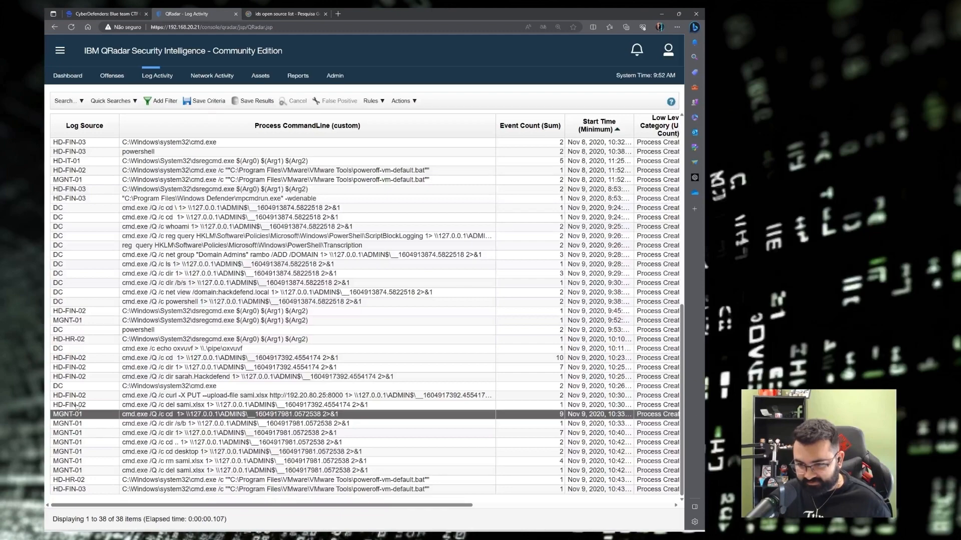
key("alt+Tab")
key("alt+Tab")
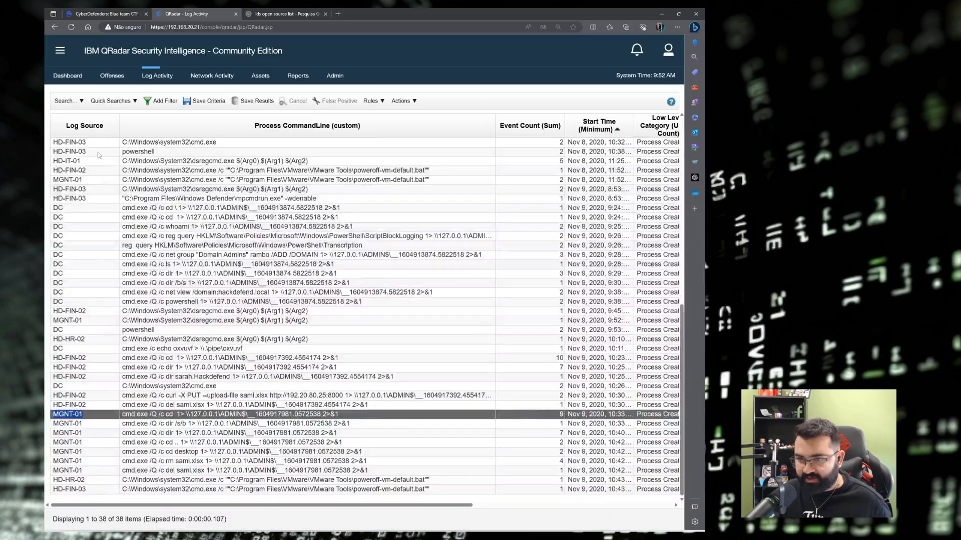
key("alt+Tab")
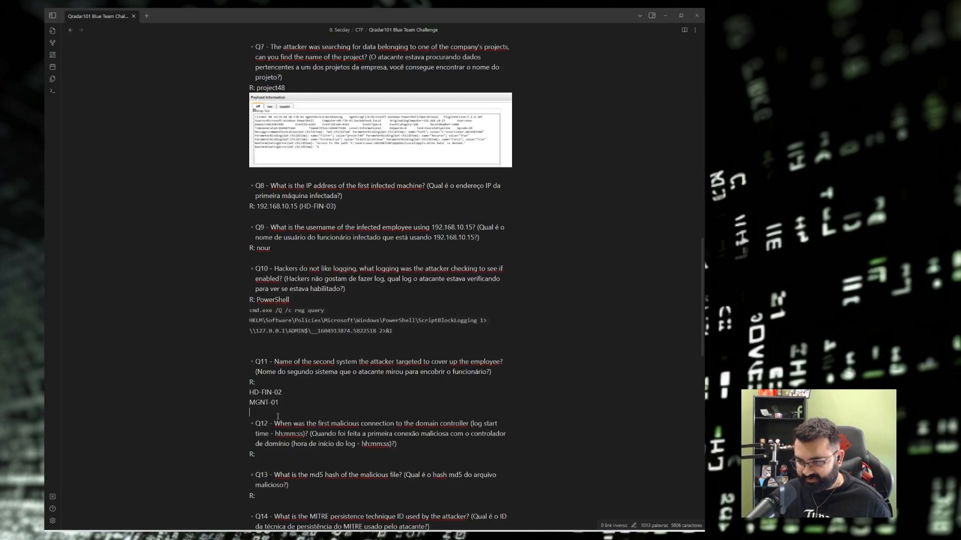
key("alt+Tab")
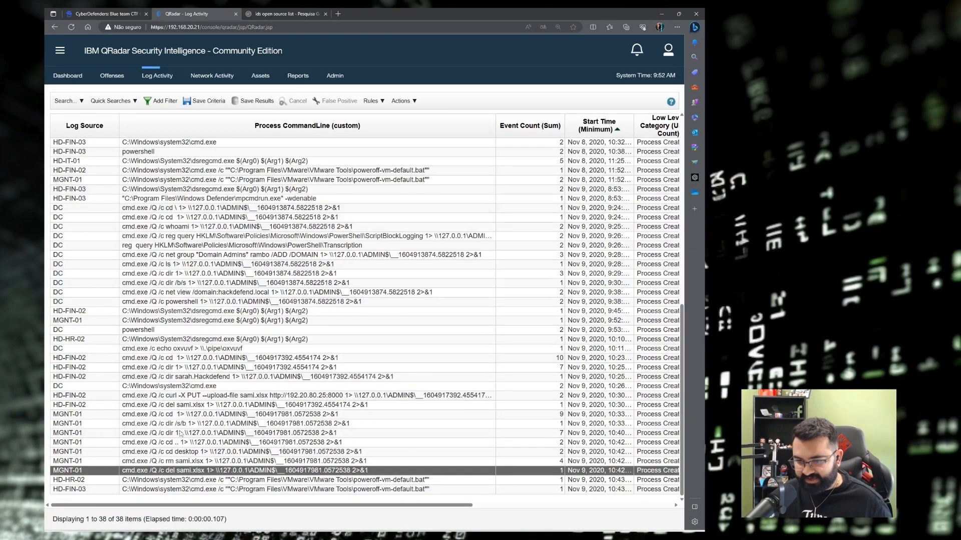
Recheck the HD-FIN-02 curl and del sami.xlsx rows and the MGNT-01 command rows in Log Activity.
scroll(113, 385, "up", 3)
scroll(113, 385, "down", 1)
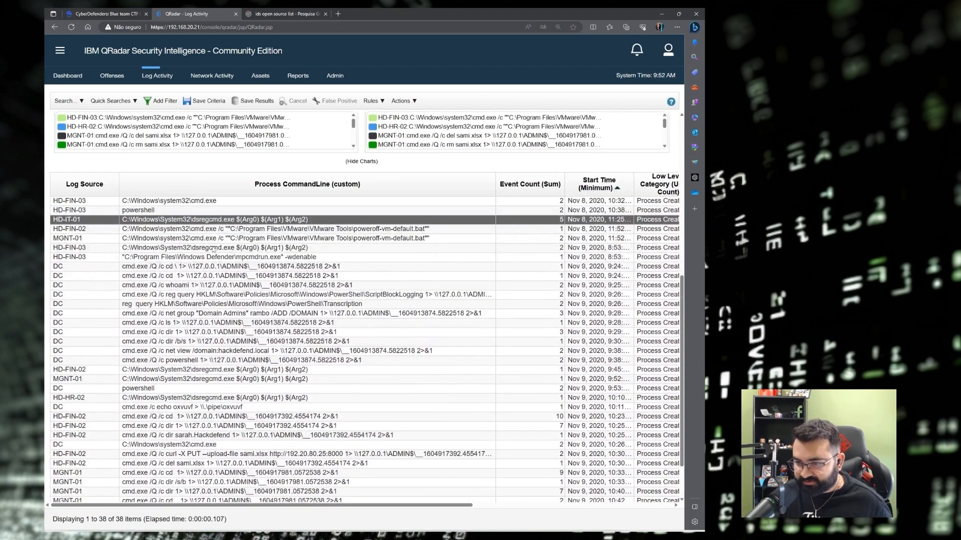
left_click(201, 256)
left_click(64, 267)
scroll(64, 267, "down", 1)
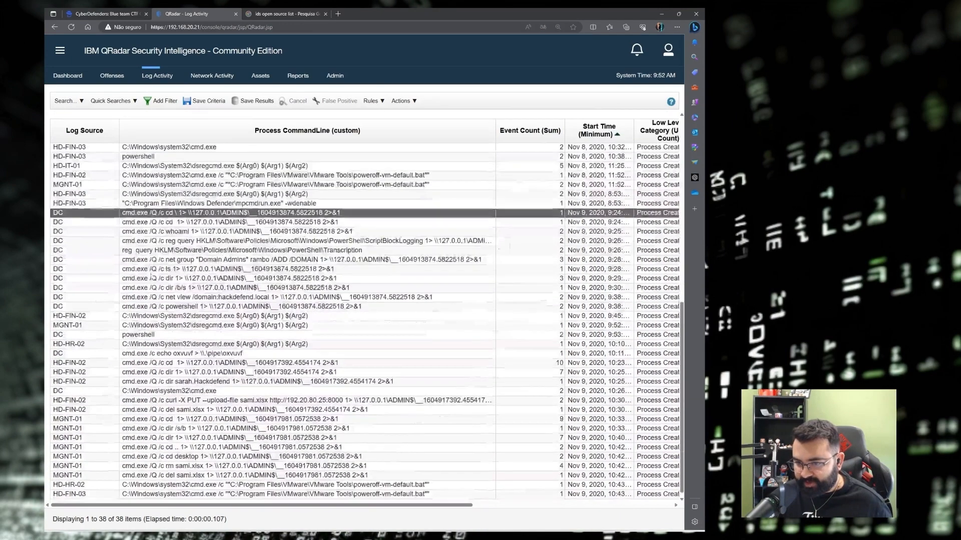
left_click(58, 359)
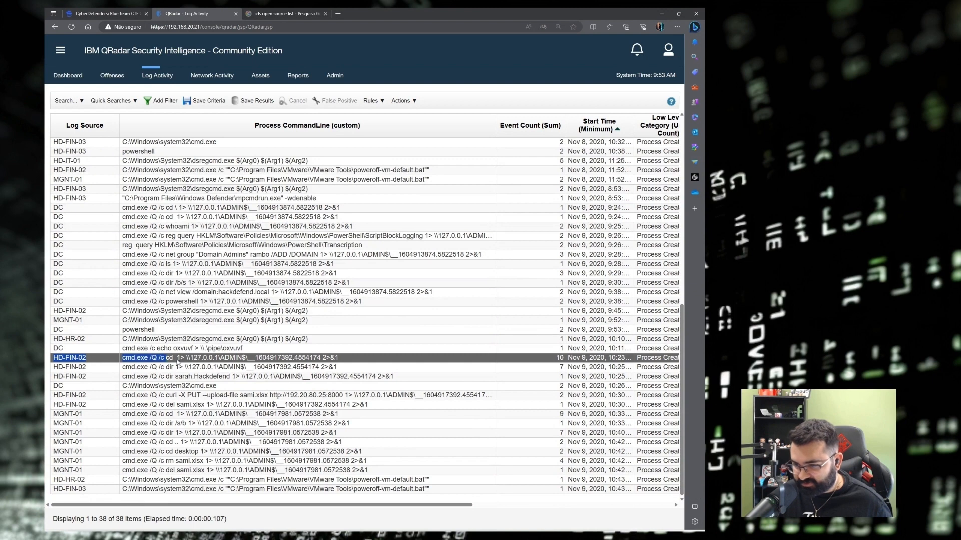
left_click(69, 395)
key("Down")
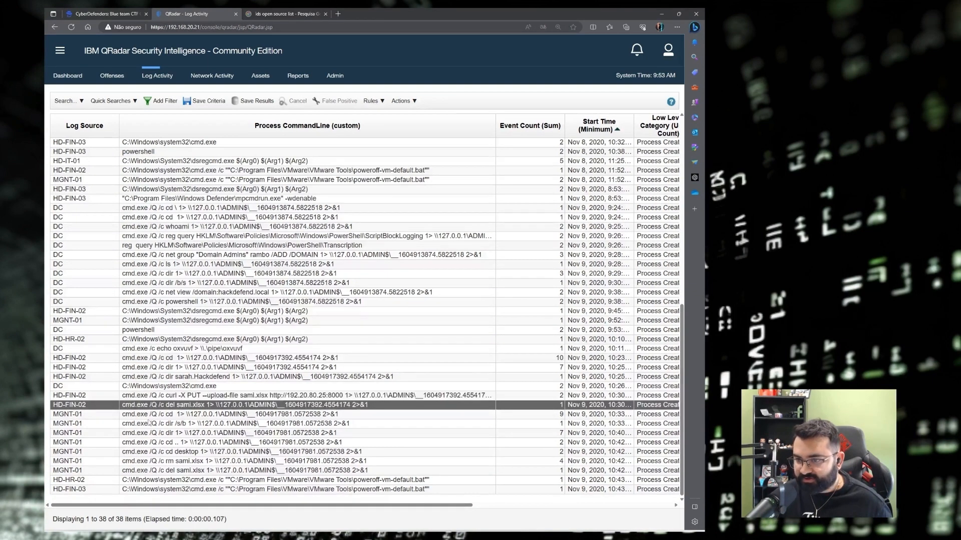
left_click_drag(57, 417, 76, 423)
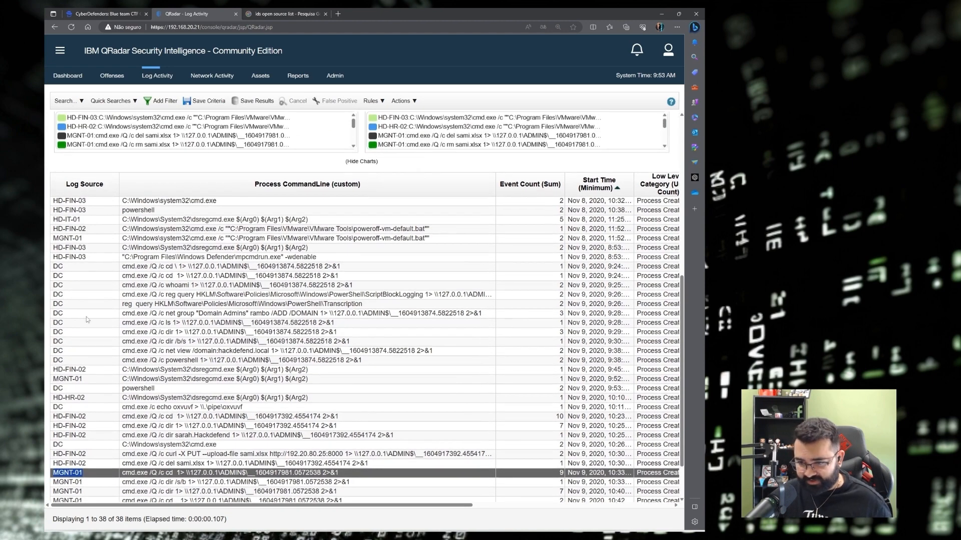
scroll(125, 386, "down", 2)
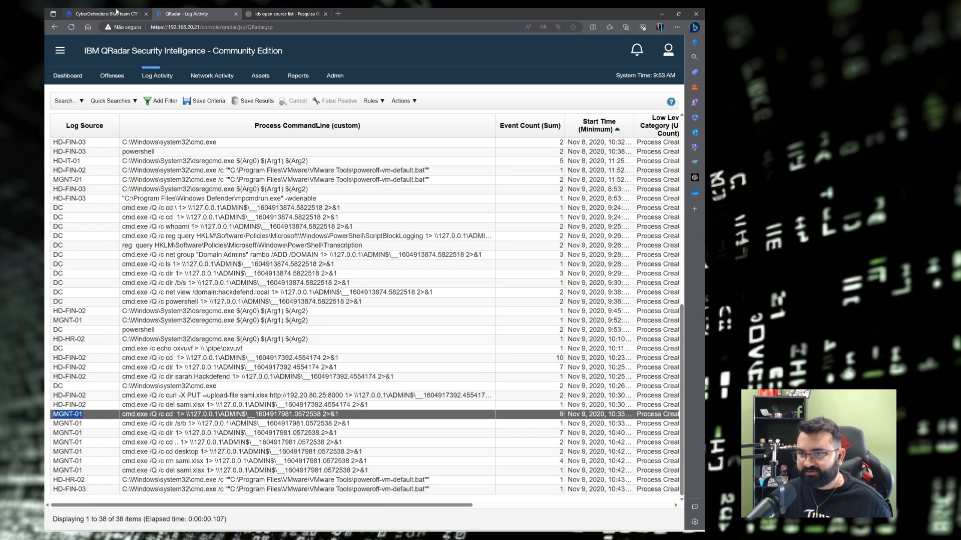
left_click(120, 14)
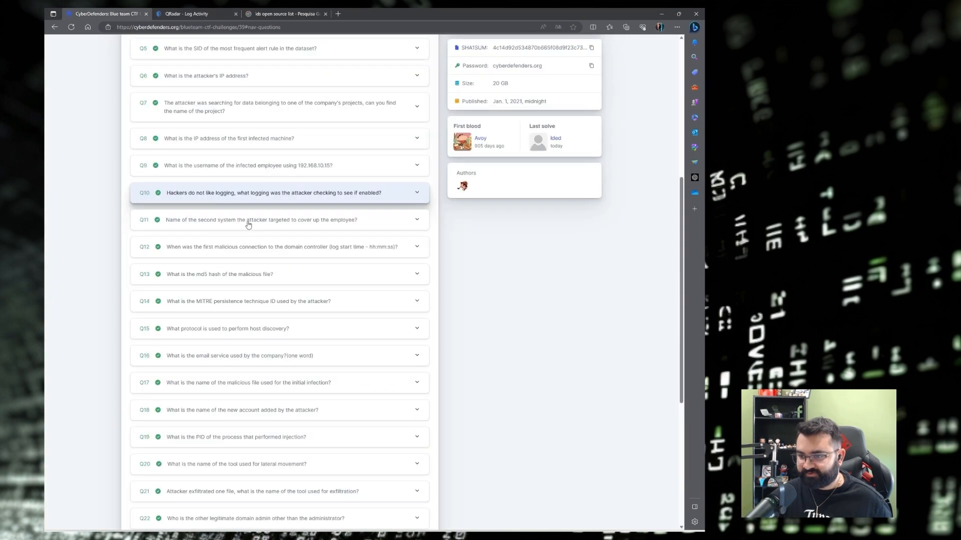
Expand Q11 on CyberDefenders and locate its submitted answer MGNT-01.
left_click(208, 225)
key("ctrl+f")
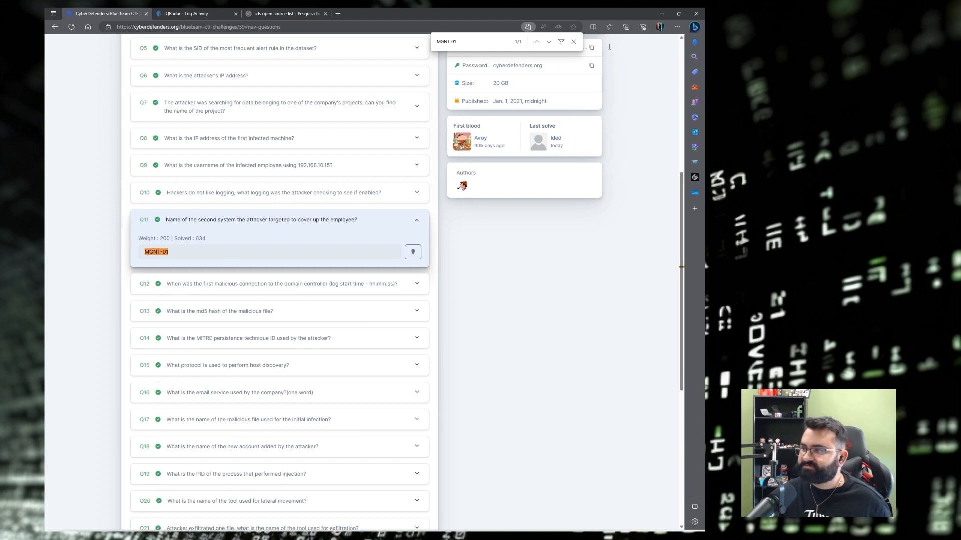
left_click(573, 42)
key("alt+Tab")
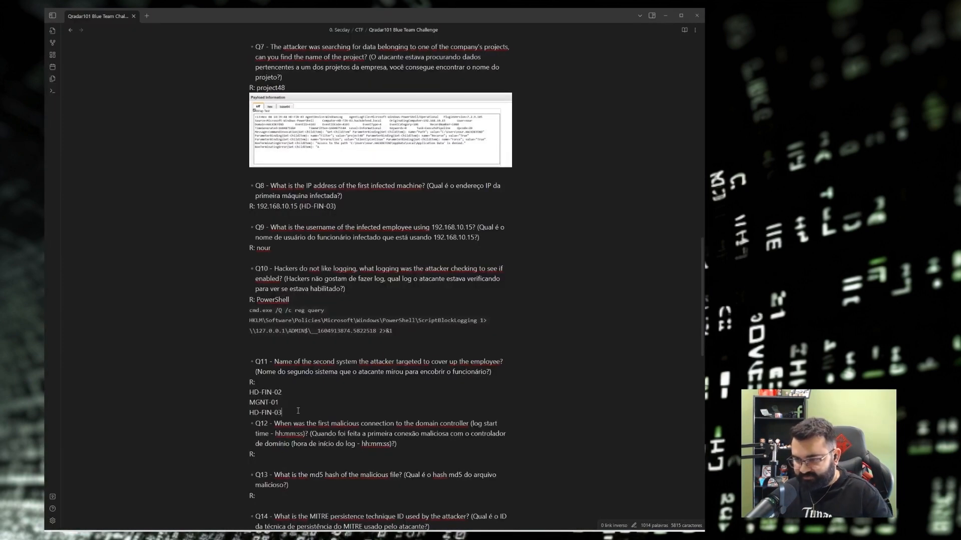
Make MGNT-01 a bulleted answer line under Q11 in the notes.
key("Return")
left_click_drag(278, 403, 246, 406)
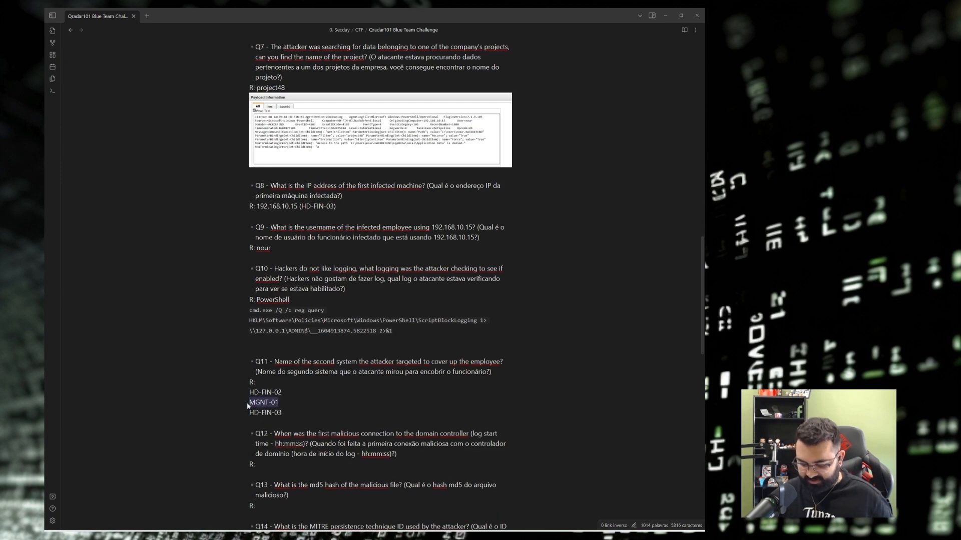
left_click(247, 406)
type("-")
Scroll down to the Portuguese Q12 question, then minimize Obsidian.
scroll(384, 321, "down", 5)
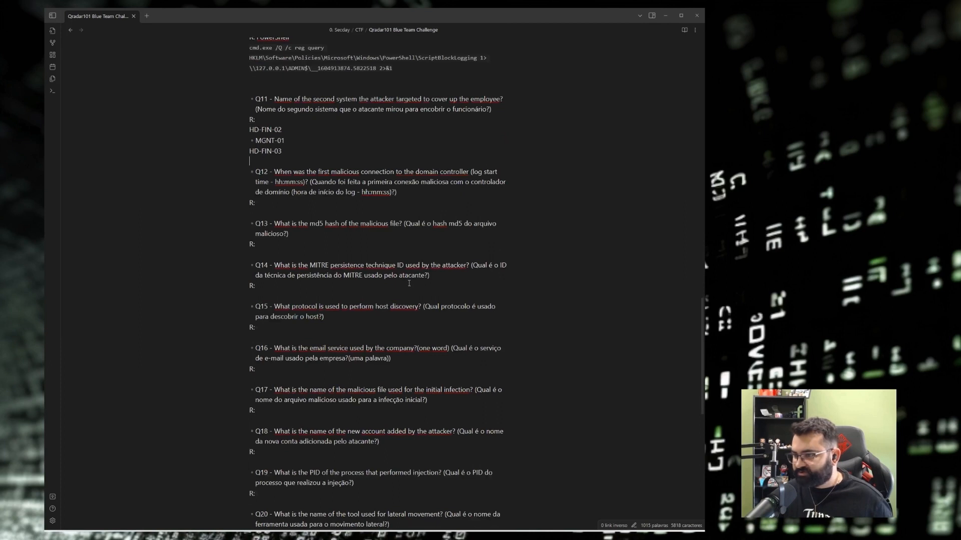
scroll(316, 149, "down", 1)
left_click_drag(310, 146, 290, 154)
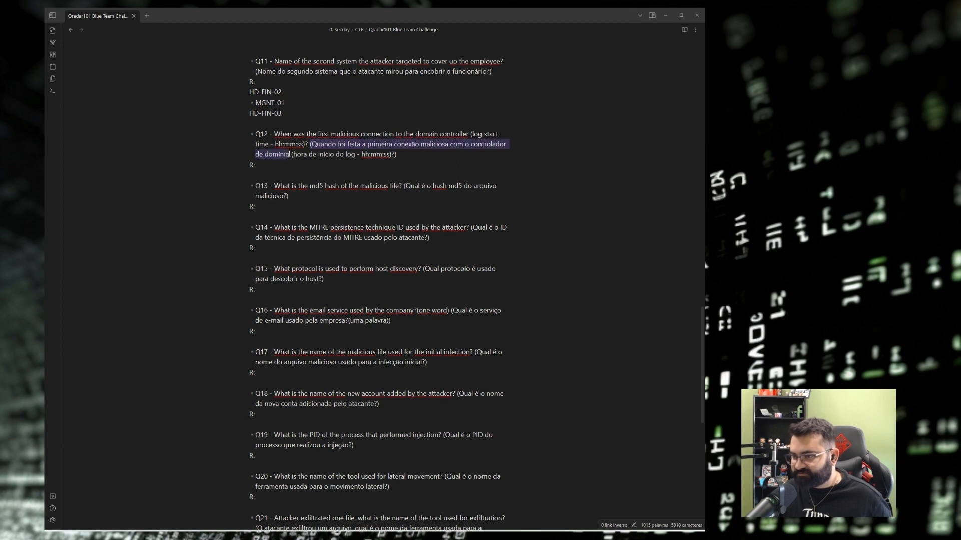
left_click(290, 155)
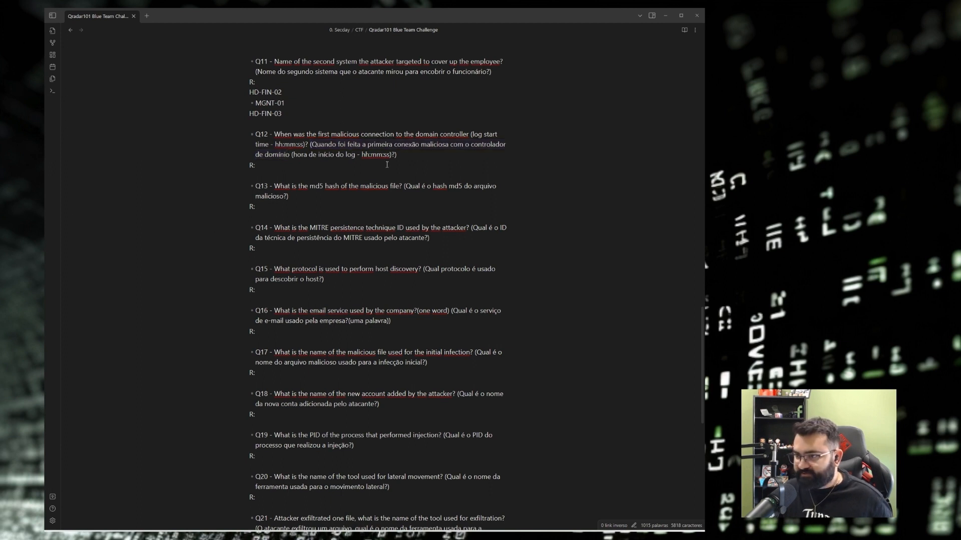
left_click(665, 16)
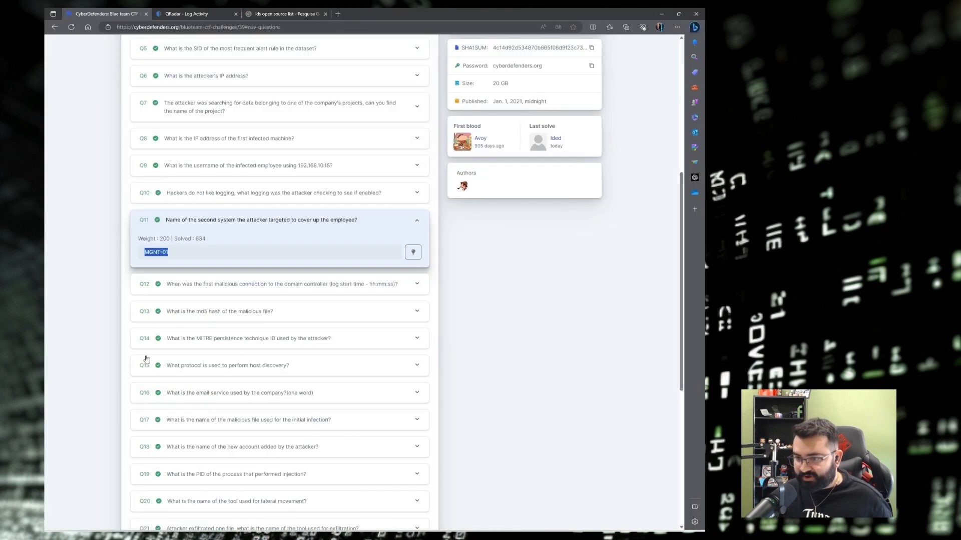
Open the DC powershell Process Create event and copy its source IP 192.168.20.20.
left_click(187, 12)
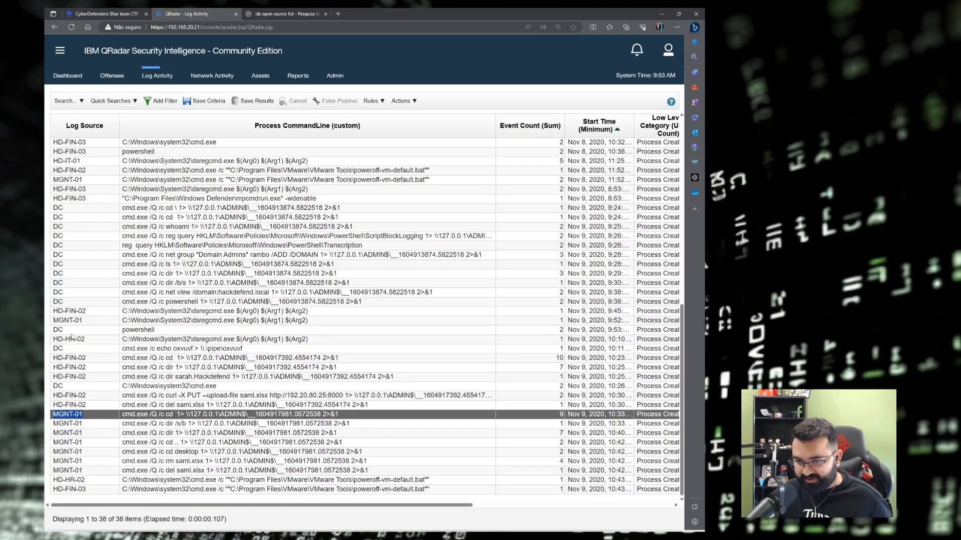
double_click(146, 331)
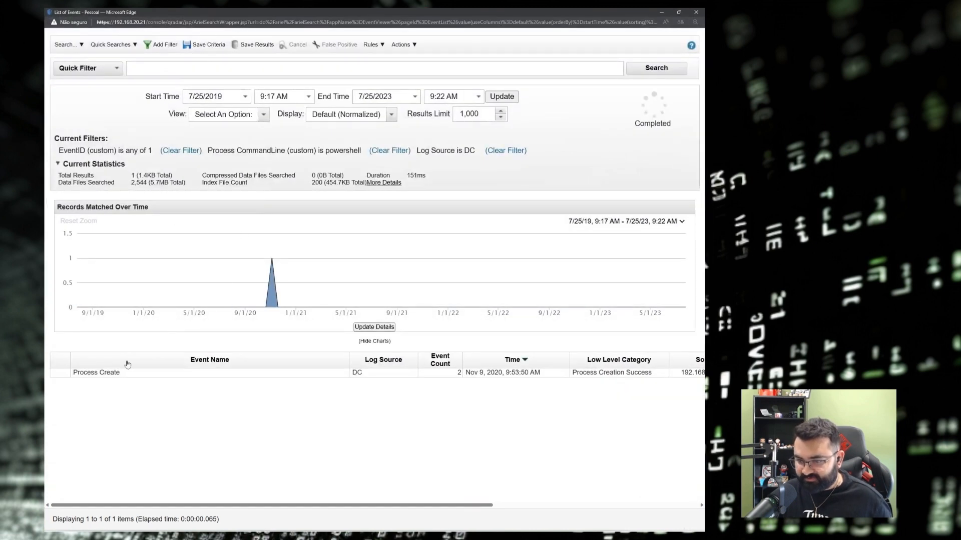
double_click(260, 375)
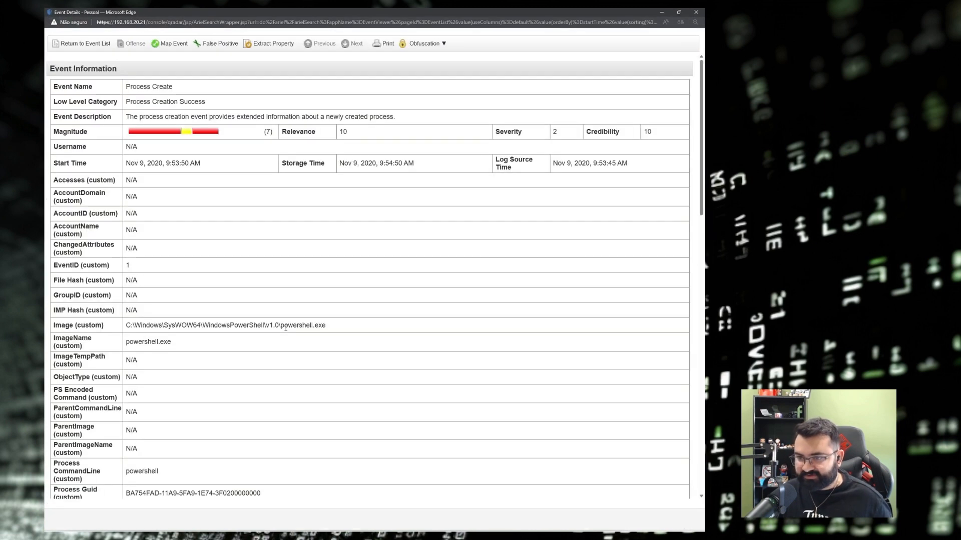
scroll(155, 144, "down", 8)
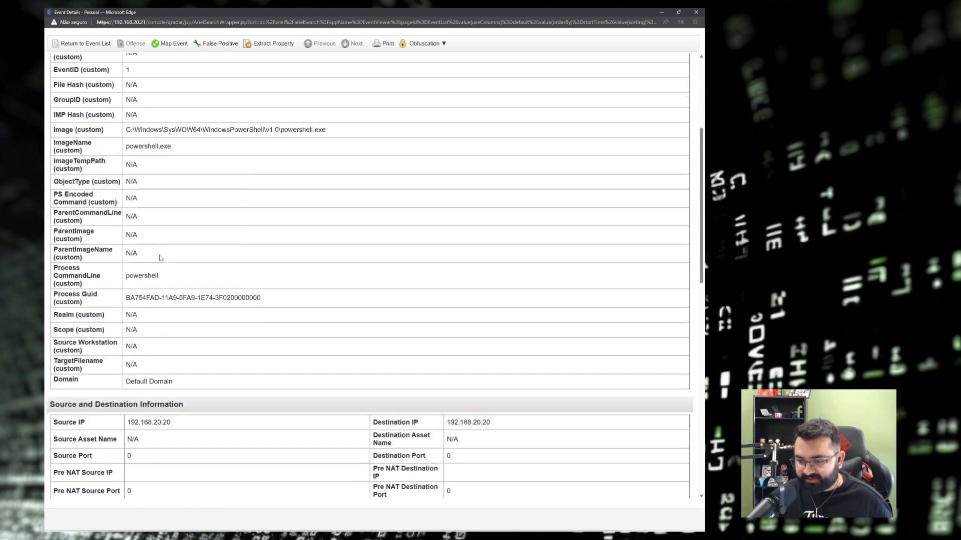
left_click_drag(127, 216, 172, 219)
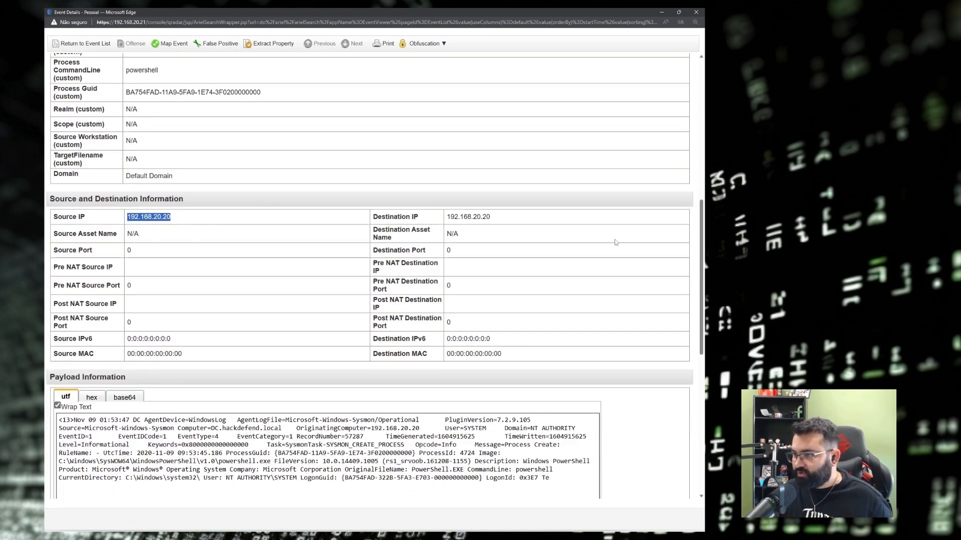
right_click(152, 220)
mouse_move(185, 226)
left_click(143, 217)
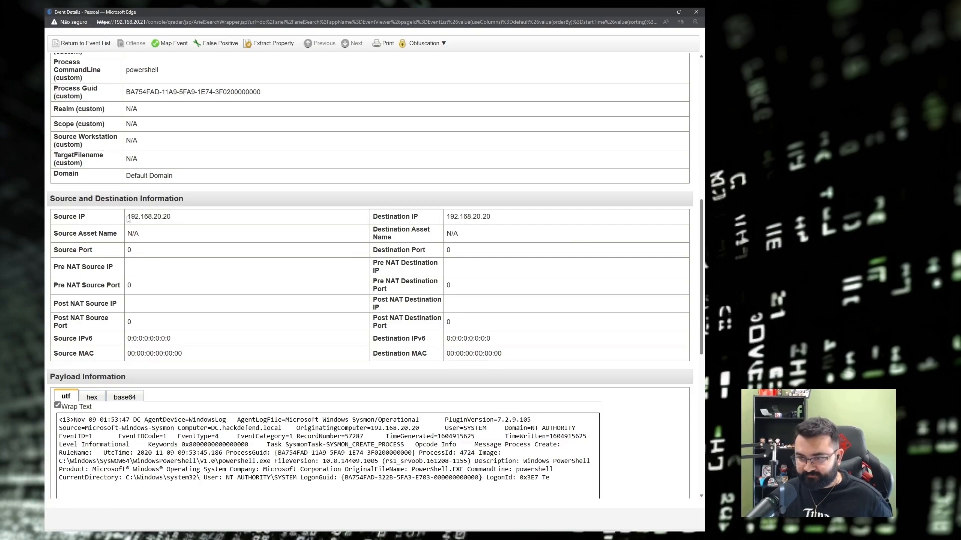
left_click_drag(128, 219, 180, 221)
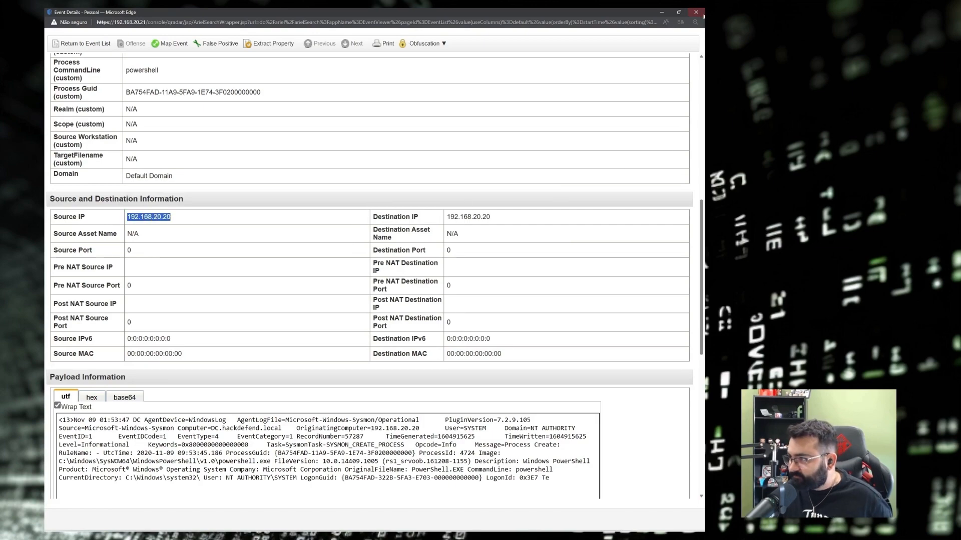
left_click(700, 14)
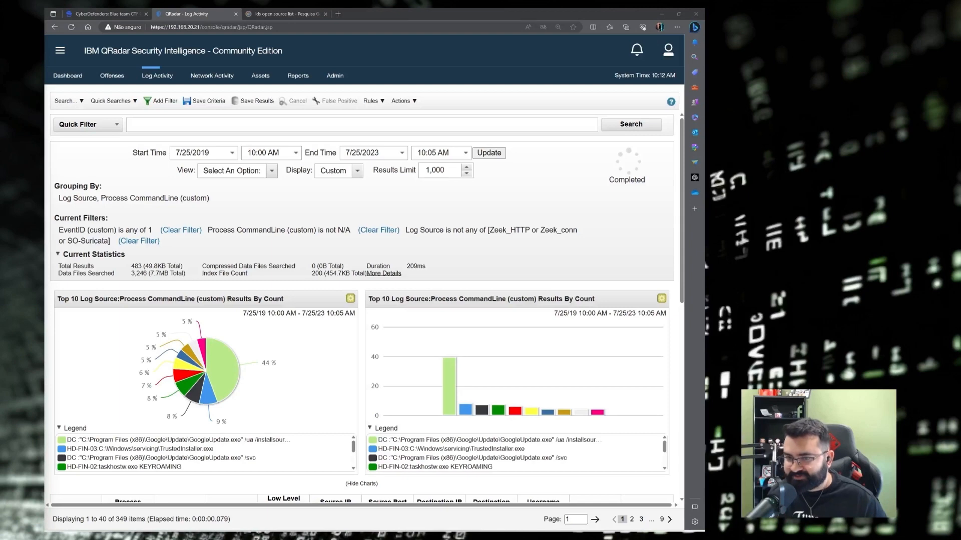
Edit the search to group by Event Name instead of Process CommandLine and Log Source.
left_click(65, 100)
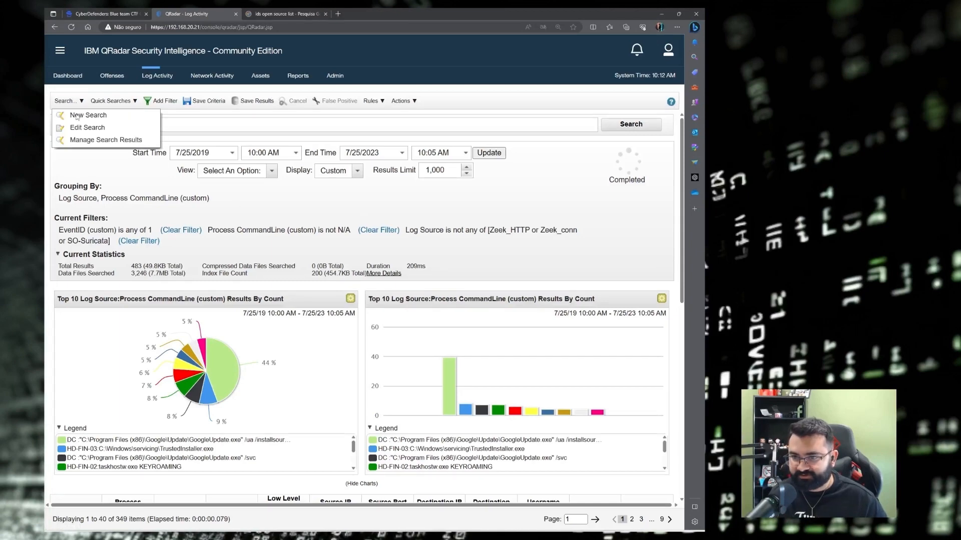
left_click(83, 128)
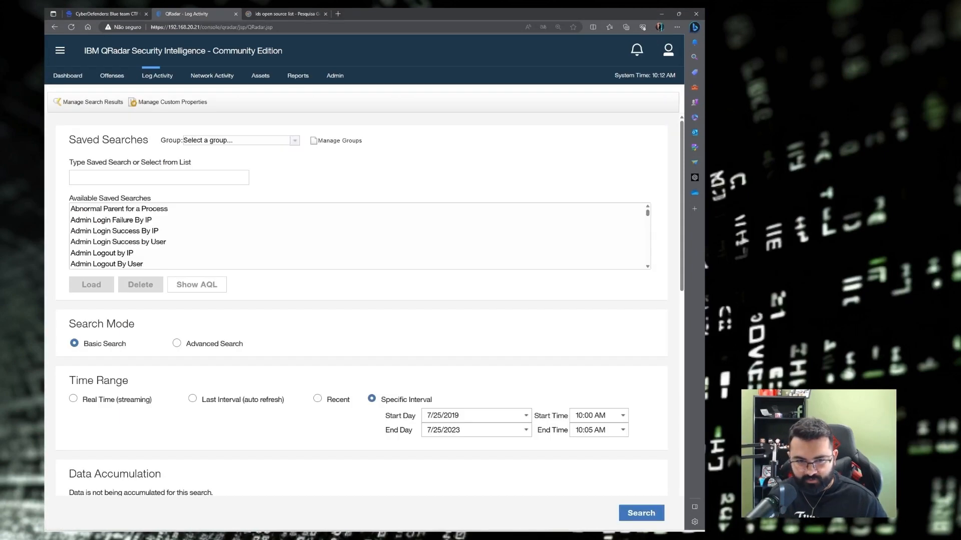
scroll(300, 261, "down", 12)
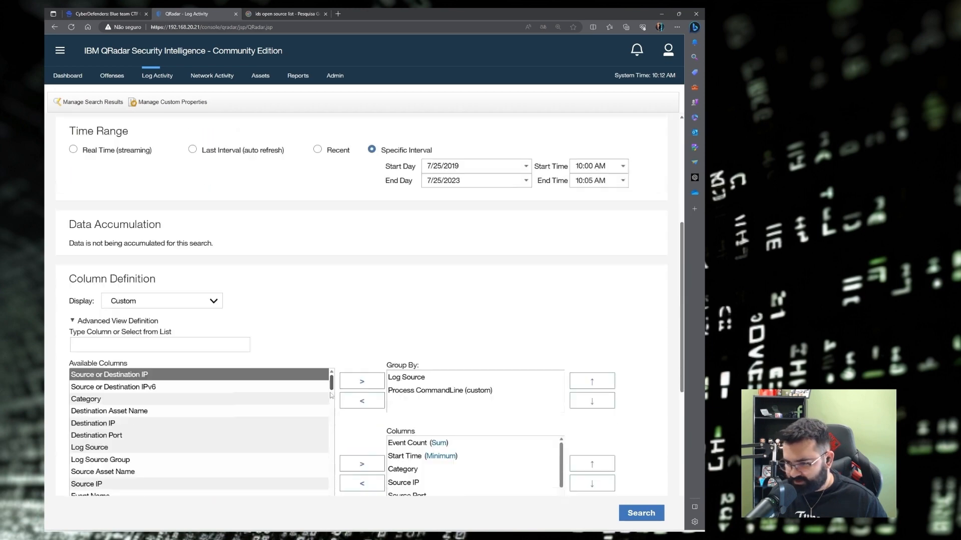
left_click(433, 263)
left_click(368, 274)
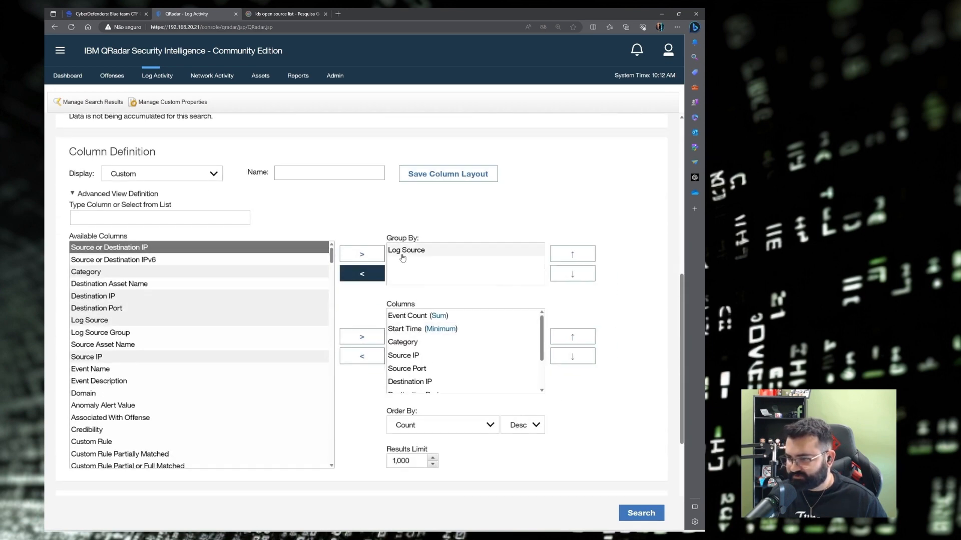
left_click(371, 277)
left_click(125, 215)
type("en")
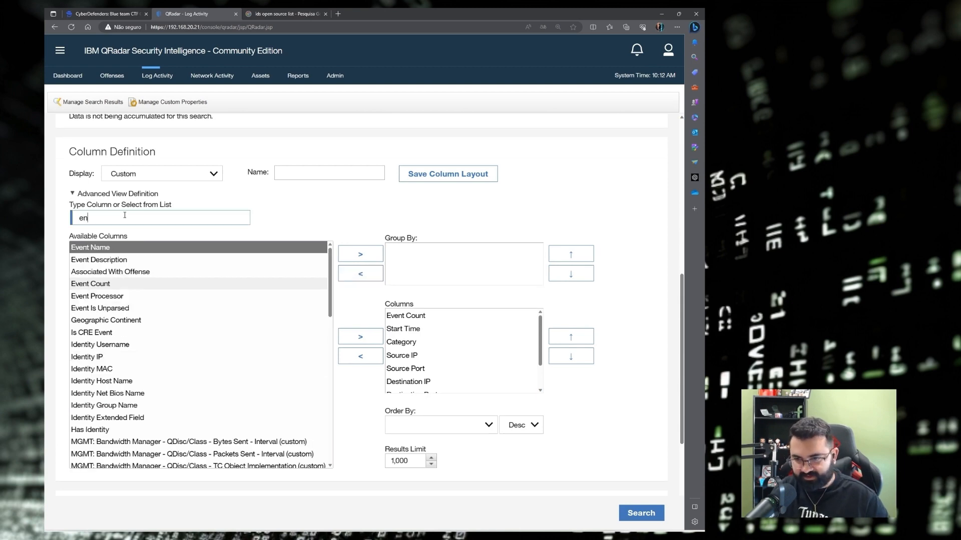
type("e")
key("BackSpace")
key("BackSpace")
type("ve")
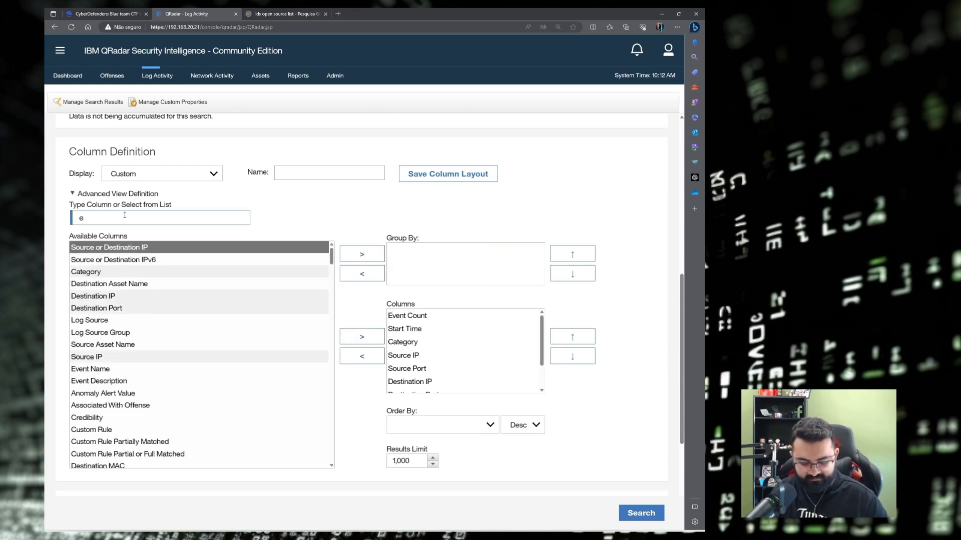
left_click(114, 248)
left_click(302, 256)
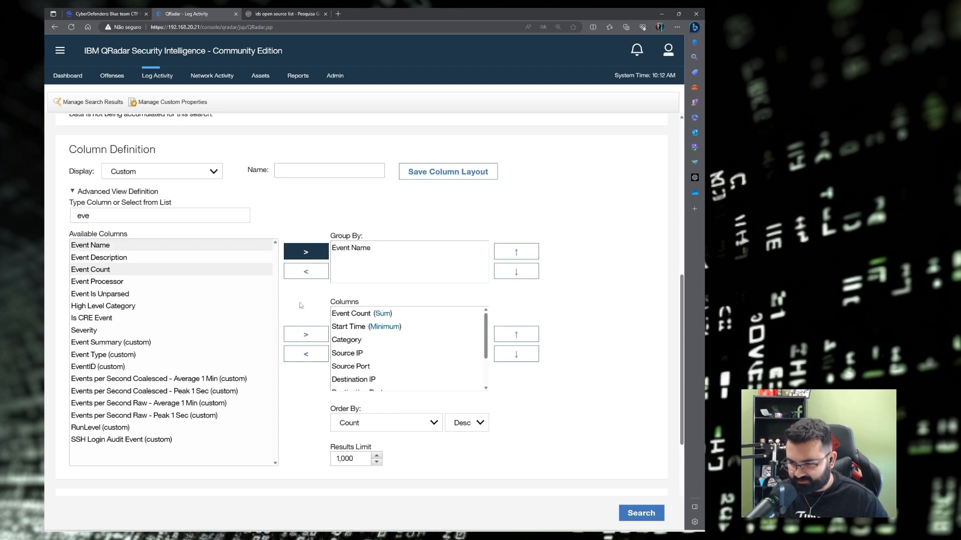
Replace the EventID filter with Payload Contains 192.168.20.20 and run the search.
scroll(295, 329, "down", 4)
left_click(132, 337)
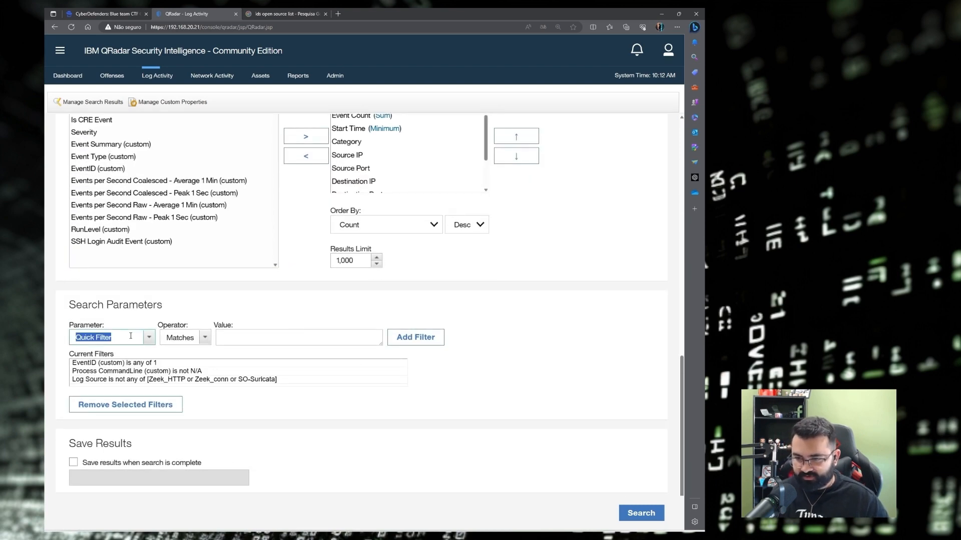
left_click(137, 363)
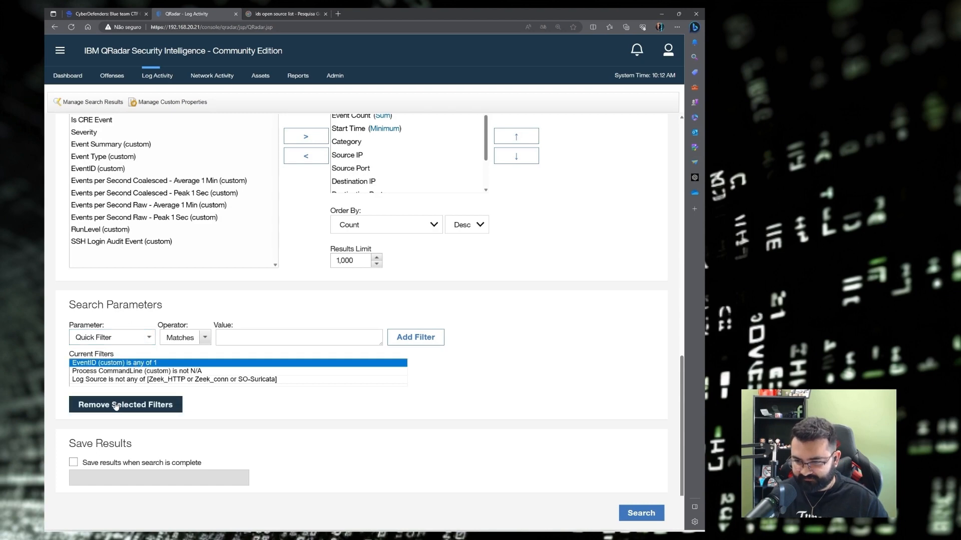
left_click(111, 404)
left_click(121, 338)
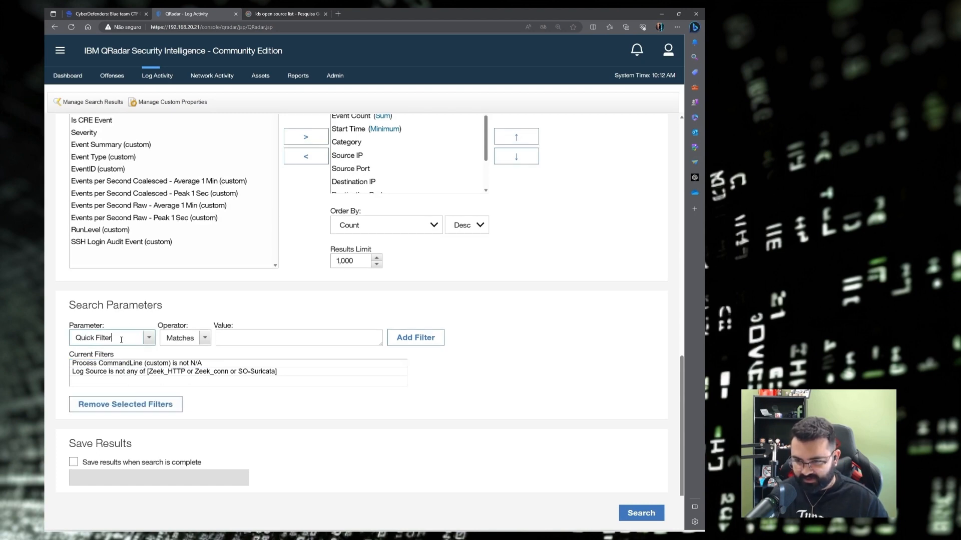
key("ctrl+a")
type("payload")
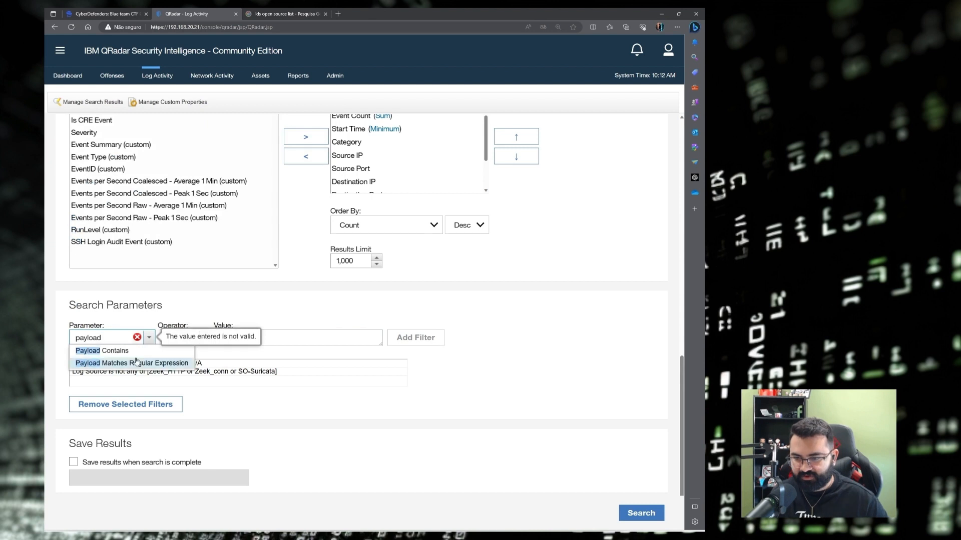
left_click(102, 351)
left_click(253, 339)
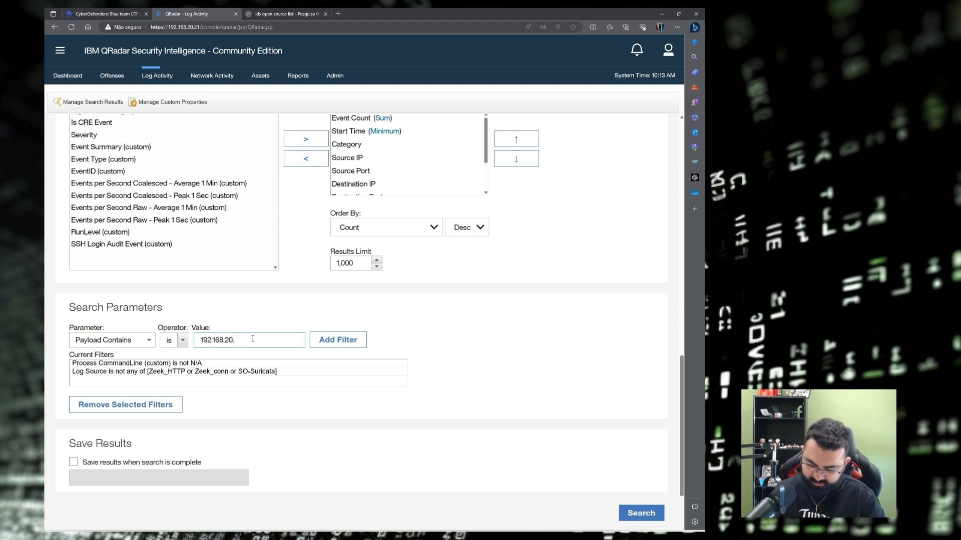
type(".20")
left_click(328, 341)
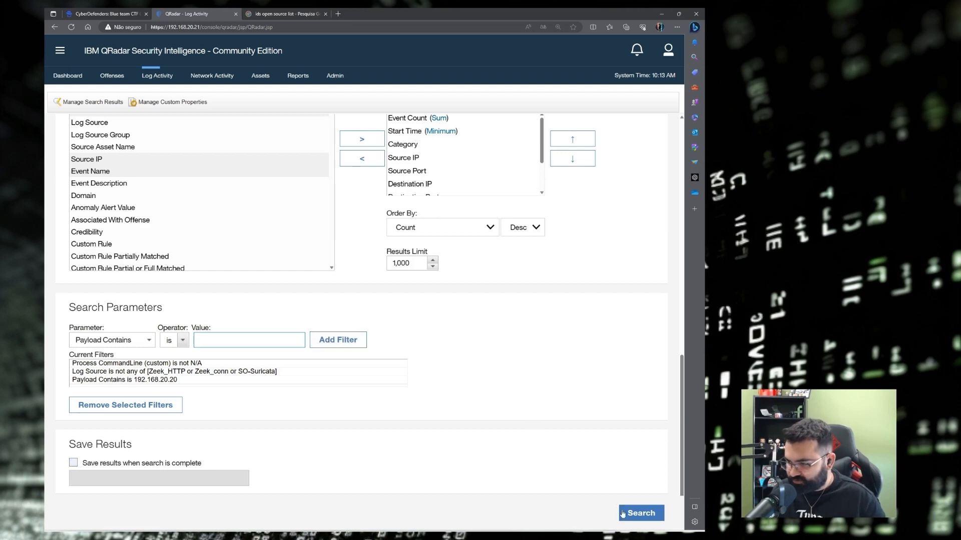
left_click(636, 517)
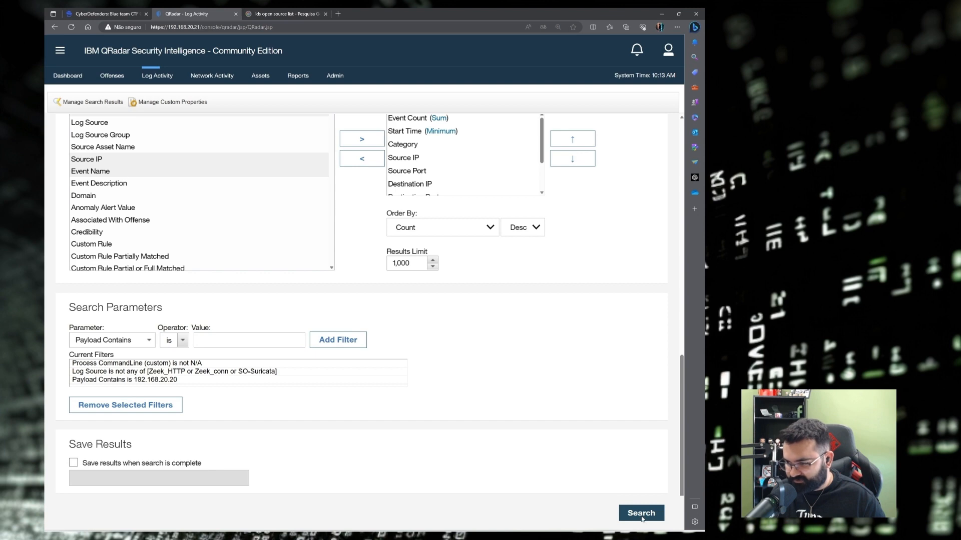
left_click_drag(109, 473, 181, 470)
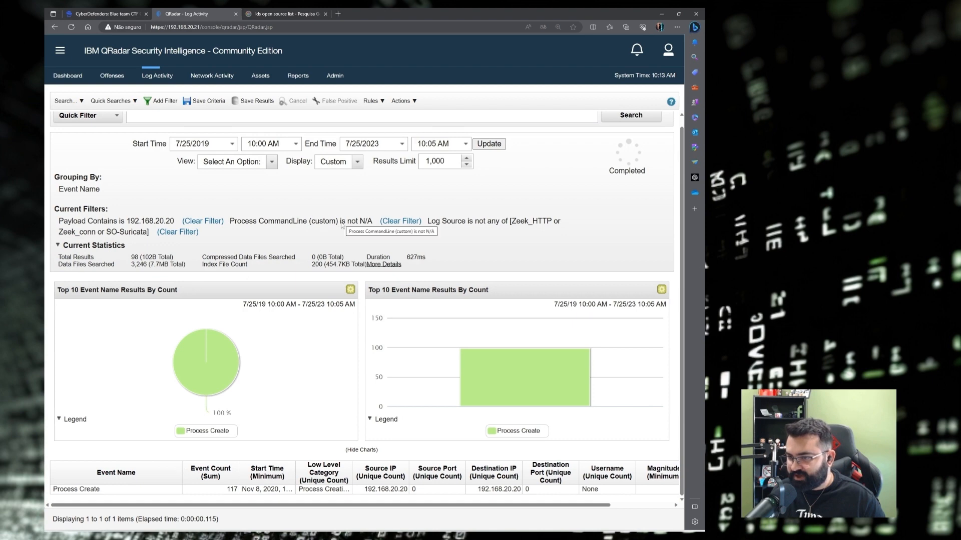
Clear the Process CommandLine filter and widen Event Name to read all 58 grouped events.
left_click_drag(231, 222, 371, 225)
left_click(358, 233)
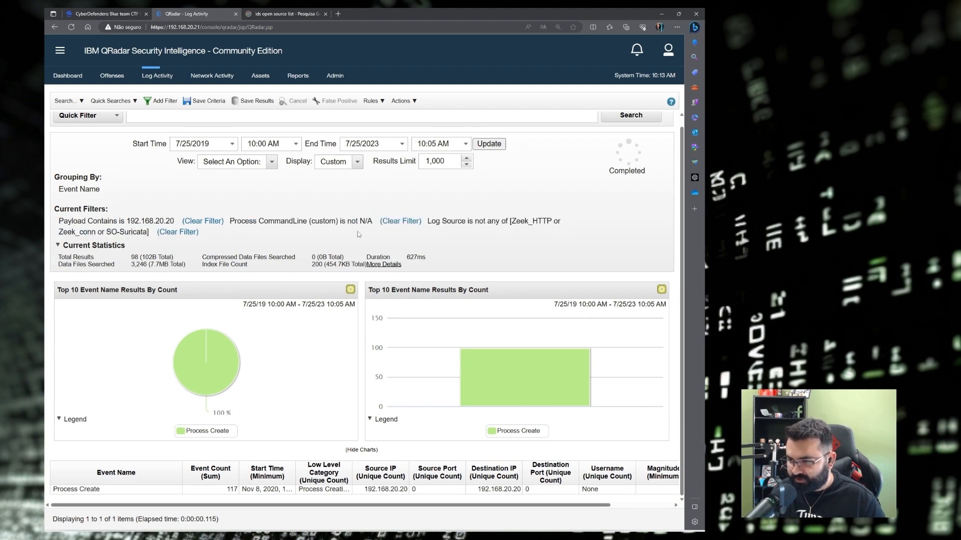
left_click(393, 224)
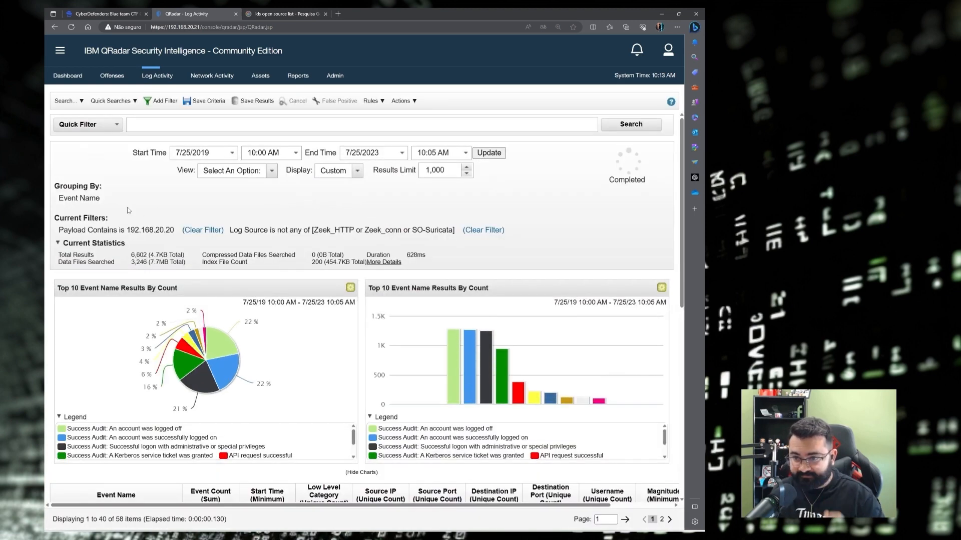
left_click_drag(48, 199, 101, 203)
left_click_drag(61, 231, 132, 235)
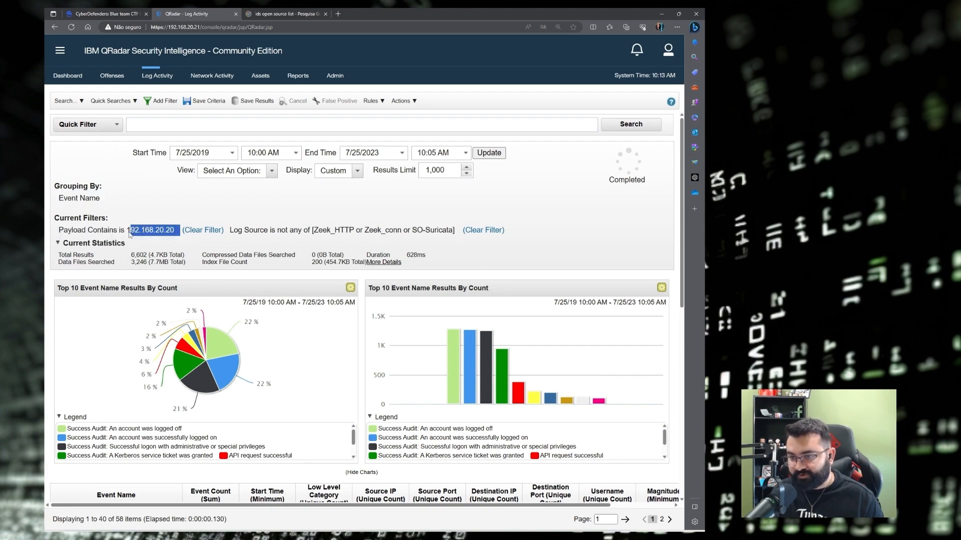
scroll(184, 342, "down", 4)
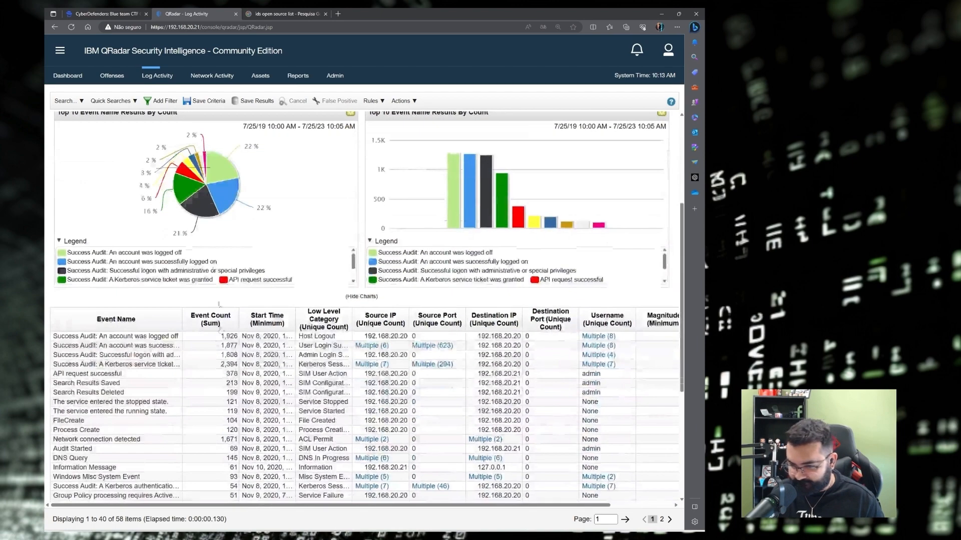
left_click_drag(183, 321, 269, 322)
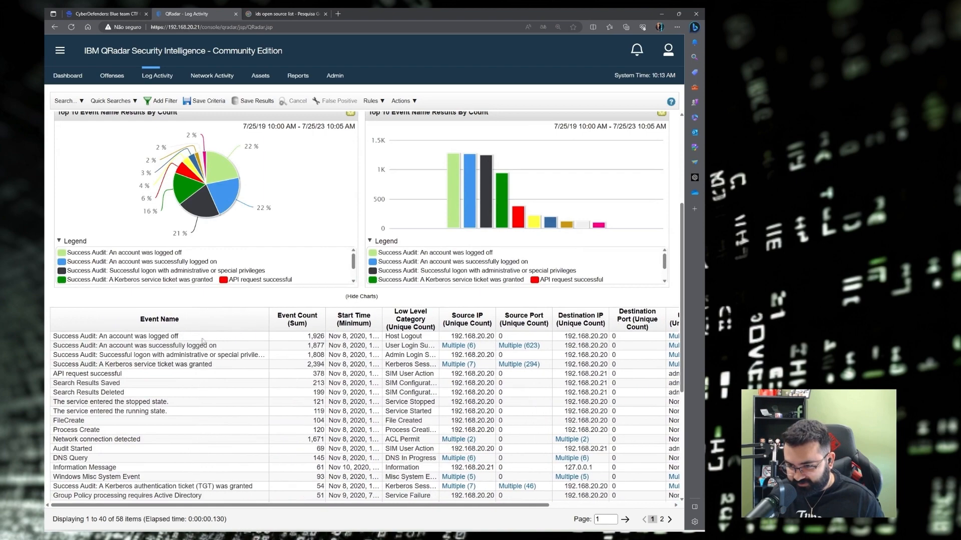
scroll(166, 339, "down", 3)
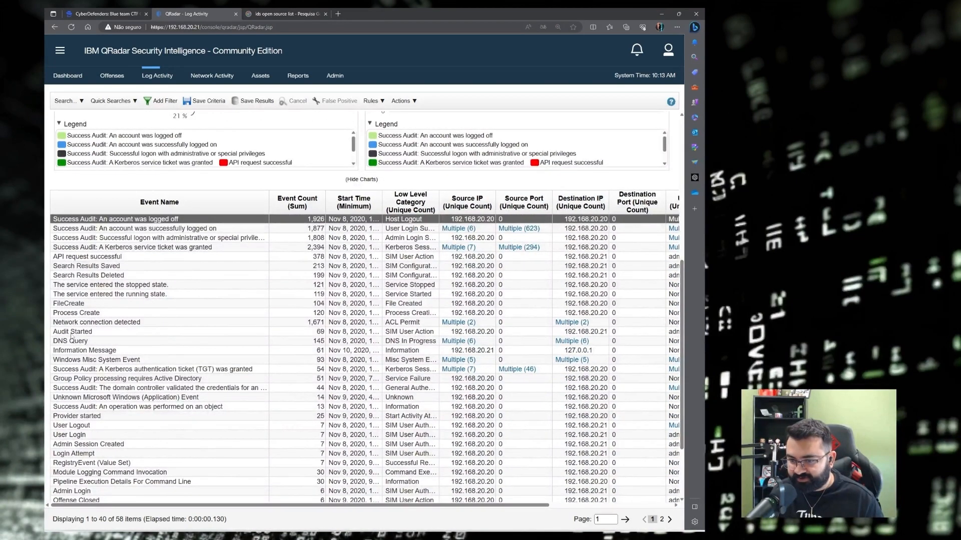
left_click(105, 324)
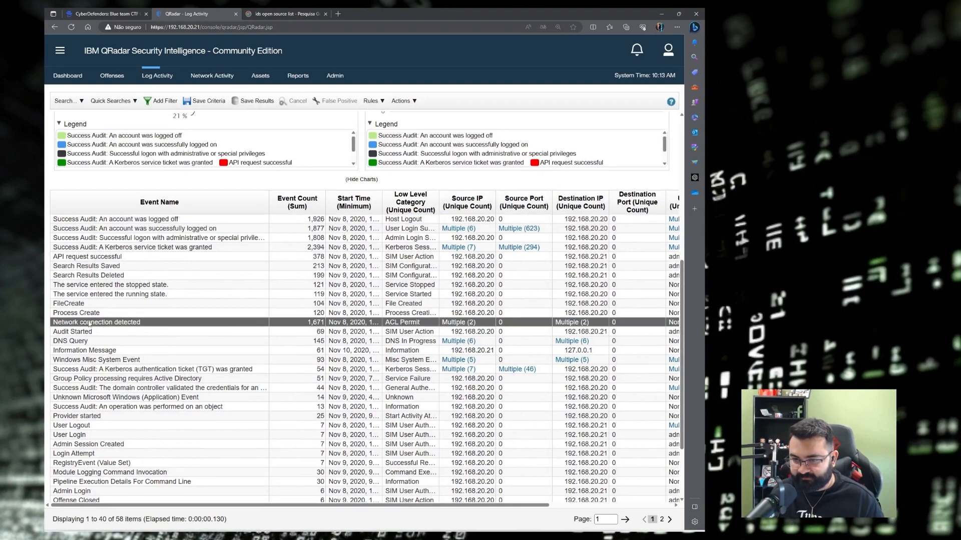
List the Network connection detected events sorted by time, oldest first.
double_click(90, 323)
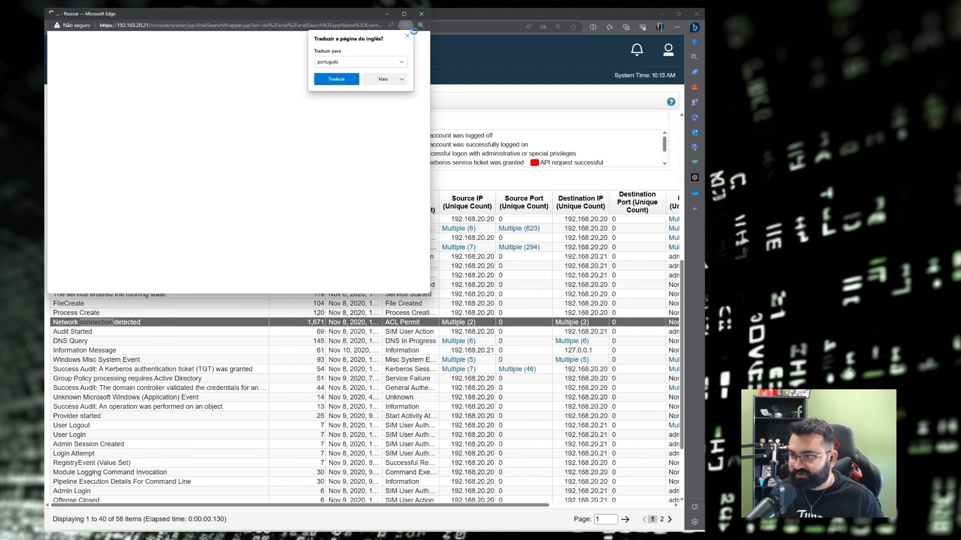
left_click(407, 36)
left_click(404, 14)
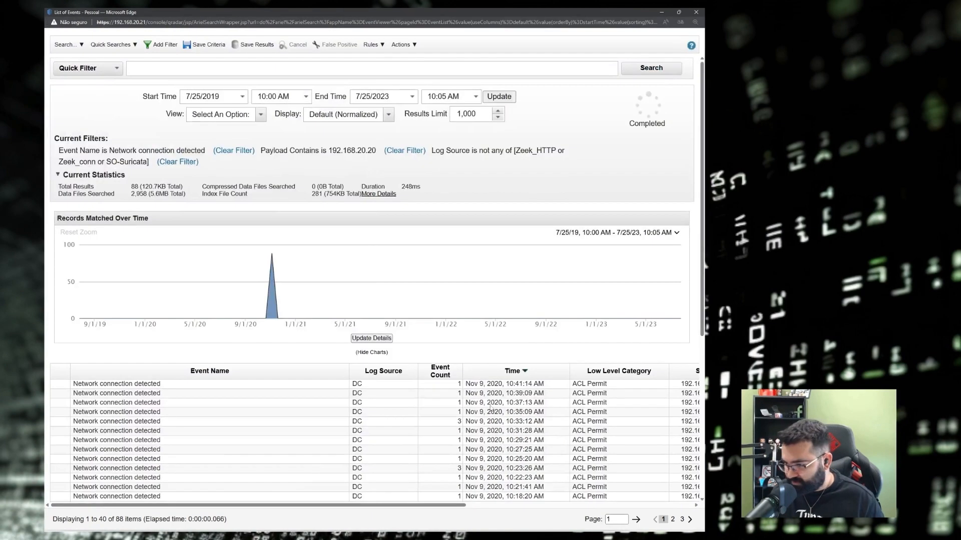
scroll(522, 379, "down", 3)
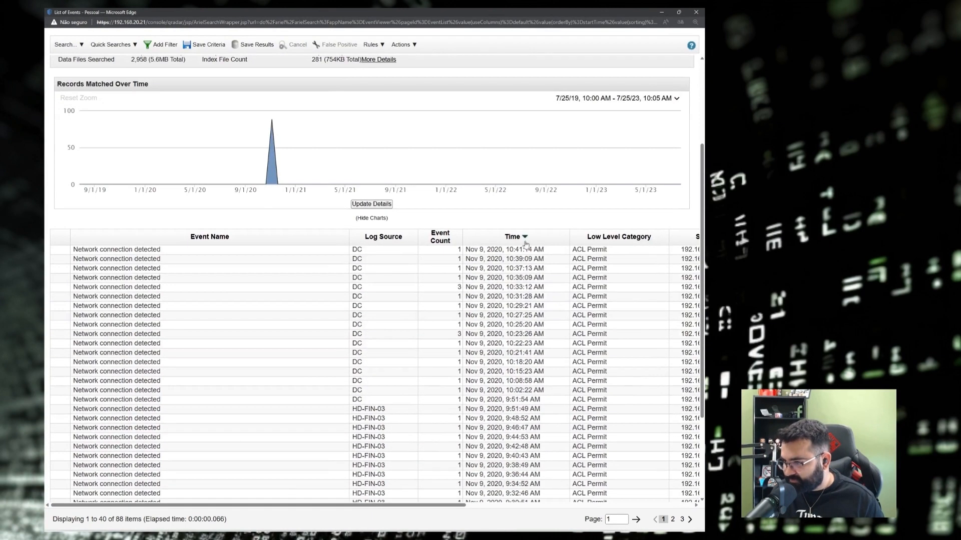
left_click(524, 239)
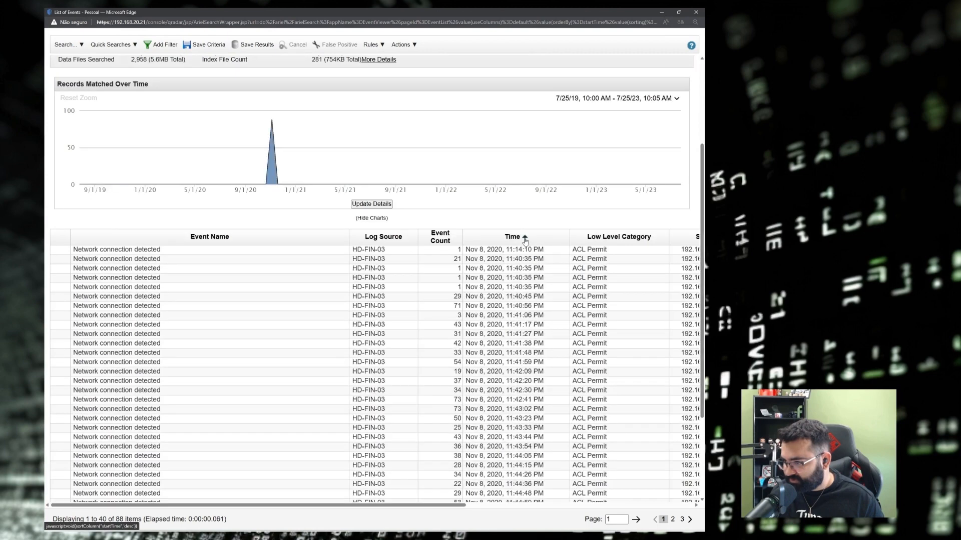
left_click(504, 252)
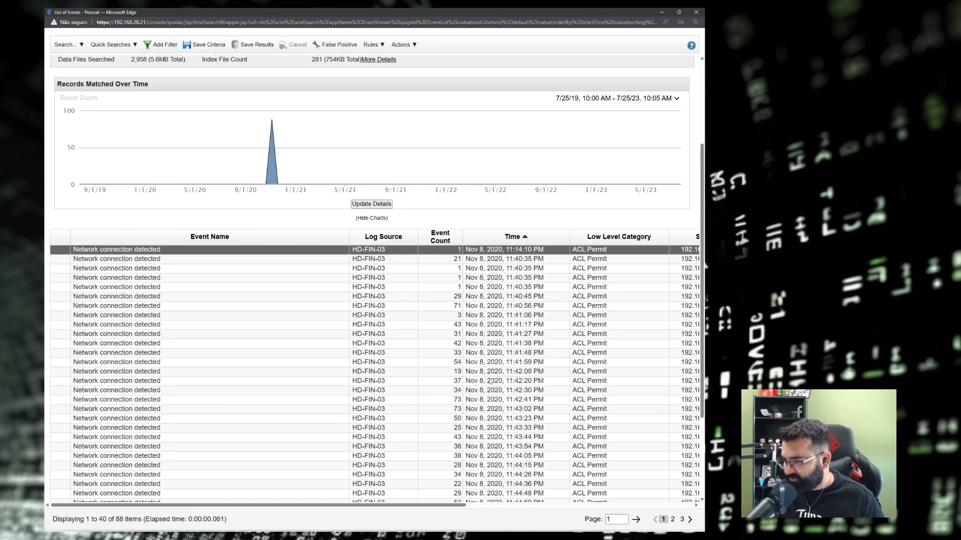
scroll(490, 382, "down", 2)
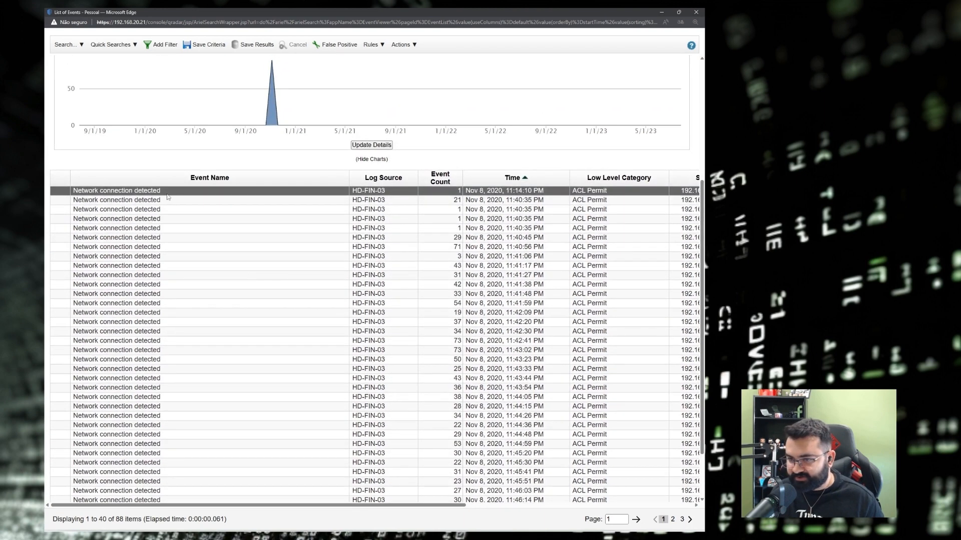
Open the earliest event's details and check its notepad.exe process image.
double_click(121, 191)
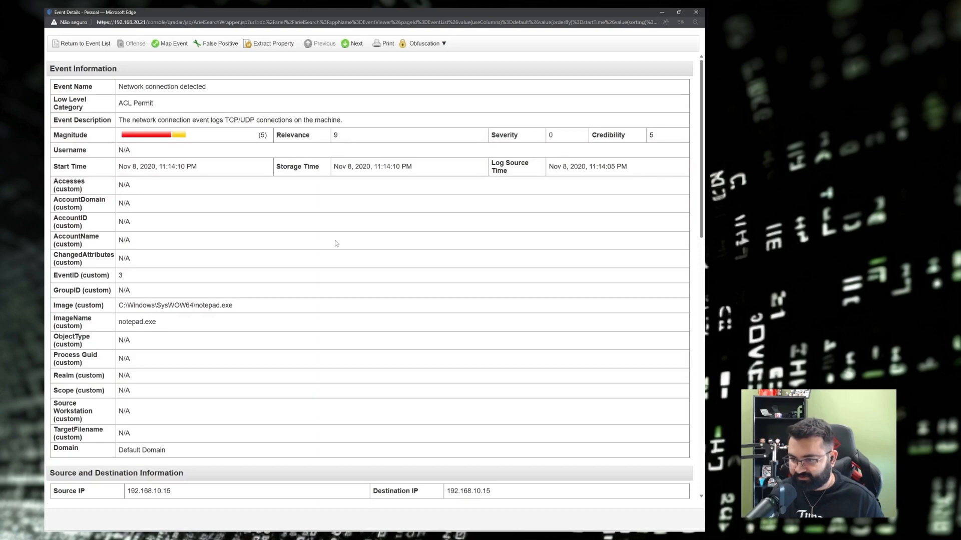
scroll(336, 243, "down", 5)
scroll(336, 243, "up", 4)
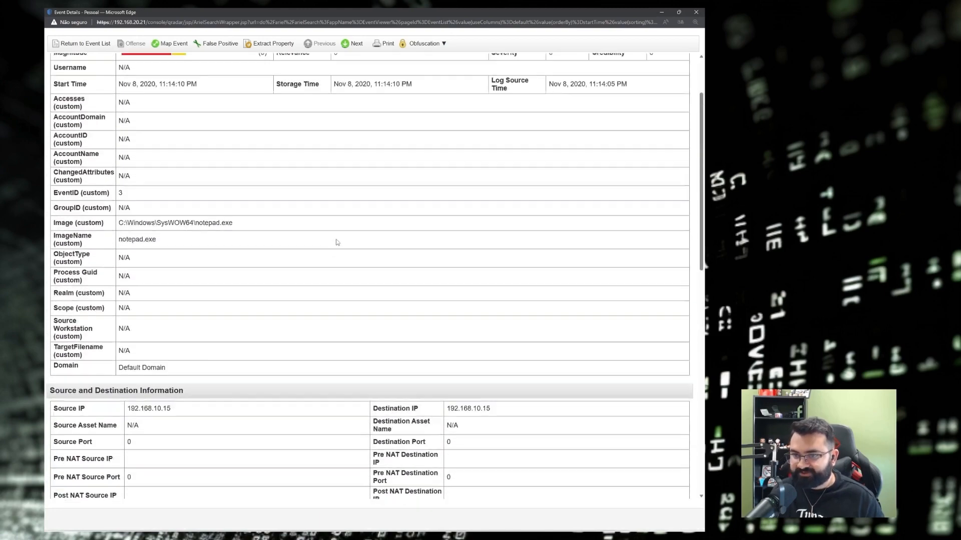
scroll(337, 242, "up", 1)
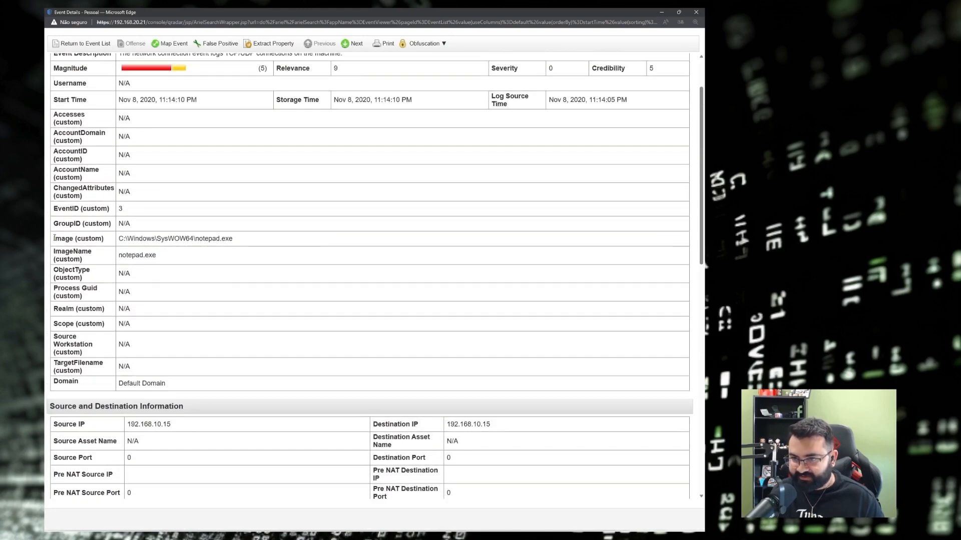
left_click_drag(55, 238, 71, 238)
left_click_drag(193, 238, 232, 239)
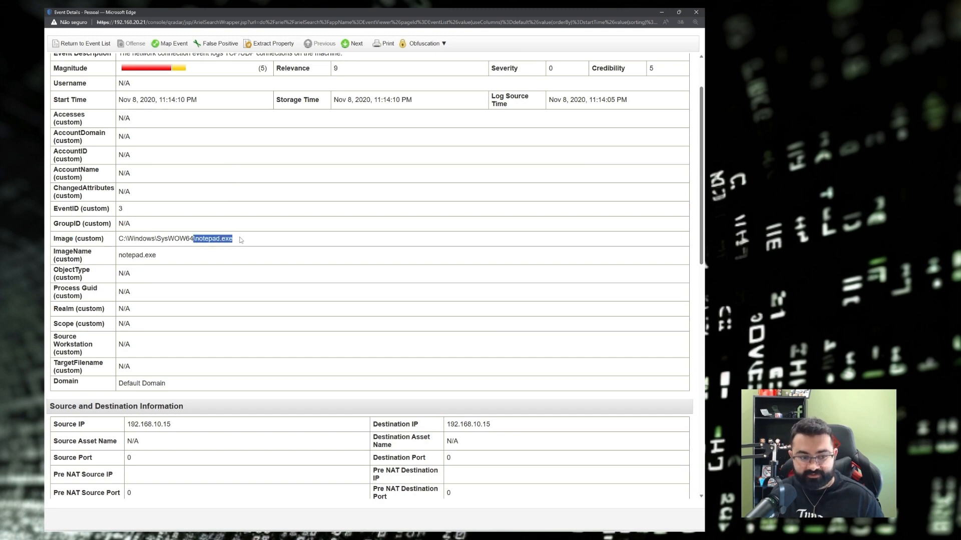
scroll(241, 238, "down", 1)
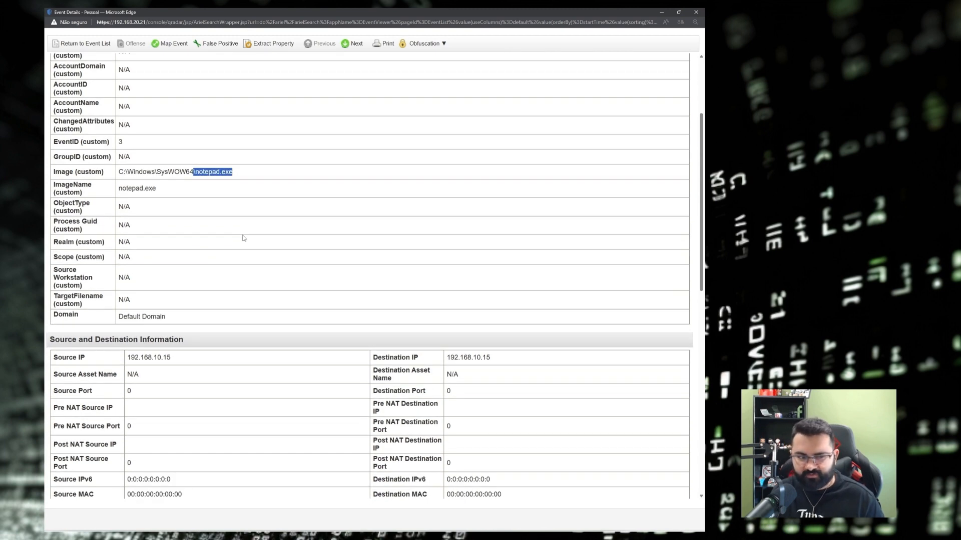
scroll(244, 238, "down", 4)
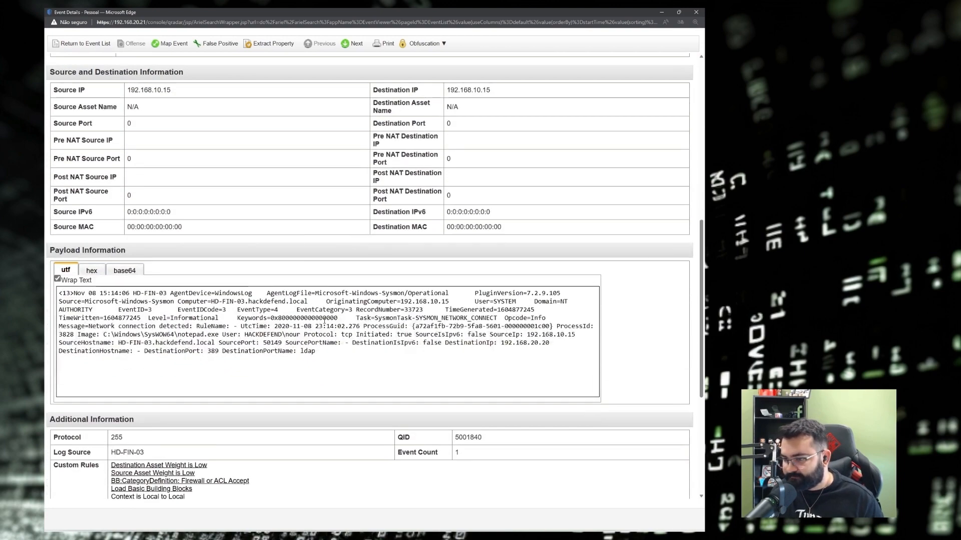
Trace the payload's notepad.exe path, user account, and 192.168.10.15 to 192.168.20.20 connection.
left_click_drag(207, 334, 103, 335)
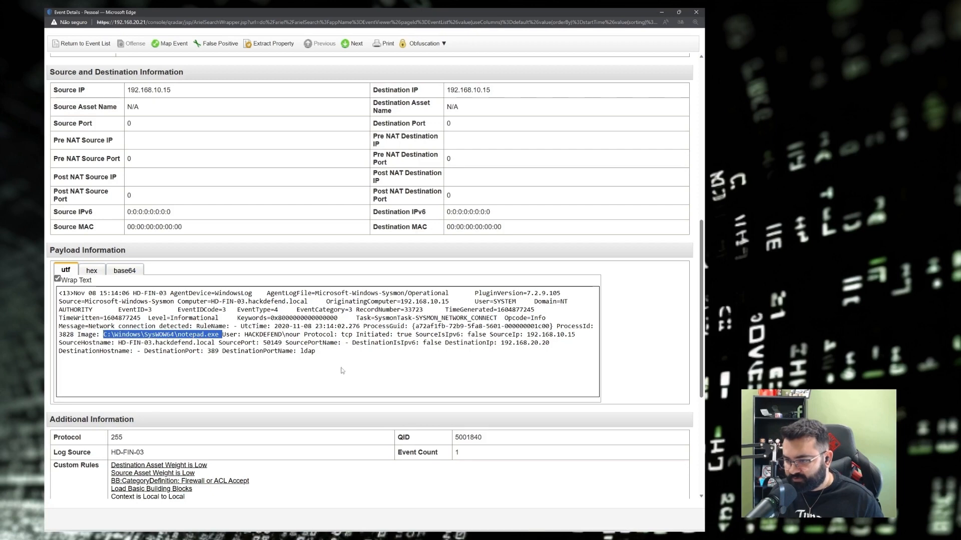
left_click(301, 319)
left_click_drag(302, 335, 247, 334)
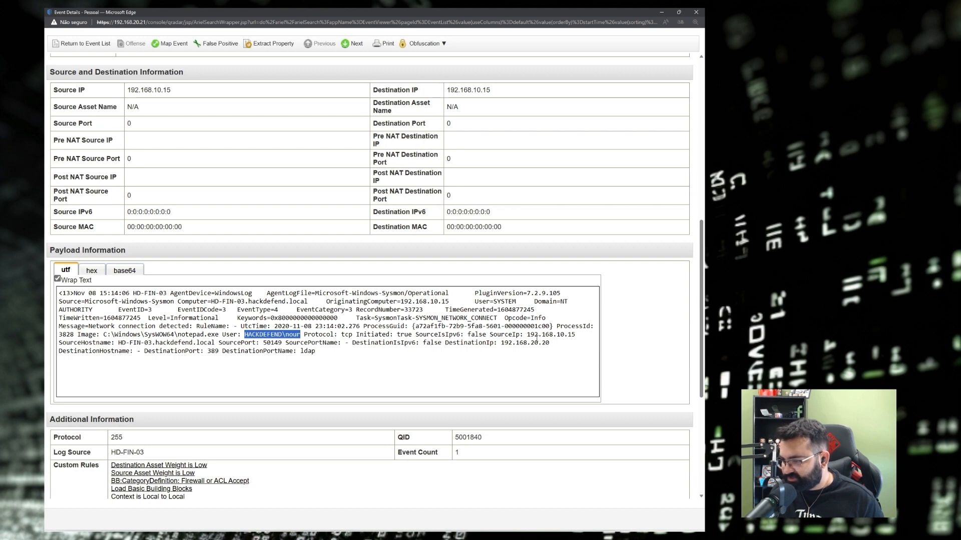
left_click(524, 334)
left_click_drag(564, 335, 575, 334)
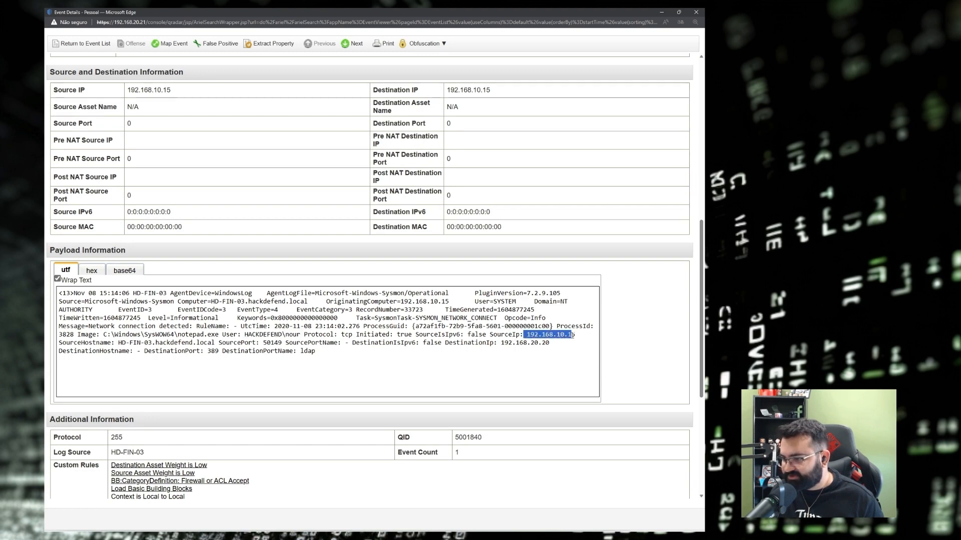
left_click(502, 343)
left_click_drag(501, 344, 557, 345)
left_click(194, 346)
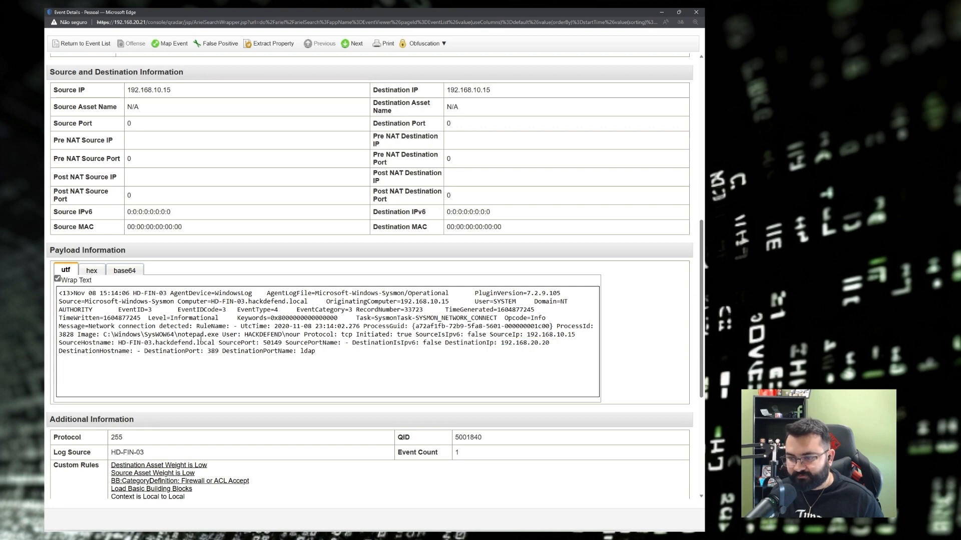
scroll(224, 401, "up", 2)
left_click_drag(218, 402, 103, 401)
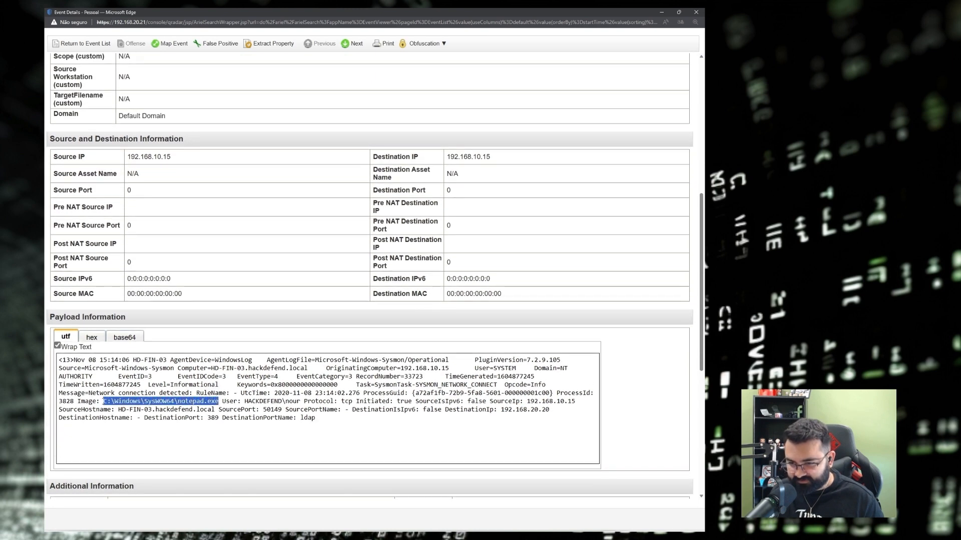
double_click(192, 401)
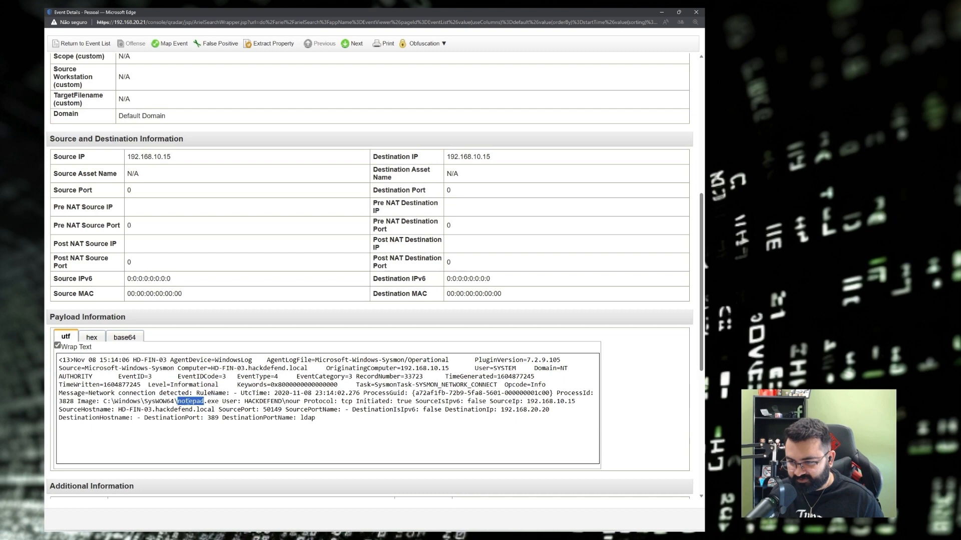
left_click(225, 402)
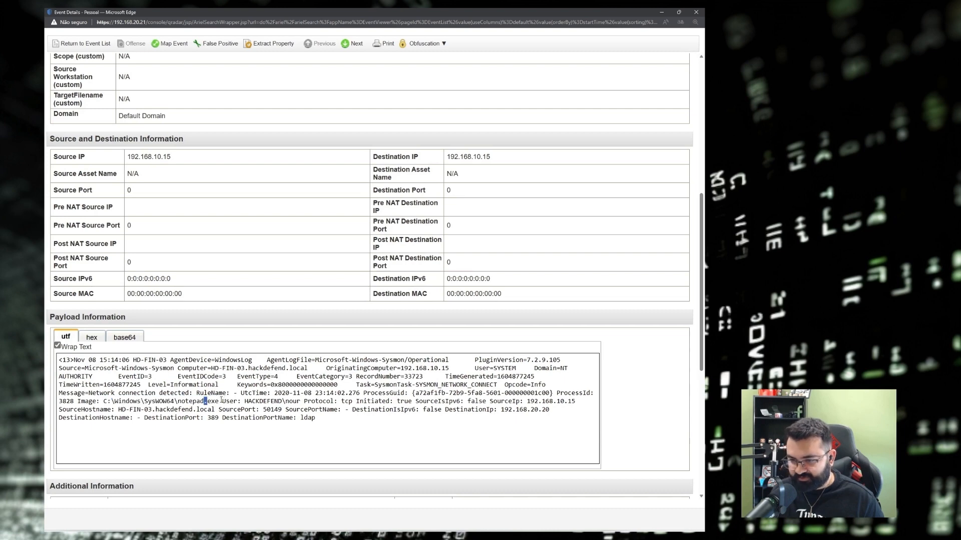
key("alt+Tab")
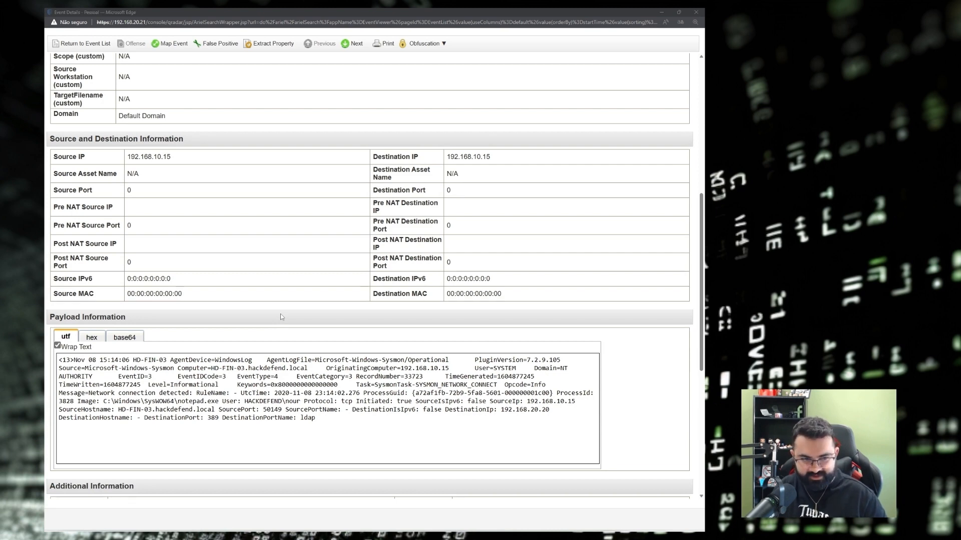
key("Print")
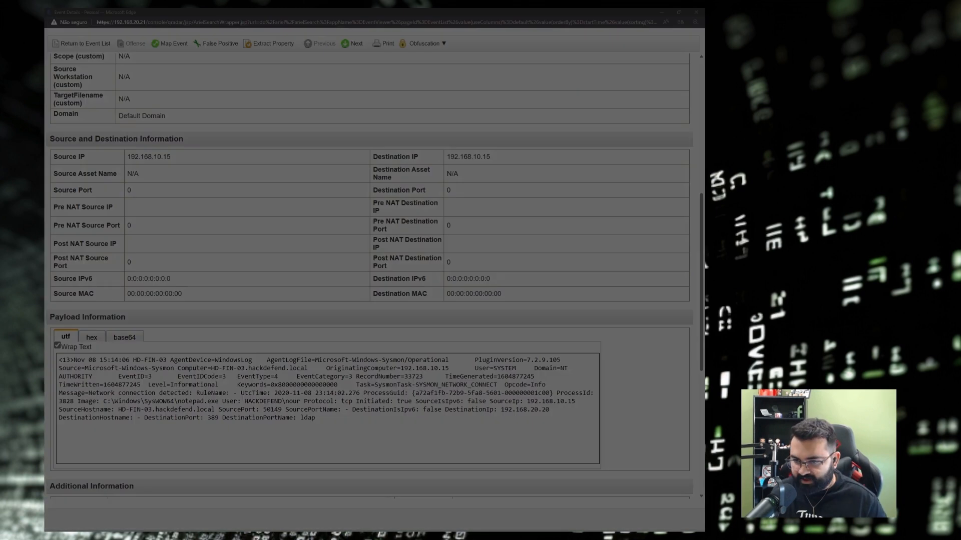
Screenshot the Payload Information area and paste it under Q12 in the notes.
left_click_drag(47, 307, 625, 444)
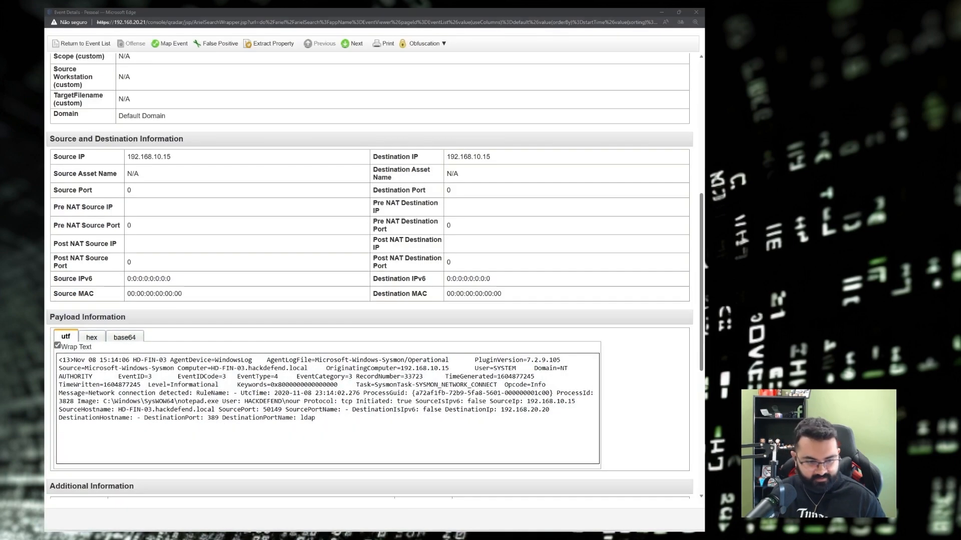
key("alt+Tab")
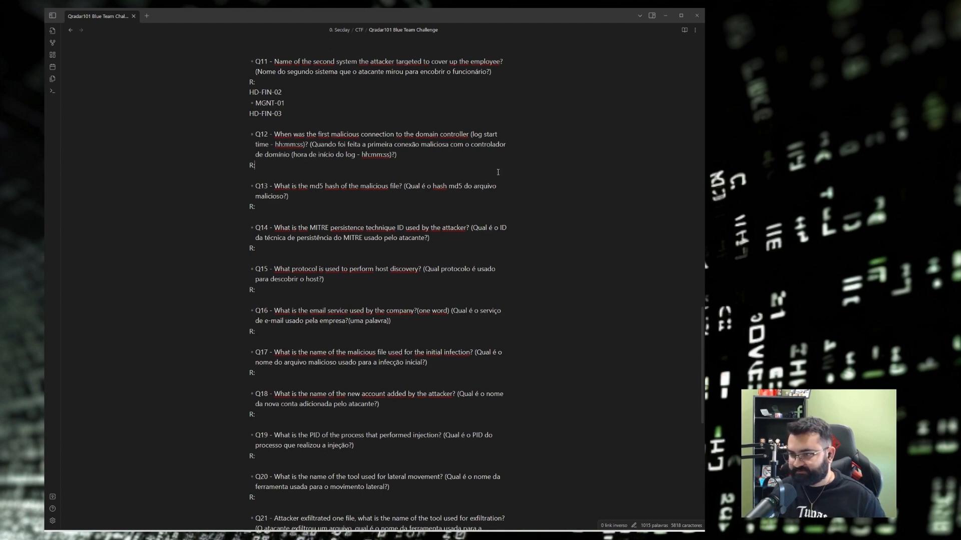
key("ctrl+v")
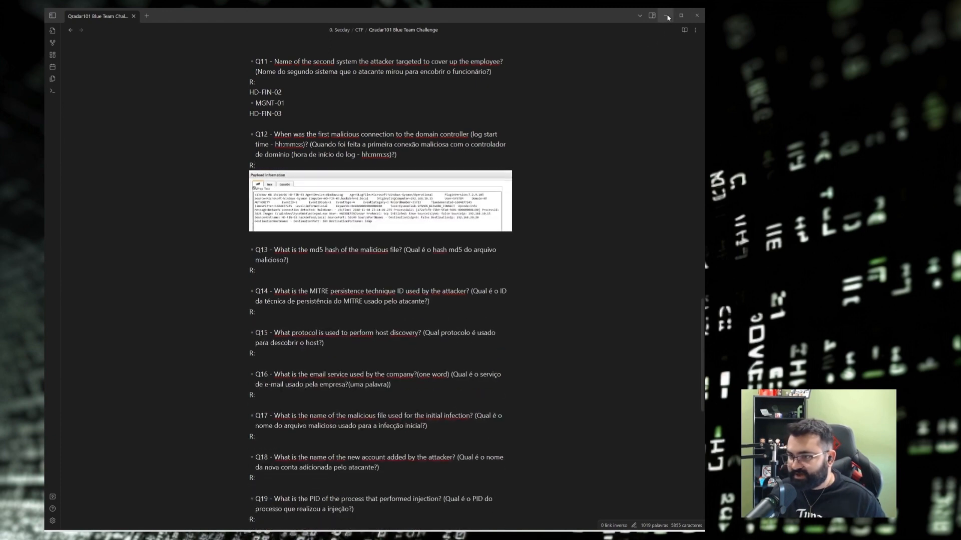
left_click(666, 15)
scroll(403, 325, "up", 3)
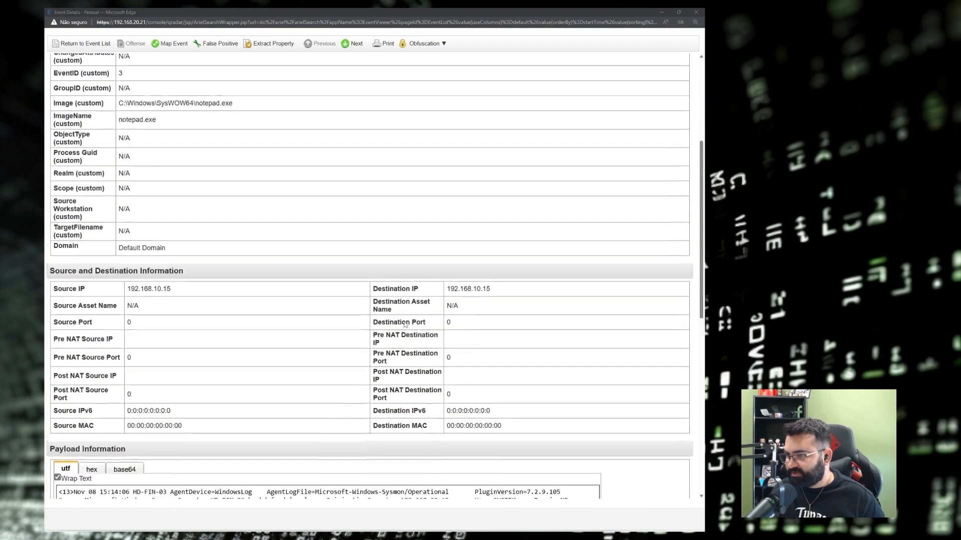
Copy the first network connection event's storage time 11:14:10 from Event Information.
scroll(405, 324, "up", 5)
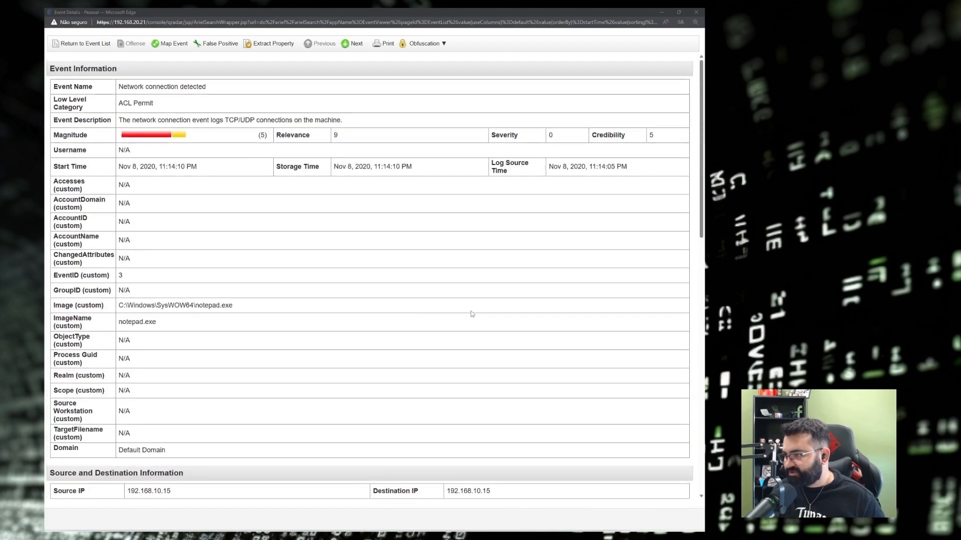
left_click_drag(493, 163, 543, 173)
left_click_drag(276, 166, 303, 170)
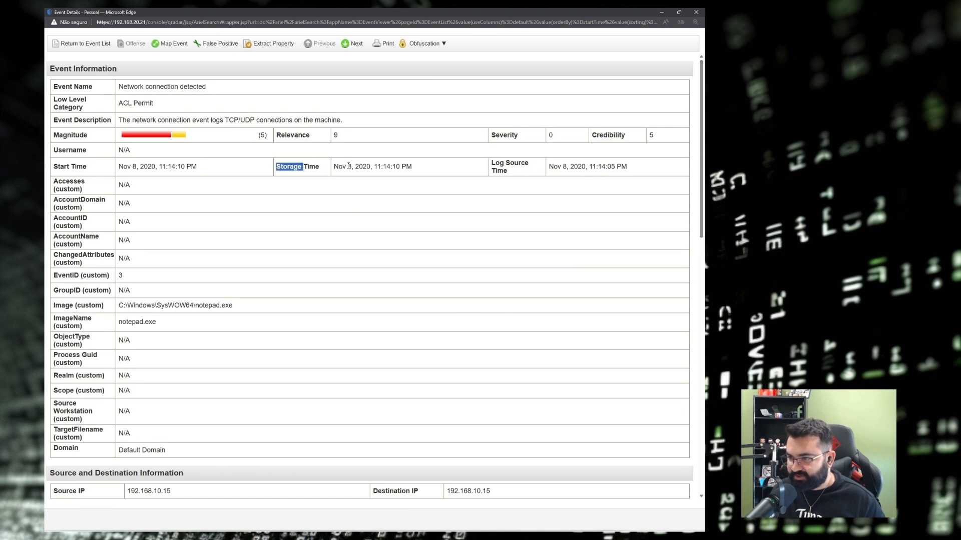
mouse_move(377, 167)
left_mouse_down()
mouse_move(396, 169)
mouse_move(377, 167)
left_mouse_up()
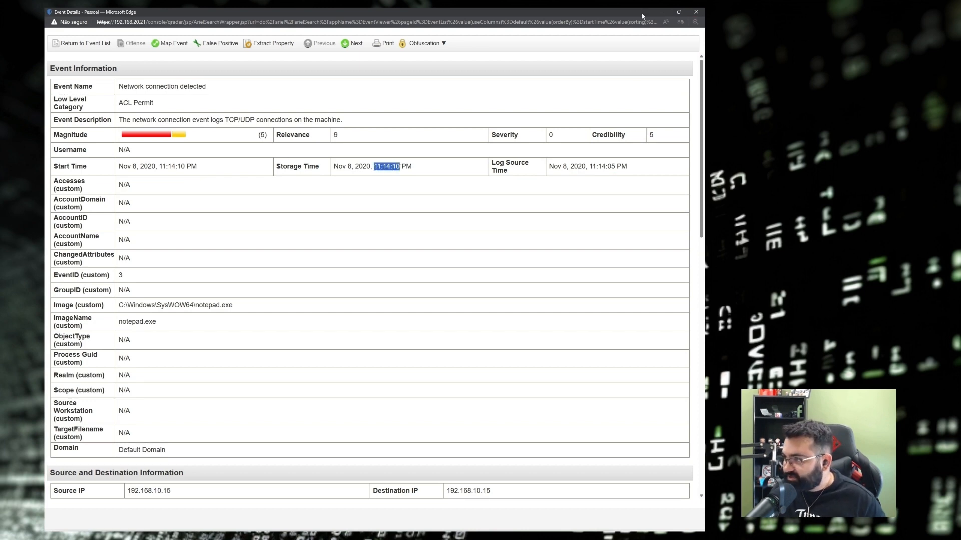
left_click(662, 16)
left_click(111, 13)
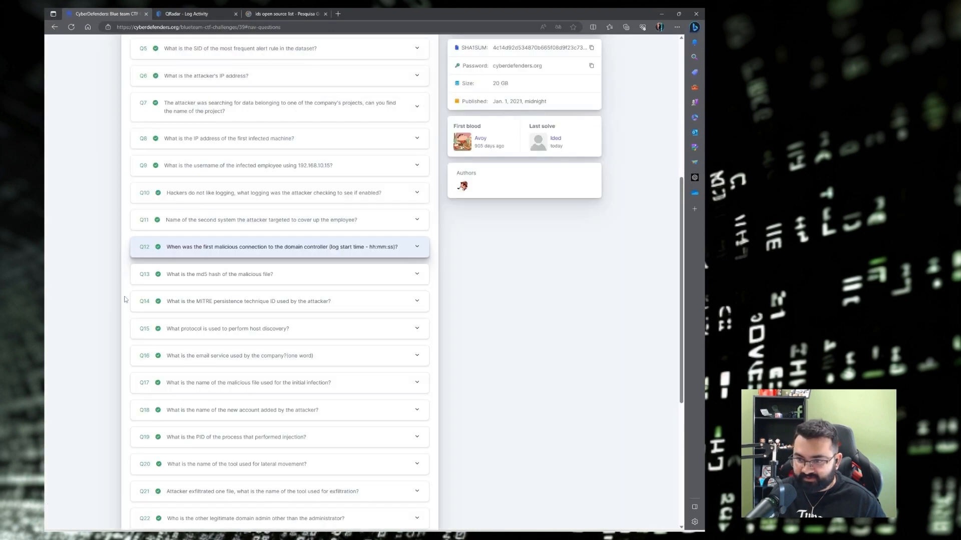
Check that 11:14:10 matches the Q12 answer on the challenge page, then return to Obsidian.
left_click(188, 255)
key("ctrl+f")
type("11:14:10")
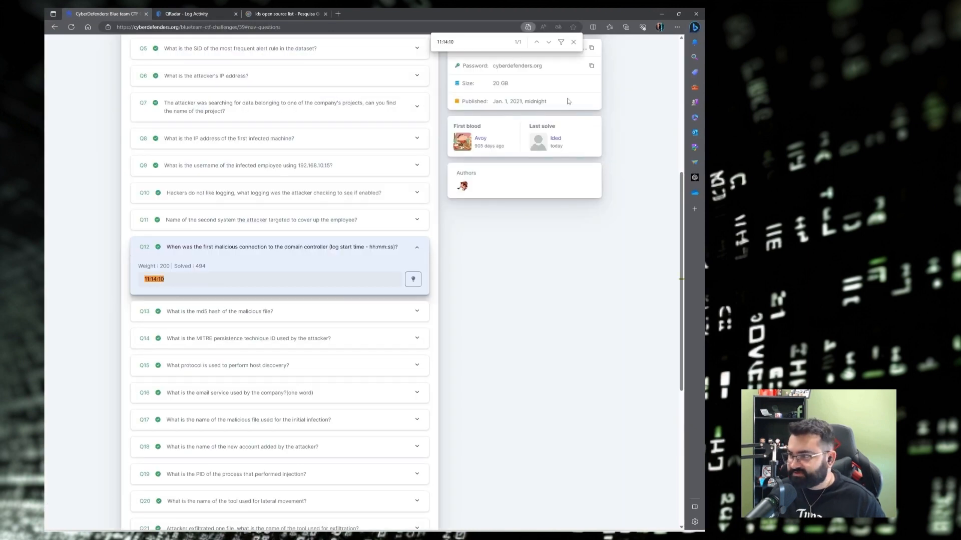
left_click(574, 42)
key("ctrl+c")
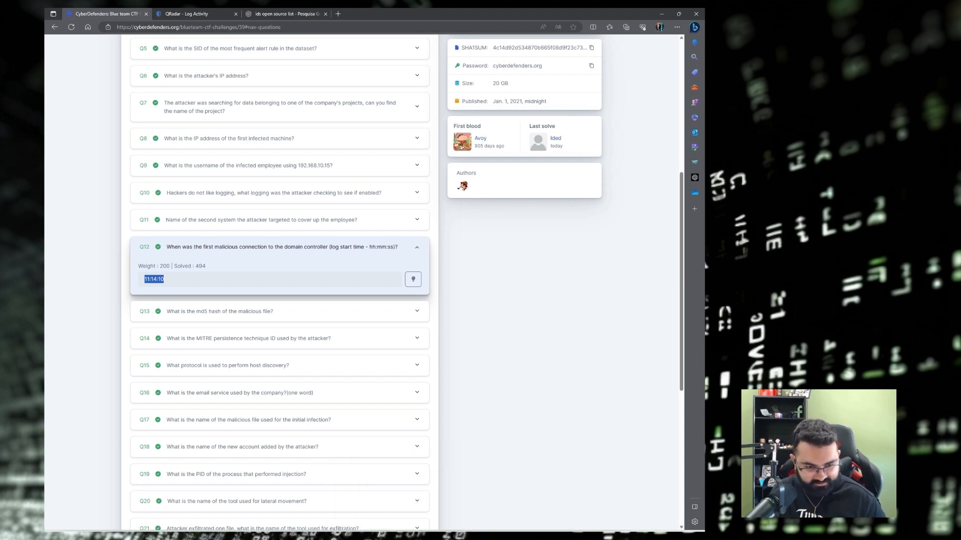
key("alt+Tab")
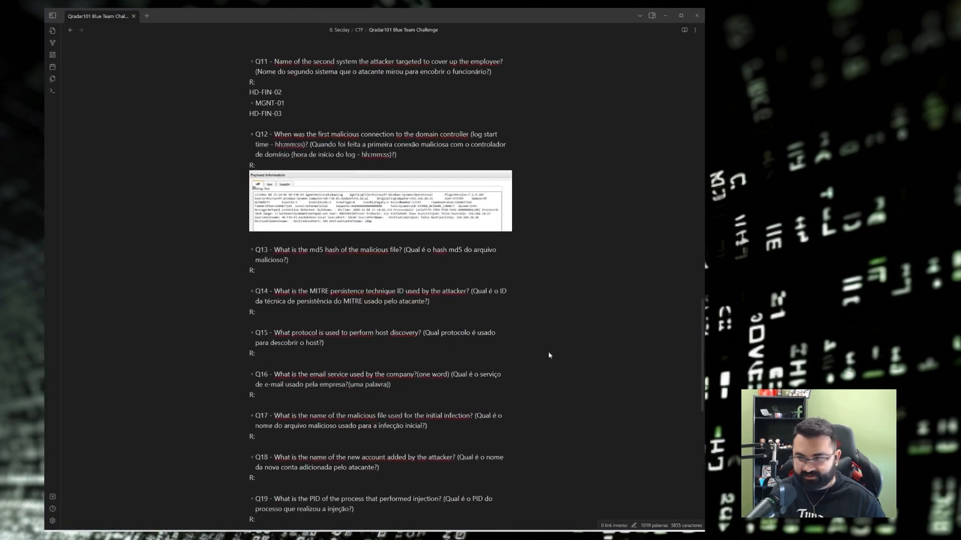
Record 11:14:10 as the Q12 answer in the notes and select Q13's Portuguese wording.
key("ctrl+v")
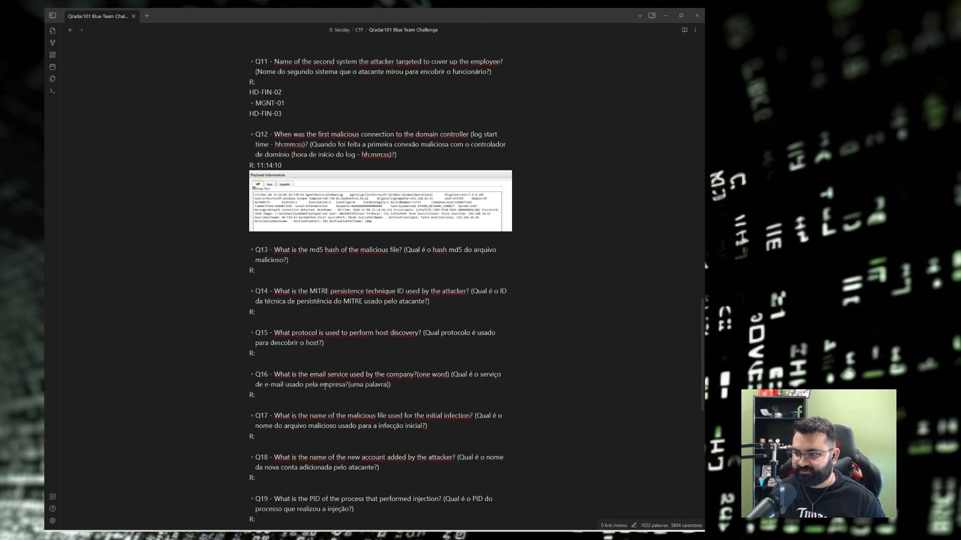
scroll(411, 268, "down", 1)
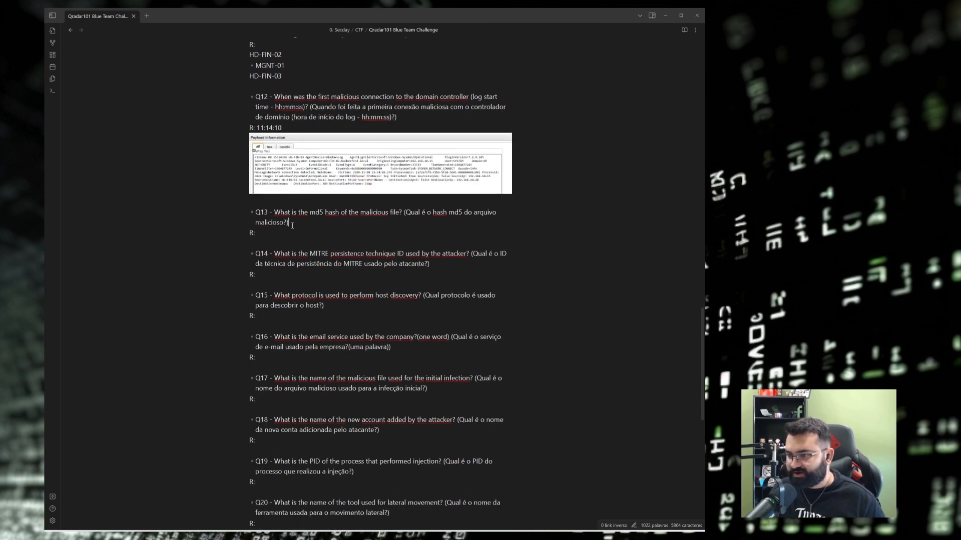
left_click_drag(406, 213, 284, 225)
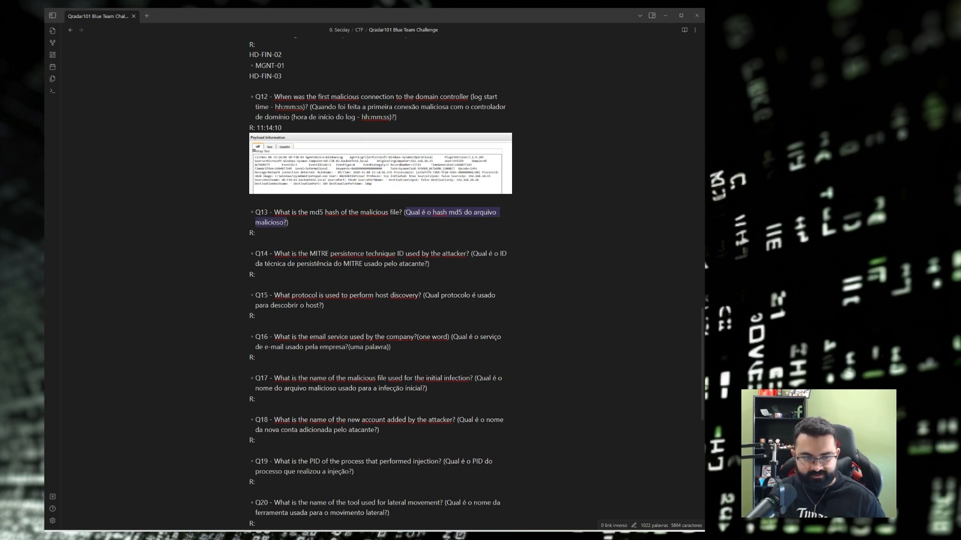
left_click(665, 15)
left_click(109, 256)
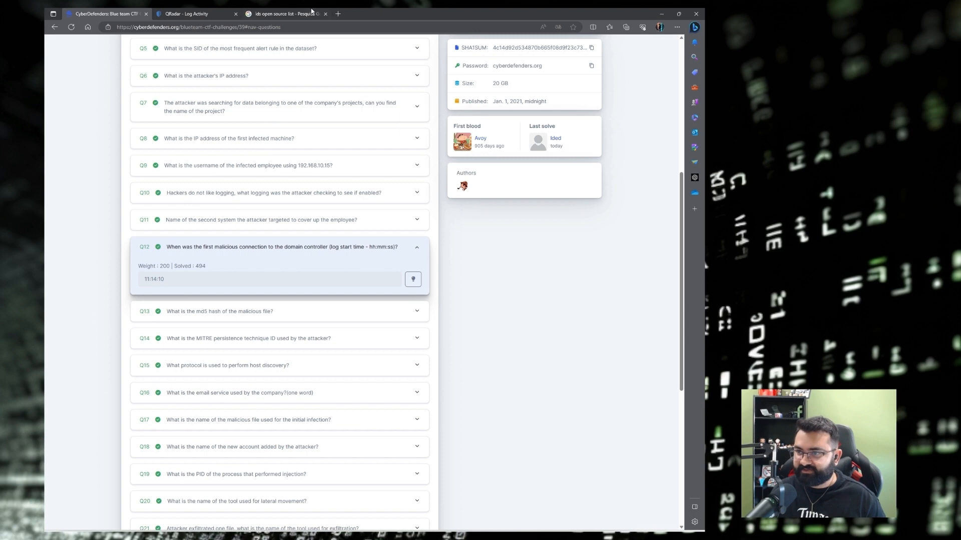
Search Google for 'sysmon' to research Q13.
left_click(311, 11)
scroll(188, 172, "up", 2)
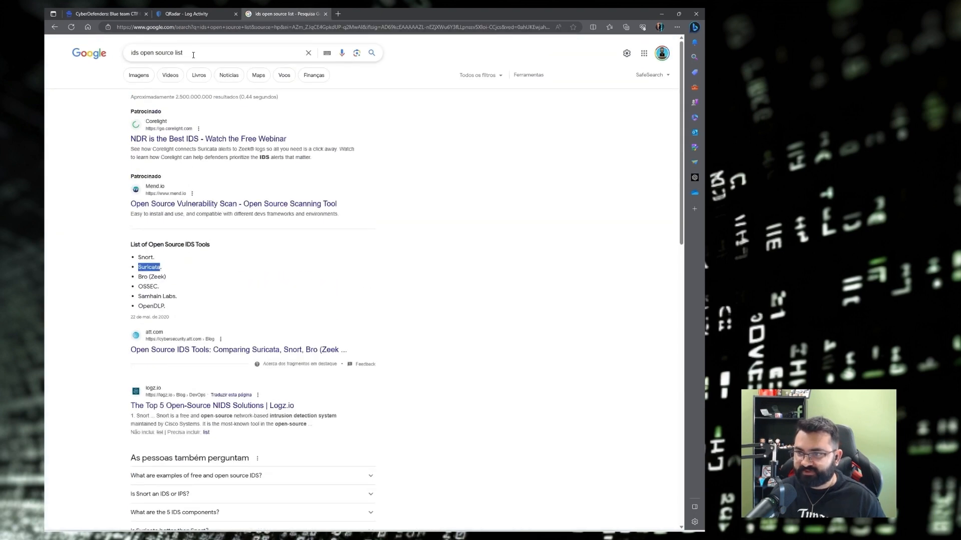
triple_click(193, 52)
type("sysmon")
key("Return")
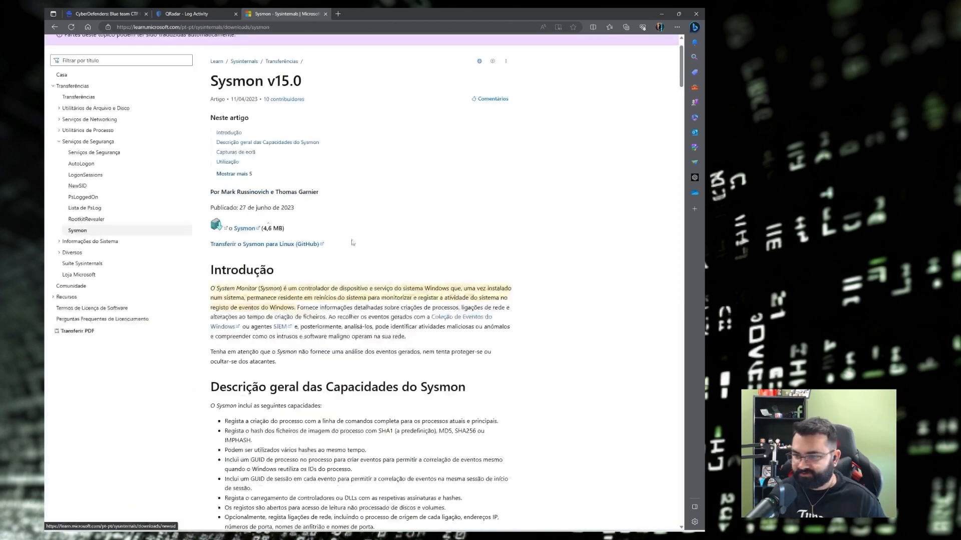
scroll(399, 246, "down", 2)
Scroll the Sysmon documentation down to the Event ID sections.
scroll(398, 246, "down", 20)
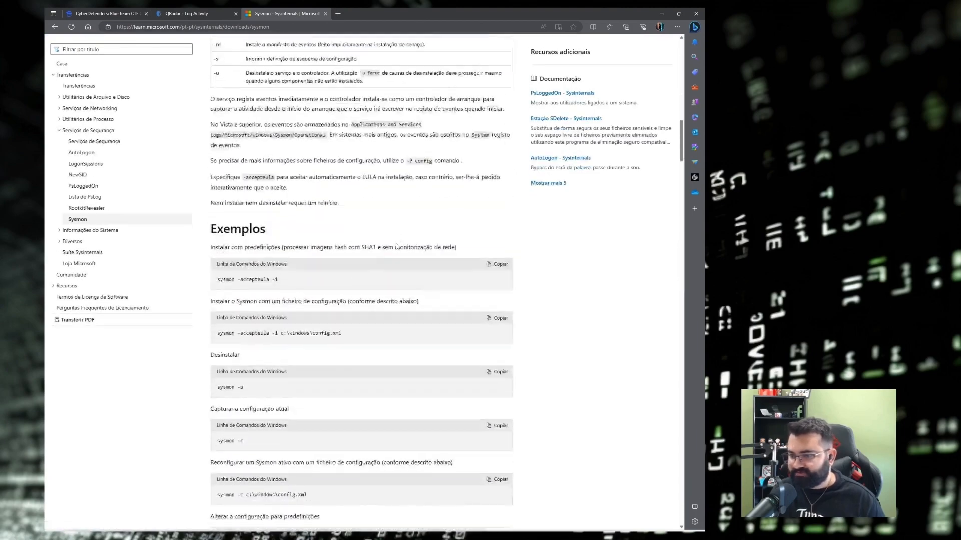
left_click_drag(288, 130, 358, 128)
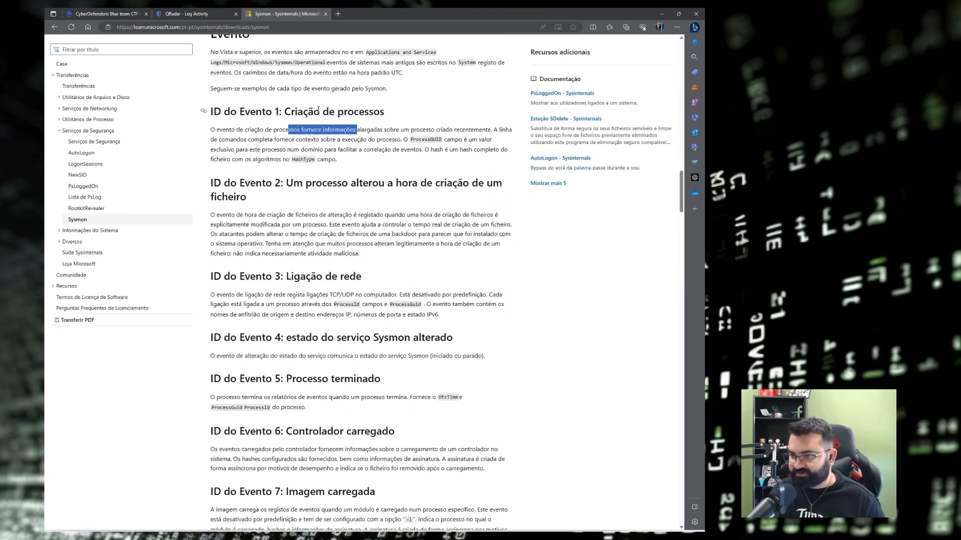
left_click_drag(292, 113, 390, 118)
scroll(380, 174, "down", 3)
scroll(379, 174, "down", 1)
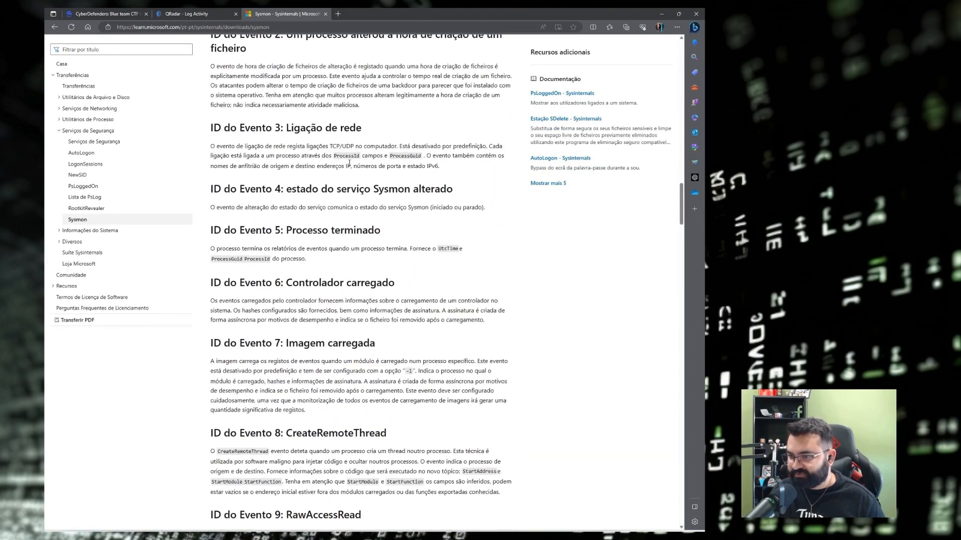
scroll(349, 161, "down", 8)
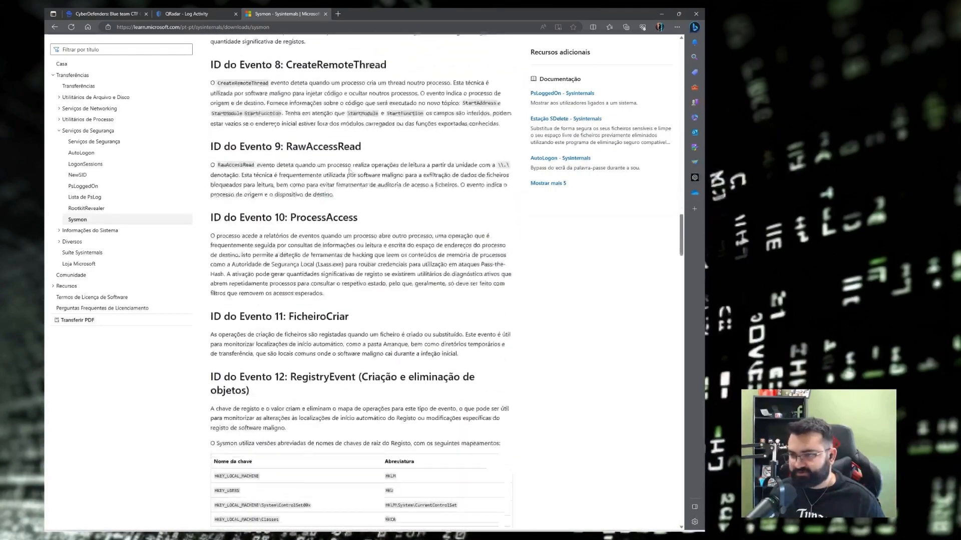
scroll(349, 171, "down", 3)
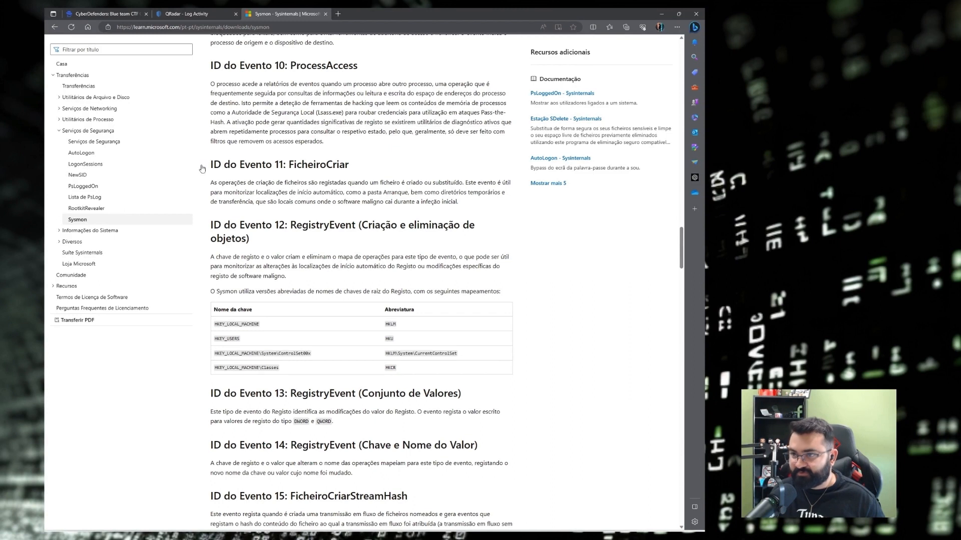
Identify FicheiroCriar (file creation) as Sysmon event ID 11.
double_click(325, 167)
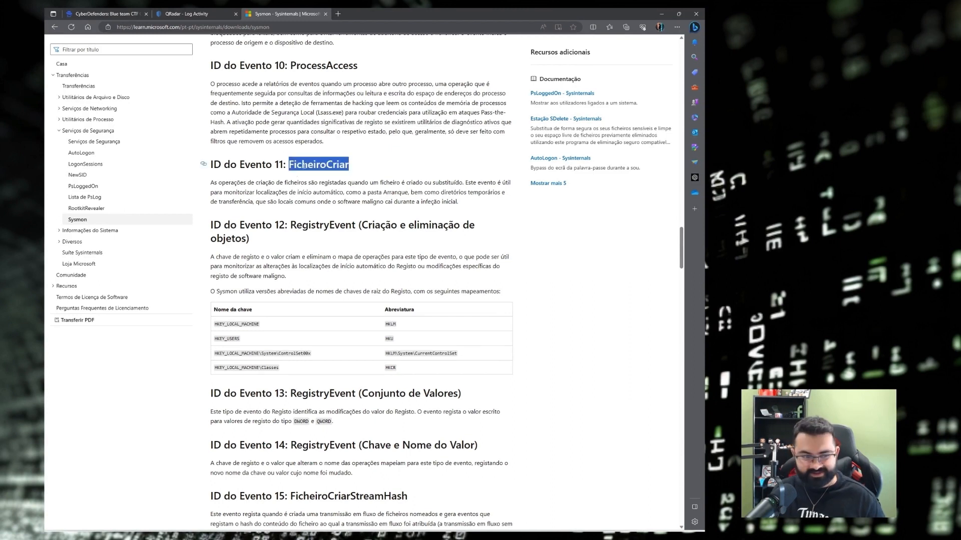
left_click(345, 165)
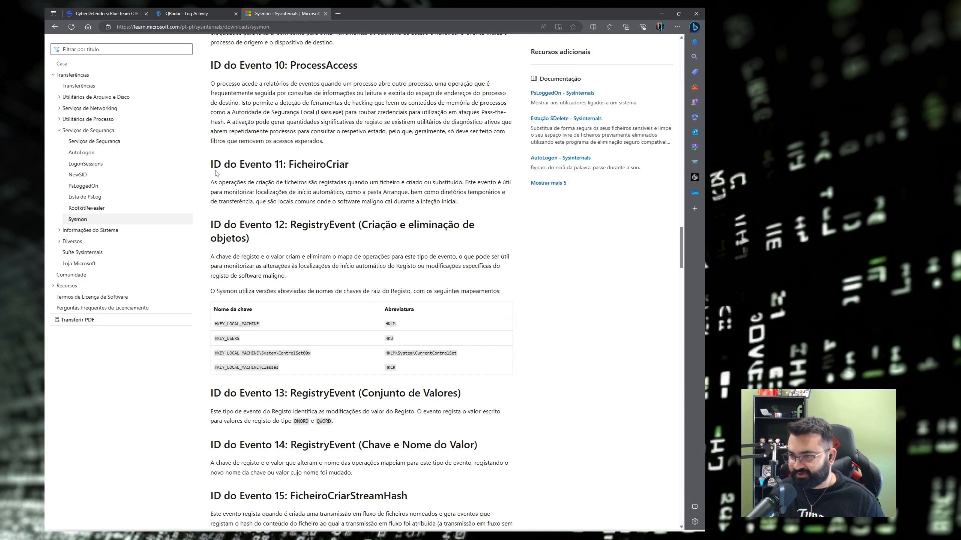
left_click_drag(294, 165, 373, 170)
left_click(349, 170)
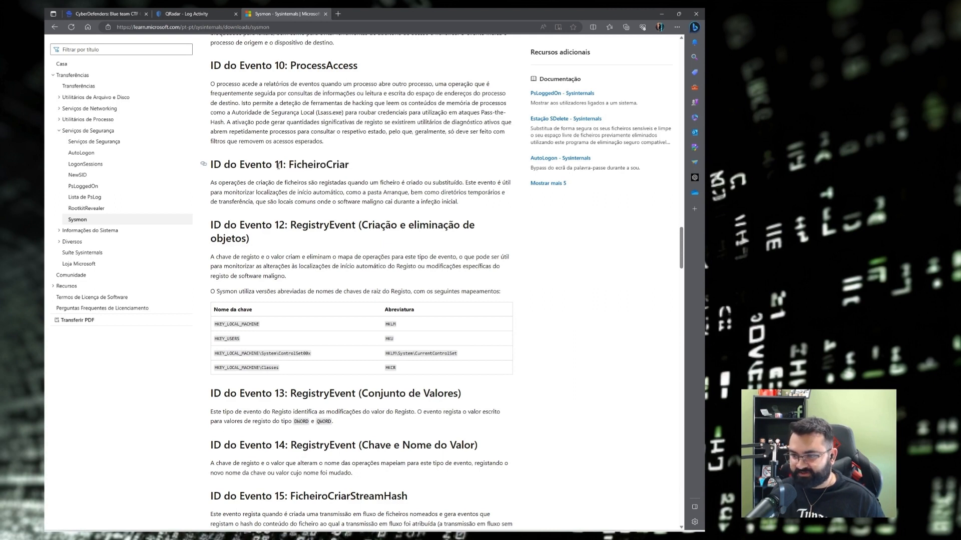
left_click_drag(276, 166, 283, 164)
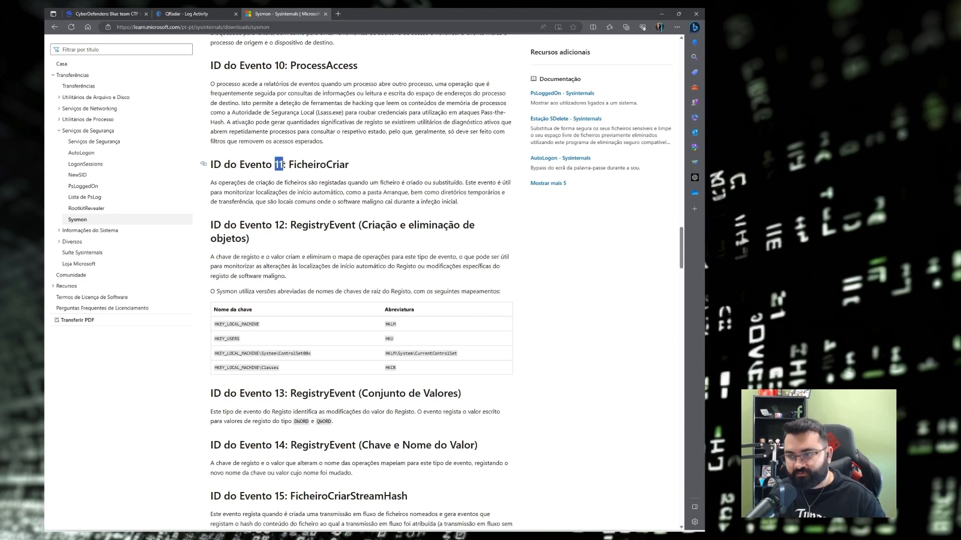
double_click(284, 164)
double_click(278, 164)
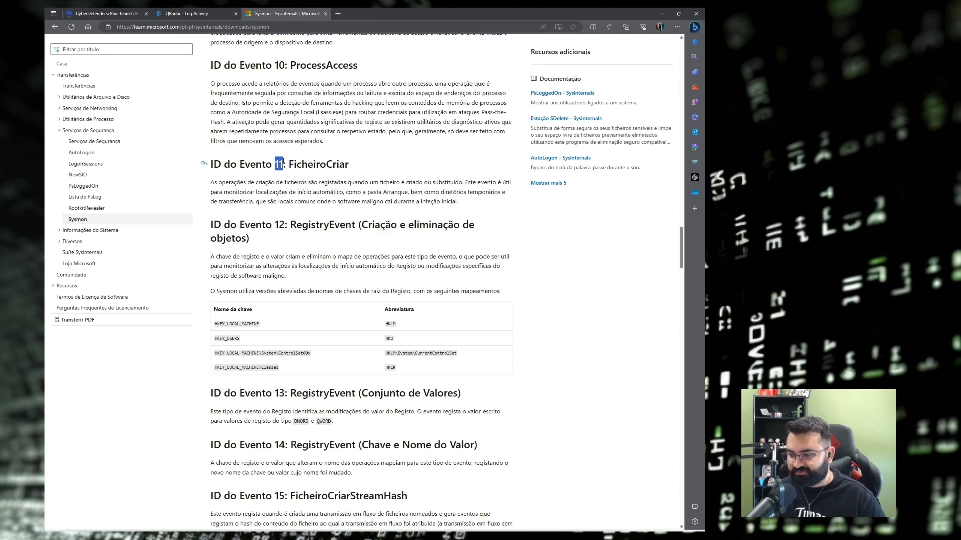
scroll(298, 185, "down", 2)
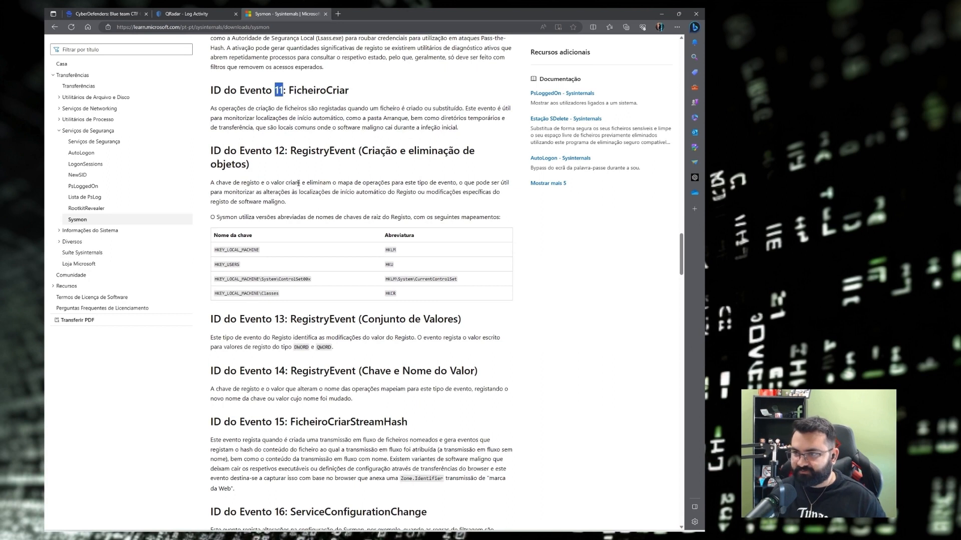
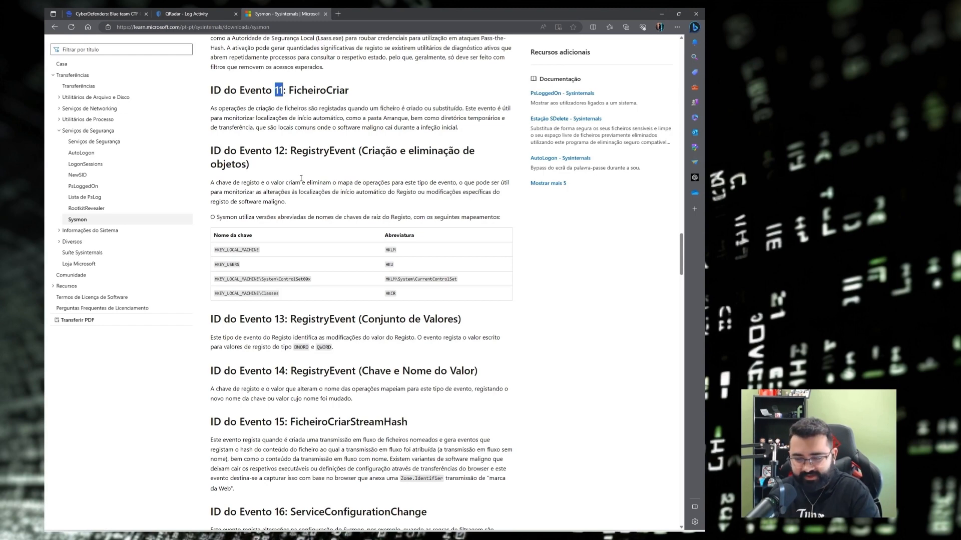
Find Sysmon Event ID 15 (FicheiroCriarStreamHash) in the docs, then return to QRadar Log Activity.
scroll(301, 178, "down", 5)
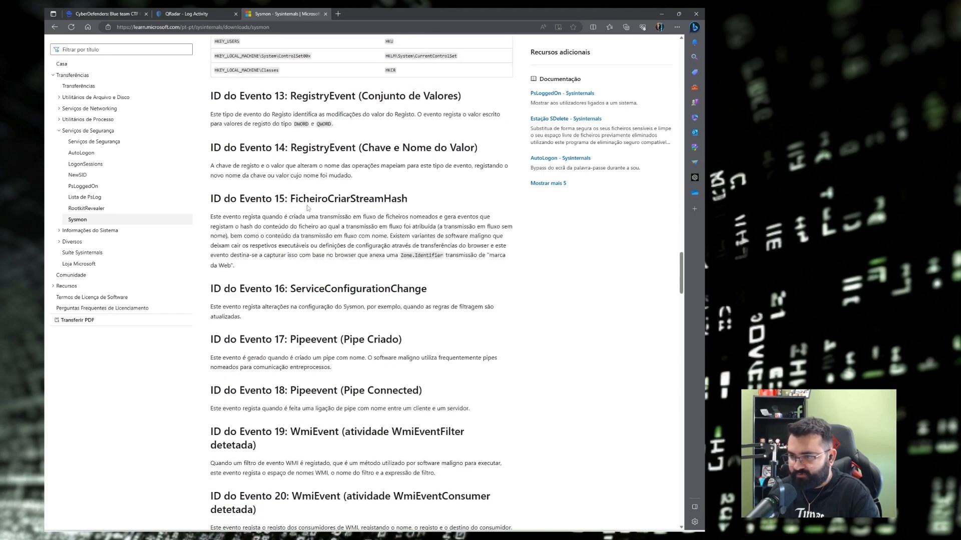
left_click_drag(290, 198, 407, 200)
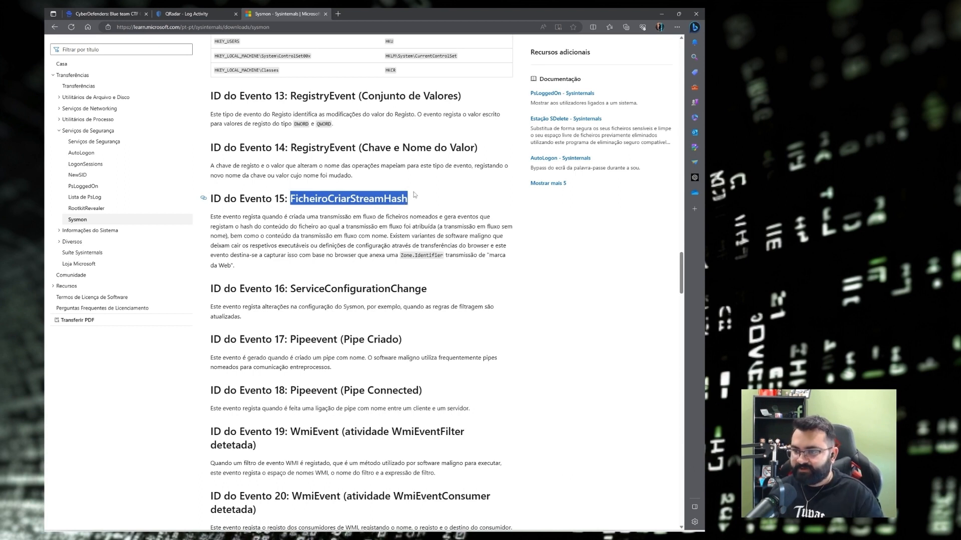
double_click(280, 199)
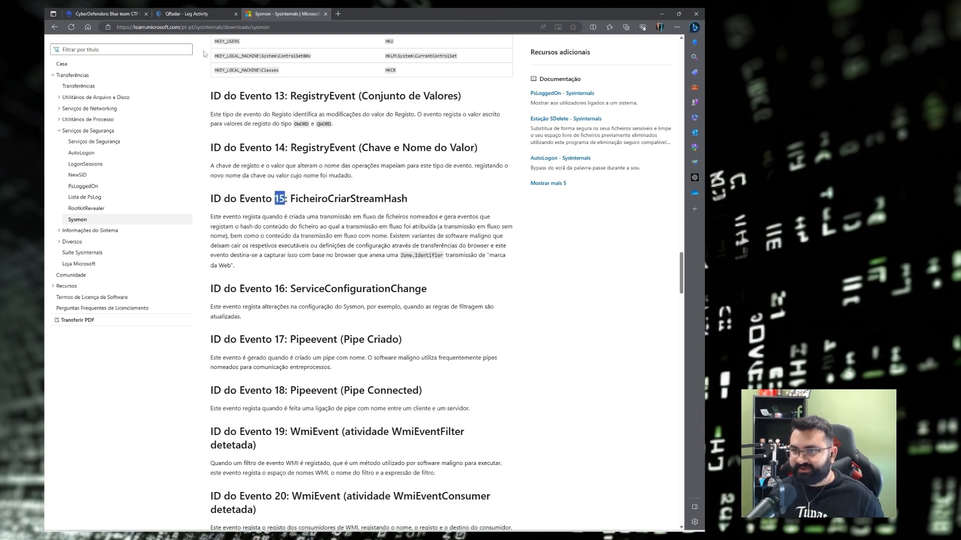
left_click(179, 11)
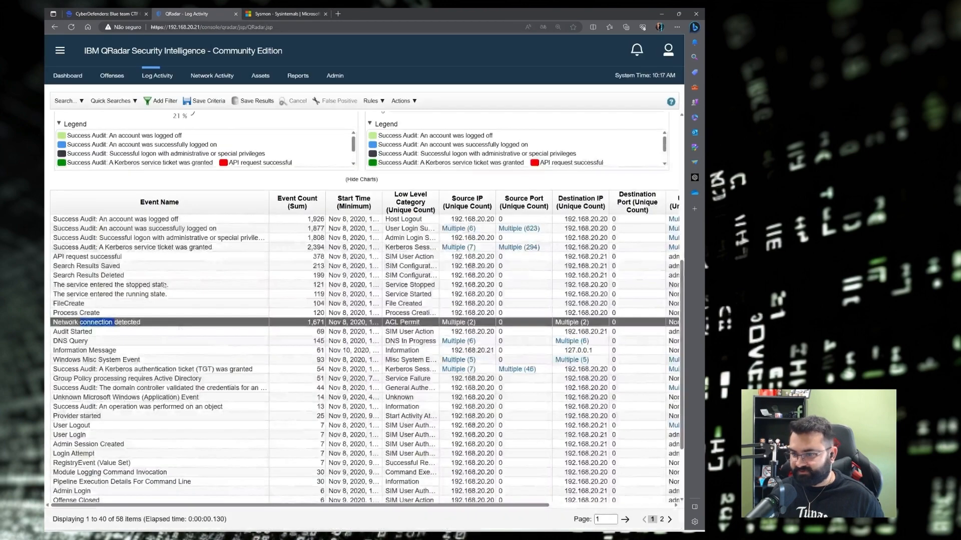
Edit the current search and remove the Payload Contains 192.168.20.20 filter.
scroll(94, 126, "up", 10)
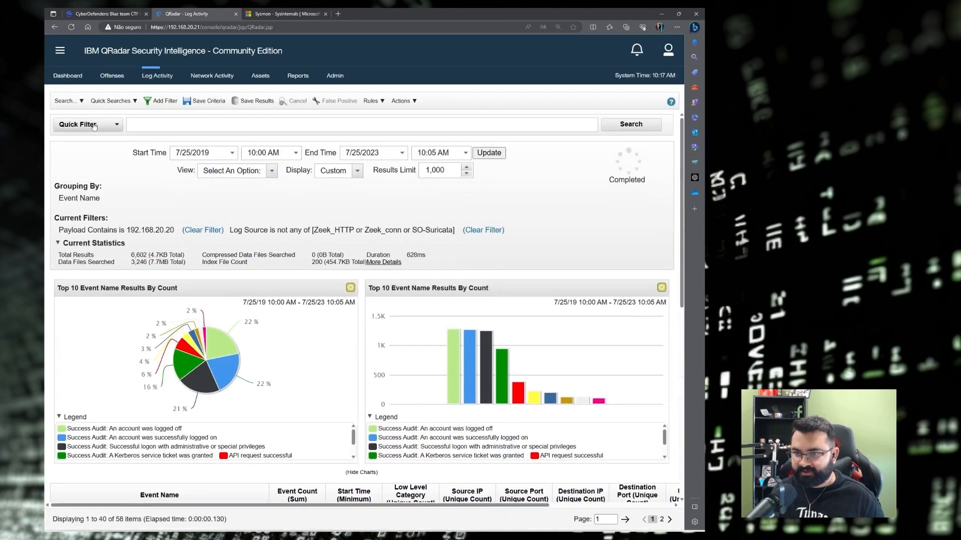
left_click(65, 100)
left_click(82, 128)
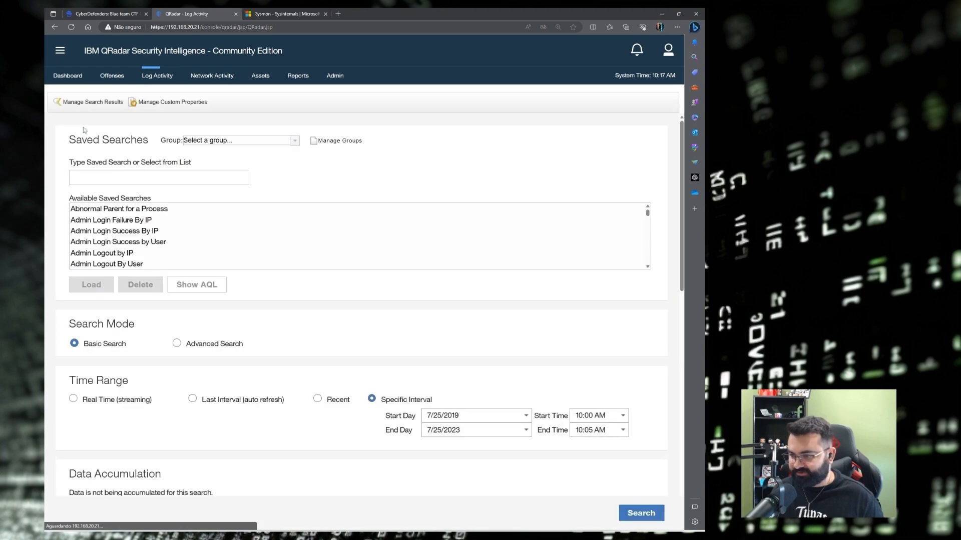
scroll(170, 385, "down", 12)
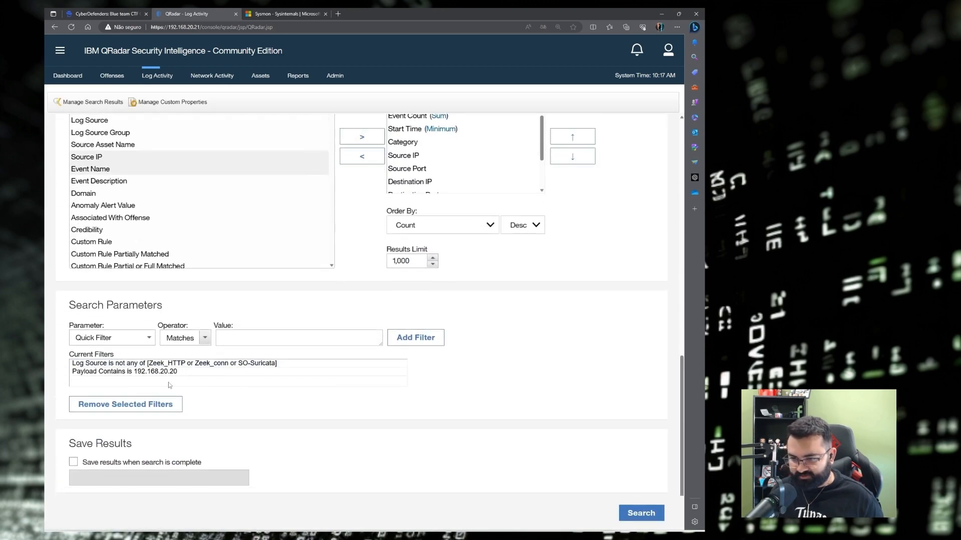
left_click(143, 371)
left_click(122, 404)
Add an EventID (custom) equals 15 filter, rerun the search, and select the FileCreateStreamHash row.
left_click(122, 336)
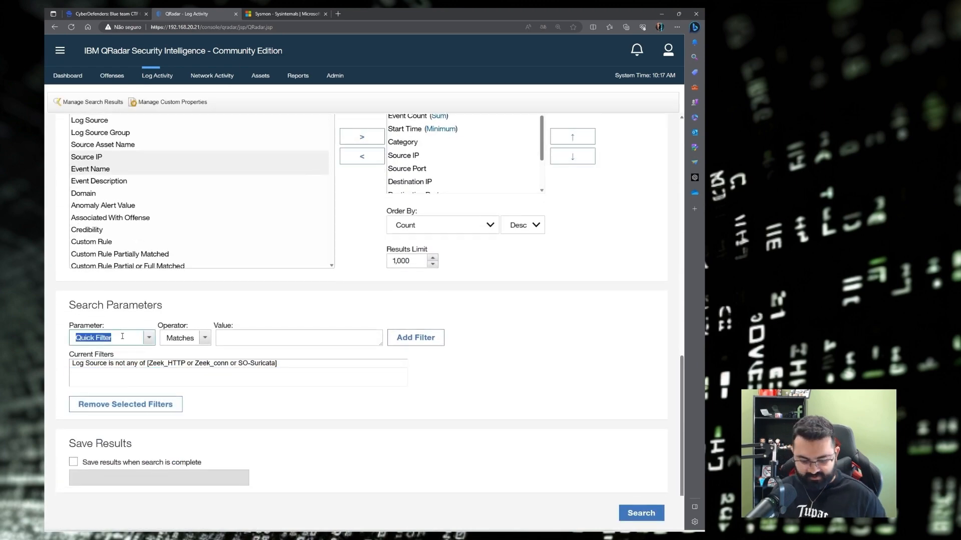
type("eventid")
left_click(100, 350)
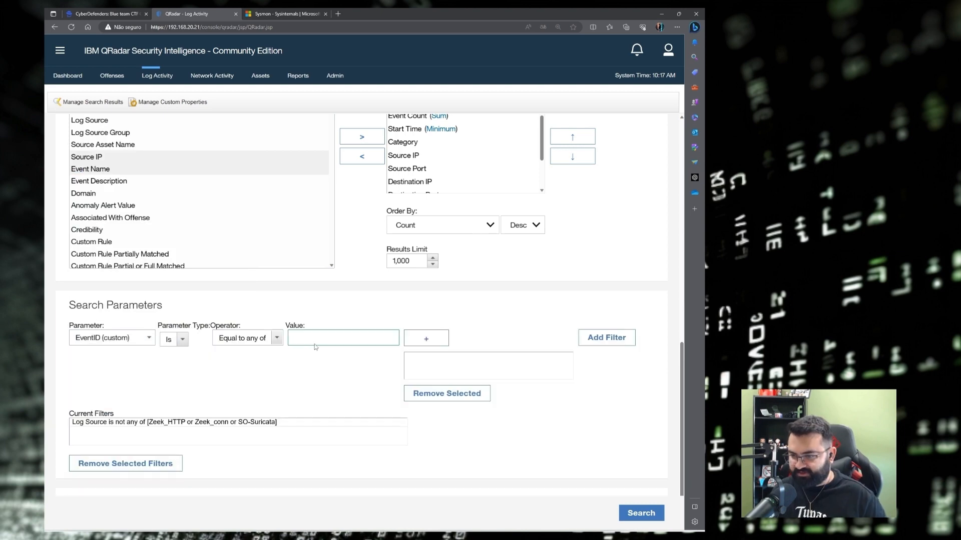
left_click(315, 338)
type("15")
left_click(427, 338)
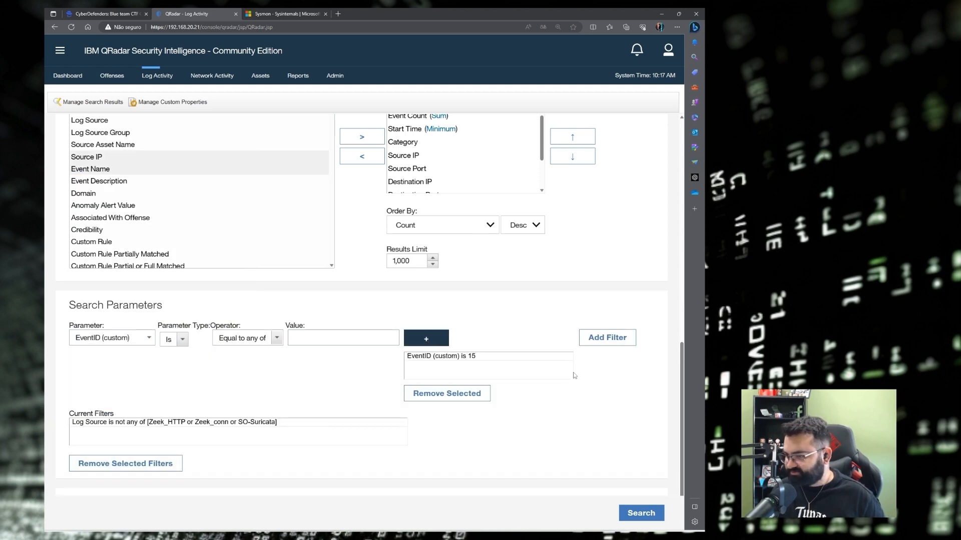
left_click(615, 337)
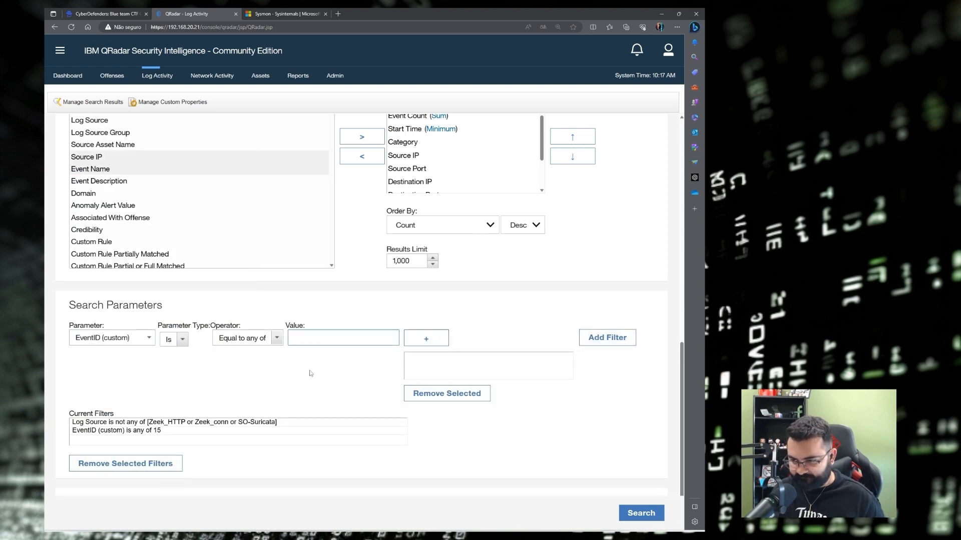
left_click(637, 516)
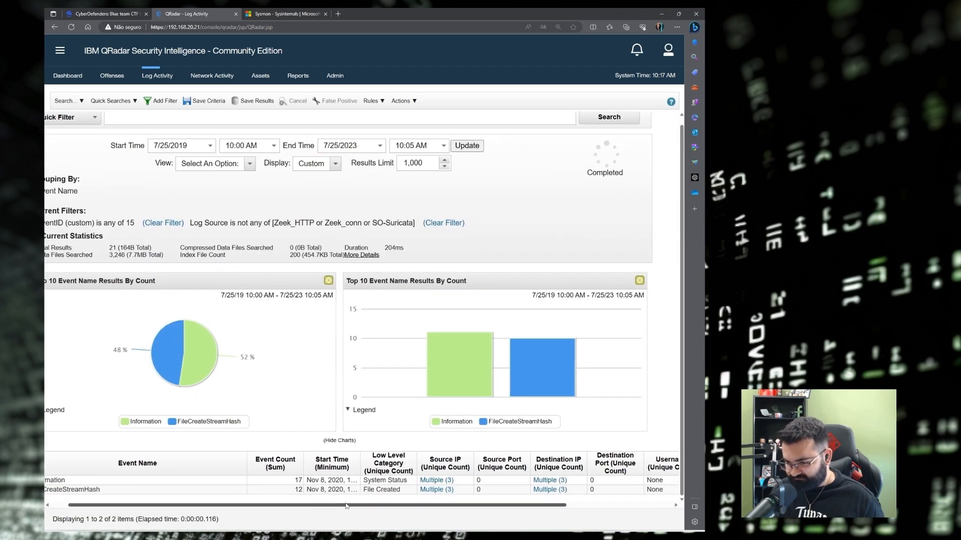
left_click(98, 491)
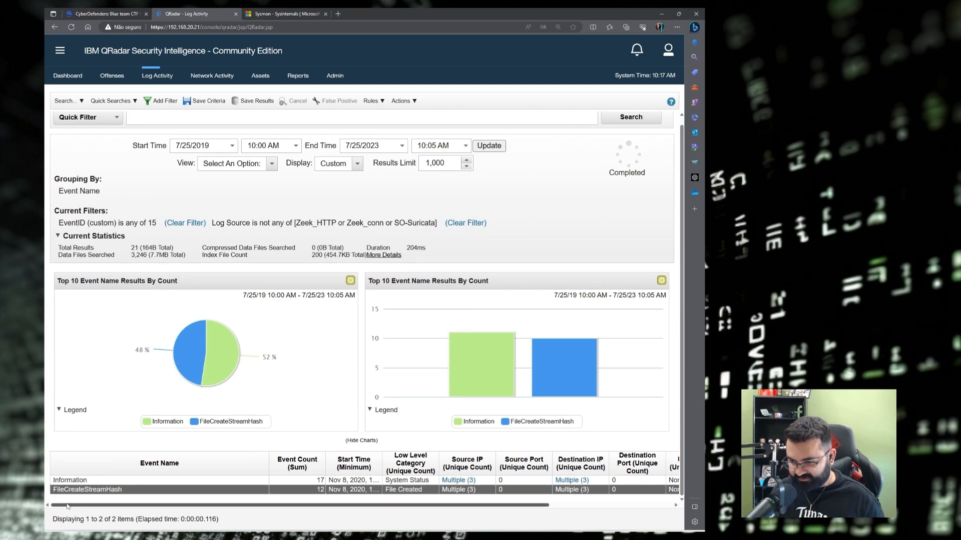
double_click(123, 492)
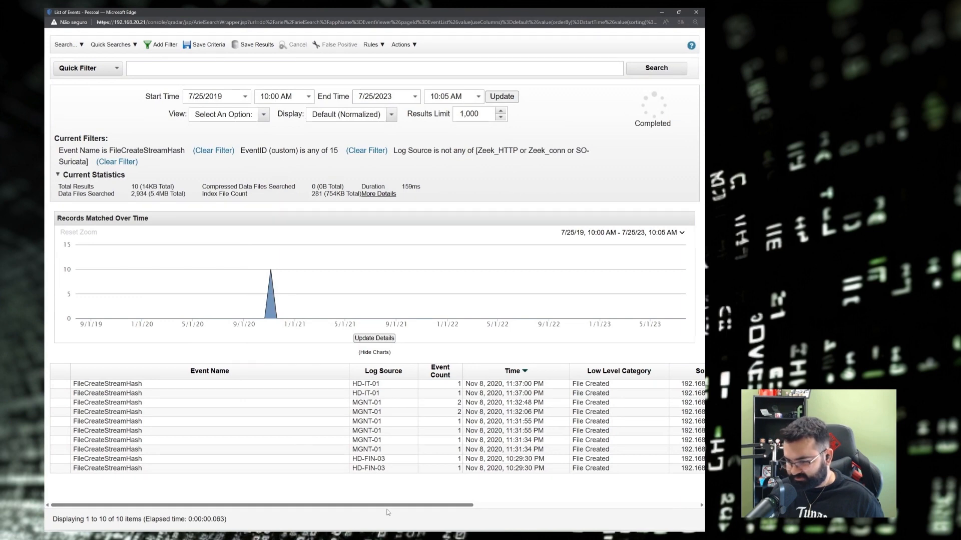
double_click(157, 385)
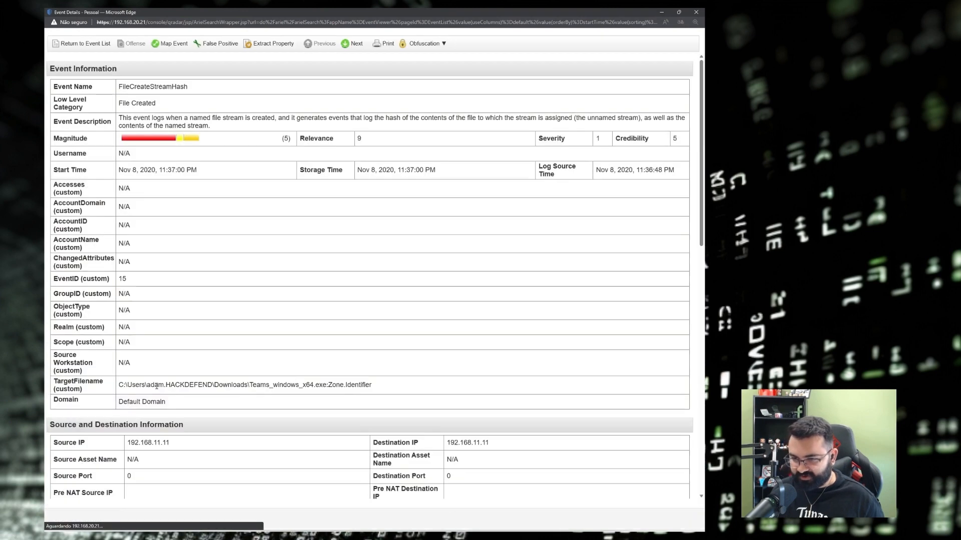
scroll(238, 343, "down", 1)
scroll(543, 244, "down", 3)
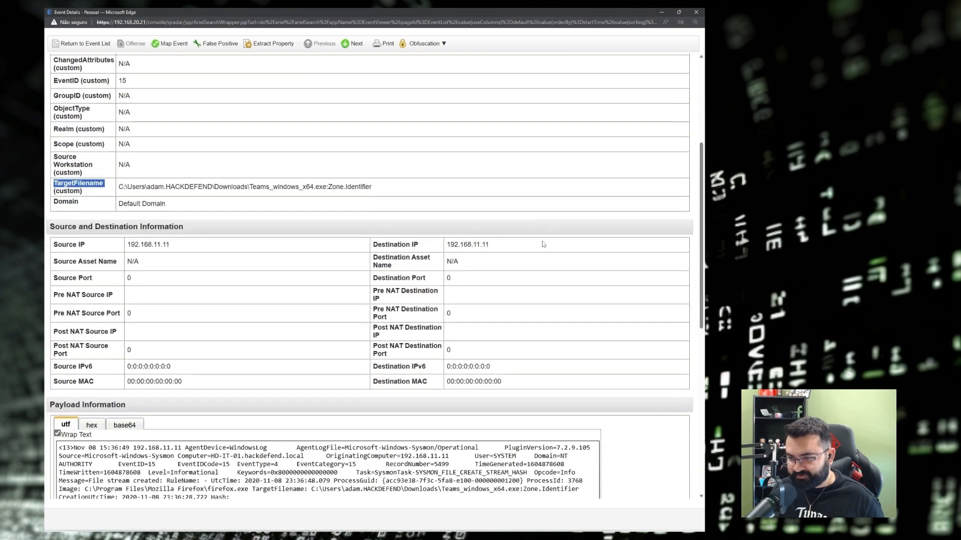
scroll(543, 244, "down", 1)
scroll(343, 350, "down", 3)
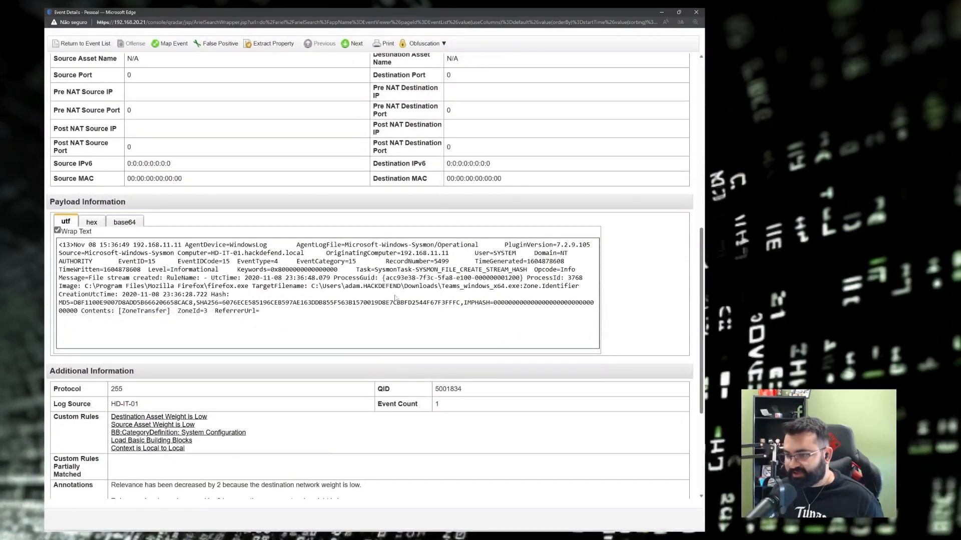
left_click_drag(298, 286, 519, 286)
left_click(271, 295)
double_click(275, 286)
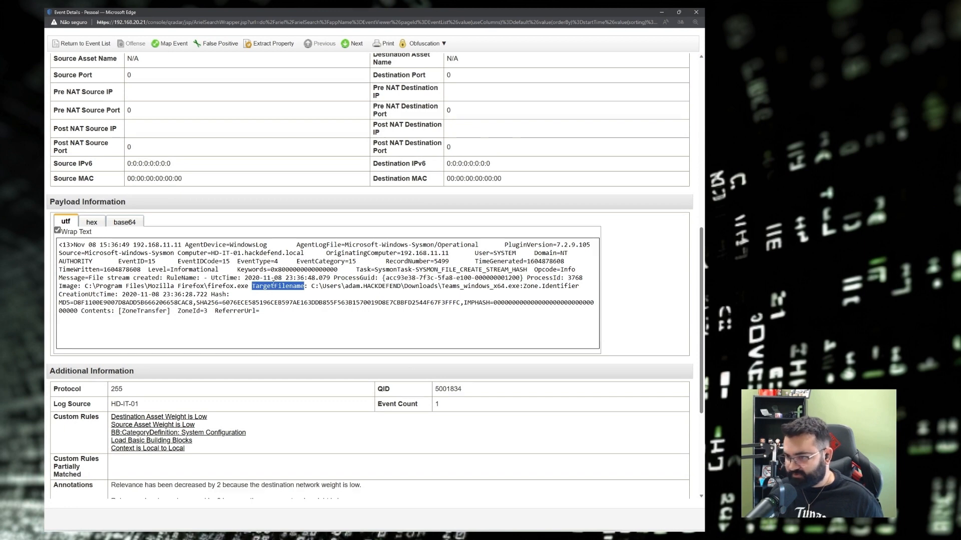
left_click(273, 279)
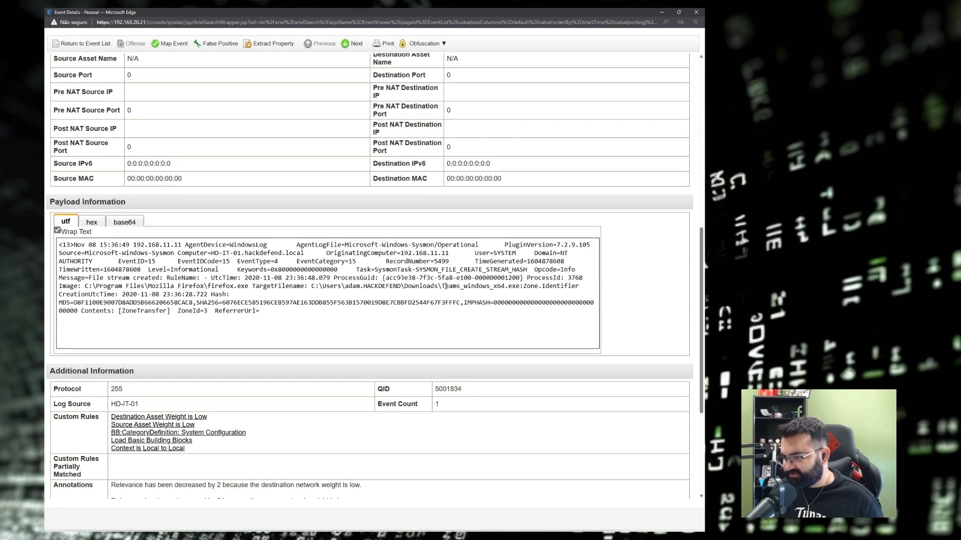
left_click_drag(445, 286, 522, 286)
scroll(468, 326, "up", 1)
scroll(465, 326, "up", 3)
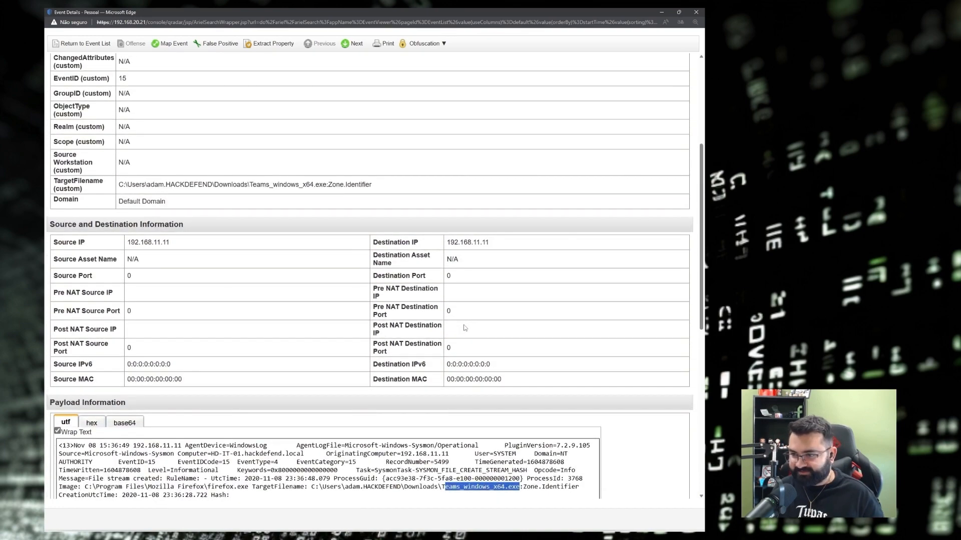
left_click(75, 182)
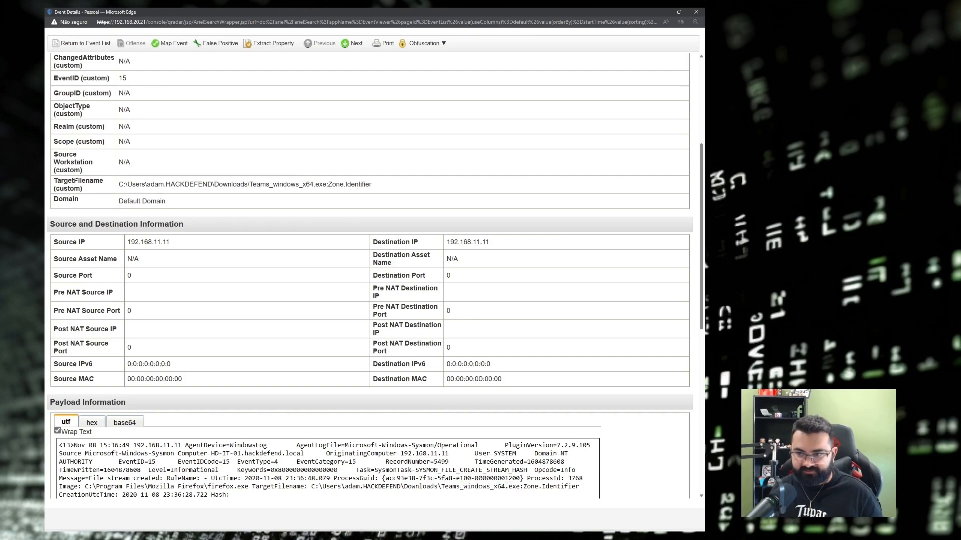
double_click(79, 180)
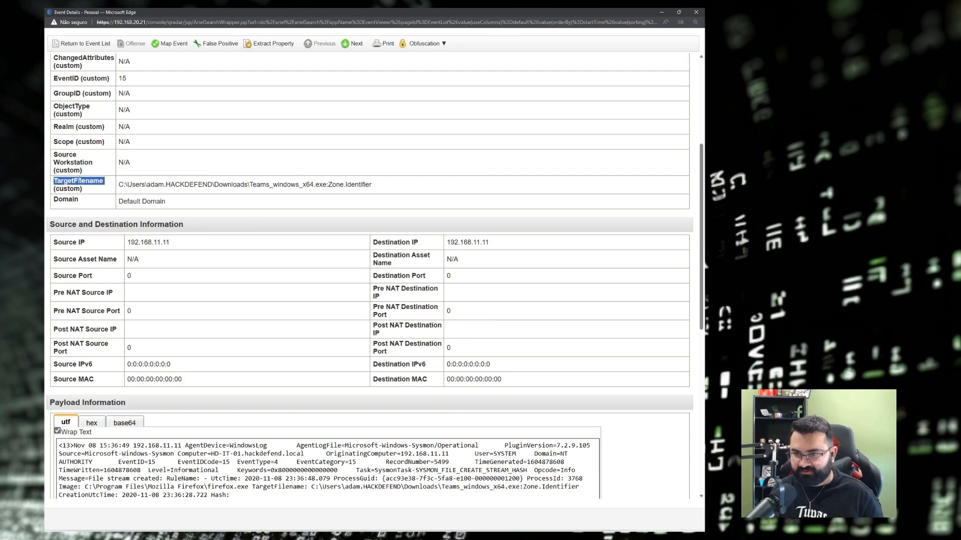
scroll(340, 313, "down", 1)
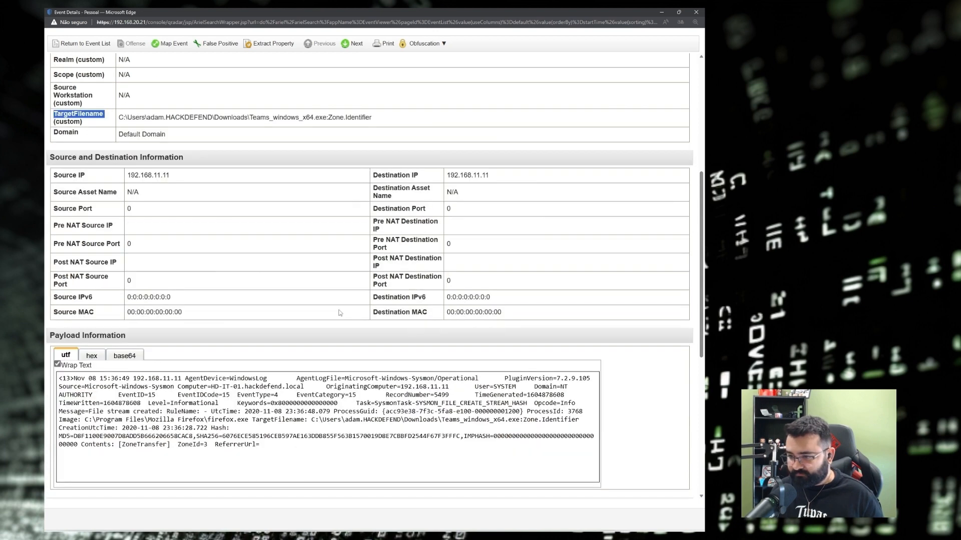
left_click(368, 423)
left_click_drag(368, 423, 444, 421)
scroll(150, 328, "up", 3)
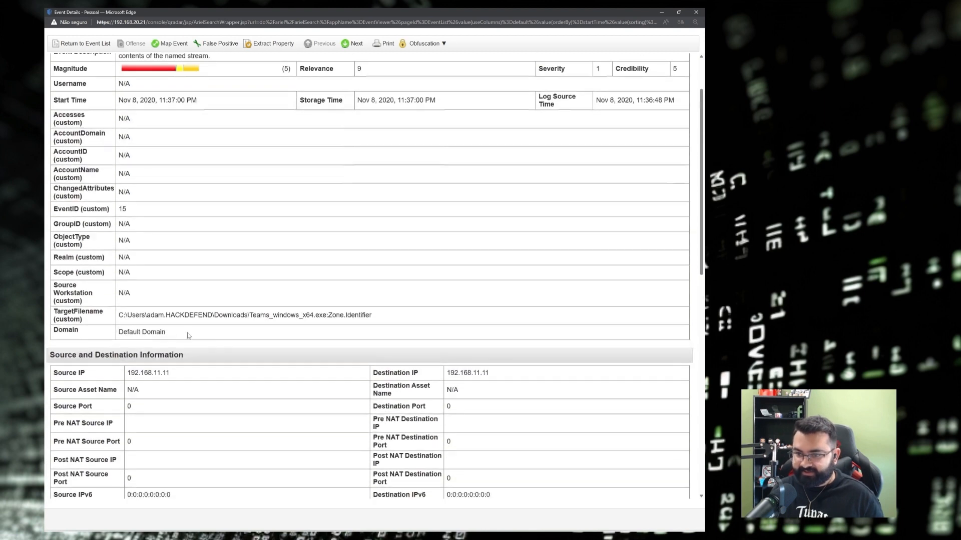
left_click_drag(55, 314, 107, 320)
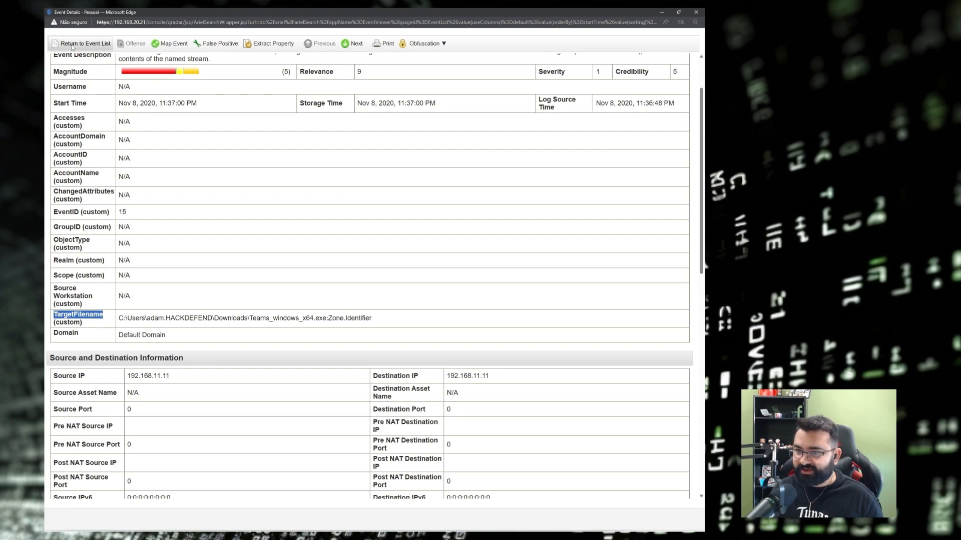
left_click(695, 12)
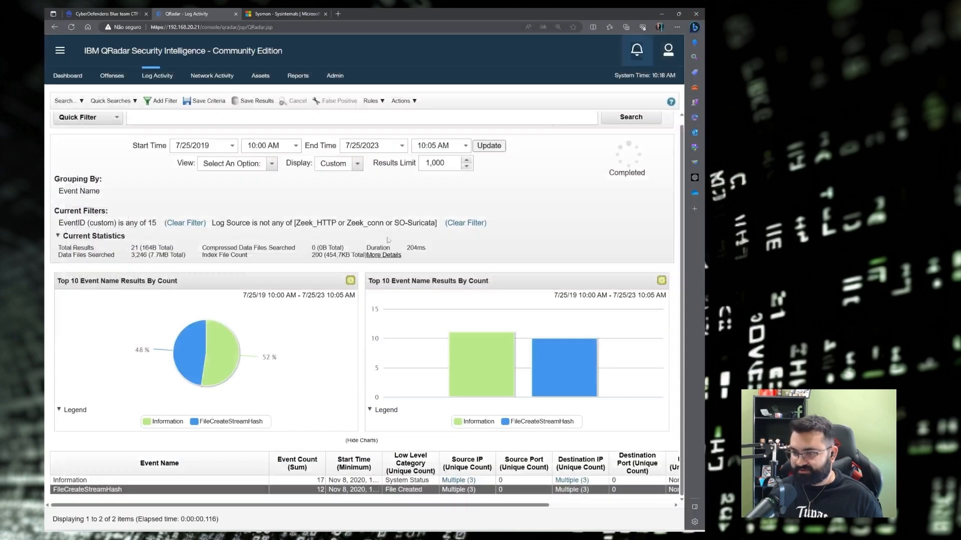
Reopen the FileCreateStreamHash event list, then close that popup.
double_click(147, 492)
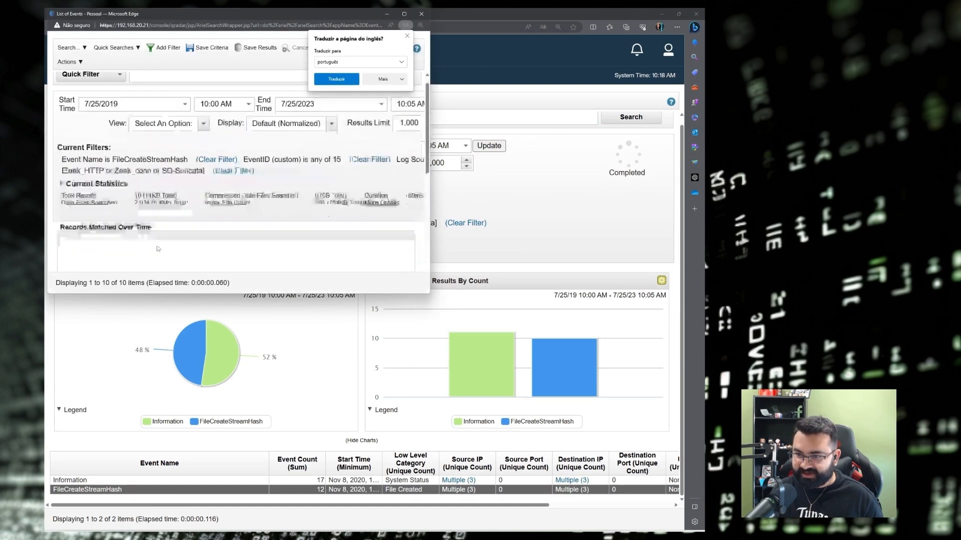
scroll(155, 226, "down", 5)
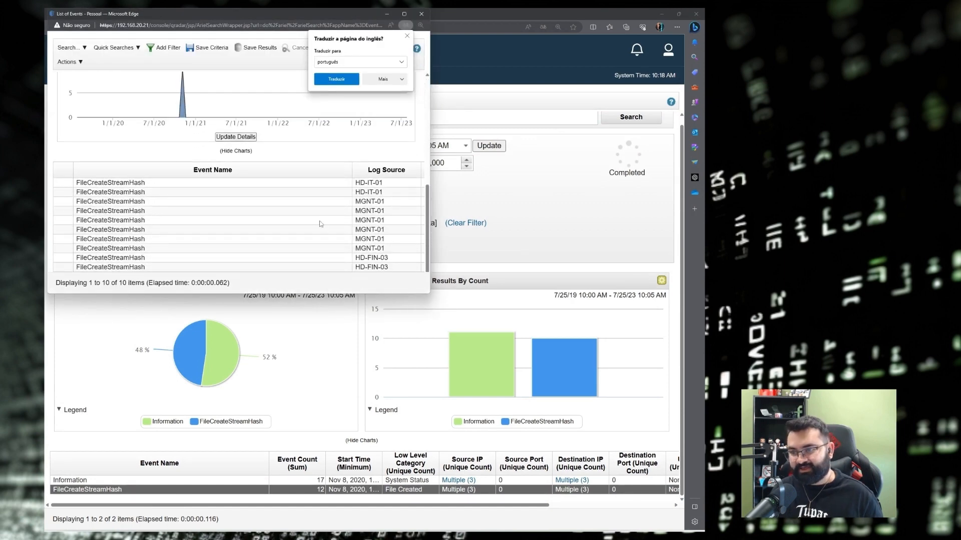
left_click(422, 15)
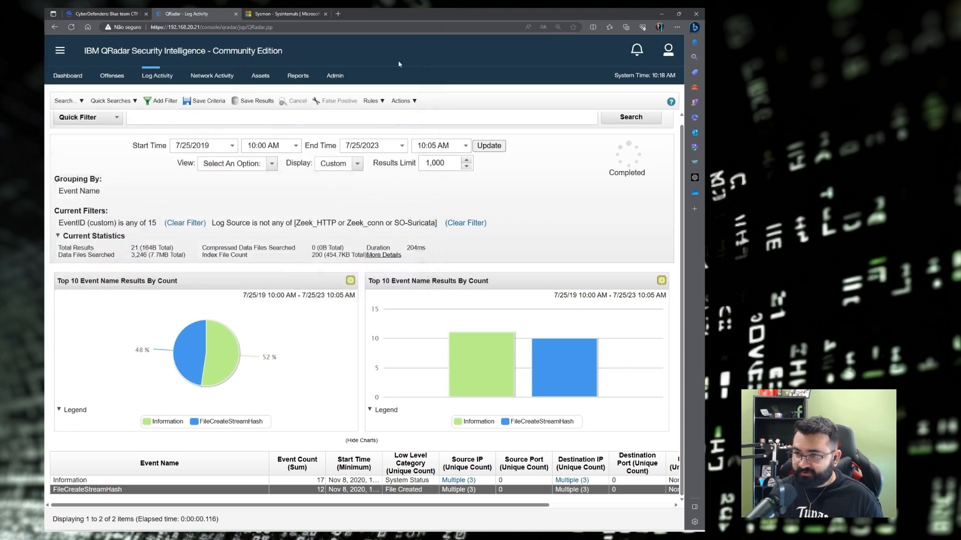
From Admin, open the DSM Editor on the Microsoft Windows Security Event Log source type.
left_click(344, 83)
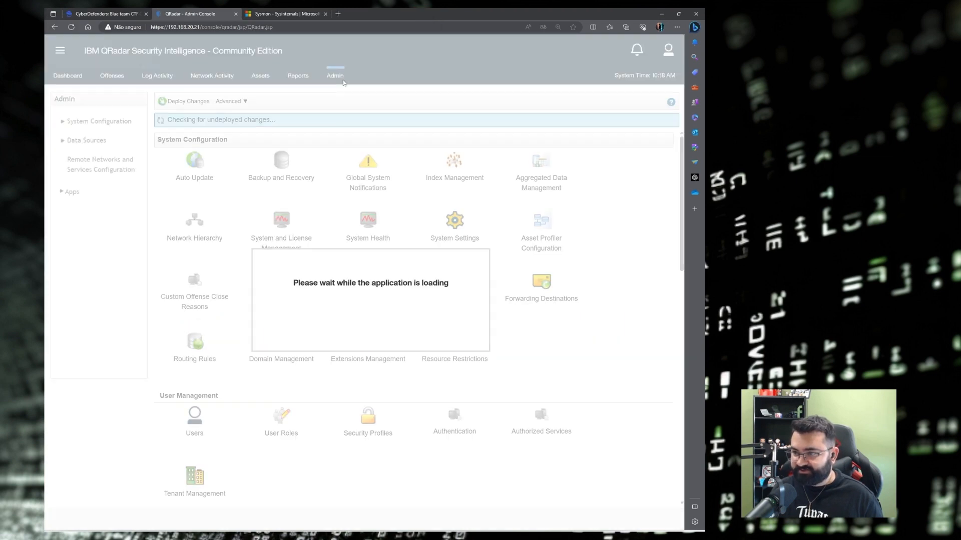
key("ctrl+f")
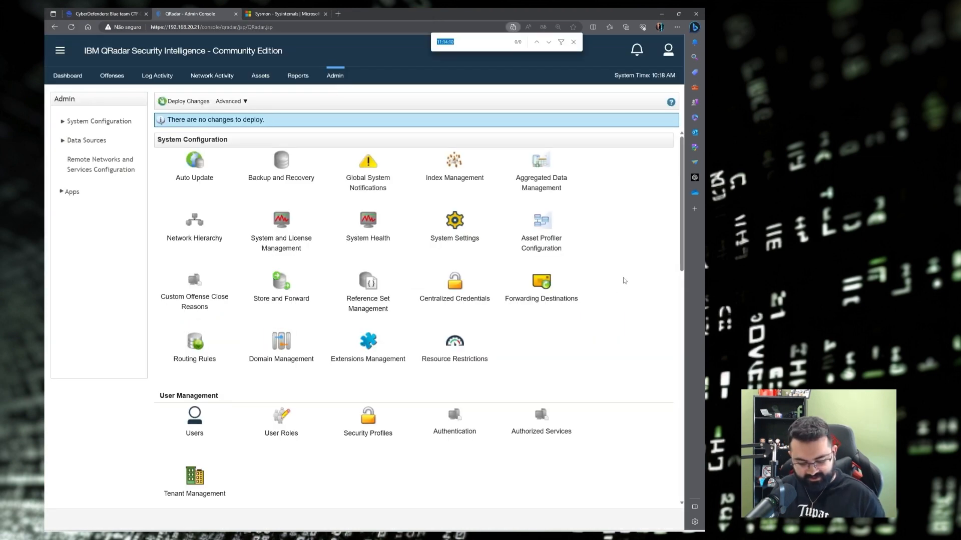
type("DMS")
scroll(338, 328, "down", 8)
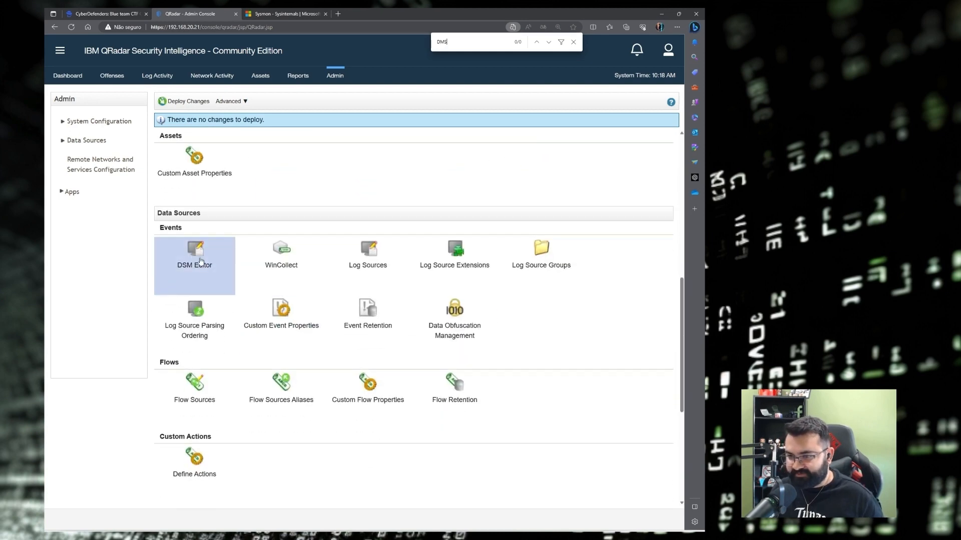
left_click(200, 260)
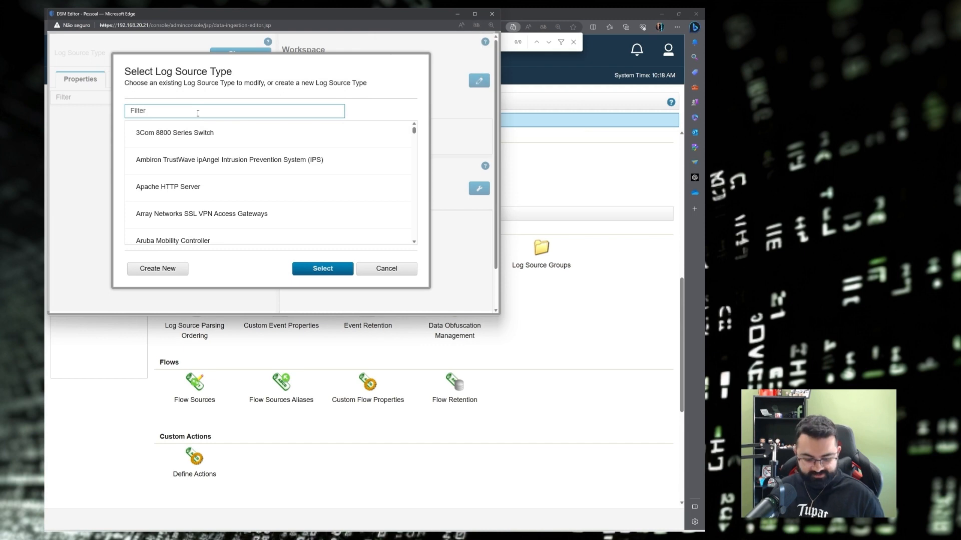
type("windows")
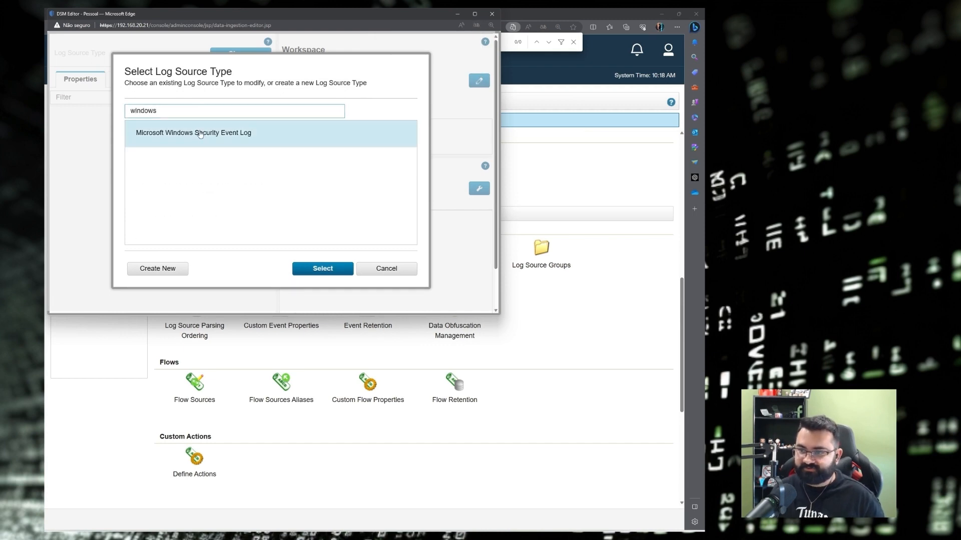
left_click(200, 134)
left_click(321, 269)
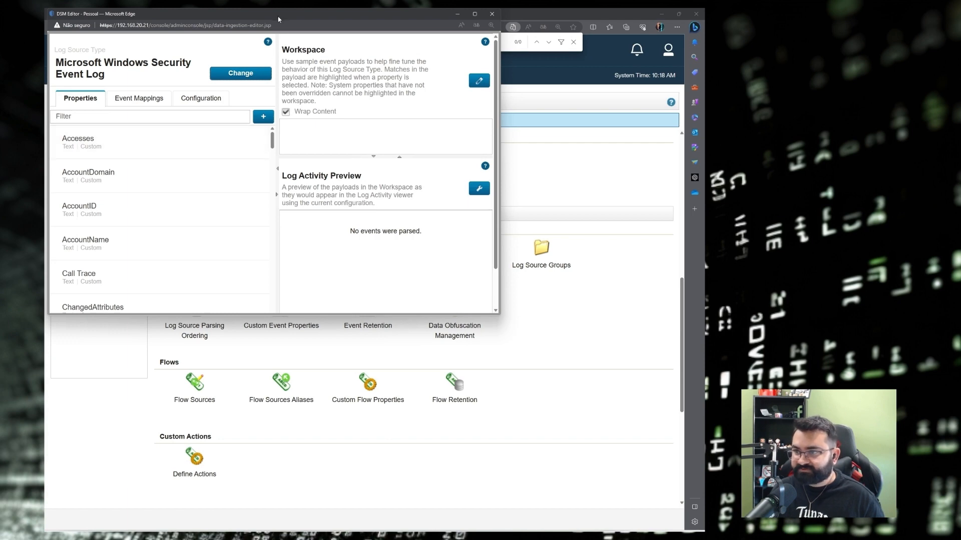
Move the DSM Editor aside and drill into the FileCreateStreamHash events in Log Activity.
left_click_drag(275, 13, 309, 163)
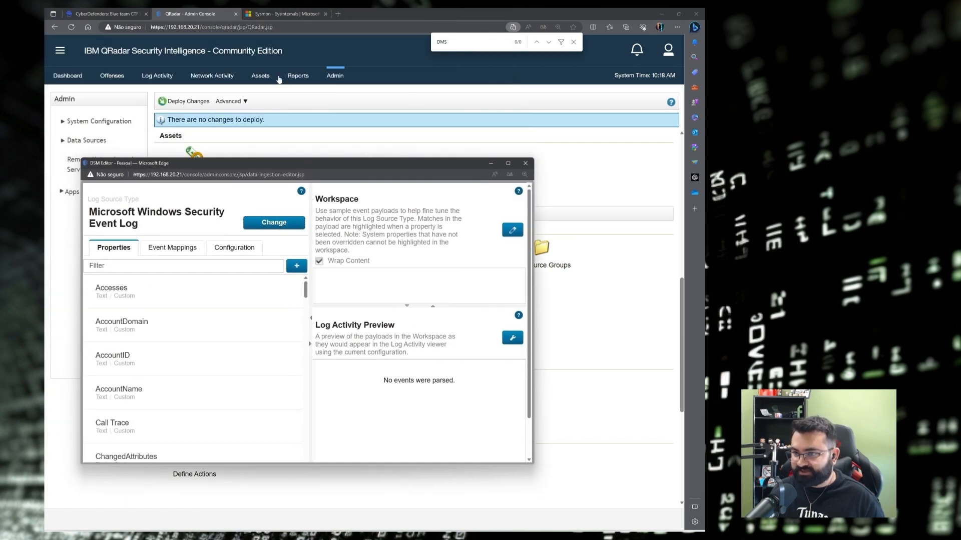
left_click(154, 76)
double_click(124, 491)
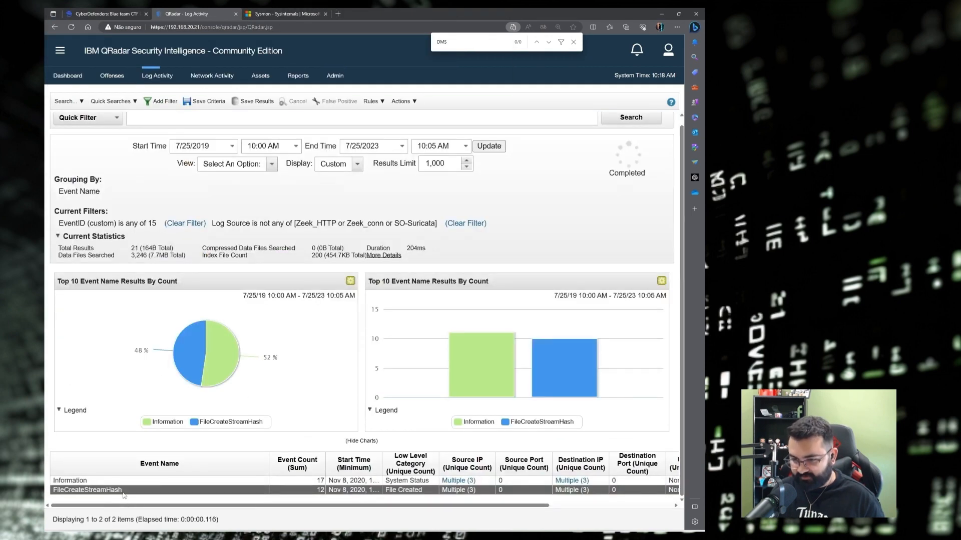
Copy one FileCreateStreamHash event's raw payload, then restore the DSM Editor to full screen.
left_click(405, 15)
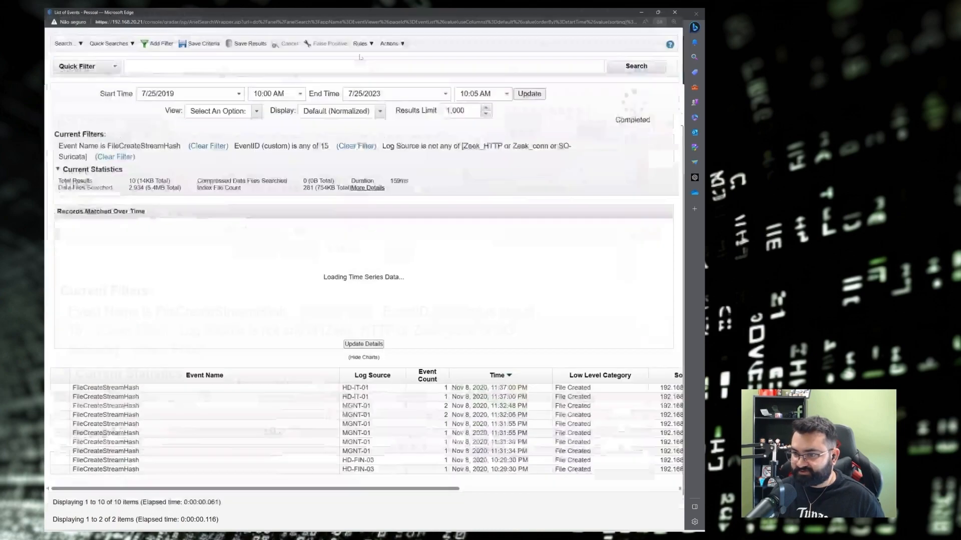
double_click(176, 384)
scroll(194, 299, "down", 10)
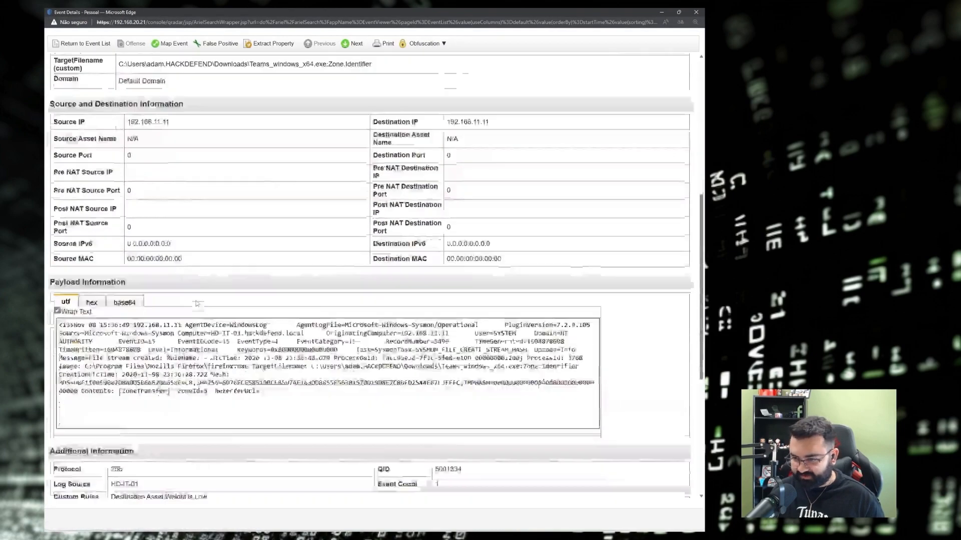
left_click_drag(260, 177, 59, 111)
key("ctrl+c")
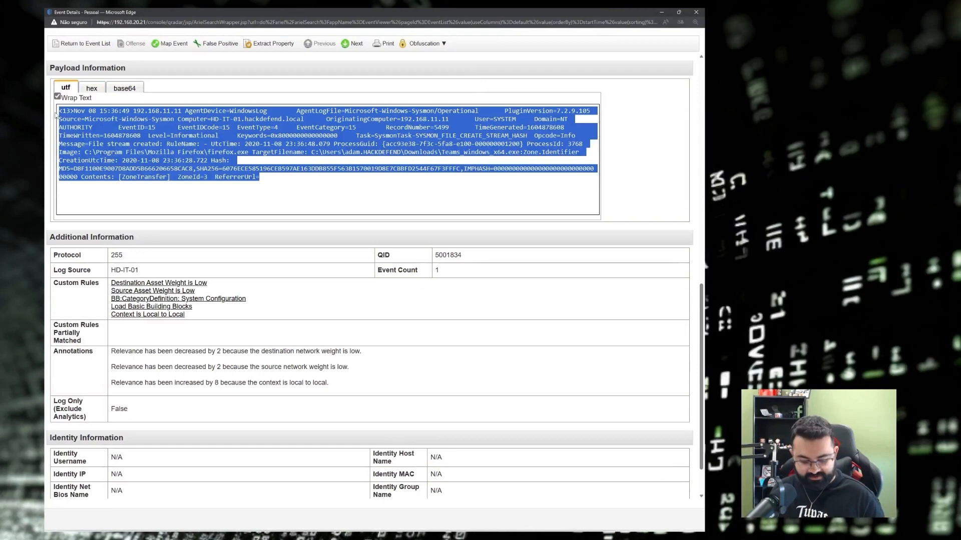
left_click(661, 12)
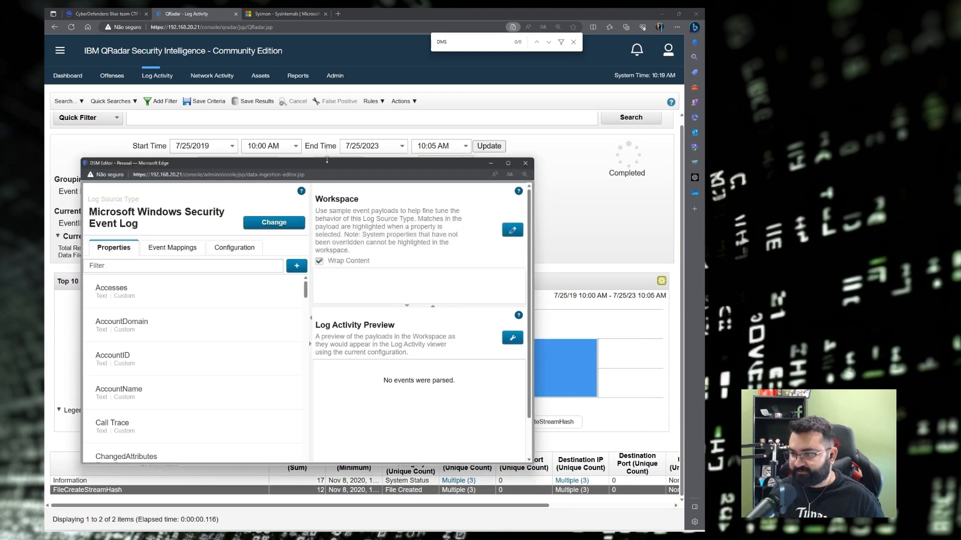
left_click_drag(327, 162, 378, 89)
left_click(559, 89)
Paste the payload into the DSM Editor workspace so the preview parses it, then filter properties for 'target'.
left_click(689, 66)
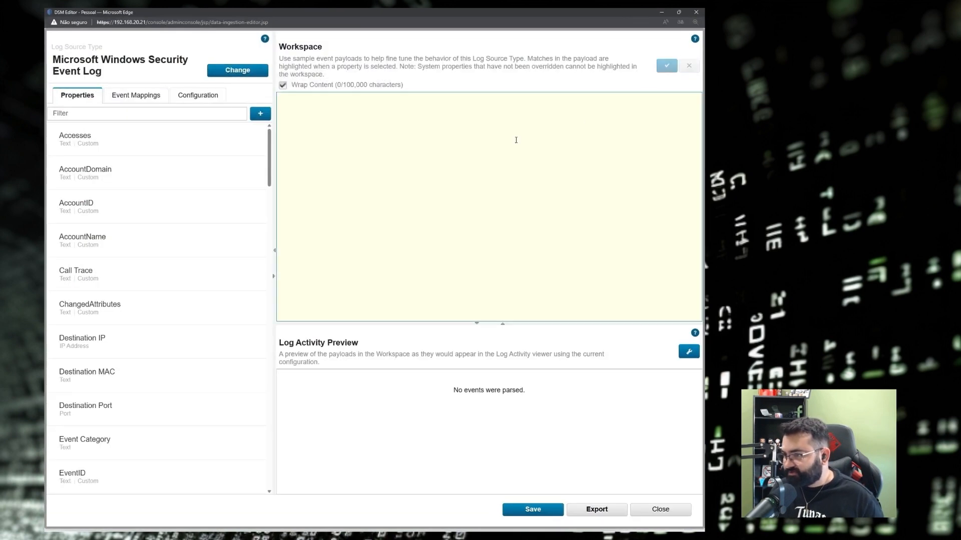
left_click(392, 143)
key("ctrl+v")
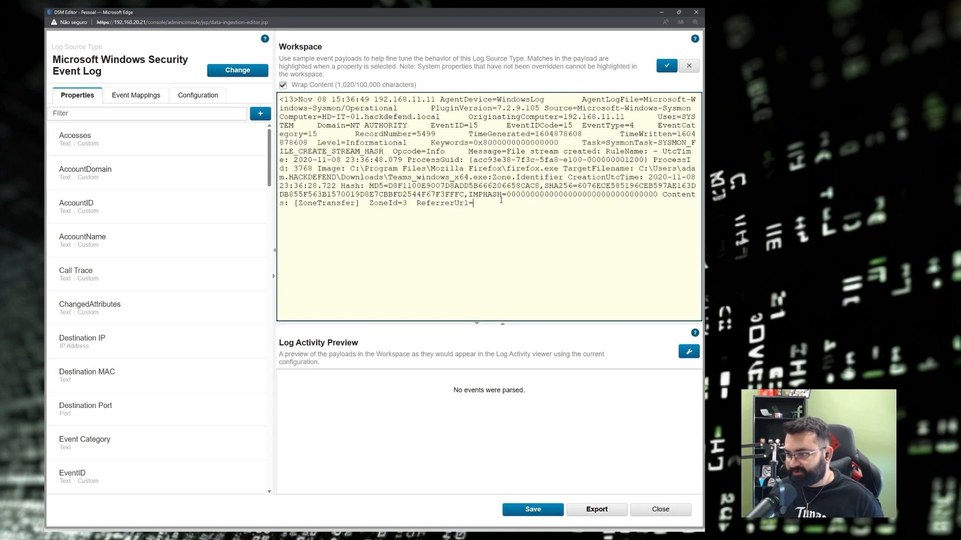
key("ctrl+a")
left_click(689, 353)
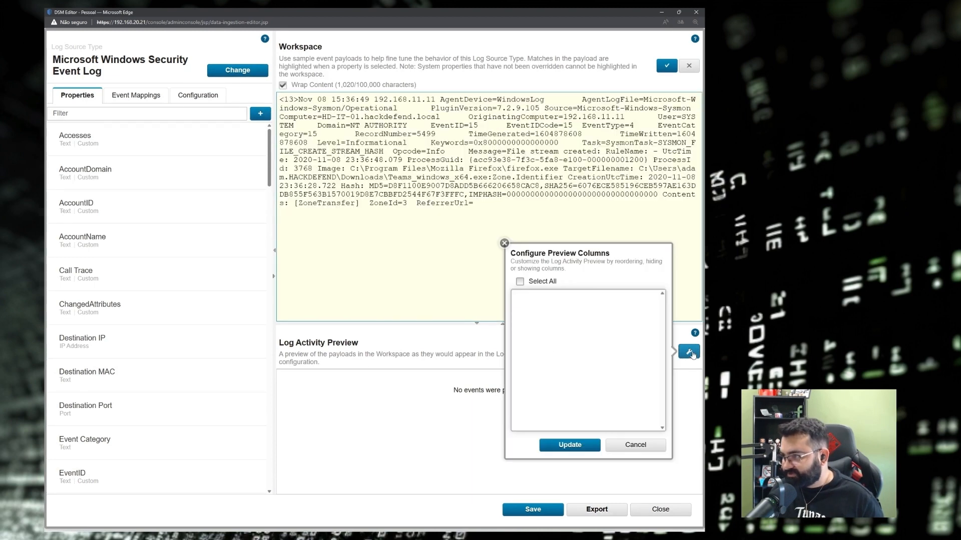
left_click(666, 66)
left_click(504, 243)
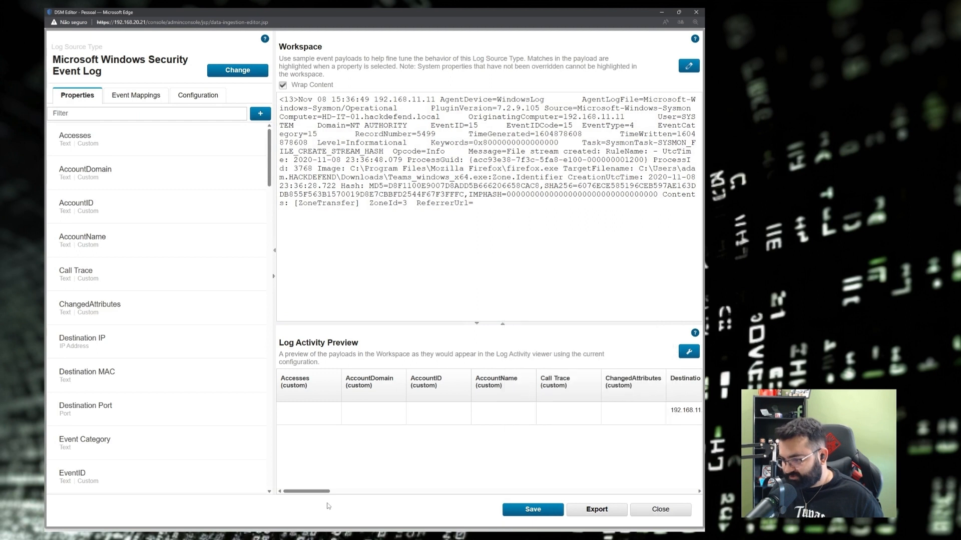
left_click_drag(328, 492, 368, 491)
left_click(78, 117)
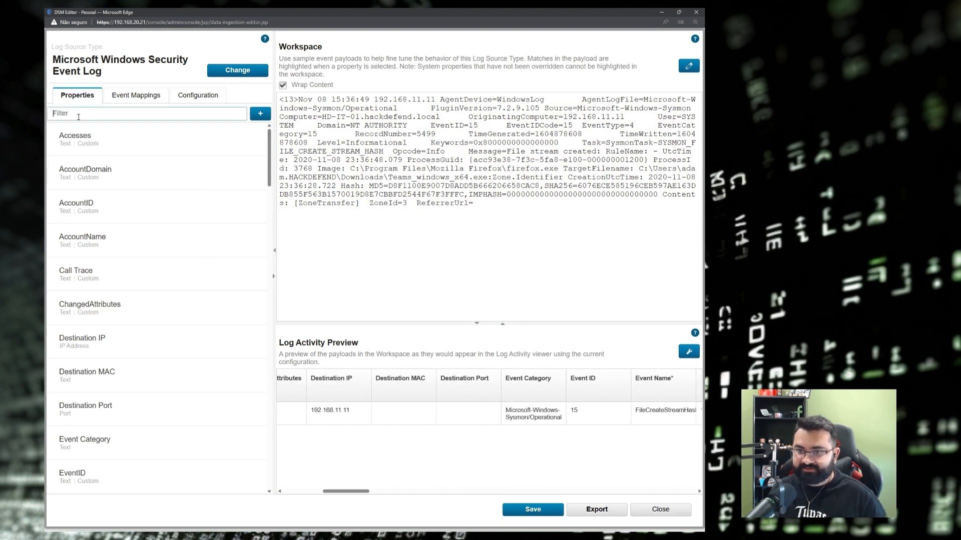
type("target")
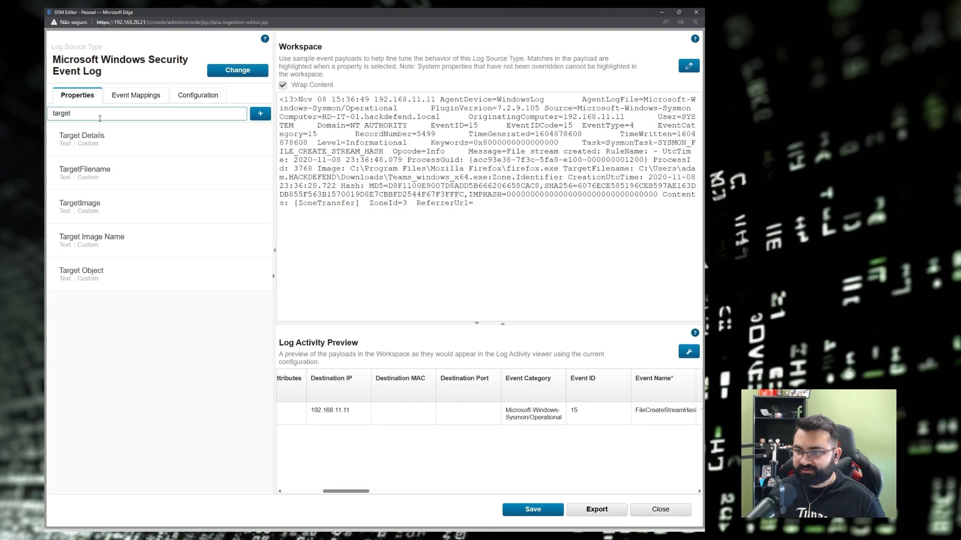
Confirm the TargetFilename regex TargetFilename:(.+)\sCreationUtcTime captures the path, then save and close the DSM Editor.
left_click(102, 175)
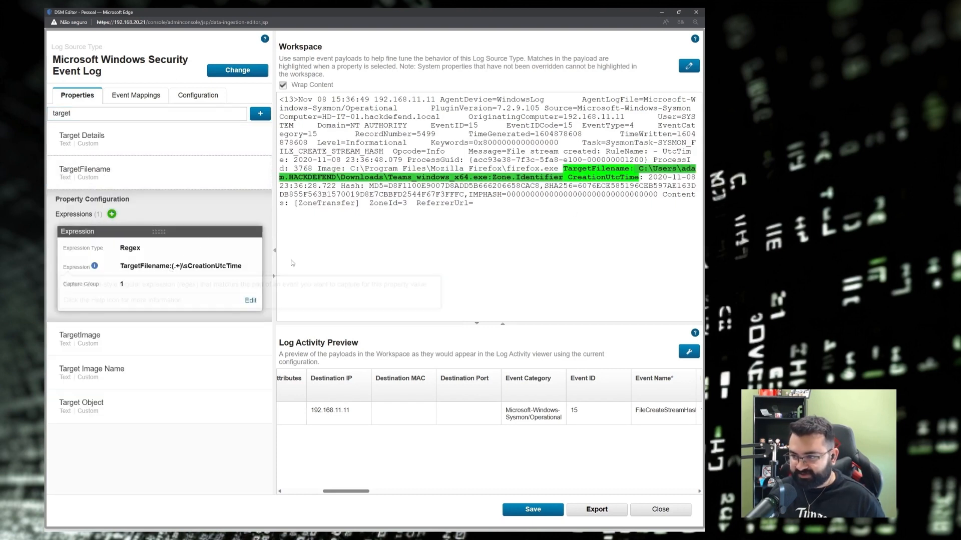
left_click_drag(635, 168, 560, 178)
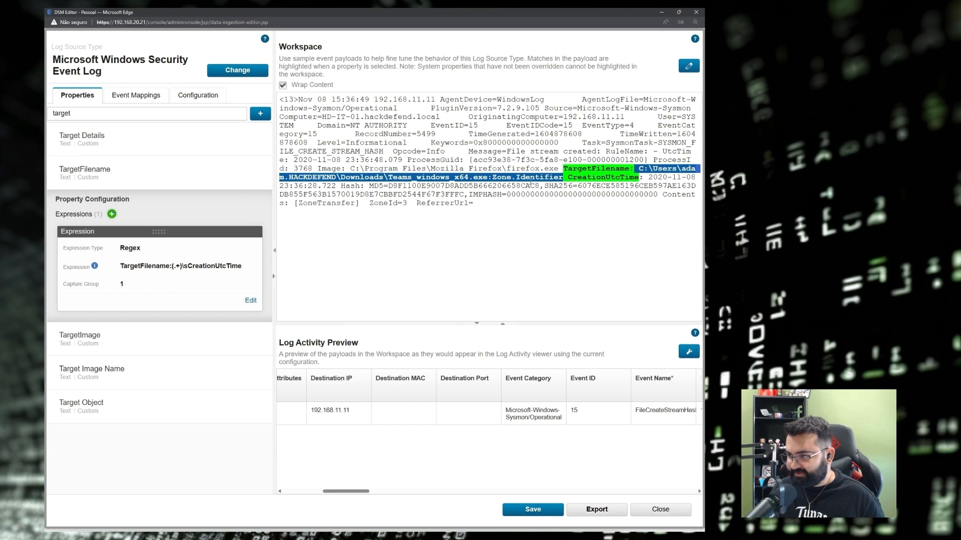
left_click(564, 178)
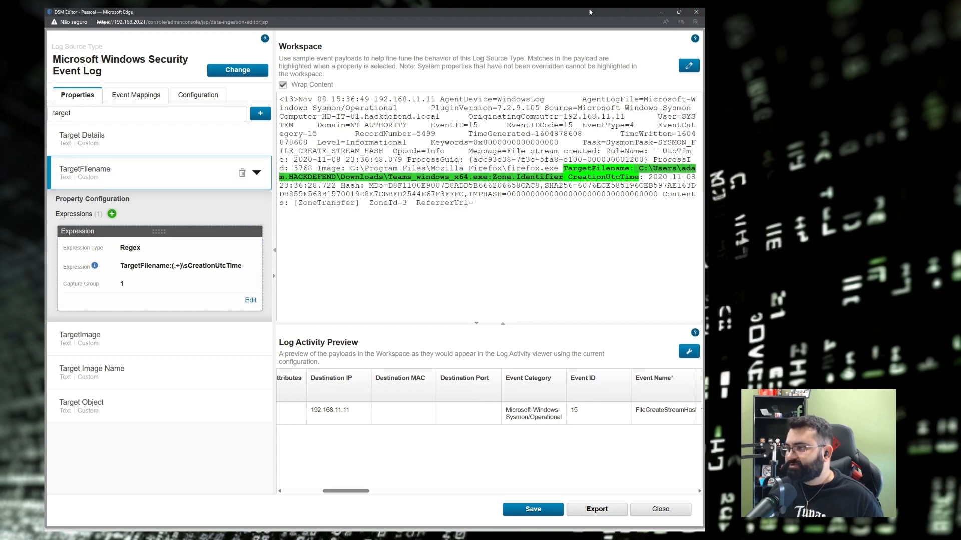
left_click(540, 511)
left_click(696, 12)
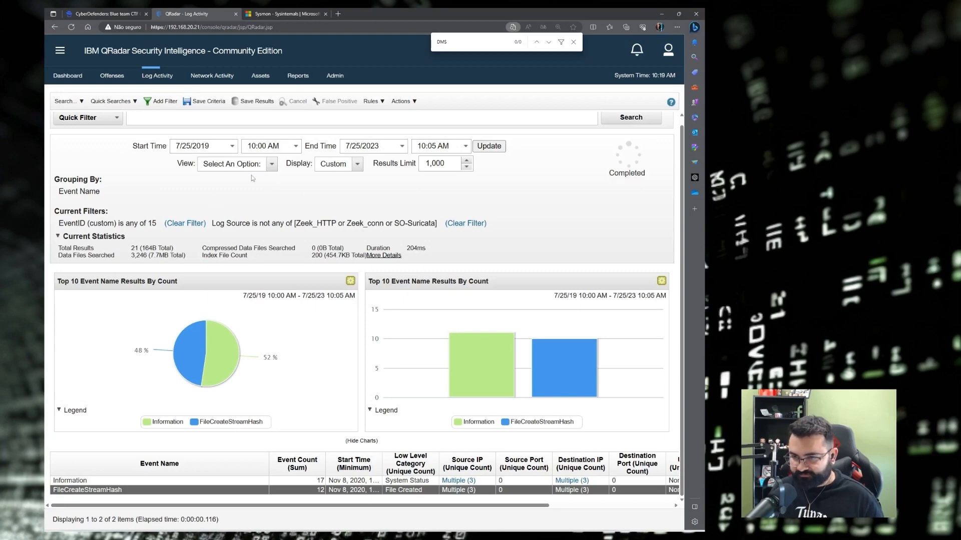
Add TargetFilename (custom) as a column and grouping in the search, then rerun it.
left_click(65, 101)
left_click(86, 125)
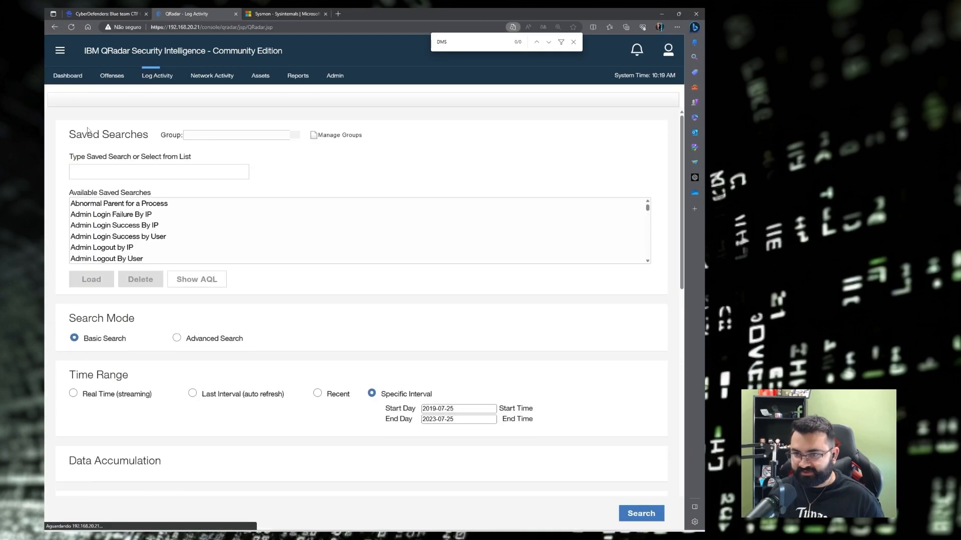
scroll(215, 296, "down", 7)
left_click(118, 281)
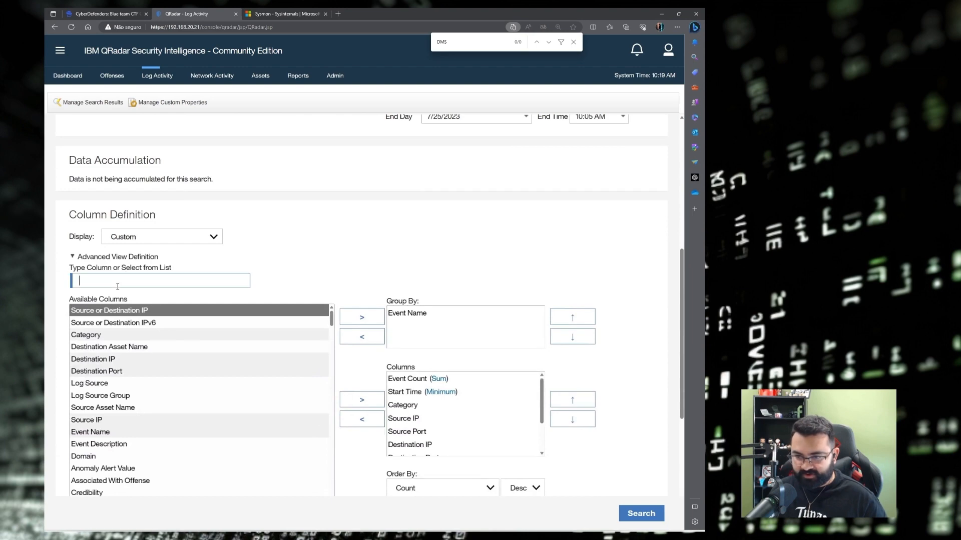
type("targe")
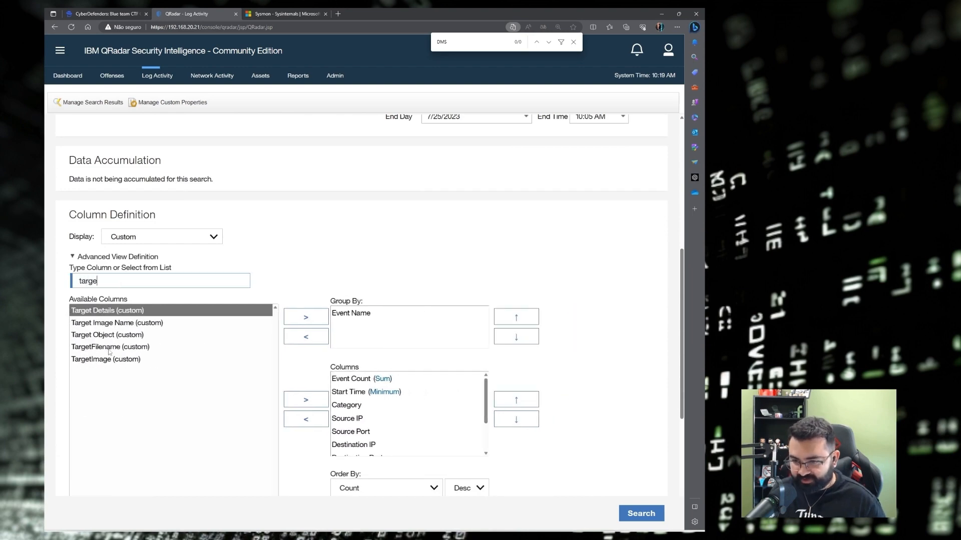
left_click(131, 347)
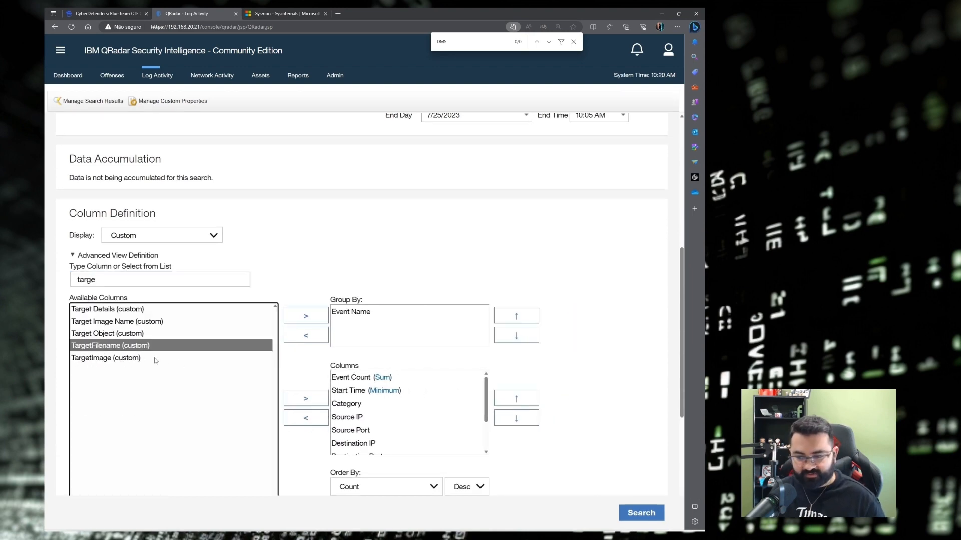
left_click(314, 320)
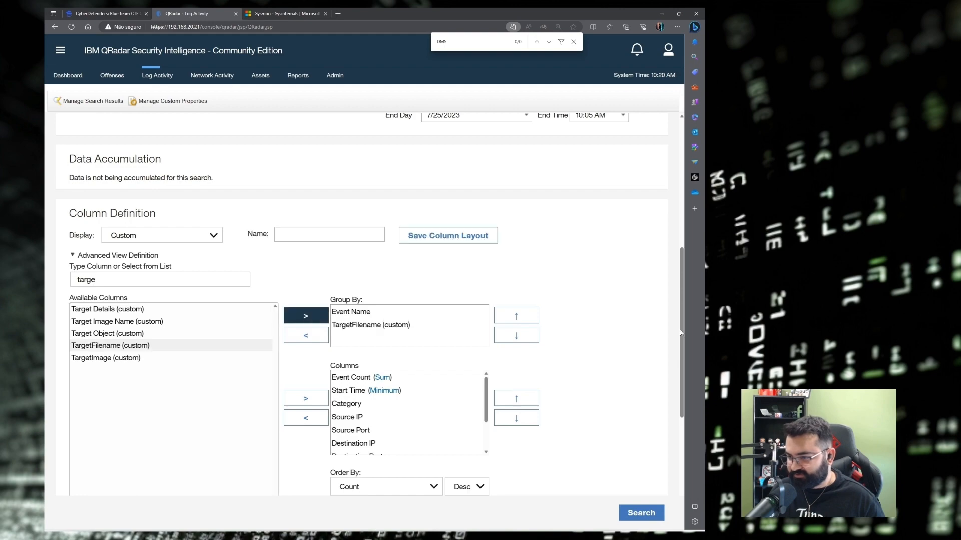
left_click(650, 512)
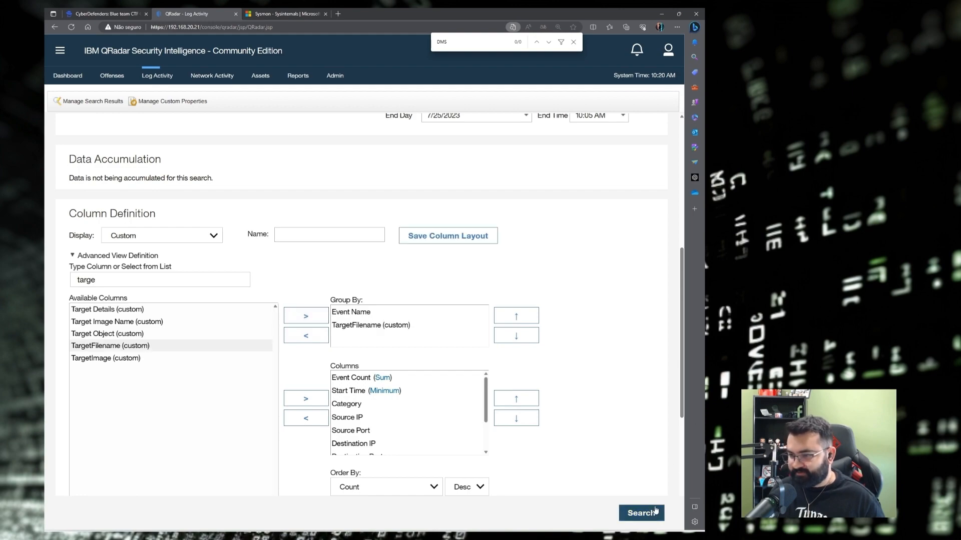
Widen the TargetFilename column and open the events behind the important_instructions.docx path.
scroll(199, 353, "down", 3)
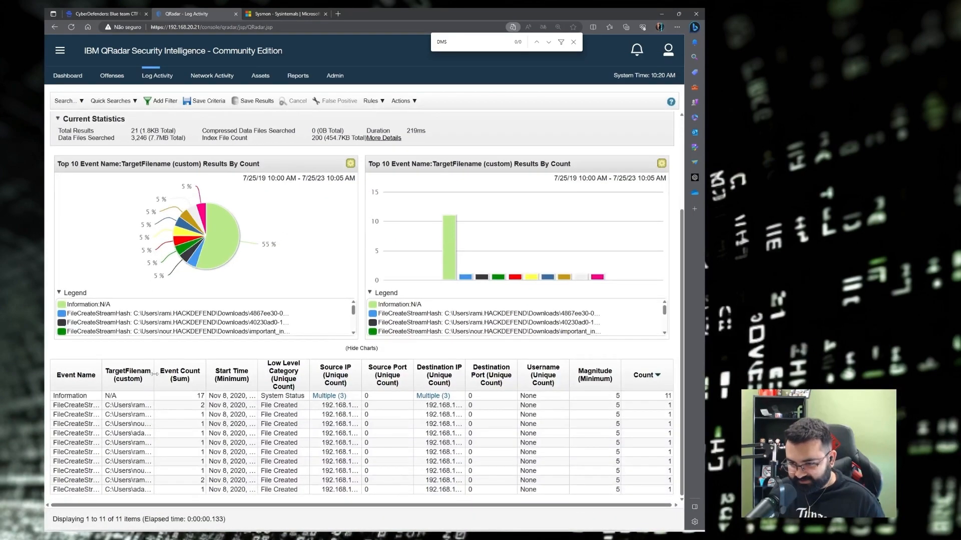
left_click_drag(155, 374, 576, 360)
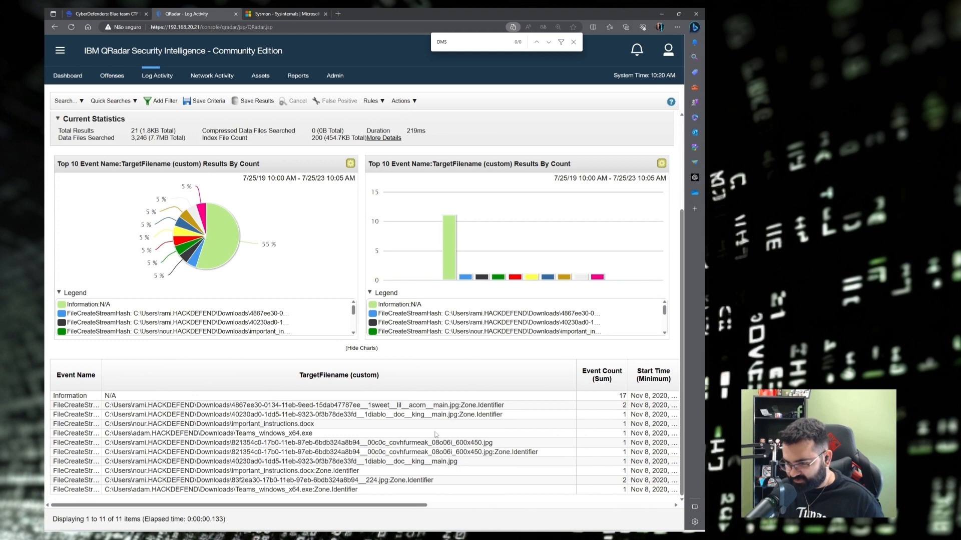
left_click(300, 425)
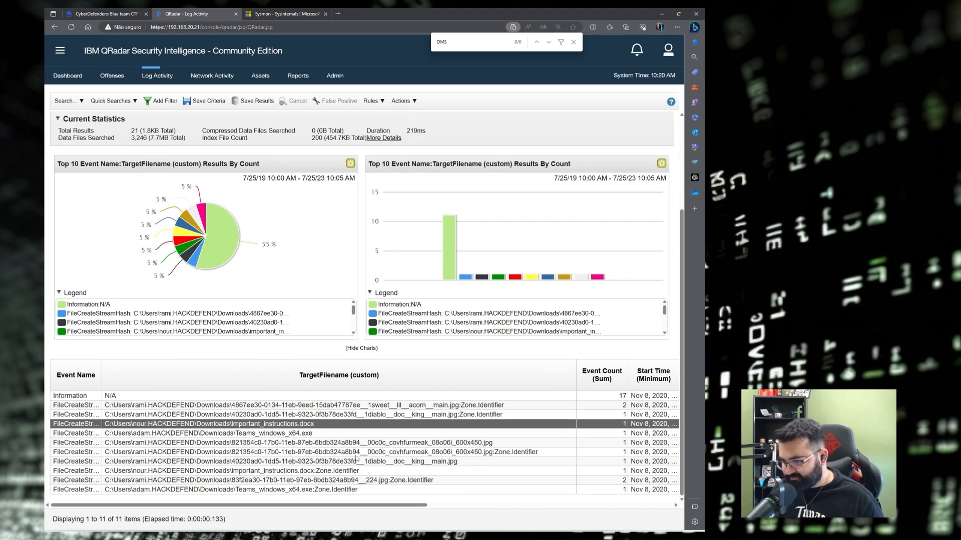
double_click(300, 425)
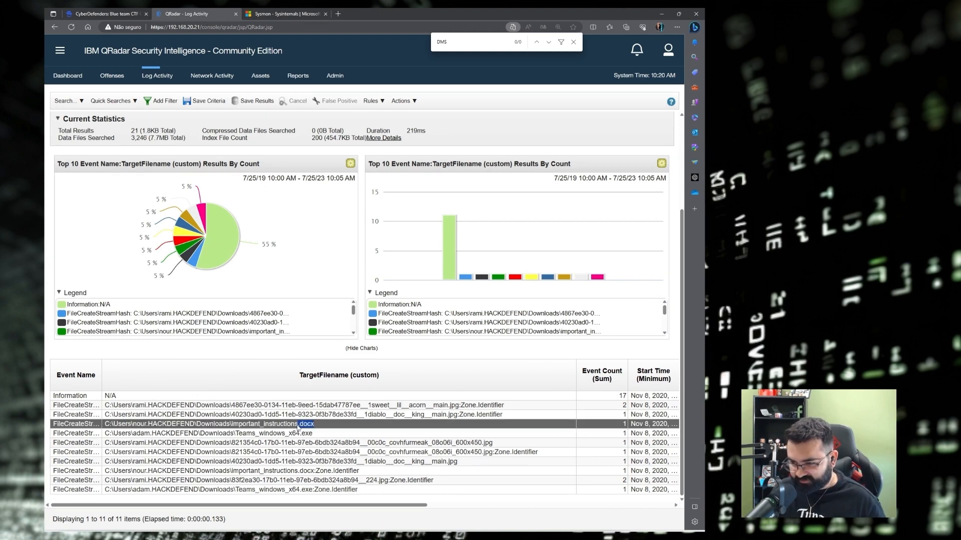
left_click_drag(298, 426, 99, 425)
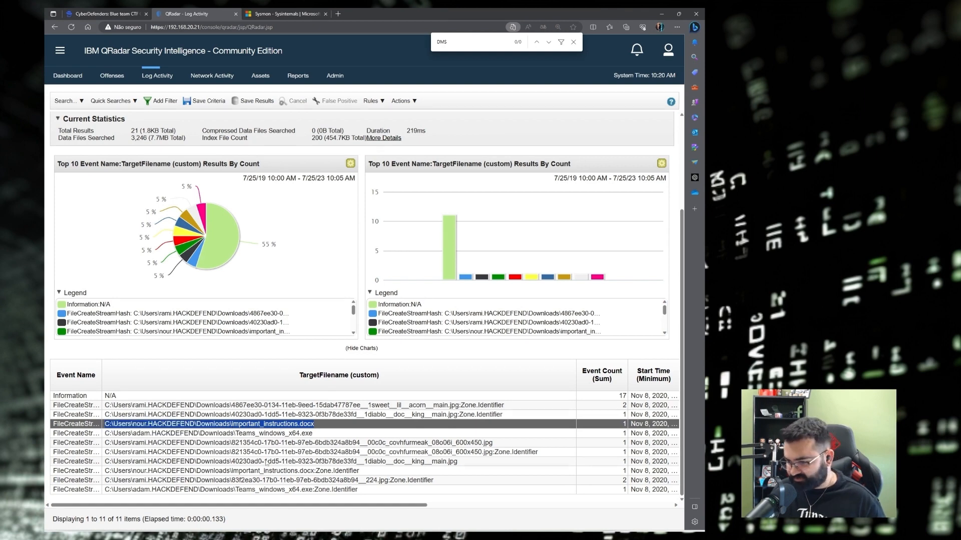
double_click(171, 428)
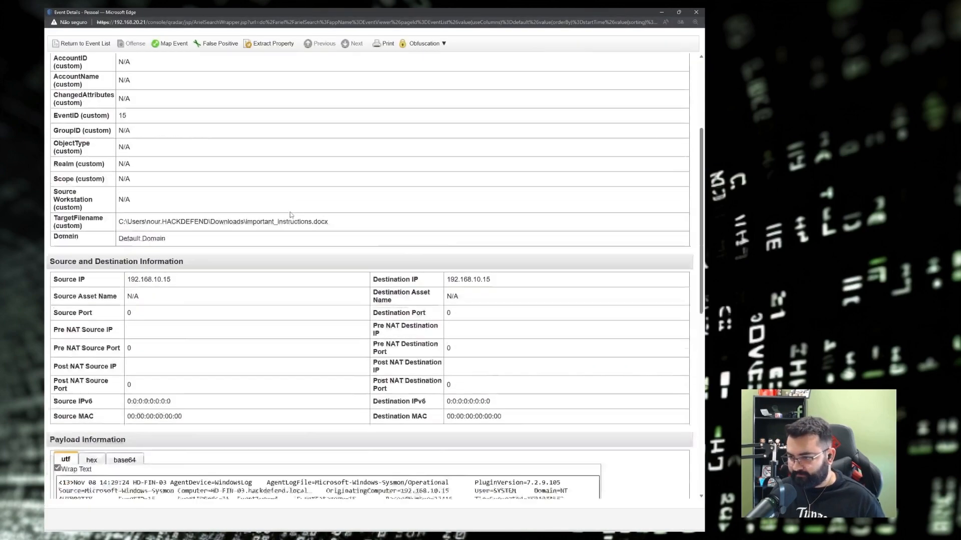
Copy MD5 9D08221599FCD9D35D11F9CBD6A0DEA3 from the payload and switch to the CyberDefenders questions.
scroll(290, 212, "down", 3)
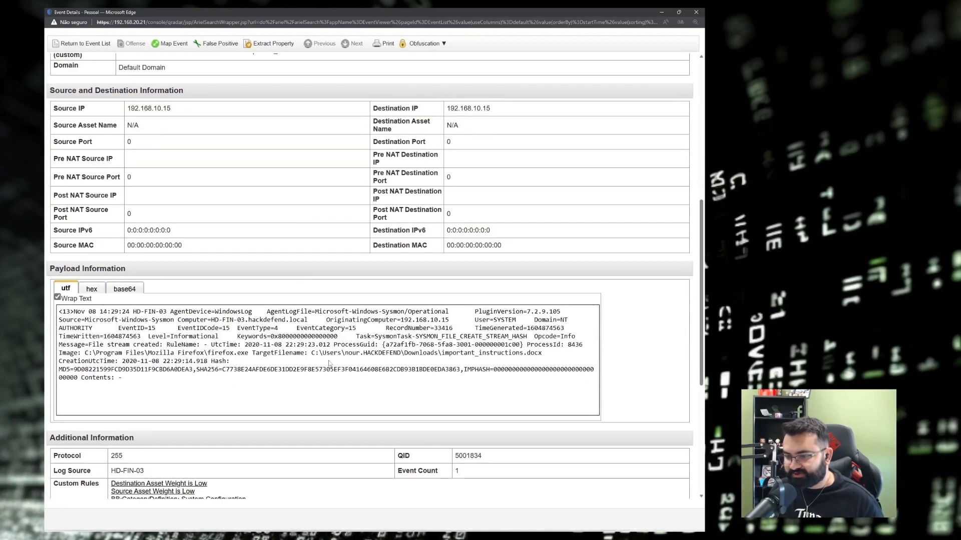
scroll(473, 354, "down", 1)
left_click_drag(74, 303, 192, 304)
key("ctrl+c")
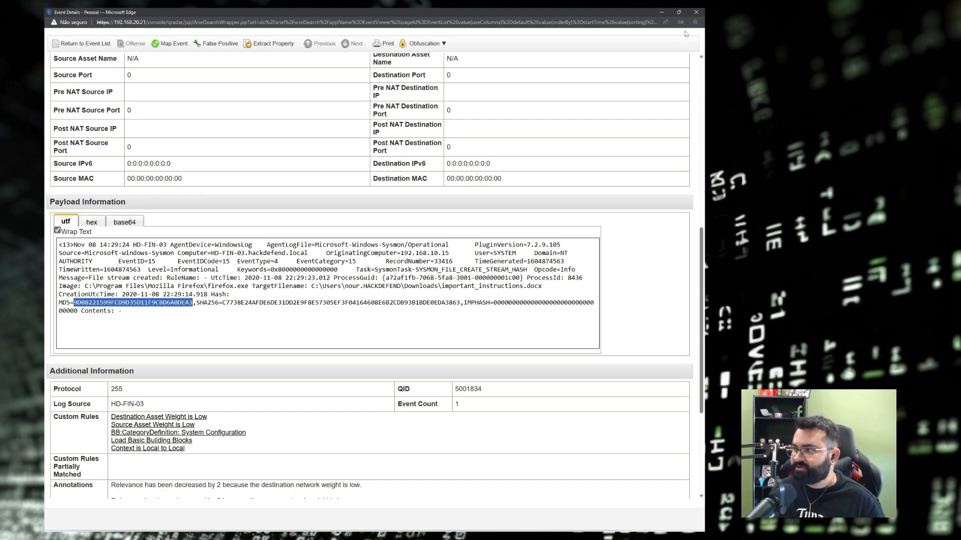
left_click(661, 12)
left_click(97, 14)
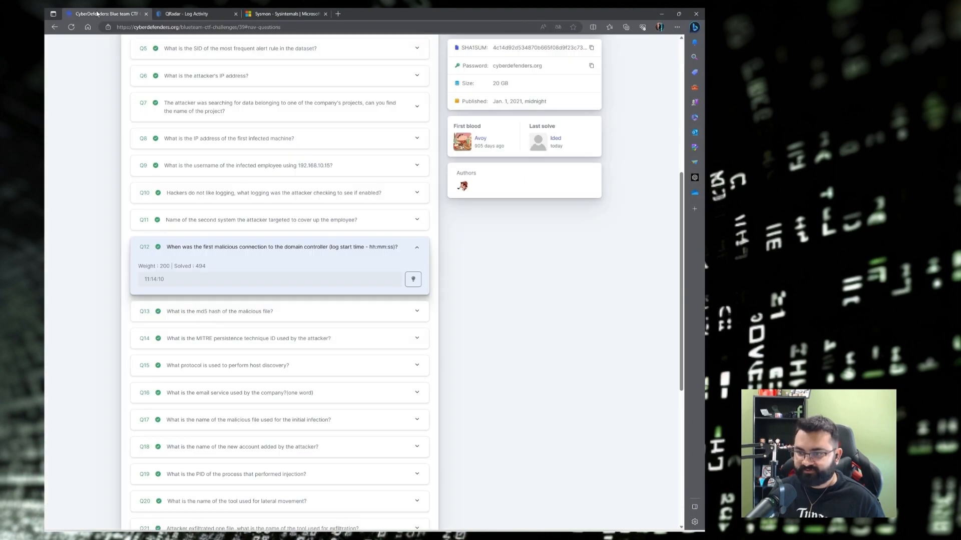
Expand Q13 and search the page for the copied hash to confirm it, then return to QRadar.
left_click(206, 312)
key("ctrl+f")
key("ctrl+v")
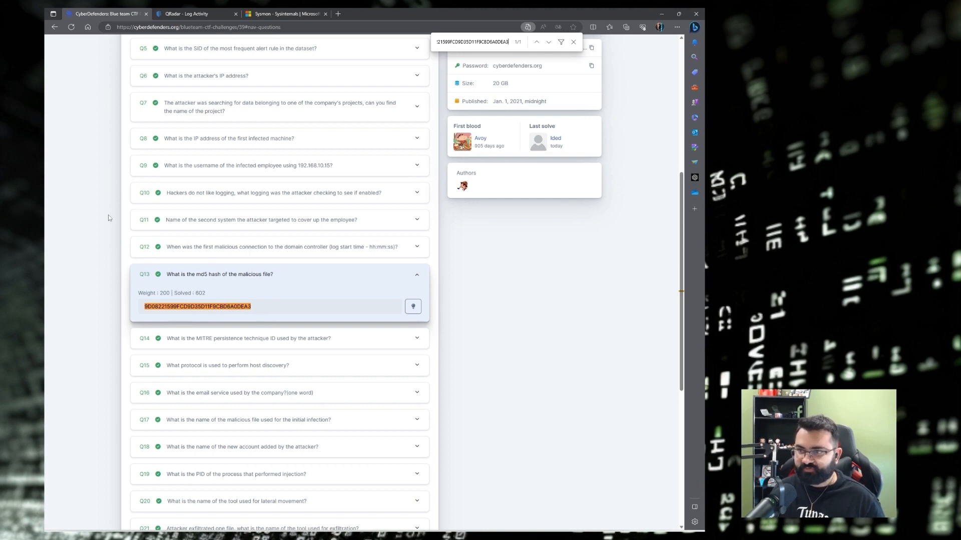
key("ctrl+Tab")
key("alt+Tab")
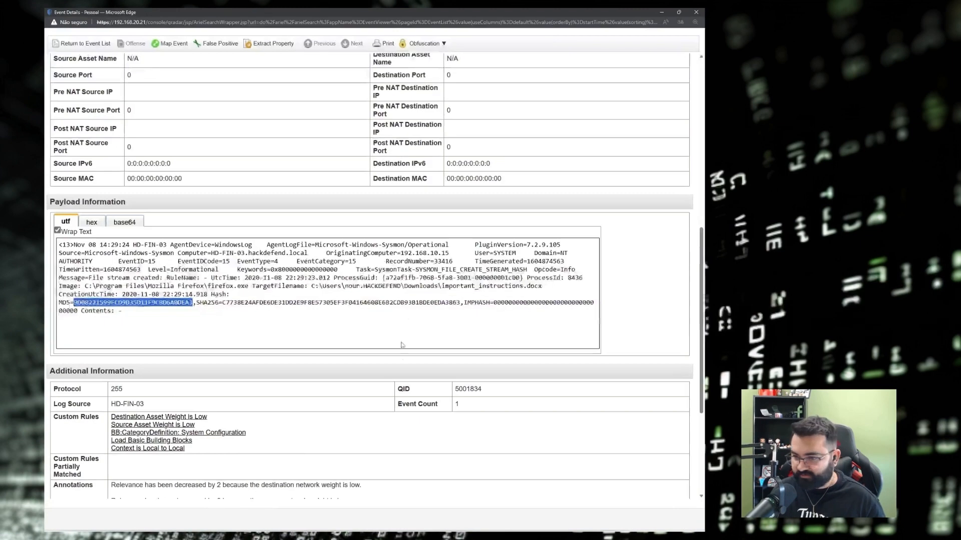
Snip the event's Payload Information box as a screenshot, close the event details, and switch to Obsidian.
left_click(407, 327)
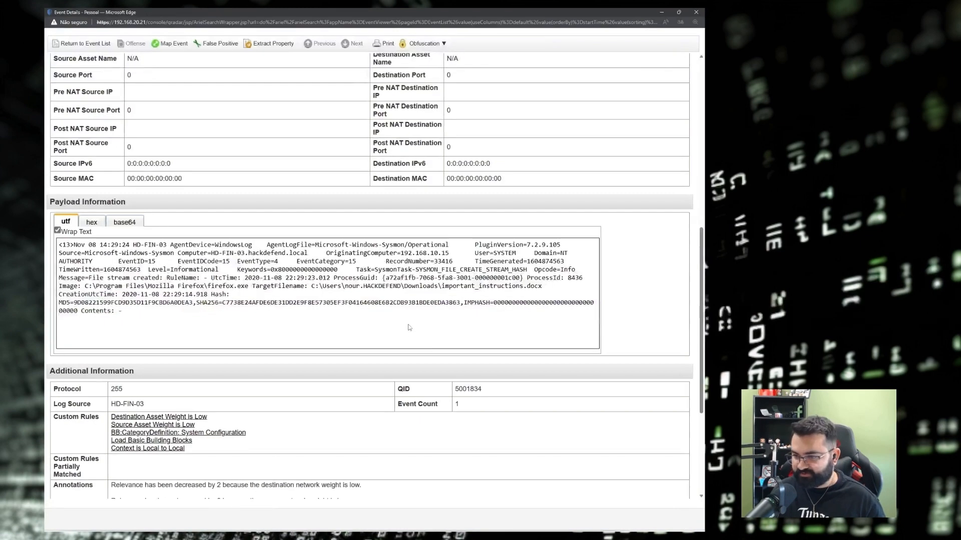
key("alt+Tab")
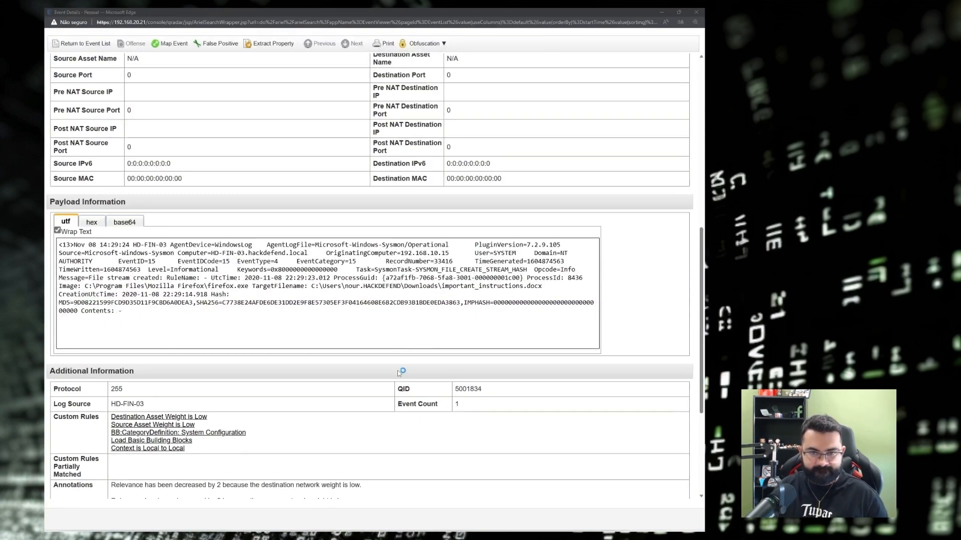
key("super+shift+s")
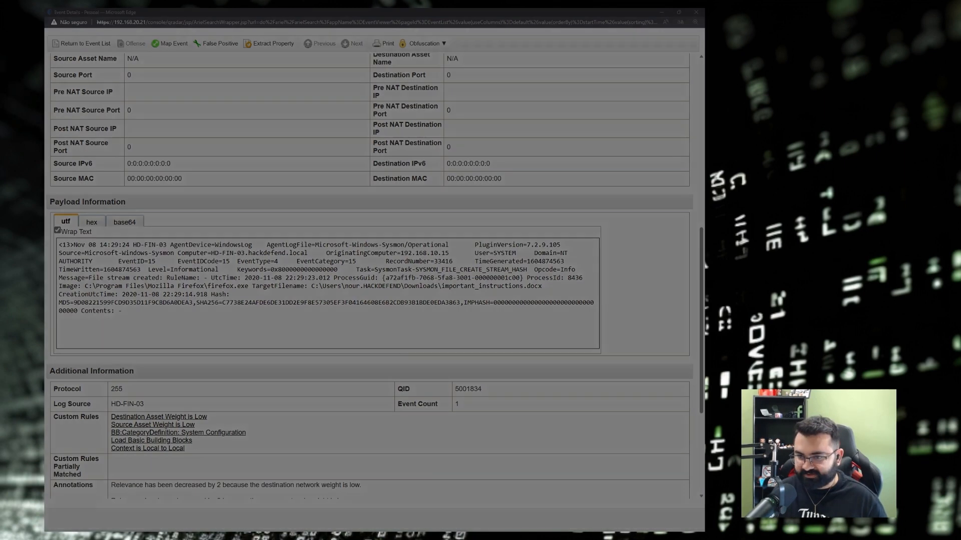
left_click_drag(46, 188, 603, 353)
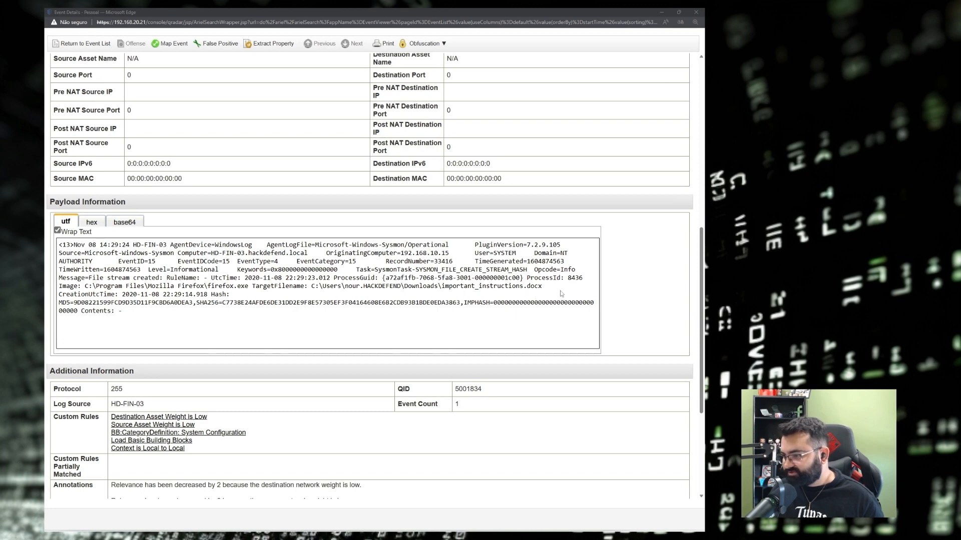
left_click(696, 12)
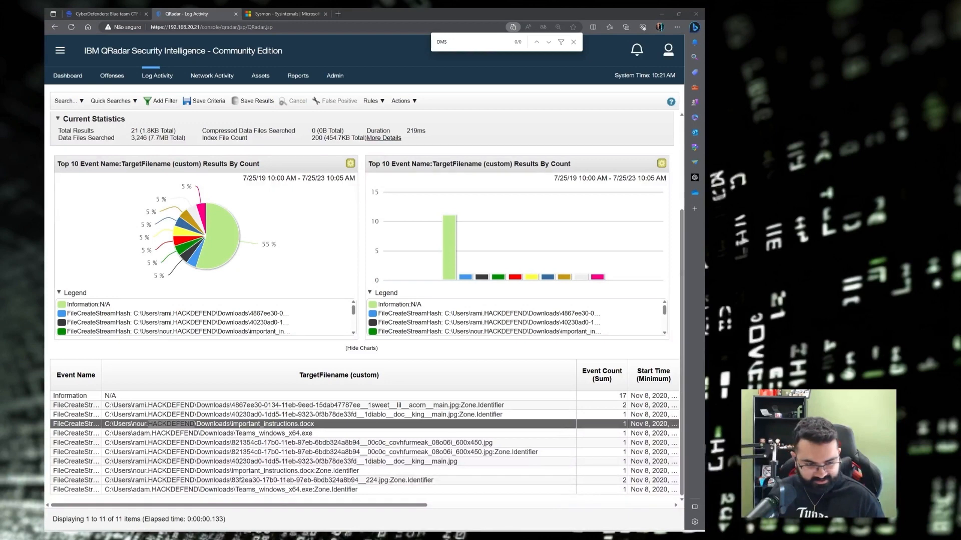
key("alt+Tab")
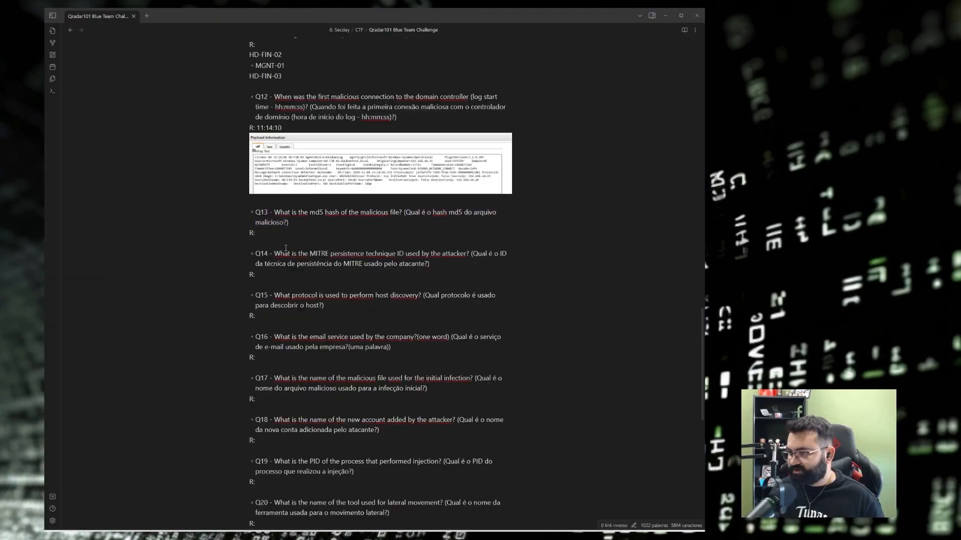
Paste the payload screenshot under Q13's R: with a blank line above and below it.
key("ctrl+v")
key("Return")
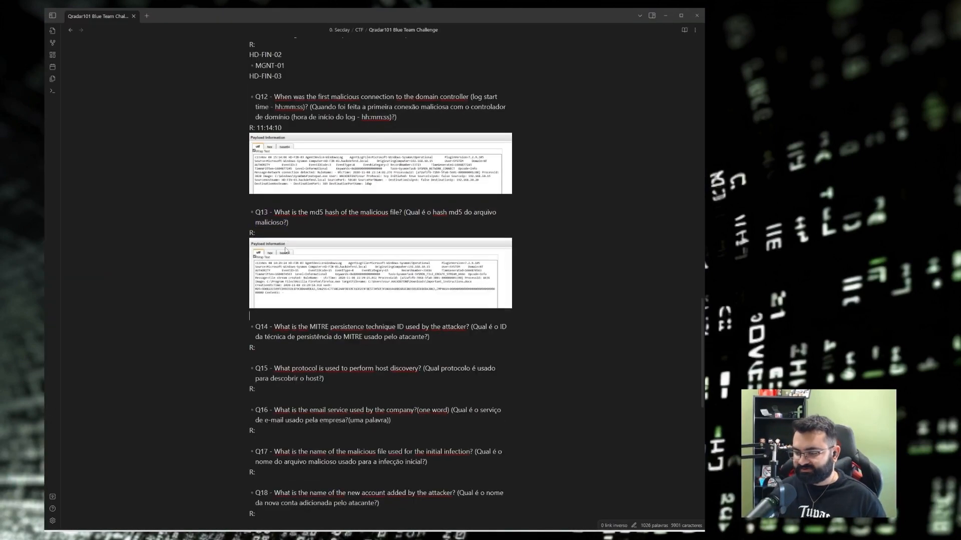
left_click(285, 231)
key("Return")
scroll(321, 322, "down", 2)
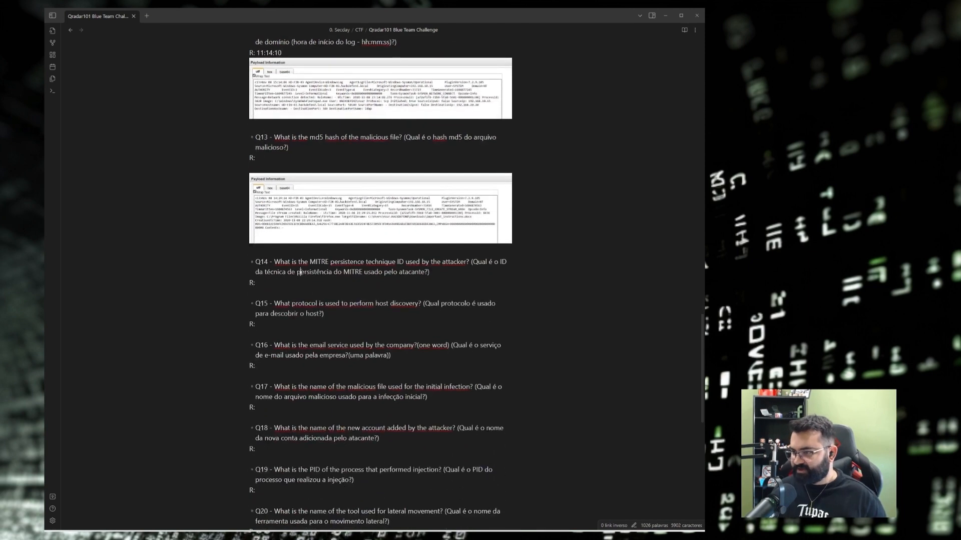
Place the cursor on the empty line under Q14's answer and minimize Obsidian.
left_click_drag(471, 262, 425, 273)
left_click(449, 273)
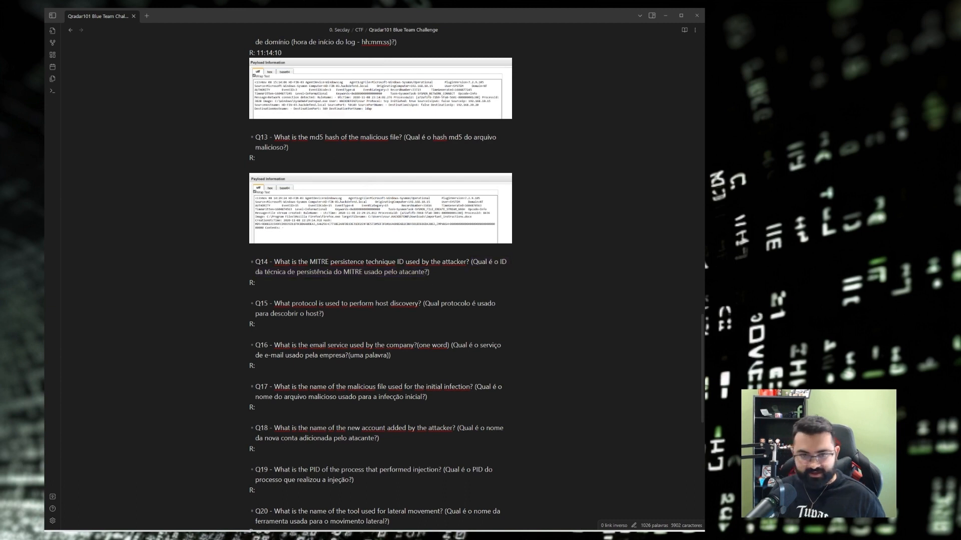
left_click(250, 293)
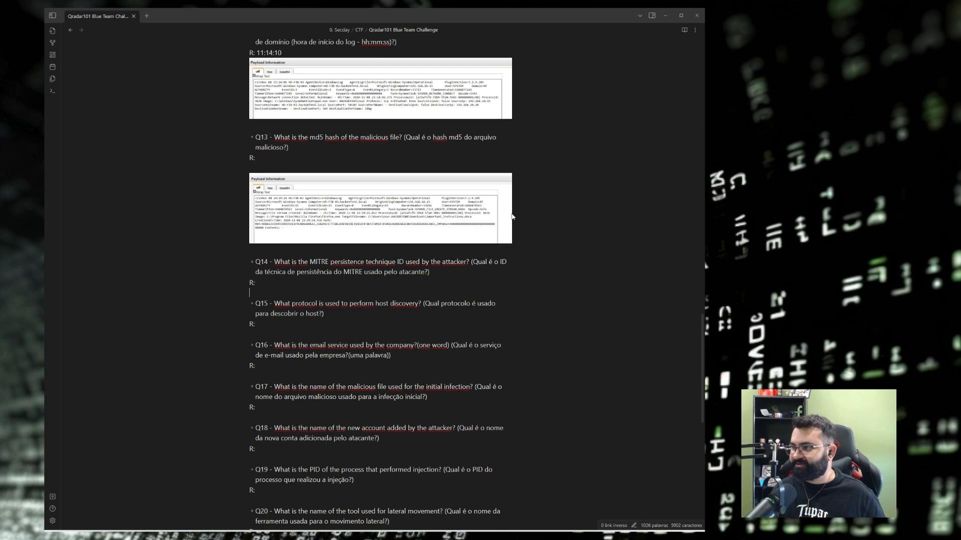
left_click(665, 16)
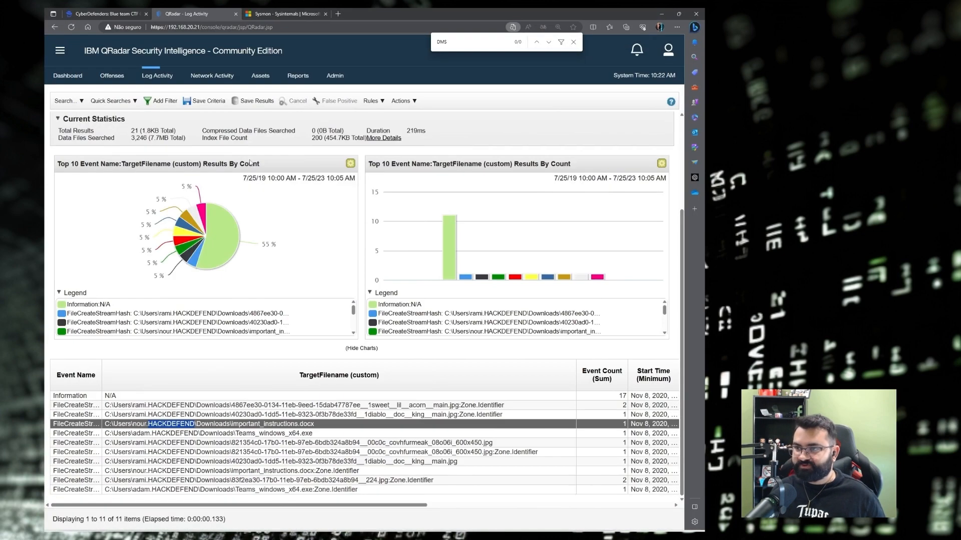
Return to the Sysmon Microsoft Learn page and highlight the Event ID 13 RegistryEvent heading.
left_click(295, 12)
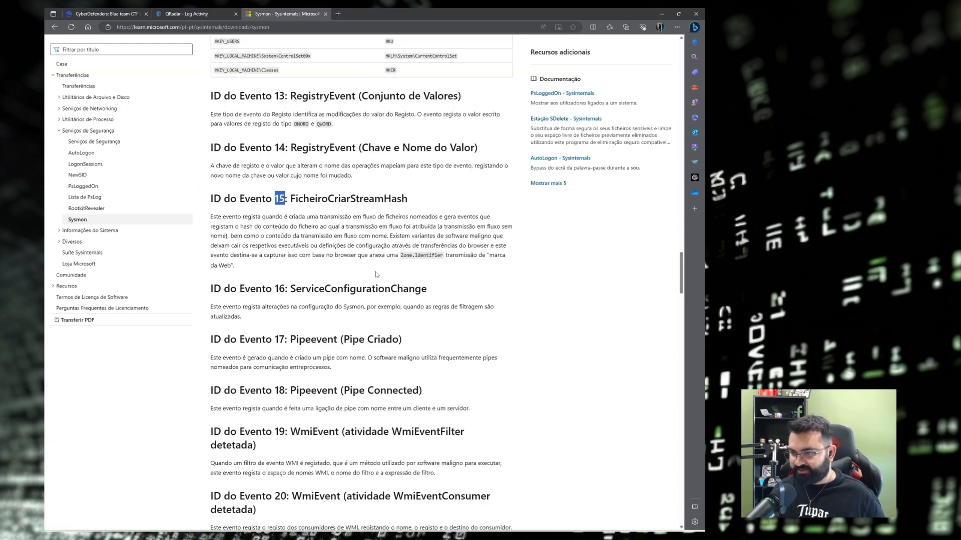
scroll(377, 274, "up", 2)
scroll(341, 180, "up", 2)
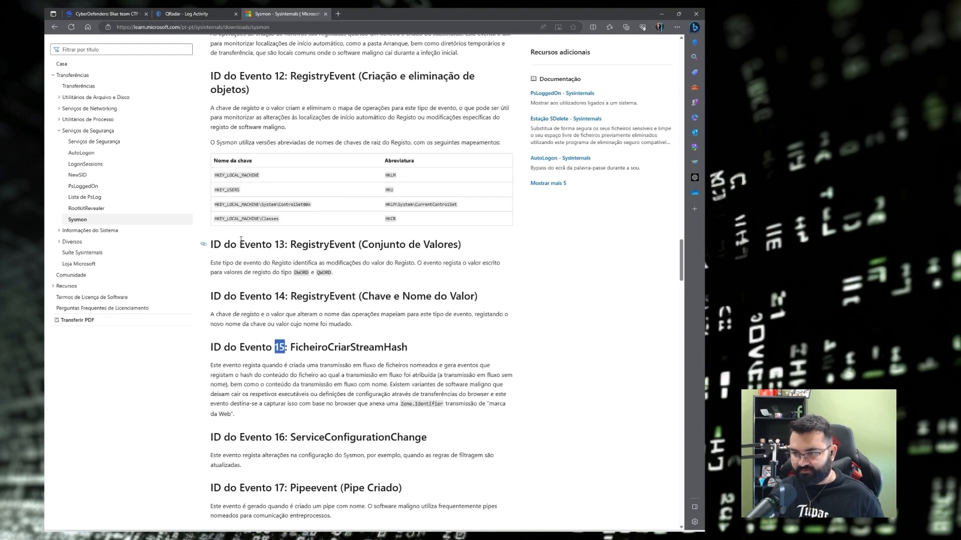
left_click_drag(275, 245, 279, 244)
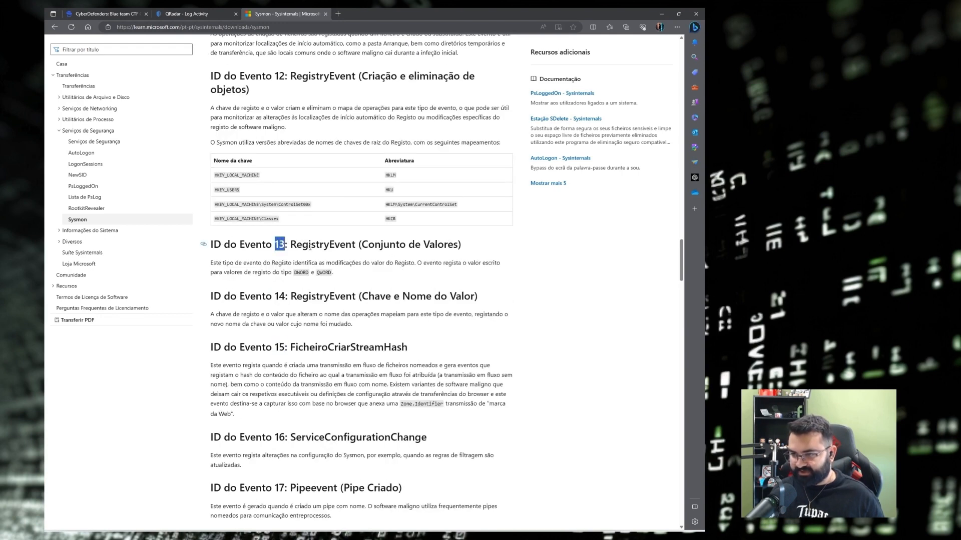
double_click(339, 249)
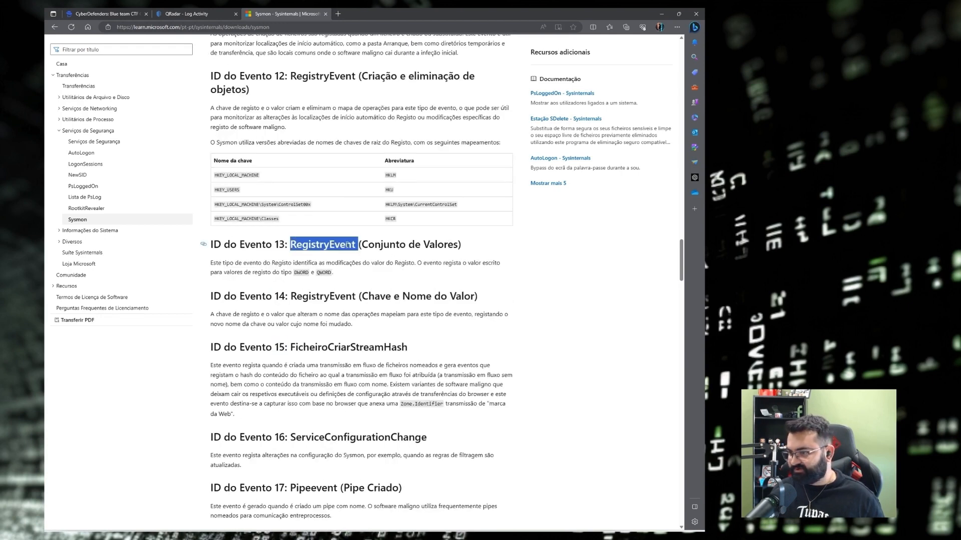
left_click(258, 280)
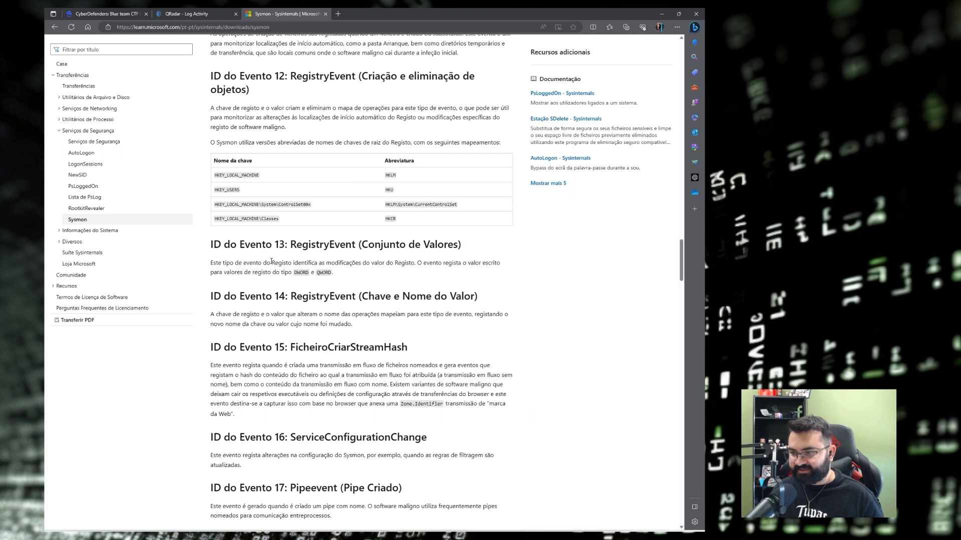
left_click_drag(276, 247, 285, 246)
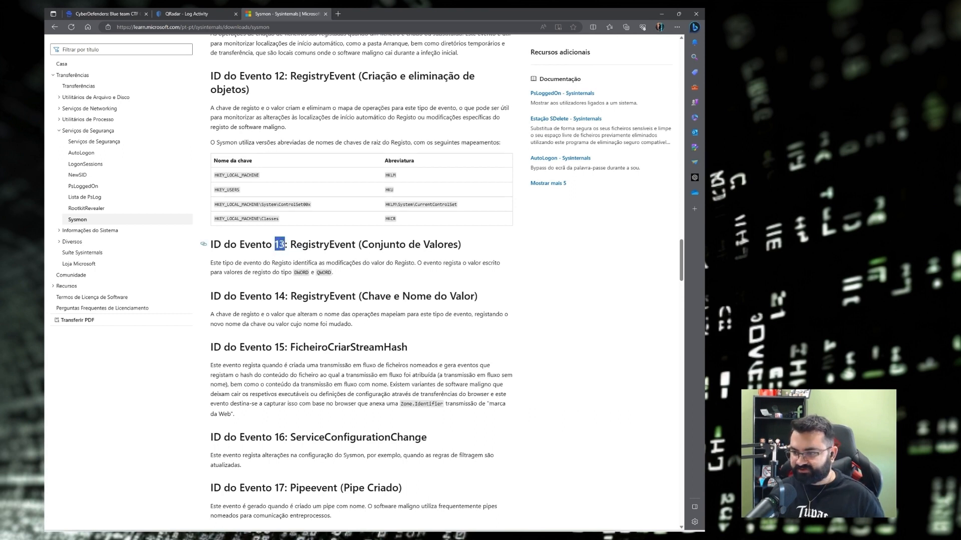
In QRadar's Log Activity, edit the current search and remove TargetFilename from Group By.
left_click(91, 13)
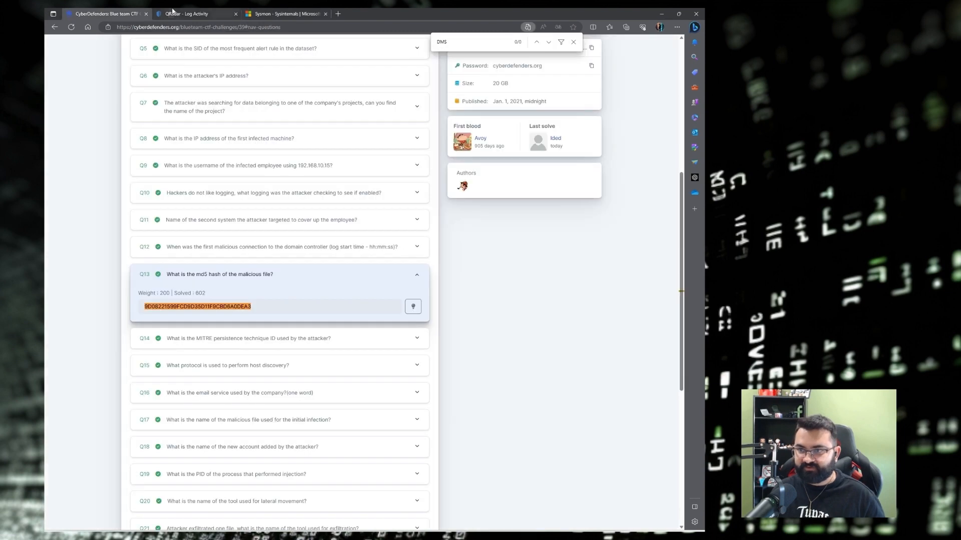
left_click(173, 12)
scroll(133, 237, "up", 3)
left_click(60, 98)
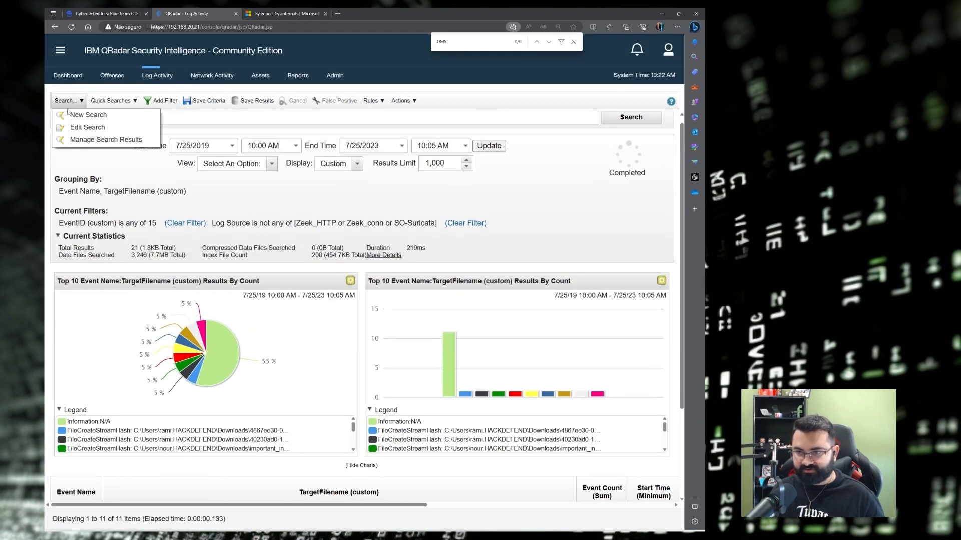
left_click(81, 129)
scroll(319, 262, "down", 7)
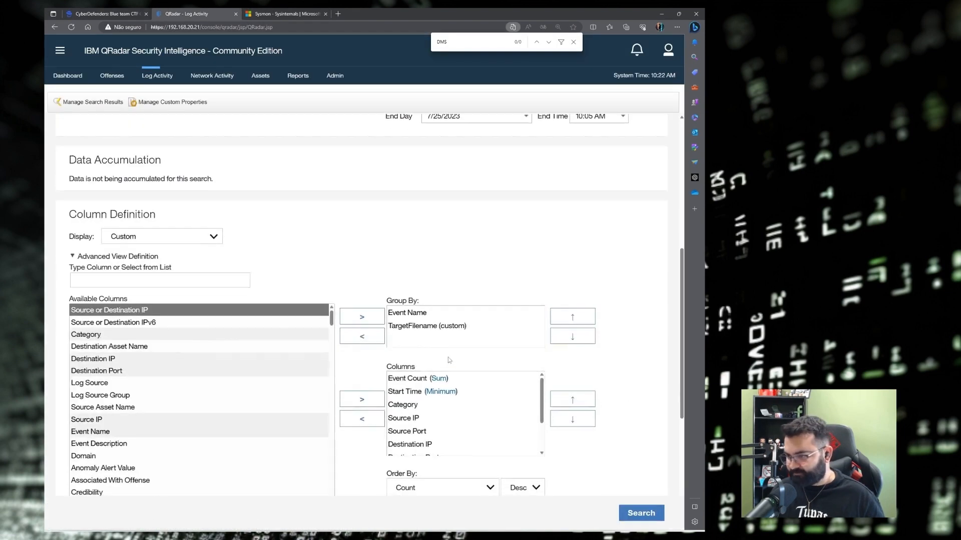
left_click(427, 326)
left_click(362, 336)
Replace the EventID any-of 15 filter with EventID (custom) 13 and run the search.
scroll(300, 350, "down", 5)
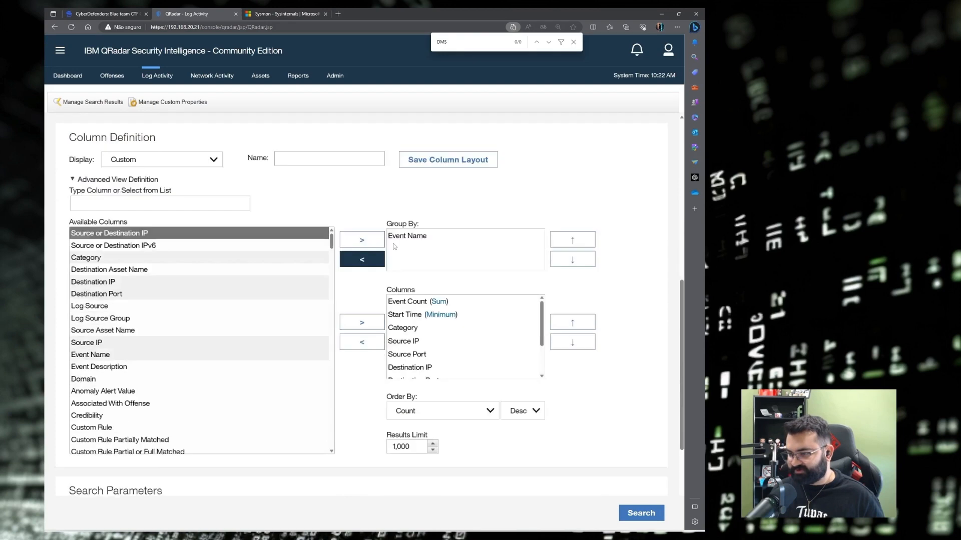
left_click(124, 366)
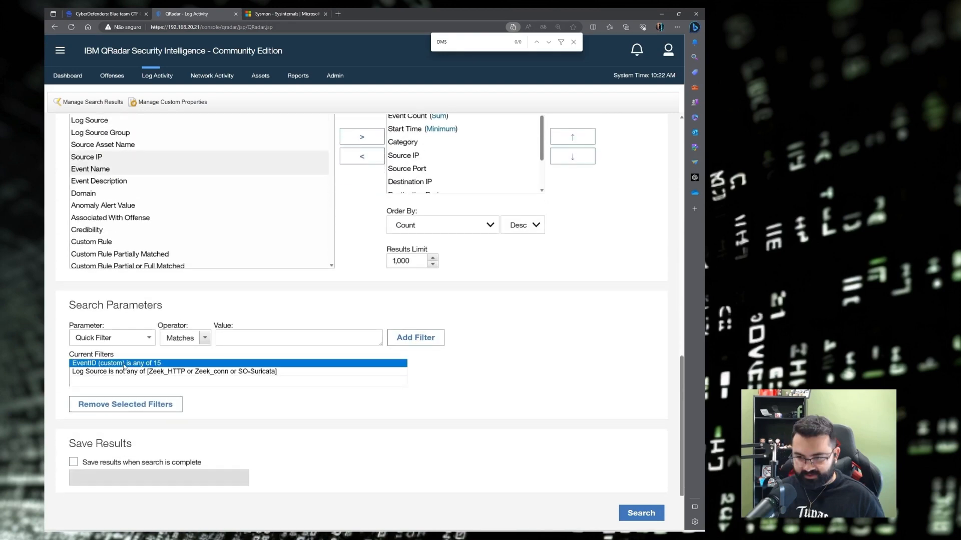
left_click(113, 407)
left_click(106, 338)
type("eve")
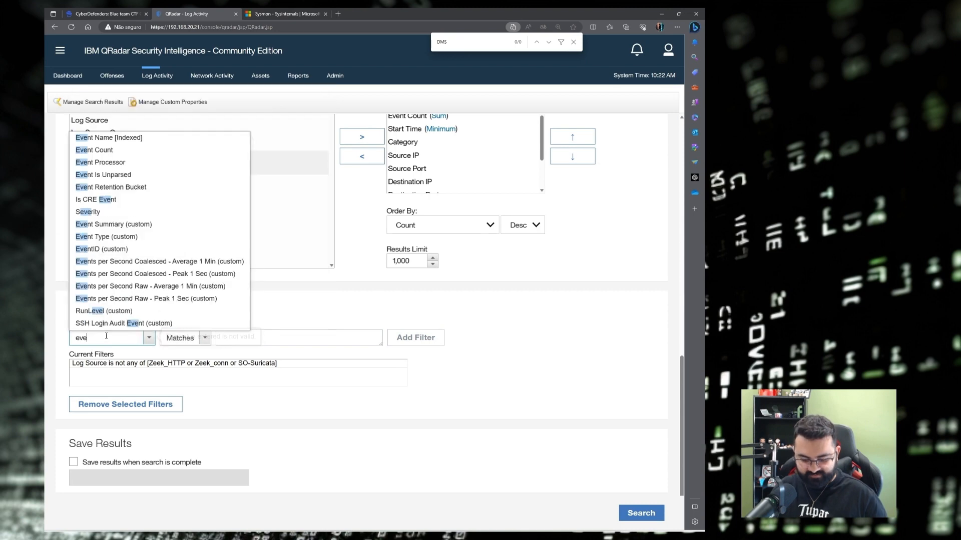
type("ntid")
left_click(100, 353)
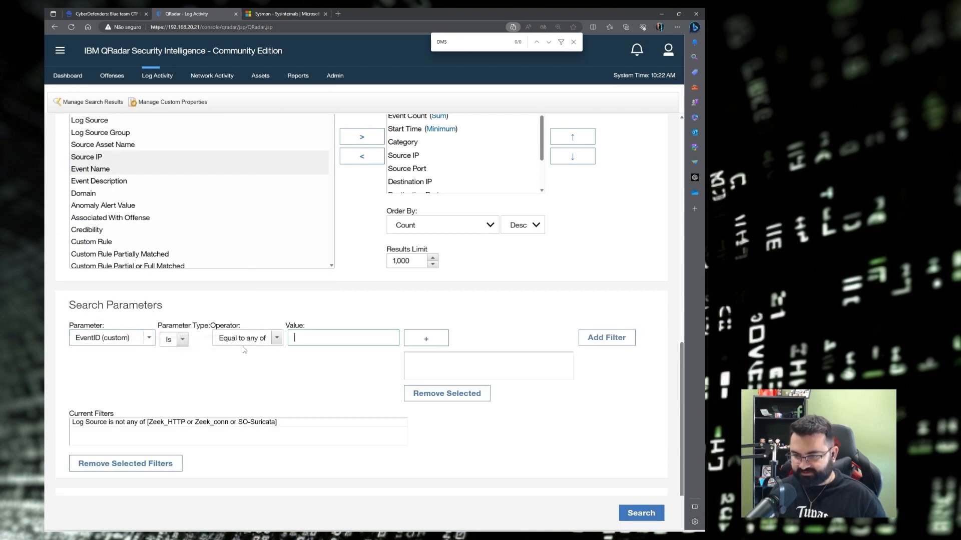
left_click(642, 514)
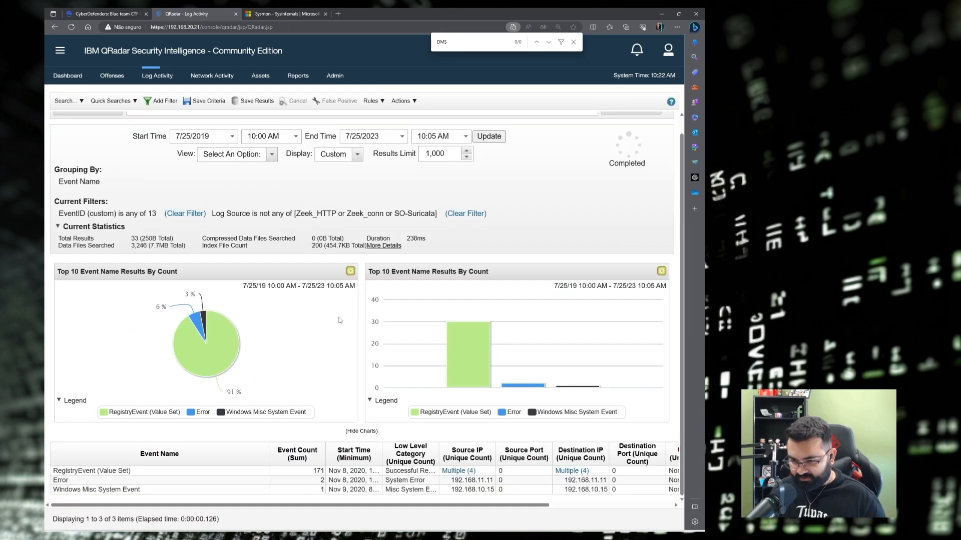
left_click(91, 473)
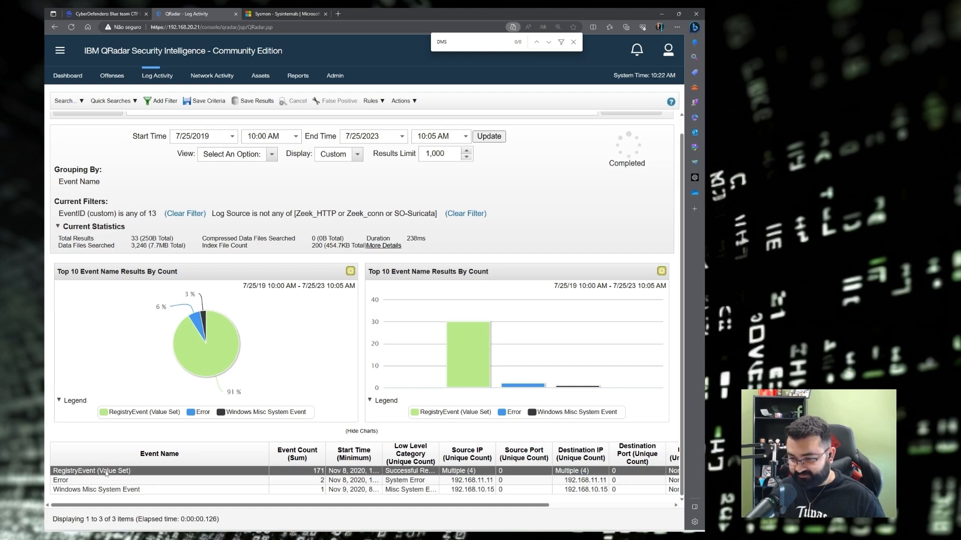
double_click(211, 474)
scroll(375, 280, "down", 3)
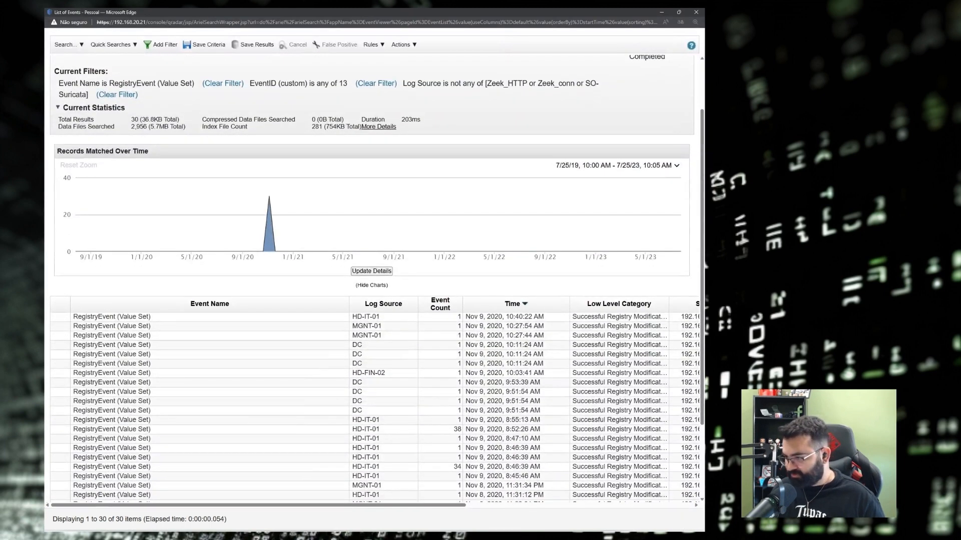
double_click(141, 317)
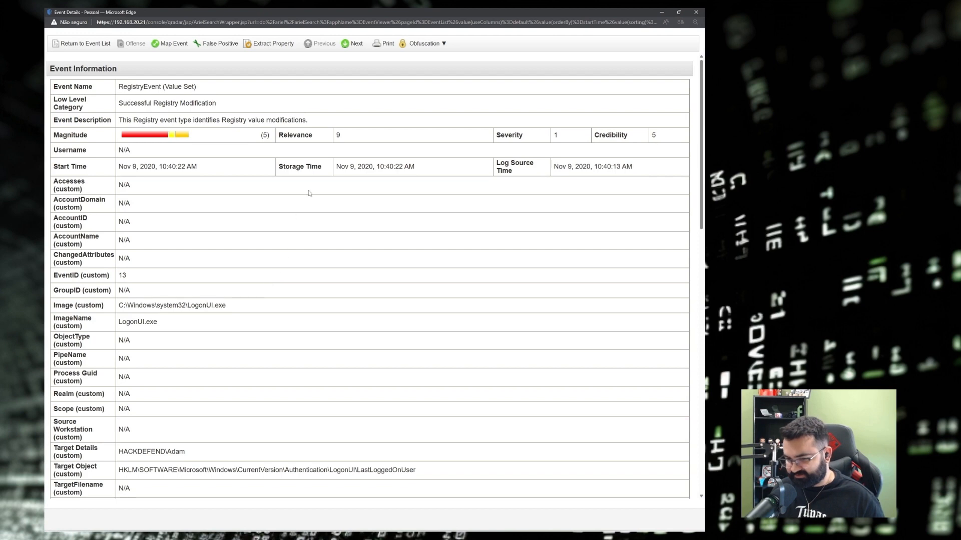
scroll(279, 265, "down", 3)
left_click_drag(269, 336, 204, 346)
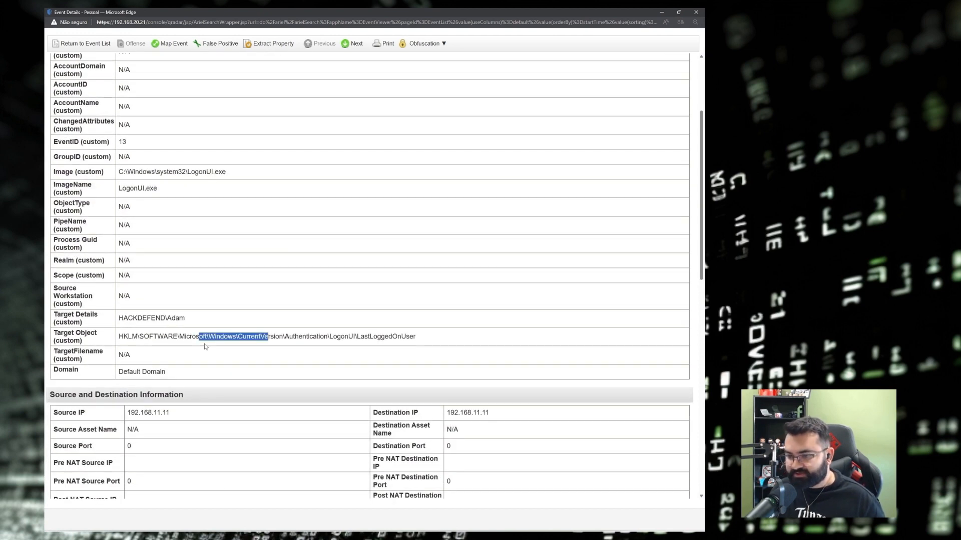
left_click_drag(55, 333, 98, 335)
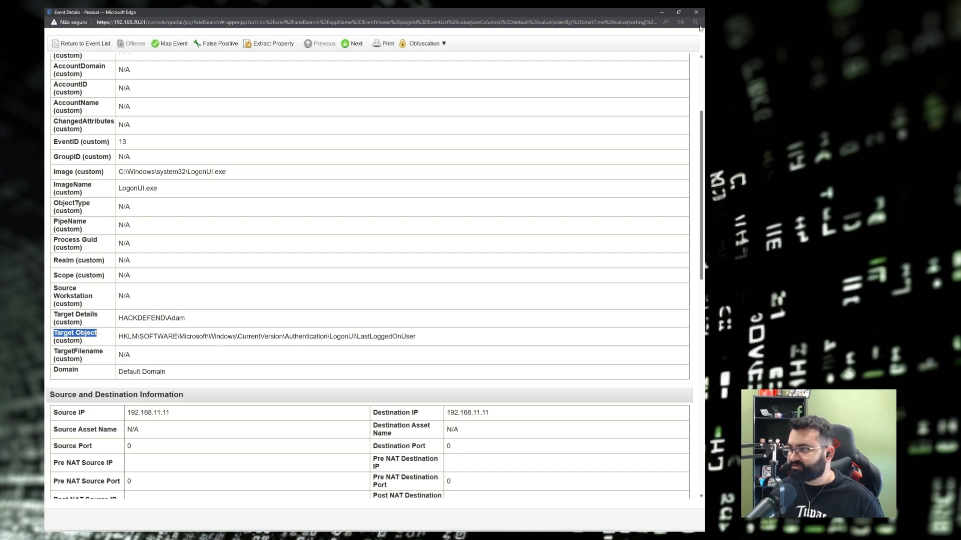
double_click(62, 336)
mouse_move(62, 335)
left_mouse_down()
mouse_move(50, 339)
mouse_move(60, 60)
mouse_move(53, 334)
left_mouse_up()
key("ctrl+c")
left_click(103, 336)
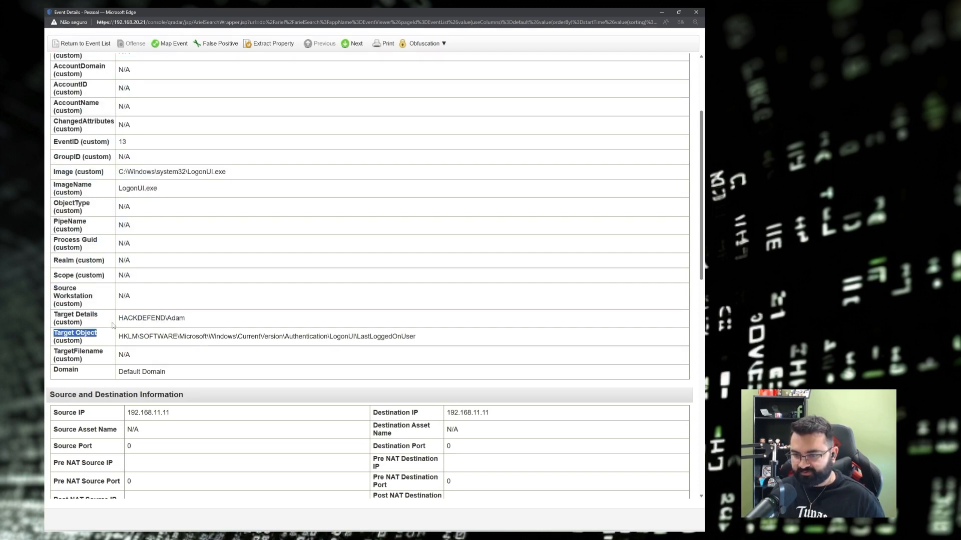
left_click(695, 12)
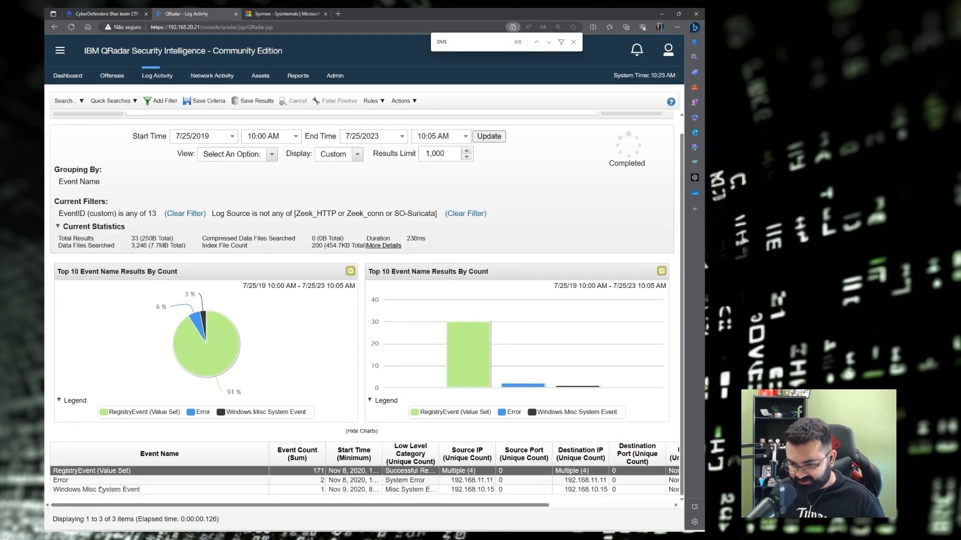
Open the RegistryEvent (Value Set) events and regroup them by Target Object (custom), widening that column.
double_click(96, 472)
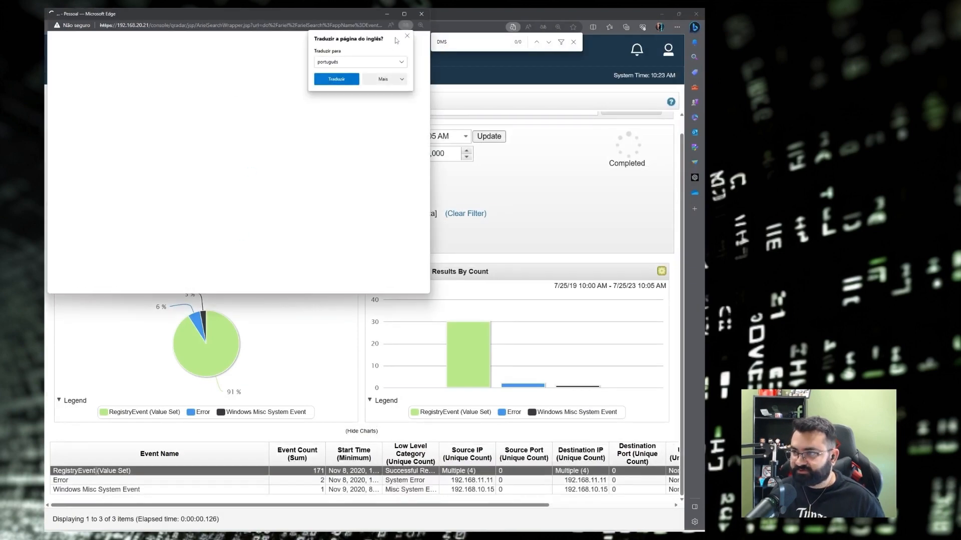
left_click(405, 14)
left_click(70, 47)
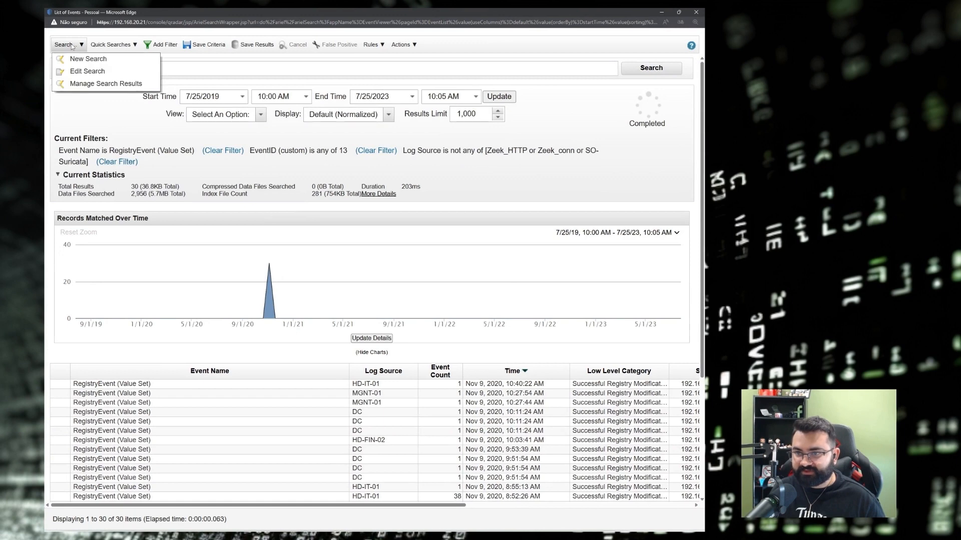
left_click(87, 70)
scroll(319, 281, "down", 5)
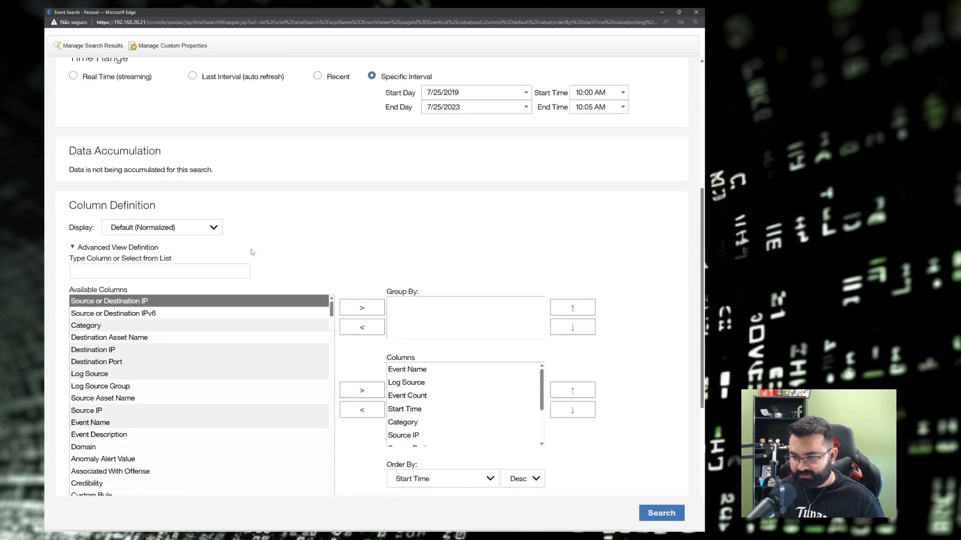
left_click(168, 254)
key("ctrl+v")
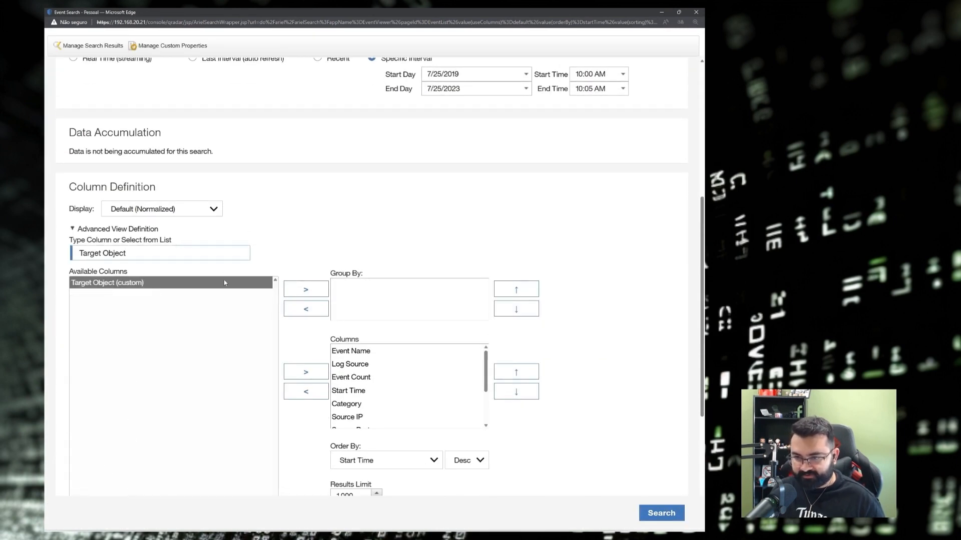
left_click(305, 289)
left_click(661, 513)
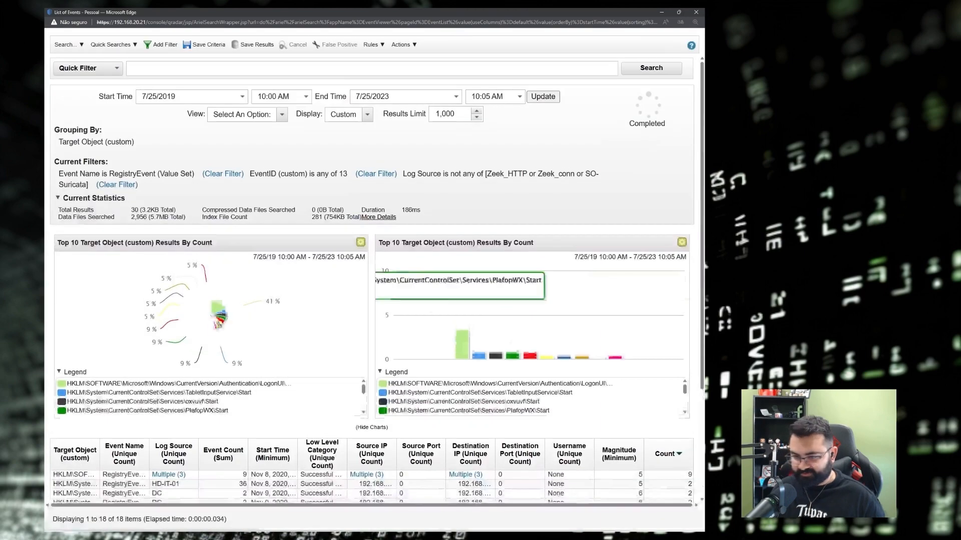
scroll(373, 280, "down", 3)
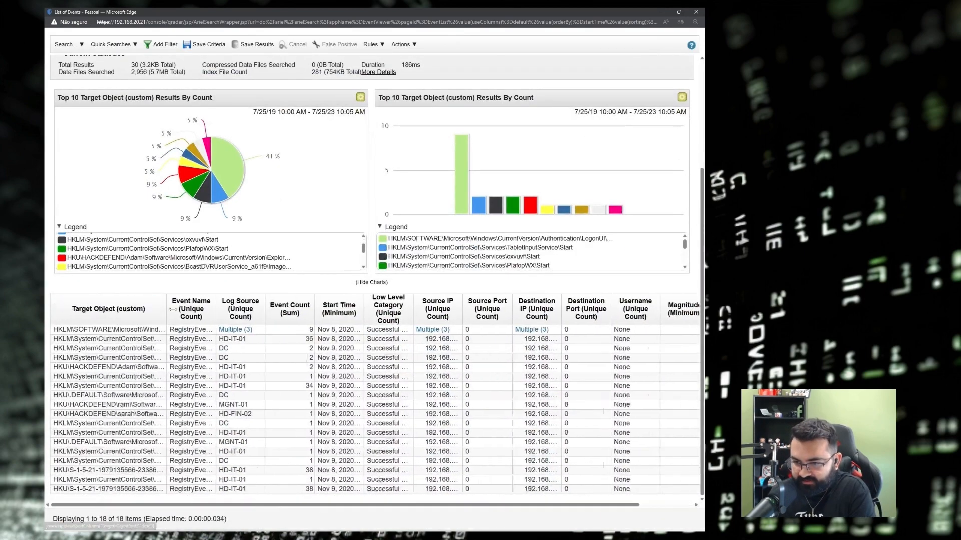
left_click_drag(172, 310, 431, 332)
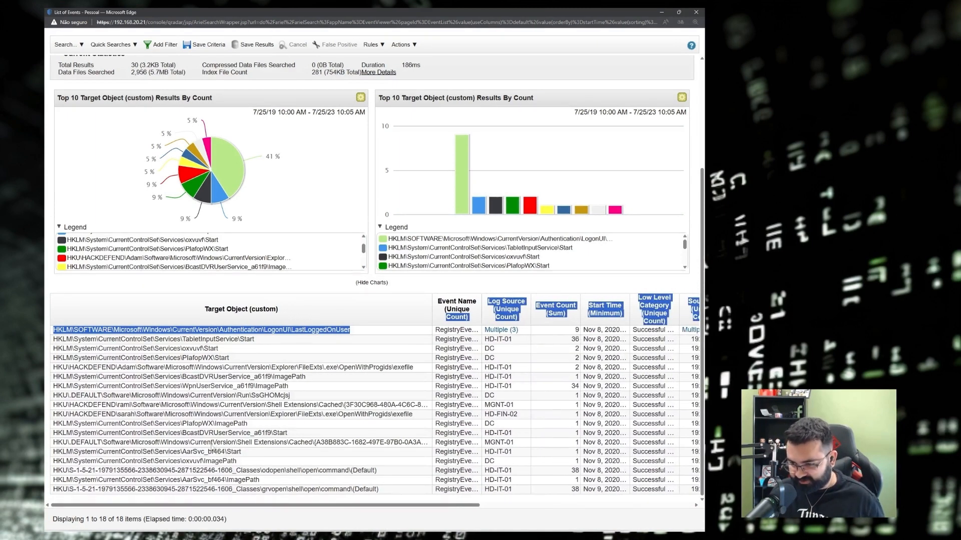
Inspect the Image field of the first LastLoggedOnUser event's details, then close them.
double_click(321, 330)
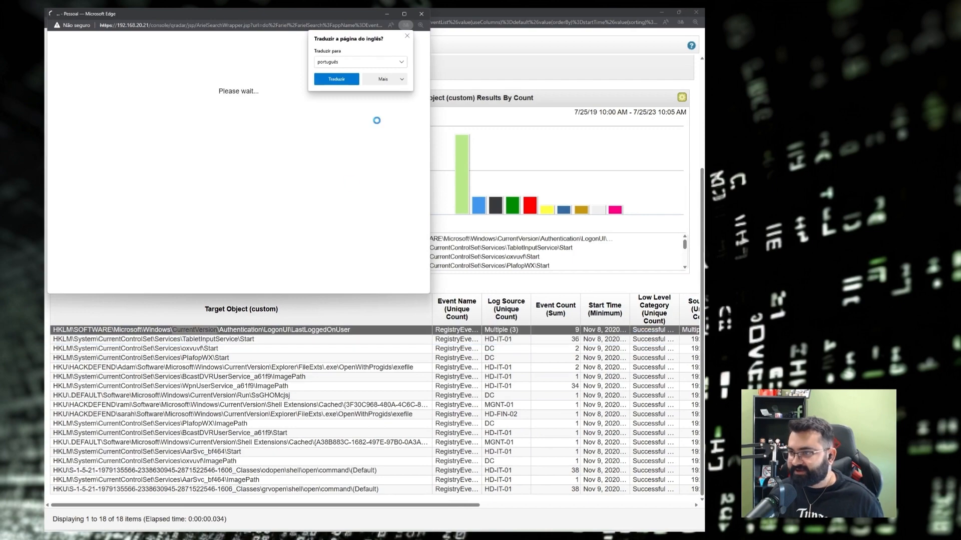
left_click(405, 12)
double_click(145, 402)
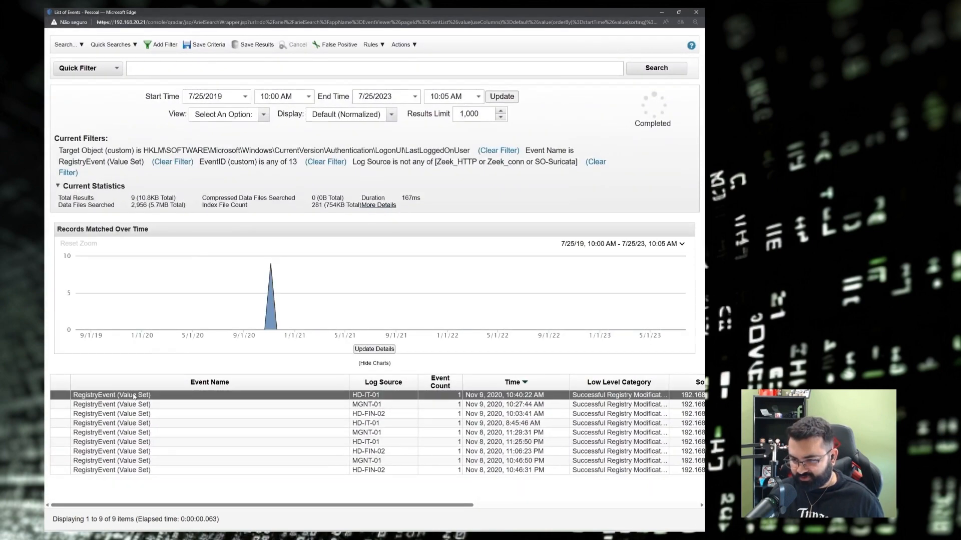
scroll(197, 210, "down", 3)
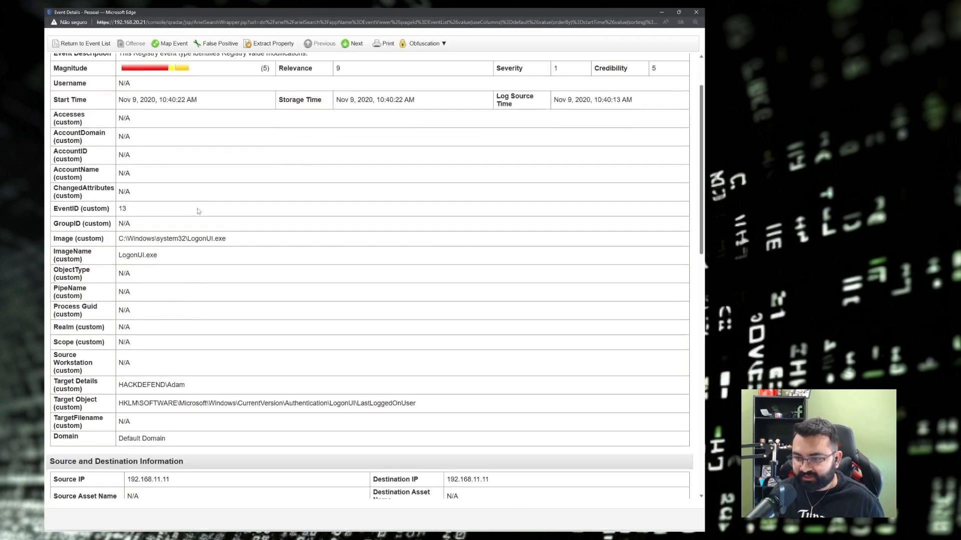
double_click(59, 172)
left_click_drag(74, 173, 55, 175)
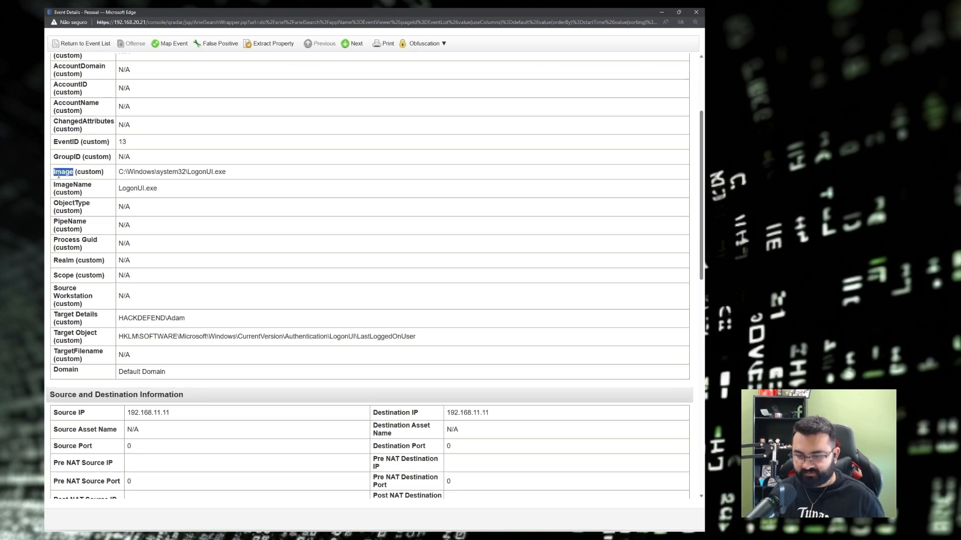
left_click(697, 13)
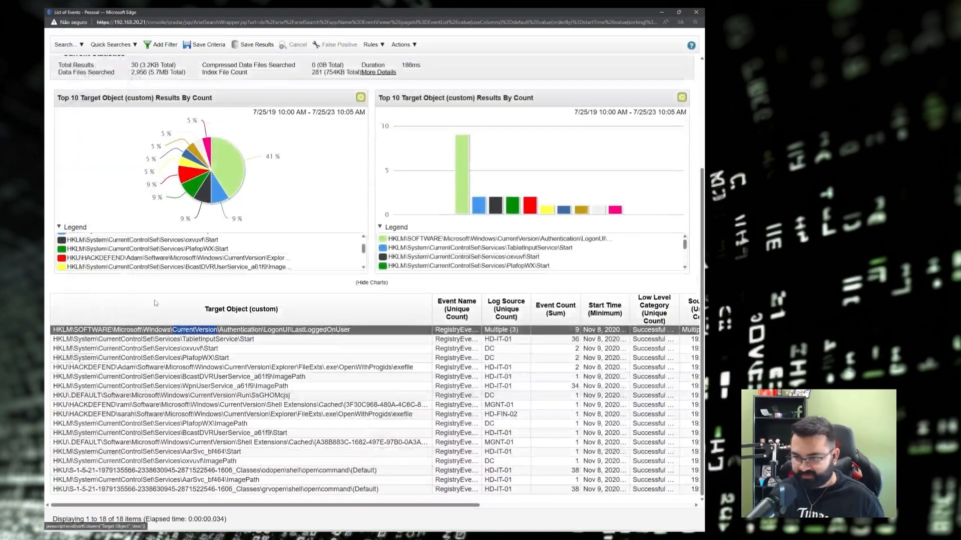
scroll(150, 340, "up", 1)
scroll(176, 360, "down", 2)
scroll(210, 386, "up", 2)
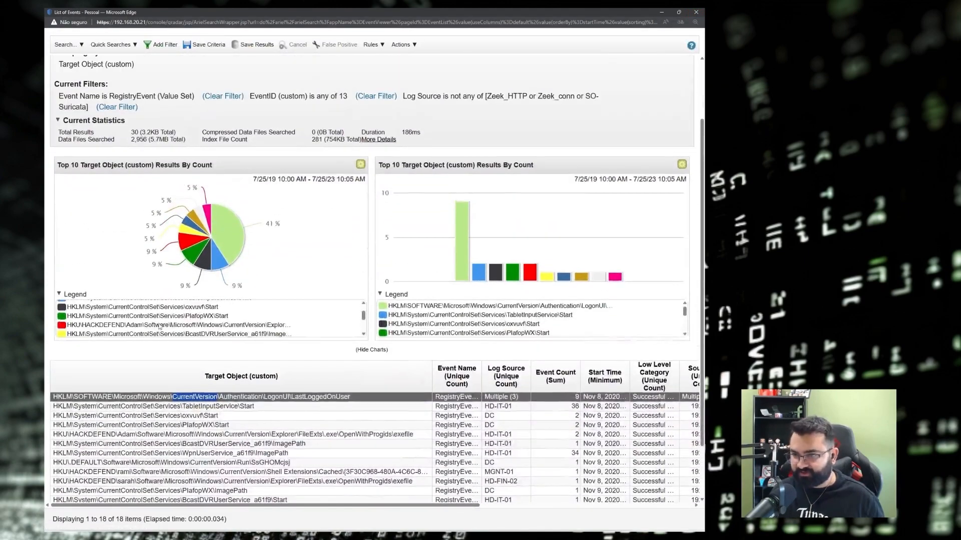
scroll(160, 270, "up", 1)
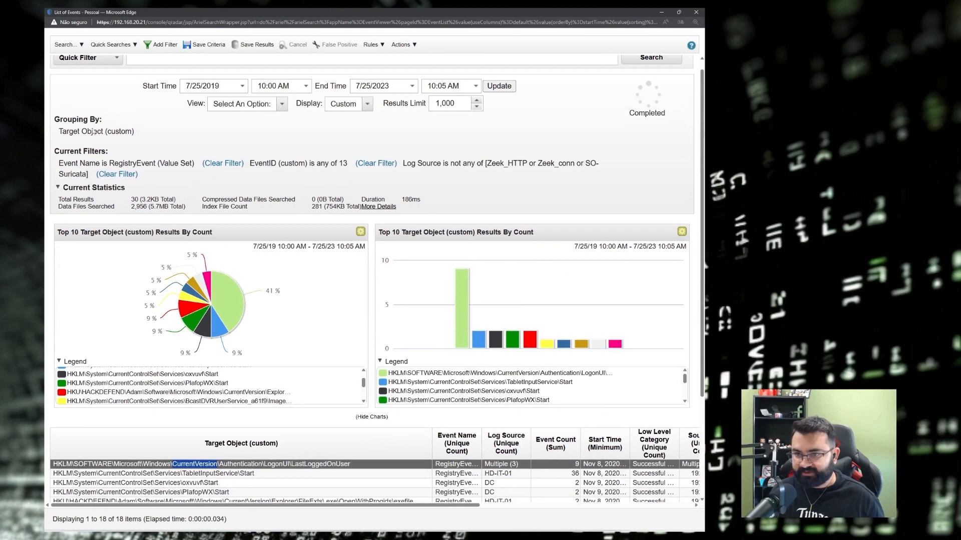
Edit the search to group by Image (custom) ahead of Target Object and rerun it.
left_click(66, 44)
left_click(69, 71)
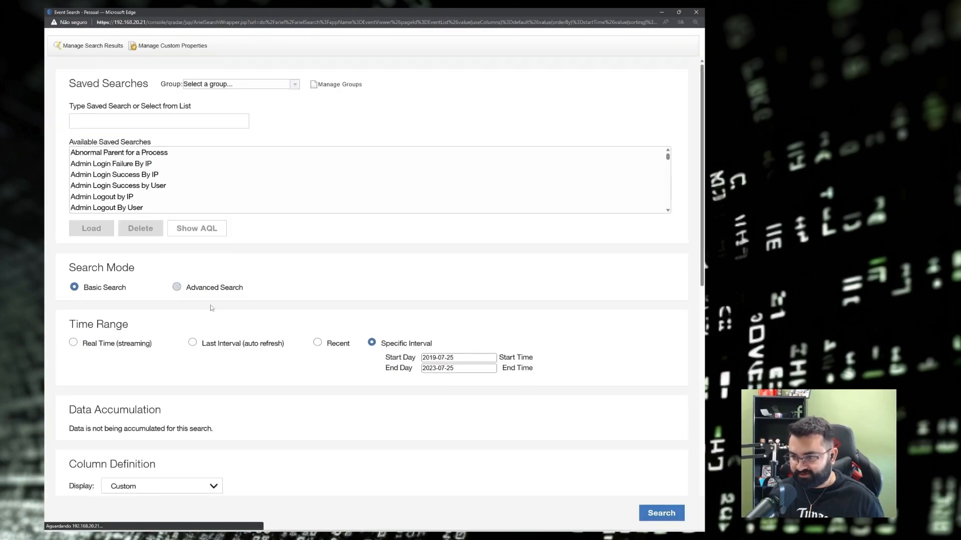
scroll(159, 420, "down", 2)
scroll(159, 420, "down", 2)
left_click(115, 324)
type("Image")
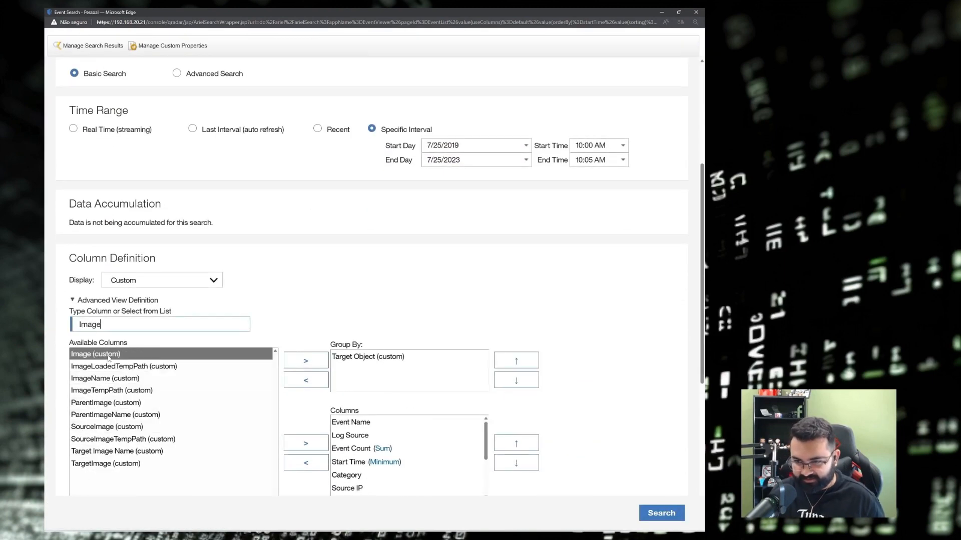
scroll(380, 370, "down", 1)
left_click(306, 316)
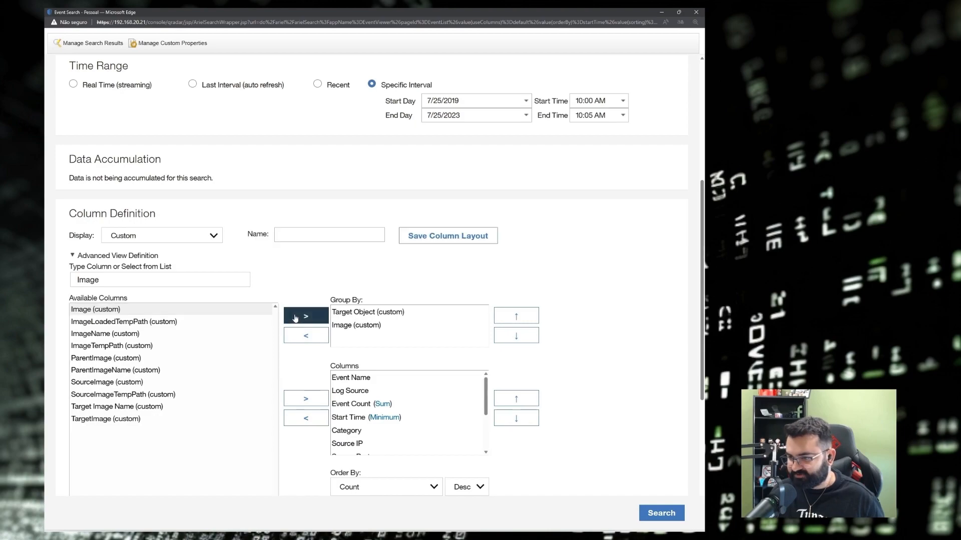
left_click(391, 327)
left_click(507, 317)
left_click(661, 514)
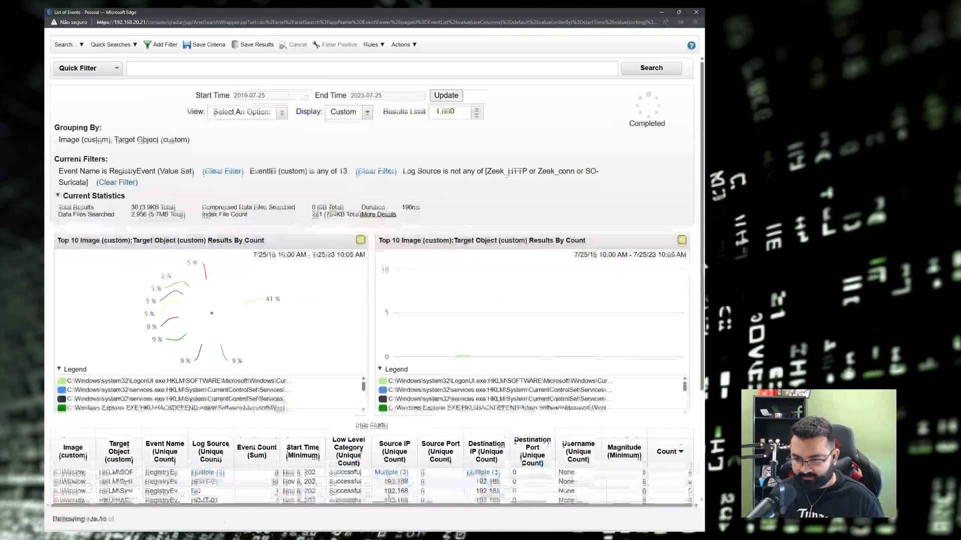
scroll(210, 345, "down", 3)
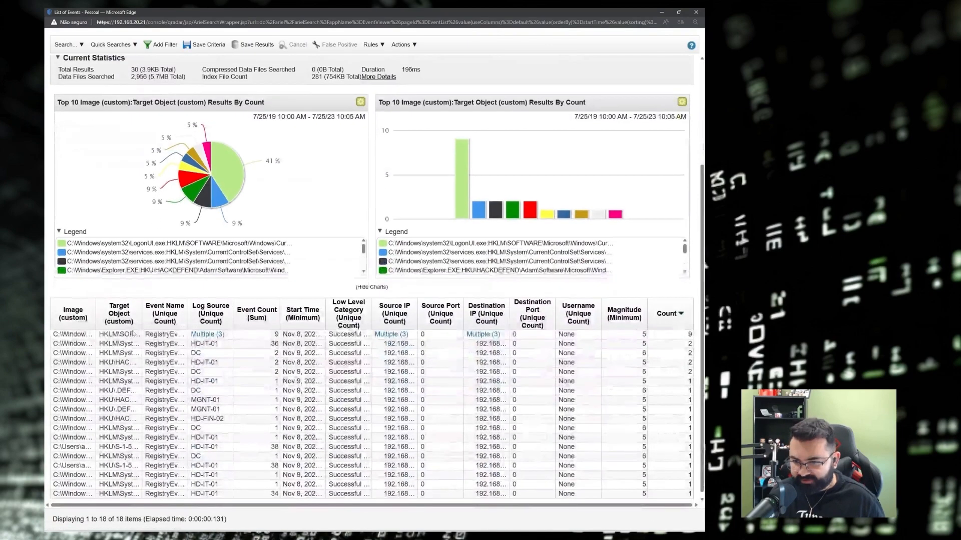
Widen the Image and Target Object columns and copy the powershell.exe SsGHOMcjsj Run-key entry.
left_click_drag(102, 302, 355, 299)
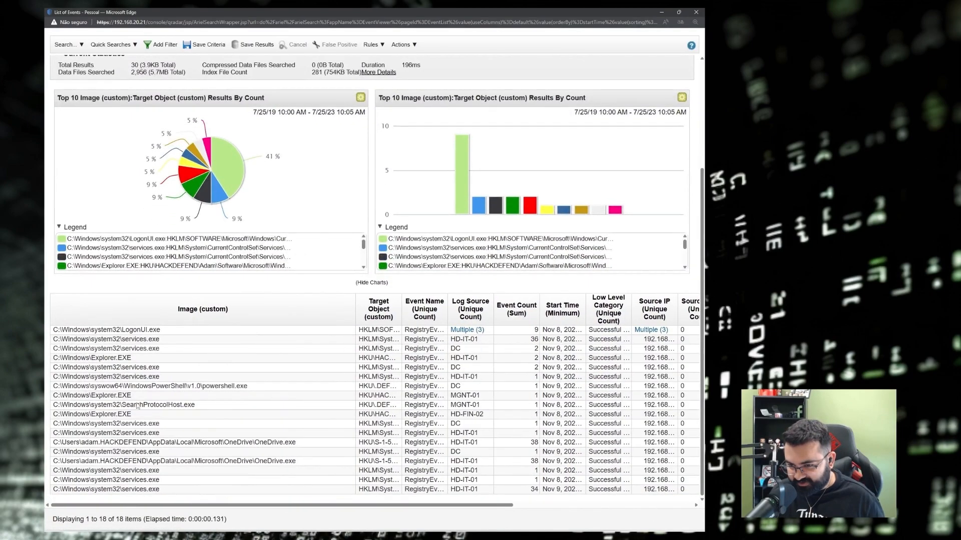
left_click(212, 389)
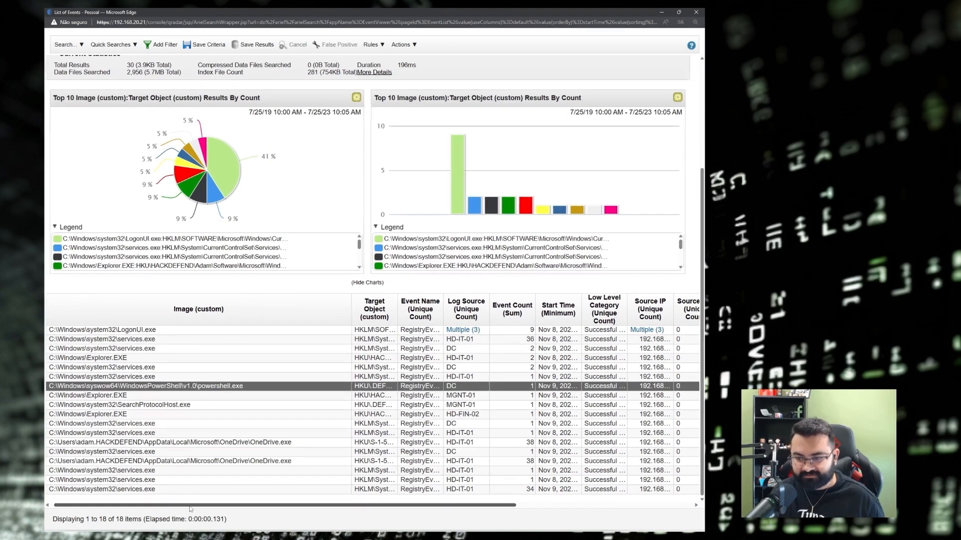
left_click_drag(185, 507, 374, 516)
left_click_drag(149, 310, 502, 332)
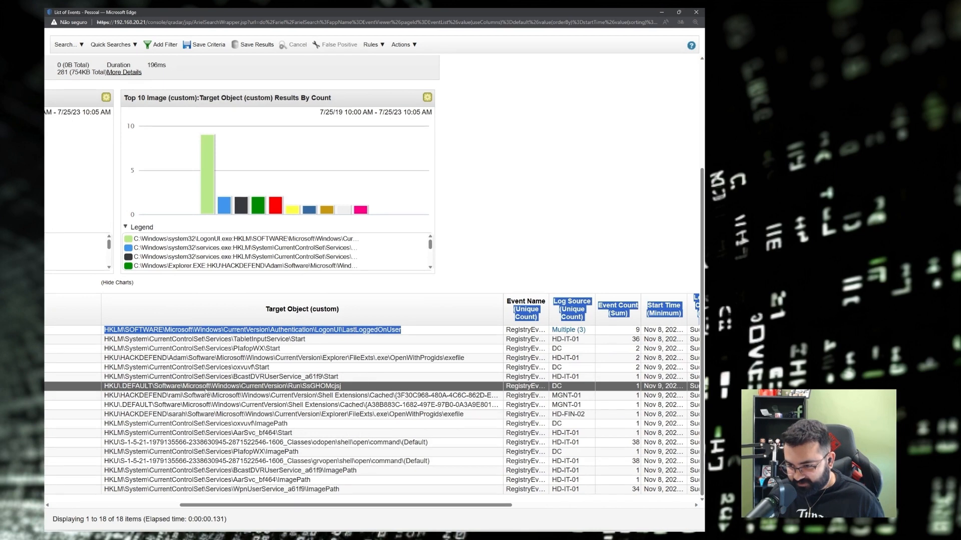
left_click_drag(241, 386, 349, 390)
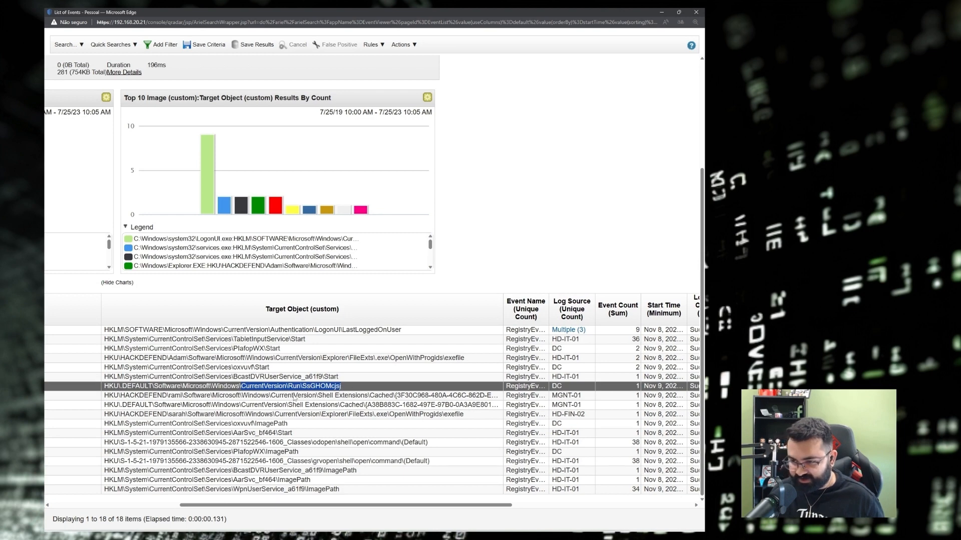
left_click_drag(106, 389, 299, 390)
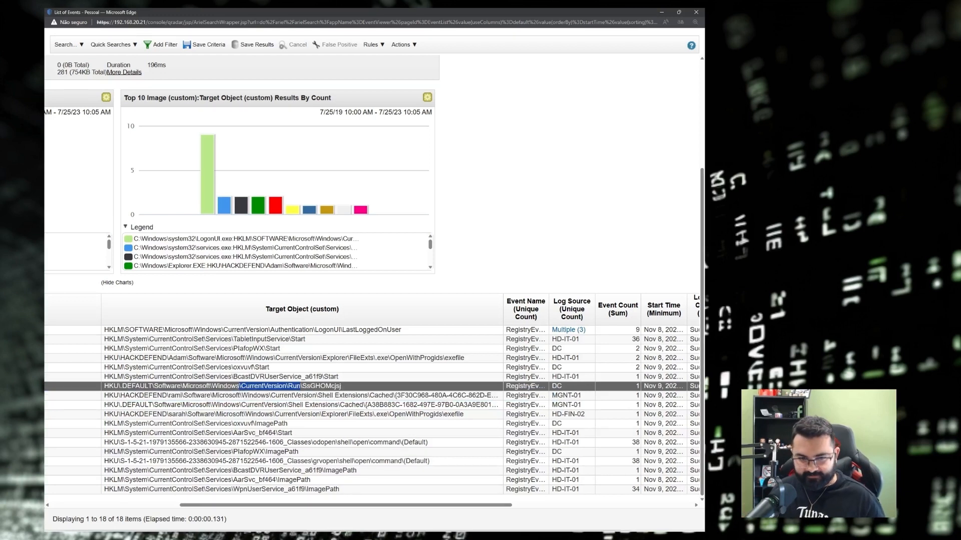
left_click_drag(361, 389, 55, 388)
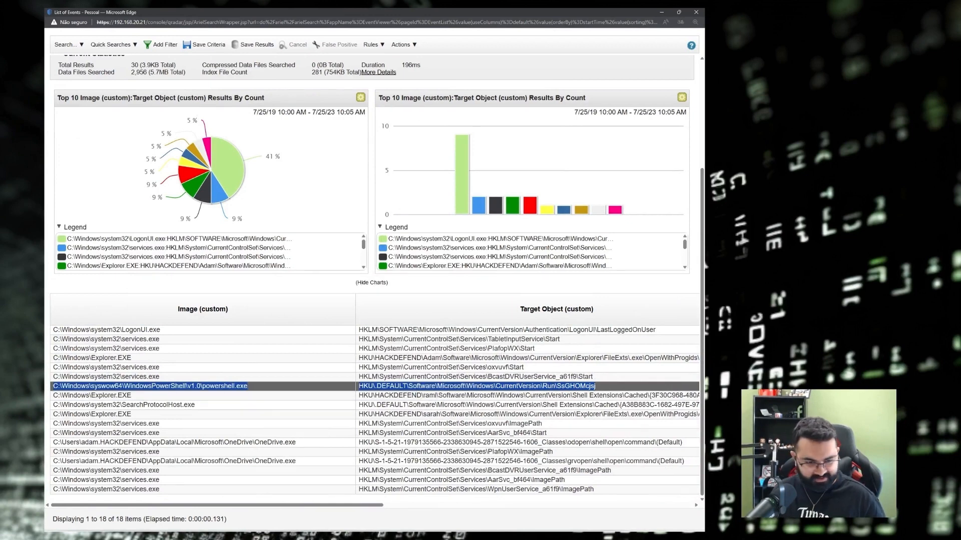
key("alt+Tab")
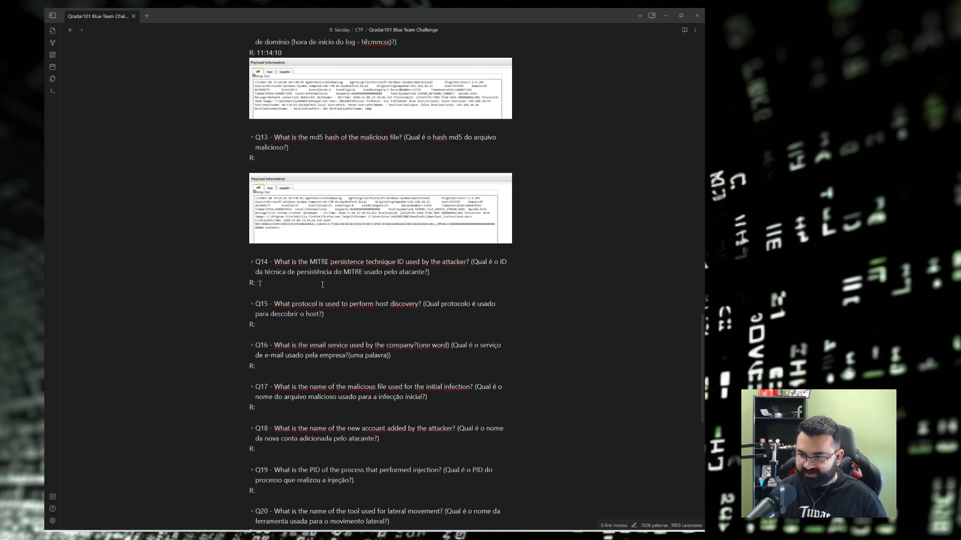
Paste the powershell.exe Run-key entry under Q14's R: inside ``` code fences, then minimize Obsidian.
key("ctrl+v")
key("ctrl+z")
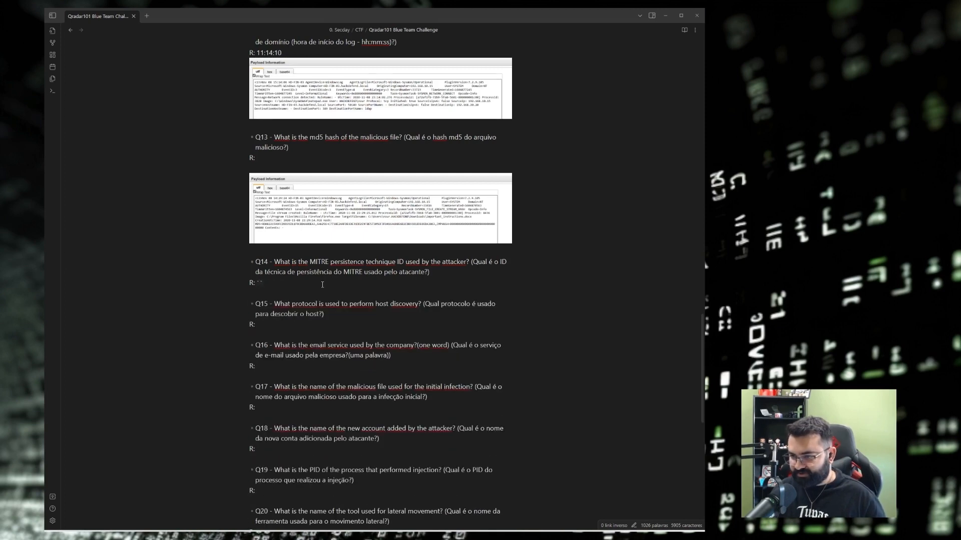
type("| | | |---|---| |C:\\Windows\\syswow64\\WindowsPowerShell\\v1.0\\powershell.exe|HKU\\.DEFAULT\\Software\\Microsoft\\Windows\\CurrentVersion\\Run\\SsGHOMcjs|")
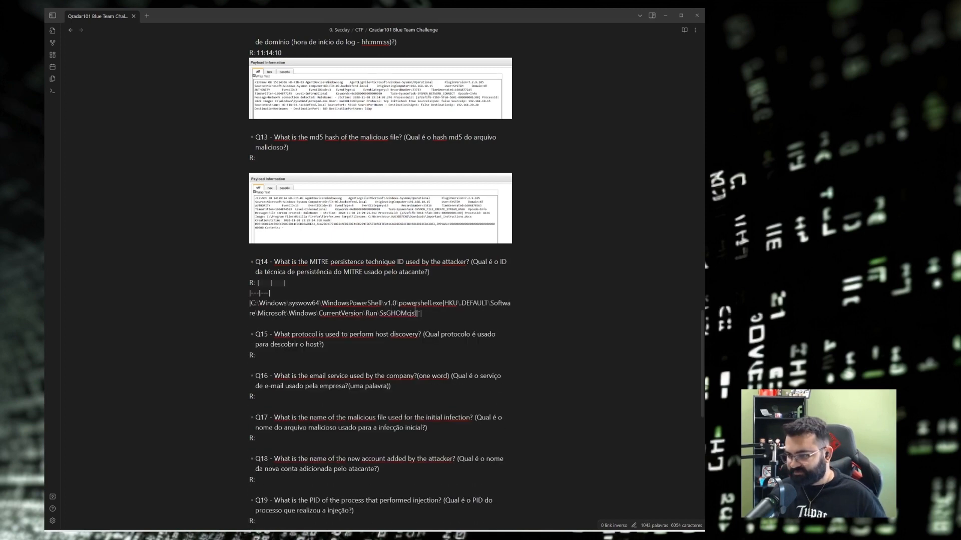
key("Up")
key("Up")
key("Up")
type("`")
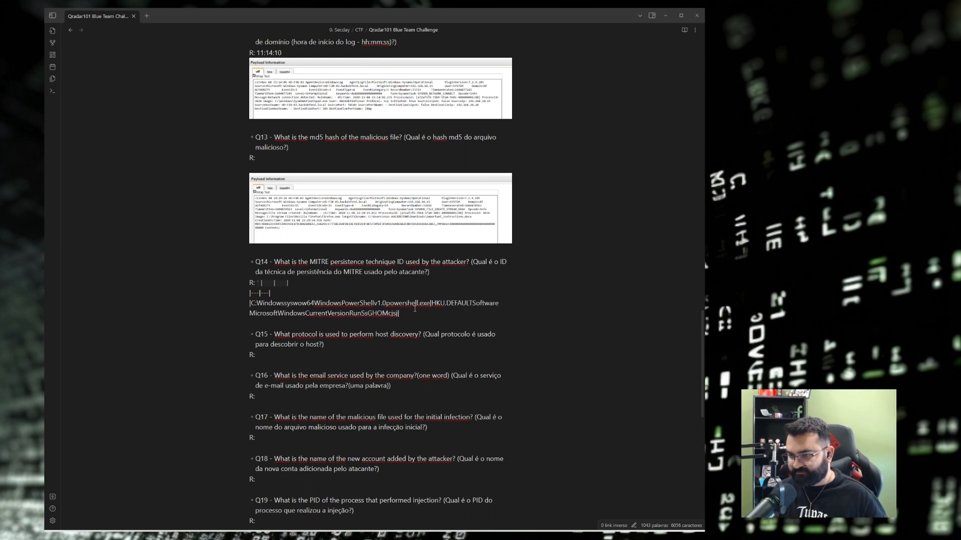
type("``")
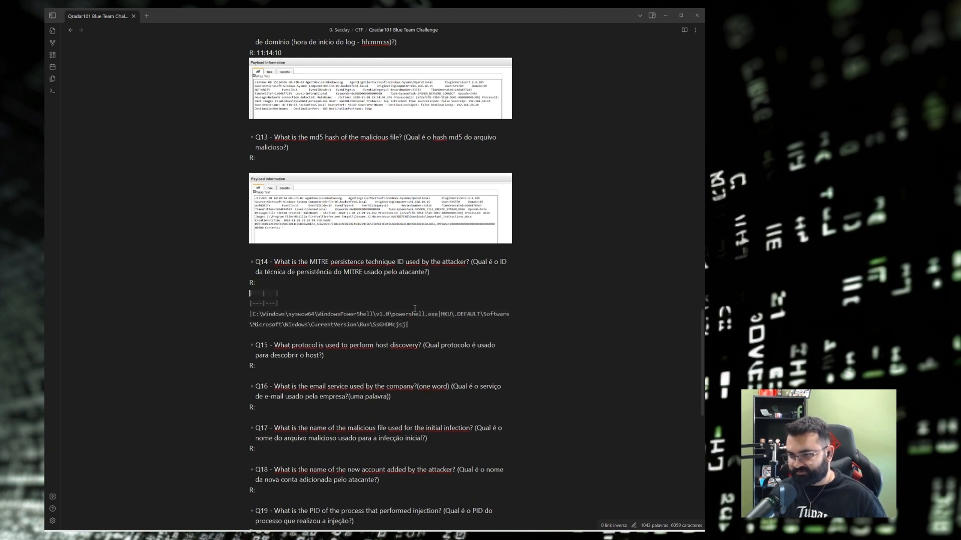
key("Return")
key("Return")
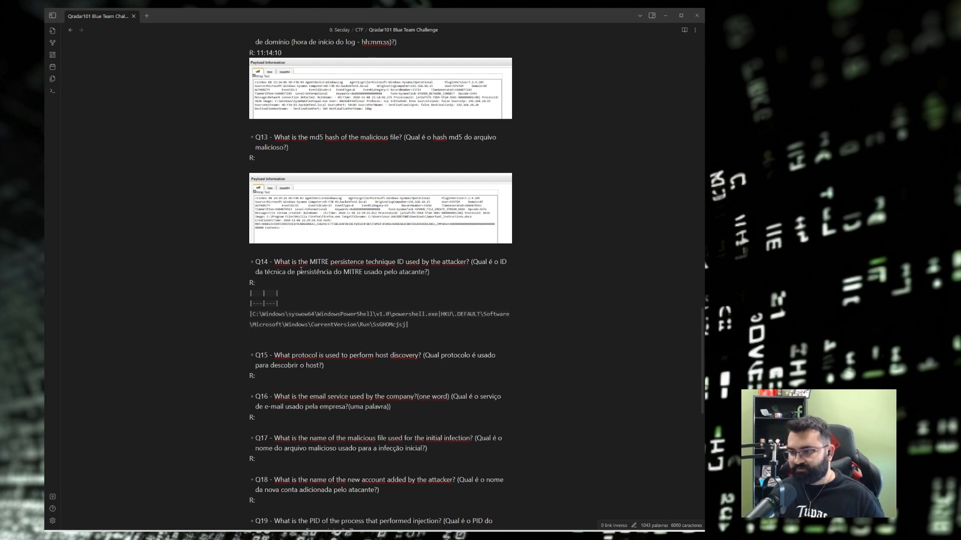
left_click(667, 14)
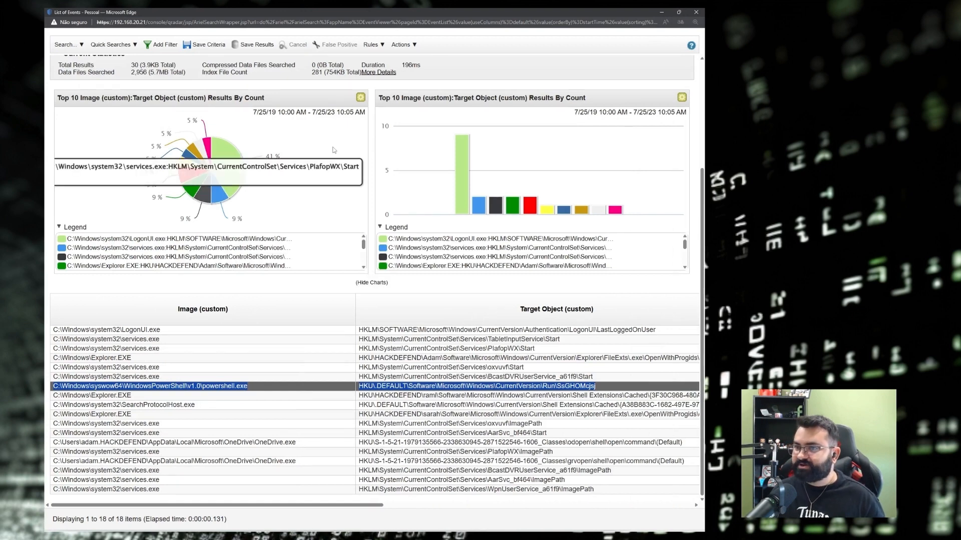
Close the events popup and search Google for 'MITRE ATT&CK set registration'.
left_click(697, 13)
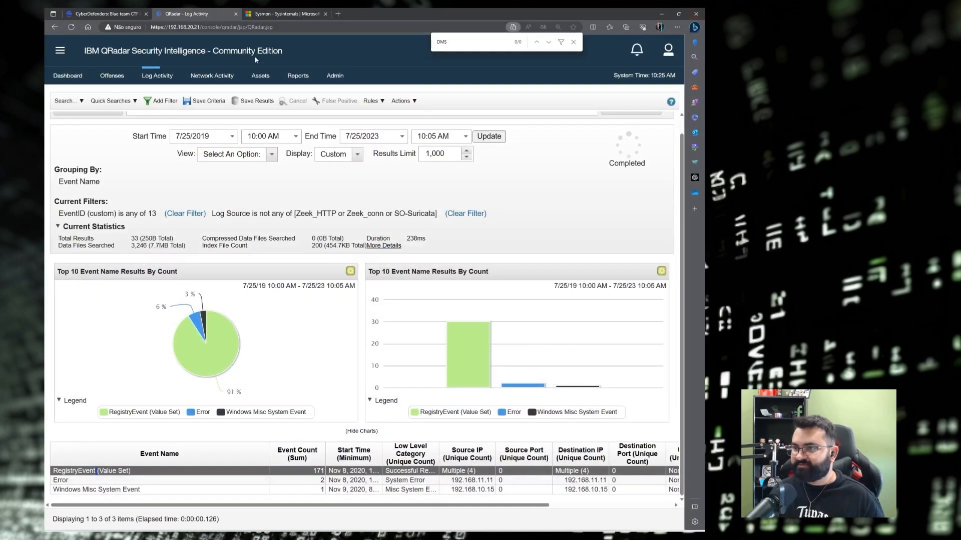
left_click(273, 13)
left_click(54, 27)
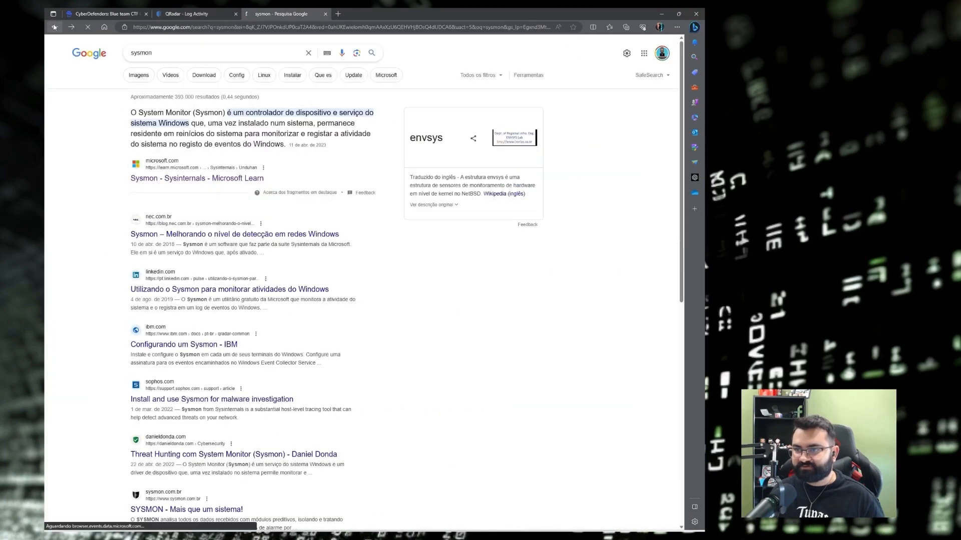
double_click(173, 53)
type("MI")
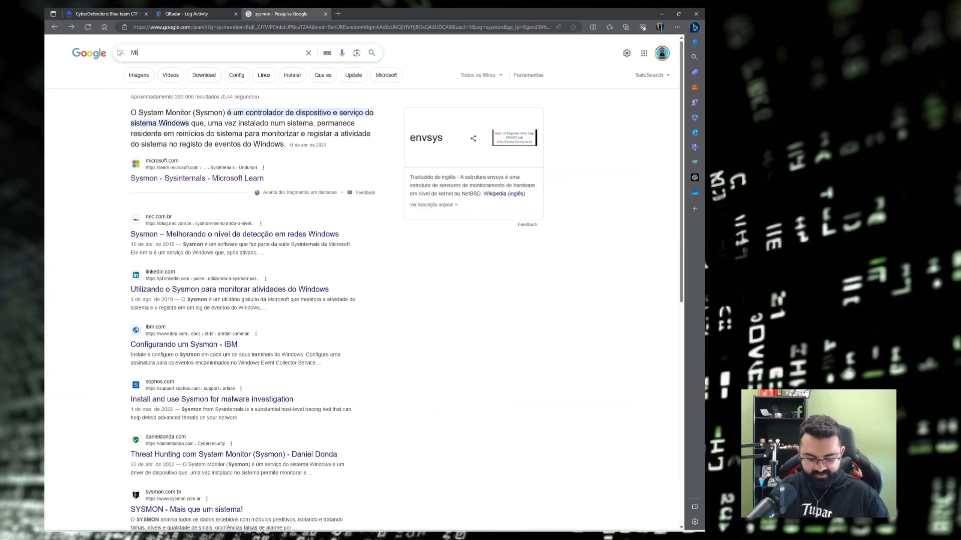
type("TRE ATT&CK")
key("Down")
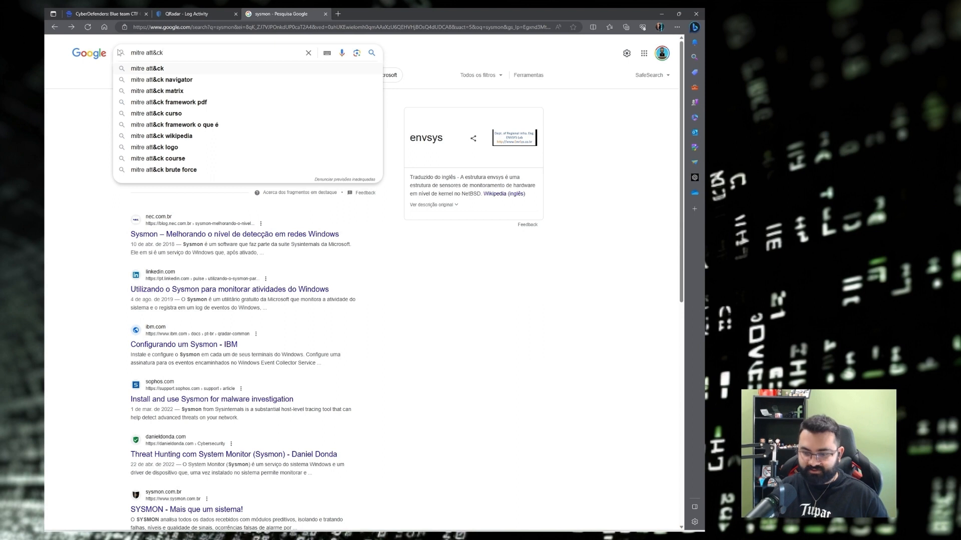
type("set")
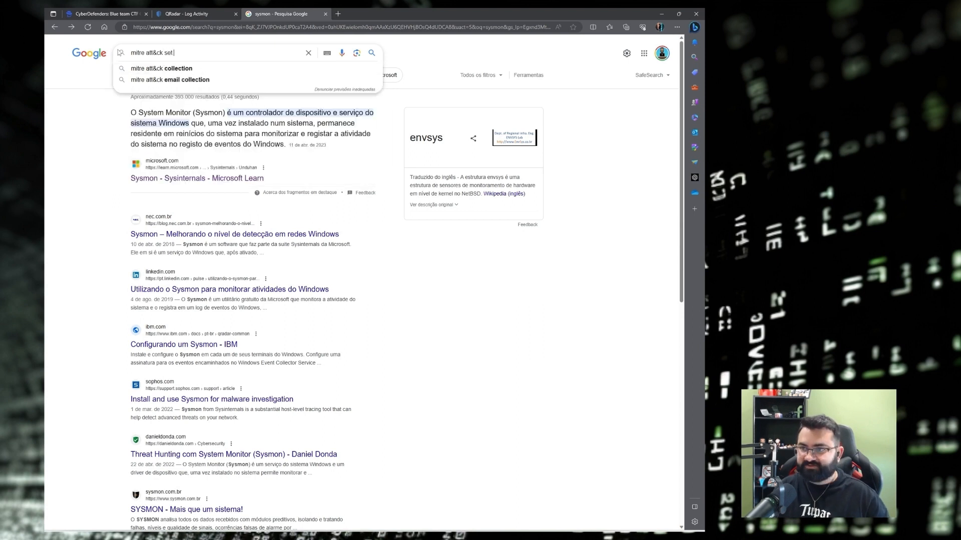
type(" reg")
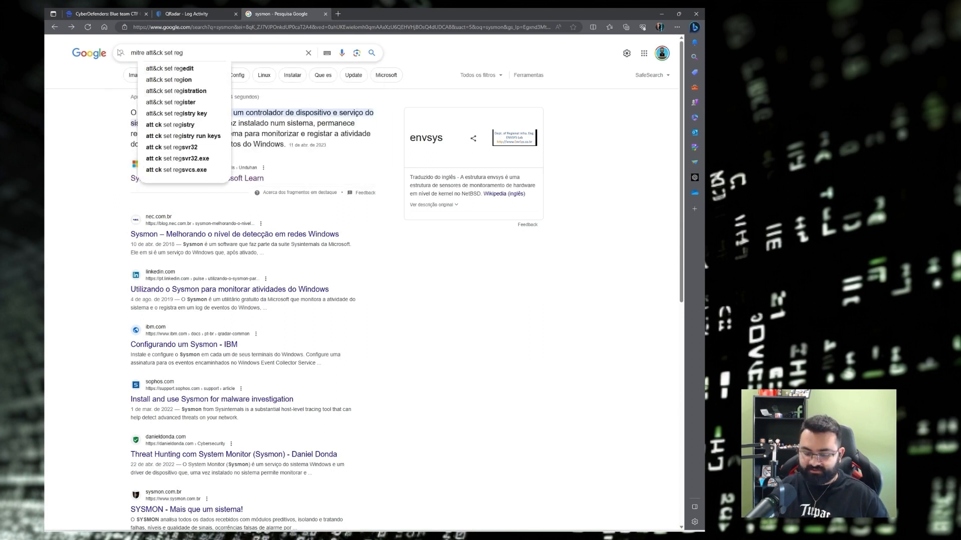
type("istration")
key("Return")
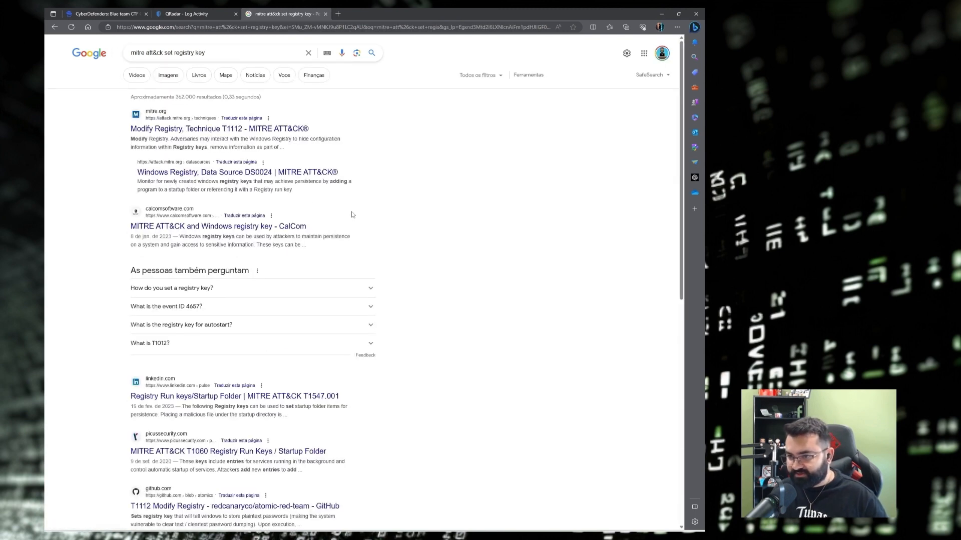
scroll(209, 244, "down", 2)
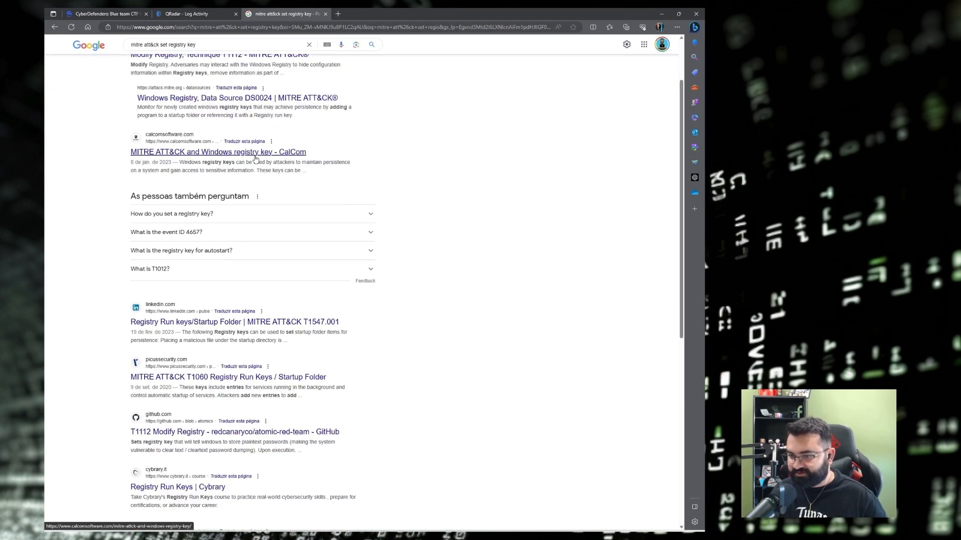
scroll(256, 158, "down", 2)
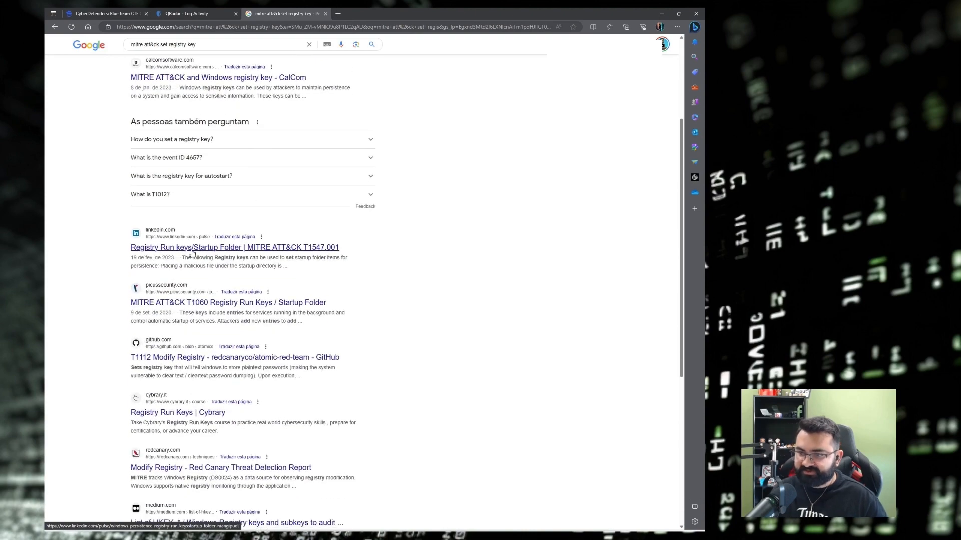
Open the LinkedIn Run keys article in a new tab, then search for 'mitre att&ck T1547'.
right_click(214, 252)
left_click(240, 256)
key("ctrl+Tab")
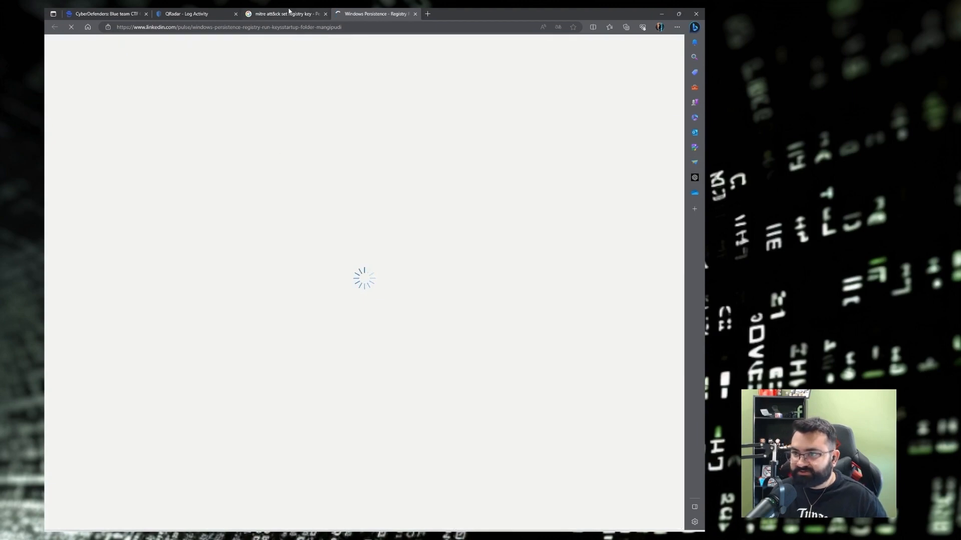
left_click(290, 13)
scroll(195, 277, "down", 2)
scroll(195, 277, "up", 3)
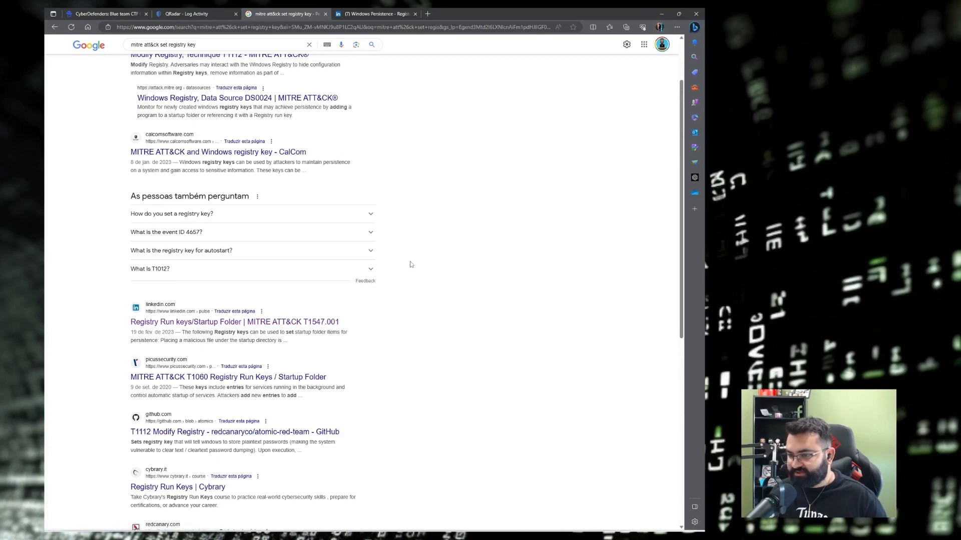
scroll(410, 264, "up", 2)
left_click_drag(205, 53, 167, 52)
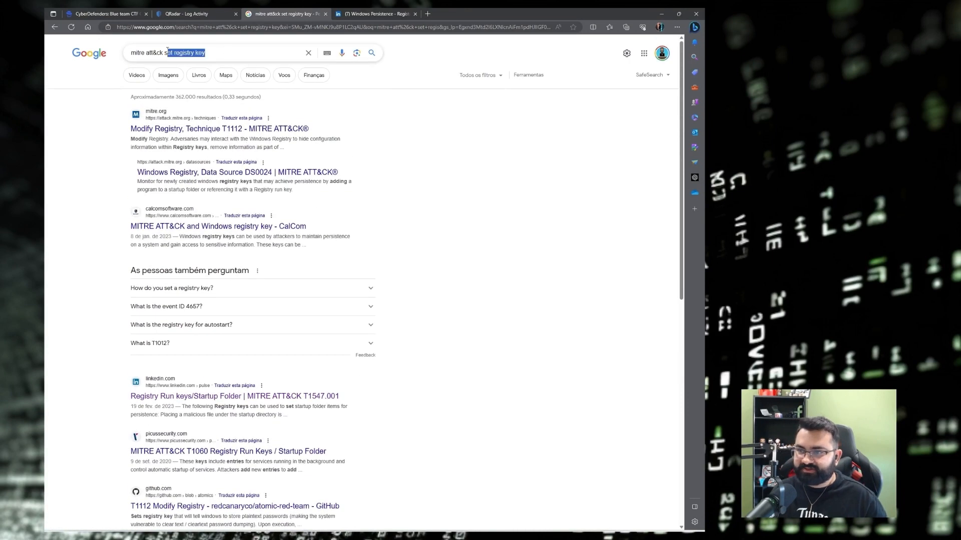
type("t&ck T1")
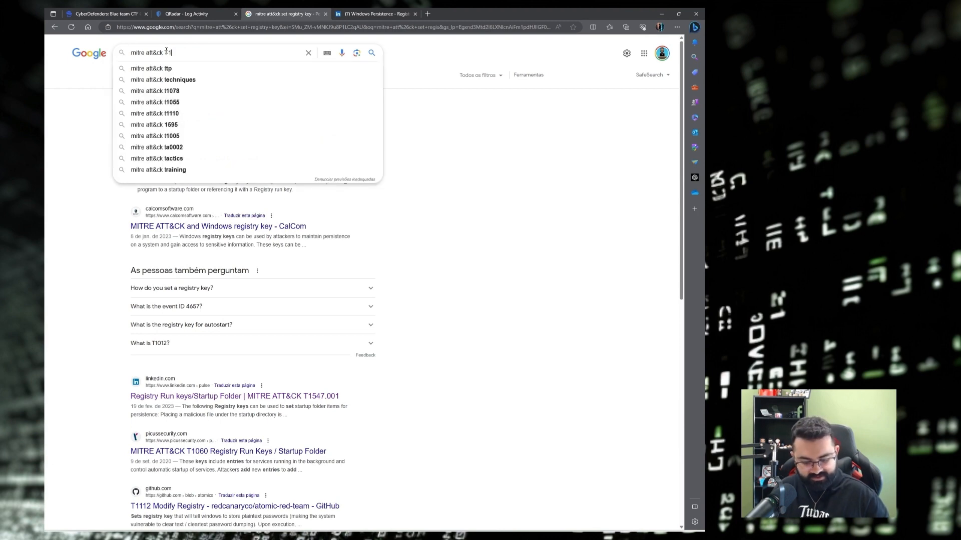
type("547")
key("Return")
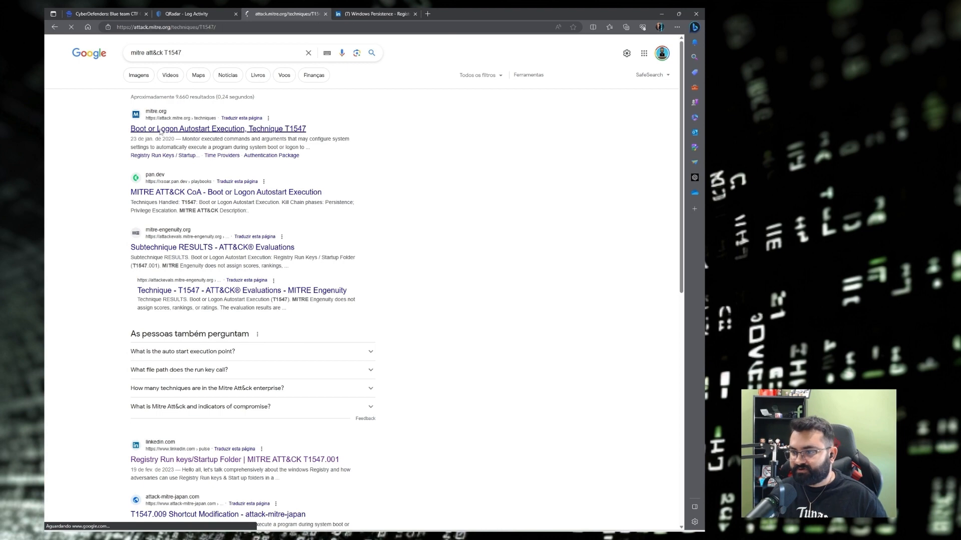
Open the Registry Run Keys / Startup Folder sub-technique and copy its ID T1547.001.
left_click(269, 122)
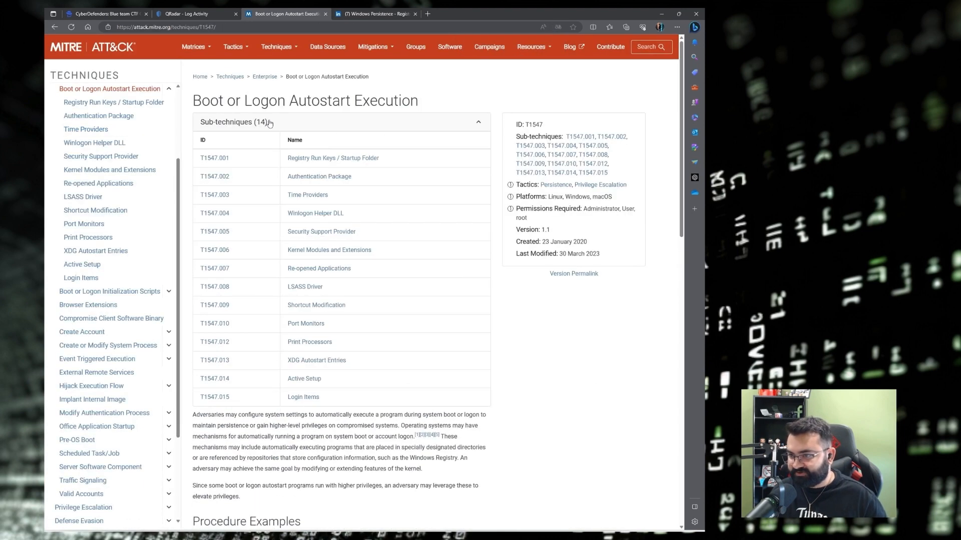
left_click(319, 159)
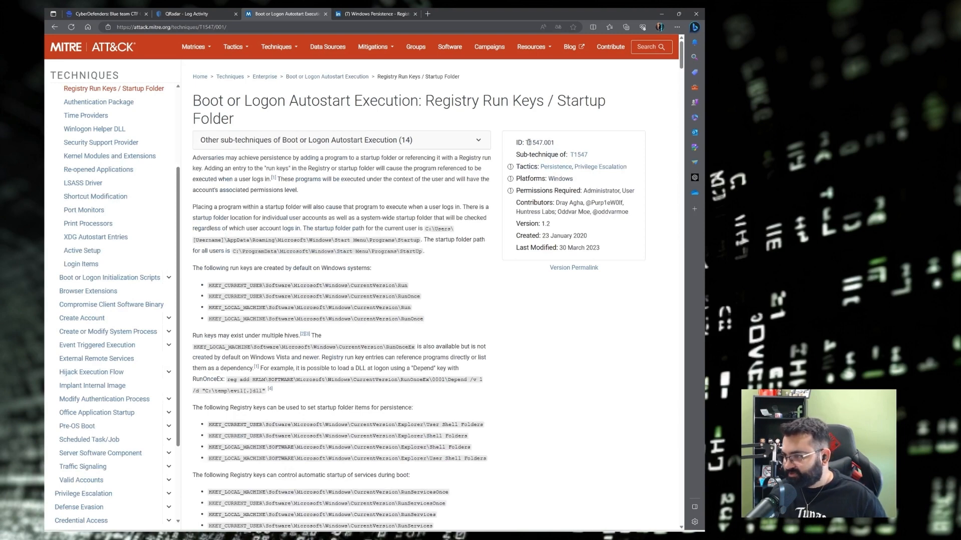
left_click_drag(527, 142, 559, 146)
key("ctrl+c")
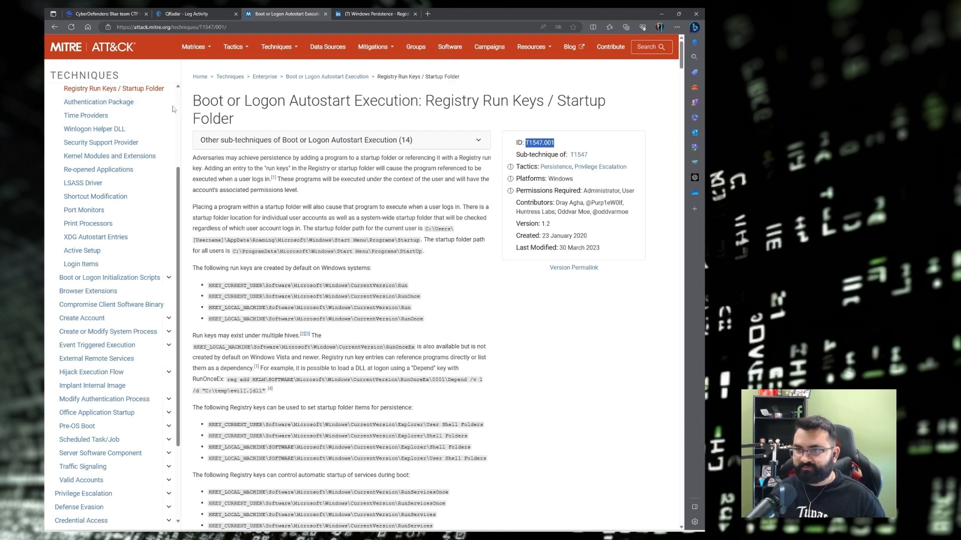
left_click(105, 13)
Find T1547.001 in Q14's expanded answer on CyberDefenders and paste it under Q14 in Obsidian.
left_click(204, 343)
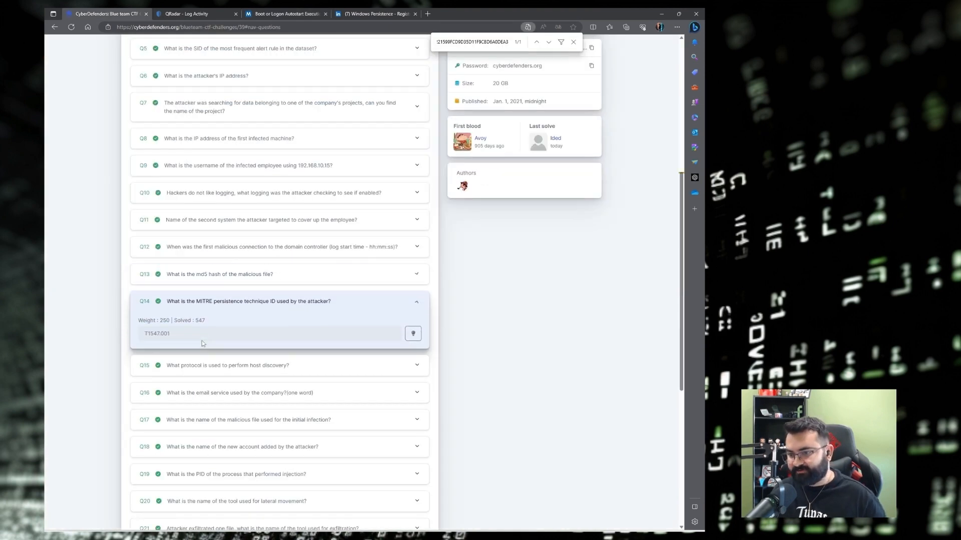
key("ctrl+f")
key("ctrl+v")
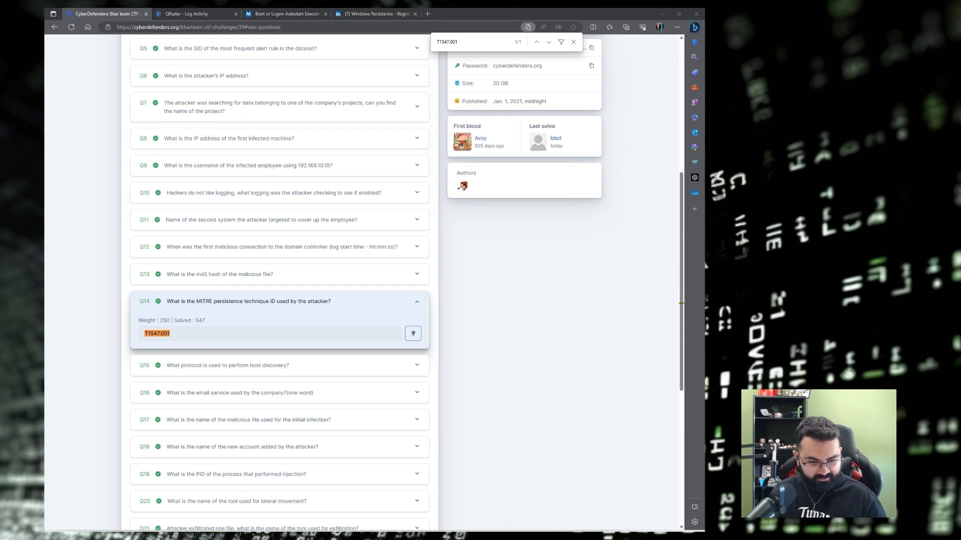
key("alt+Tab")
key("ctrl+v")
scroll(299, 331, "down", 5)
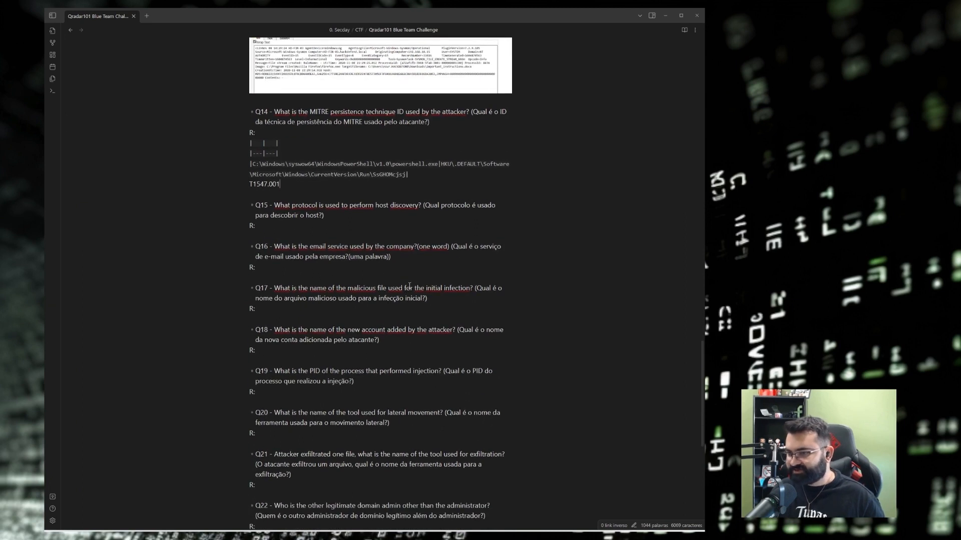
Read Q15's Portuguese translation in the notes, then minimize Obsidian.
scroll(409, 285, "down", 1)
left_click_drag(423, 167, 322, 179)
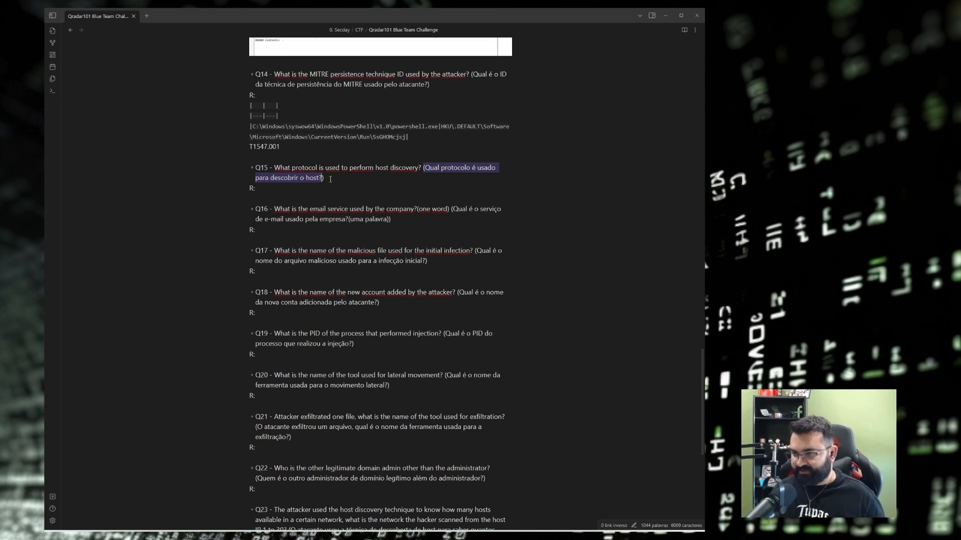
left_click(331, 180)
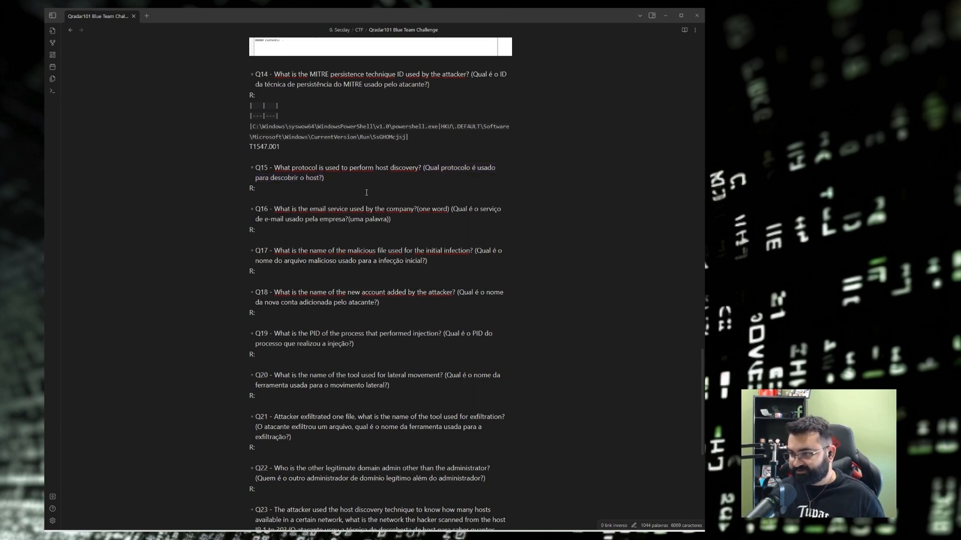
left_click_drag(440, 168, 320, 178)
left_click(326, 178)
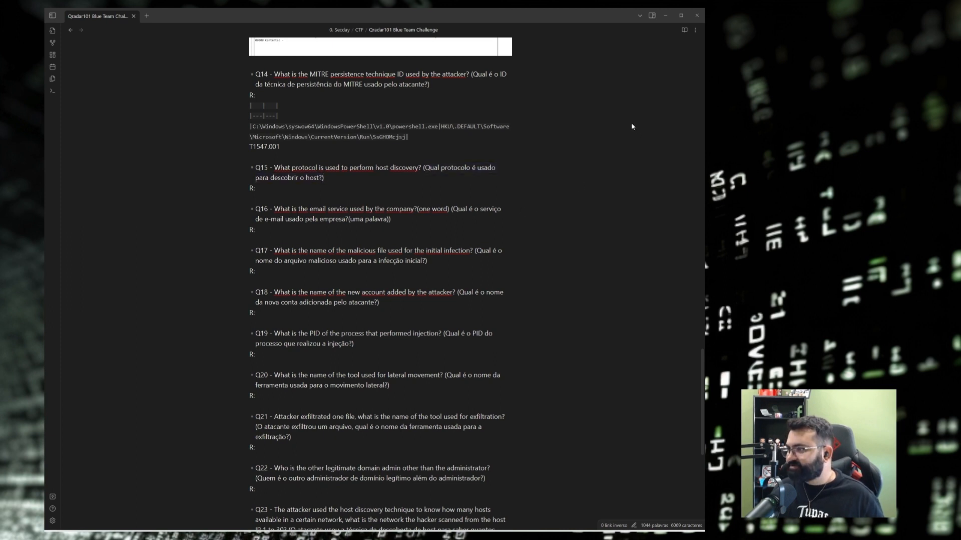
left_click(666, 20)
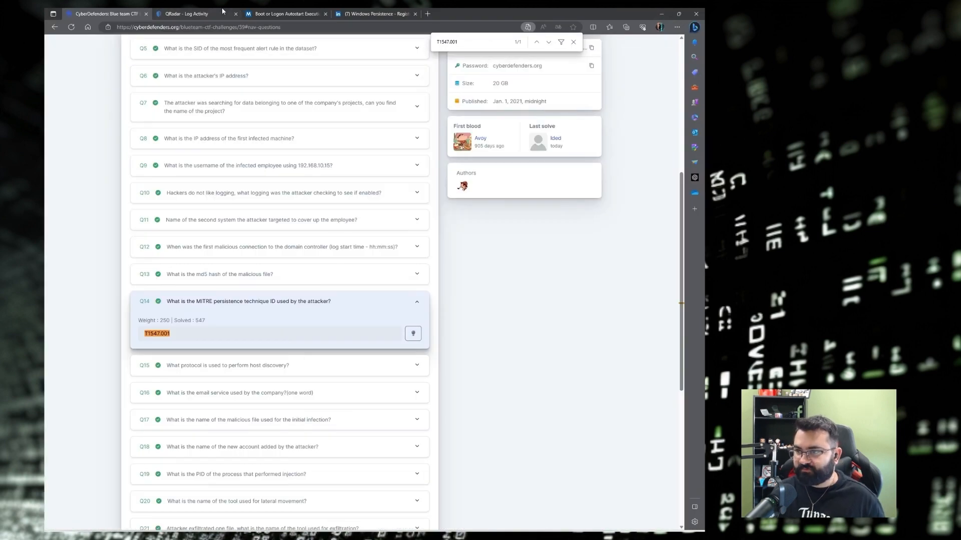
Close the Windows Persistence article and start a new event search beginning 7/25/2019.
left_click(414, 14)
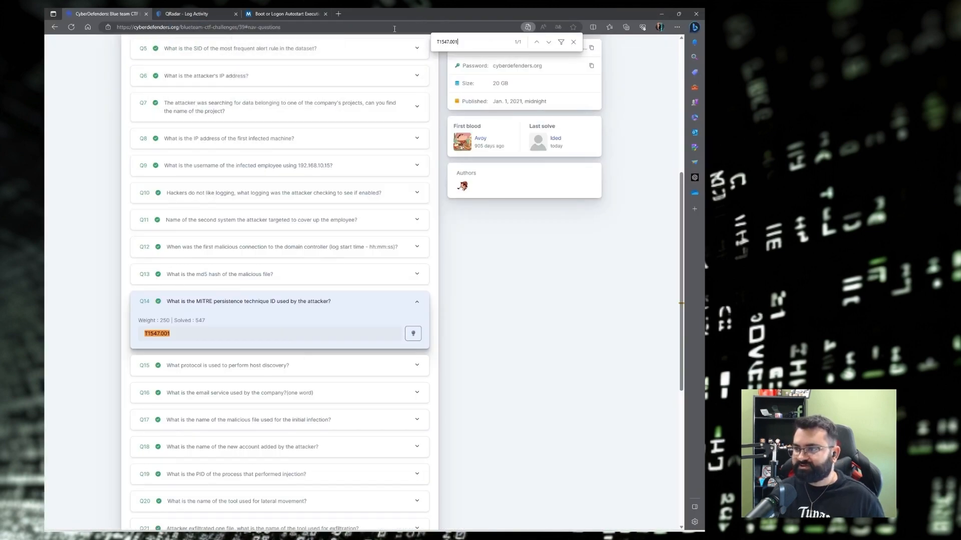
left_click(200, 12)
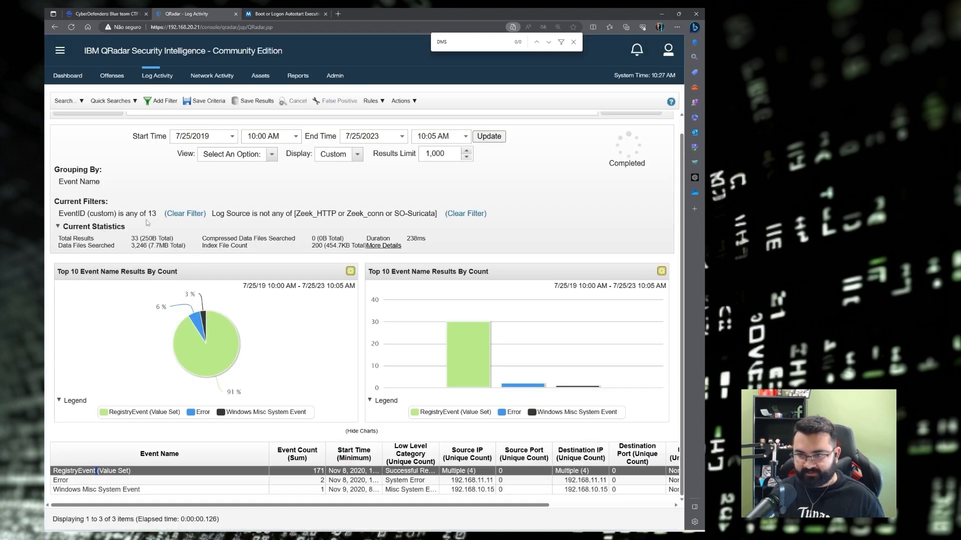
scroll(169, 218, "up", 1)
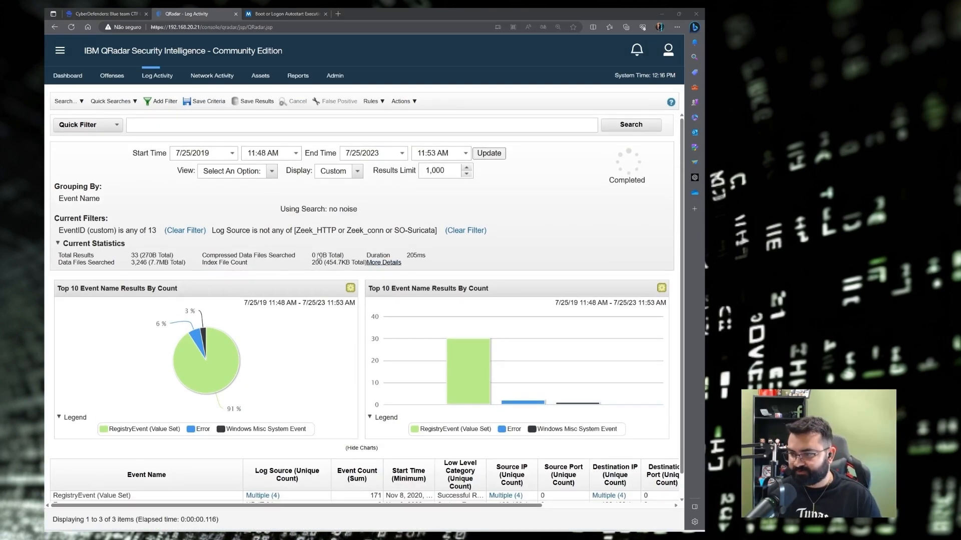
left_click(67, 101)
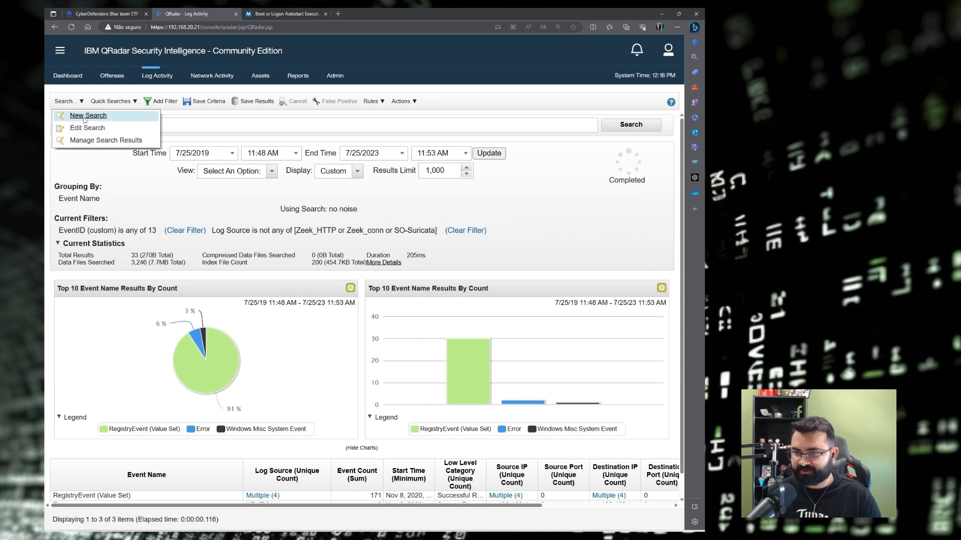
left_click(84, 116)
left_click(382, 399)
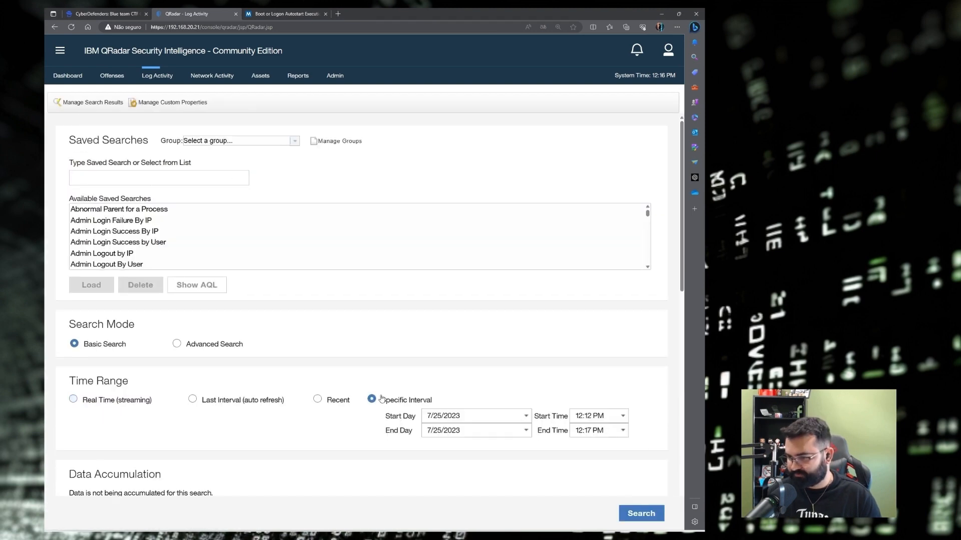
scroll(382, 399, "down", 4)
left_click_drag(451, 228, 484, 228)
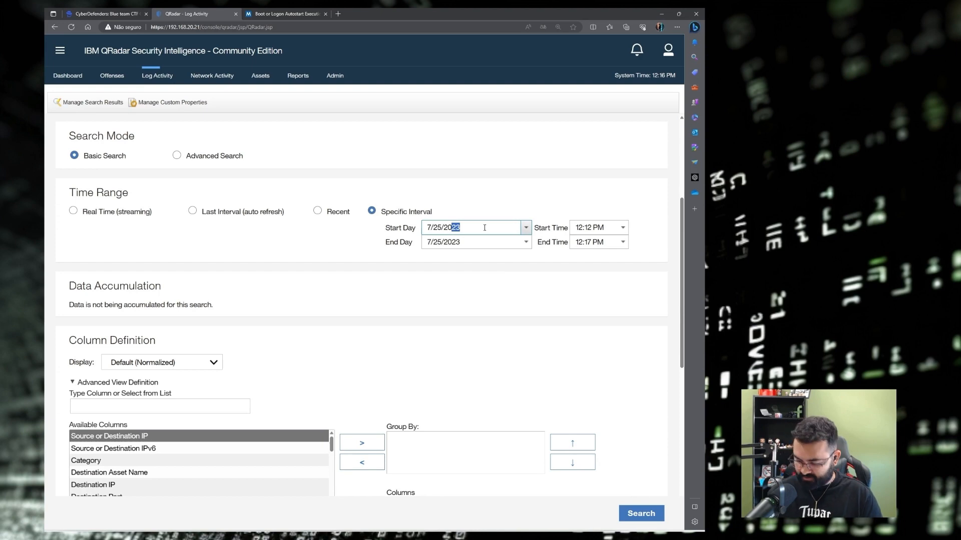
type("19")
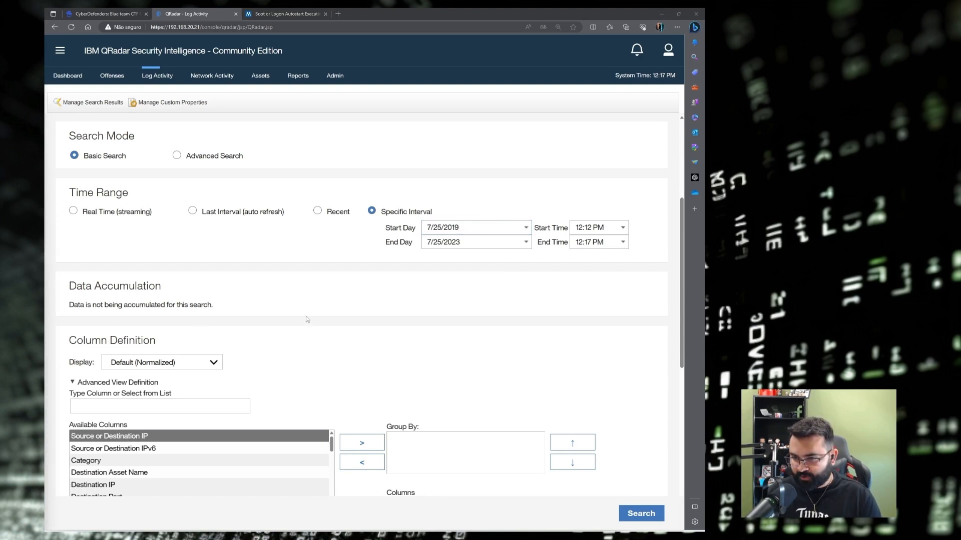
scroll(307, 320, "down", 3)
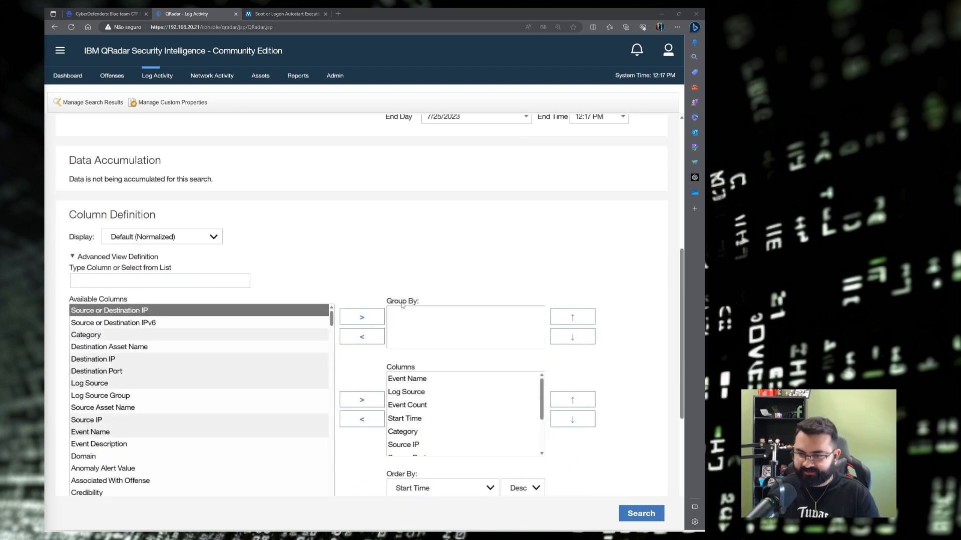
Add Source IP to the search's Group By list.
left_click(141, 282)
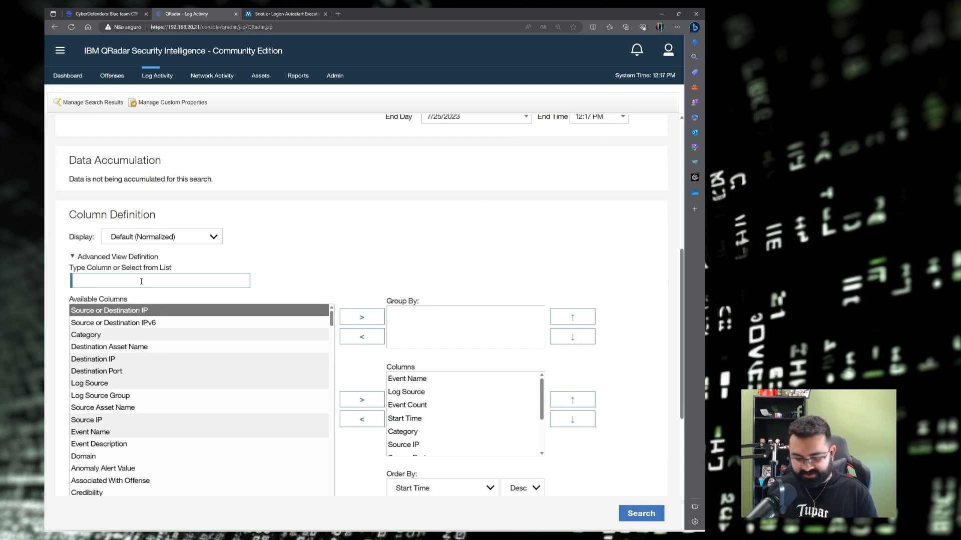
type("soura")
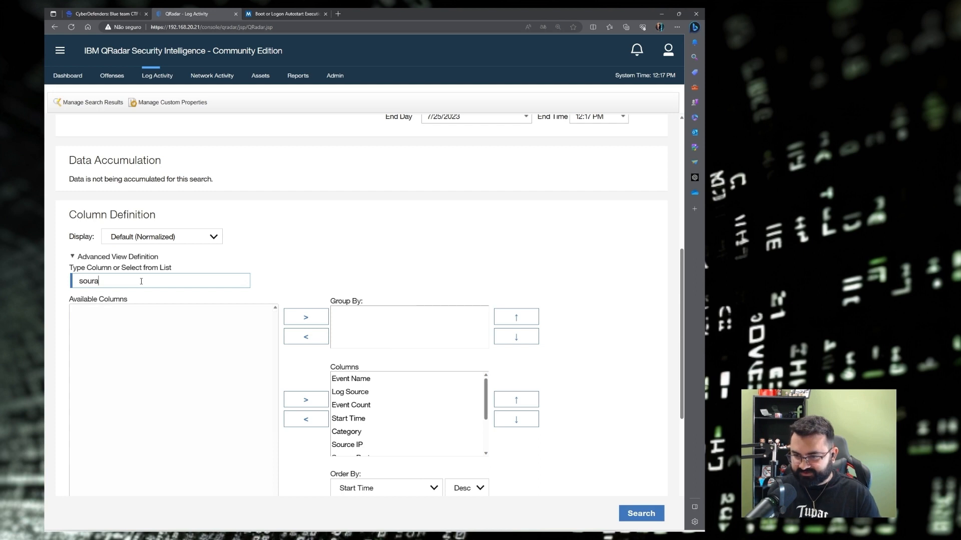
key("BackSpace")
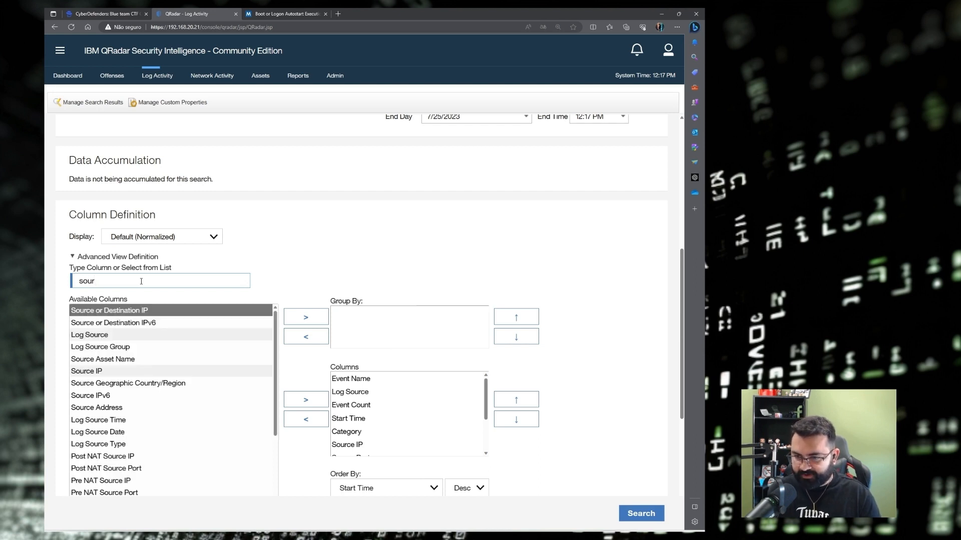
left_click(92, 371)
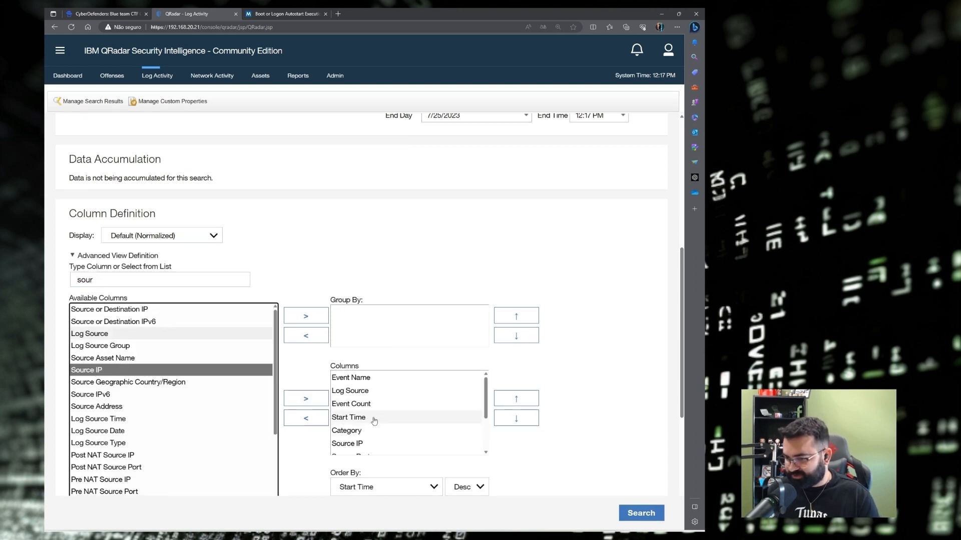
scroll(373, 389, "down", 1)
left_click(353, 430)
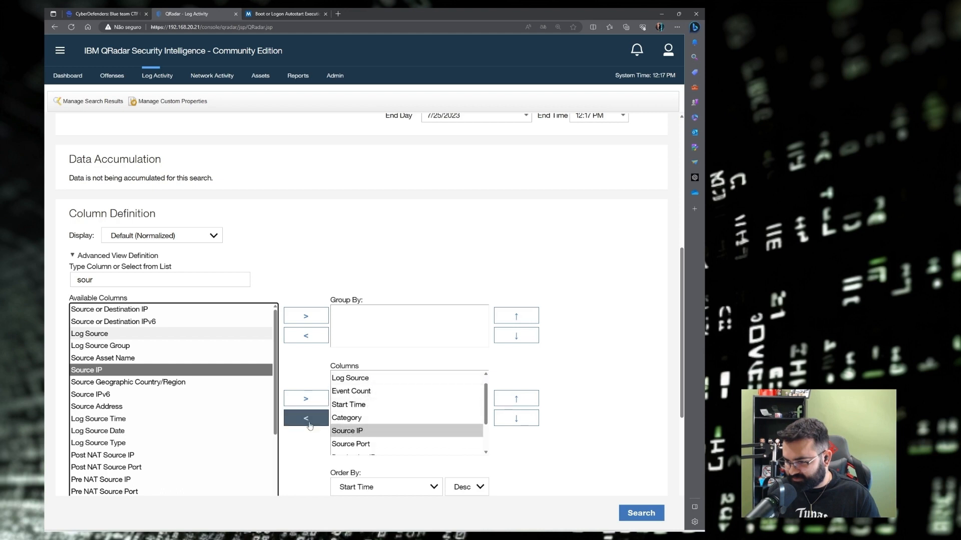
left_click(306, 420)
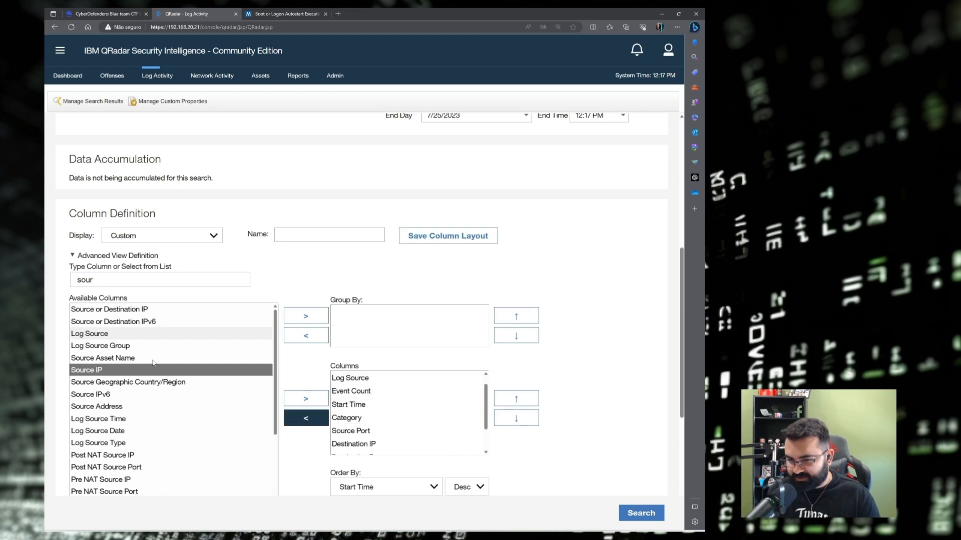
left_click(289, 320)
Add Protocol to Group By as well.
left_click_drag(120, 280, 52, 280)
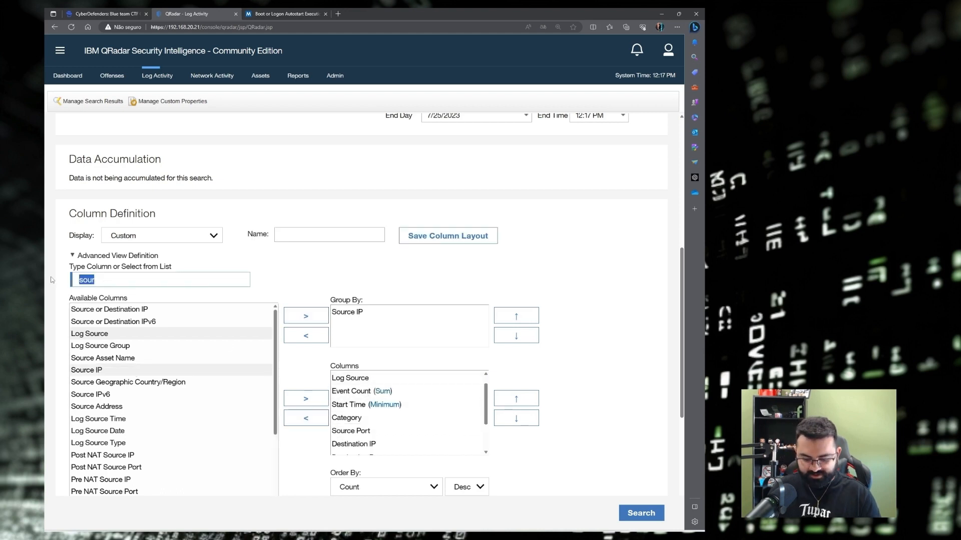
type("prot")
left_click(126, 309)
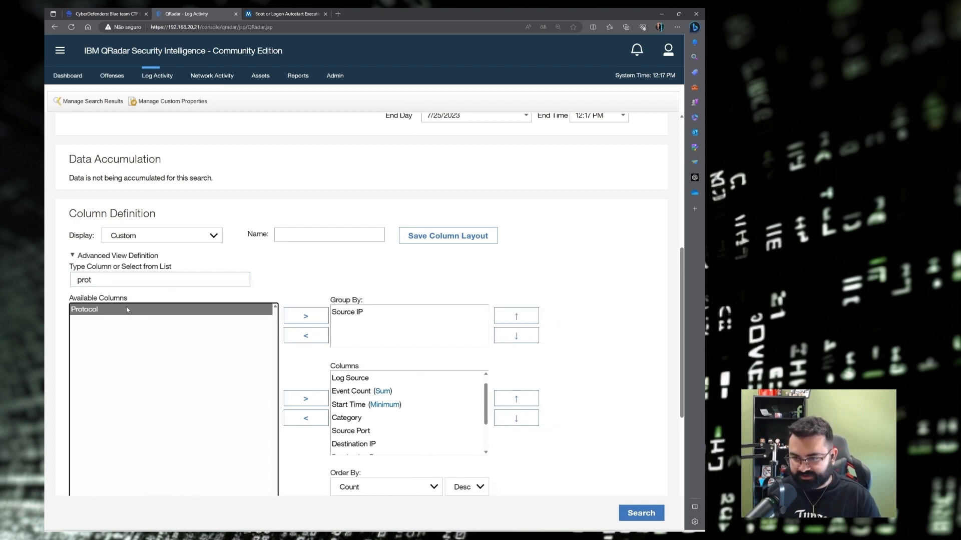
left_click(306, 315)
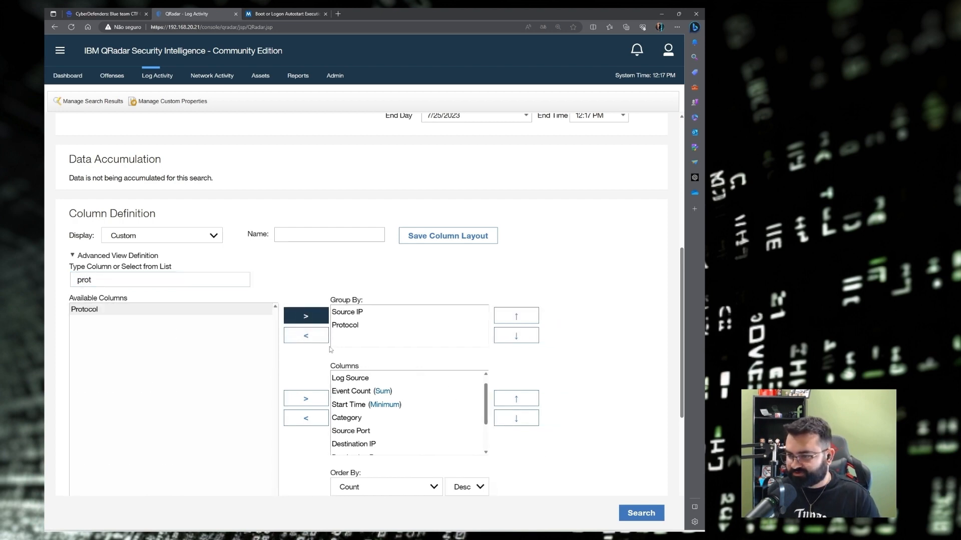
scroll(269, 255, "down", 5)
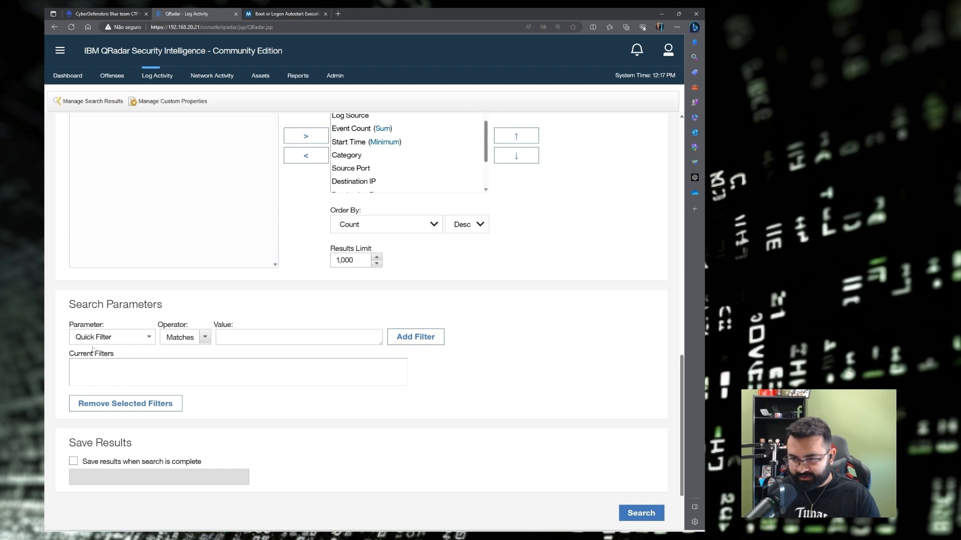
Add a Log Source [Indexed] filter for Zeek_conn to the search.
left_click(120, 337)
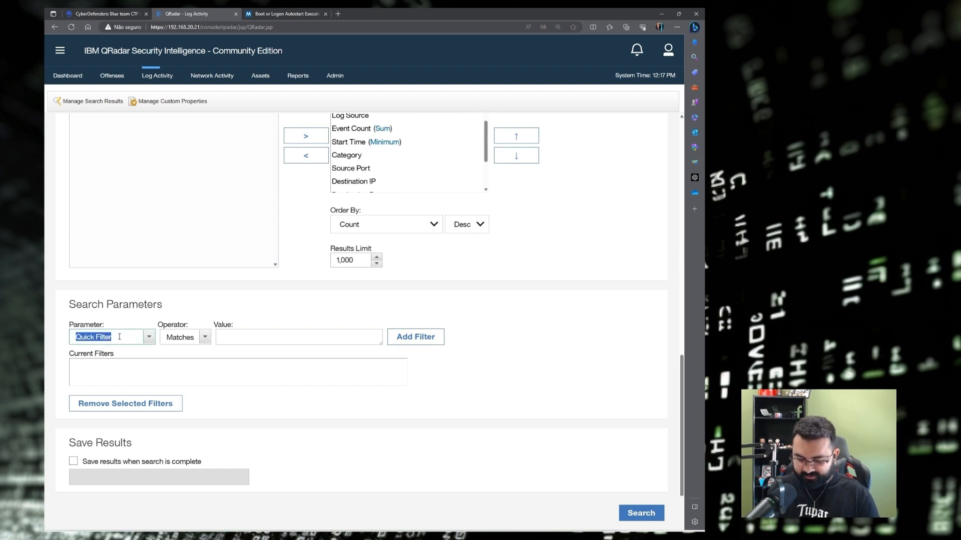
type("log sou")
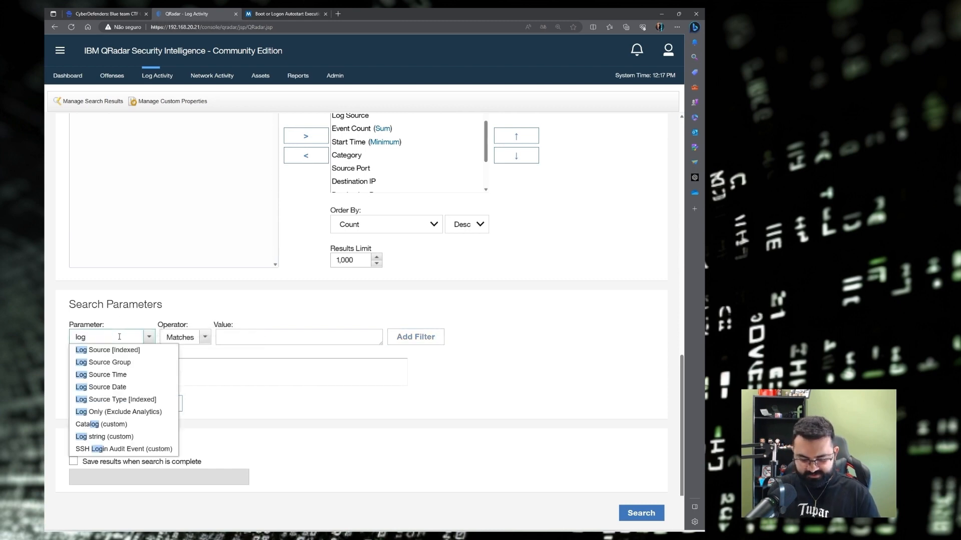
left_click(107, 350)
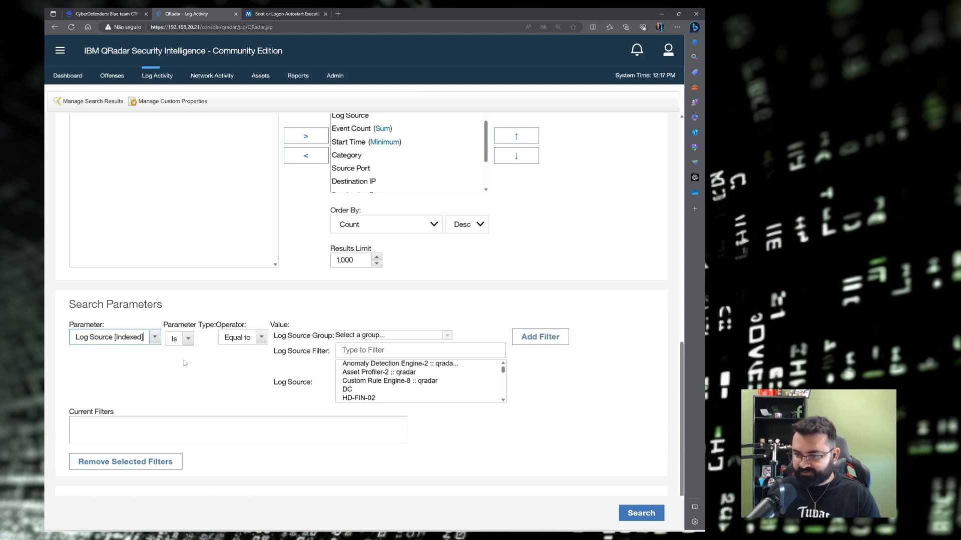
left_click(373, 349)
type("\\")
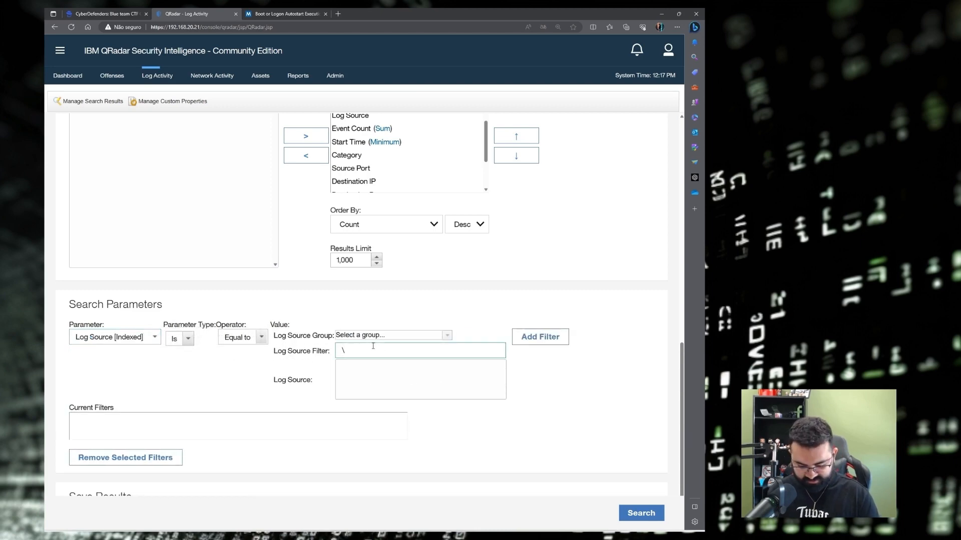
key("BackSpace")
type("zee")
left_click(359, 372)
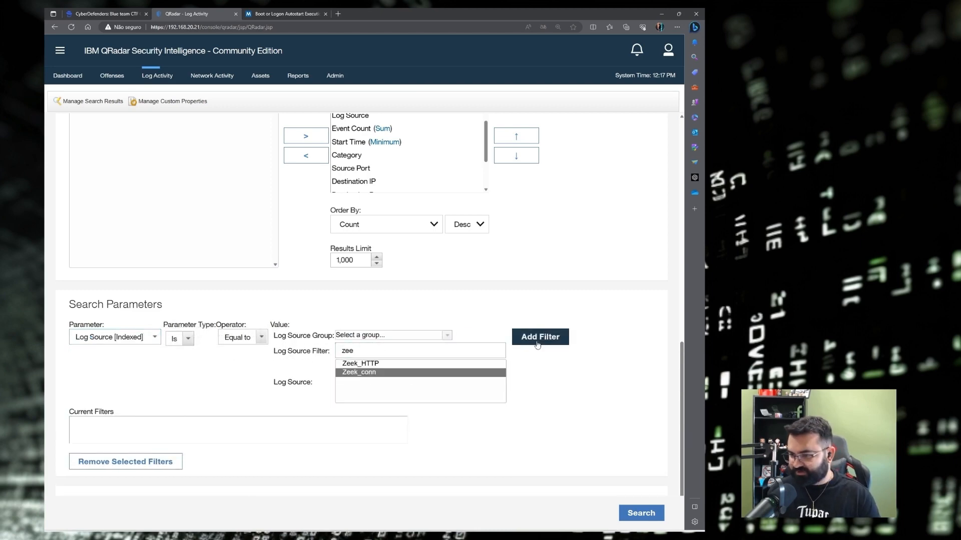
left_click(537, 344)
left_click(129, 422)
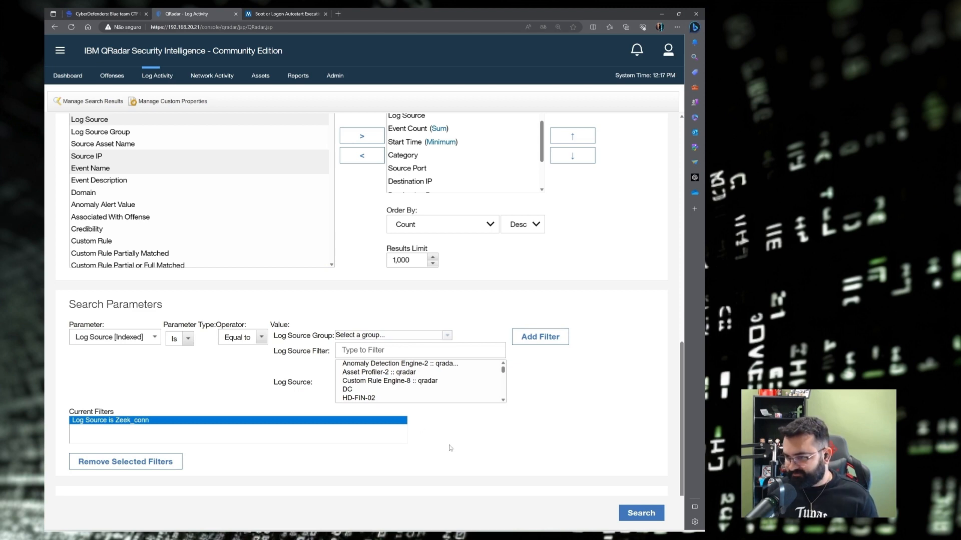
Move Destination IP to the top of the result columns and run the search.
scroll(473, 447, "up", 1)
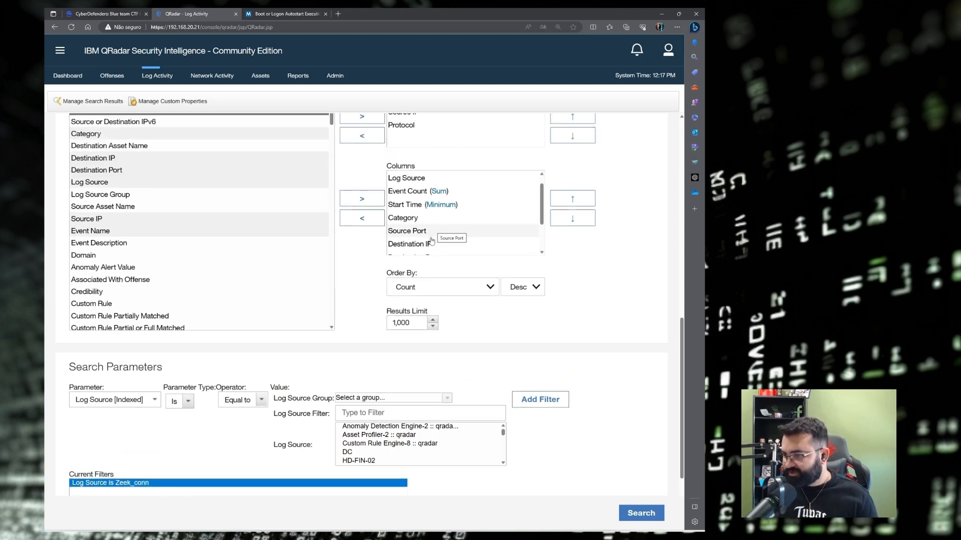
left_click(407, 245)
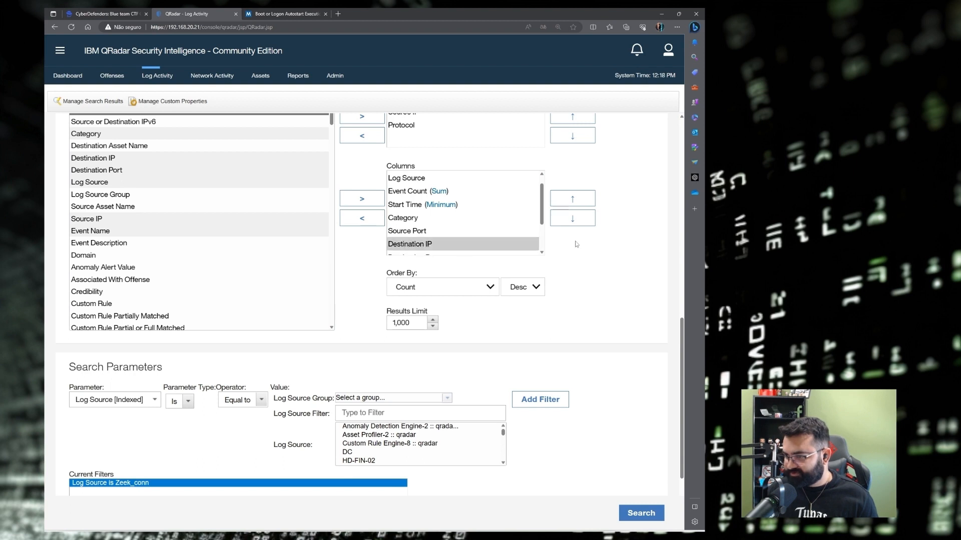
left_click(583, 202)
left_click(583, 203)
left_click(582, 202)
left_click(583, 202)
left_click(583, 202)
left_click(583, 202)
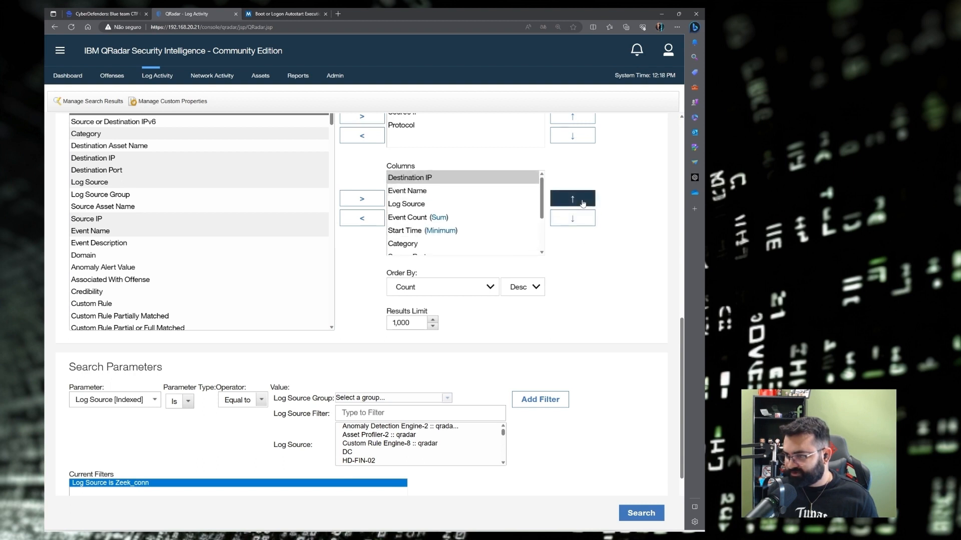
left_click(642, 515)
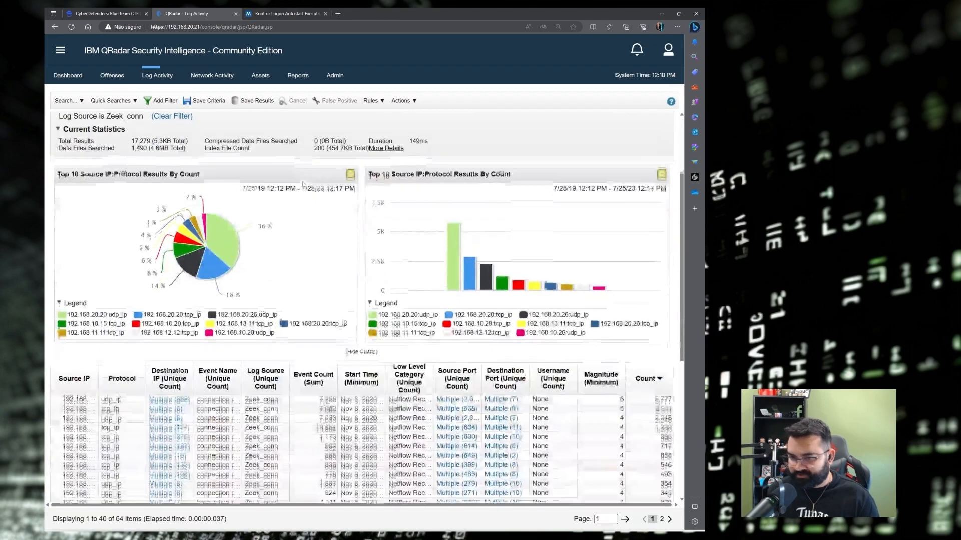
Widen the Source IP column and review the 192.168.20.20, 192.168.10.15 and 192.168.13.11 rows.
scroll(112, 208, "down", 5)
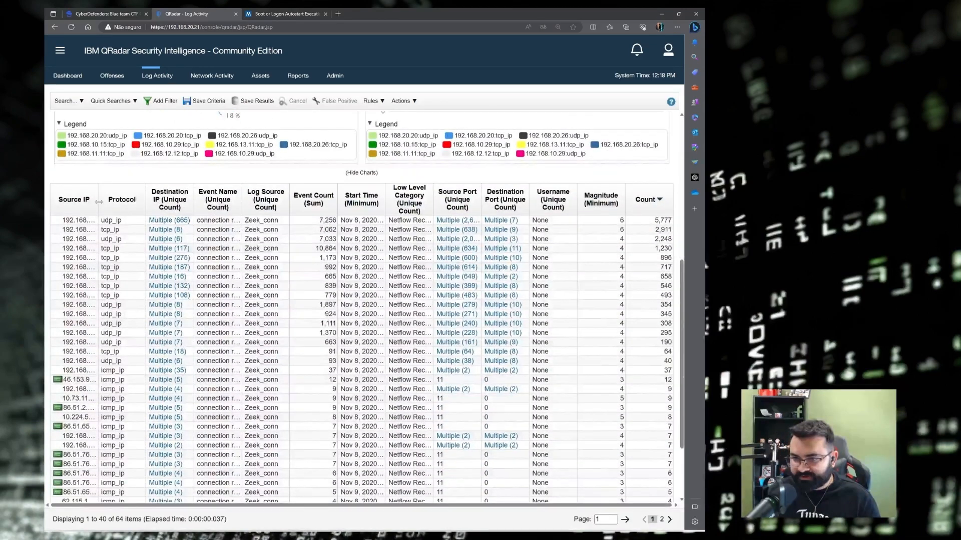
left_click_drag(98, 202, 164, 201)
left_click(97, 222)
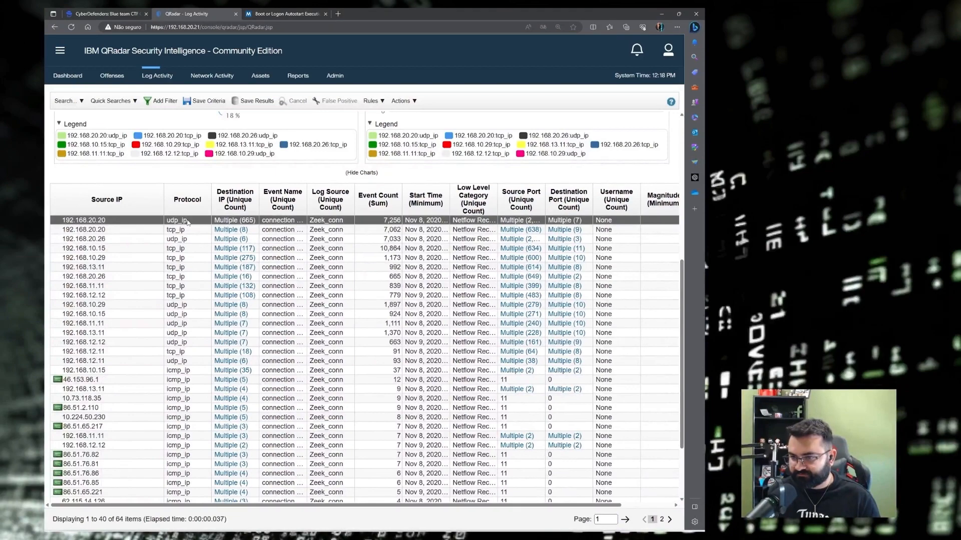
left_click(185, 230)
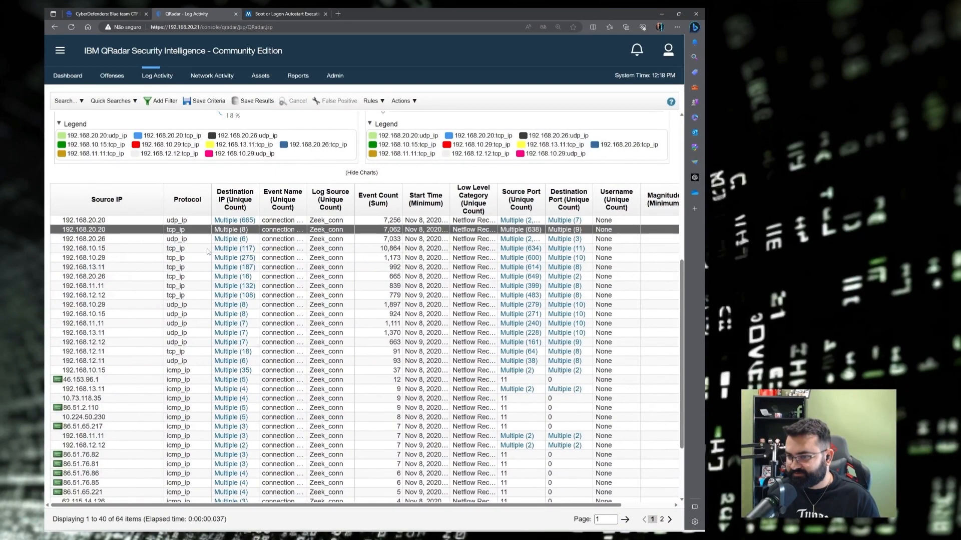
scroll(209, 241, "down", 2)
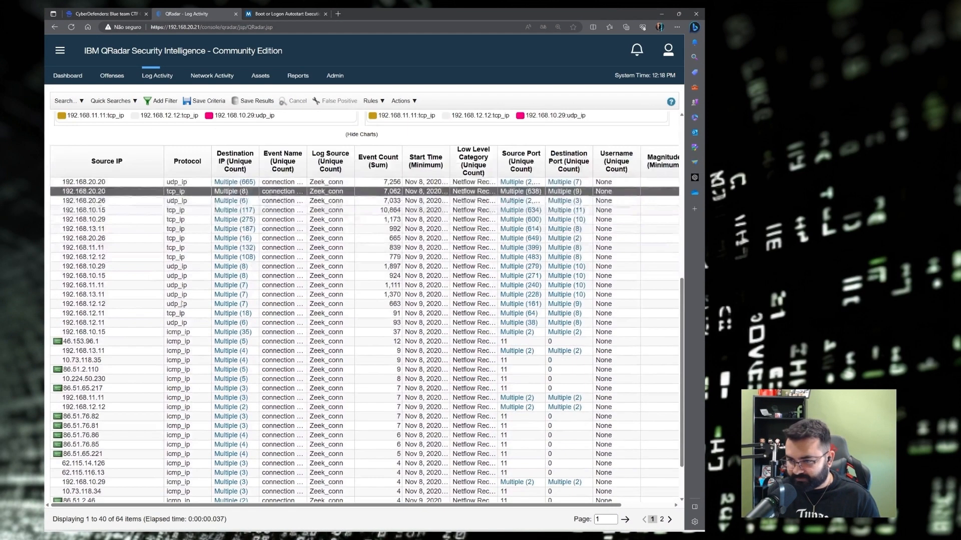
left_click(180, 334)
scroll(180, 334, "down", 3)
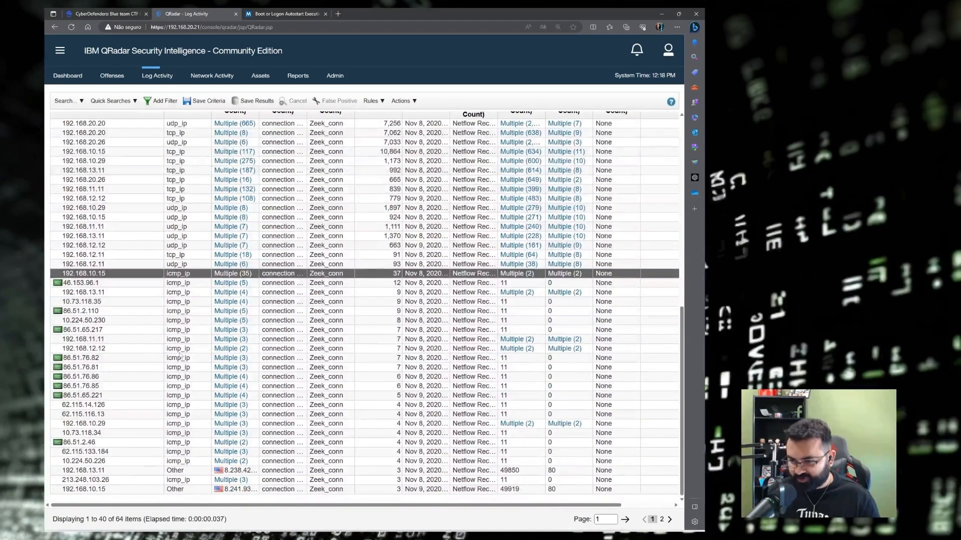
left_click(176, 472)
left_click(177, 493)
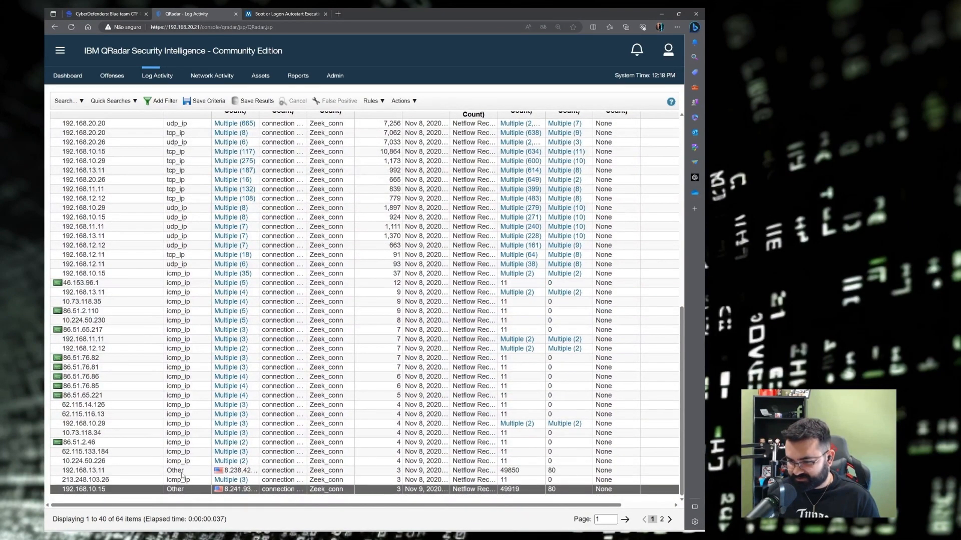
left_click(183, 476)
scroll(218, 286, "up", 5)
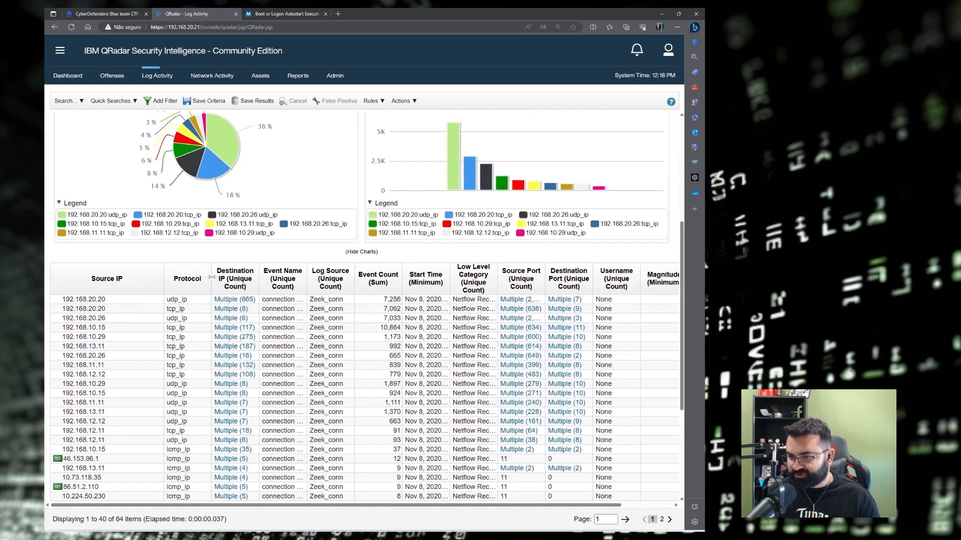
Widen the Protocol and Source IP columns, then drill into 192.168.20.20 udp_ip destinations.
left_click_drag(212, 278, 227, 278)
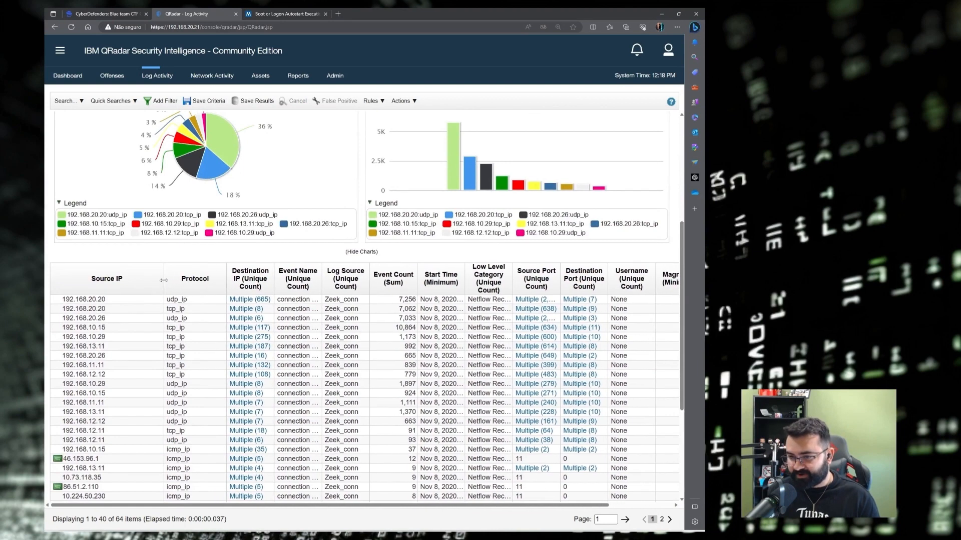
left_click_drag(163, 281, 185, 280)
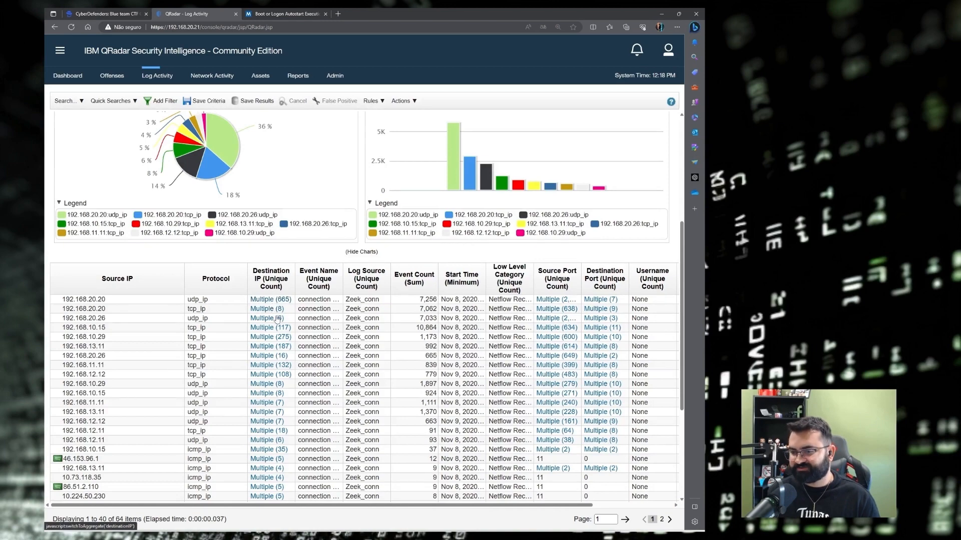
scroll(219, 330, "down", 2)
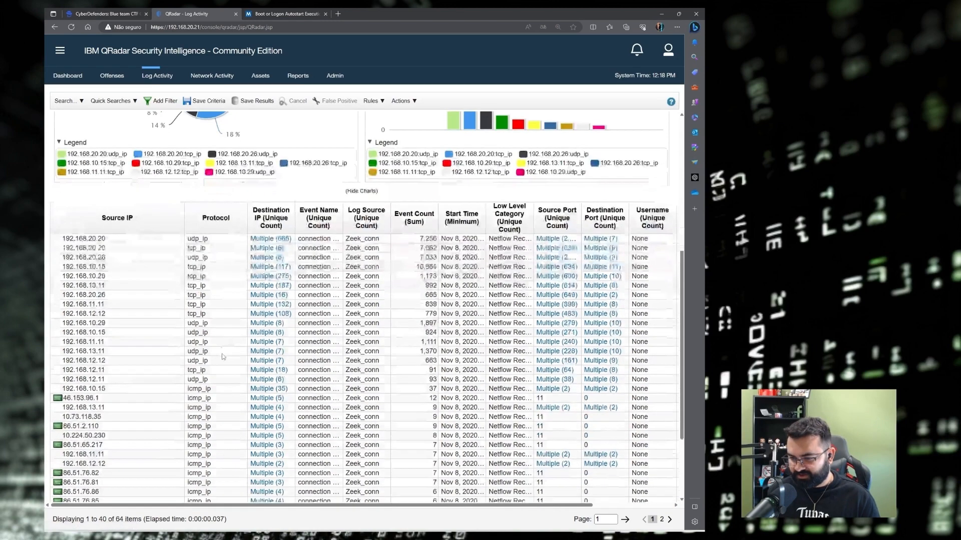
left_click(216, 285)
scroll(216, 316, "up", 1)
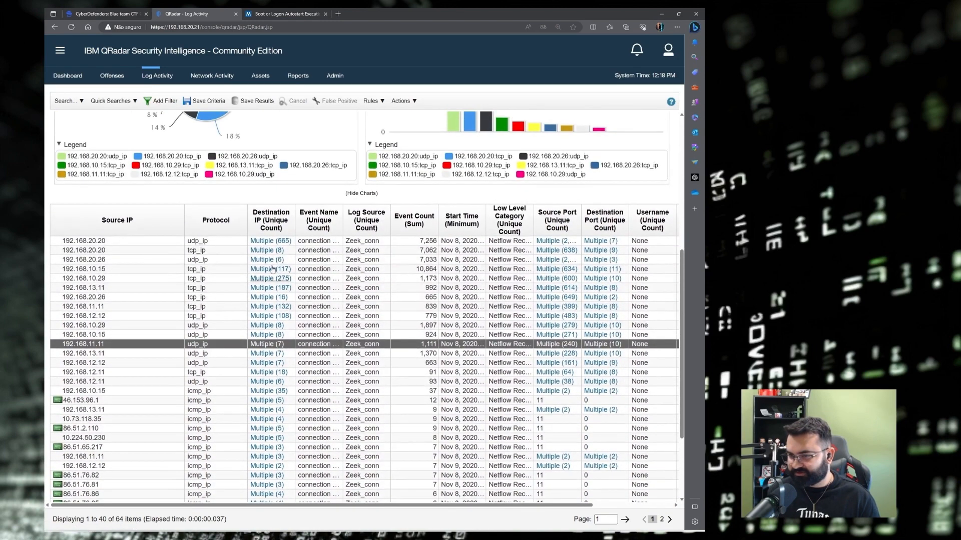
left_click(215, 242)
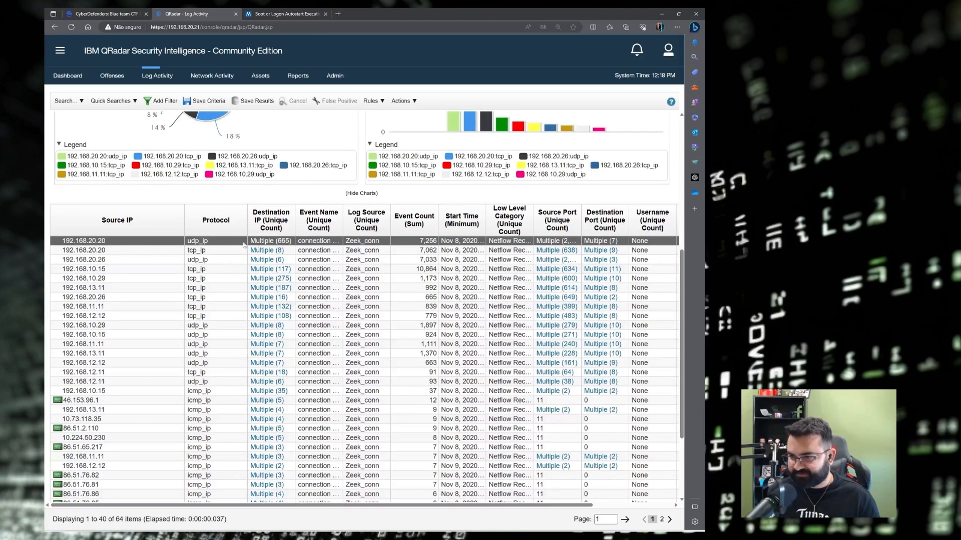
left_click(271, 241)
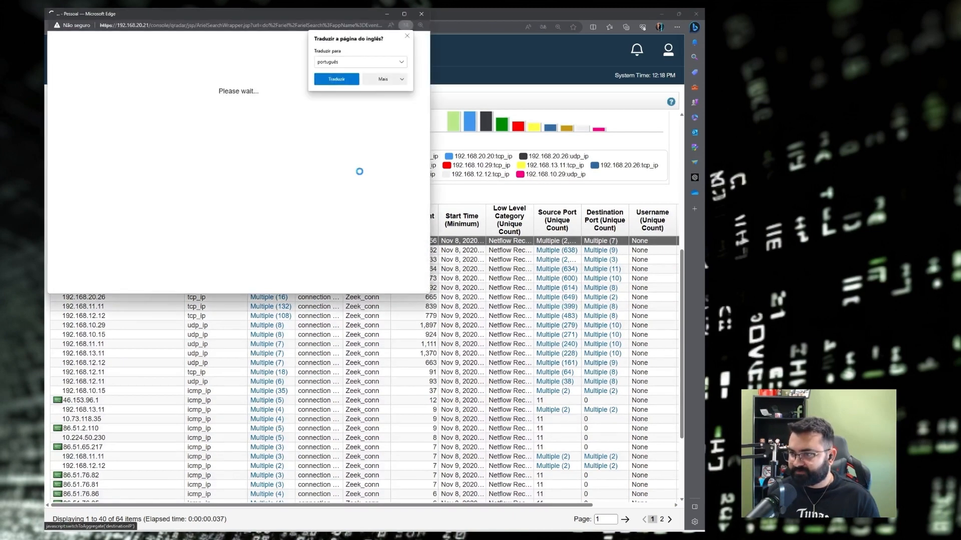
Dismiss the translation offer, maximize the List of Events, and sort by Destination IP.
left_click(406, 36)
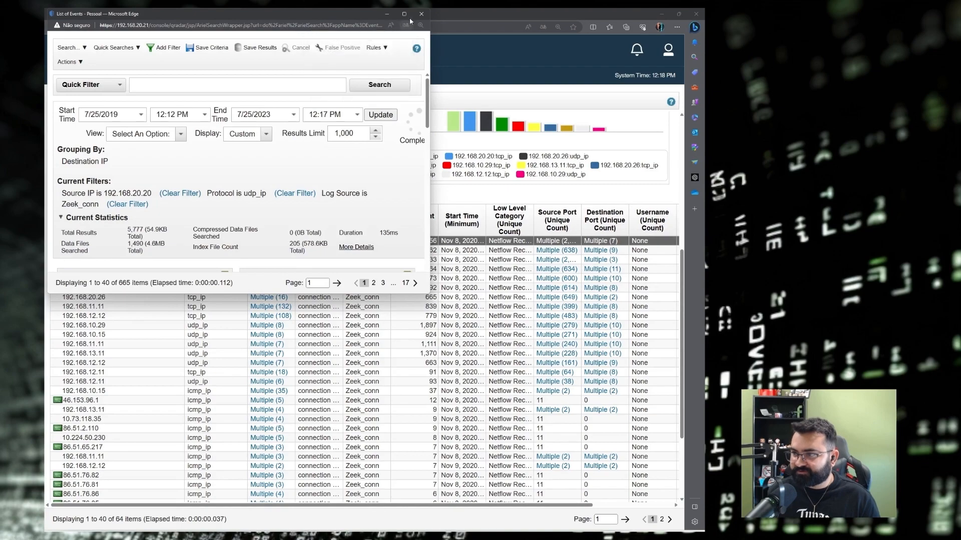
left_click(404, 13)
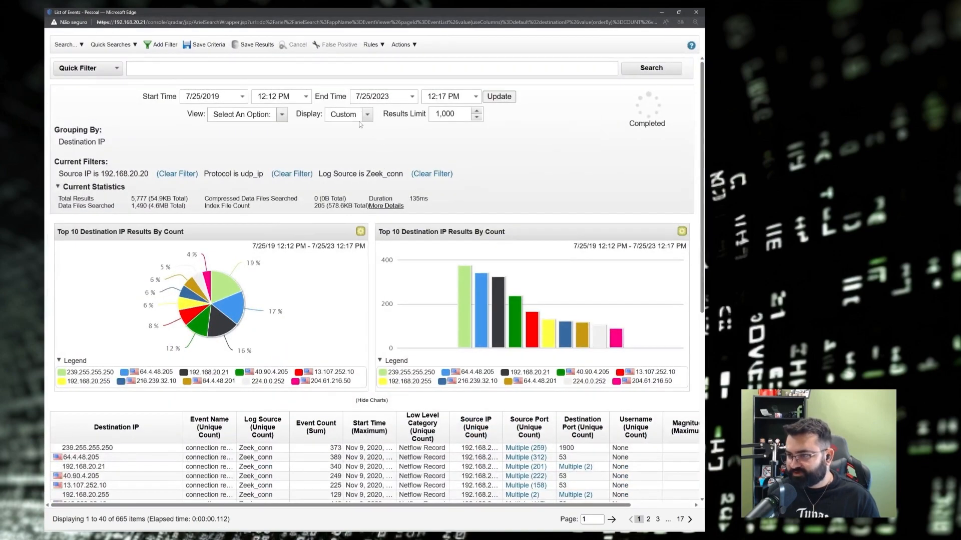
scroll(150, 226, "down", 6)
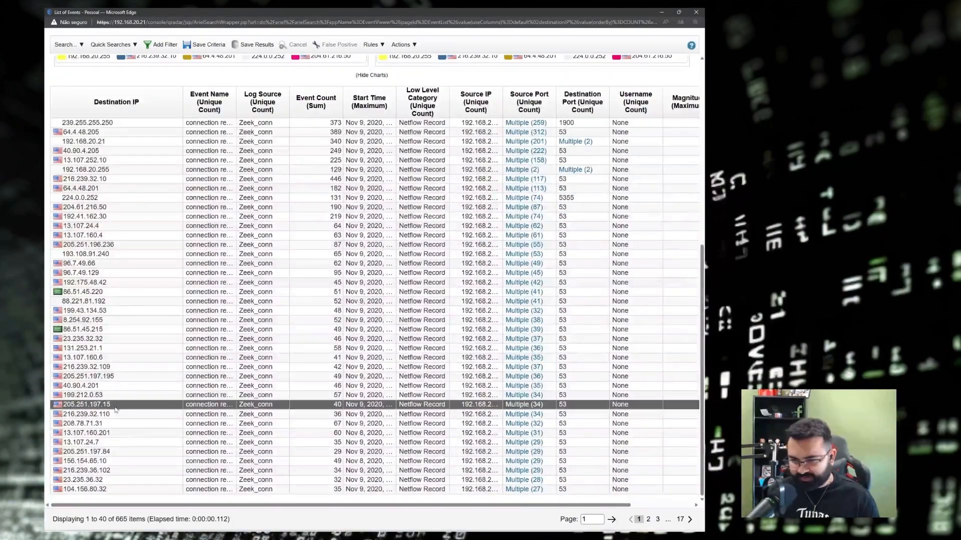
left_click(103, 105)
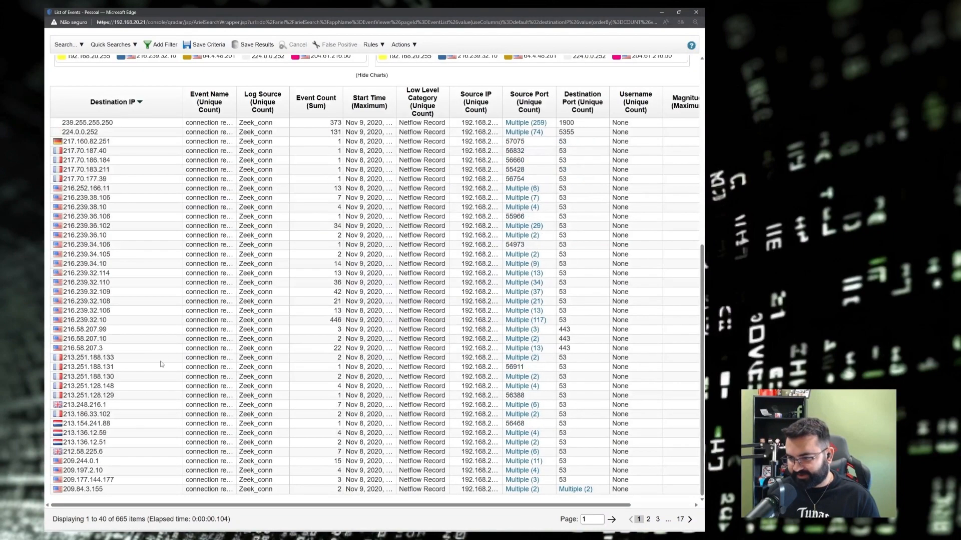
Review the 216.x, 217.160.82.251 and 224.0.0.252 destinations, then close the list.
left_click(176, 314)
left_click(147, 263)
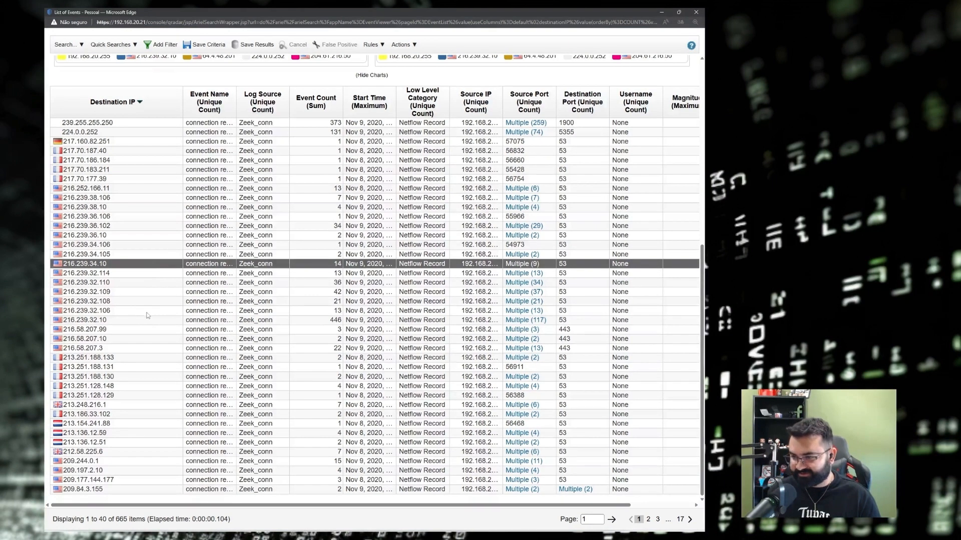
left_click(104, 340)
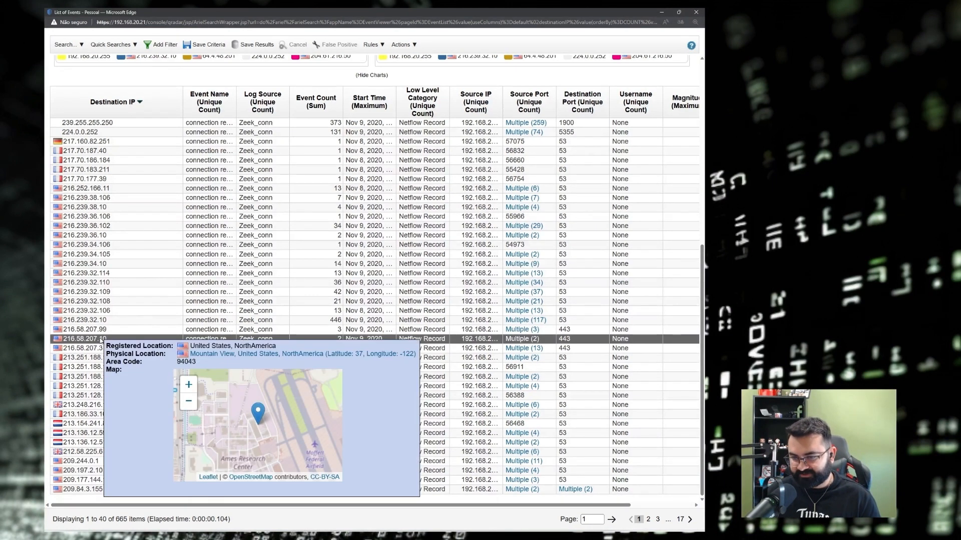
left_click(95, 293)
mouse_move(95, 294)
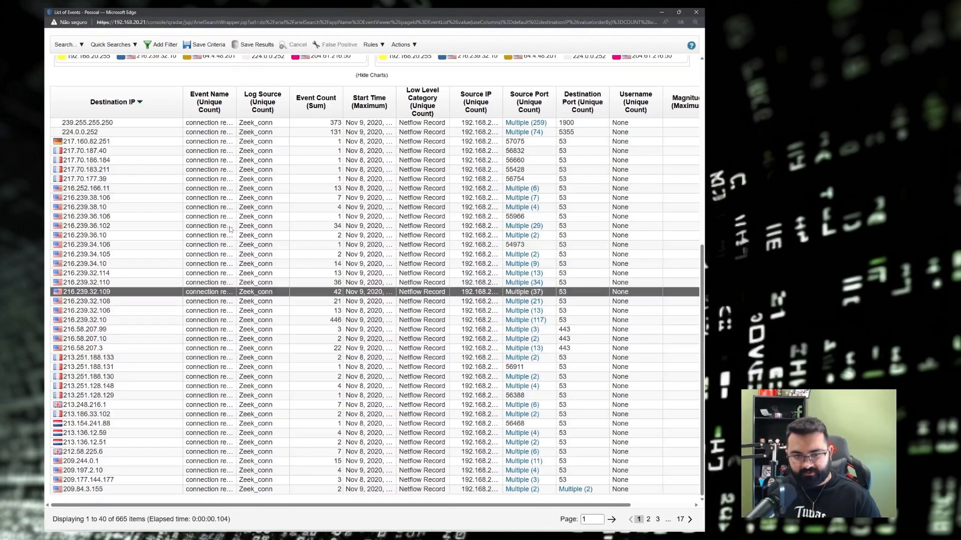
scroll(150, 250, "up", 3)
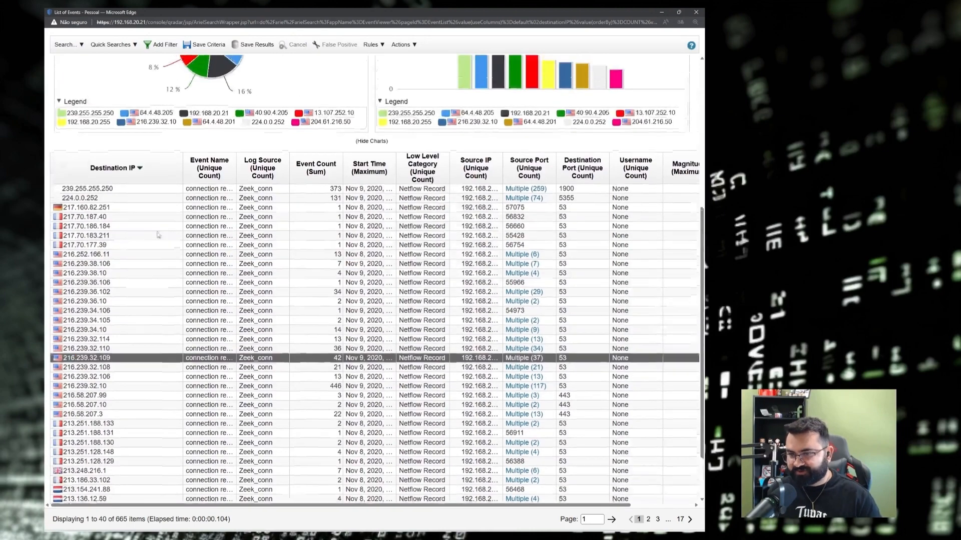
left_click(109, 276)
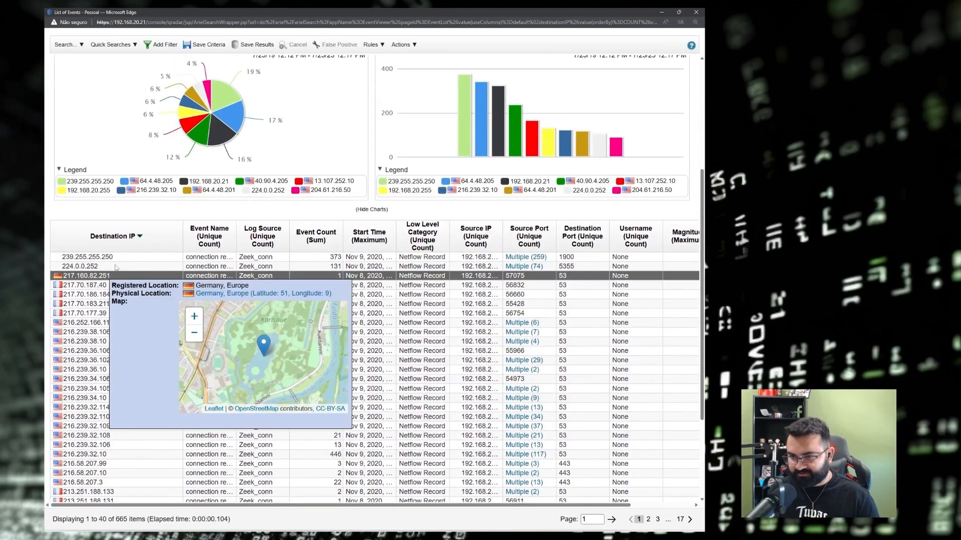
left_click(116, 266)
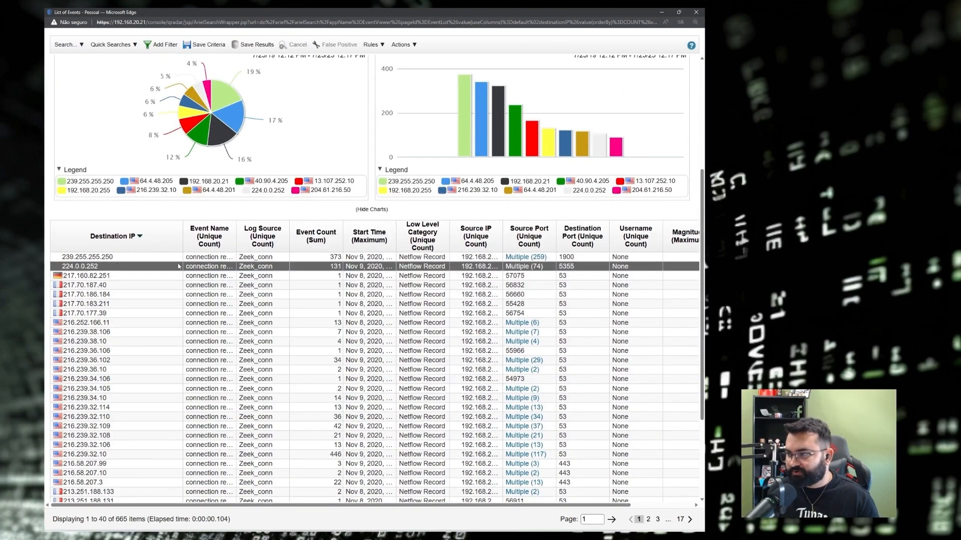
scroll(495, 237, "up", 3)
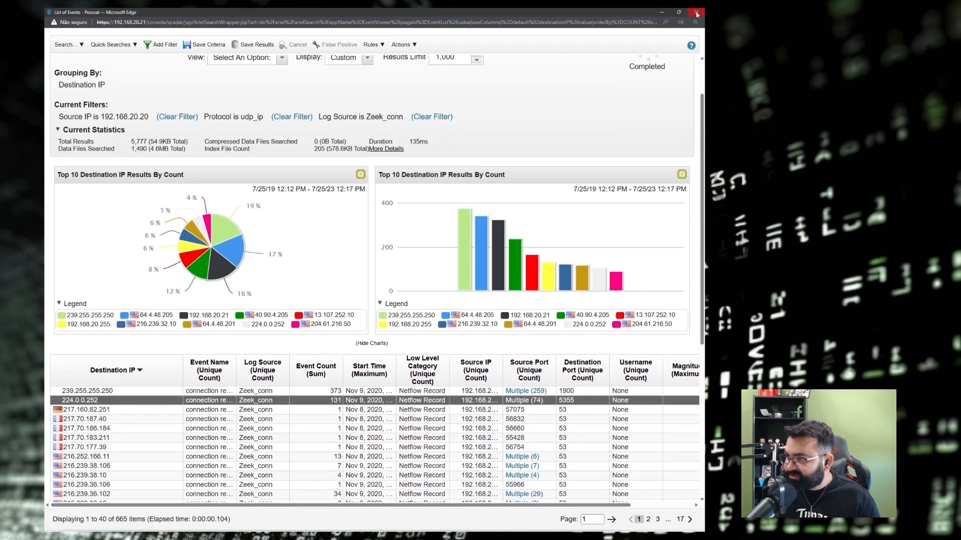
left_click(696, 14)
Widen Event Name, review the 117 tcp_ip destinations of 192.168.10.15 sorted by Destination IP, then close.
left_click(280, 253)
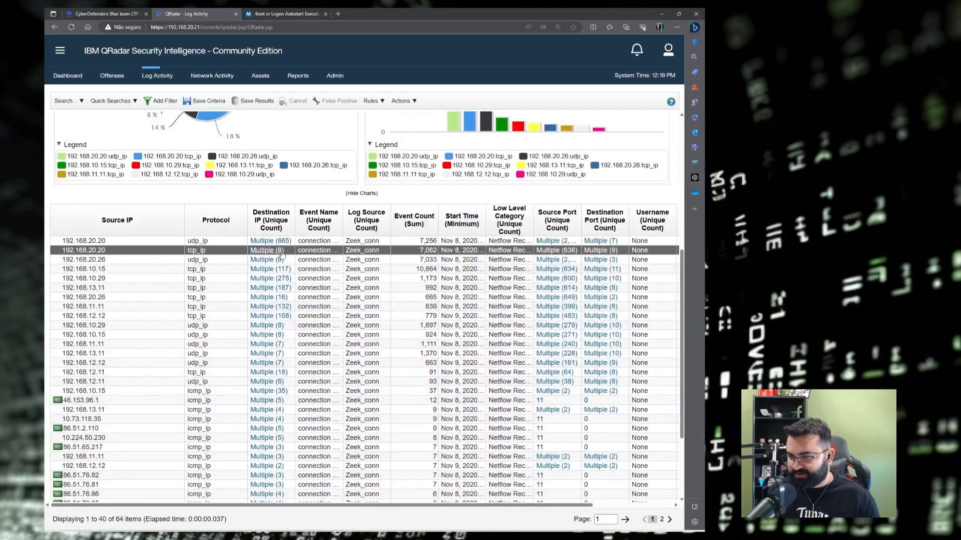
left_click_drag(342, 229, 367, 229)
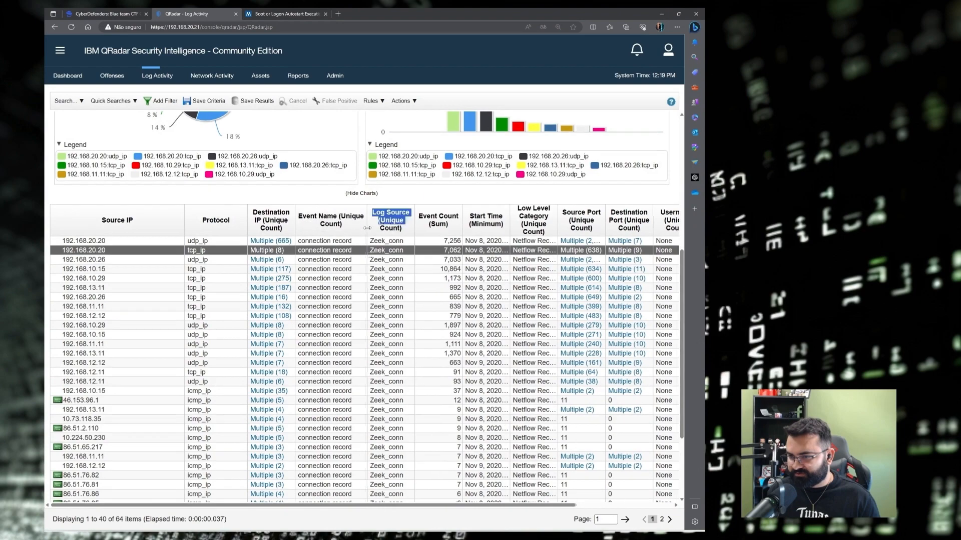
left_click(193, 271)
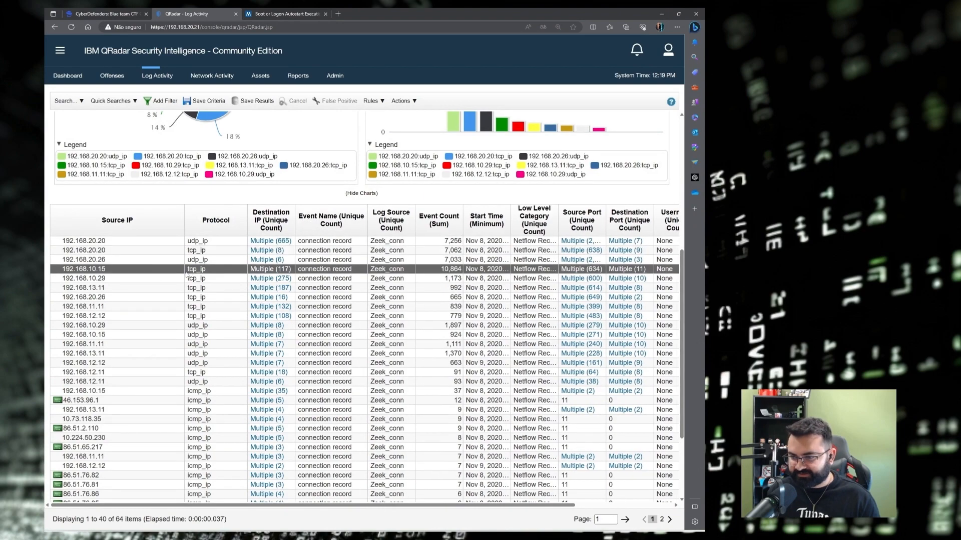
scroll(186, 274, "down", 2)
left_click(274, 214)
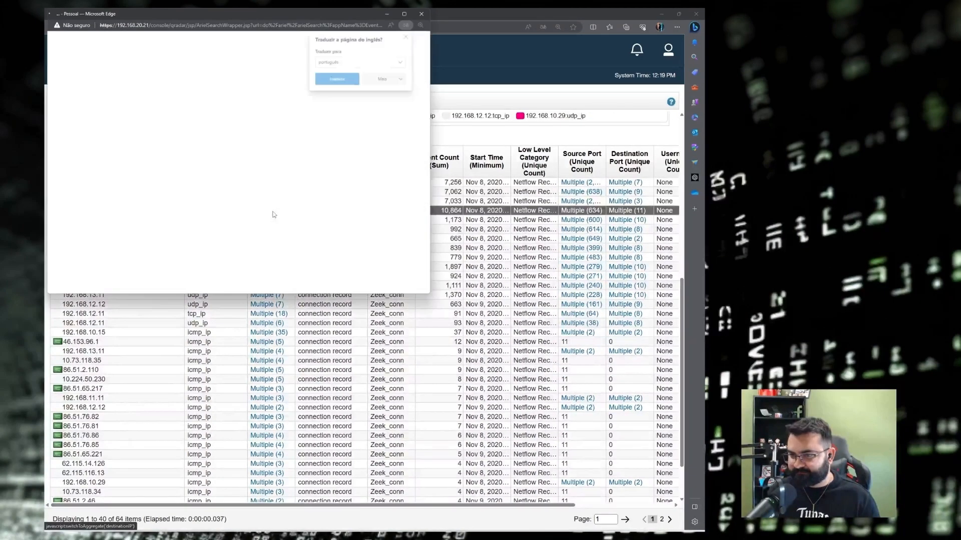
left_click(122, 238)
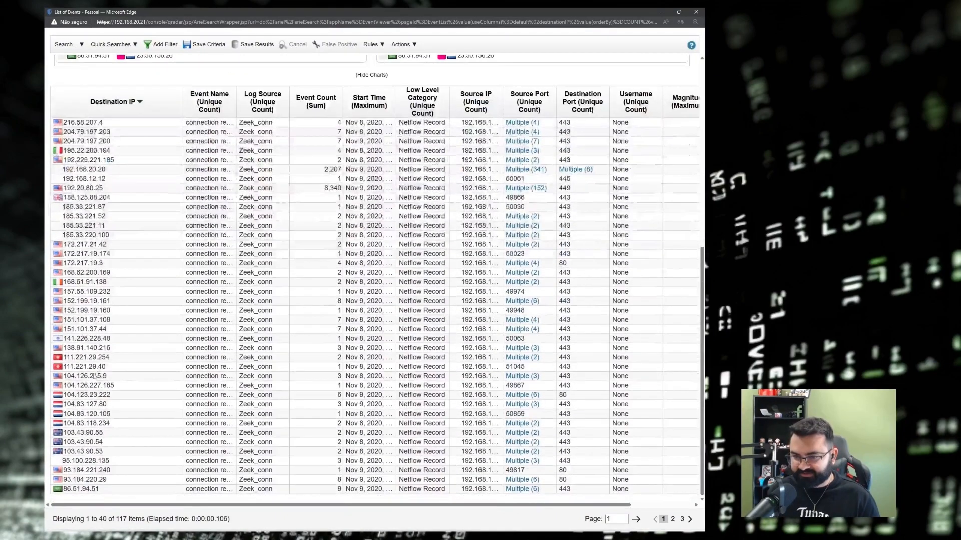
scroll(123, 320, "up", 3)
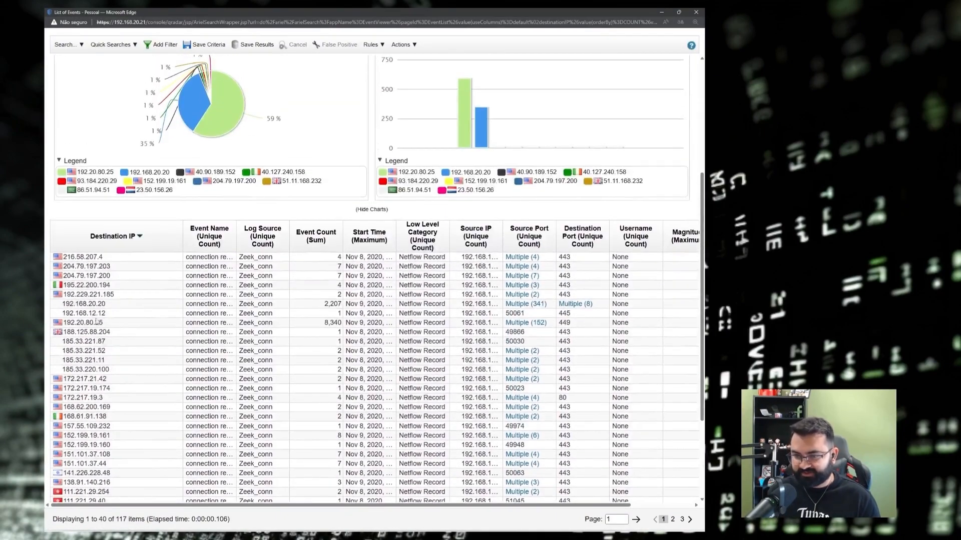
left_click(74, 307)
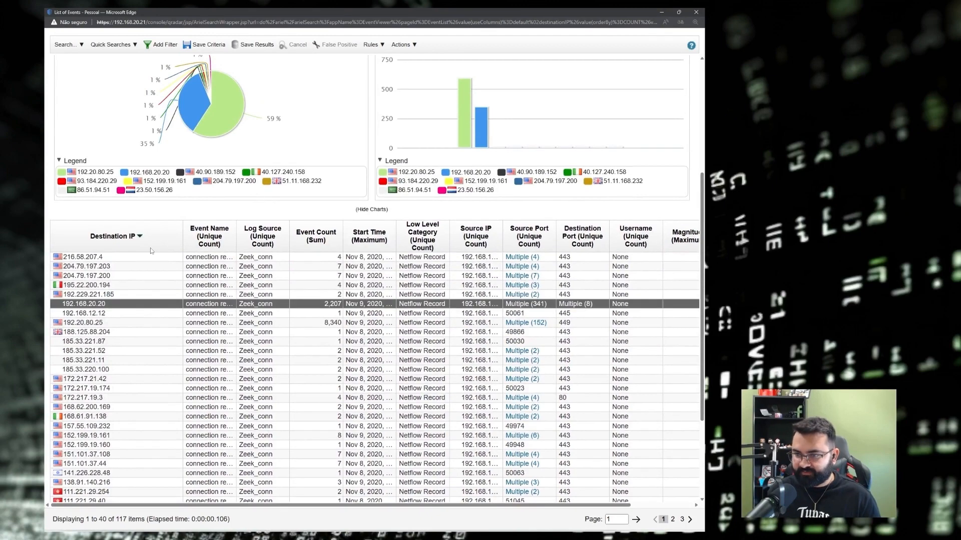
left_click(695, 14)
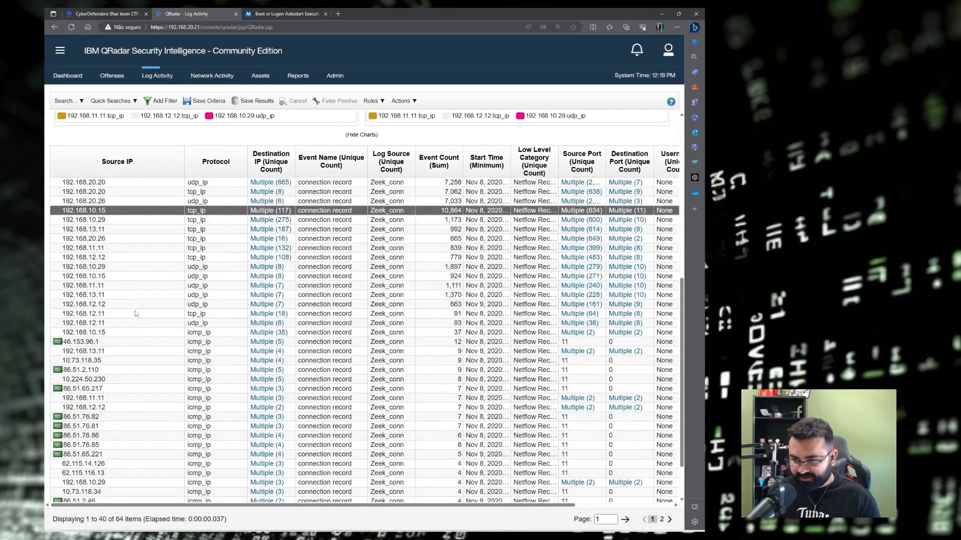
Open the Multiple (35) Destination IP list on the 192.168.10.15 icmp_ip row.
scroll(135, 313, "down", 1)
left_click(117, 276)
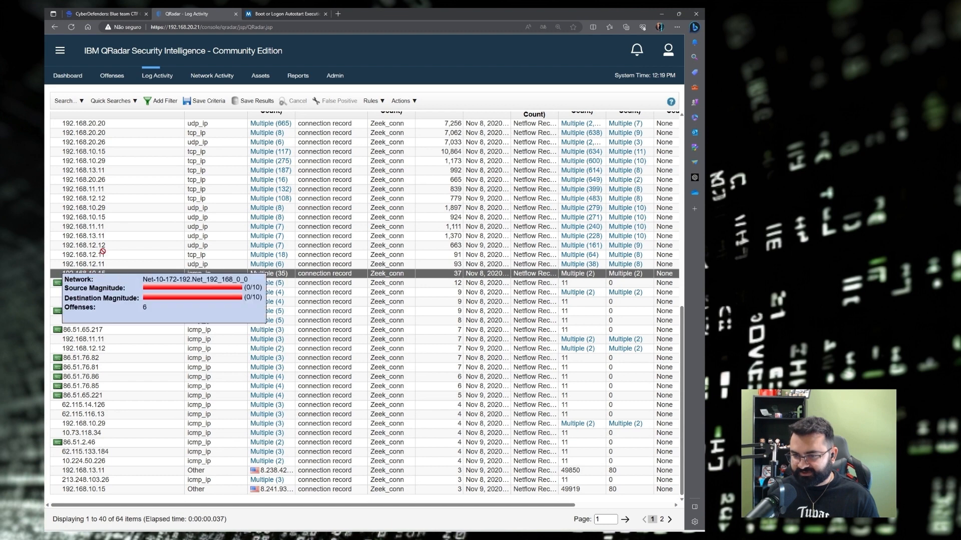
left_click_drag(96, 256, 95, 262)
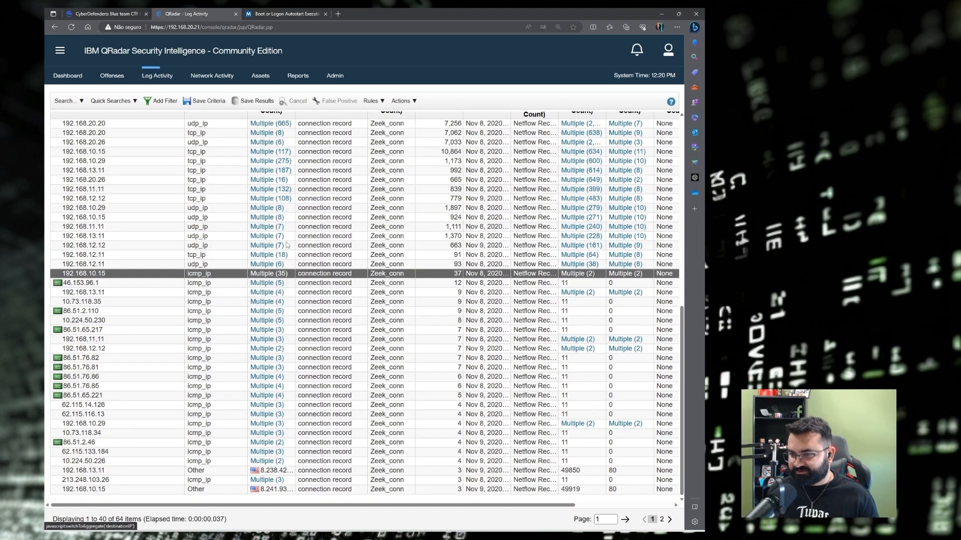
left_click(269, 274)
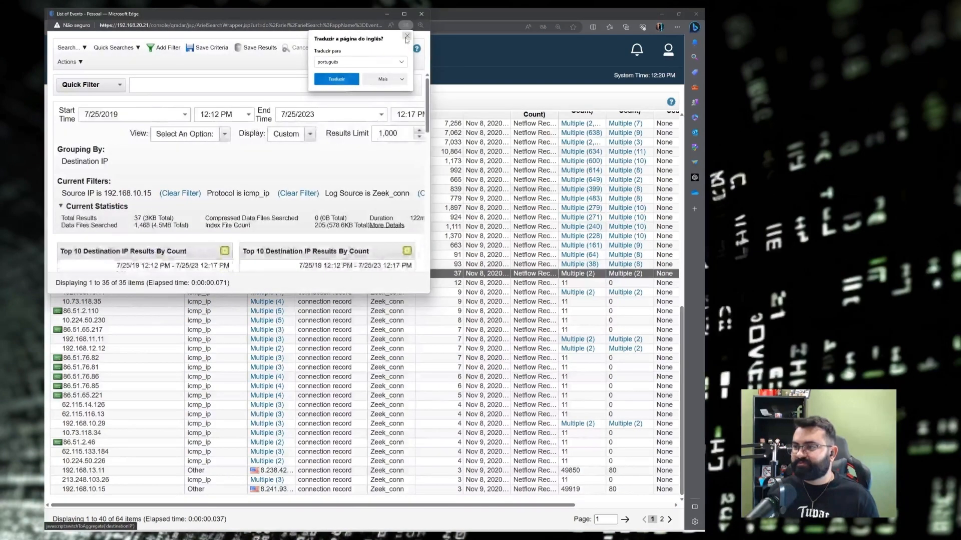
Sort the icmp_ip destinations by Destination IP, widen Start Time, confirm the 192.168.20.x sweep, and close.
left_click(407, 37)
left_click(408, 14)
scroll(199, 342, "down", 5)
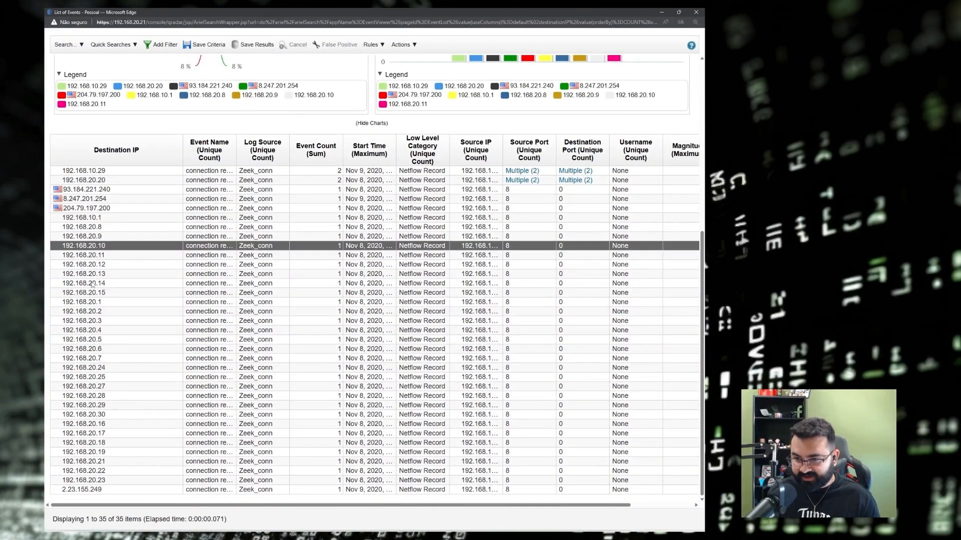
left_click(123, 155)
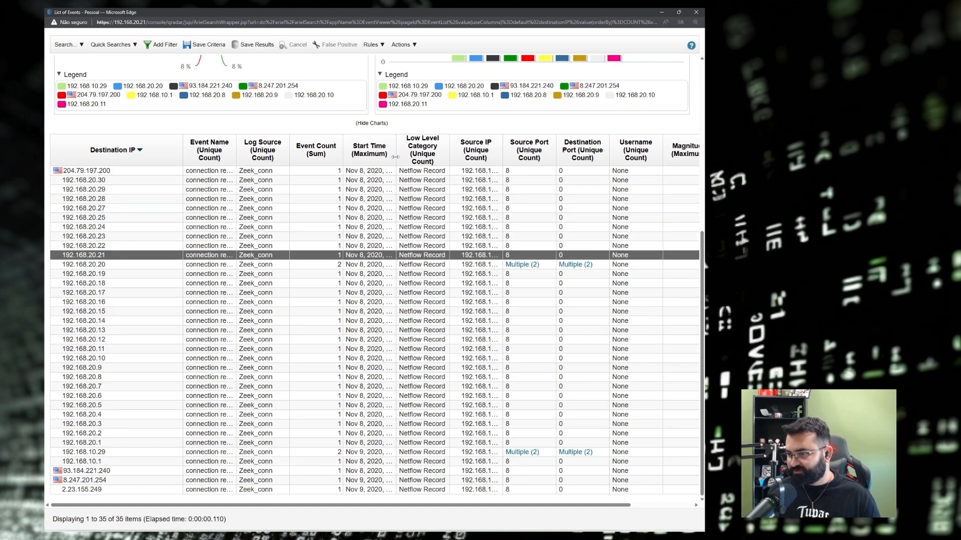
left_click_drag(395, 150, 479, 153)
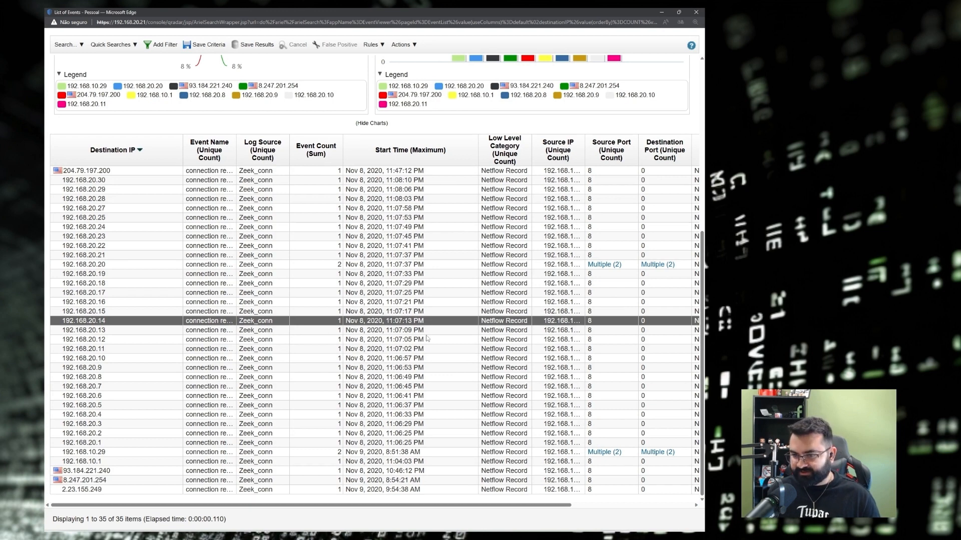
scroll(405, 279, "up", 3)
scroll(101, 337, "down", 3)
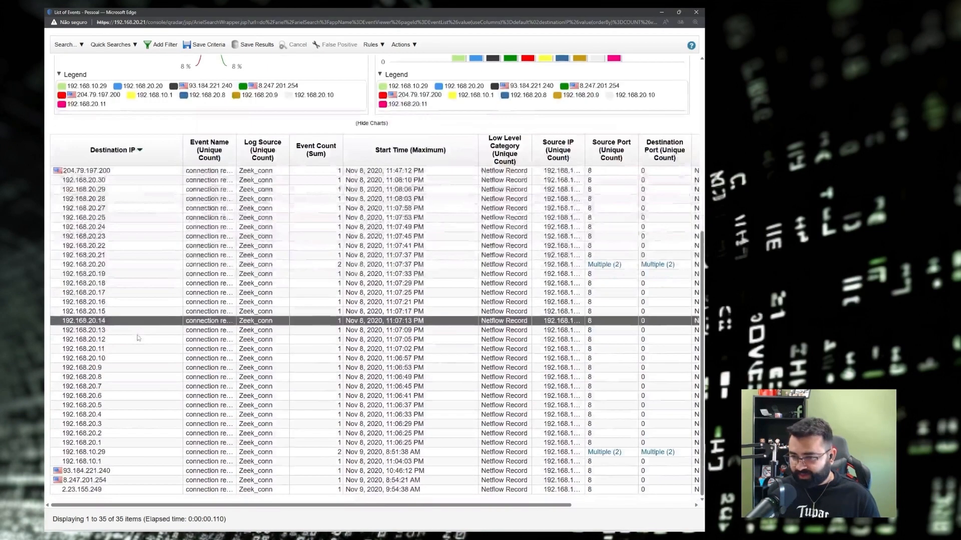
left_click(100, 333)
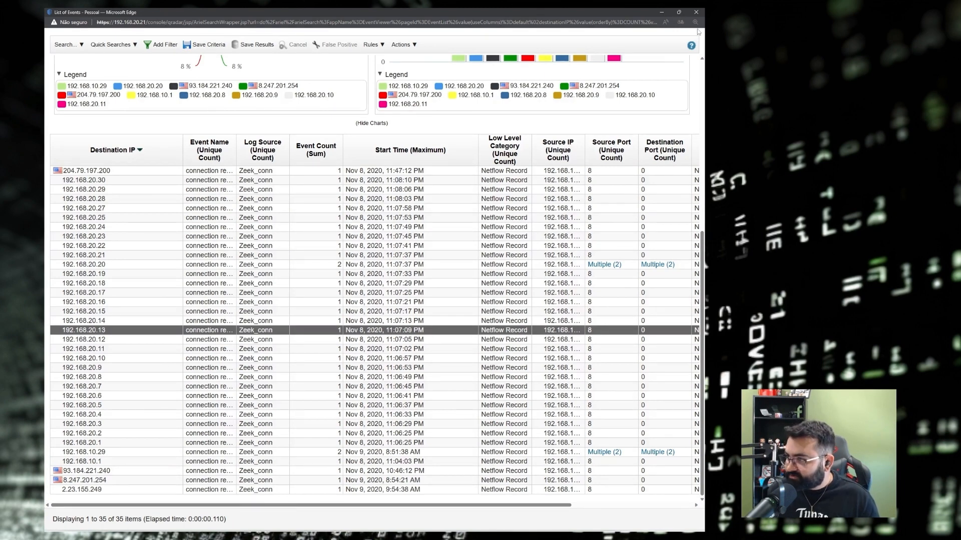
left_click(697, 14)
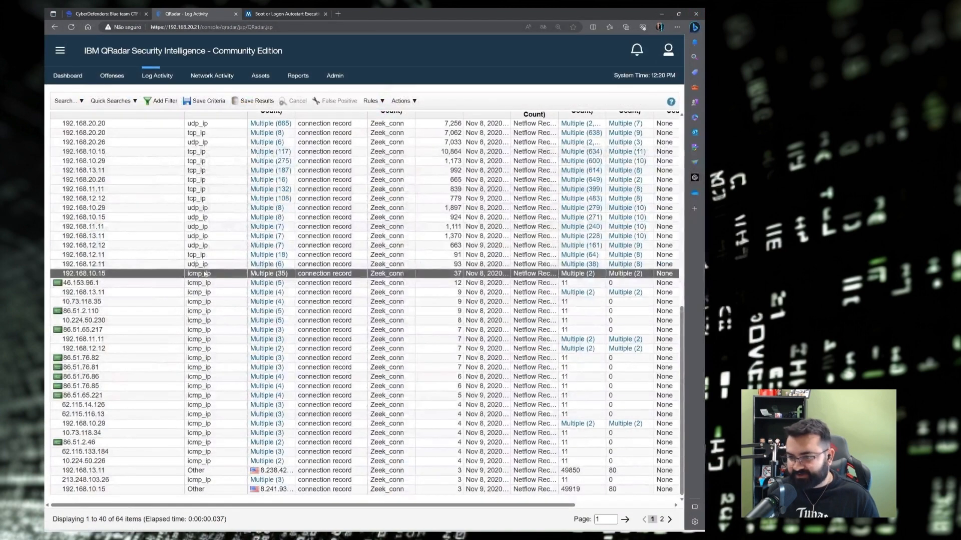
Copy the icmp_ip protocol text and go to the Q15 host-discovery question in Obsidian.
left_click_drag(218, 275, 188, 278)
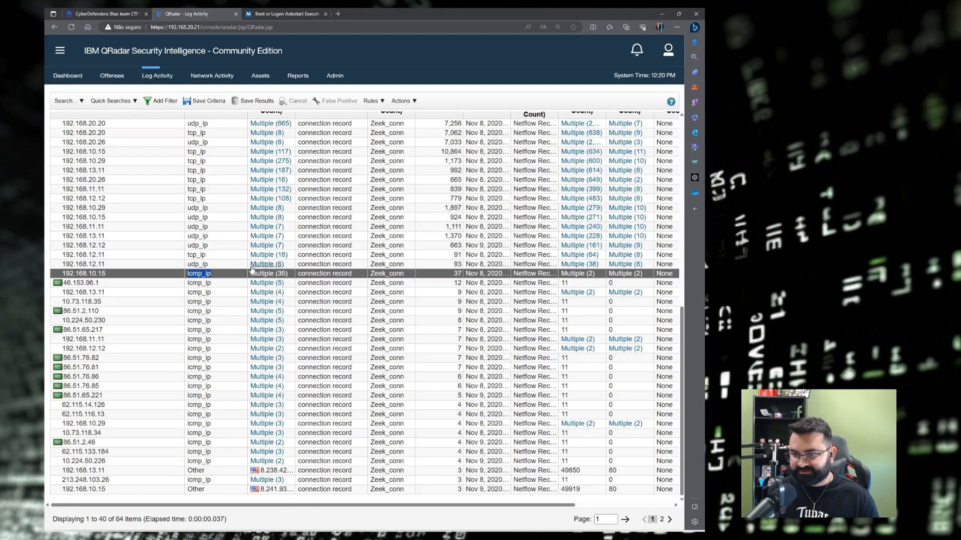
key("ctrl+shift+Tab")
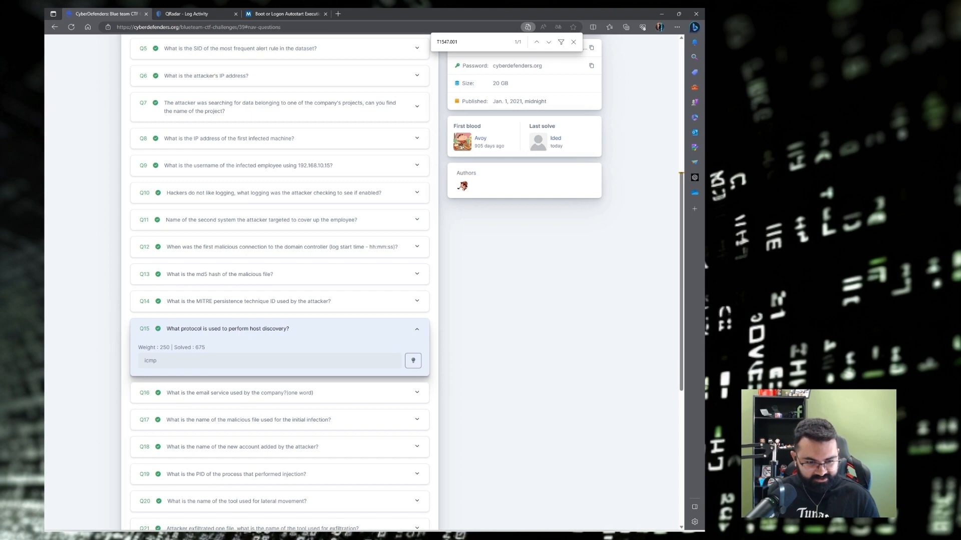
key("alt+Tab")
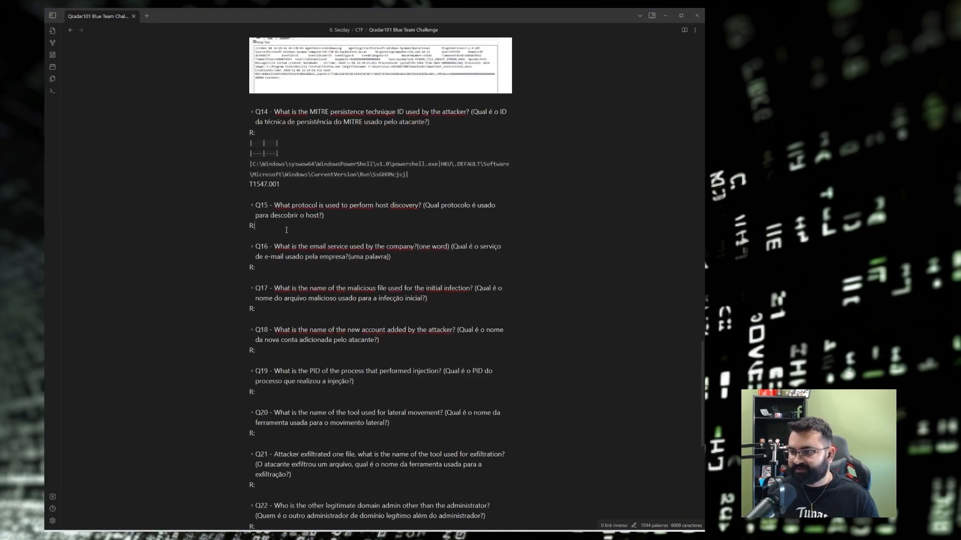
Paste icmp_ip after R: under Q15 in the challenge note.
type("`icmp_ip`")
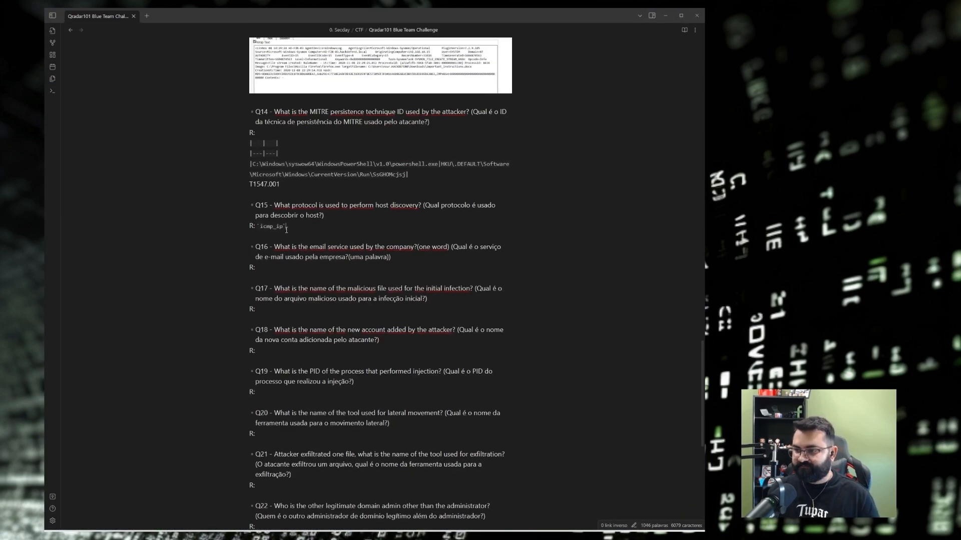
key("alt+Tab")
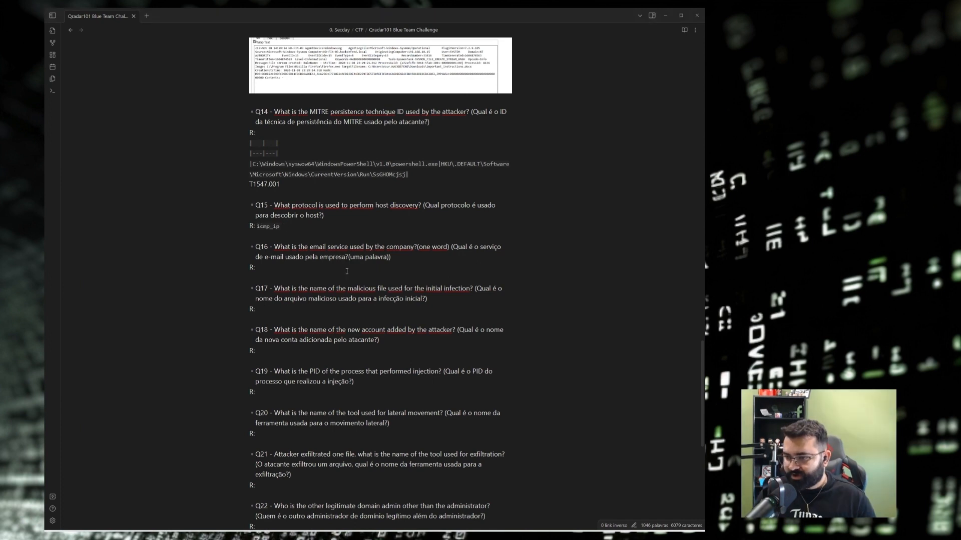
left_click_drag(451, 247, 361, 257)
left_click(418, 258)
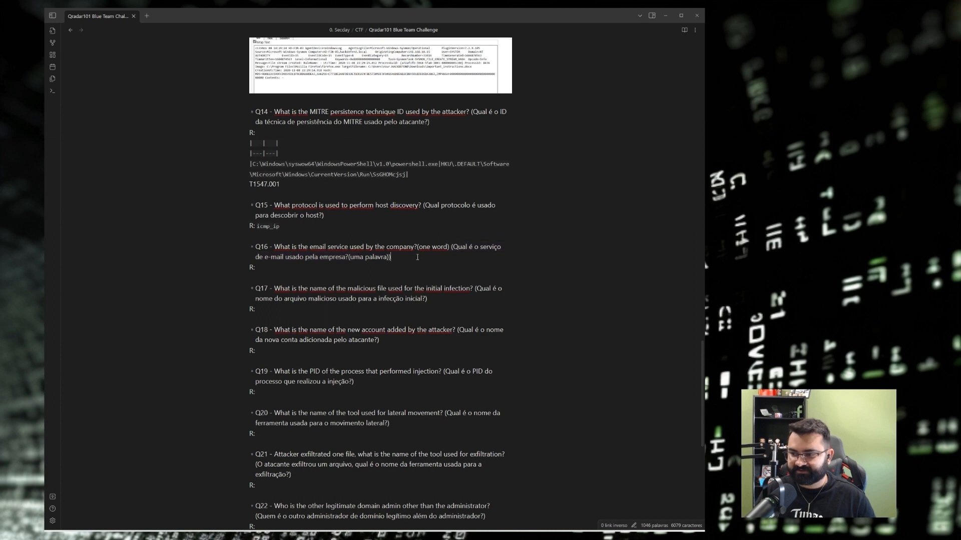
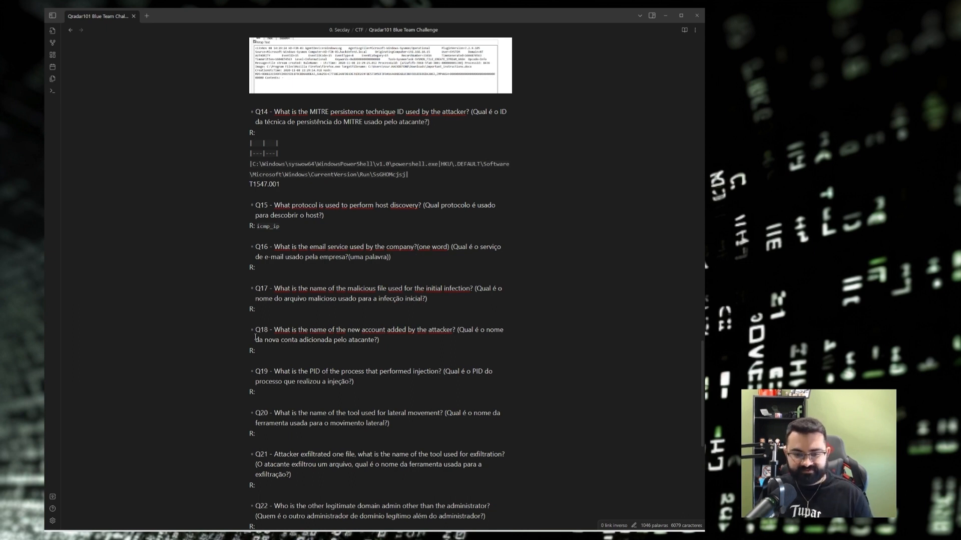
Close the logged-out QRadar login window and expand Q16 on CyberDefenders to read its answer.
key("alt+Tab")
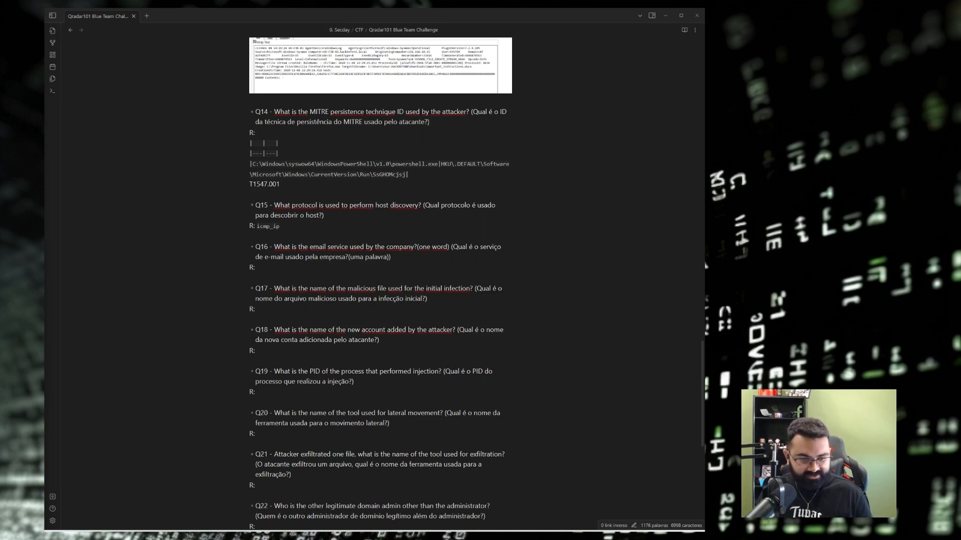
key("alt+Tab")
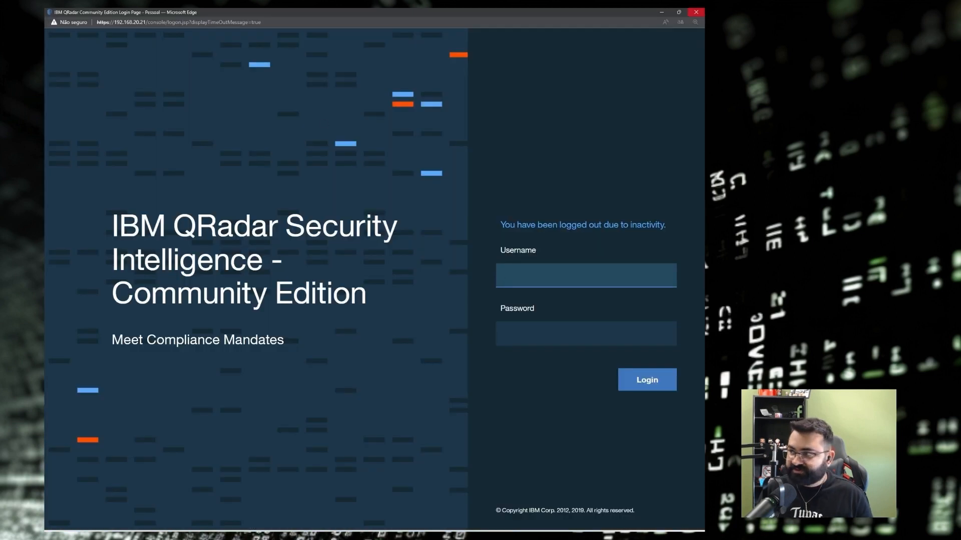
left_click(695, 11)
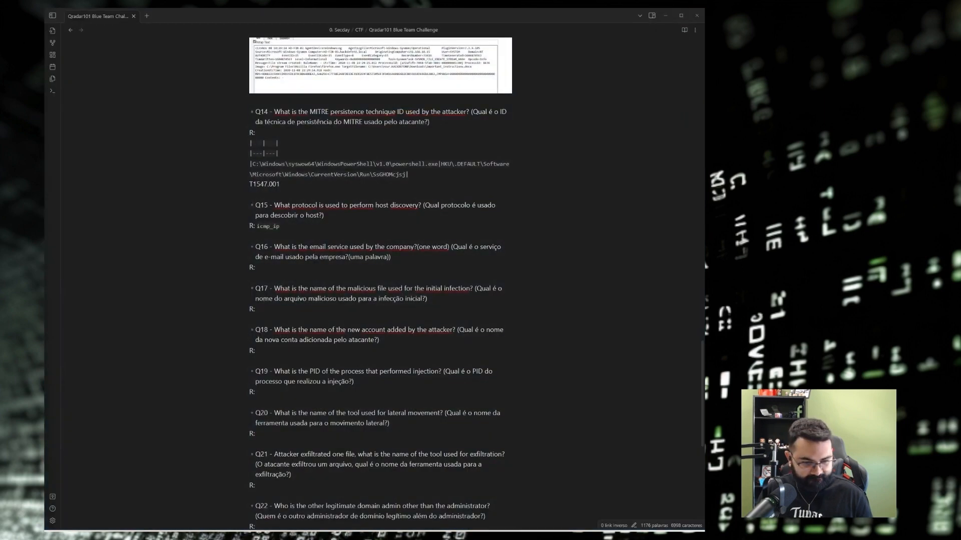
key("alt+Tab")
scroll(130, 364, "down", 3)
left_click(194, 247)
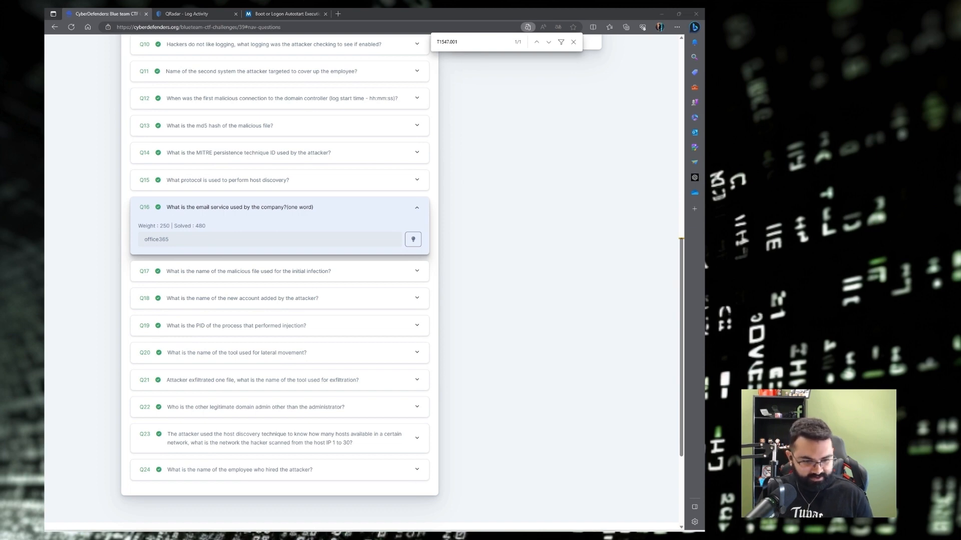
Type office365 after R: under Q16 in the Obsidian note.
key("alt+Tab")
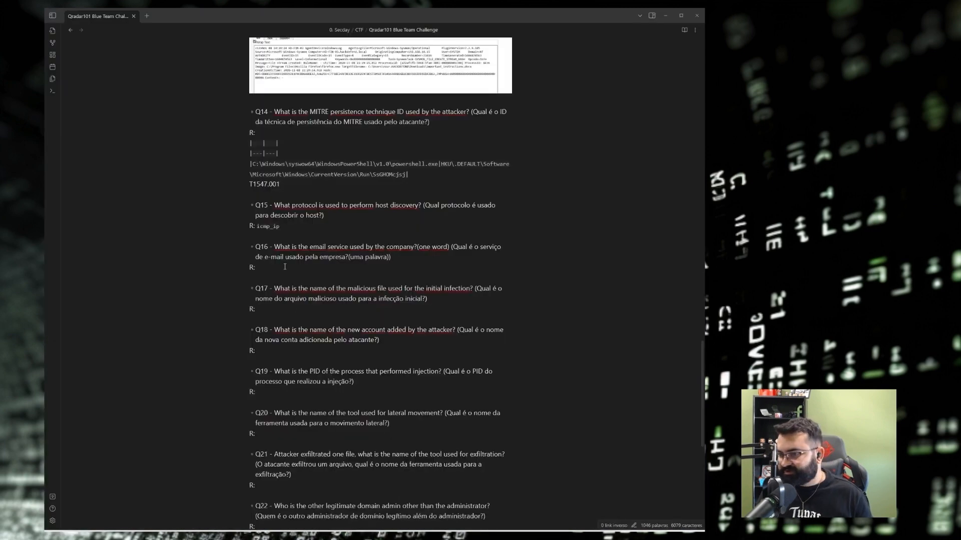
type("`office365`")
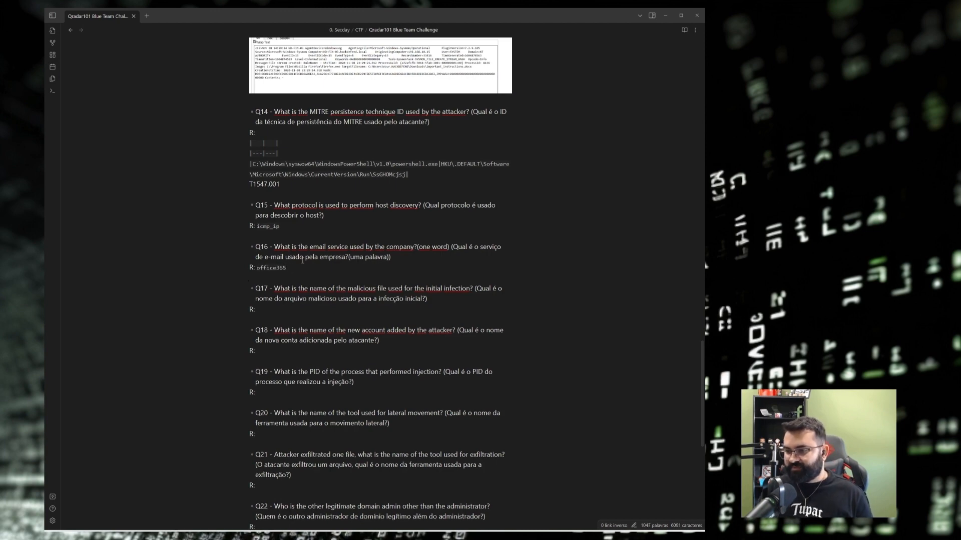
scroll(343, 267, "down", 3)
Review the Q13, Q15 and empty Q17 answer lines in the Obsidian note.
left_click_drag(476, 213, 425, 225)
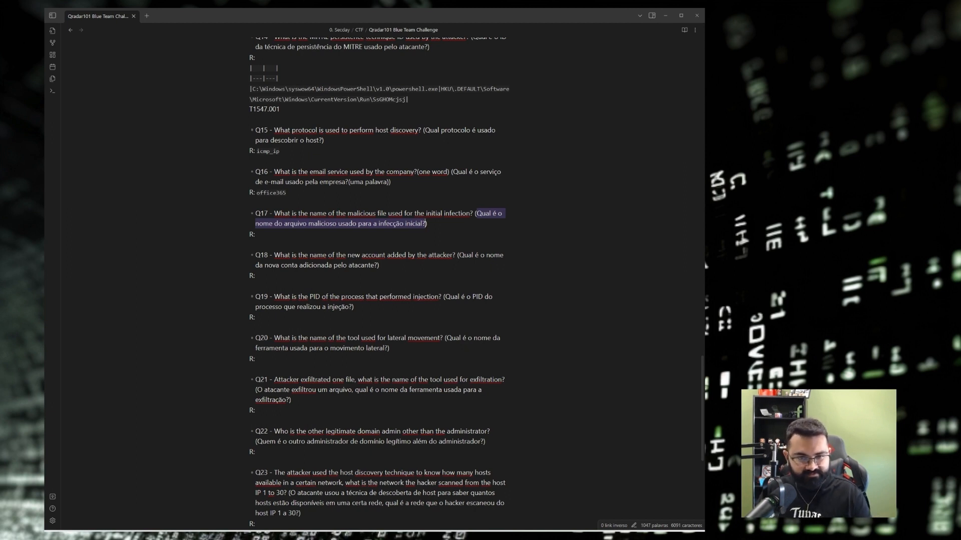
key("alt+Tab")
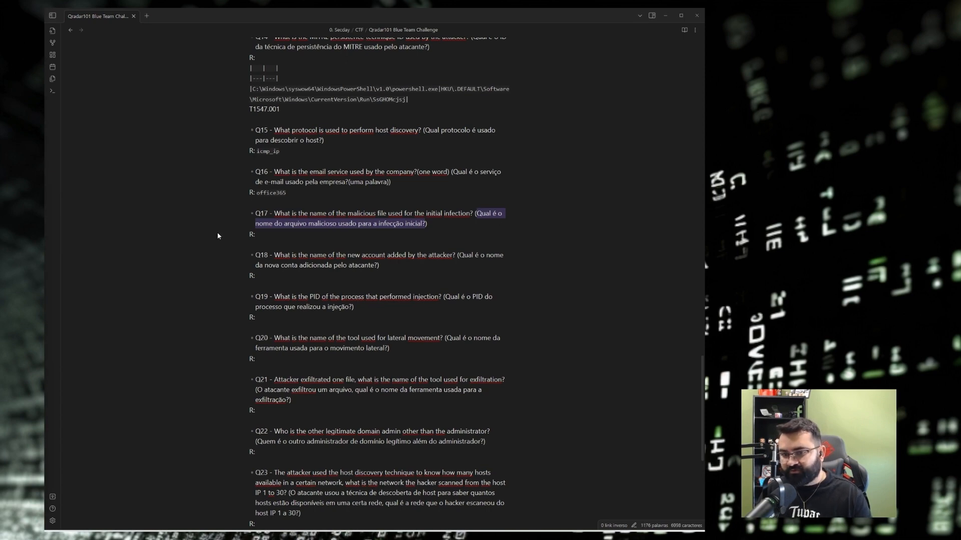
scroll(386, 233, "up", 3)
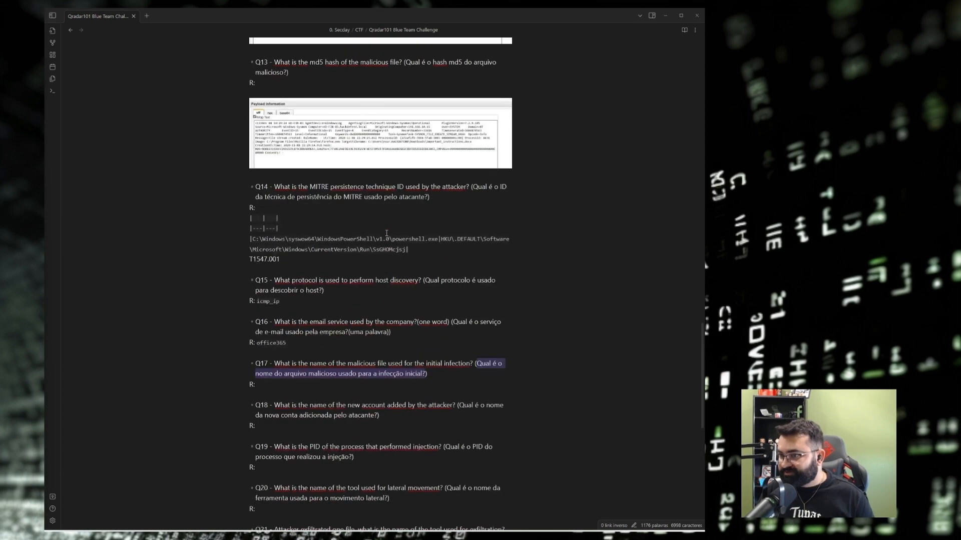
scroll(390, 230, "up", 1)
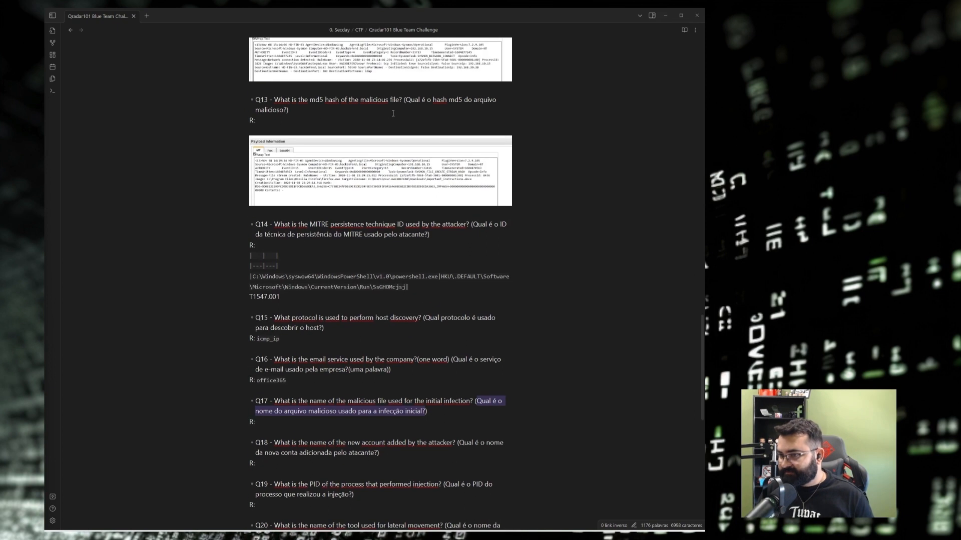
left_click(275, 122)
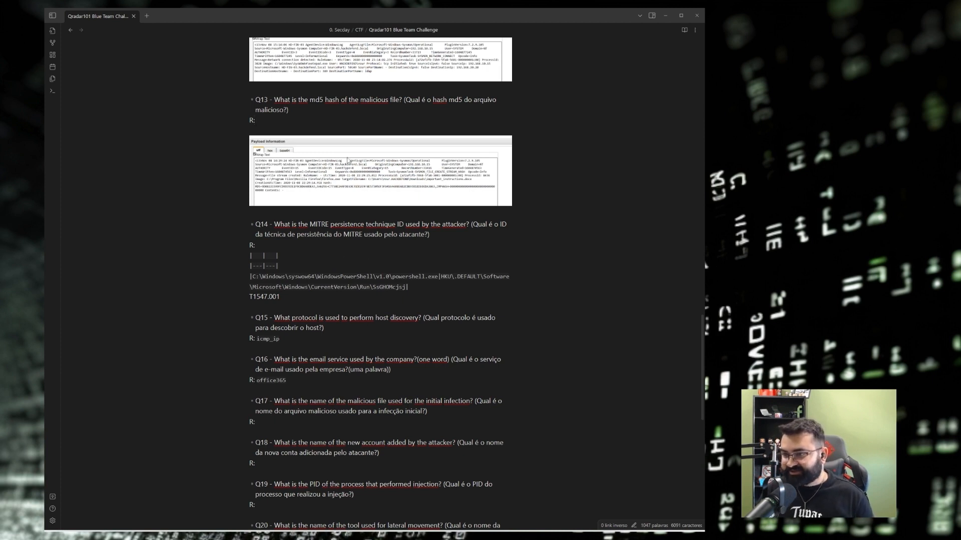
scroll(341, 220, "down", 3)
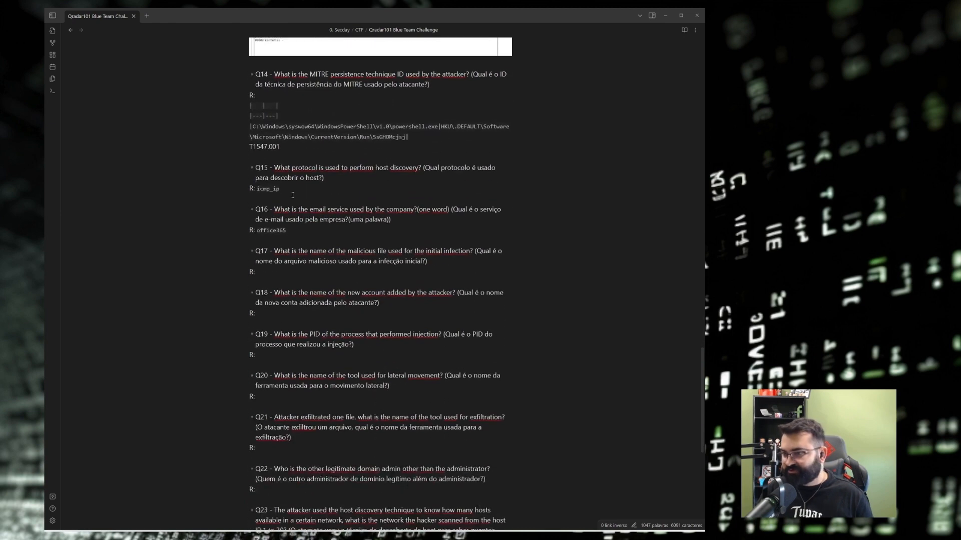
left_click(294, 192)
scroll(294, 228, "down", 1)
left_click(276, 235)
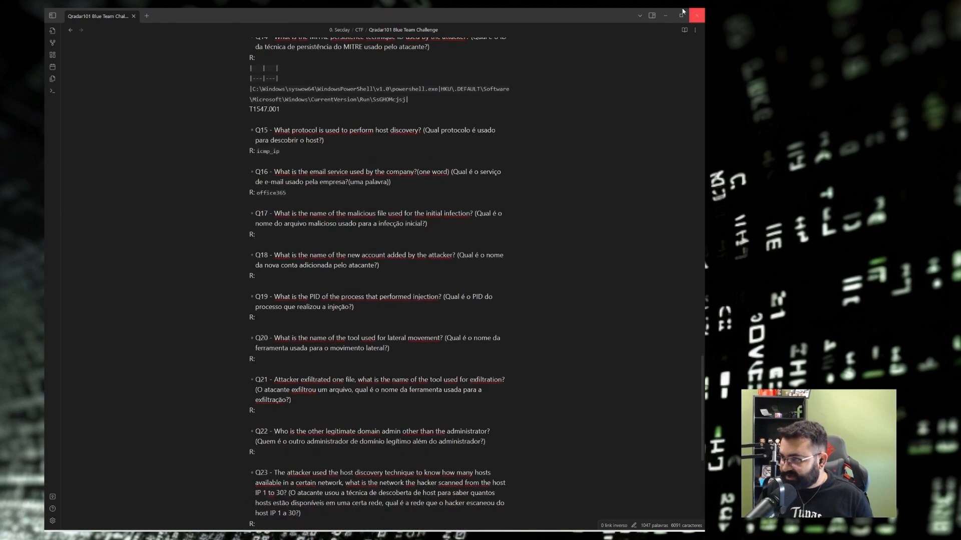
Expand Q13 on CyberDefenders, copy its md5 hash, and bring up QRadar Log Activity.
left_click(664, 14)
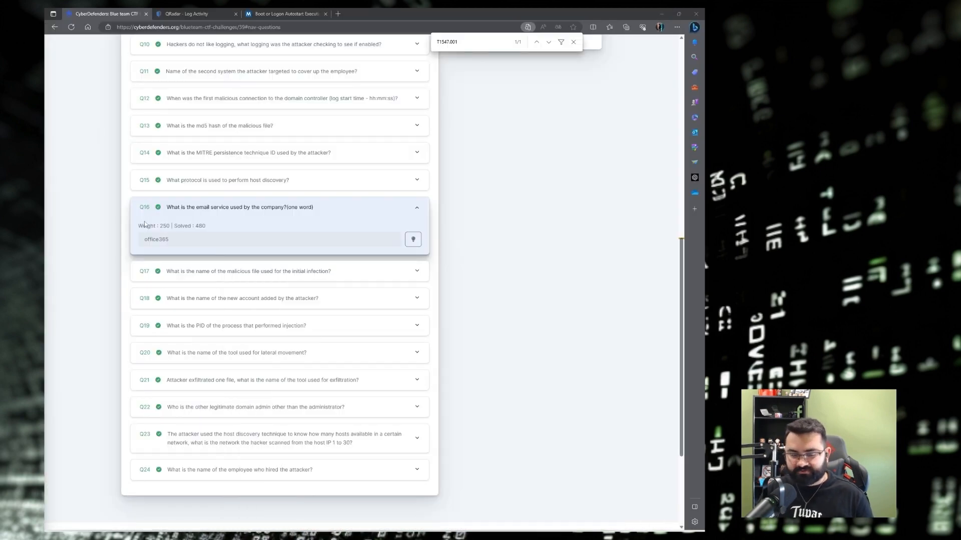
scroll(230, 199, "up", 1)
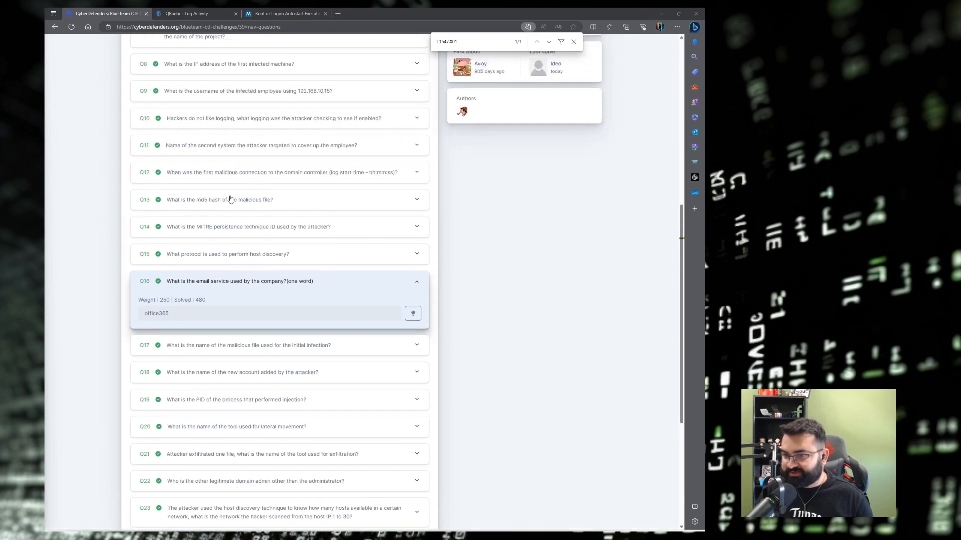
left_click(230, 199)
left_click_drag(144, 195, 257, 197)
right_click(239, 196)
left_click(245, 200)
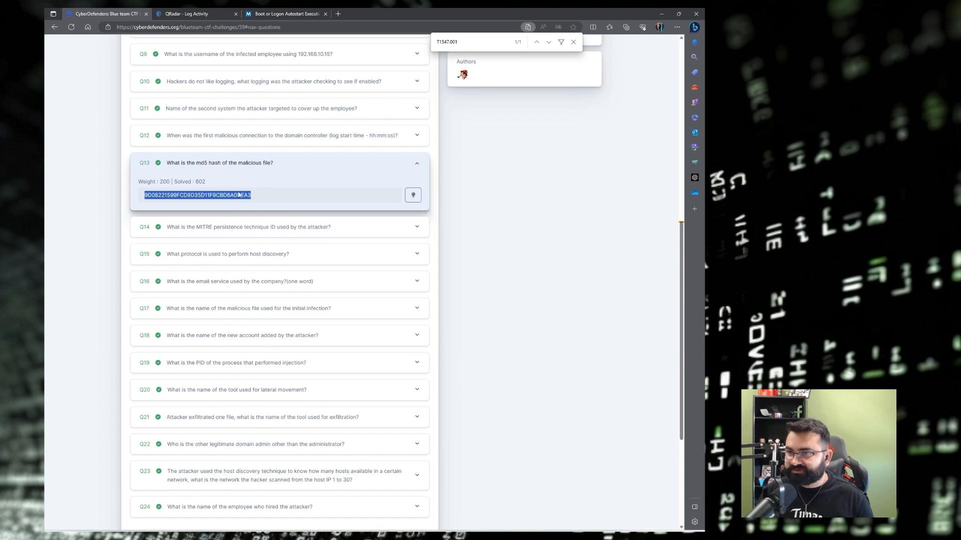
left_click(202, 15)
scroll(136, 220, "up", 3)
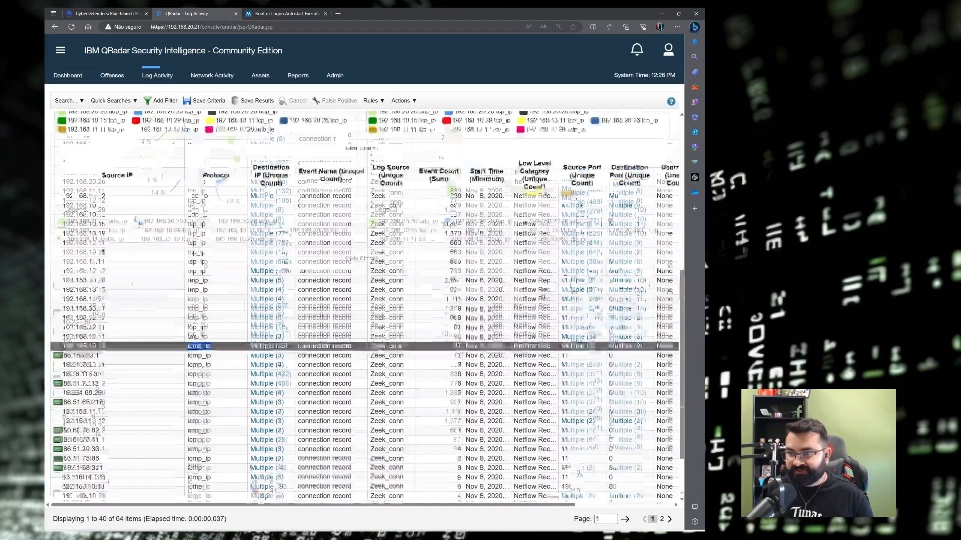
Edit the current log search and remove the Log Source is Zeek_conn filter.
scroll(136, 220, "up", 3)
left_click(65, 101)
left_click(85, 127)
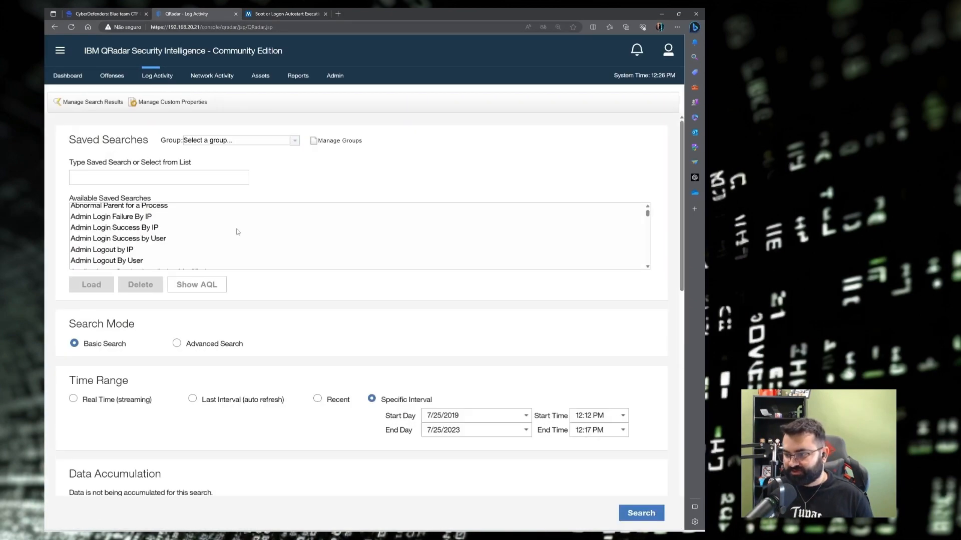
scroll(237, 231, "down", 3)
scroll(260, 267, "down", 12)
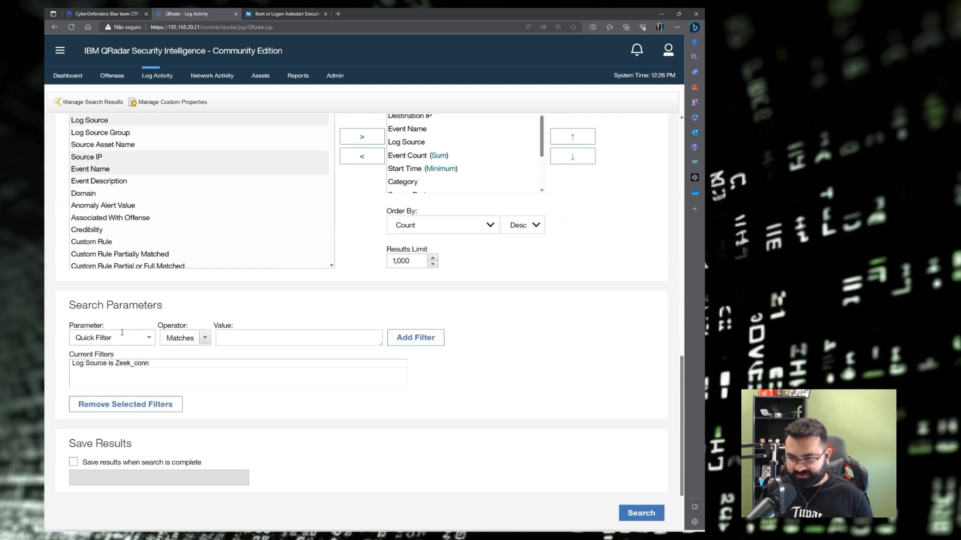
left_click(121, 364)
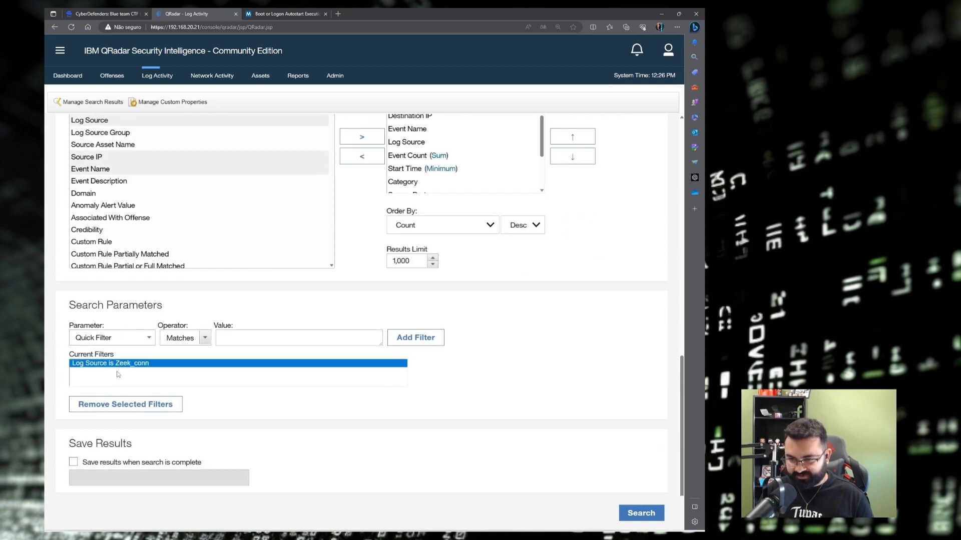
left_click(109, 409)
Add a Payload Contains filter with the copied md5 hash and run the search.
left_click(111, 339)
type("pa")
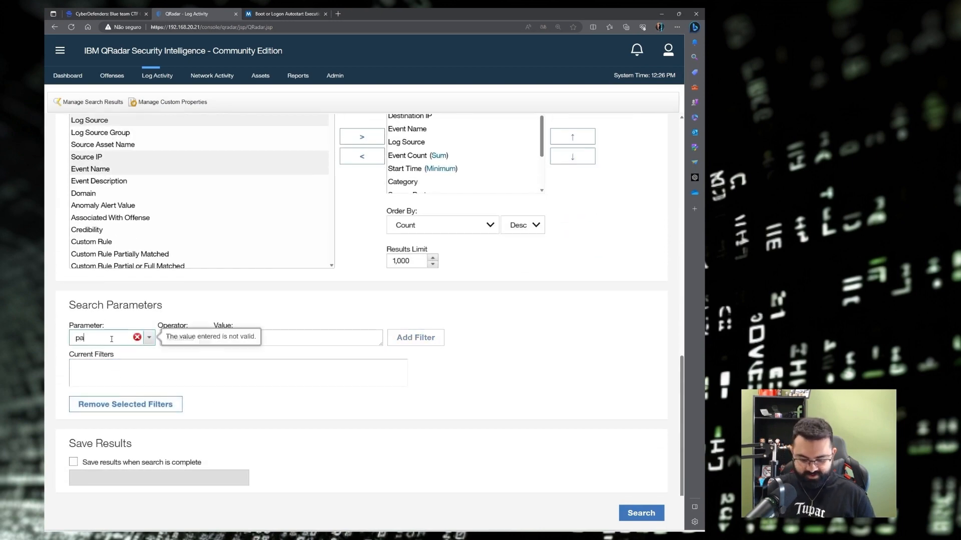
type("yloa")
left_click(105, 349)
left_click(274, 339)
key("ctrl+v")
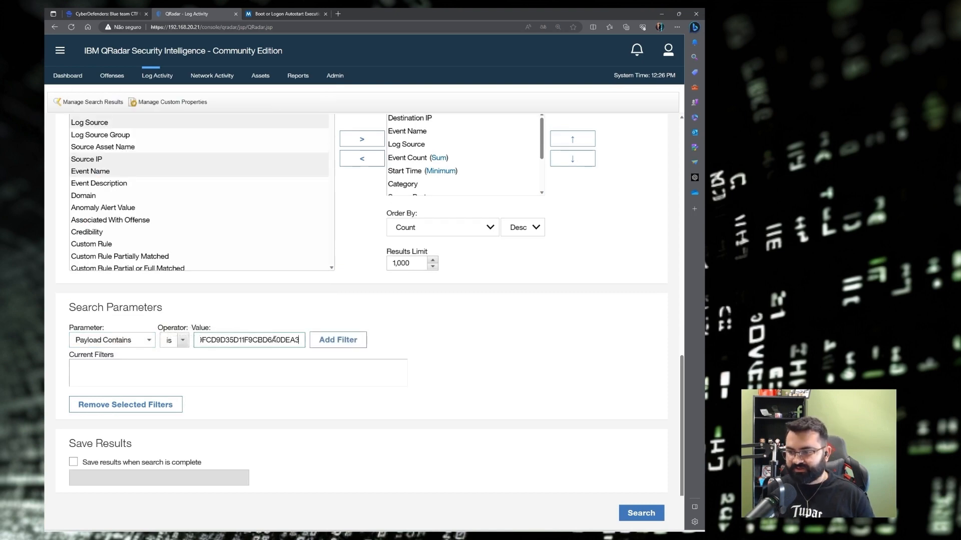
left_click(324, 339)
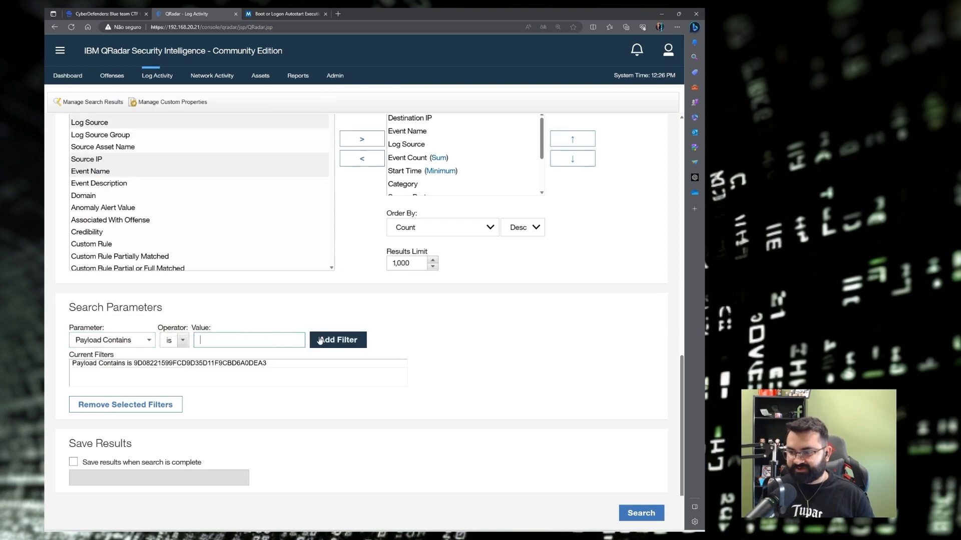
left_click(641, 513)
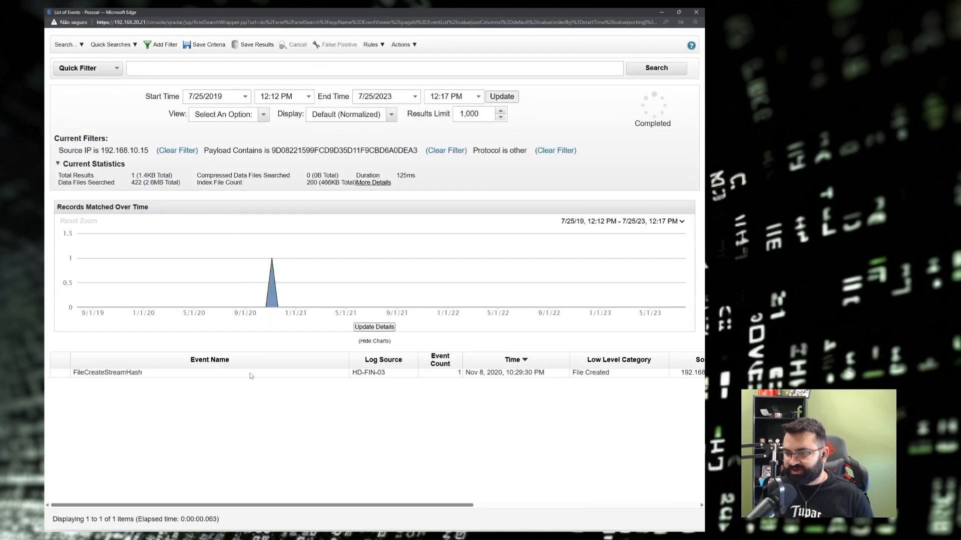
Open the matching event and select the target file name important_instructions.docx.
double_click(250, 373)
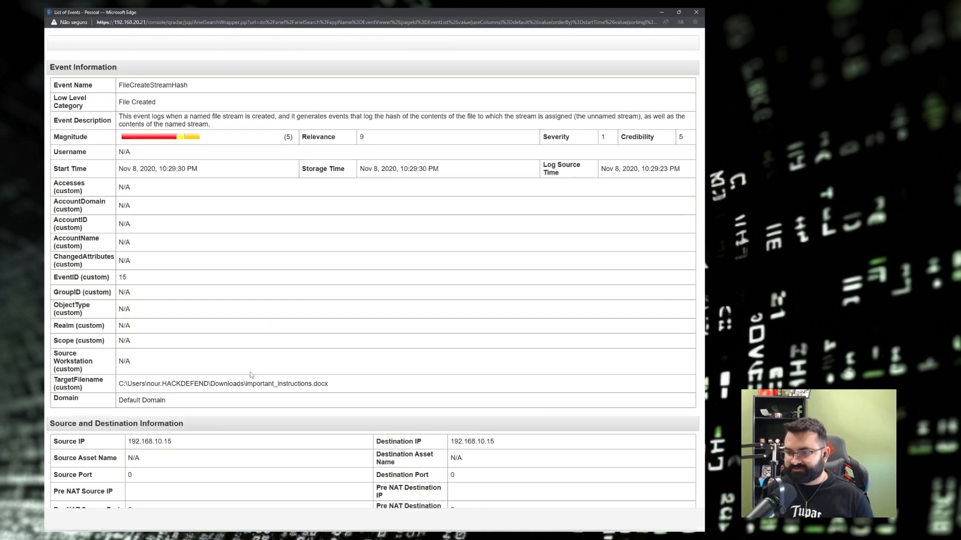
scroll(373, 321, "down", 10)
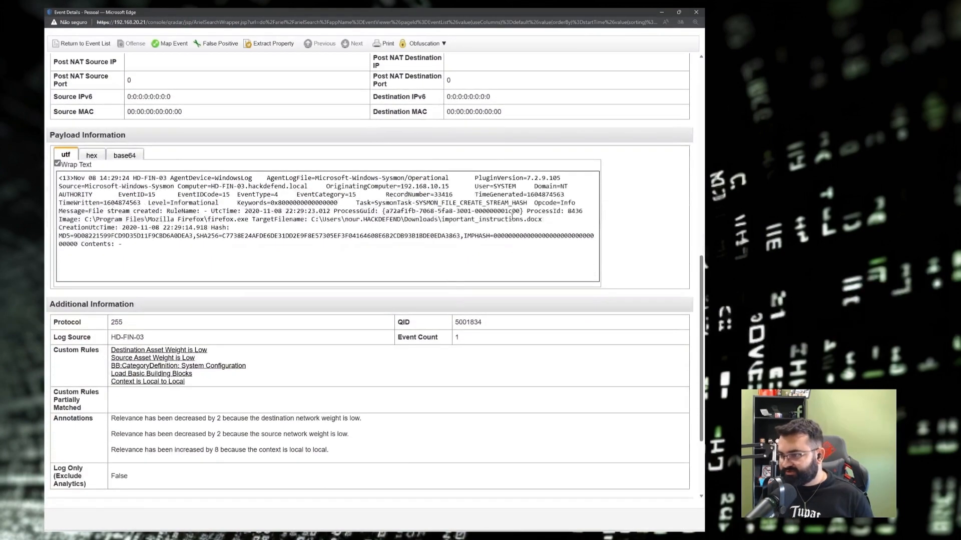
left_click_drag(441, 220, 549, 223)
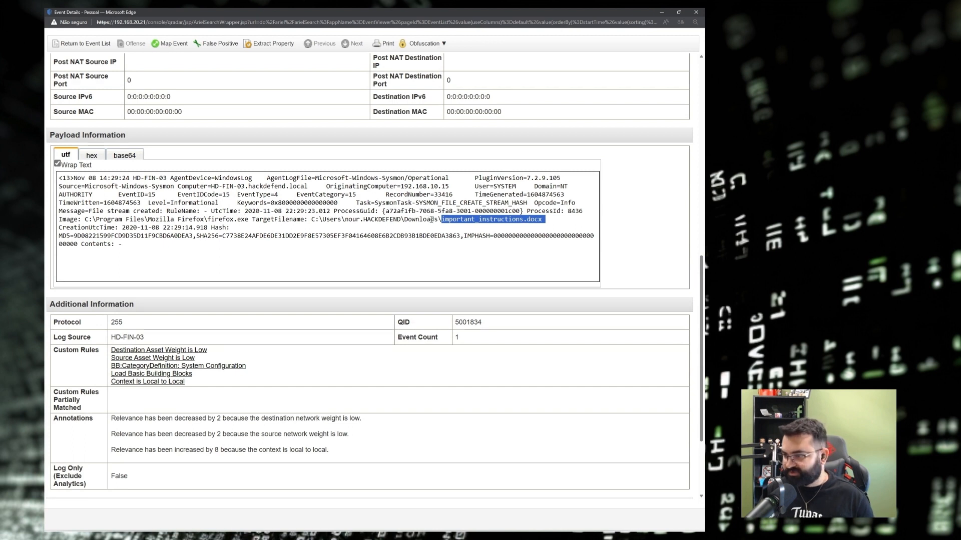
left_click_drag(441, 220, 543, 221)
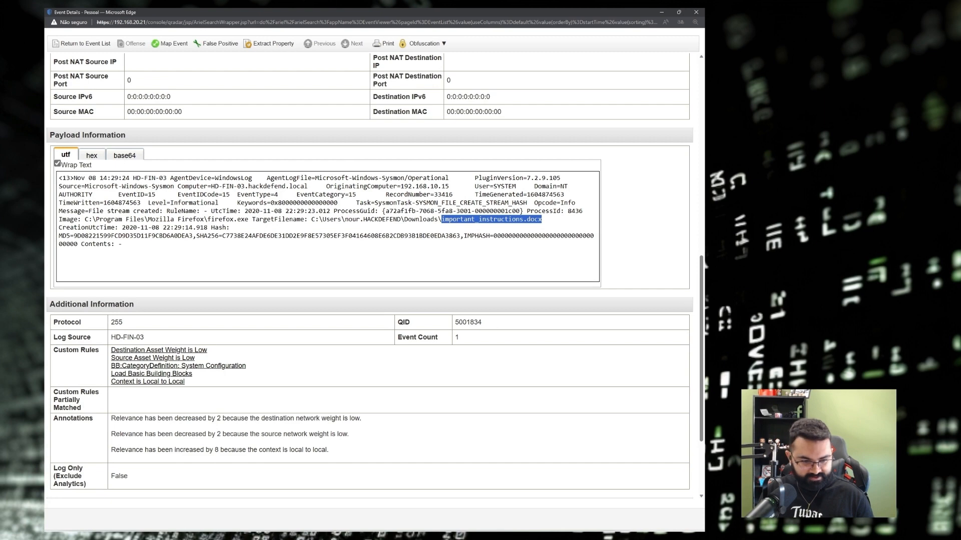
key("alt+Tab")
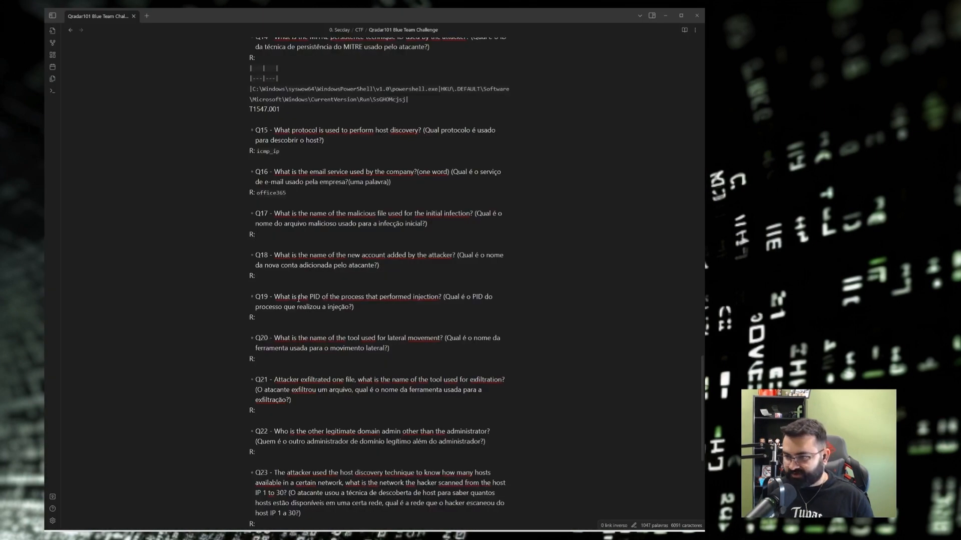
Paste important_instructions.docx in backticks as the Q17 answer.
left_click(283, 236)
type("``")
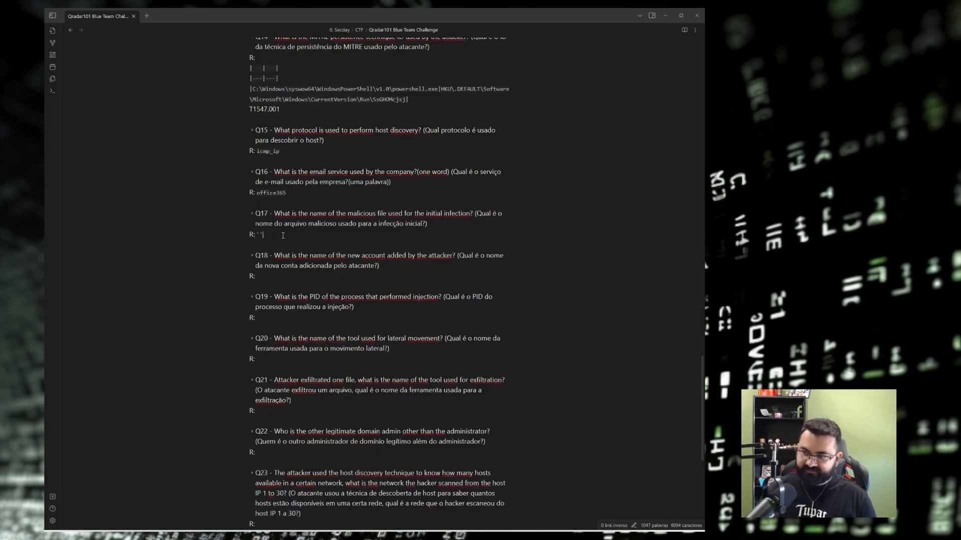
key("ctrl+v")
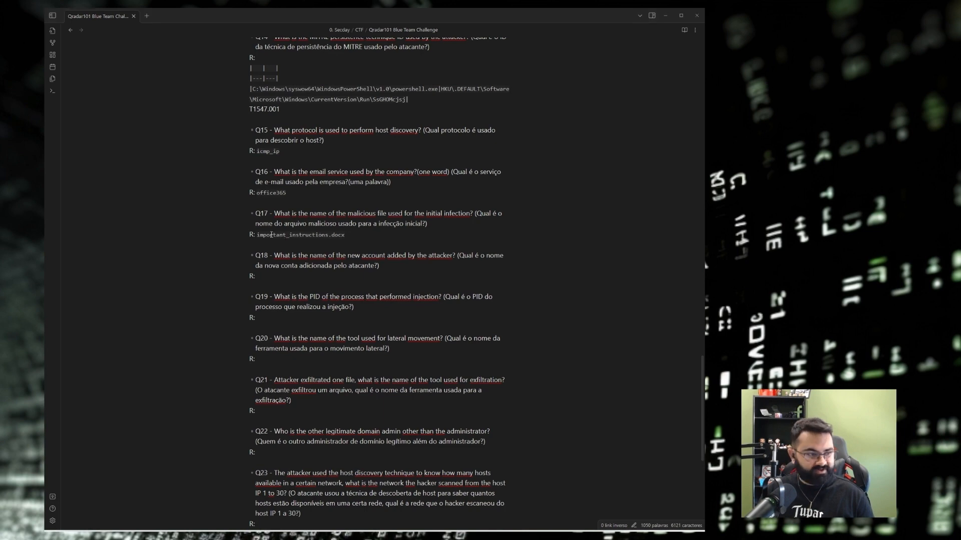
Expand Q16 and Q17 on CyberDefenders and search the page for the file name.
key("alt+Tab")
left_click(98, 14)
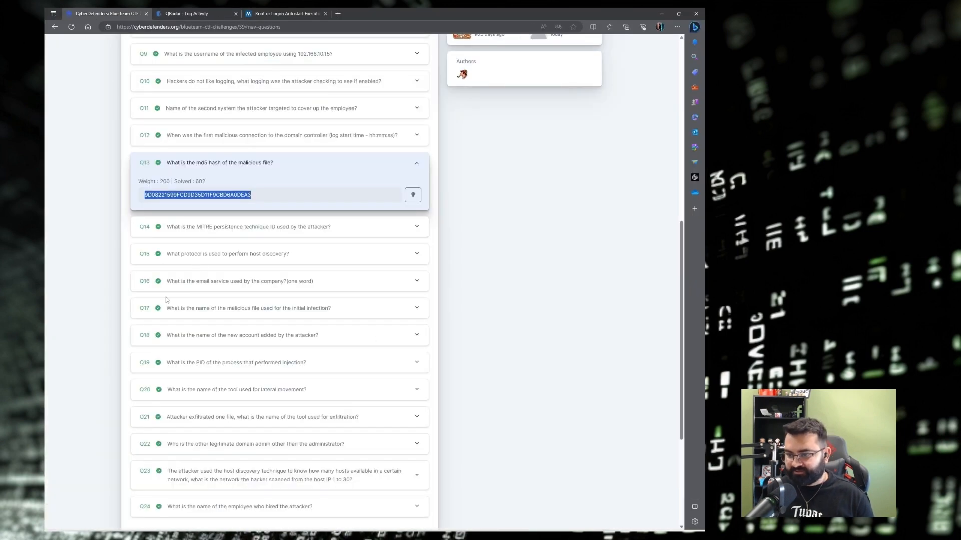
scroll(170, 338, "down", 2)
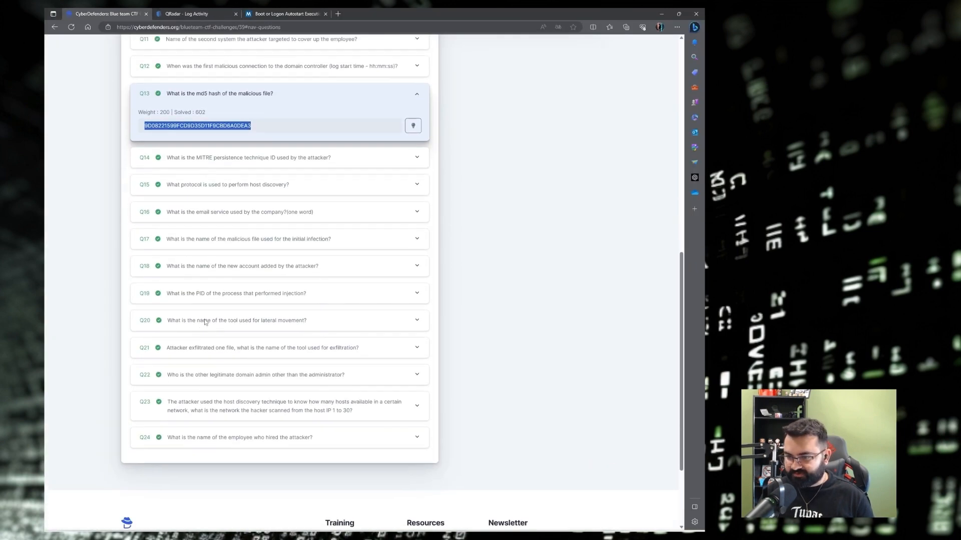
left_click_drag(170, 181, 84, 197)
left_click(219, 209)
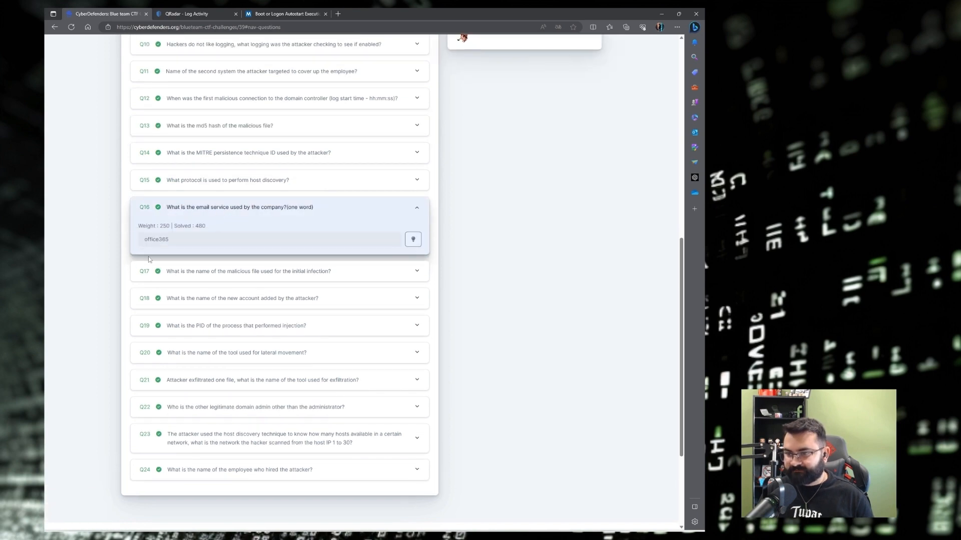
left_click(172, 271)
key("ctrl+f")
key("ctrl+v")
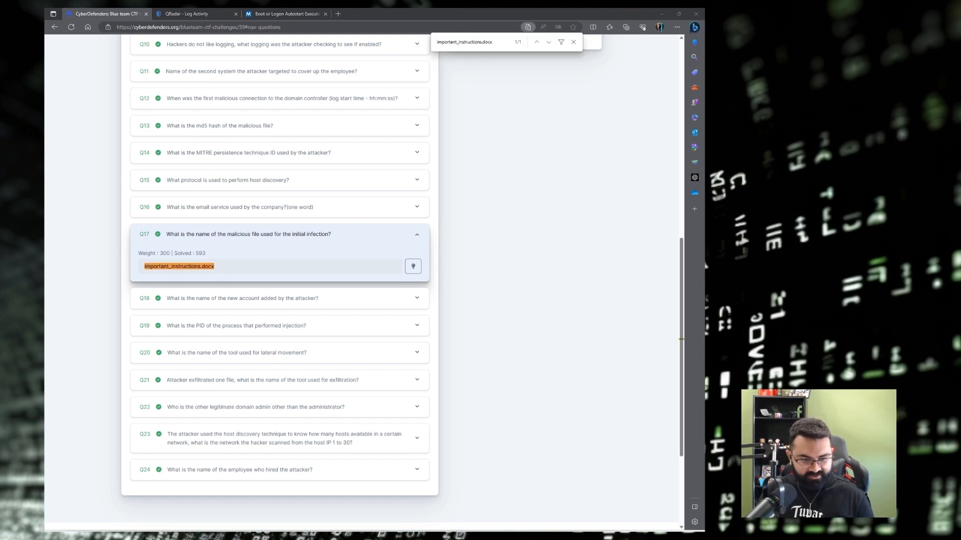
Read the Portuguese Q18 question in the Obsidian note before heading back to the browser.
key("alt+Tab")
scroll(295, 250, "down", 3)
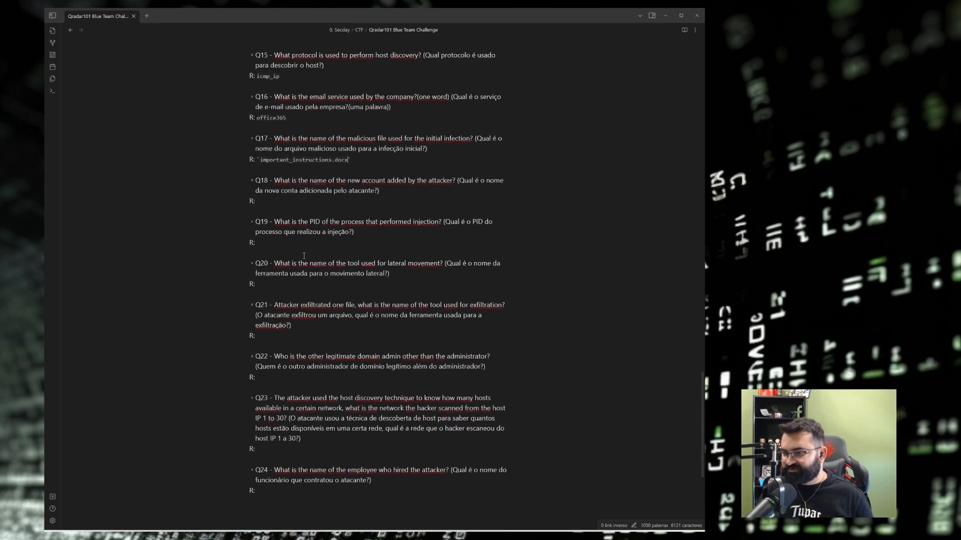
left_click_drag(459, 181, 377, 191)
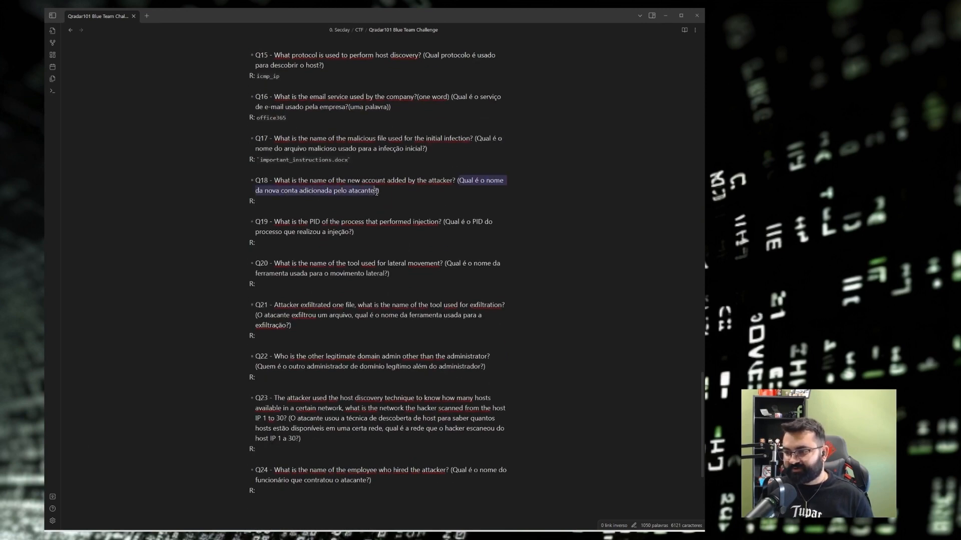
left_click(376, 192)
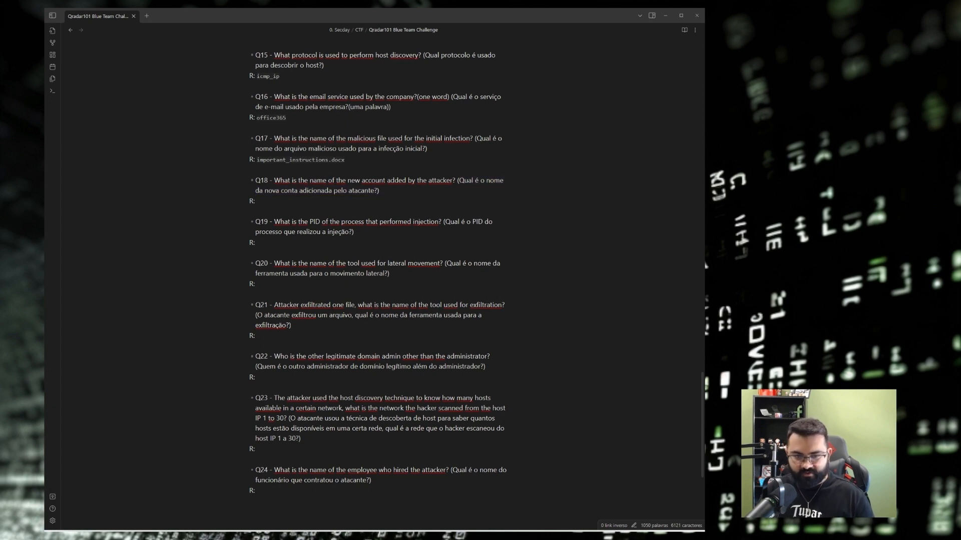
key("alt+Tab")
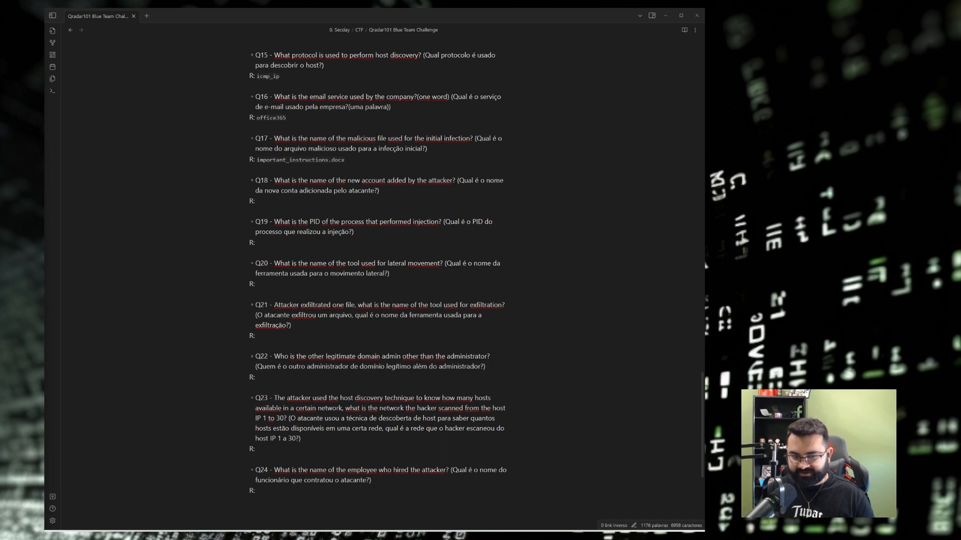
scroll(244, 292, "down", 1)
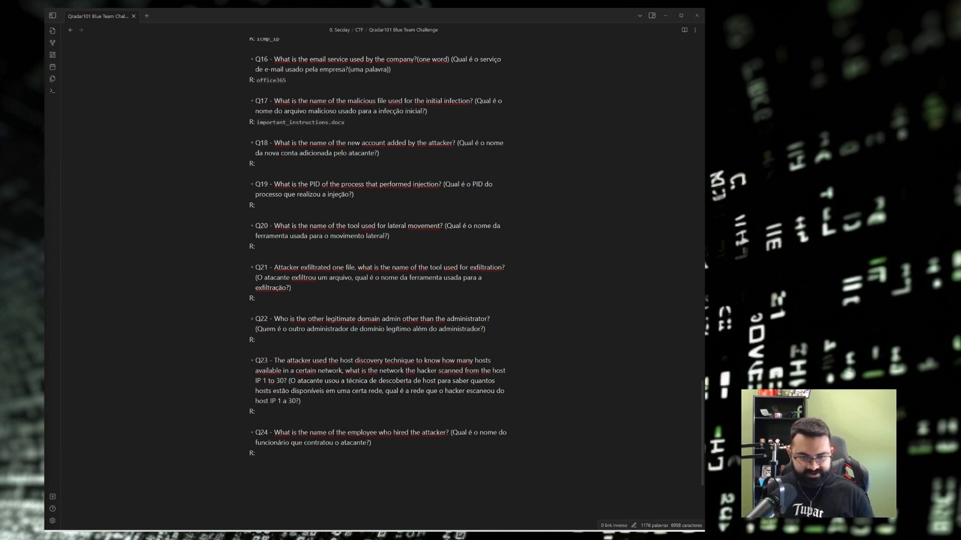
key("alt+Tab")
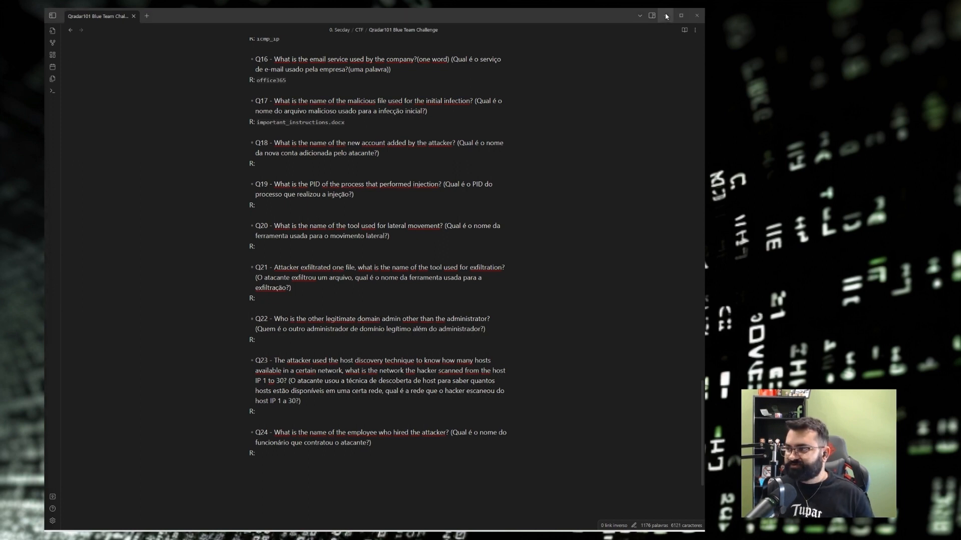
Edit the QRadar log search and remove the Payload Contains hash filter.
left_click(214, 11)
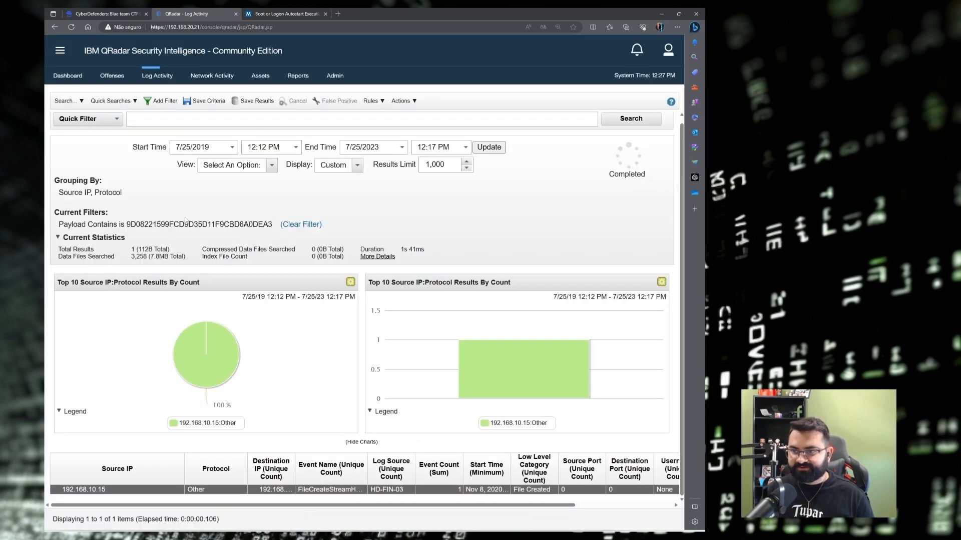
left_click(67, 101)
left_click(75, 129)
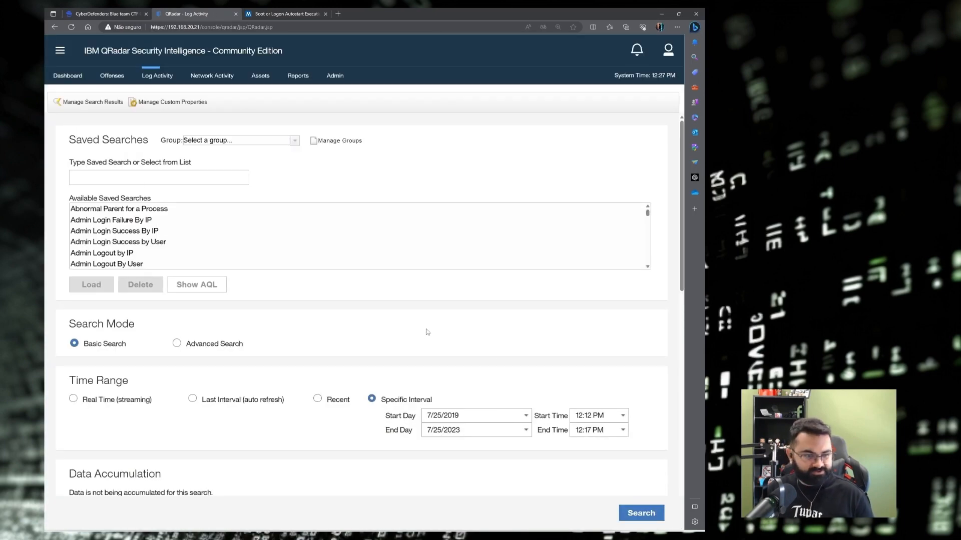
scroll(428, 331, "down", 1)
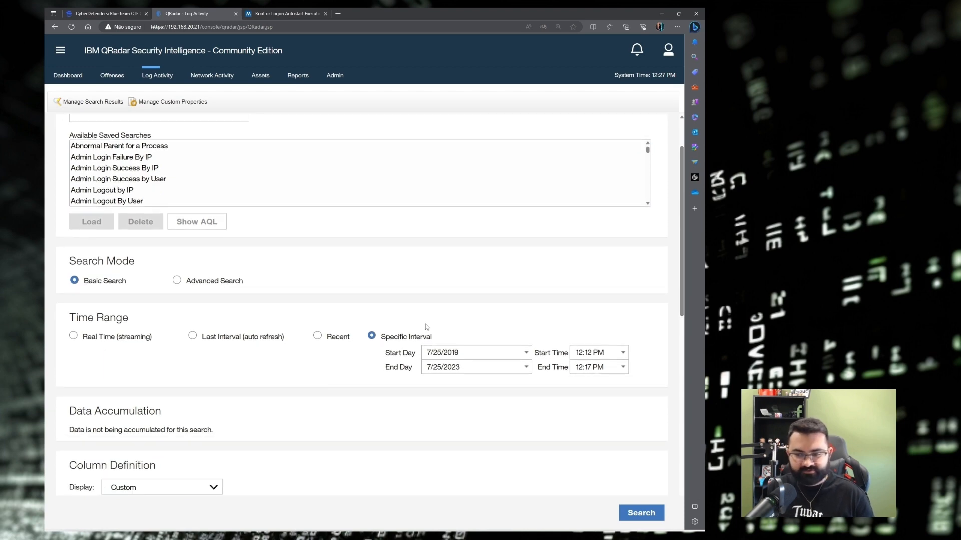
scroll(344, 319, "down", 5)
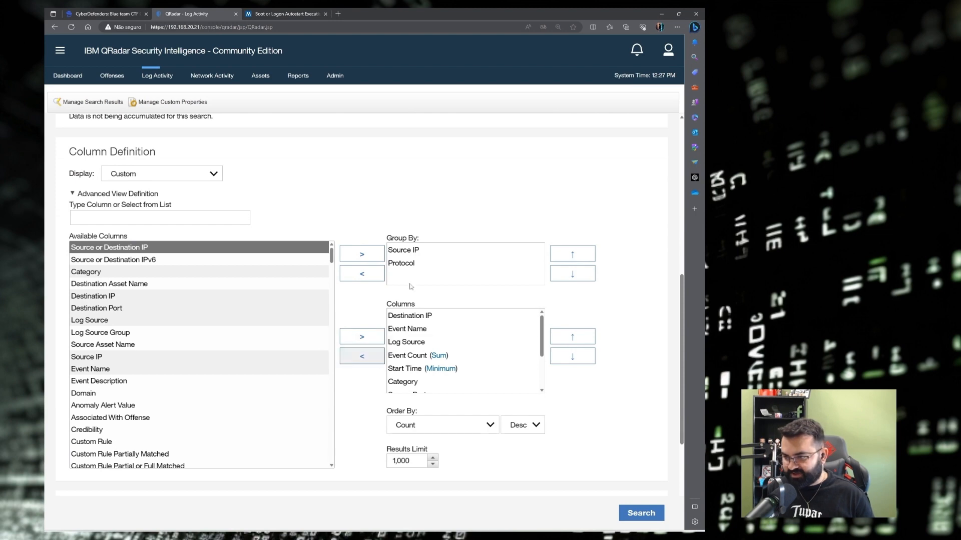
scroll(362, 328, "down", 3)
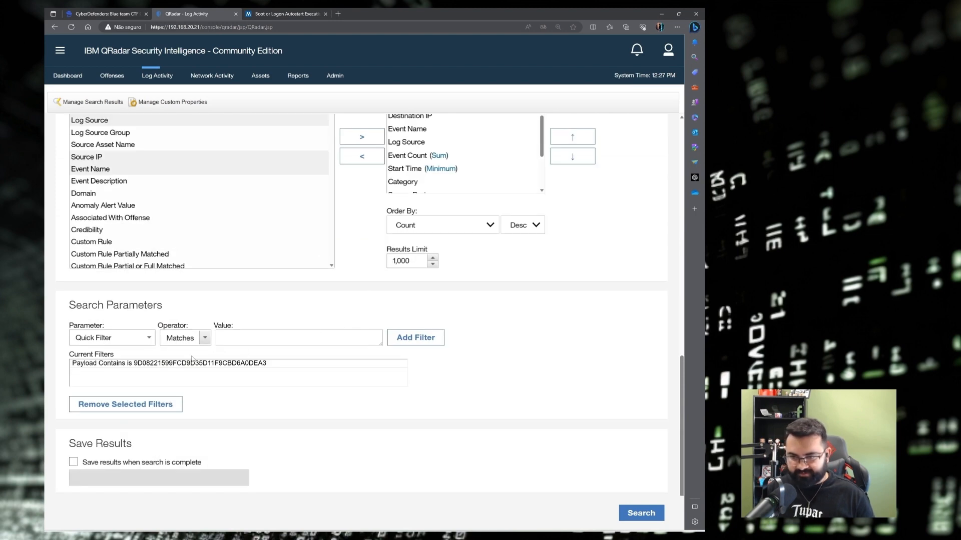
left_click(138, 364)
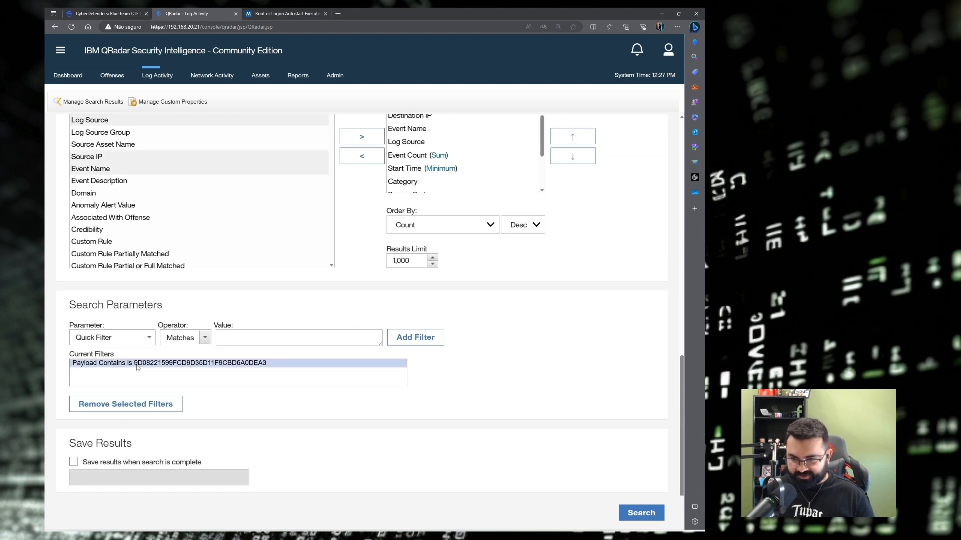
left_click(111, 404)
Add an EventID (custom) is 4720 filter and run the search.
left_click(115, 339)
type("eve")
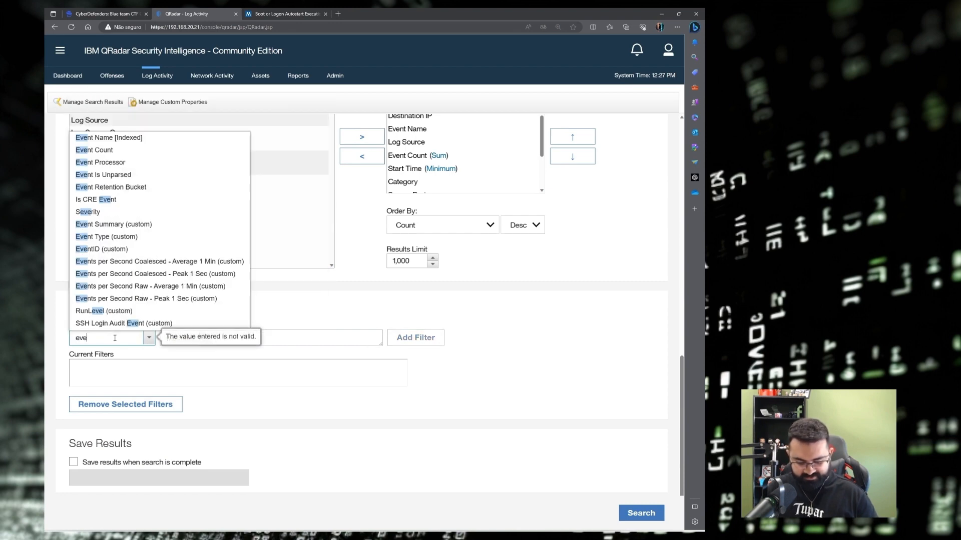
type("ntid")
key("Return")
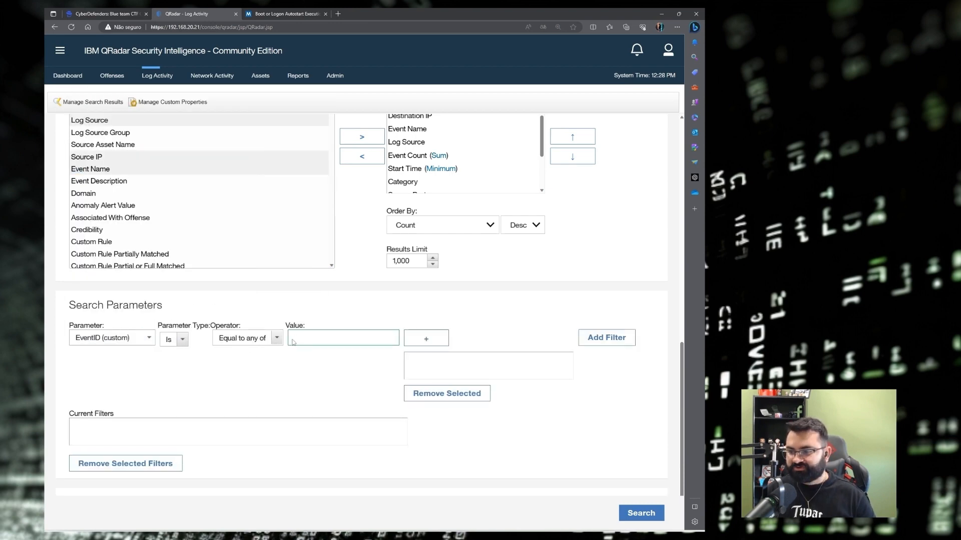
type("4720")
left_click(425, 340)
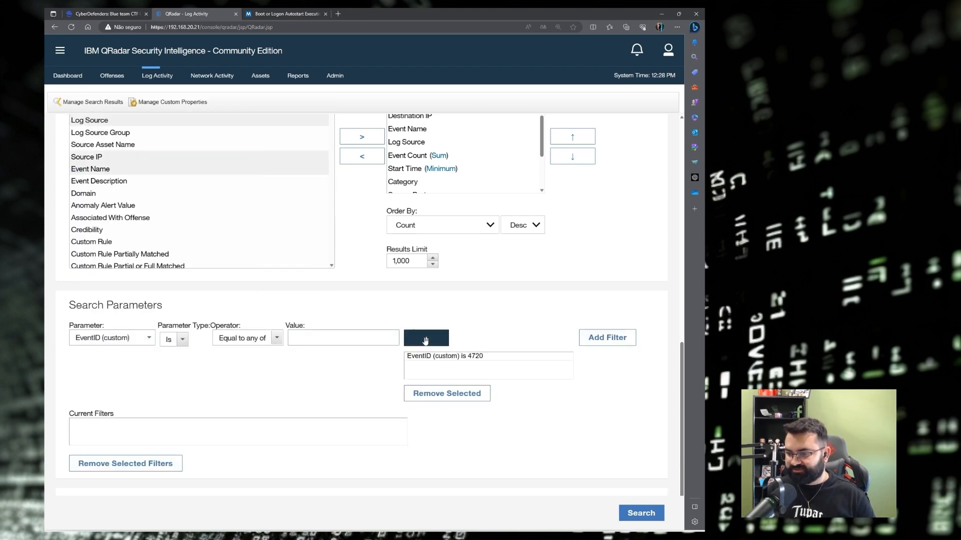
left_click(621, 338)
left_click(650, 515)
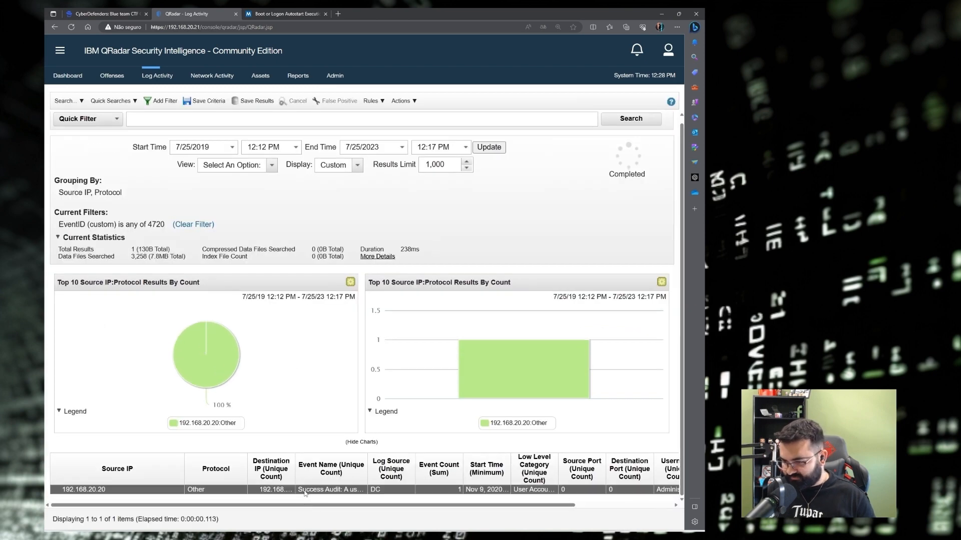
Open the enlarged event list and the 'A user account was created' event details.
double_click(155, 490)
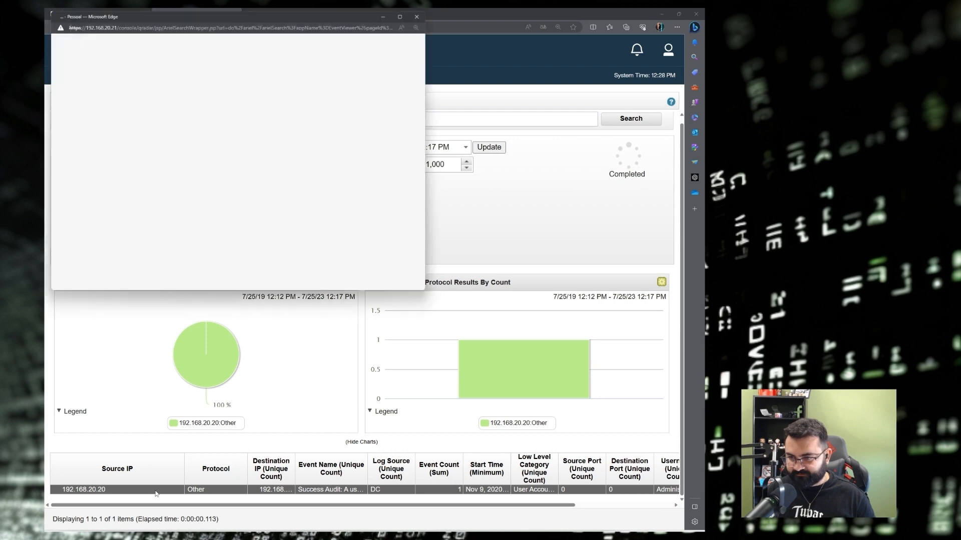
left_click(404, 16)
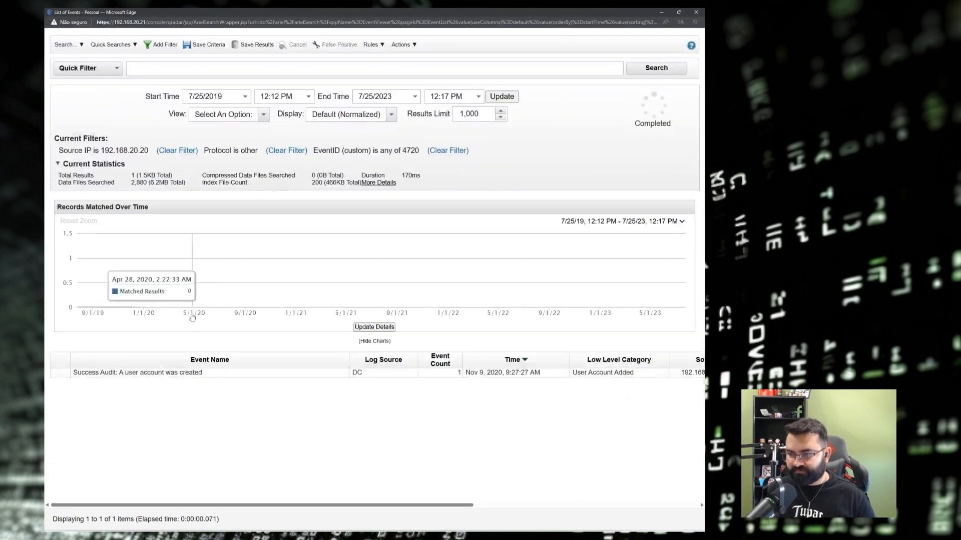
double_click(108, 373)
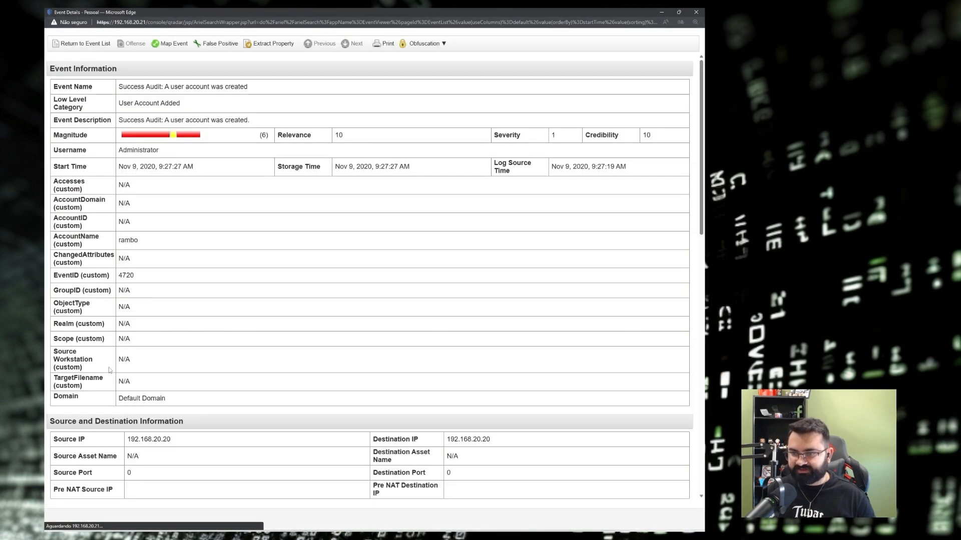
scroll(176, 201, "down", 1)
scroll(177, 201, "down", 1)
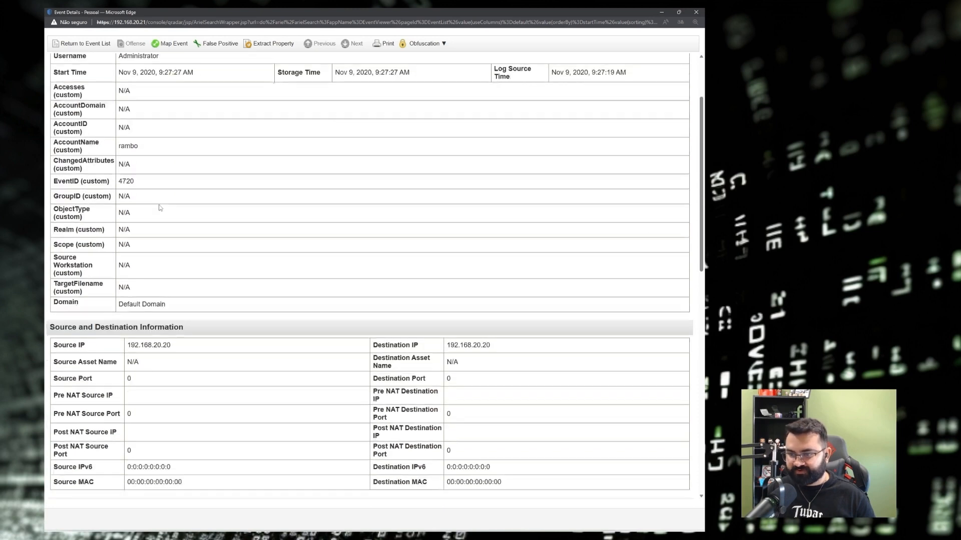
scroll(160, 205, "up", 1)
Highlight the new account's name and the creating username, then close the details.
left_click_drag(58, 170, 99, 170)
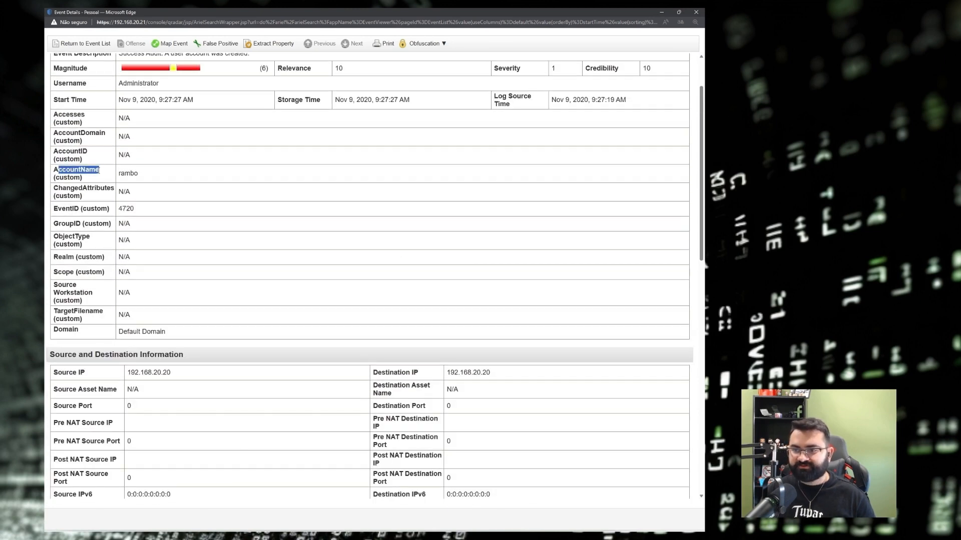
double_click(128, 173)
scroll(126, 164, "up", 1)
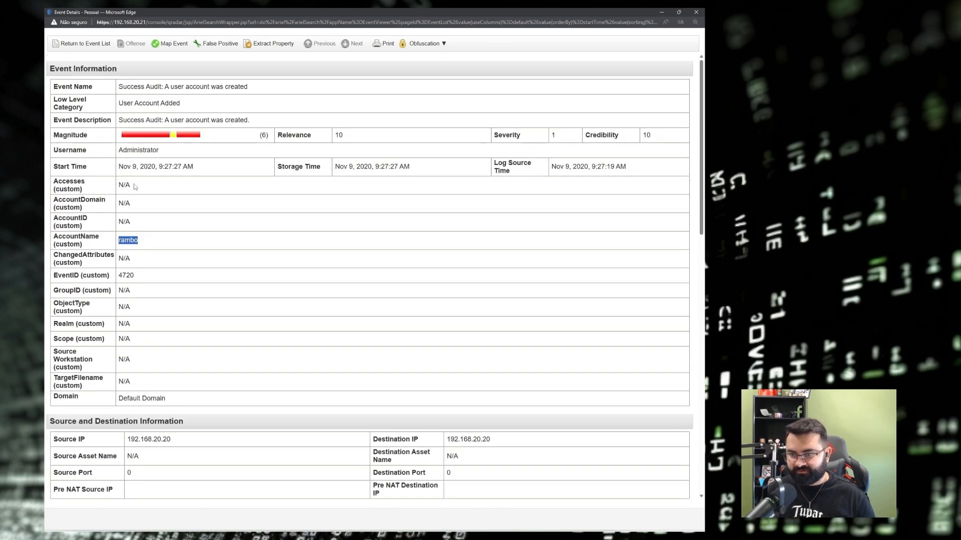
double_click(140, 151)
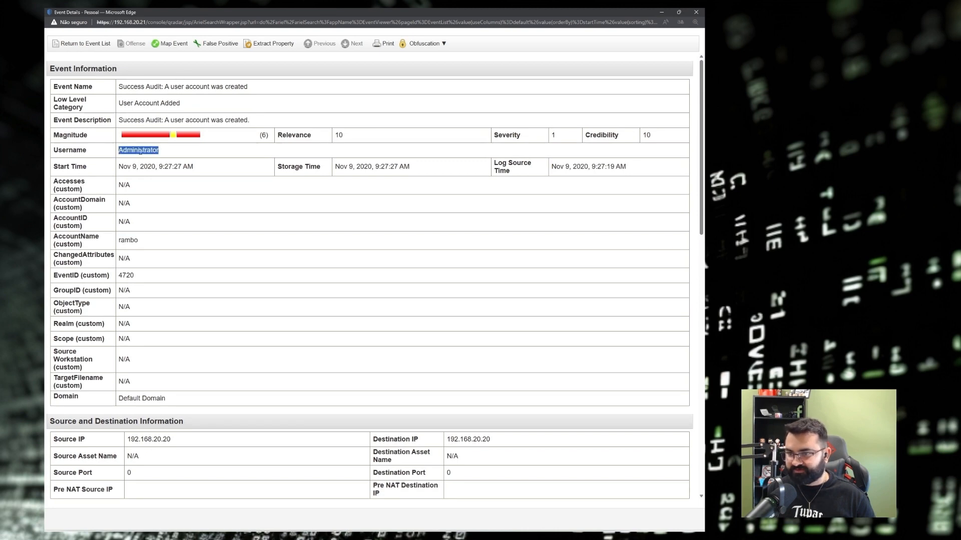
left_click(127, 241)
double_click(128, 240)
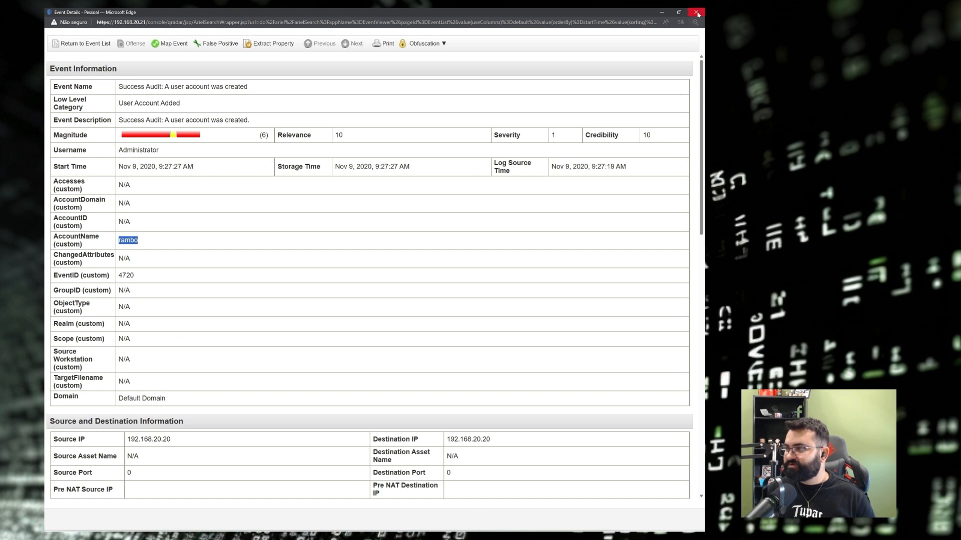
left_click(696, 12)
Expand Q18 on CyberDefenders and find 'rambo' as its accepted answer.
left_click(130, 11)
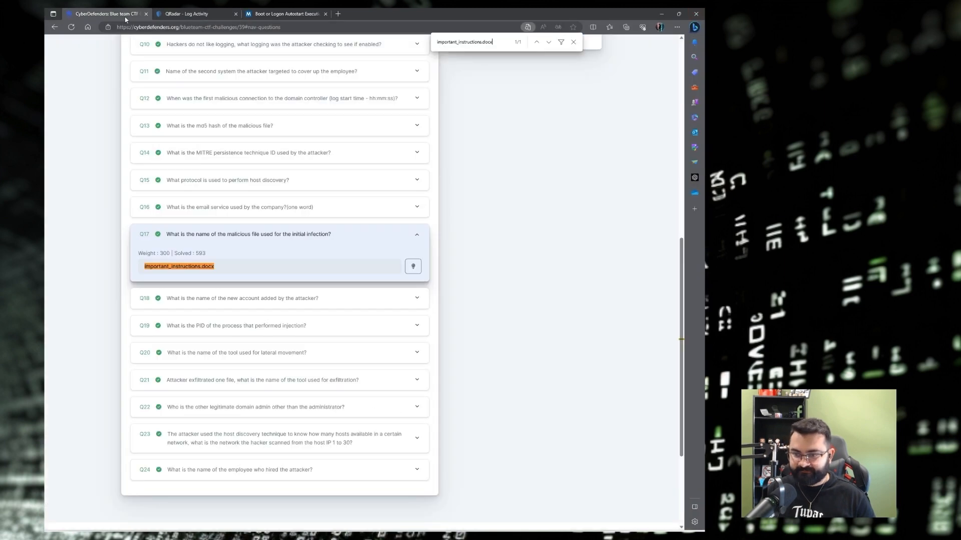
left_click(181, 297)
key("ctrl+f")
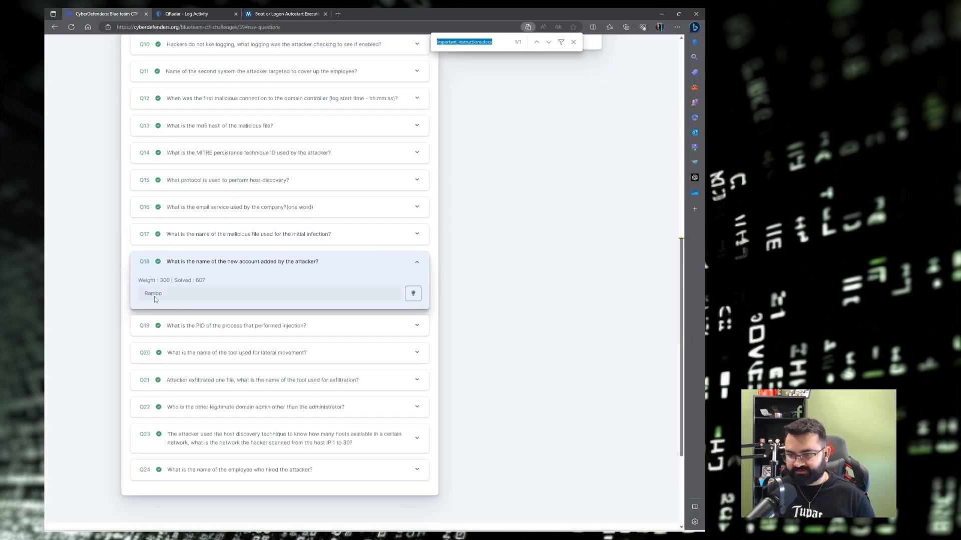
type("rambo")
key("Escape")
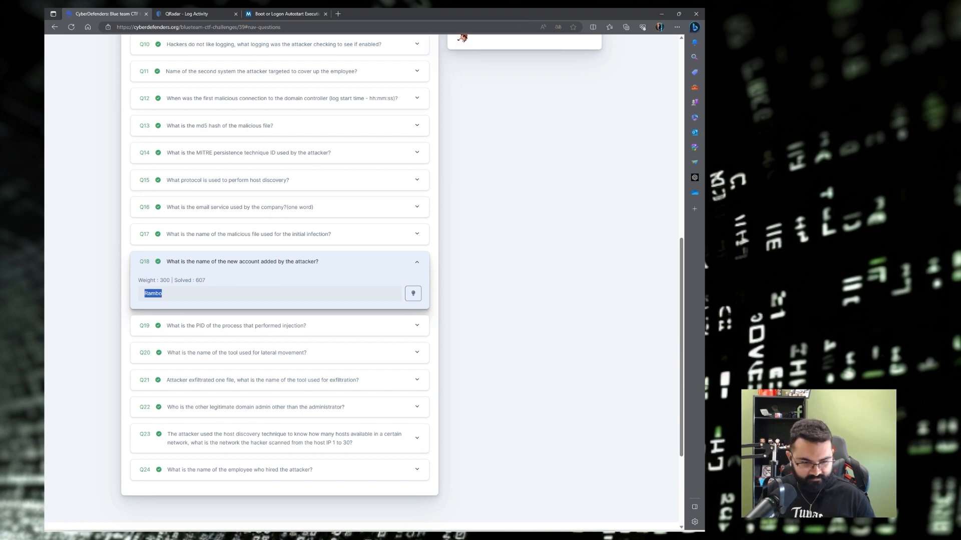
key("alt+Tab")
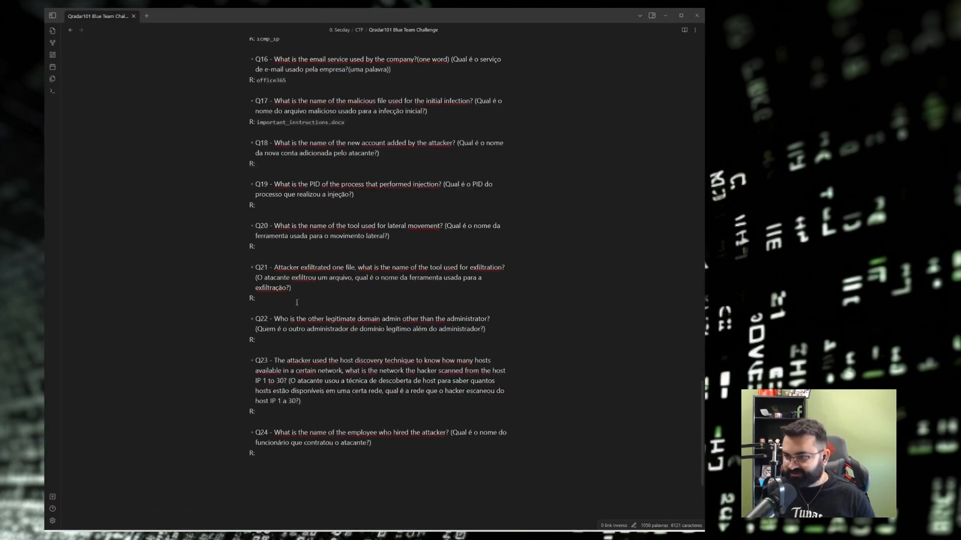
Enter rambo as the Q18 answer, move to Q20, and minimize the notes.
left_click(291, 164)
type("rambo")
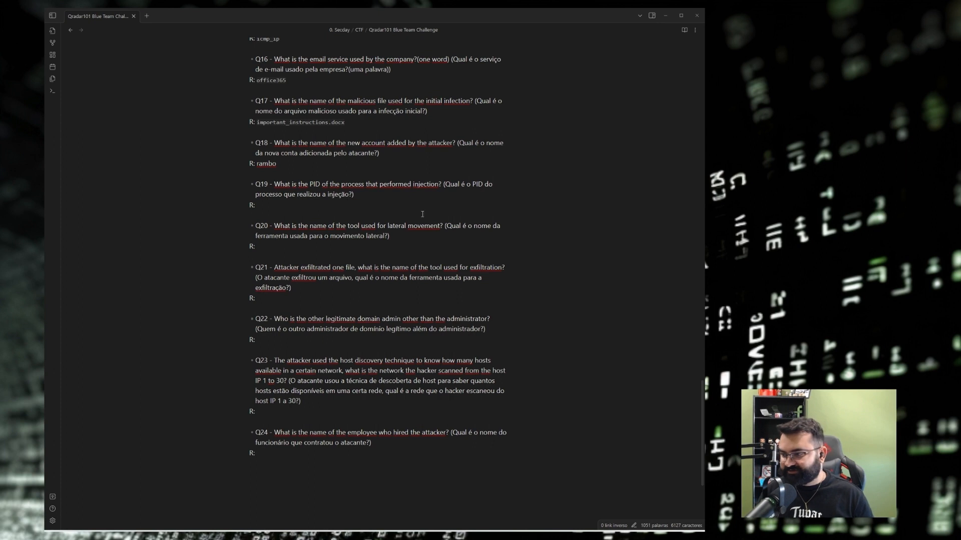
left_click(398, 235)
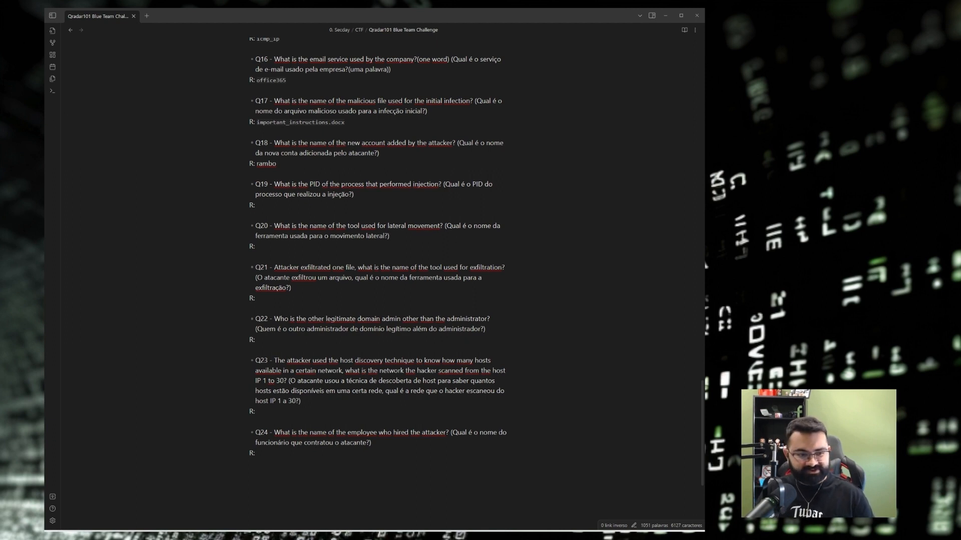
left_click(666, 16)
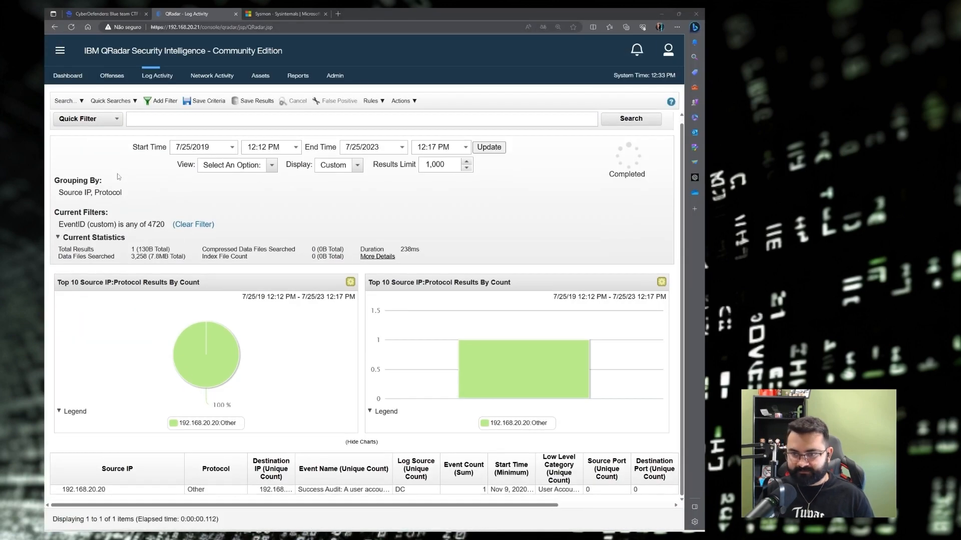
Edit the QRadar log search and remove the EventID 4720 filter.
left_click(67, 101)
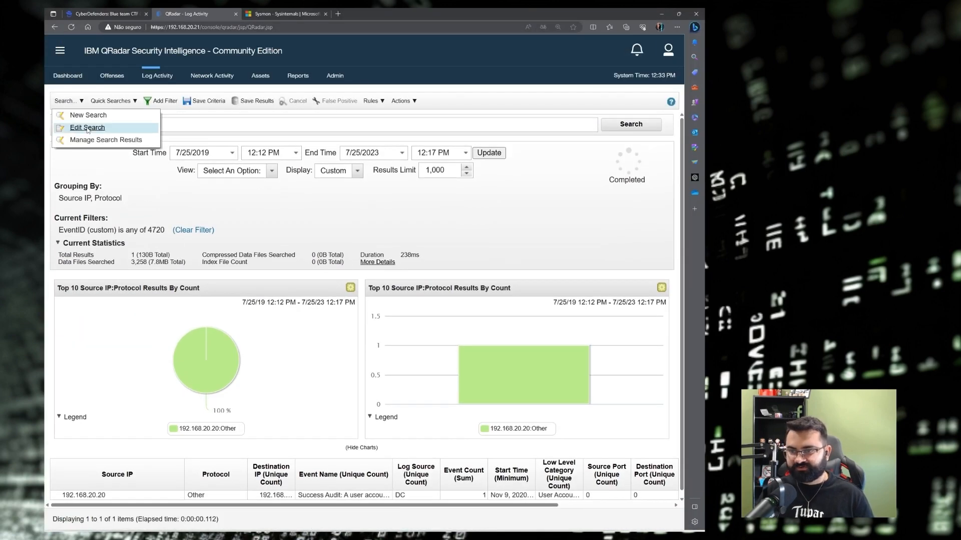
left_click(87, 129)
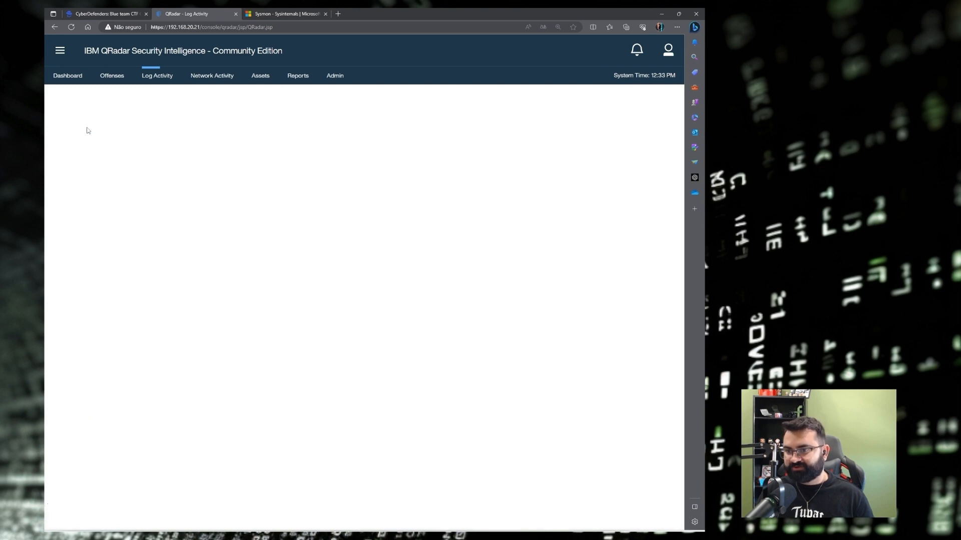
scroll(321, 300, "down", 10)
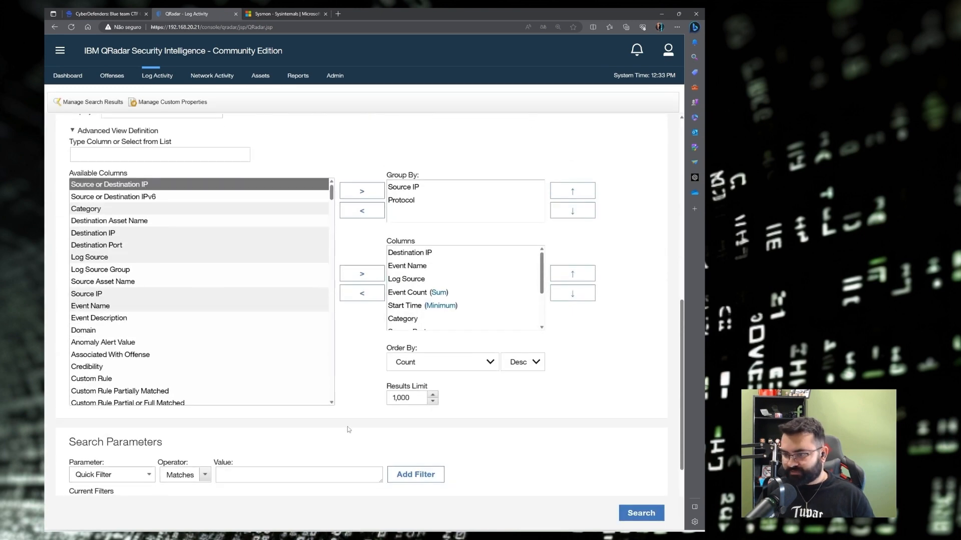
scroll(294, 407, "down", 3)
left_click(135, 365)
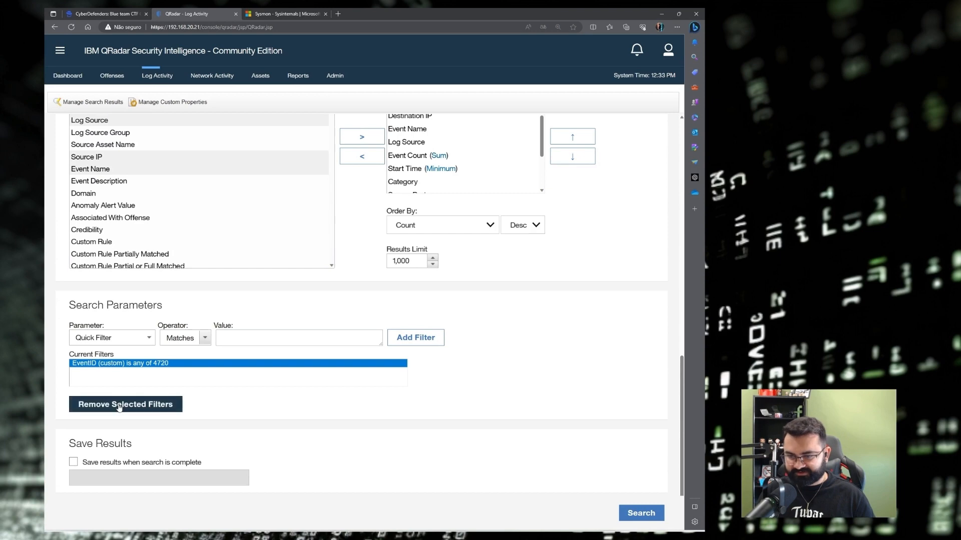
left_click(119, 405)
Add an EventID (custom) is 8 filter and run the search.
left_click(121, 337)
type("eventid")
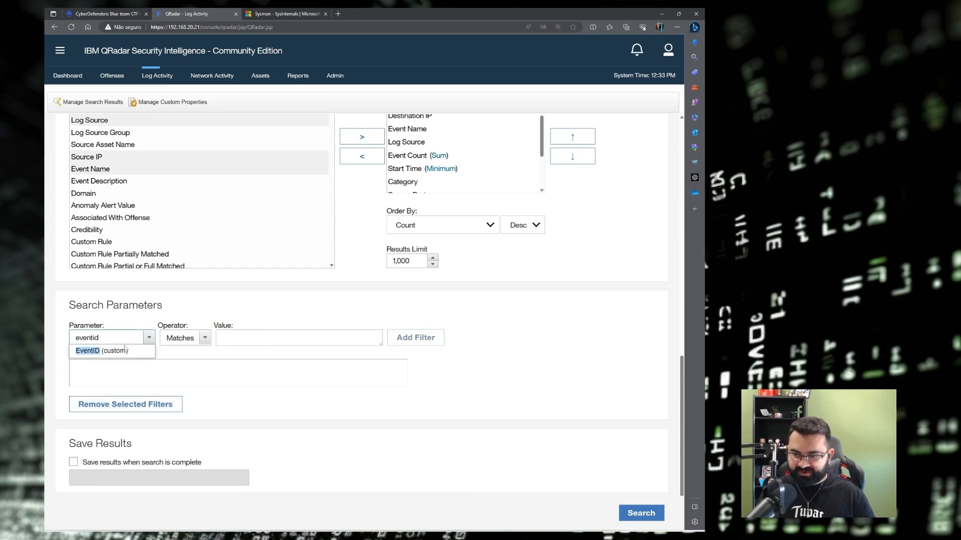
left_click(122, 350)
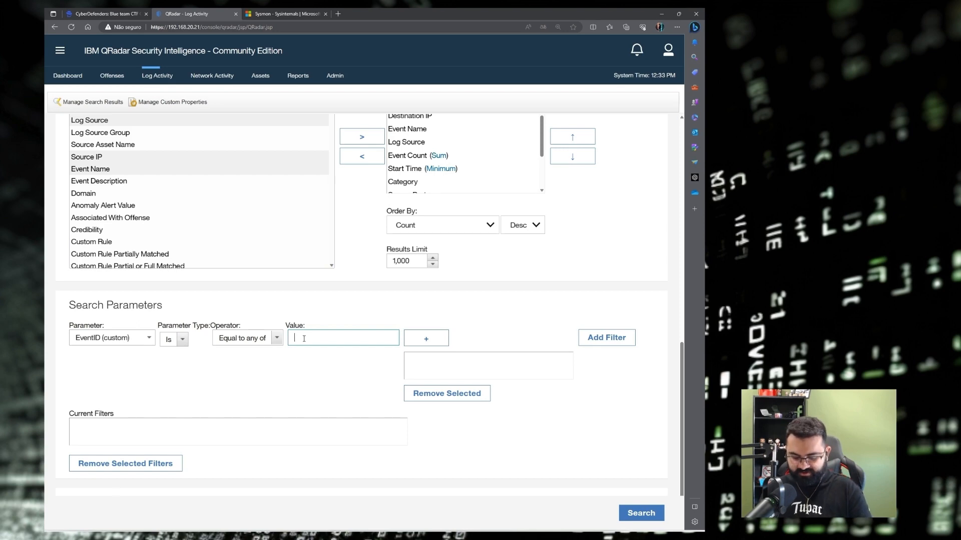
type("8")
left_click(426, 338)
left_click(606, 337)
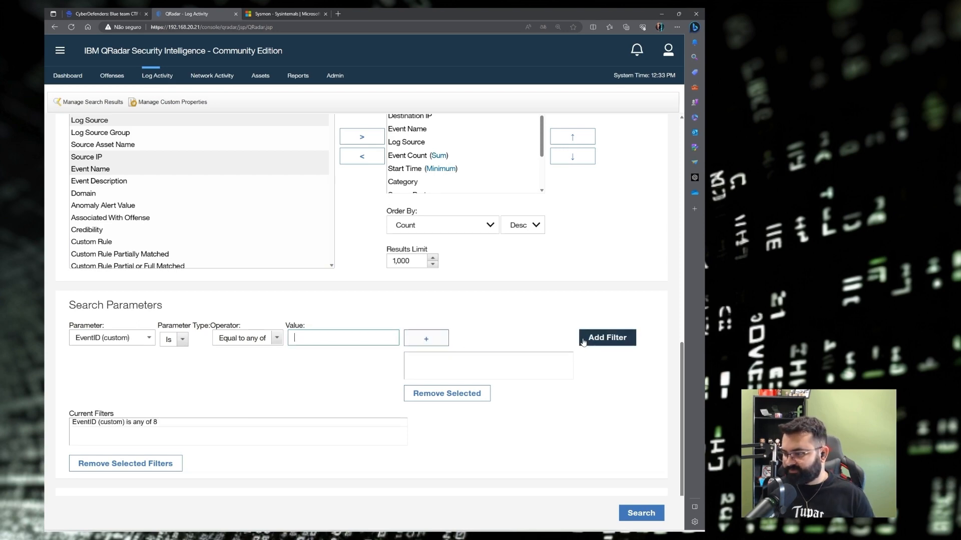
left_click(643, 515)
List the EventID 8 events from 192.168.20.20 and open the latest CreateRemoteThread event.
scroll(451, 474, "down", 2)
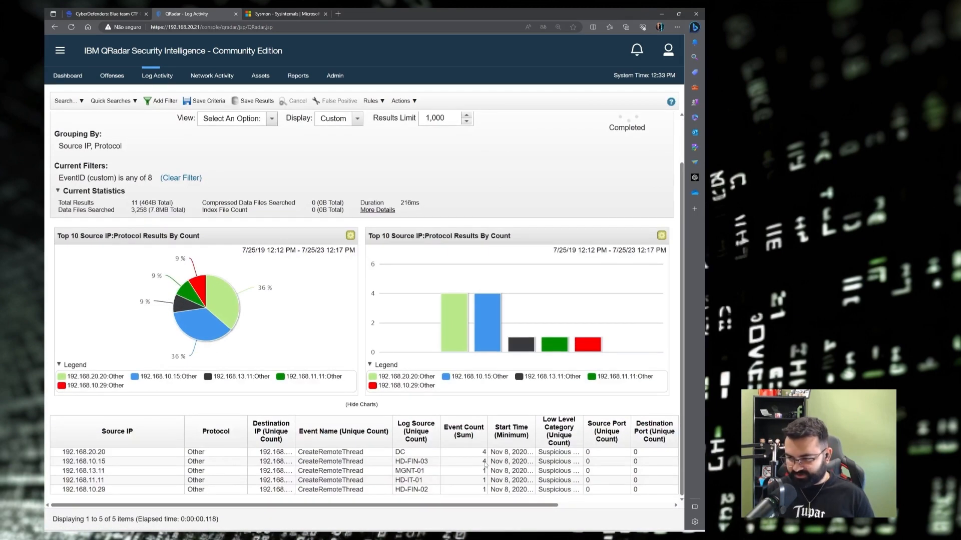
double_click(470, 451)
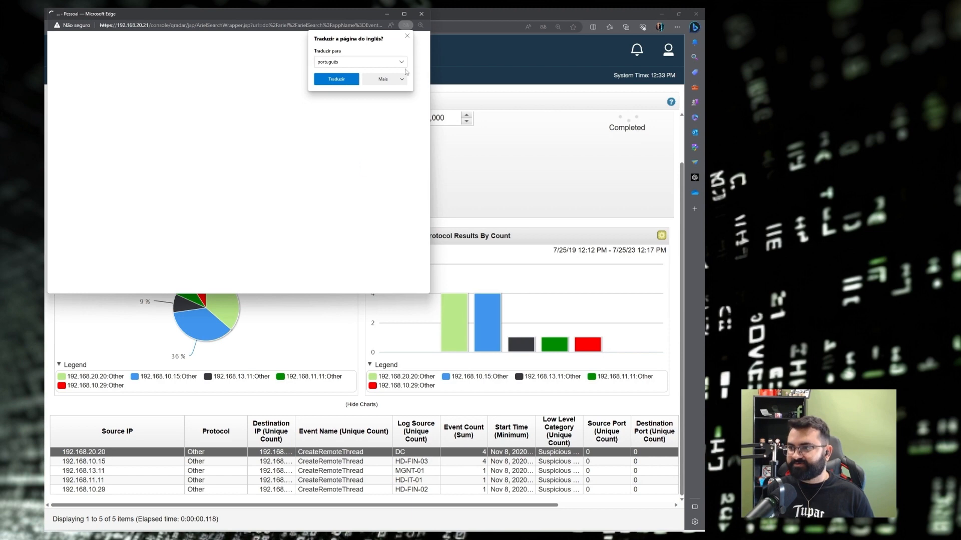
left_click(407, 37)
left_click(404, 14)
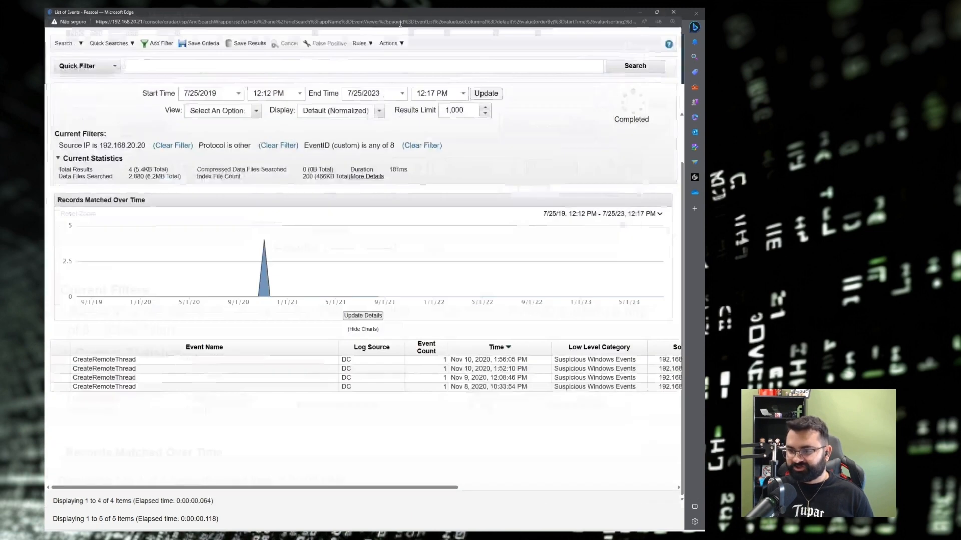
double_click(130, 373)
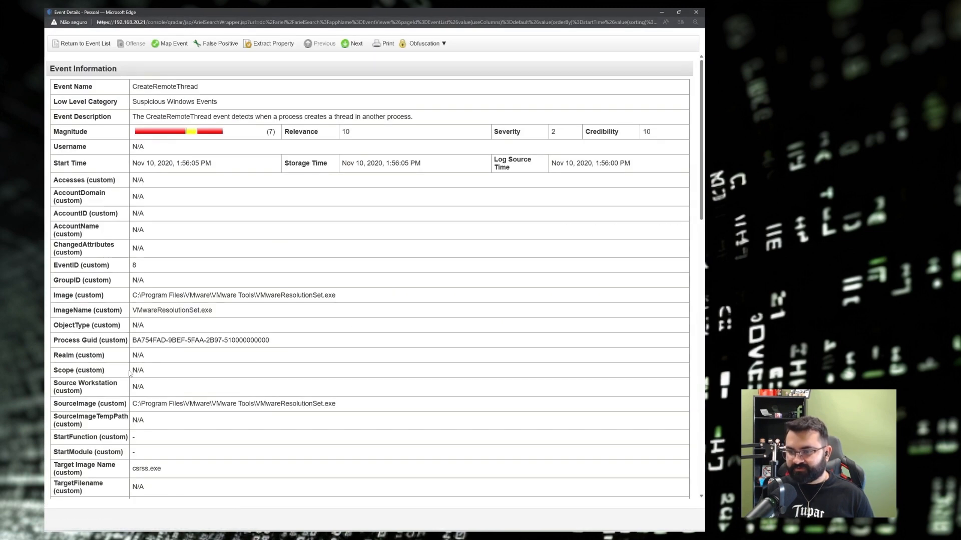
Highlight the source Image path and the TargetImage field pointing to csrss.exe.
scroll(150, 231, "down", 2)
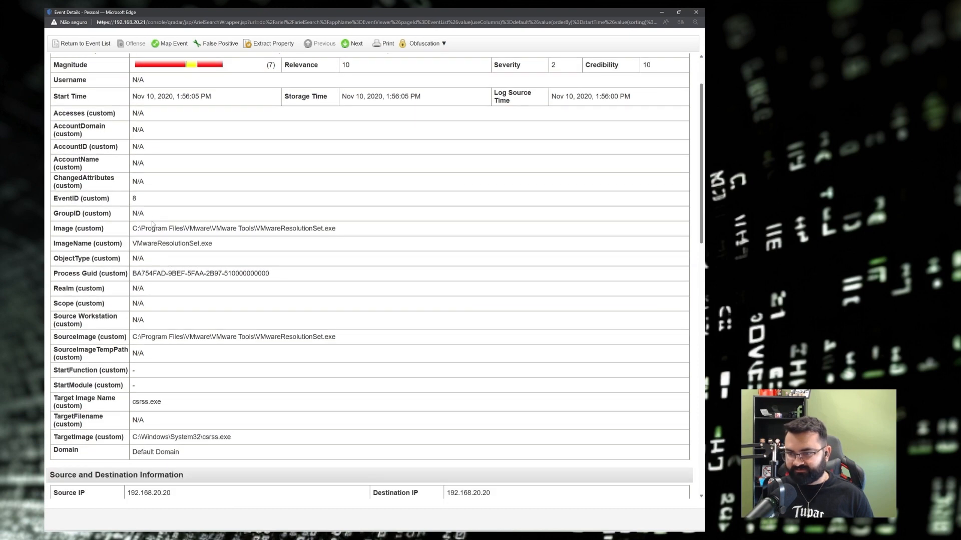
left_click_drag(132, 229, 310, 231)
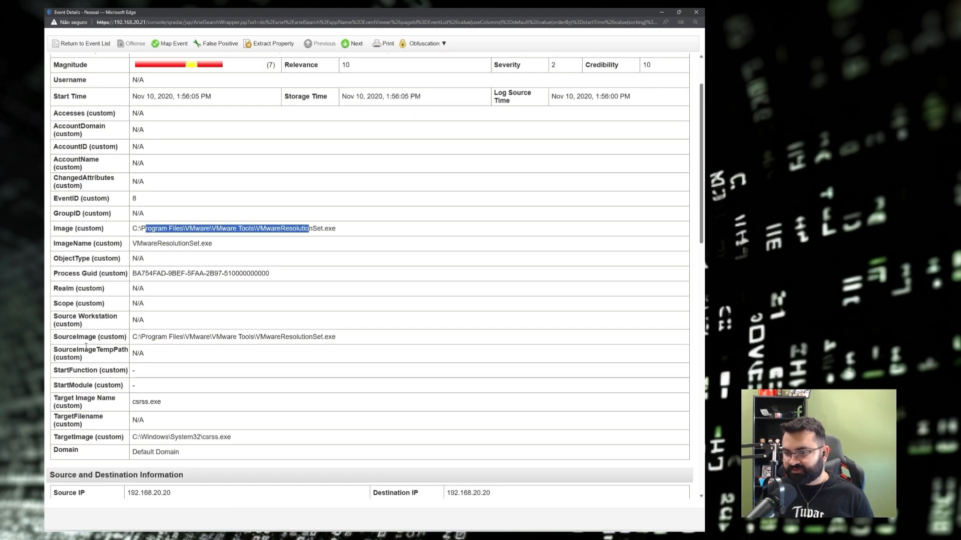
left_click_drag(54, 337, 99, 338)
scroll(307, 315, "down", 8)
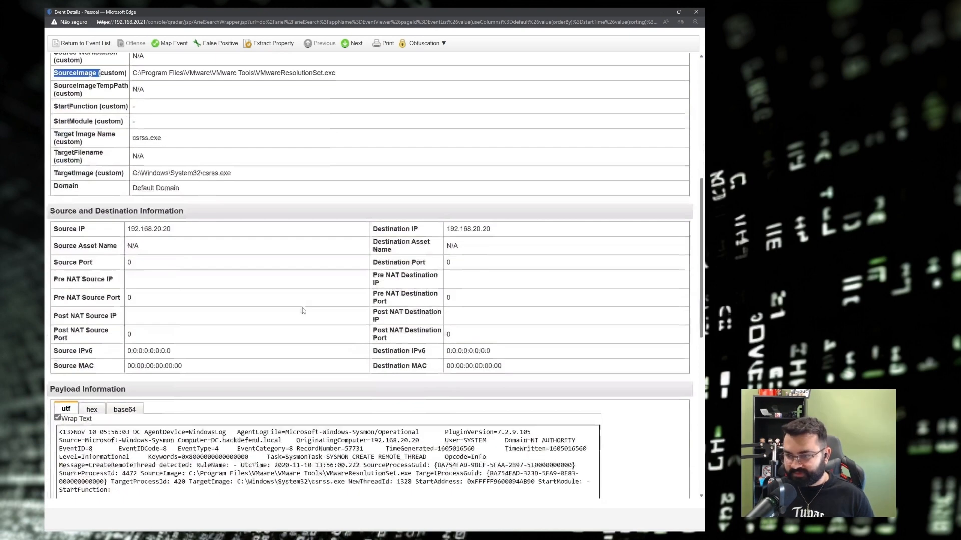
double_click(73, 169)
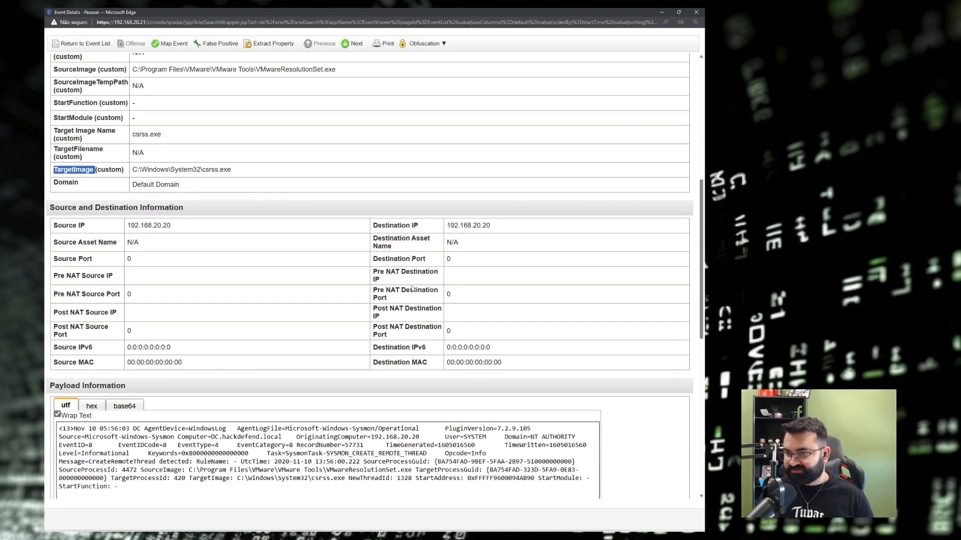
scroll(437, 317, "down", 2)
scroll(89, 176, "up", 2)
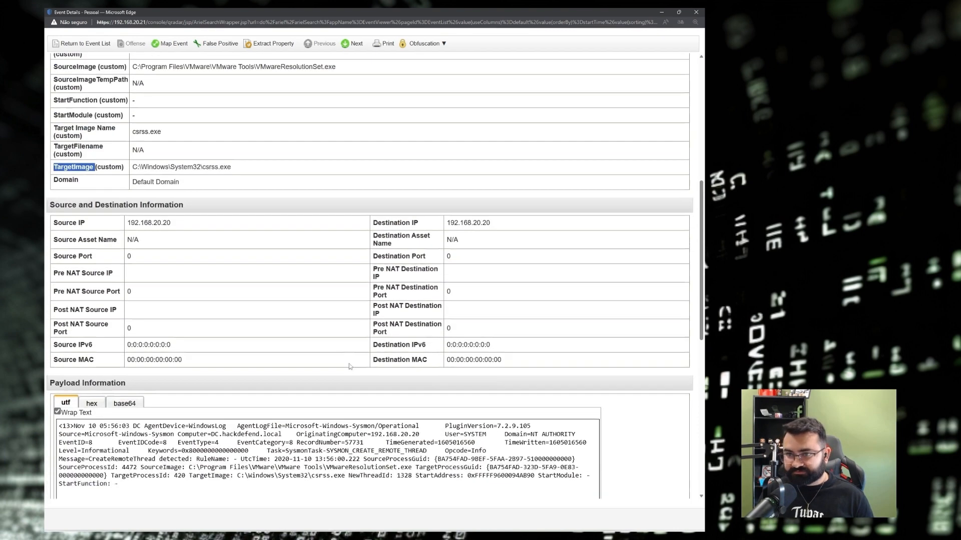
left_click(73, 171)
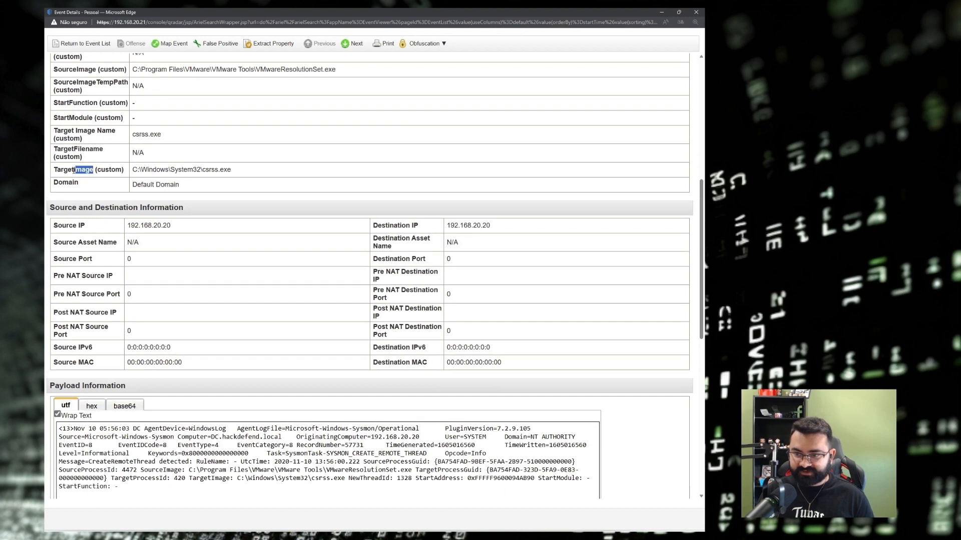
left_click_drag(74, 170, 53, 170)
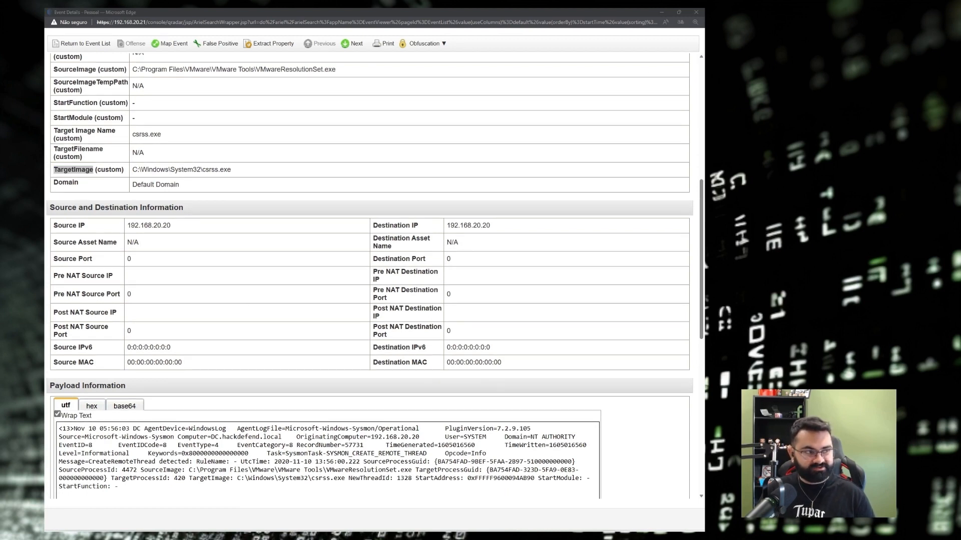
Highlight SourceImage and VMwareResolutionSet in the Image path, then close the event details.
scroll(70, 270, "up", 4)
double_click(70, 270)
key("ctrl+c")
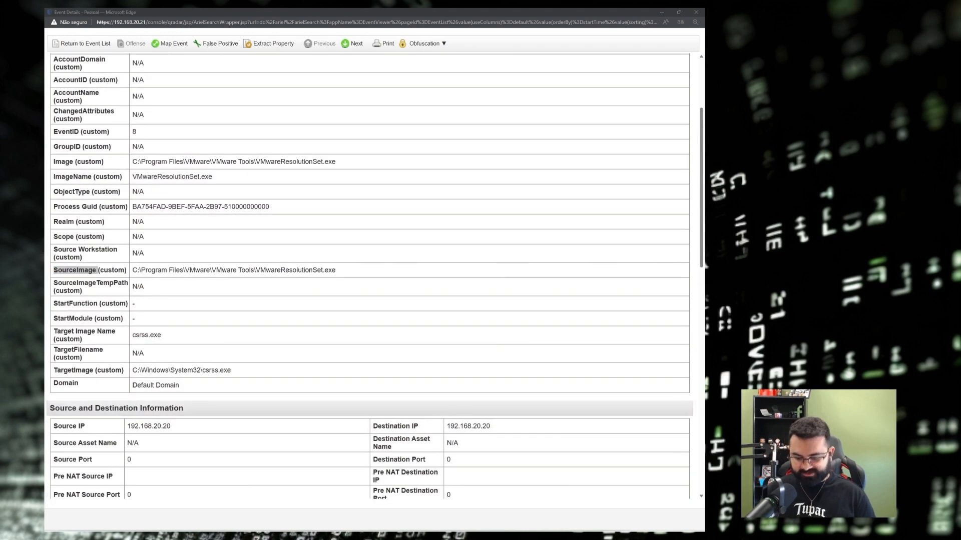
scroll(315, 207, "up", 3)
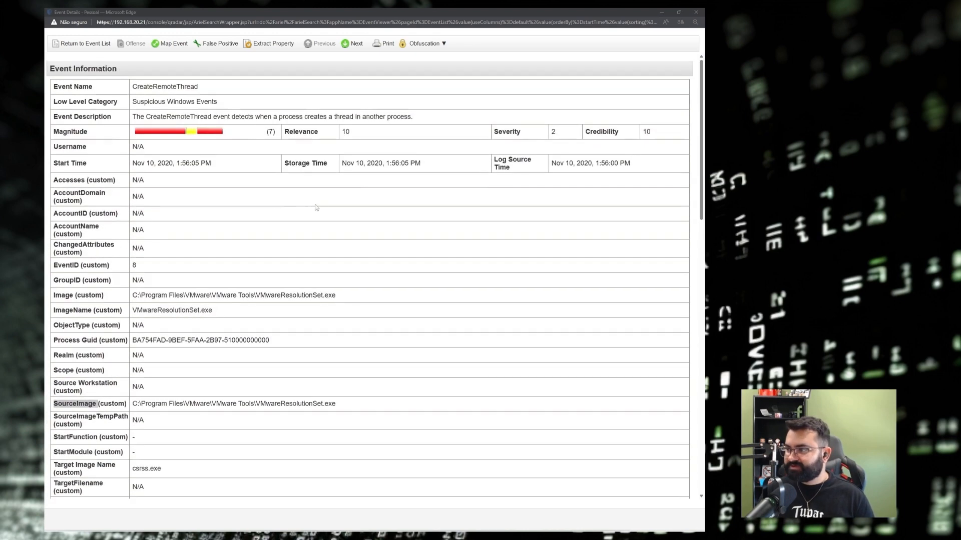
left_click(696, 15)
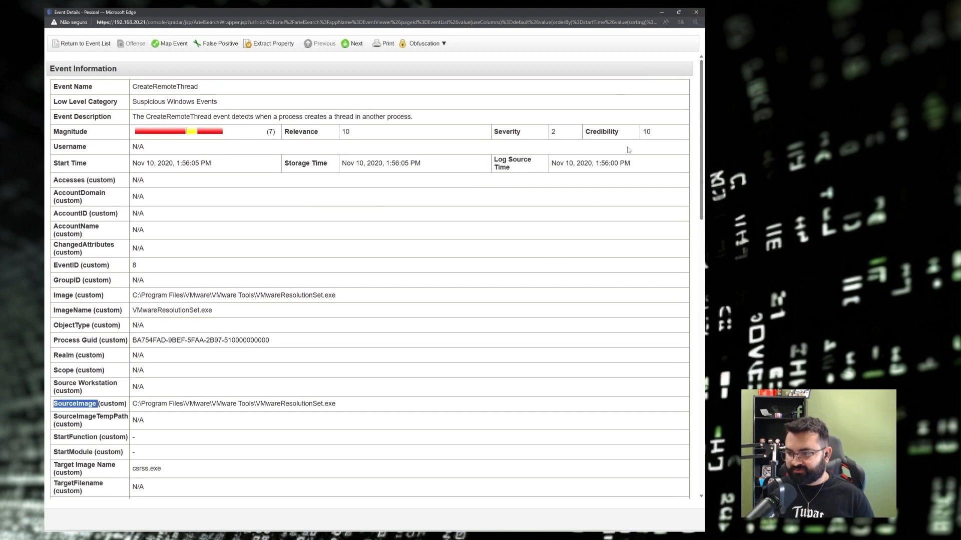
left_click_drag(255, 296, 323, 296)
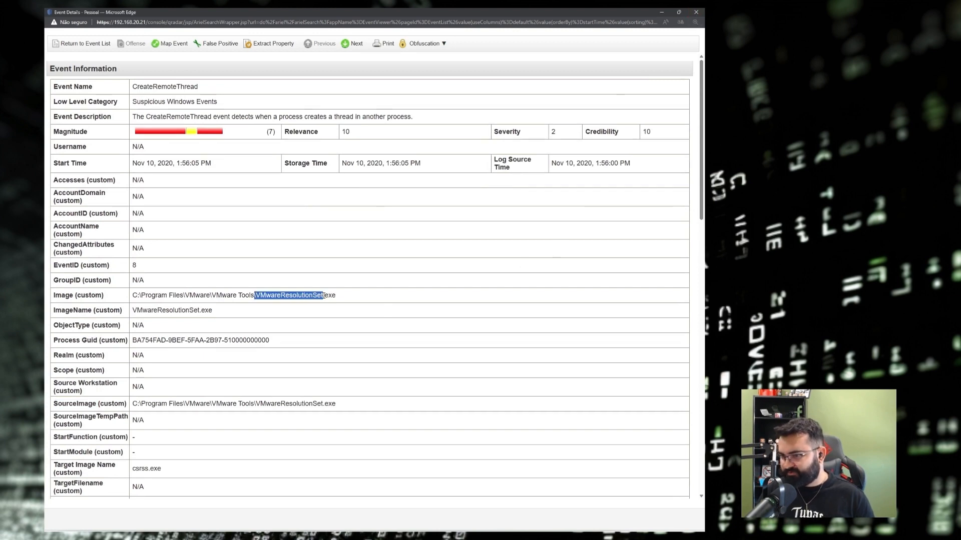
left_click(347, 297)
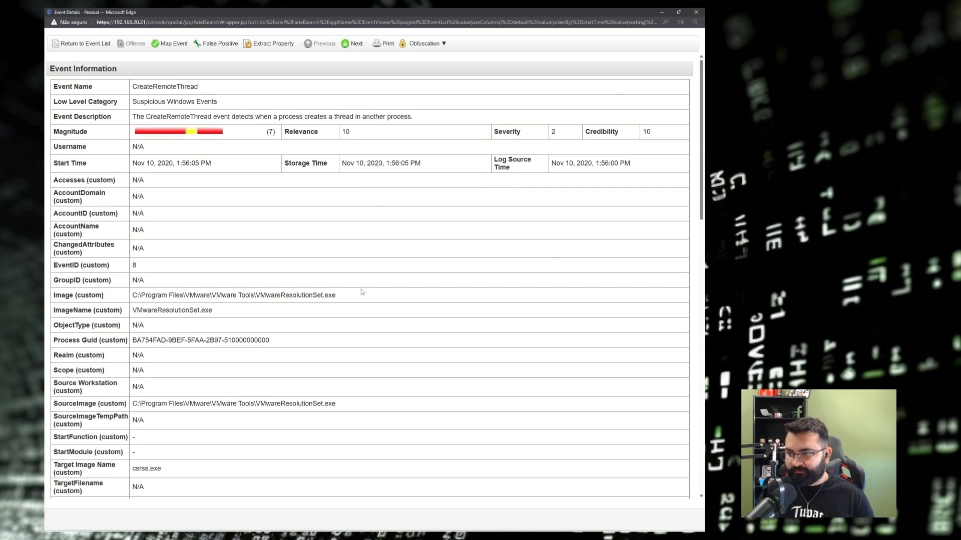
left_click(696, 13)
Reopen the log search for editing and drop Protocol and Source IP from Group By.
scroll(195, 191, "up", 1)
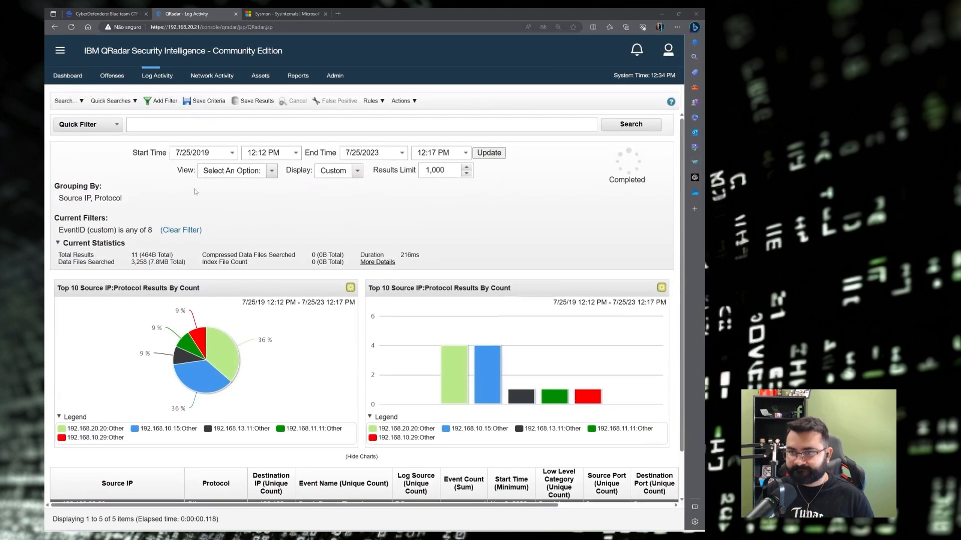
left_click(66, 102)
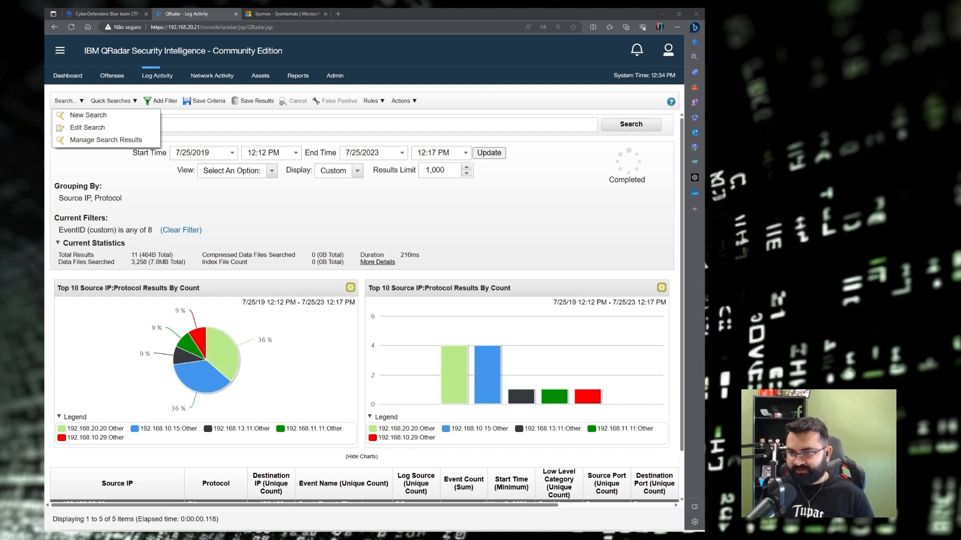
left_click(88, 128)
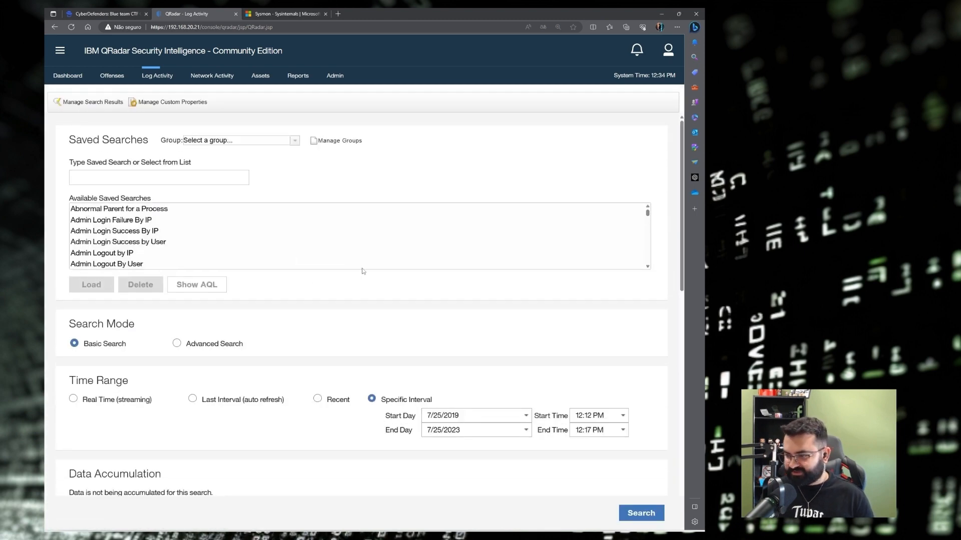
scroll(295, 256, "down", 1)
scroll(350, 341, "down", 5)
scroll(352, 332, "down", 2)
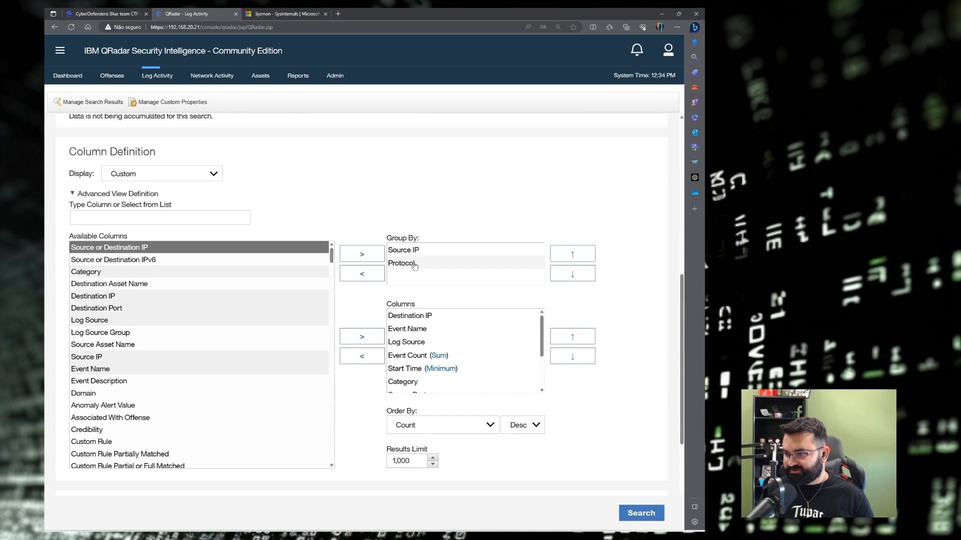
left_click(414, 265)
left_click(364, 275)
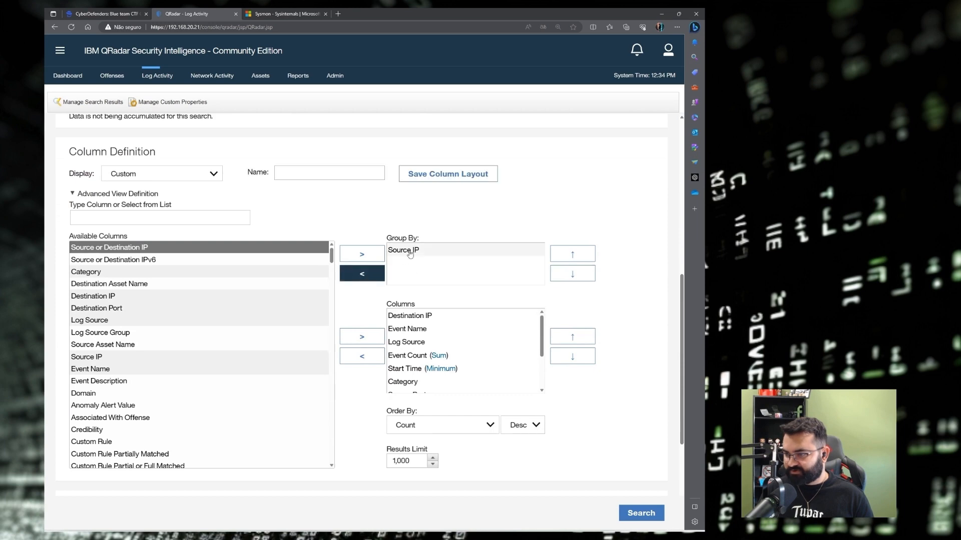
left_click(363, 275)
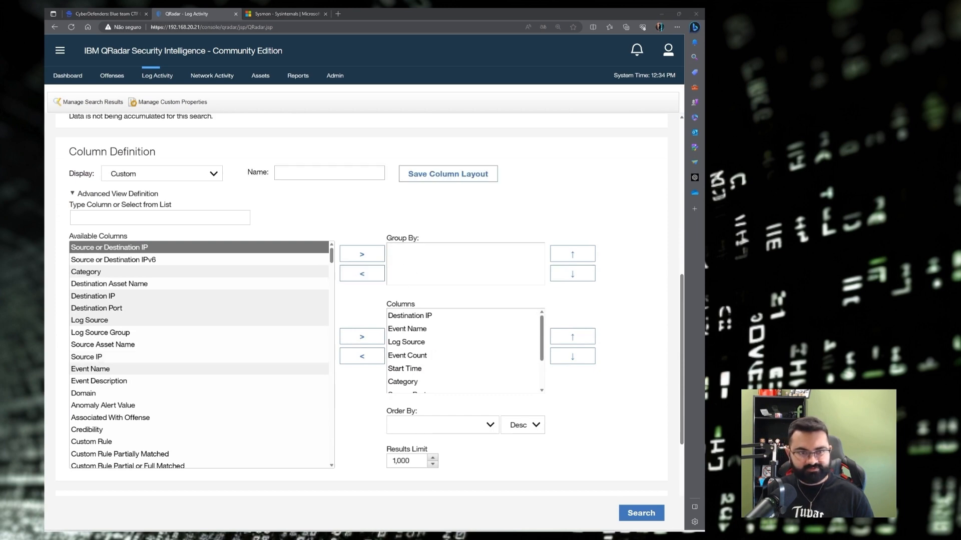
Group by SourceImage (custom) then TargetImage (custom) and rerun the search.
left_click(146, 218)
type("TargetImage")
left_click(113, 247)
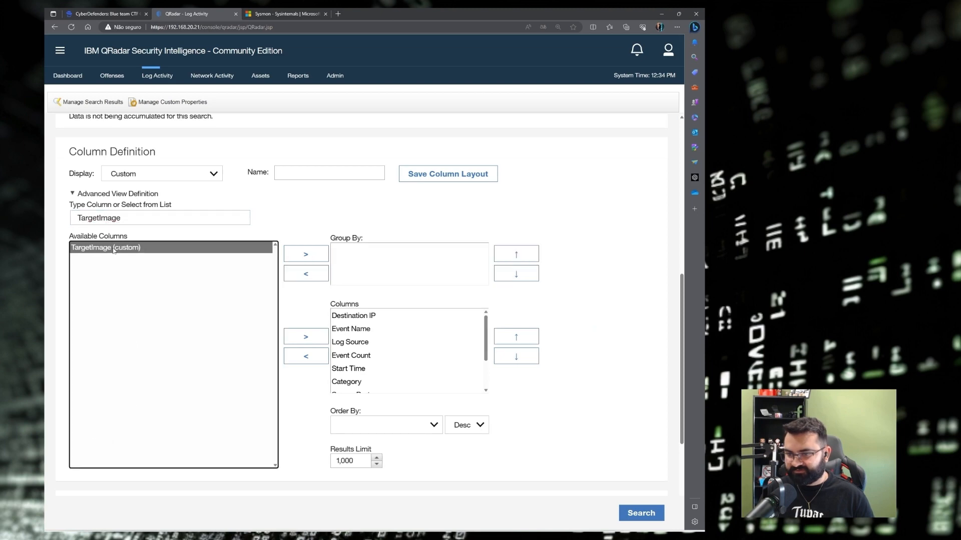
left_click(319, 254)
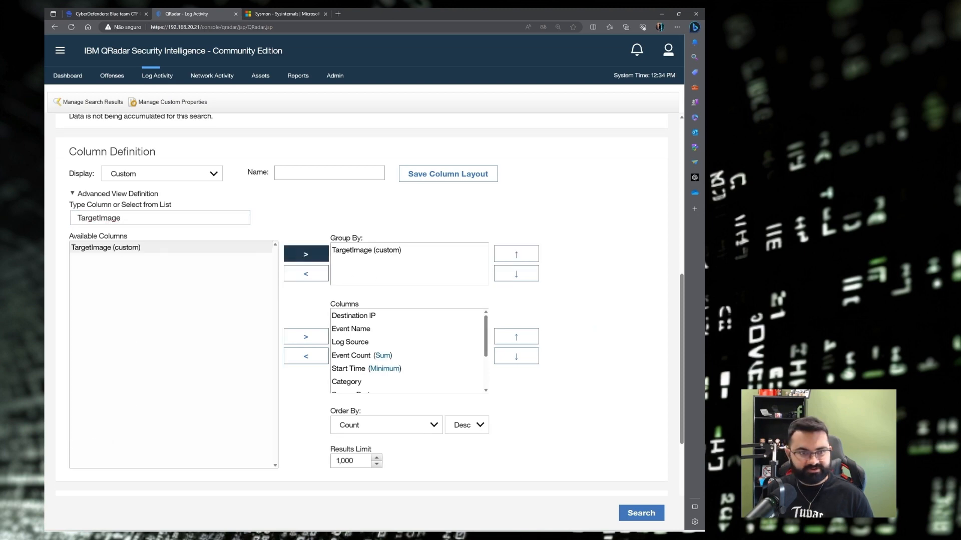
double_click(100, 218)
key("ctrl+v")
left_click(107, 247)
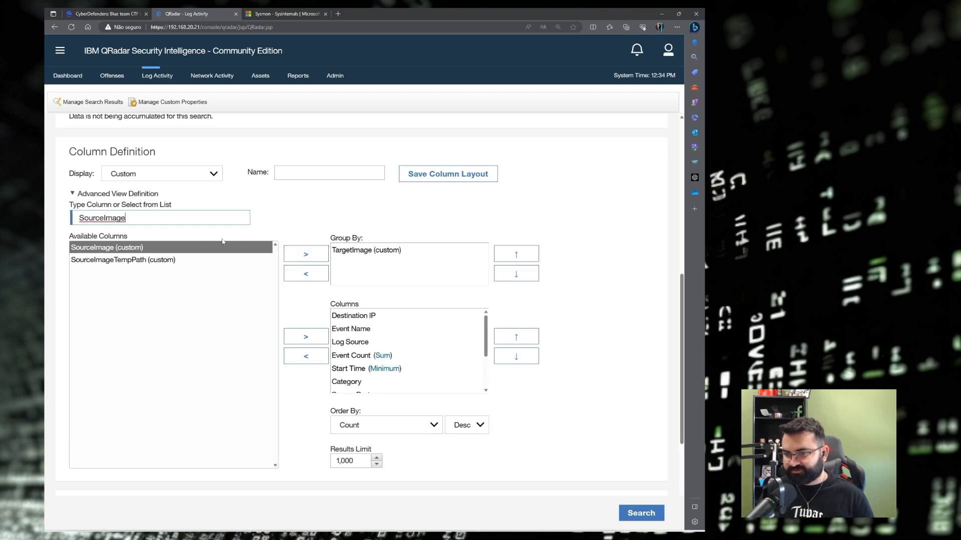
left_click(305, 254)
left_click(383, 263)
left_click(519, 253)
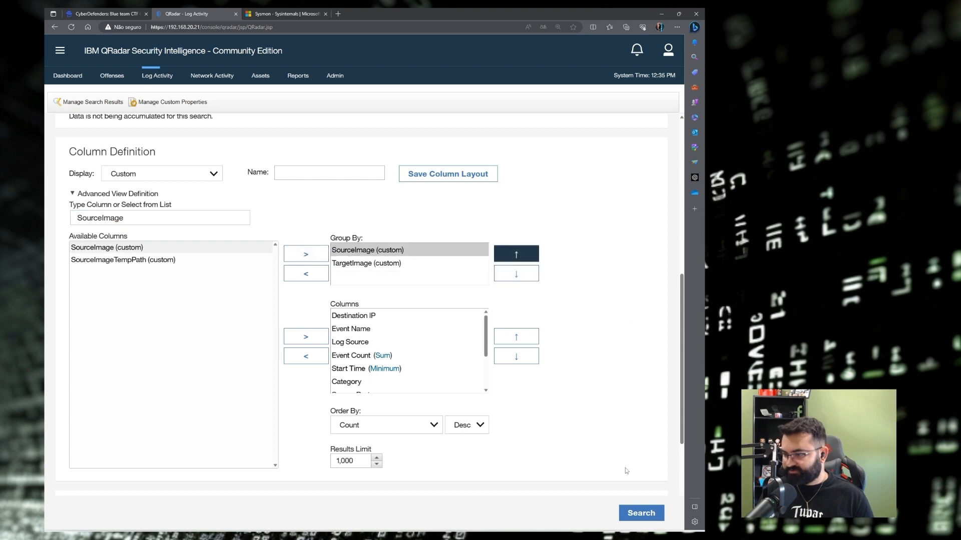
left_click(641, 513)
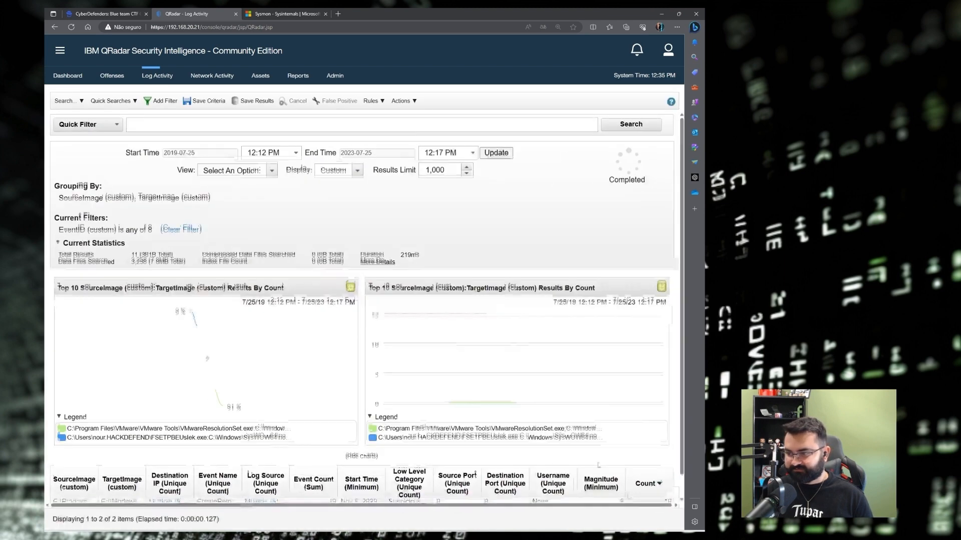
Widen the image columns and open the events for the FSETPBEUslek.exe → notepad.exe pair.
left_click_drag(149, 455, 287, 453)
left_click(207, 490)
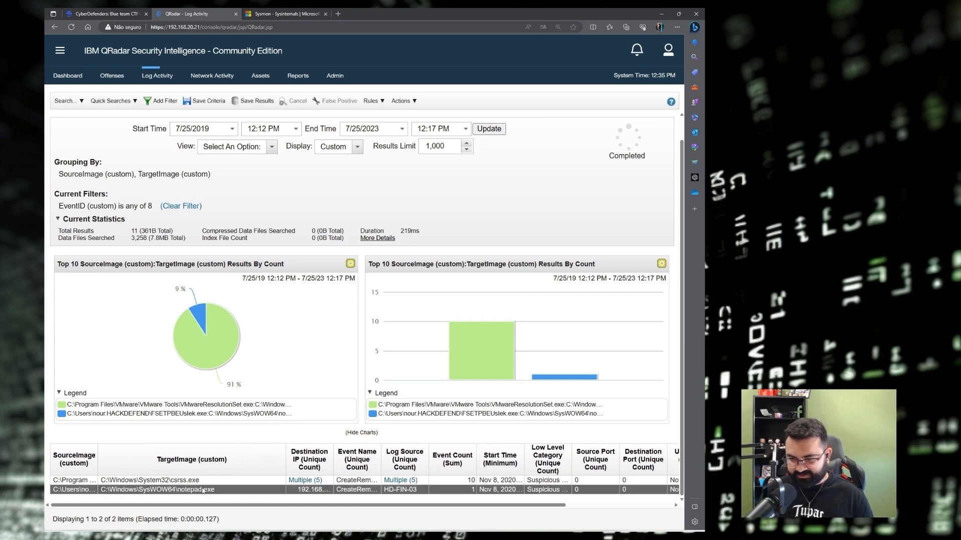
left_click_drag(100, 460, 303, 460)
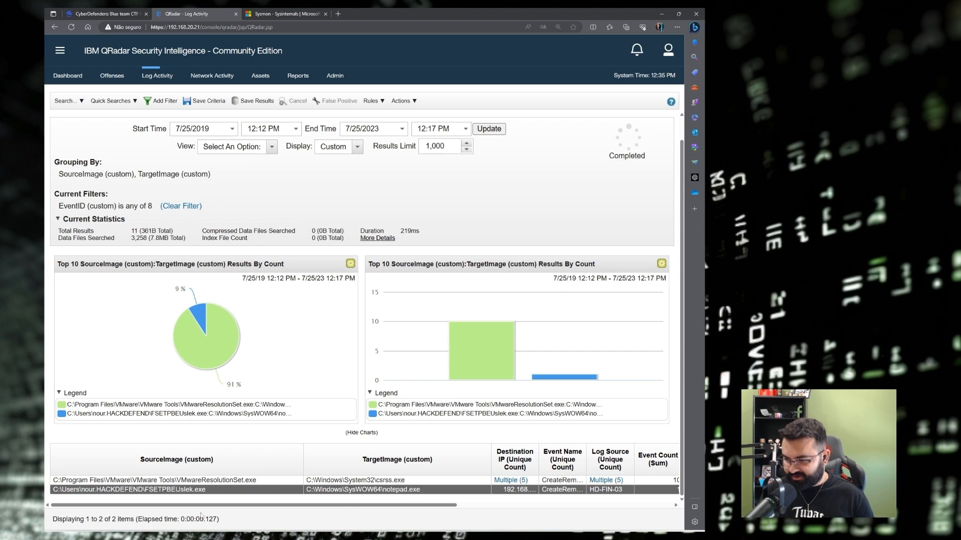
double_click(188, 490)
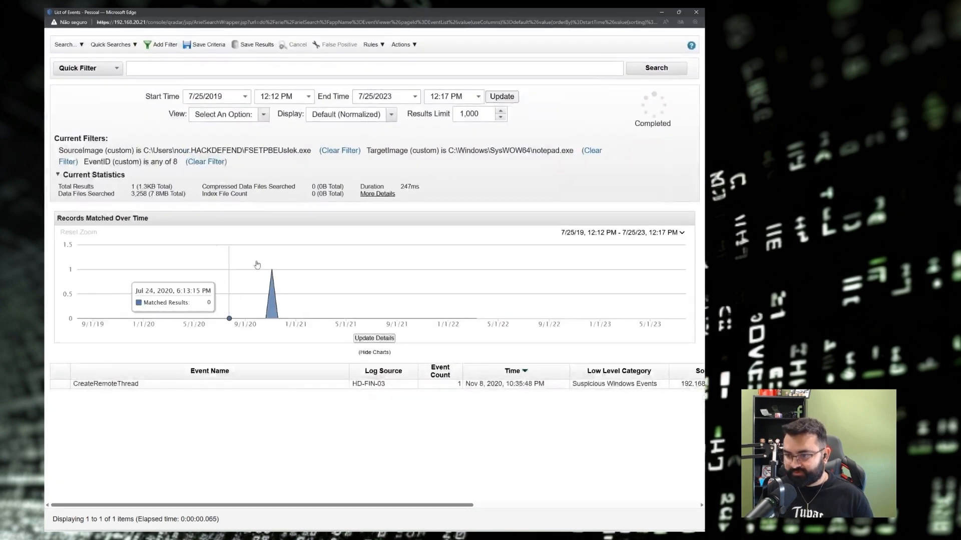
Open the CreateRemoteThread event's details and search the payload for 'ID'.
double_click(335, 384)
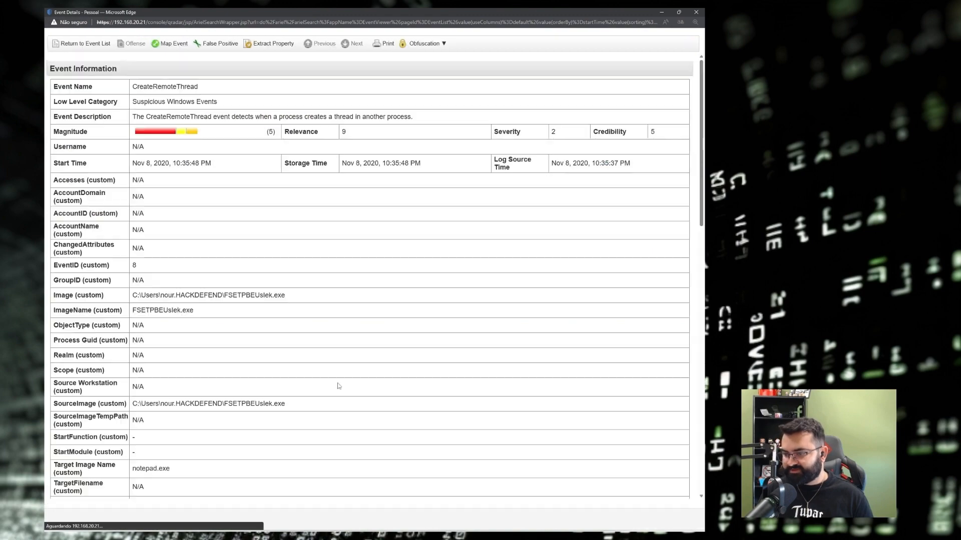
scroll(363, 302, "down", 4)
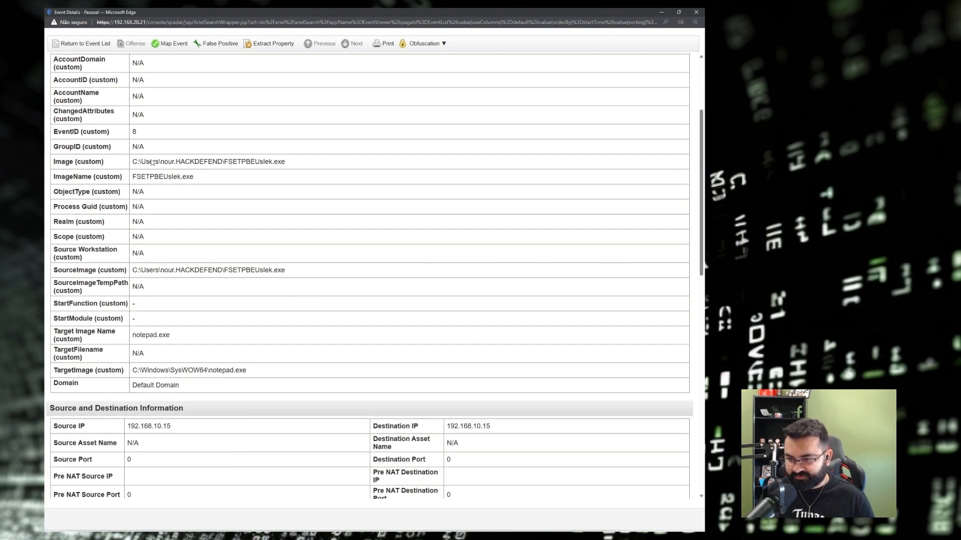
scroll(152, 159, "down", 3)
scroll(165, 216, "down", 3)
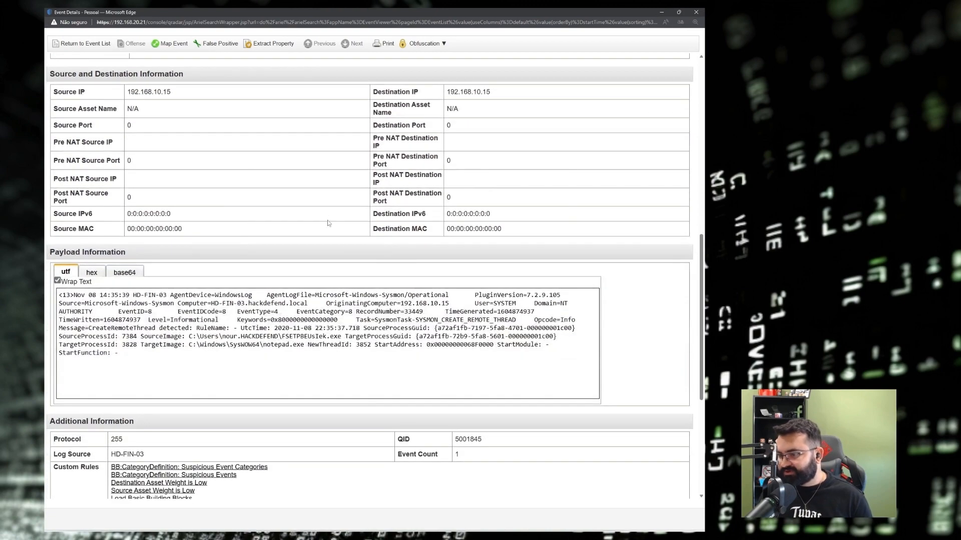
key("ctrl+f")
type("ID")
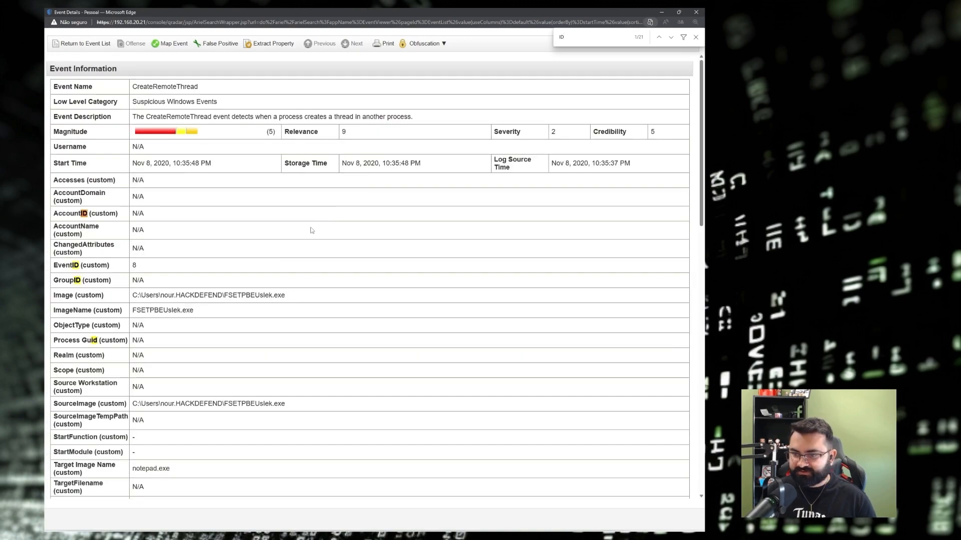
scroll(260, 307, "down", 6)
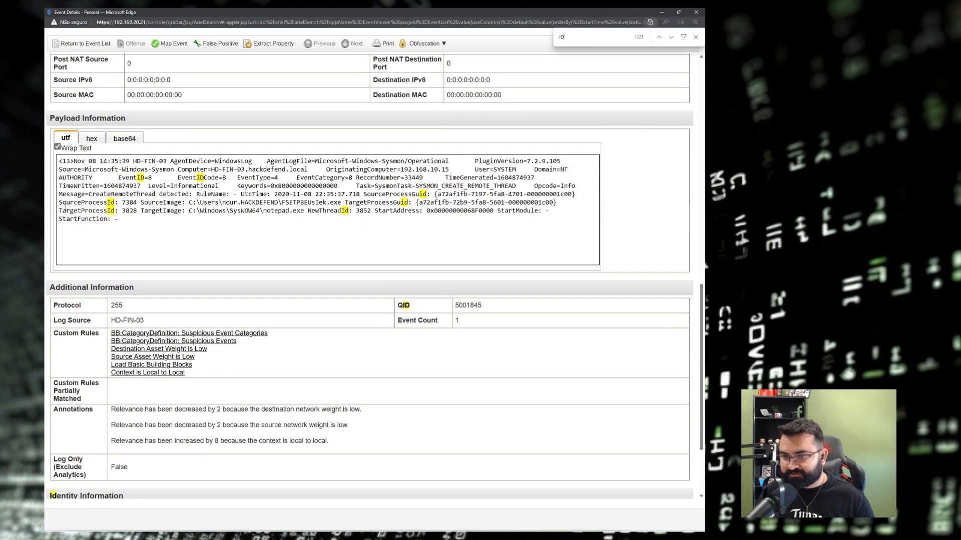
Copy the SourceProcessId value 7384 and bring up the challenge notes.
double_click(68, 210)
double_click(90, 202)
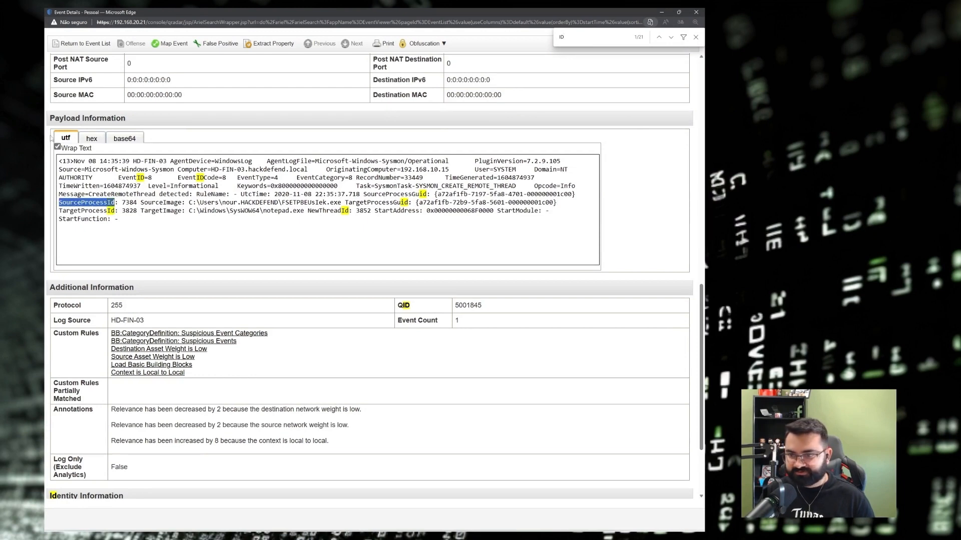
double_click(138, 202)
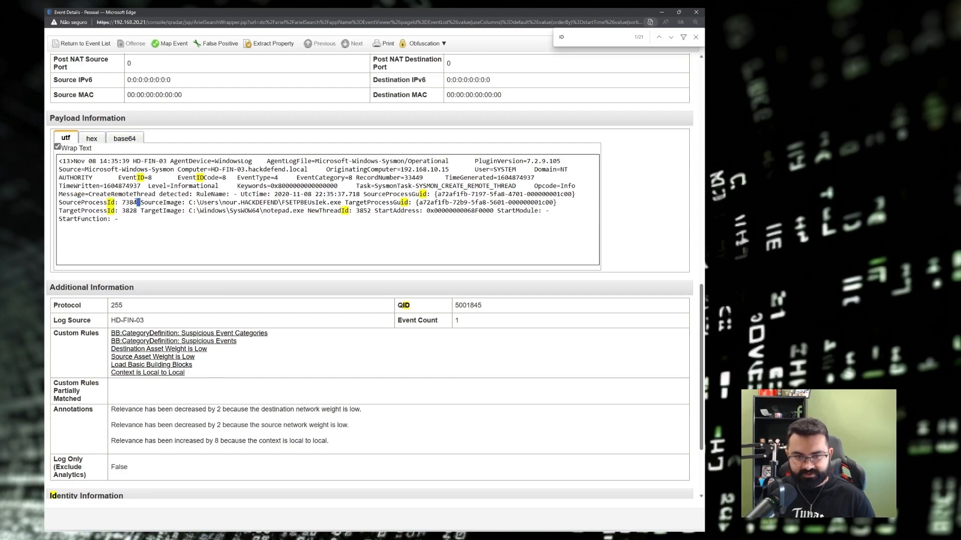
double_click(129, 202)
key("ctrl+c")
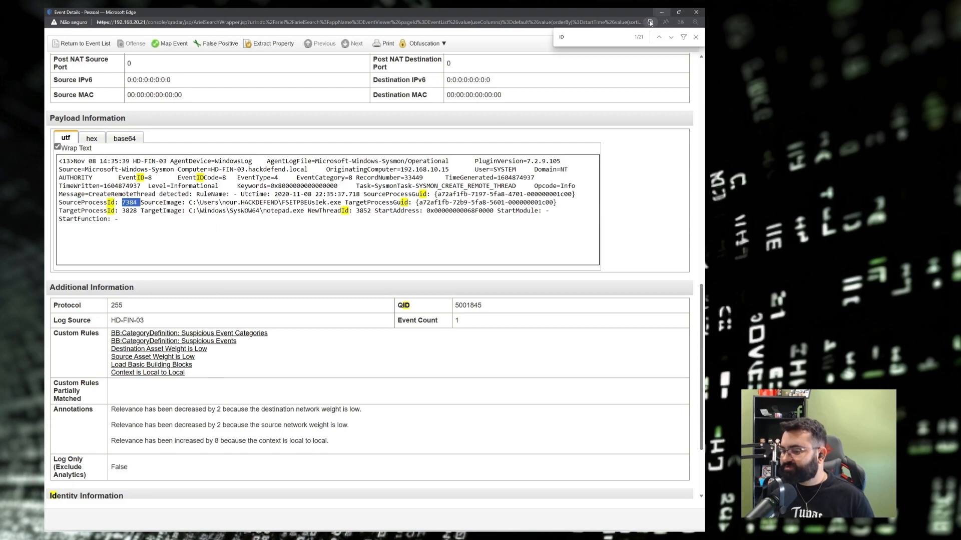
key("alt+Tab")
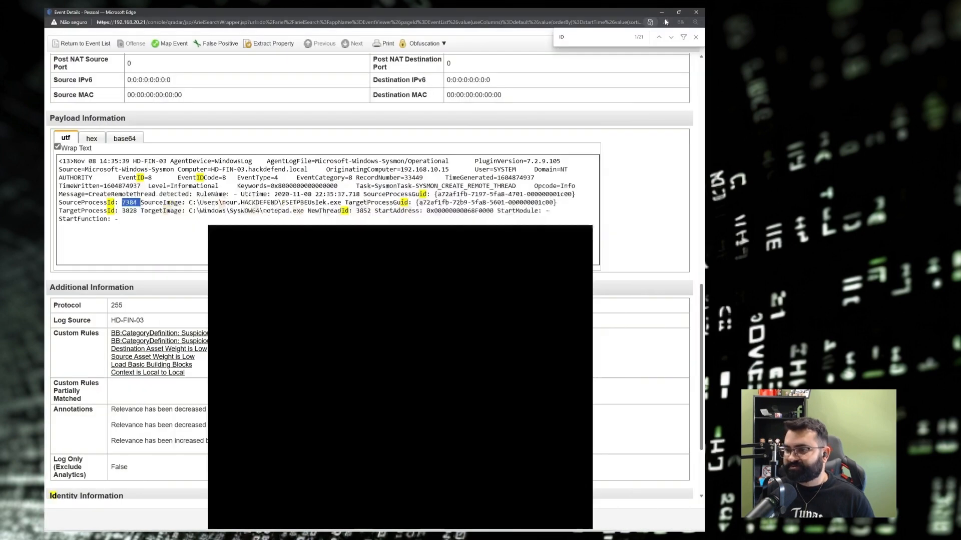
left_click(665, 15)
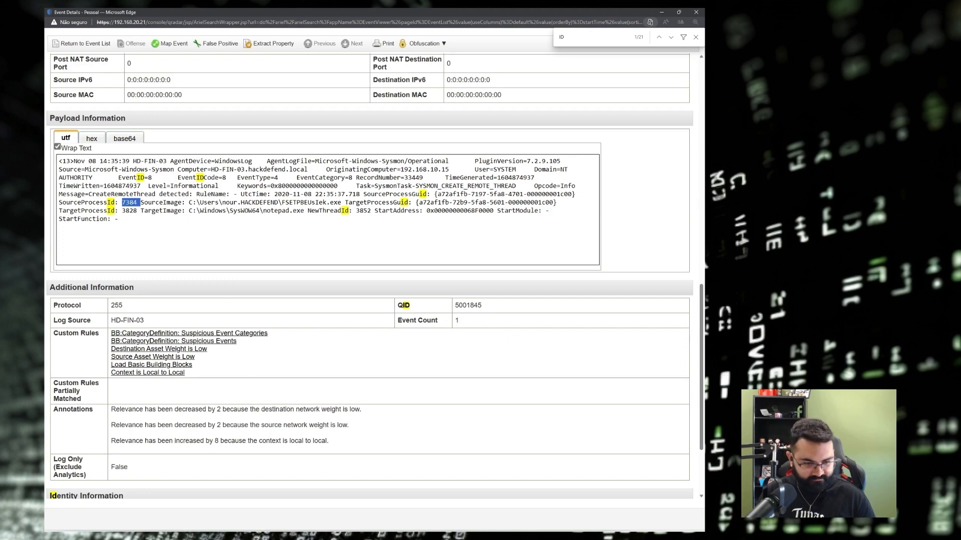
key("alt+Tab")
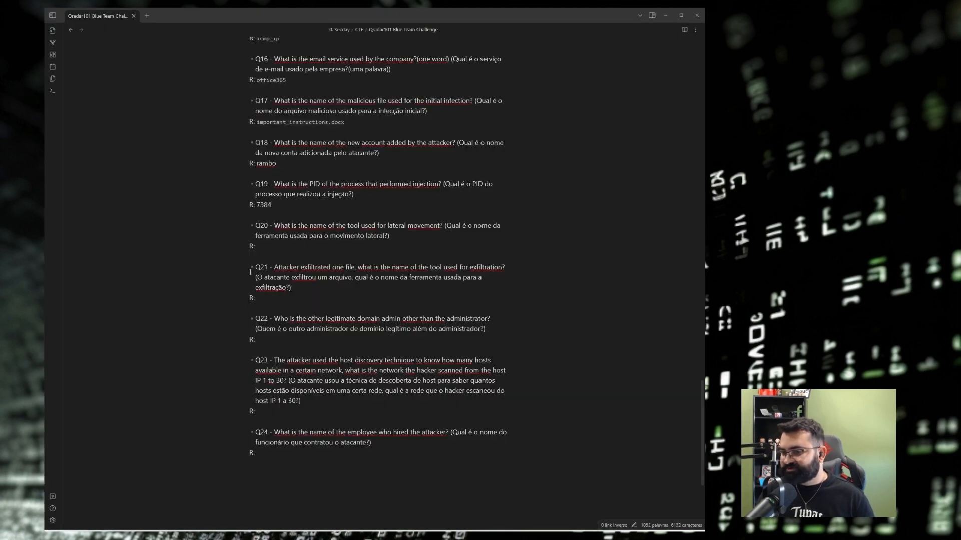
Check 7384 on the challenge page, ready the Q20 answer line, and return to QRadar.
left_click(665, 15)
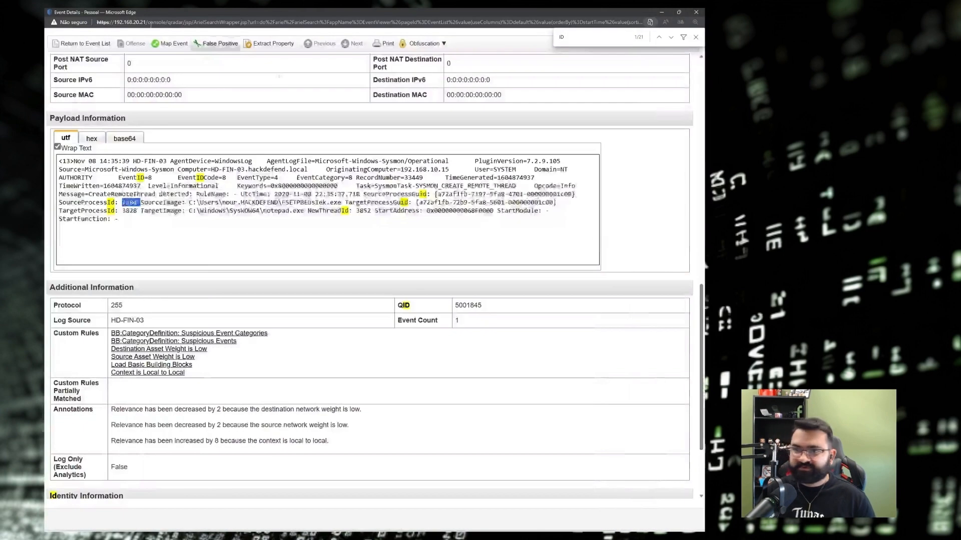
left_click(702, 12)
key("ctrl+f")
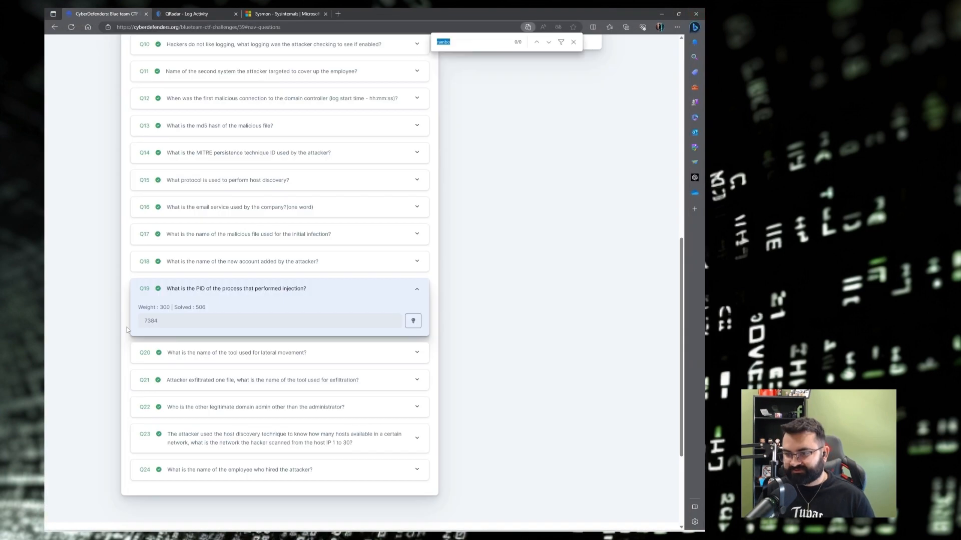
key("ctrl+v")
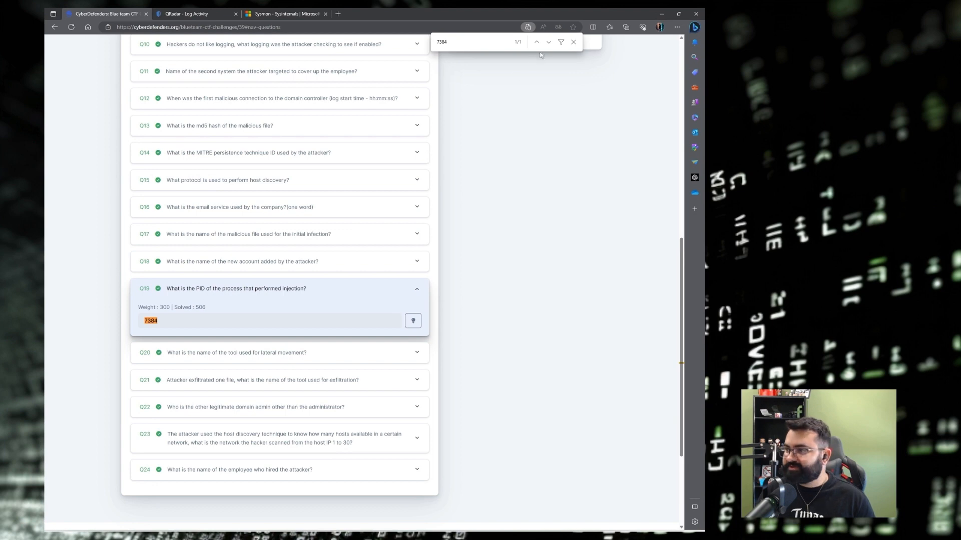
left_click(576, 43)
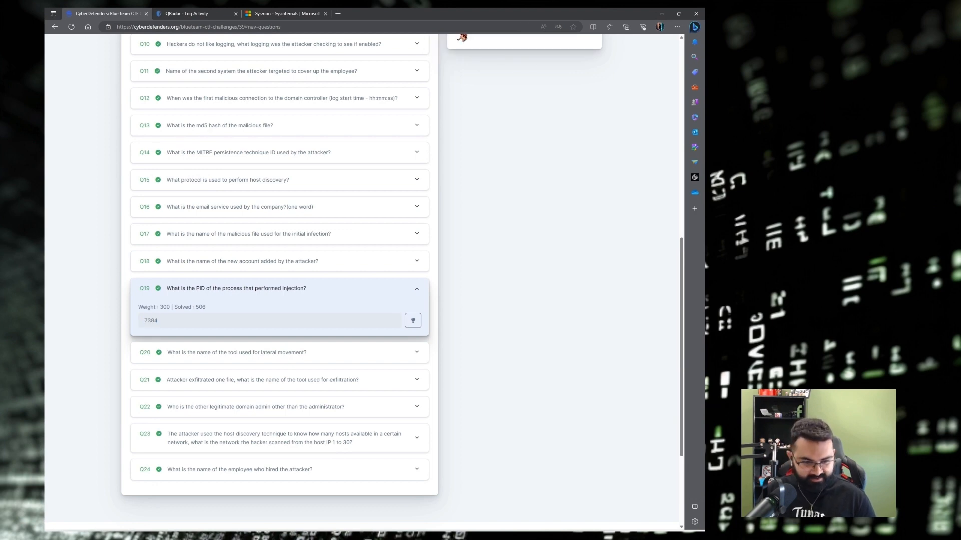
key("alt+Tab")
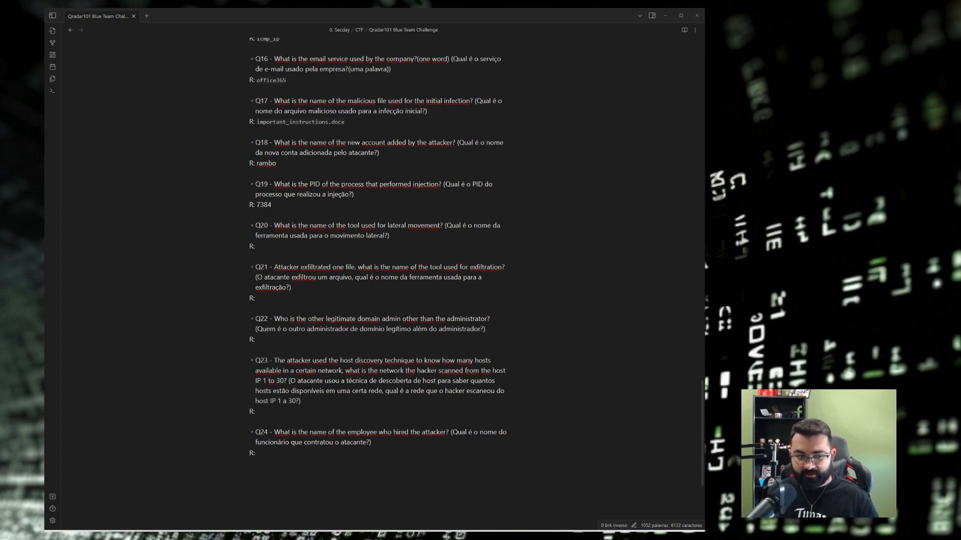
left_click(295, 253)
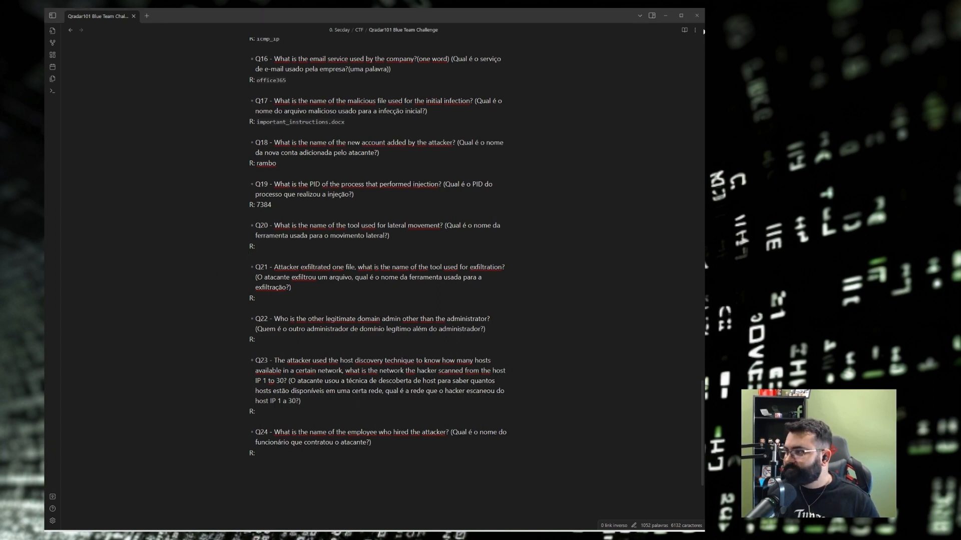
key("alt+Tab")
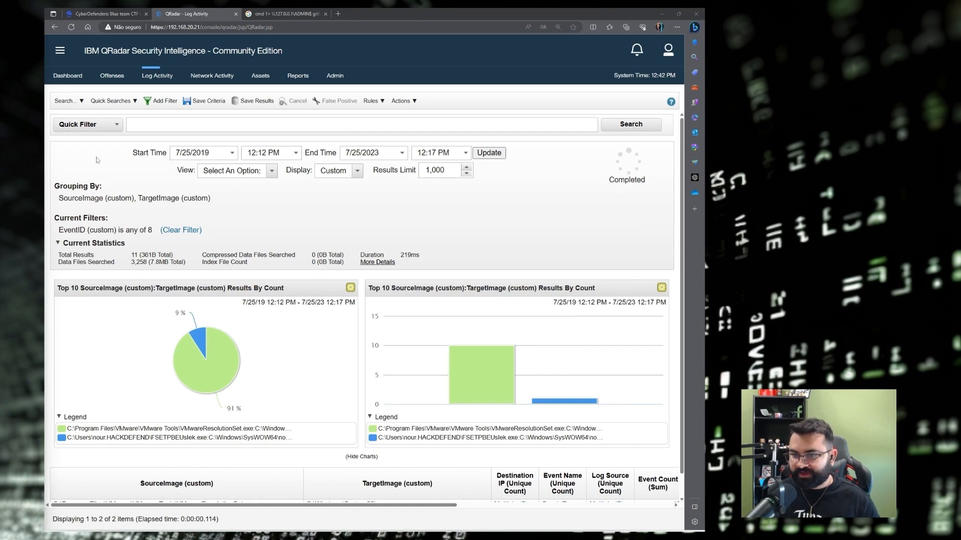
Edit the search, replacing the EventID filter with EventID 1.
left_click(66, 100)
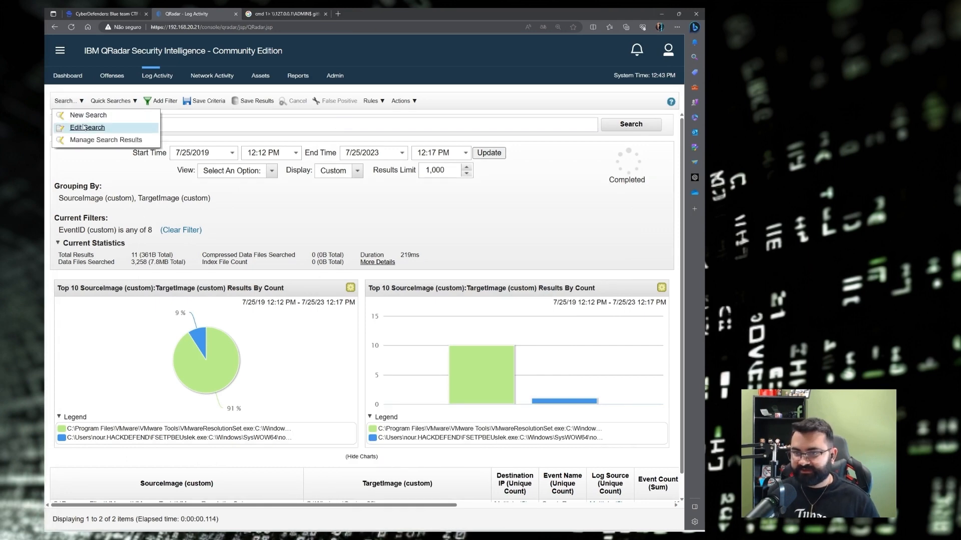
left_click(83, 127)
scroll(120, 428, "down", 10)
left_click(120, 438)
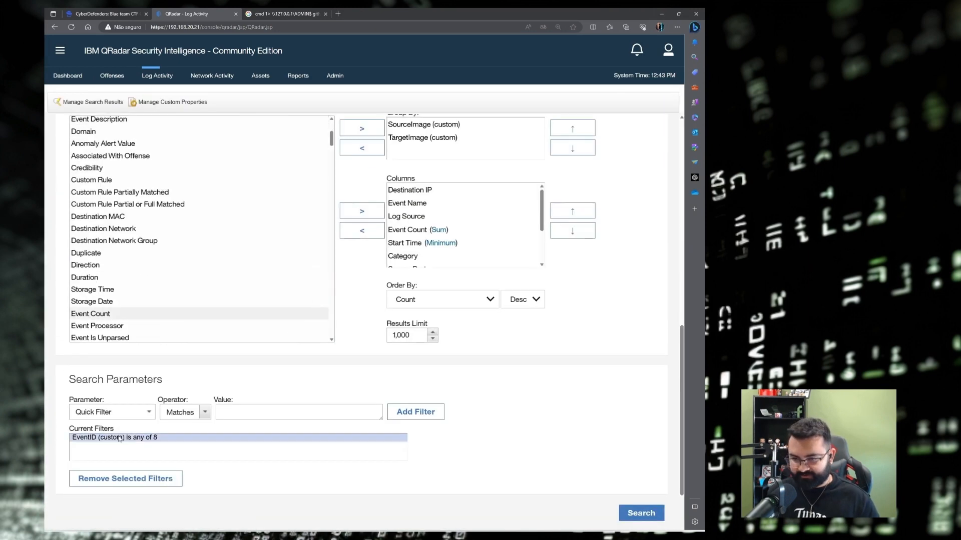
left_click(107, 478)
left_click(113, 412)
type("eventi")
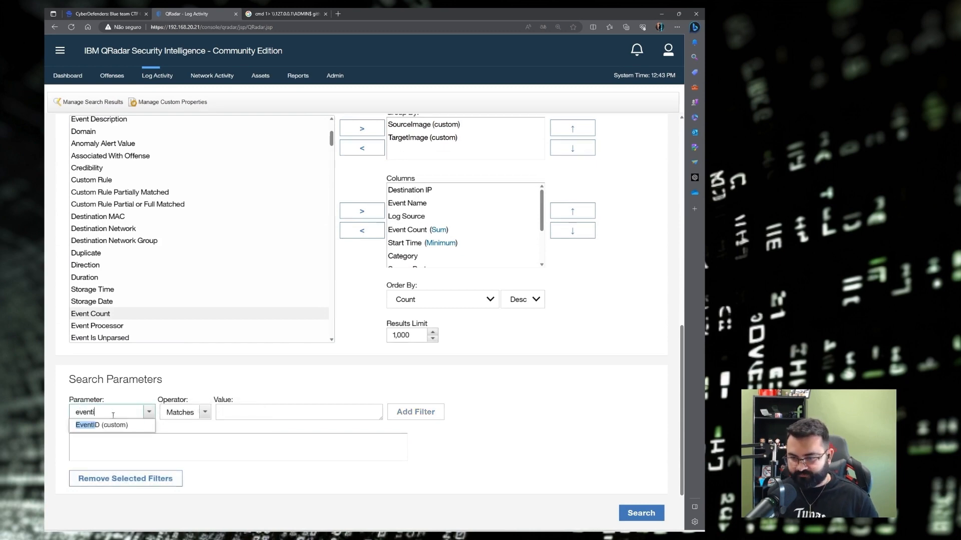
left_click(113, 425)
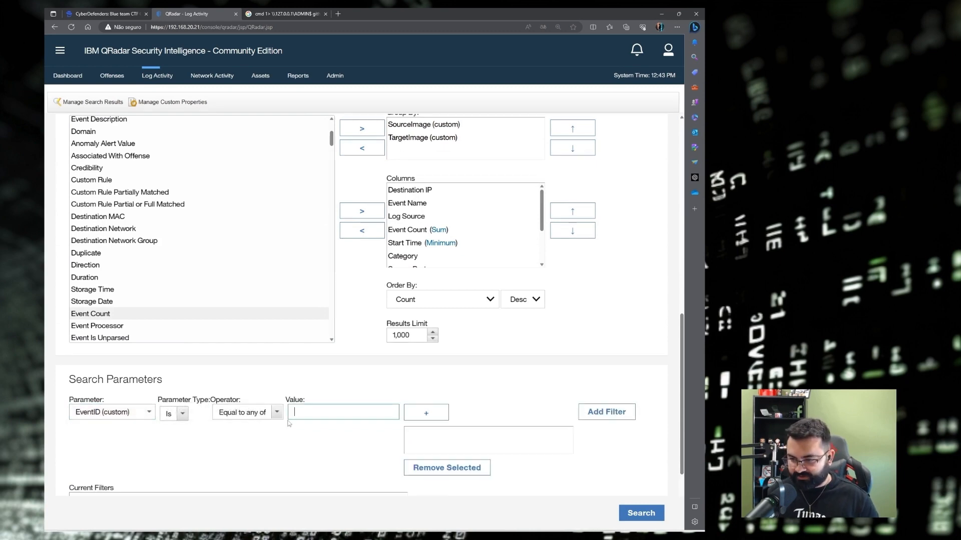
type("1")
left_click(425, 418)
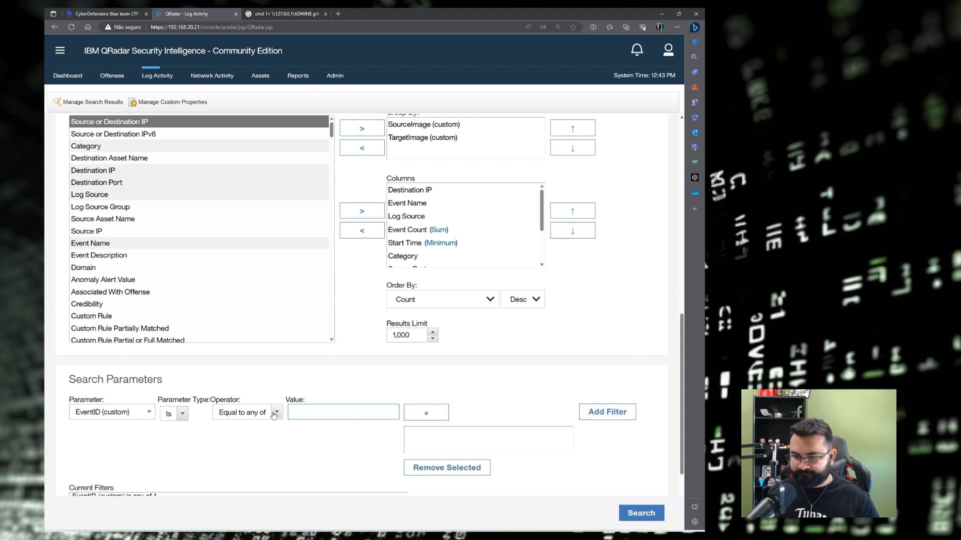
Add Process CommandLine filters for the values cmd and ADMIN$.
scroll(293, 419, "down", 3)
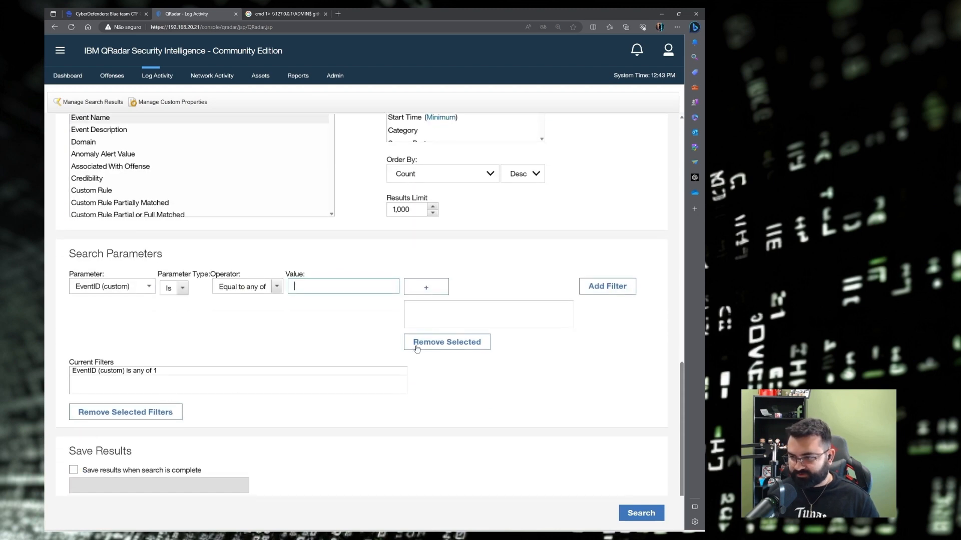
left_click(133, 287)
type("command")
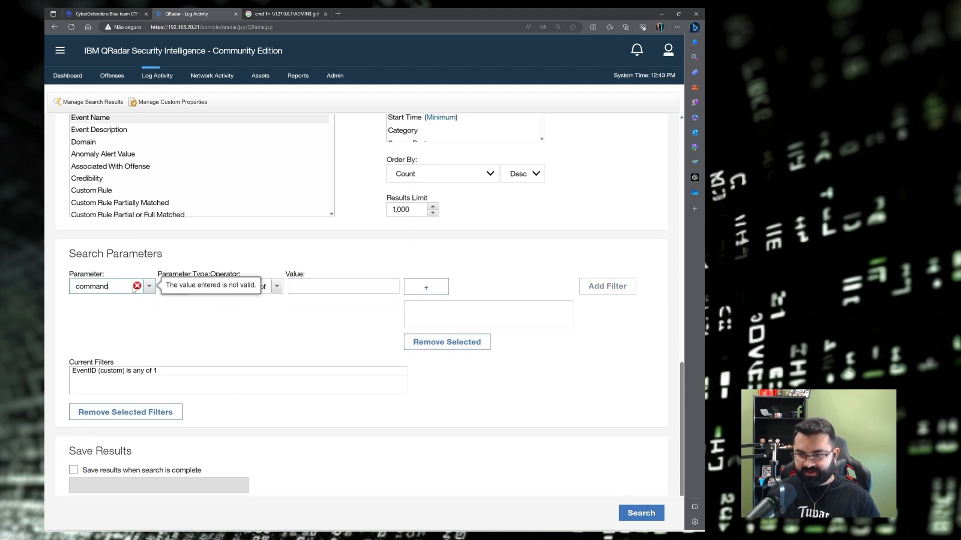
left_click(112, 324)
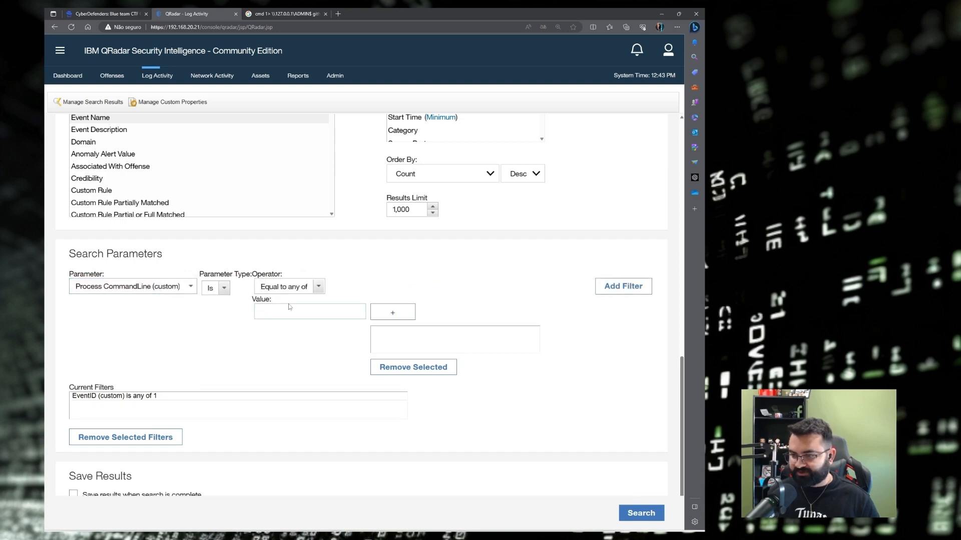
type("cmd")
key("Return")
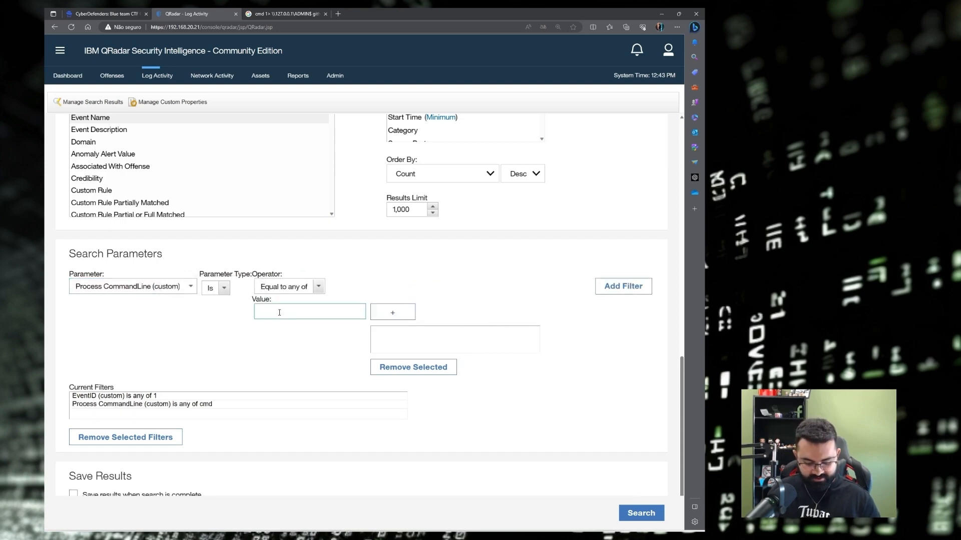
type("ADMIN")
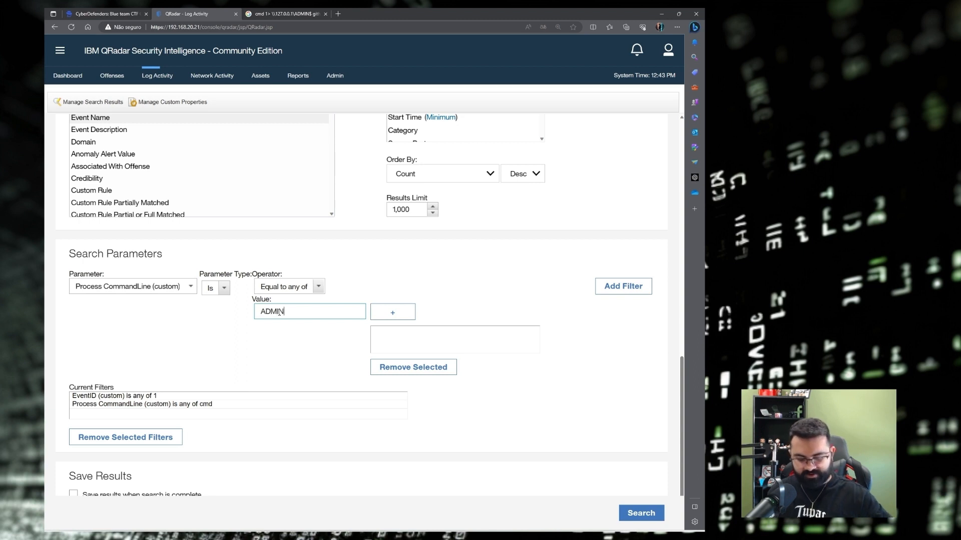
type("$")
key("Return")
left_click(625, 286)
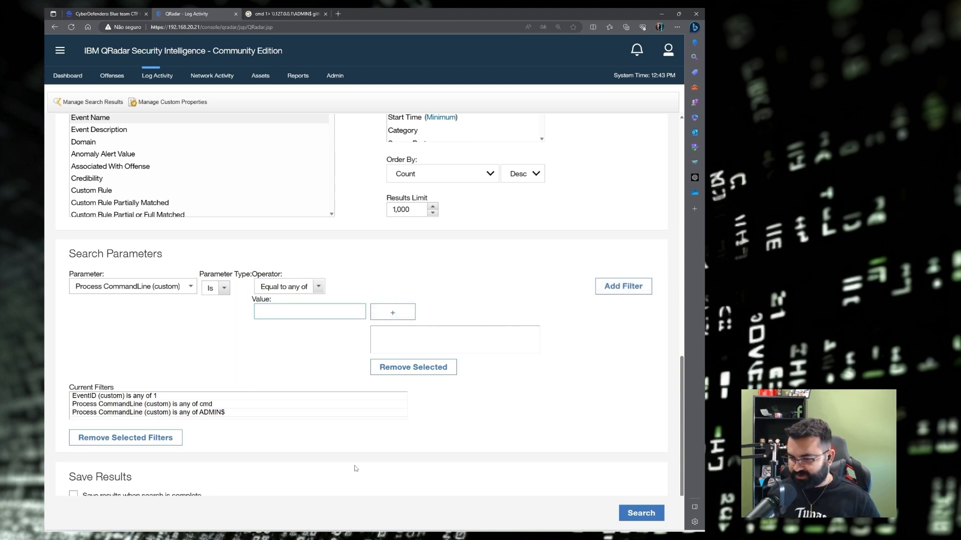
Group only by Process CommandLine (custom), removing TargetImage and SourceImage, and run the search.
scroll(350, 351, "up", 4)
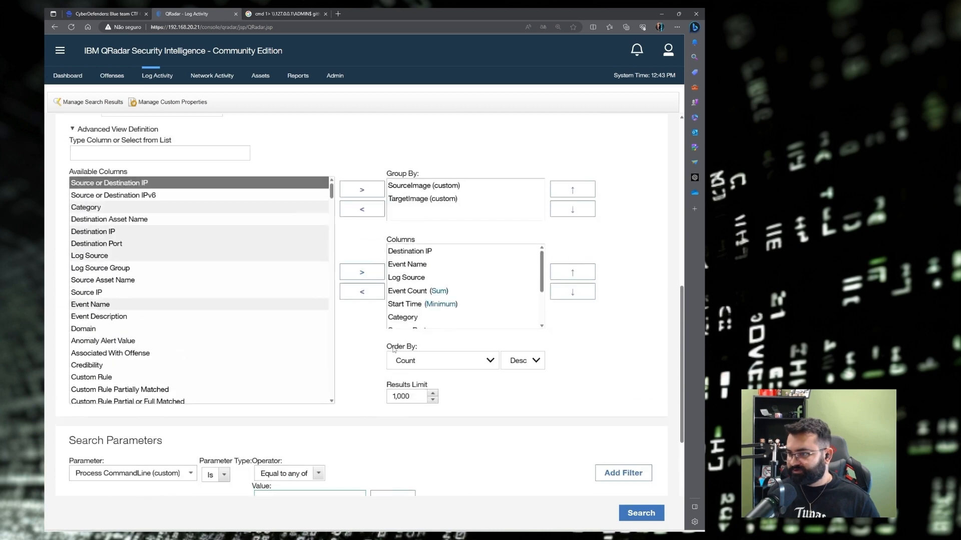
scroll(393, 349, "up", 1)
left_click(131, 222)
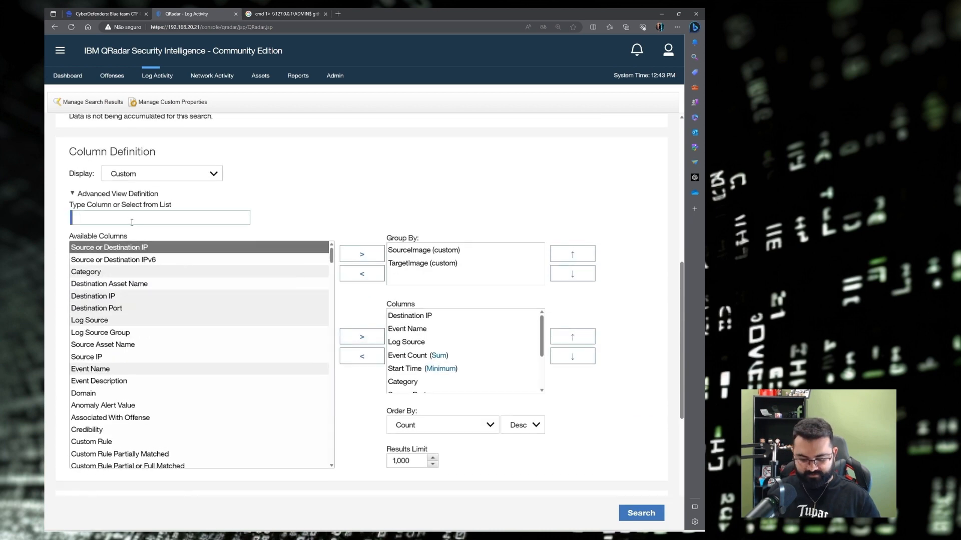
type("COMMAND")
left_click(123, 273)
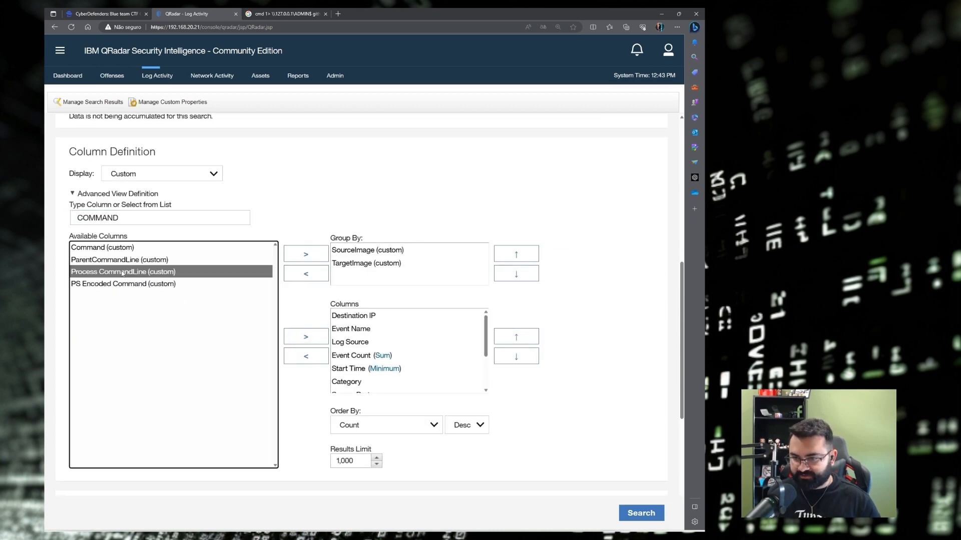
left_click(306, 254)
double_click(360, 263)
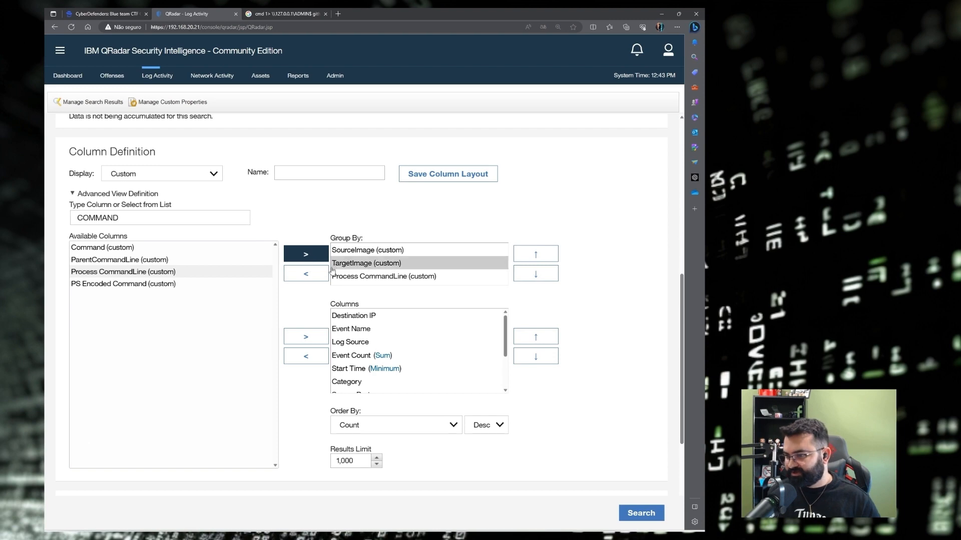
left_click(356, 252)
left_click(320, 276)
left_click(641, 513)
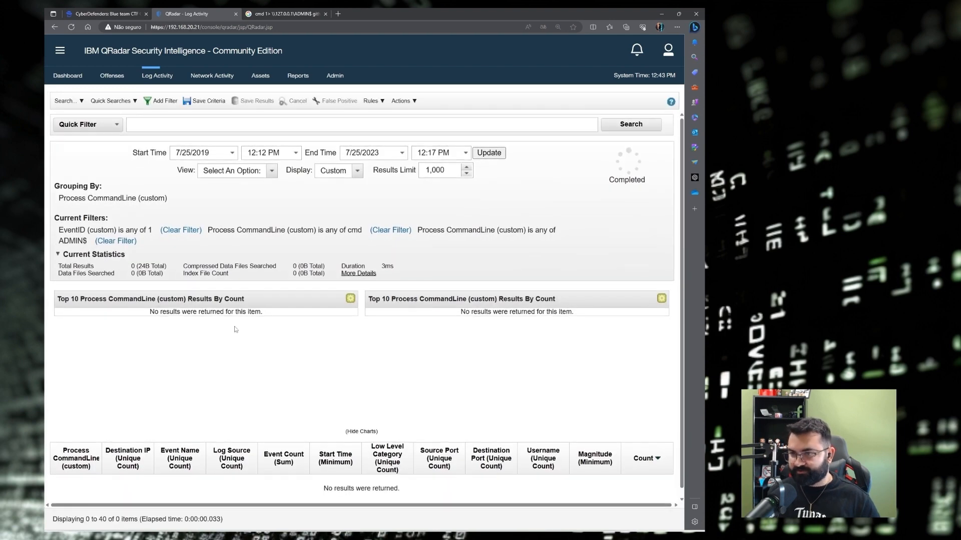
Reopen the search for editing and remove the exact-match cmd and ADMIN$ CommandLine filters.
left_click(68, 101)
left_click(72, 126)
scroll(133, 403, "down", 10)
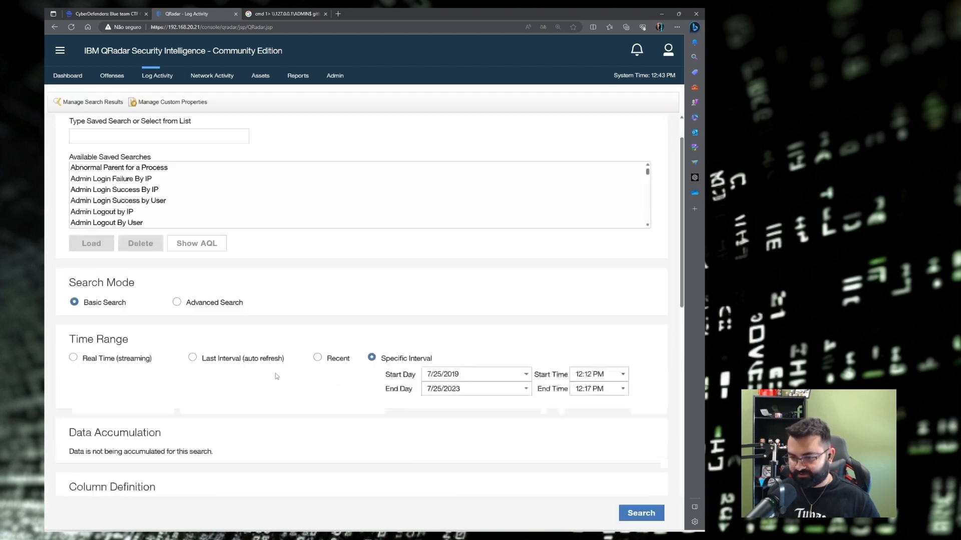
left_click(215, 372)
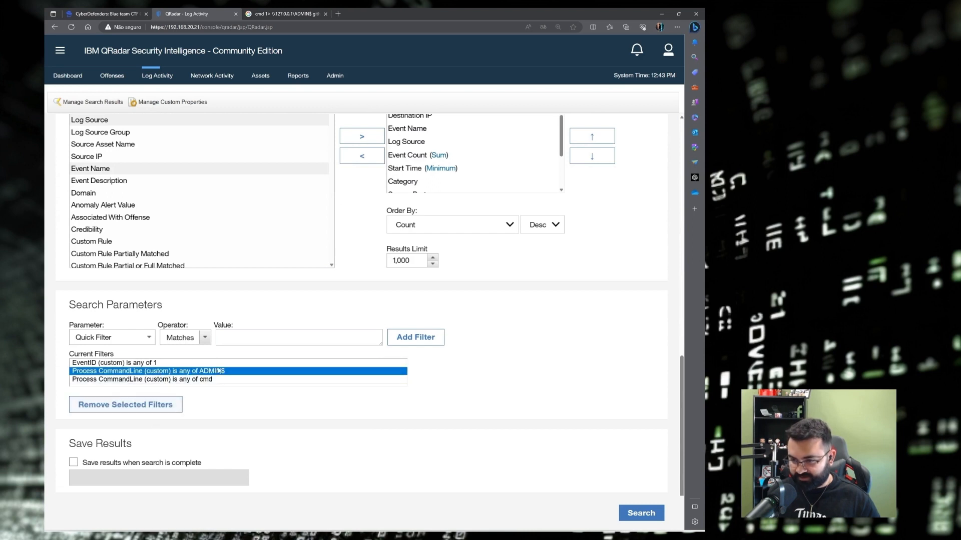
left_click(156, 404)
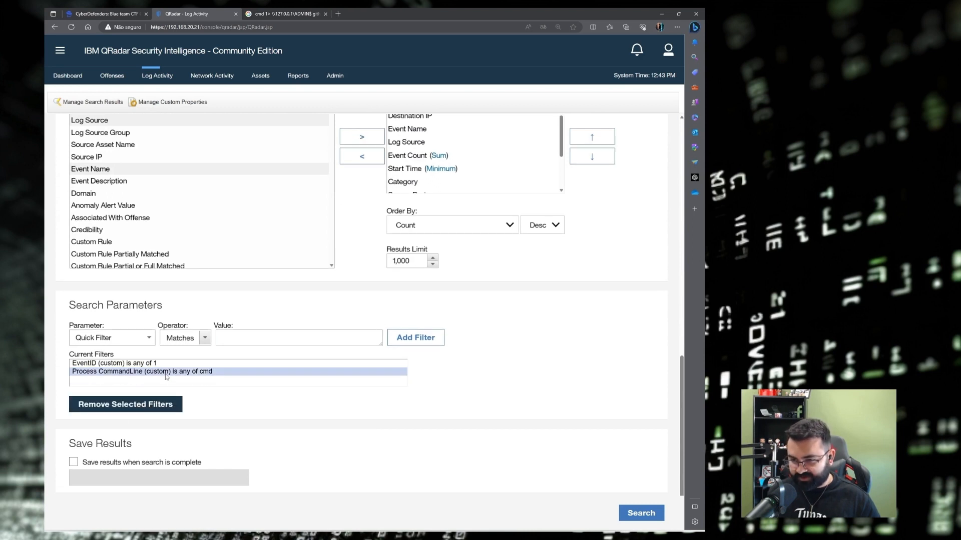
left_click(155, 404)
Add Process CommandLine 'Containing any of' filters for cmd and ADMIN$ and rerun the search.
left_click(107, 338)
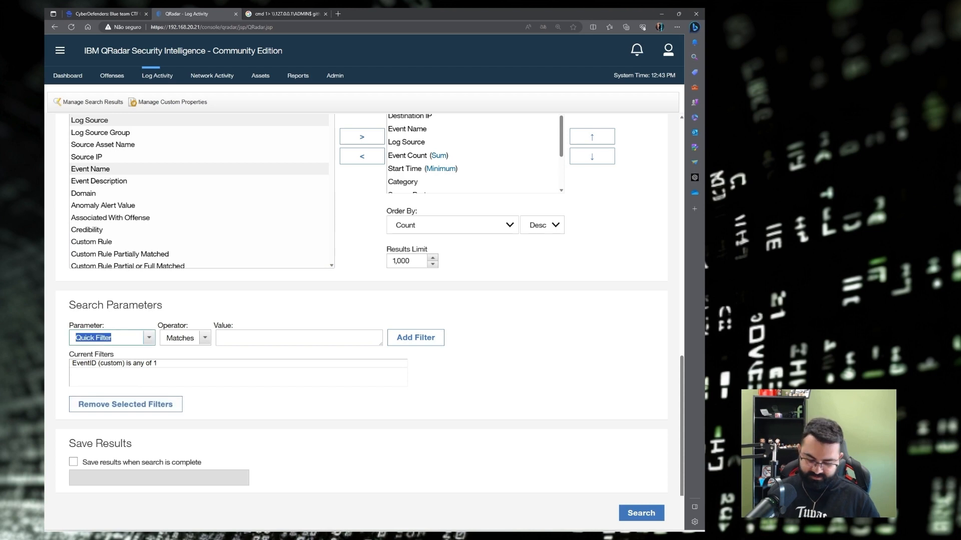
type("process")
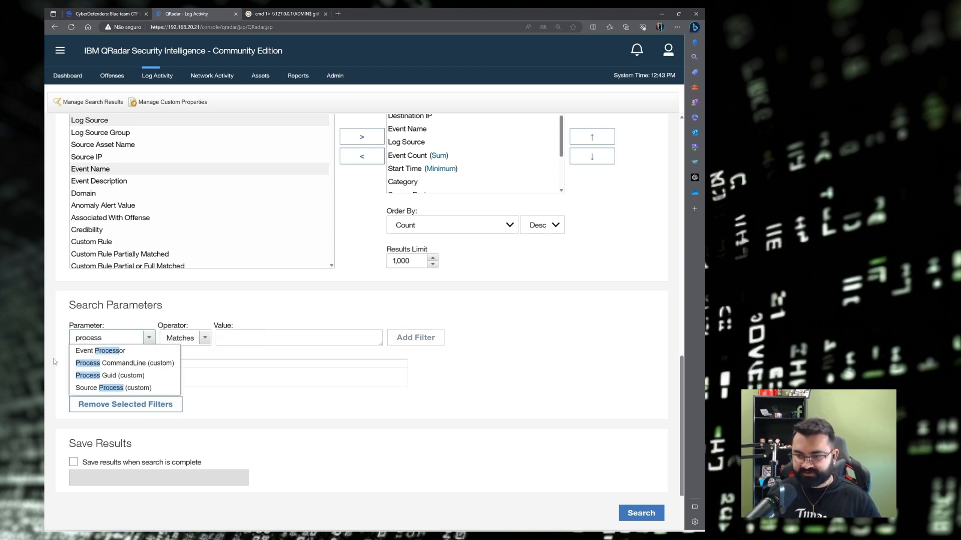
left_click(115, 363)
left_click(233, 339)
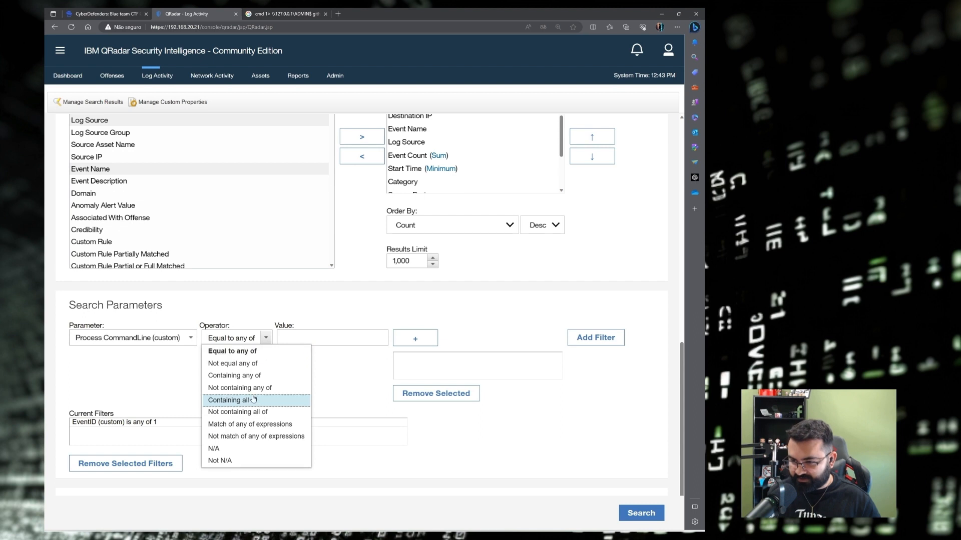
left_click(251, 376)
type("cmd")
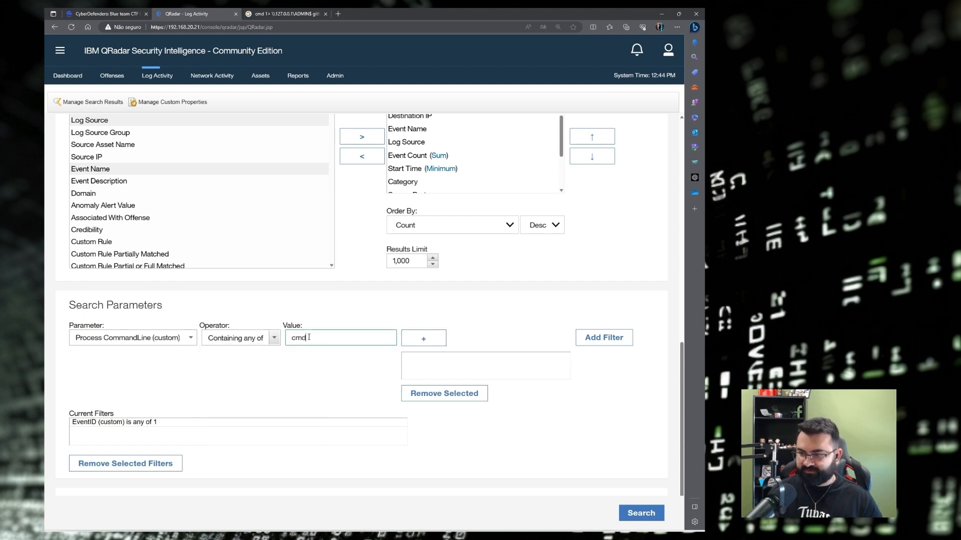
key("Return")
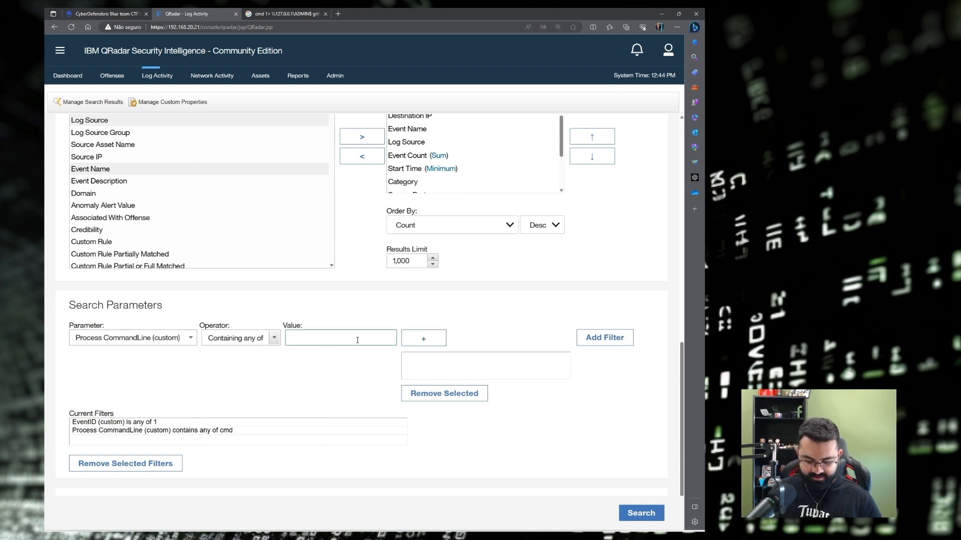
type("ADMIN$")
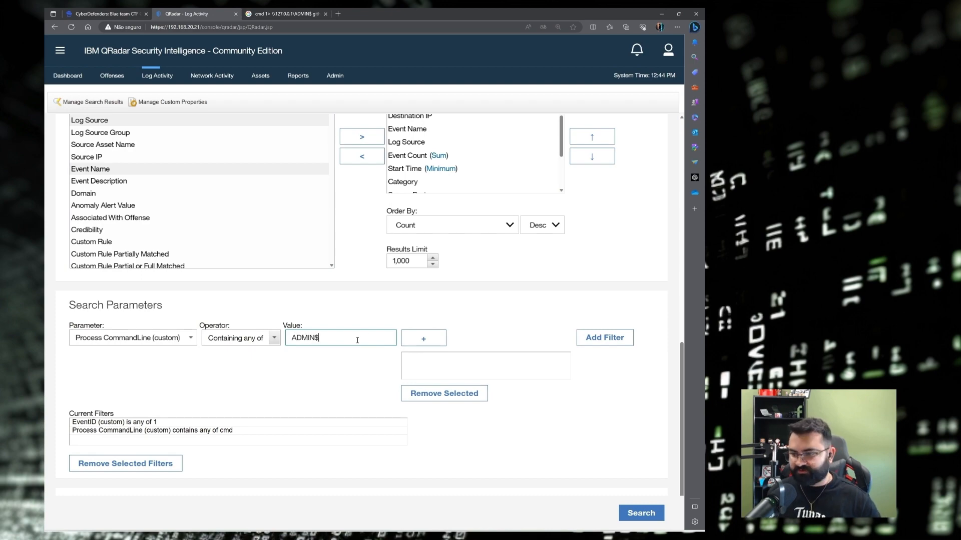
left_click(433, 342)
left_click(641, 512)
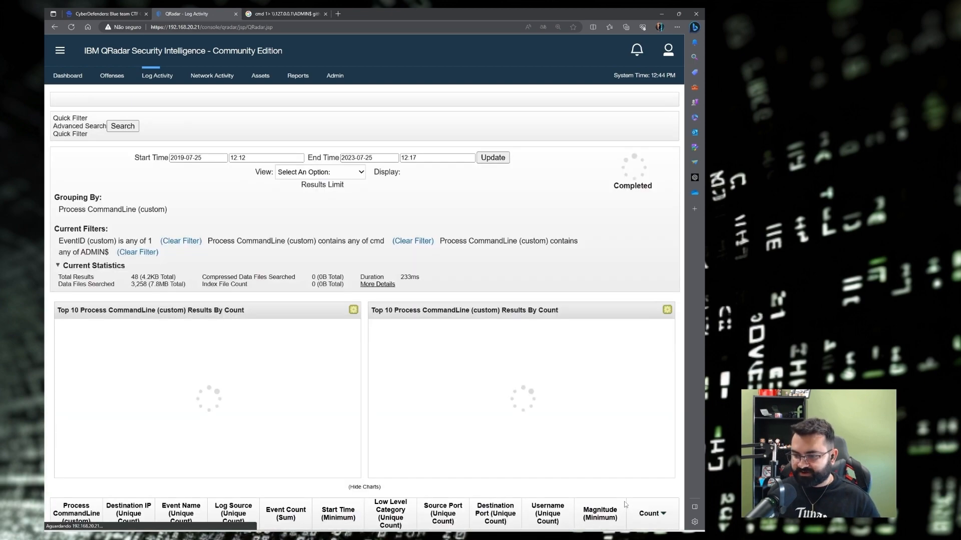
Widen Process CommandLine to read the cmd.exe /Q /c ADMIN$ rows, then review Google's wmiexec results.
scroll(268, 203, "down", 5)
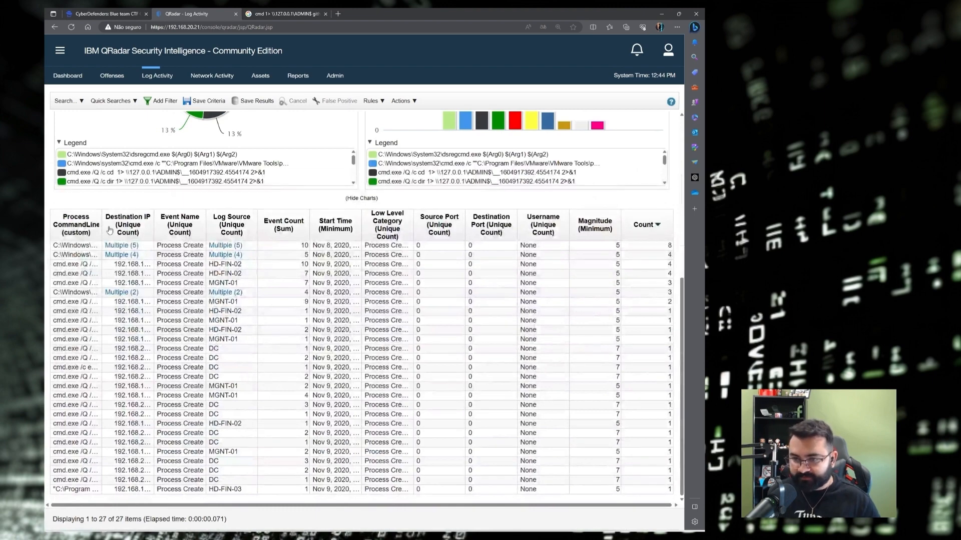
left_click_drag(104, 223, 442, 223)
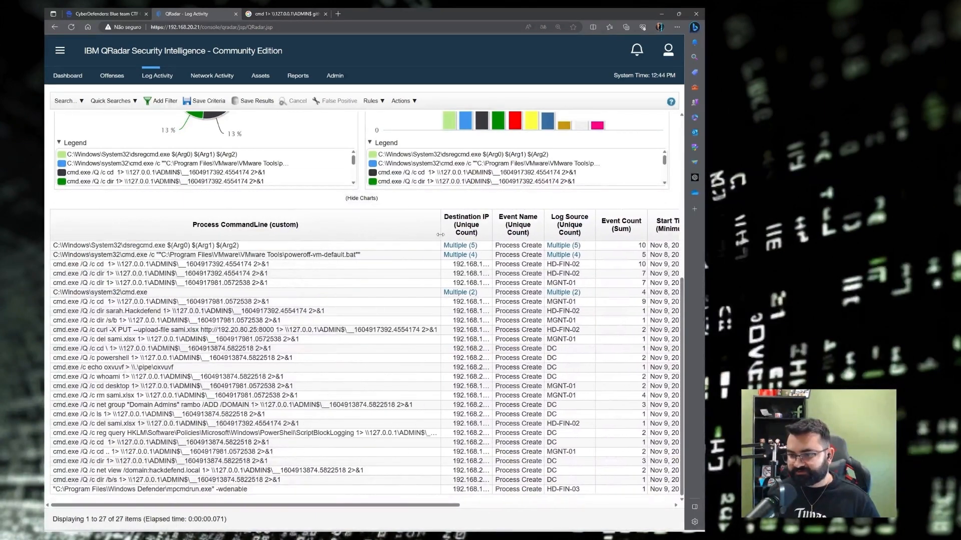
left_click(97, 247)
left_click(98, 254)
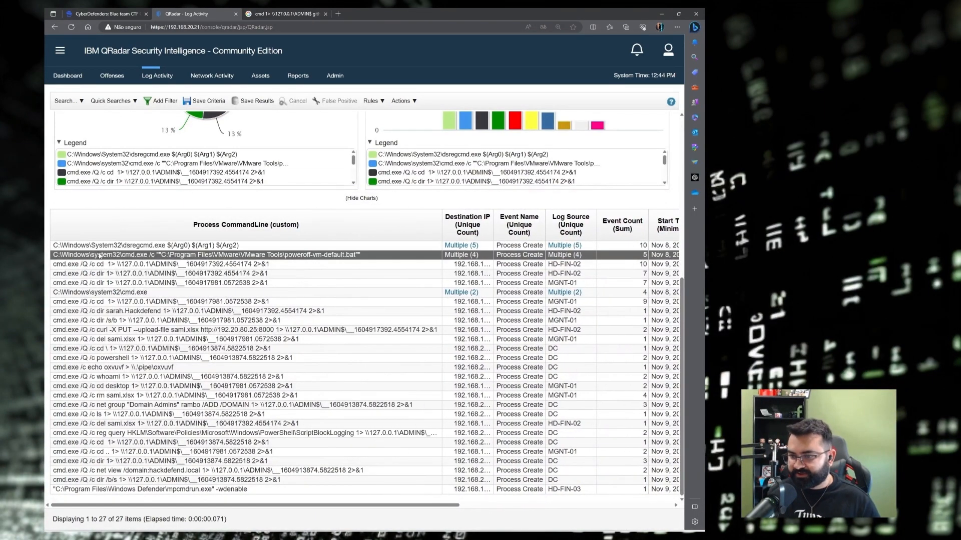
left_click_drag(53, 265, 218, 274)
left_click_drag(54, 284, 182, 288)
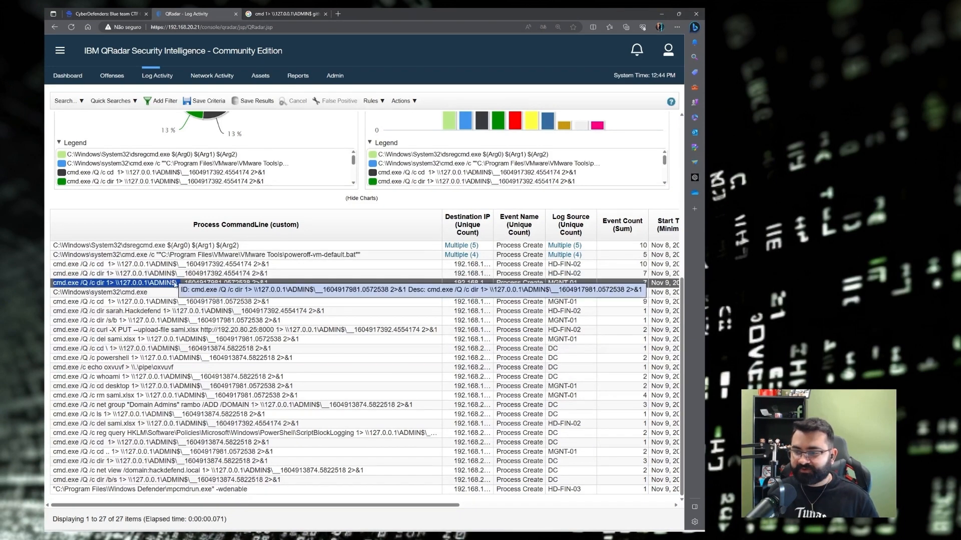
left_click(117, 275)
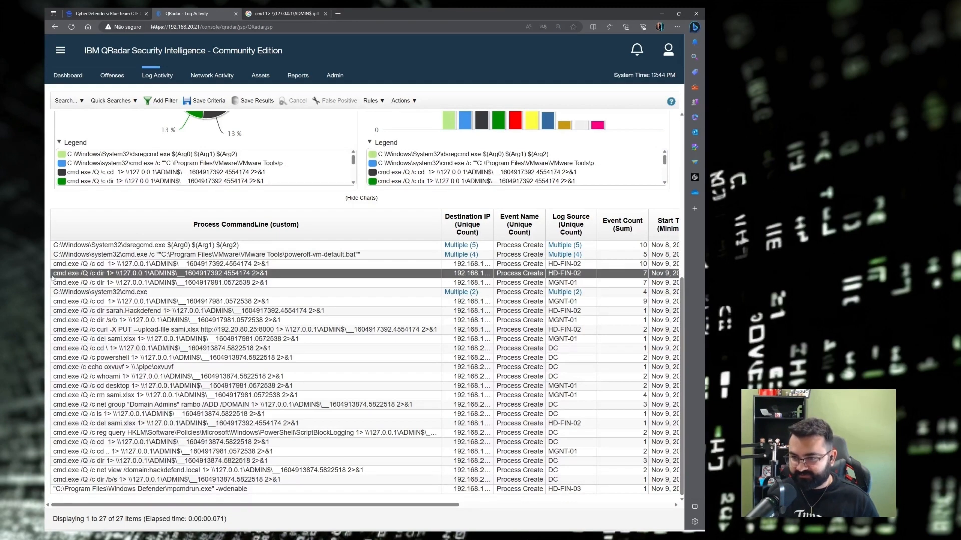
left_click_drag(52, 276, 137, 275)
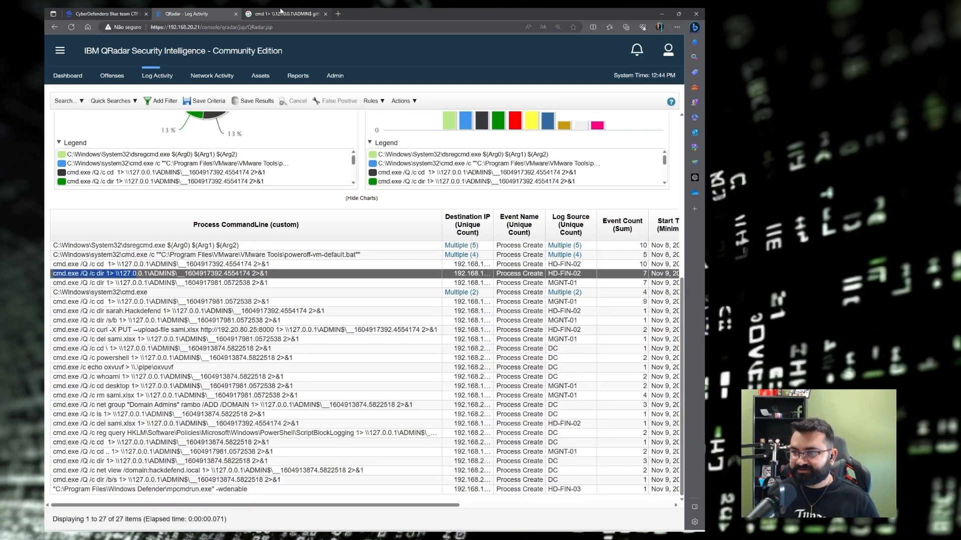
left_click(281, 10)
left_click(177, 52)
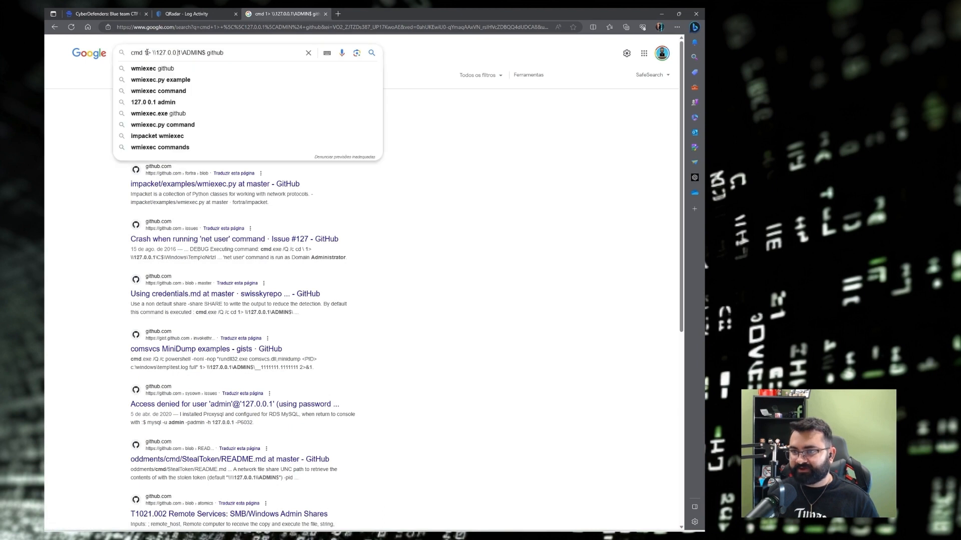
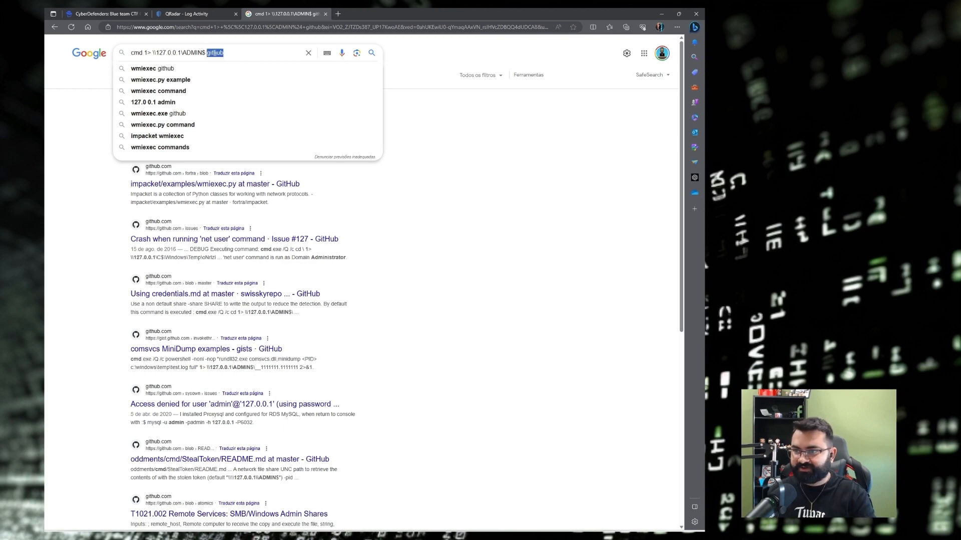
Search Google for 'cmd 1> \\127.0.0.1\ADMIN$ GITHUB'.
key("BackSpace")
key("Return")
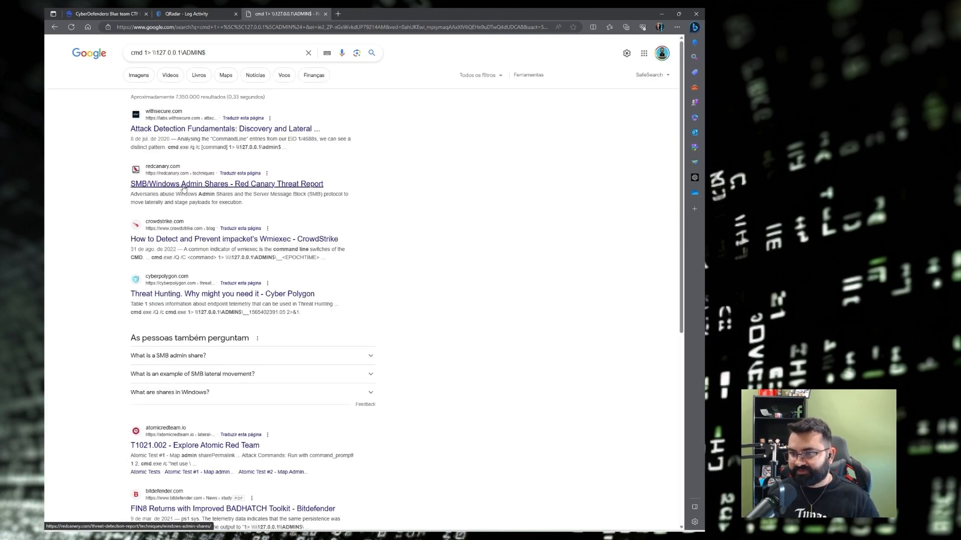
left_click(234, 51)
type("GITHUB")
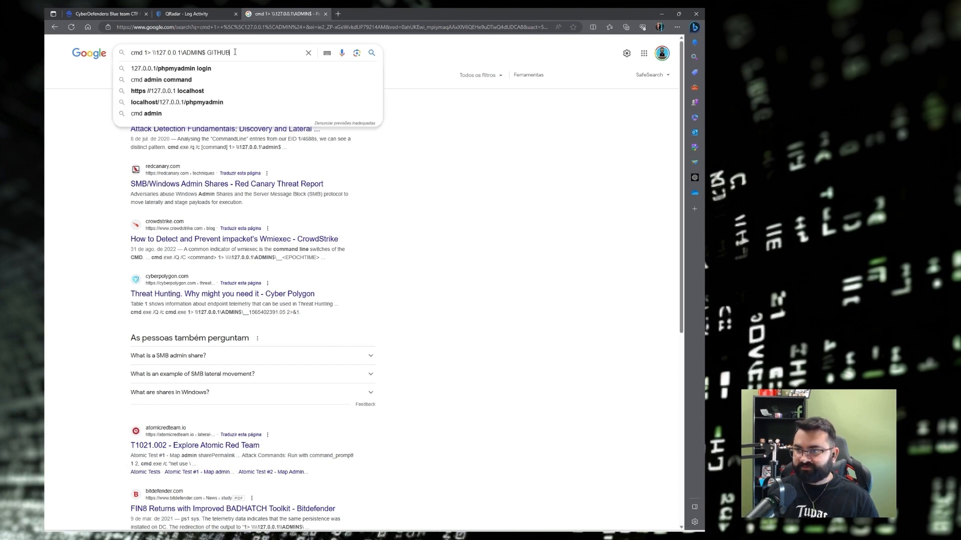
key("Return")
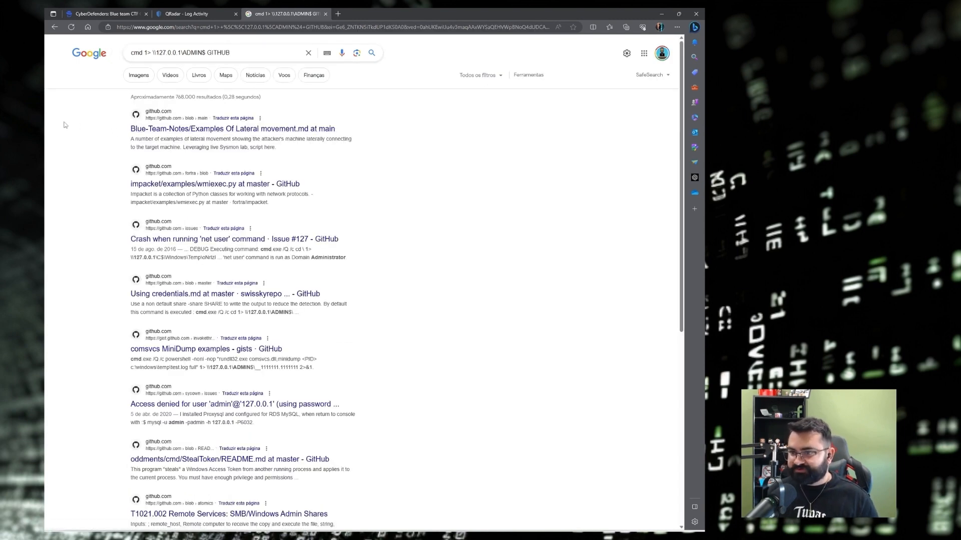
Open the impacket examples/wmiexec.py result on GitHub.
scroll(100, 129, "down", 2)
scroll(96, 131, "up", 2)
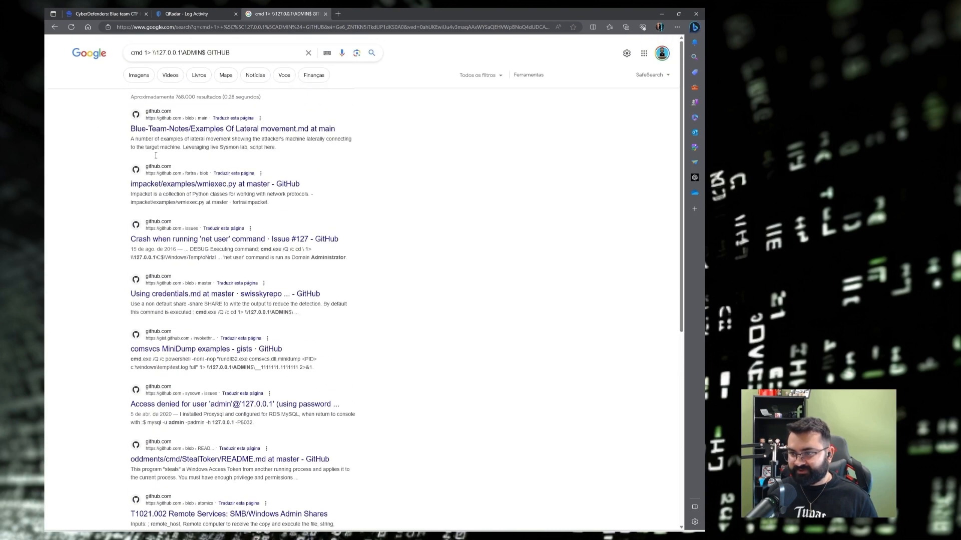
left_click(205, 185)
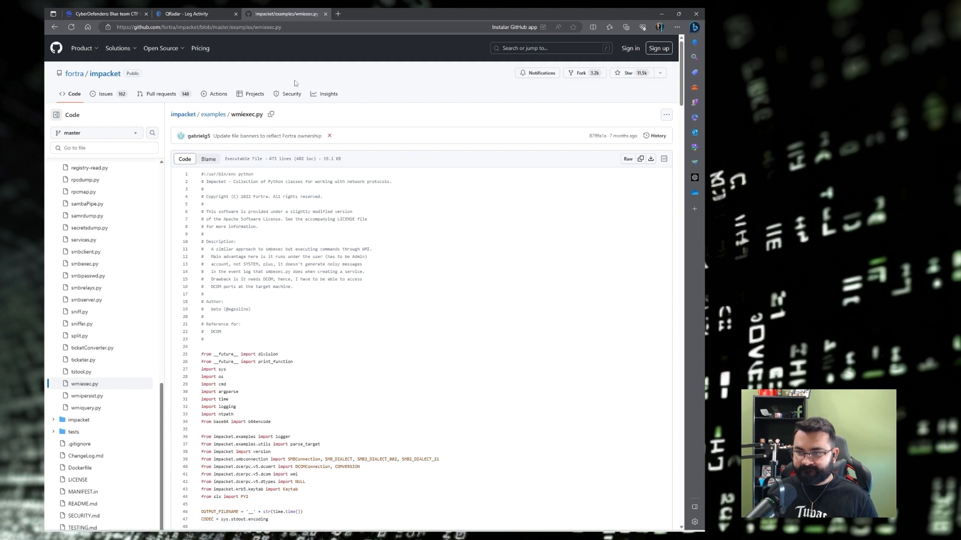
Expand and review Q20 on the CyberDefenders challenge page.
left_click(109, 15)
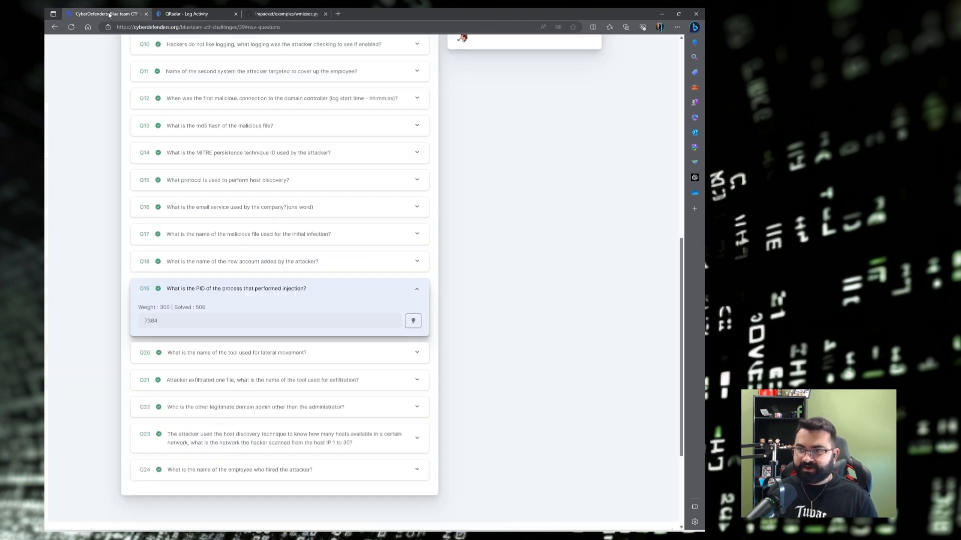
left_click(177, 353)
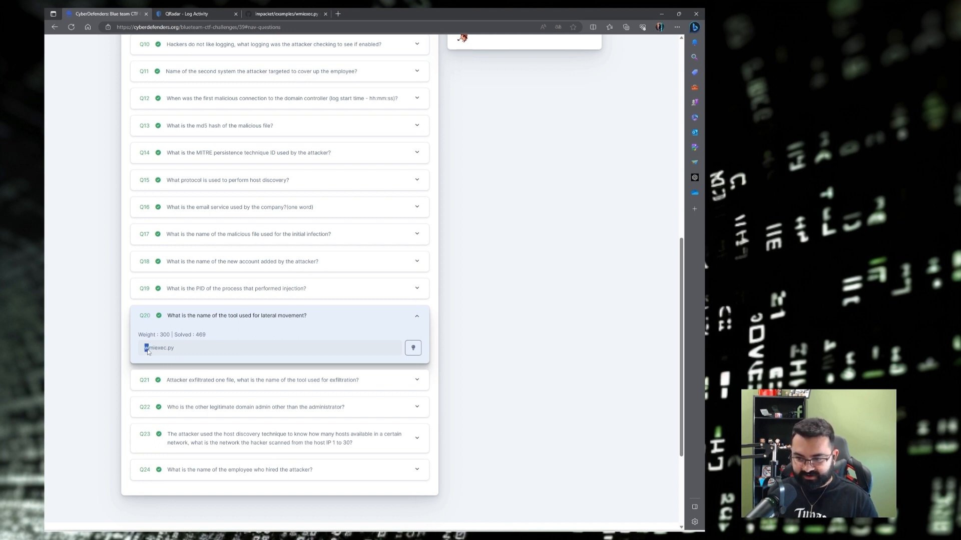
left_click_drag(148, 352, 167, 352)
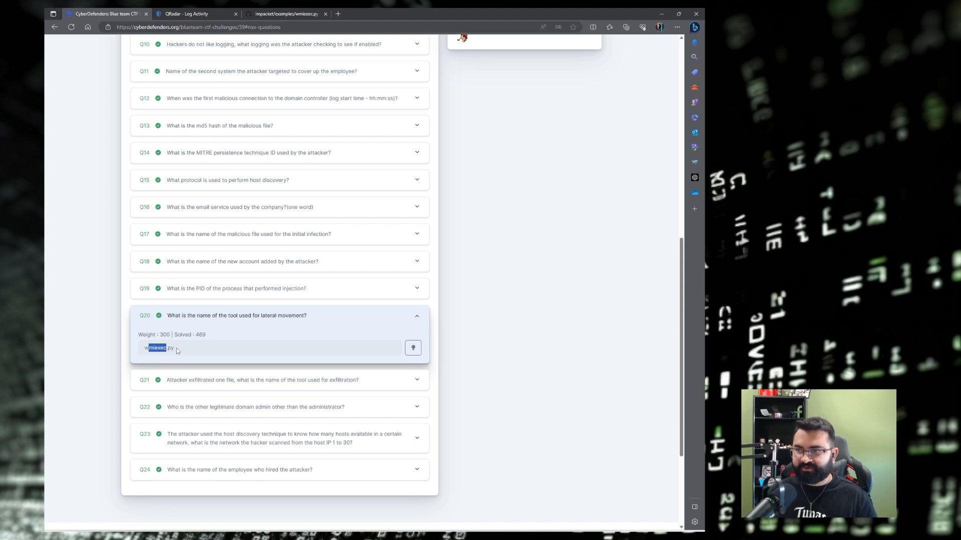
Copy the file name wmiexec.py from the GitHub breadcrumb and return to Obsidian.
left_click(275, 11)
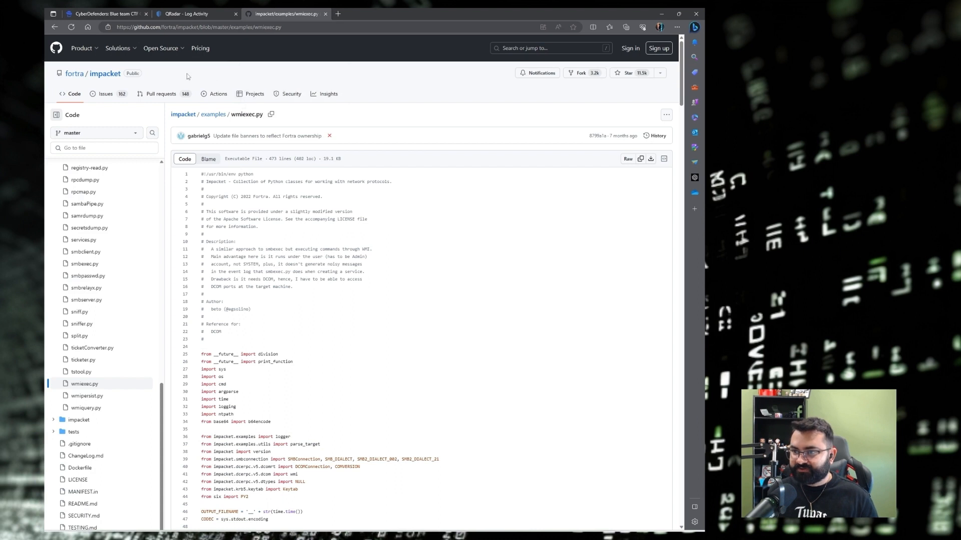
left_click_drag(264, 115, 232, 121)
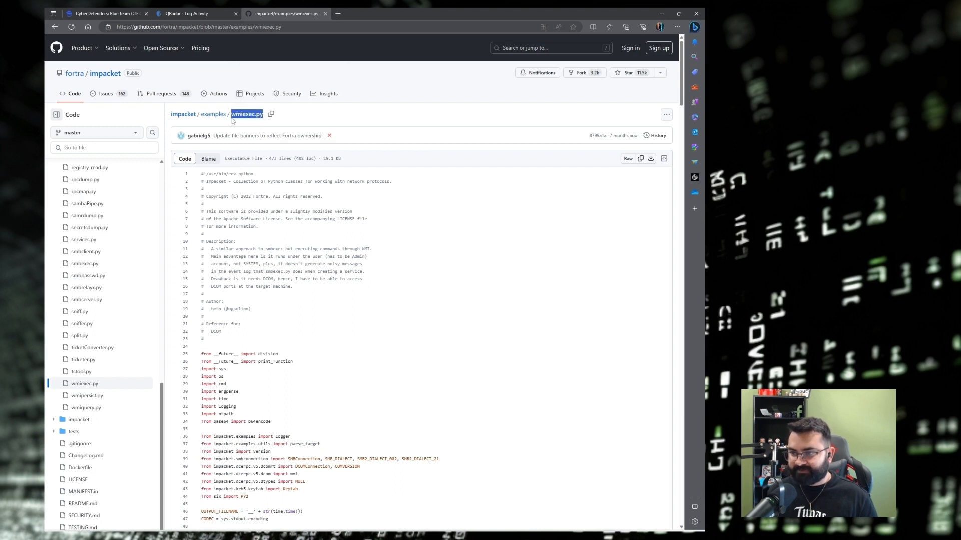
left_click(233, 121)
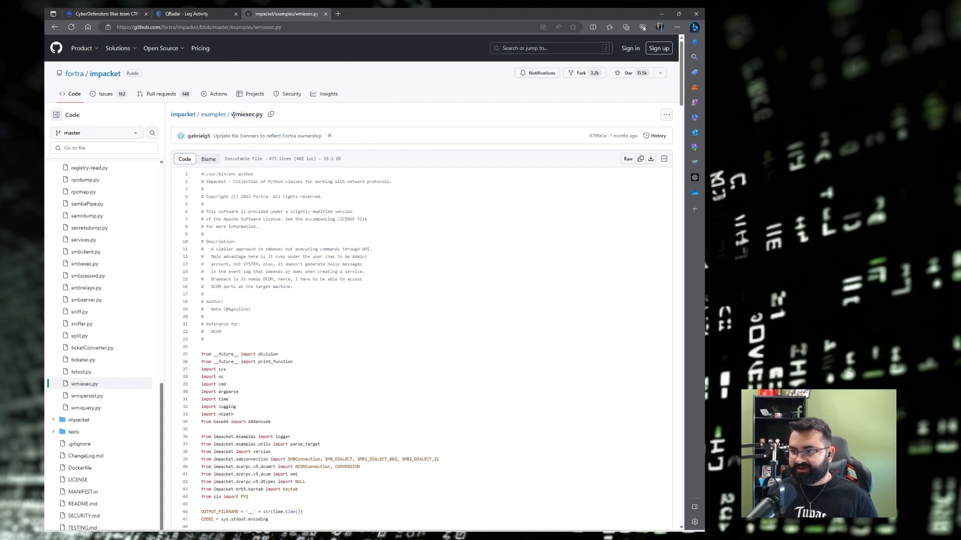
double_click(249, 115)
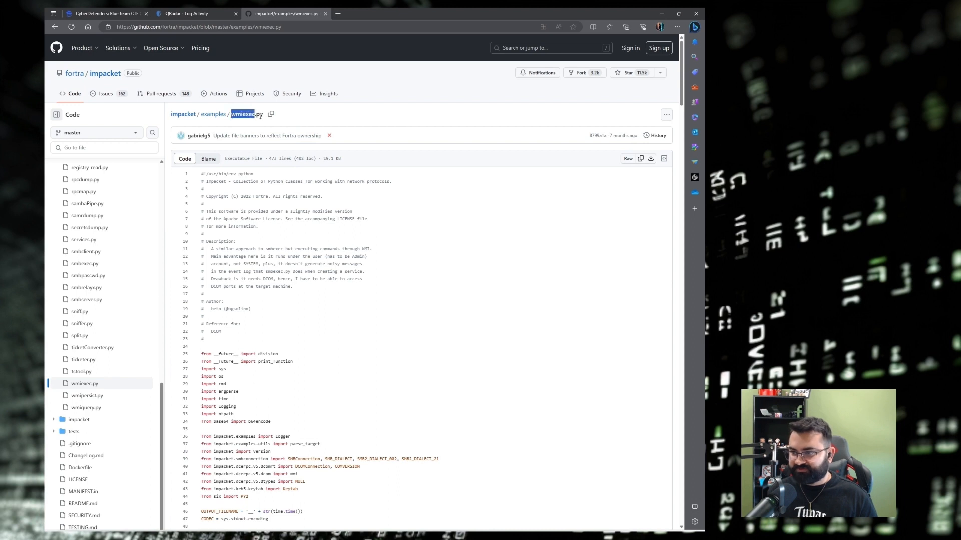
left_click_drag(263, 116, 233, 118)
key("ctrl+c")
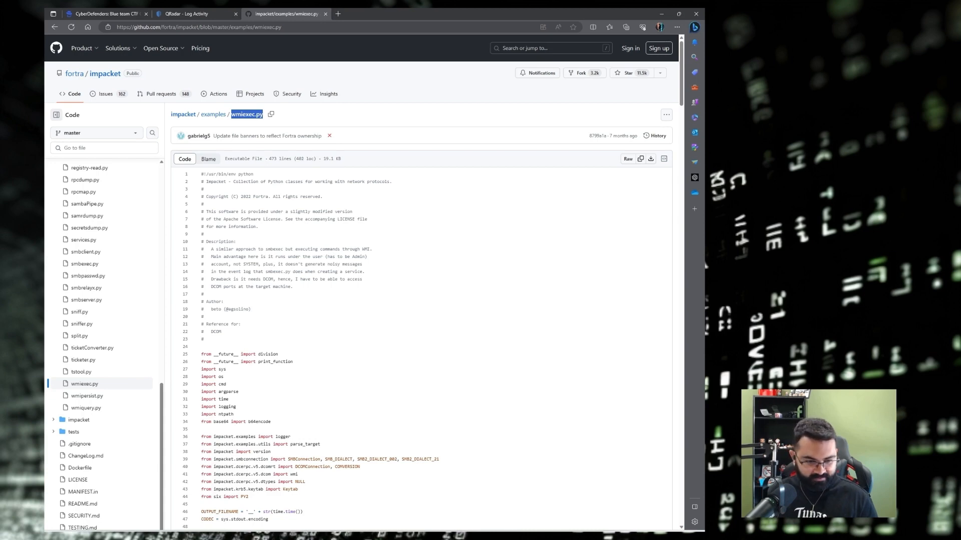
key("alt+Tab")
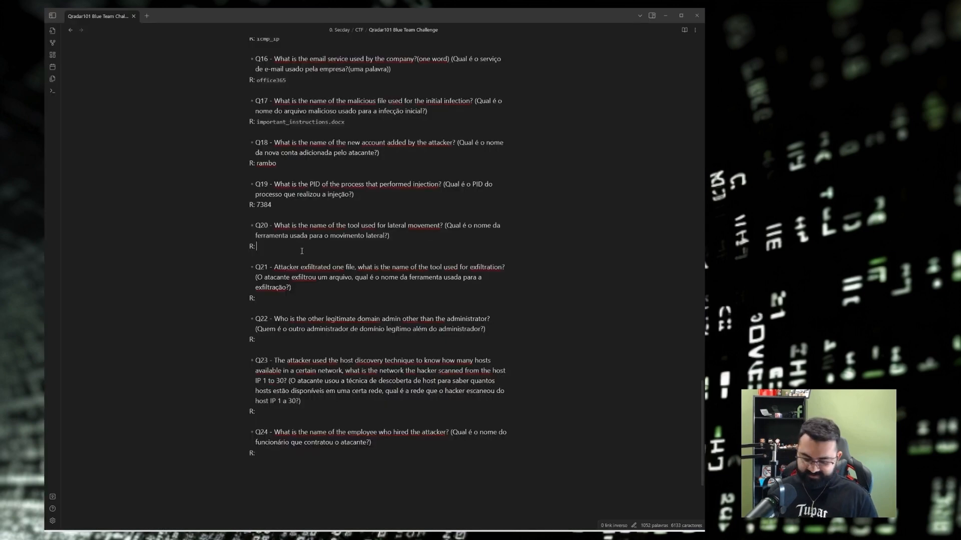
Record `wmiexec.py as the Q20 answer and check it against the challenge page.
type("`")
key("ctrl+v")
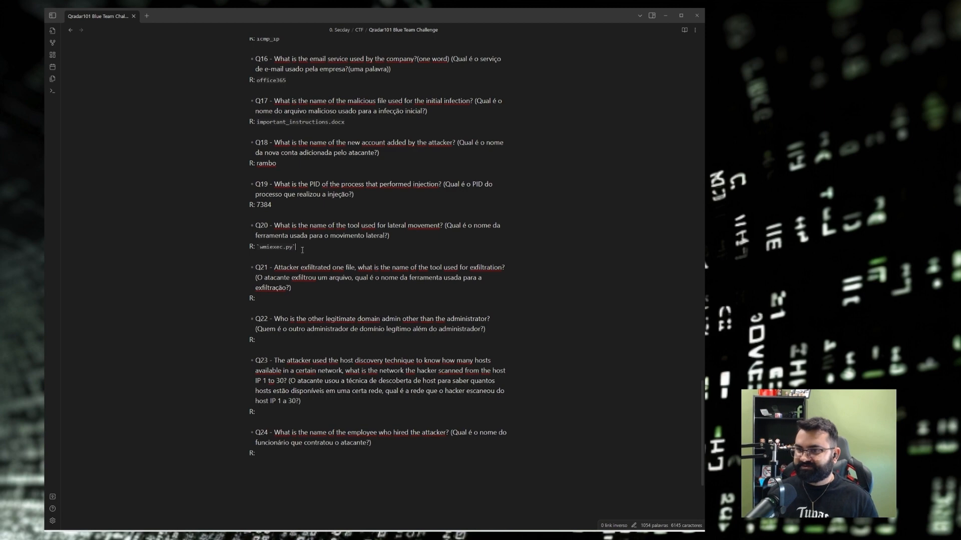
left_click(664, 15)
left_click(106, 15)
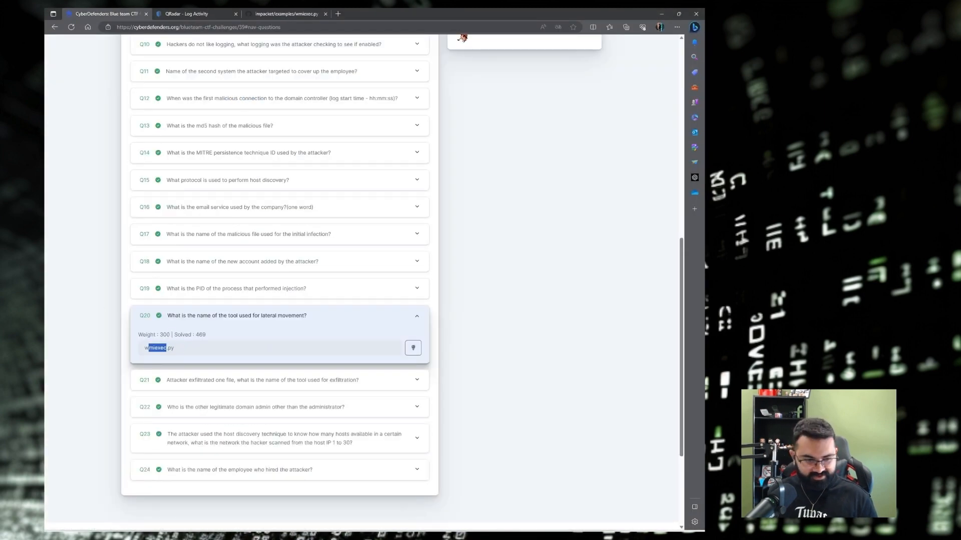
key("alt+Tab")
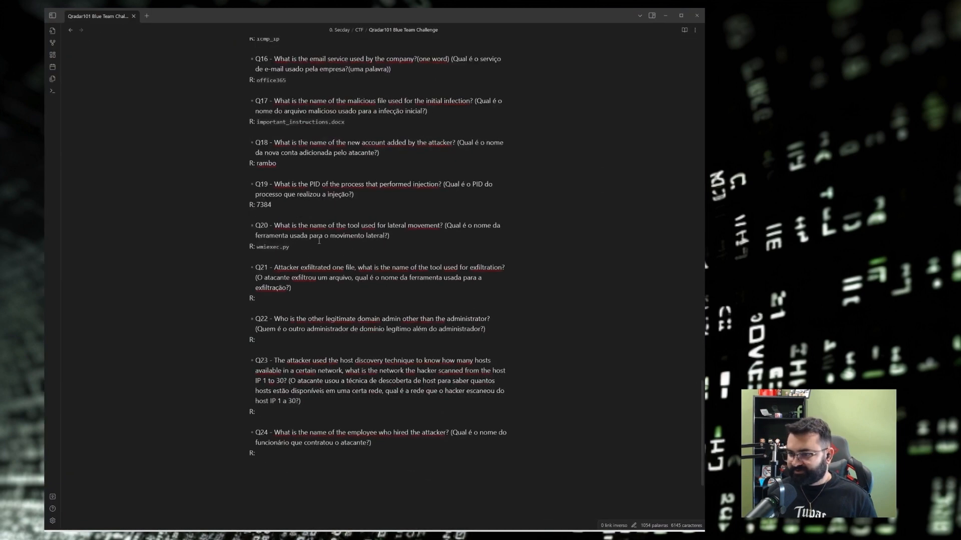
Read the Q21 question in the notes, then return to the QRadar Log Activity tab.
scroll(480, 229, "down", 3)
scroll(461, 203, "down", 2)
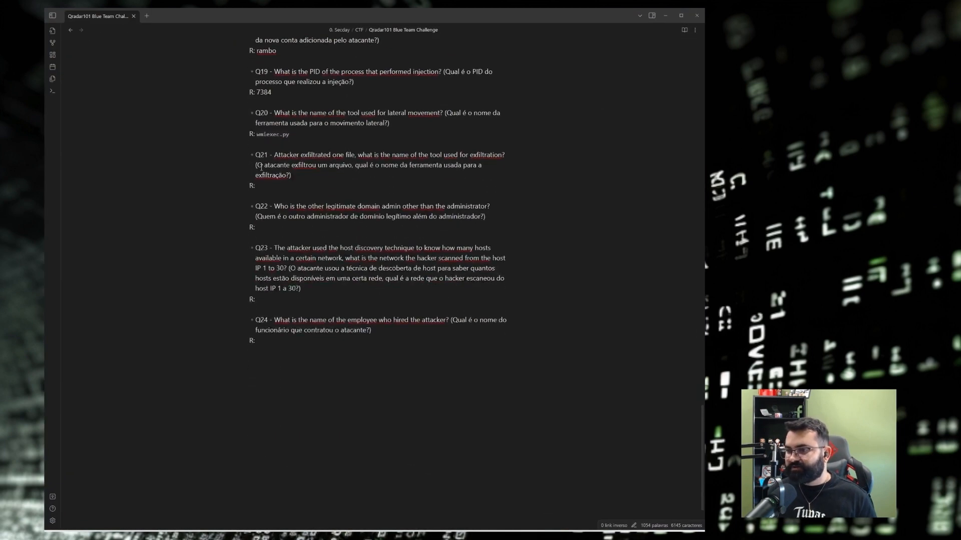
left_click_drag(260, 168, 286, 176)
left_click(290, 176)
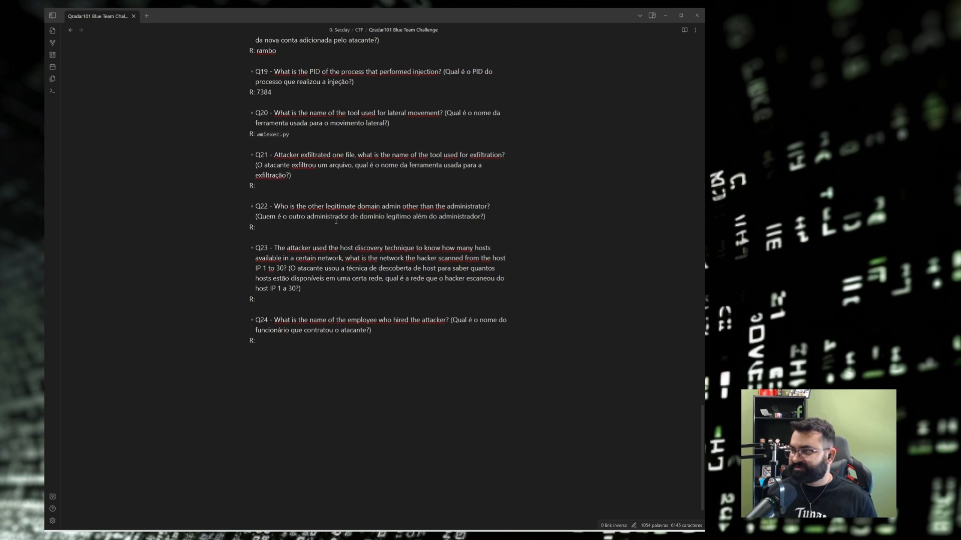
left_click(664, 16)
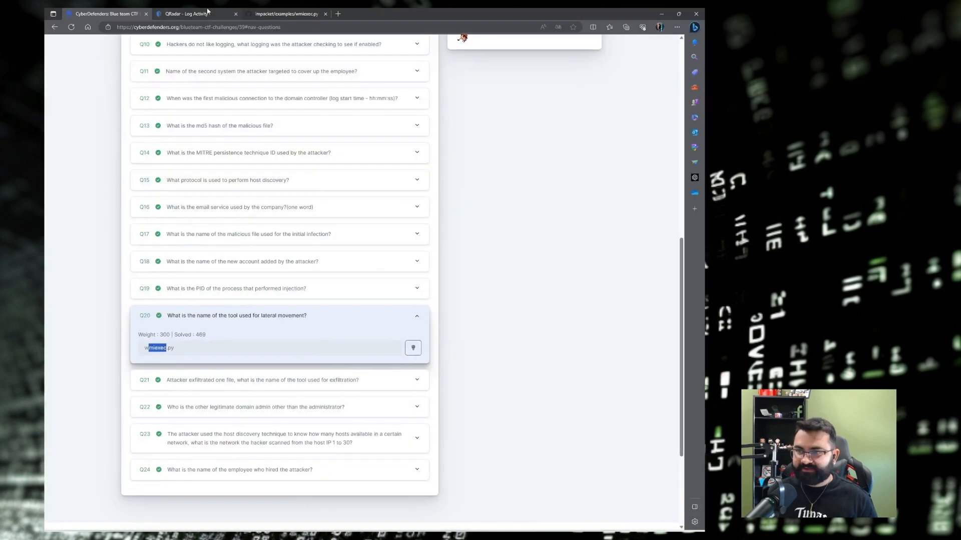
left_click(211, 14)
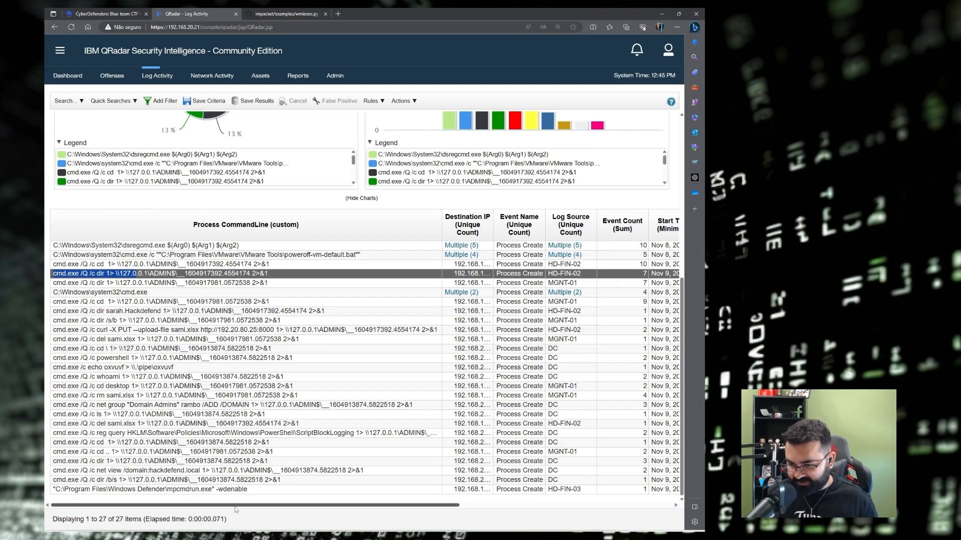
Remove the ADMIN$ and cmd command-line filters from the log search.
scroll(219, 428, "right", 5)
scroll(219, 428, "left", 5)
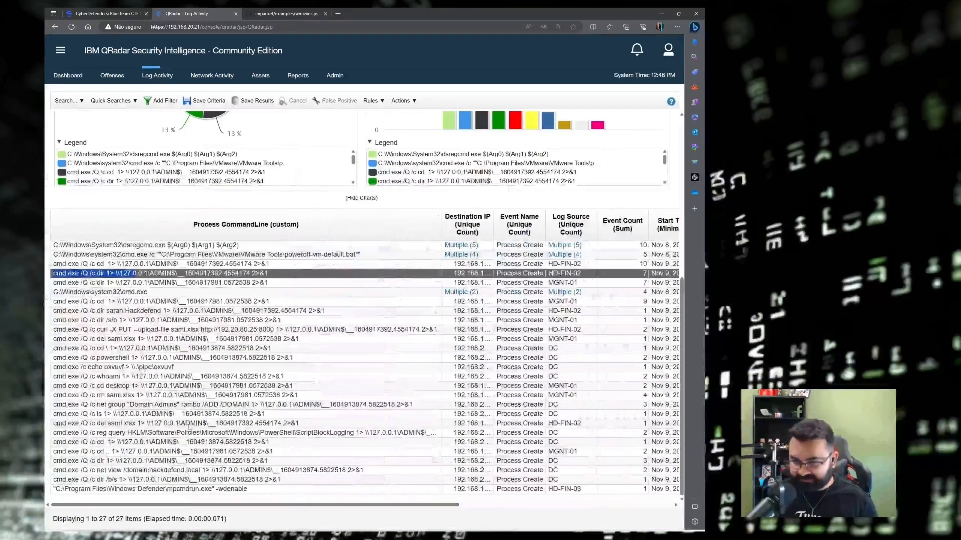
scroll(143, 414, "up", 5)
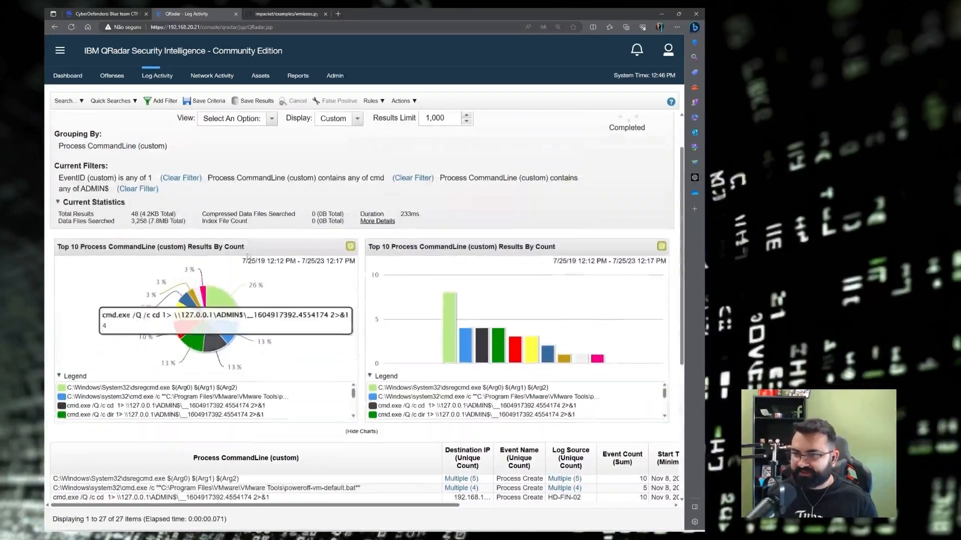
left_click(139, 193)
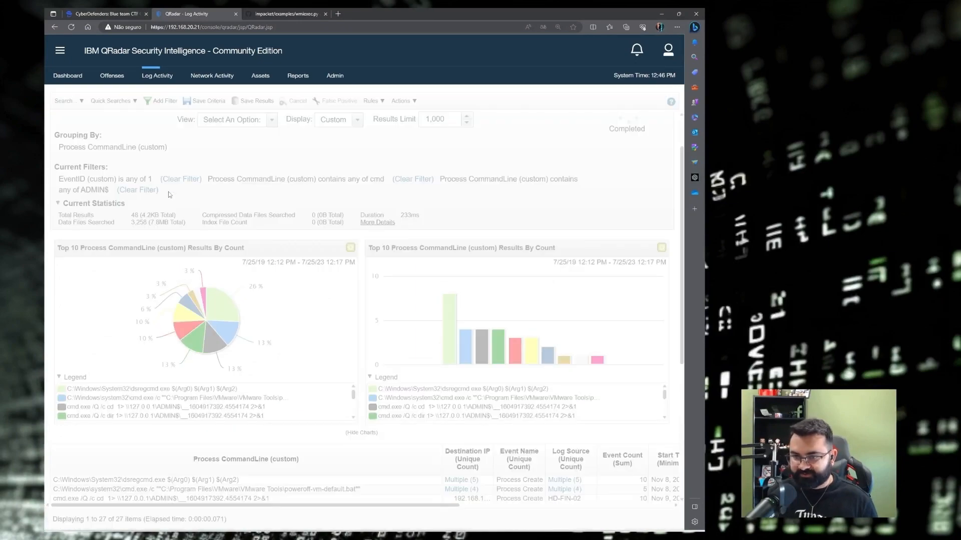
scroll(165, 195, "down", 4)
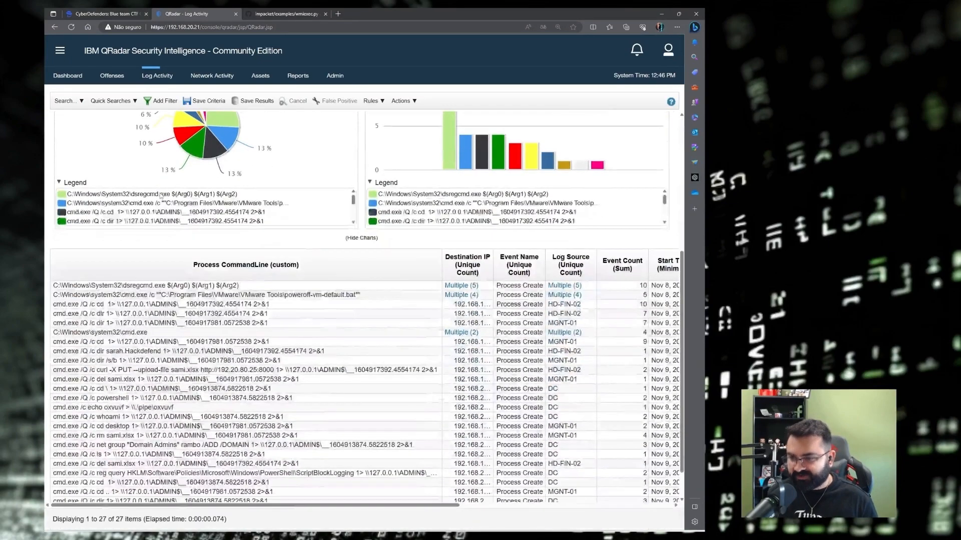
scroll(160, 196, "down", 3)
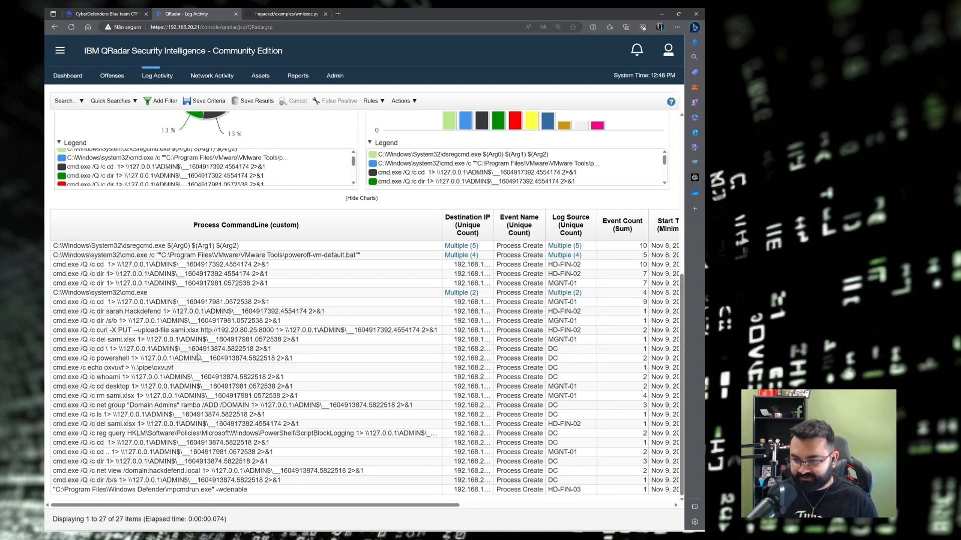
scroll(199, 357, "up", 8)
left_click(66, 100)
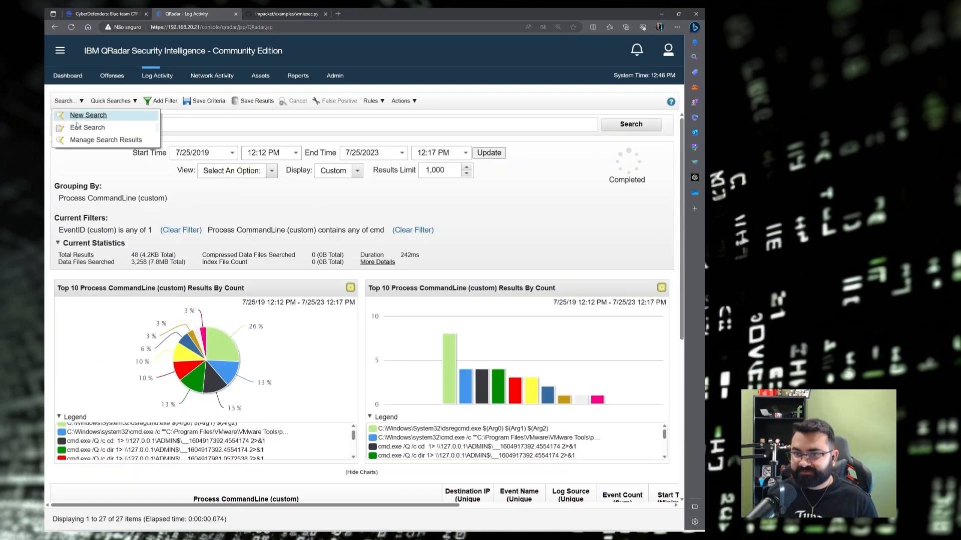
left_click(81, 129)
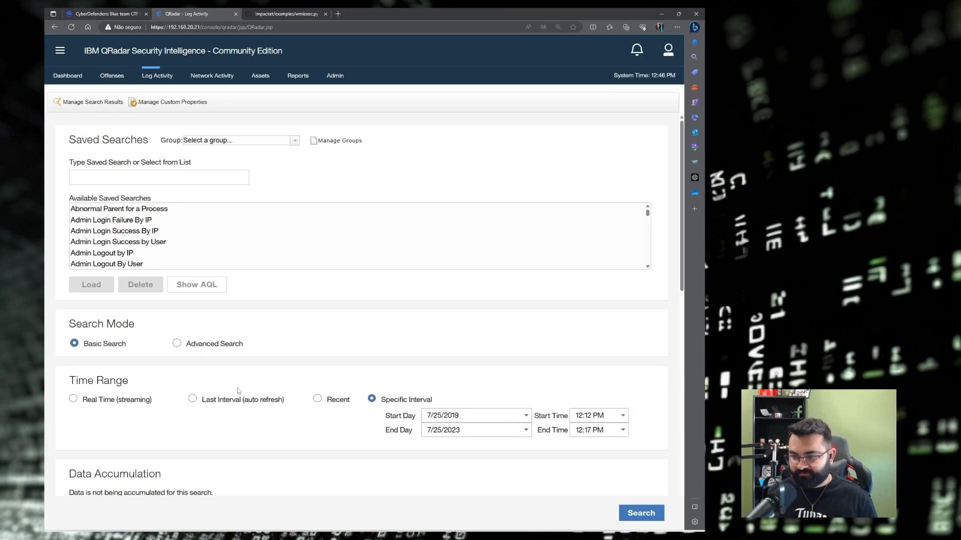
scroll(238, 391, "down", 10)
left_click(84, 374)
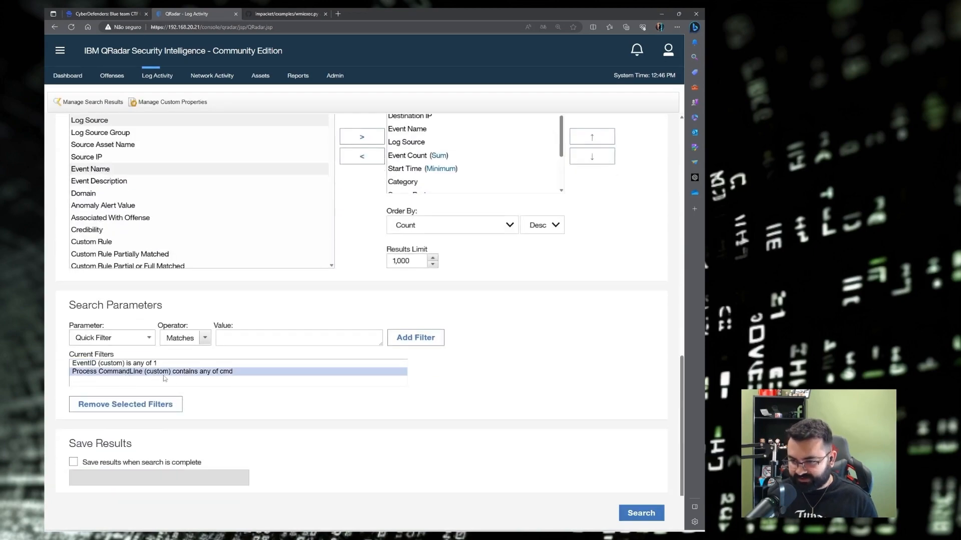
left_click(123, 405)
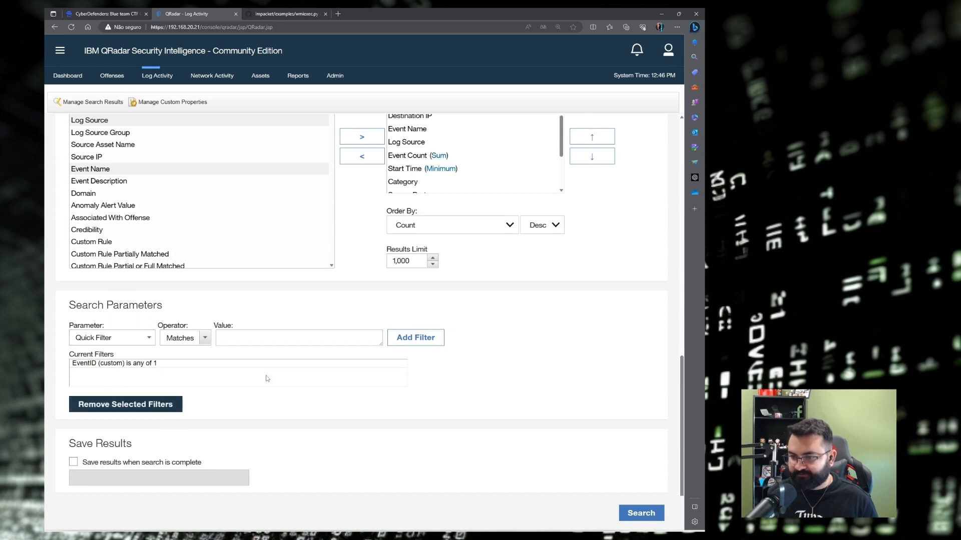
Start a Process CommandLine (custom) filter using the Containing any of operator.
left_click(118, 339)
type("PAYLO")
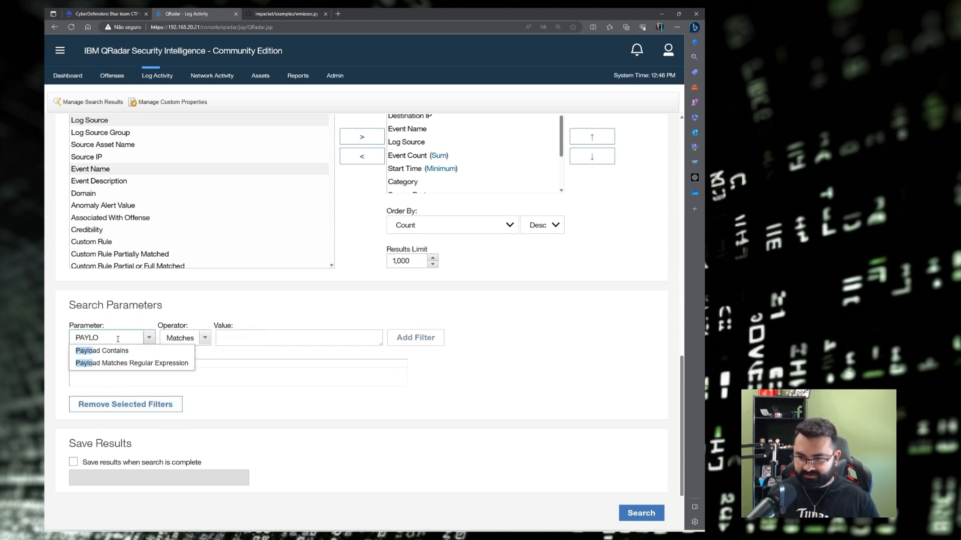
left_click_drag(100, 337, 56, 332)
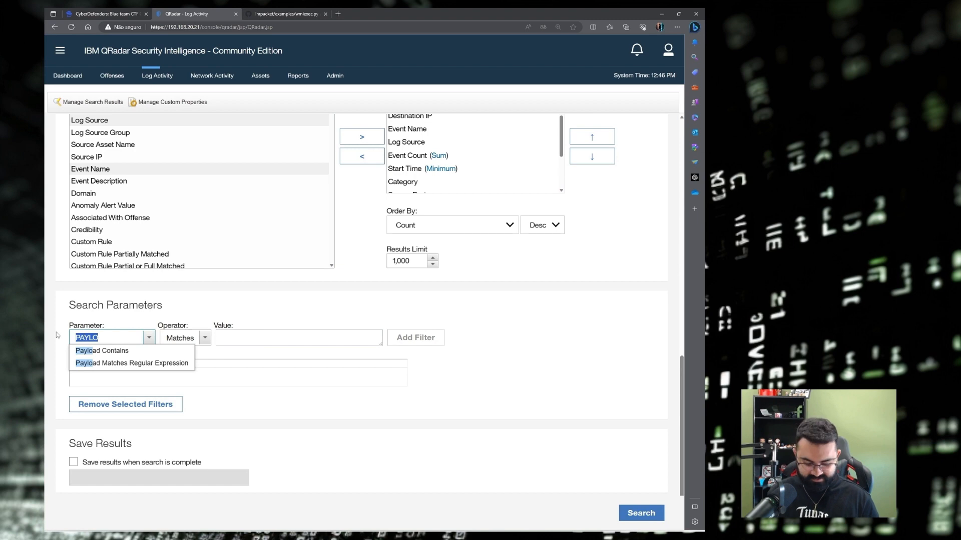
key("BackSpace")
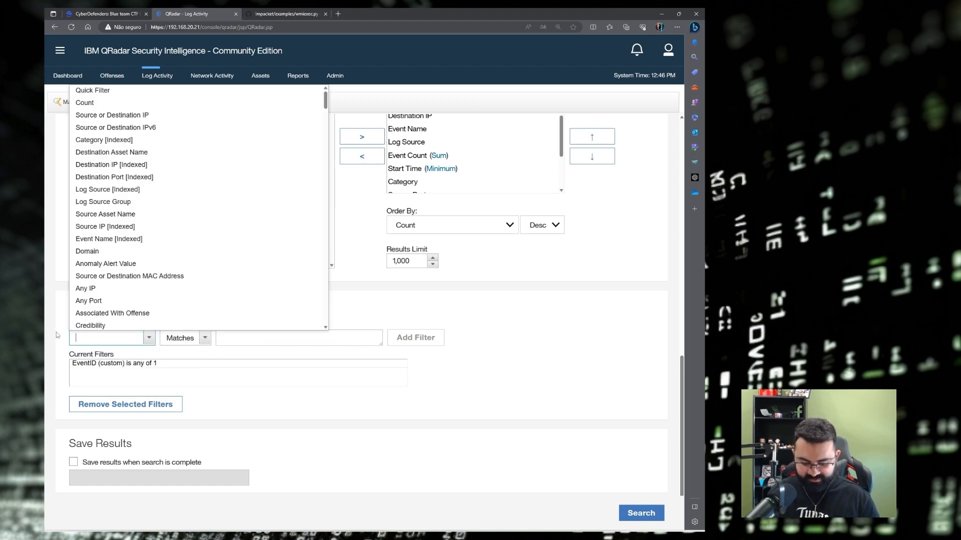
type("command")
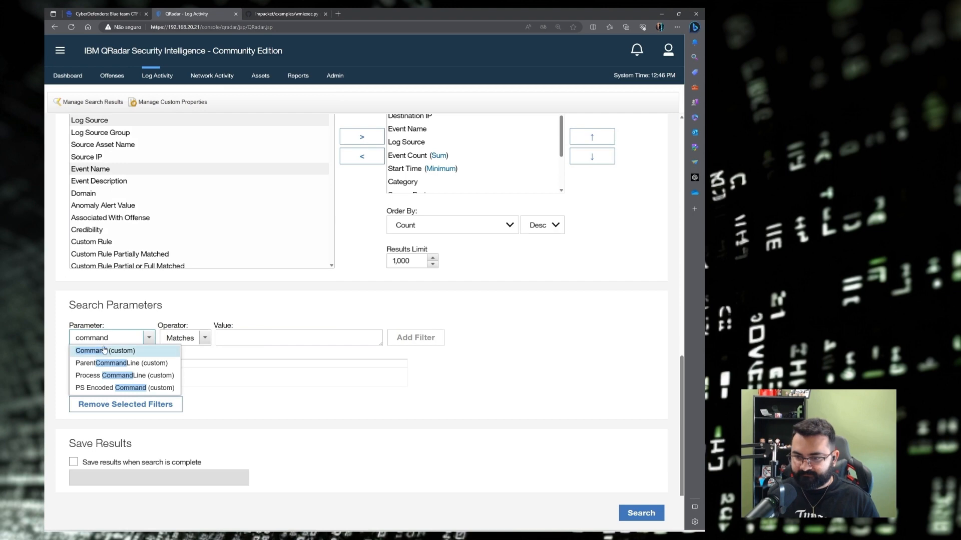
left_click(125, 375)
left_click(254, 339)
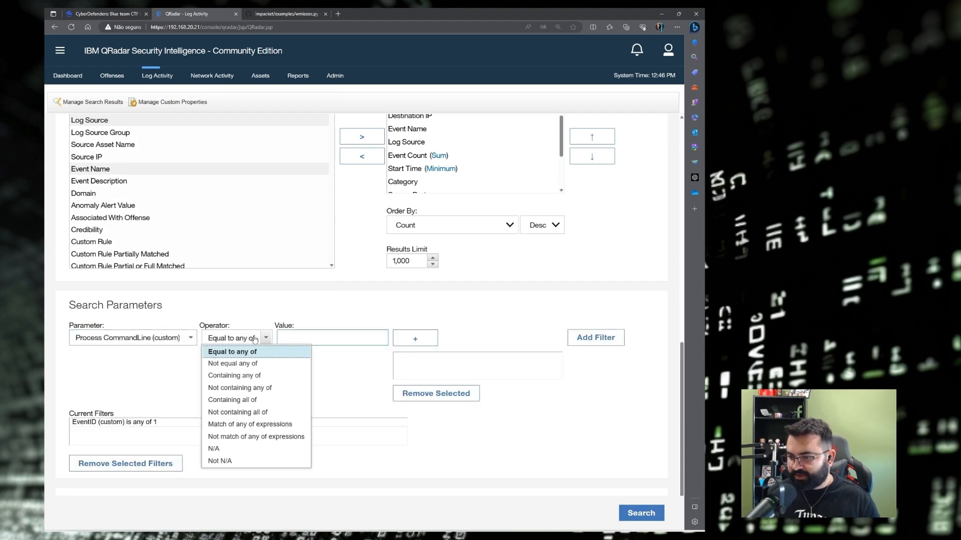
left_click(253, 377)
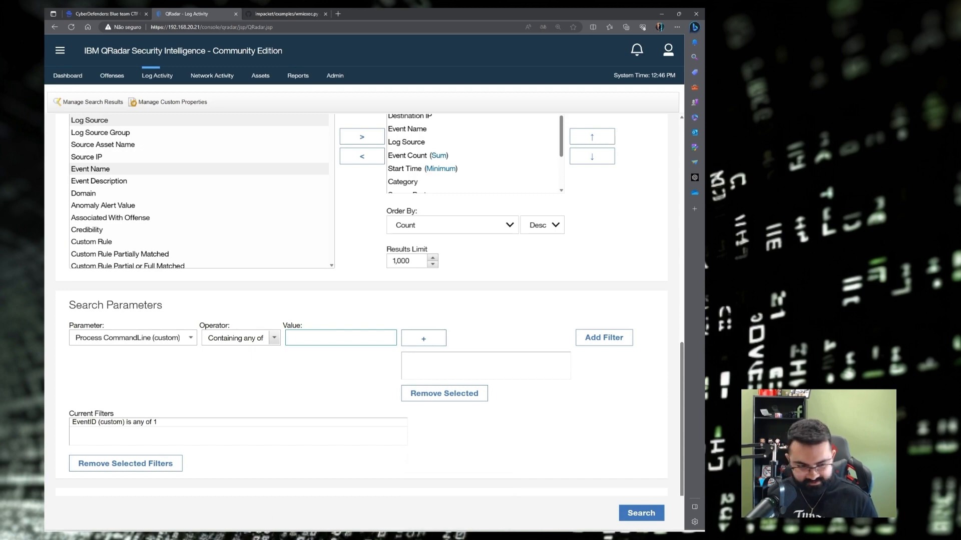
Copy the attacker IP 192.20.80.25 from the Q6 answer in the Obsidian notes.
key("alt+Tab")
scroll(340, 279, "up", 5)
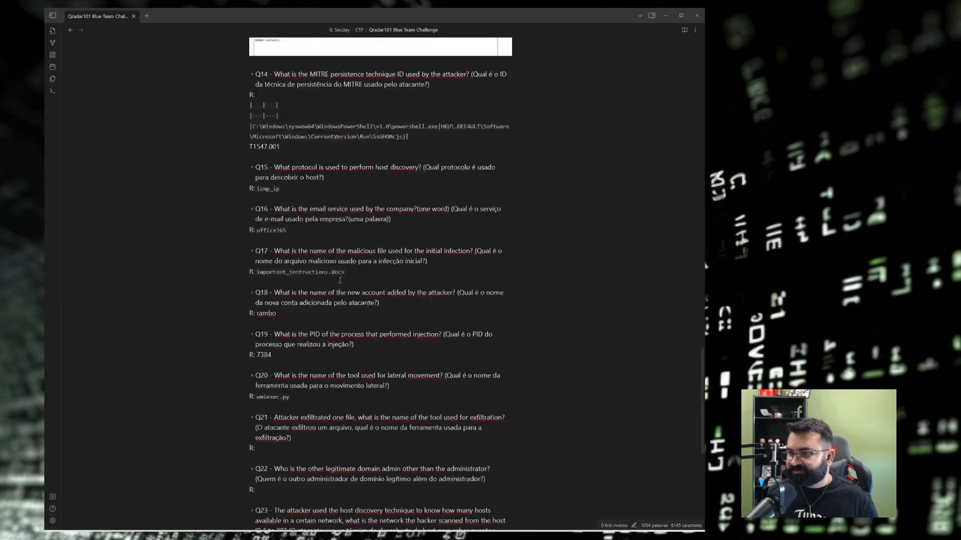
scroll(340, 279, "up", 10)
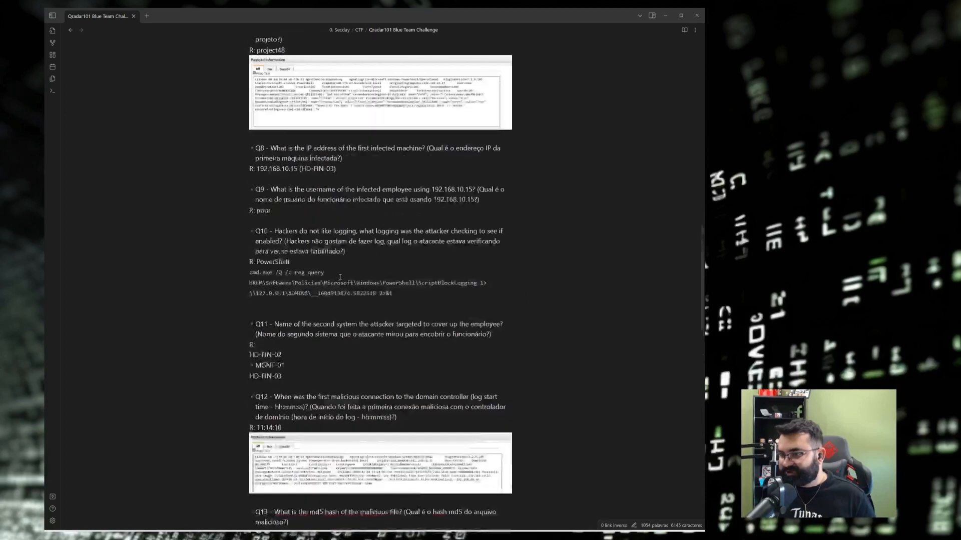
scroll(333, 262, "up", 3)
left_click_drag(295, 138, 257, 138)
key("ctrl+c")
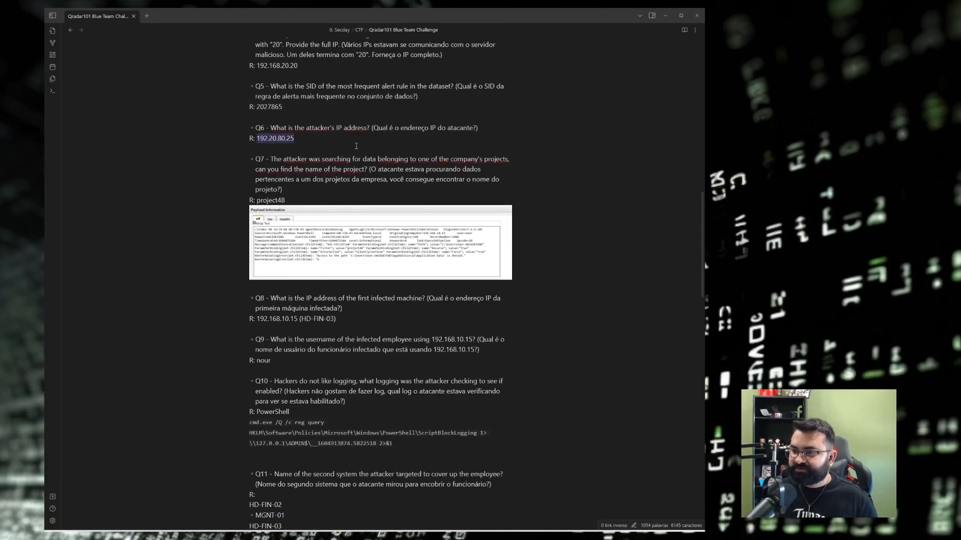
scroll(372, 275, "down", 15)
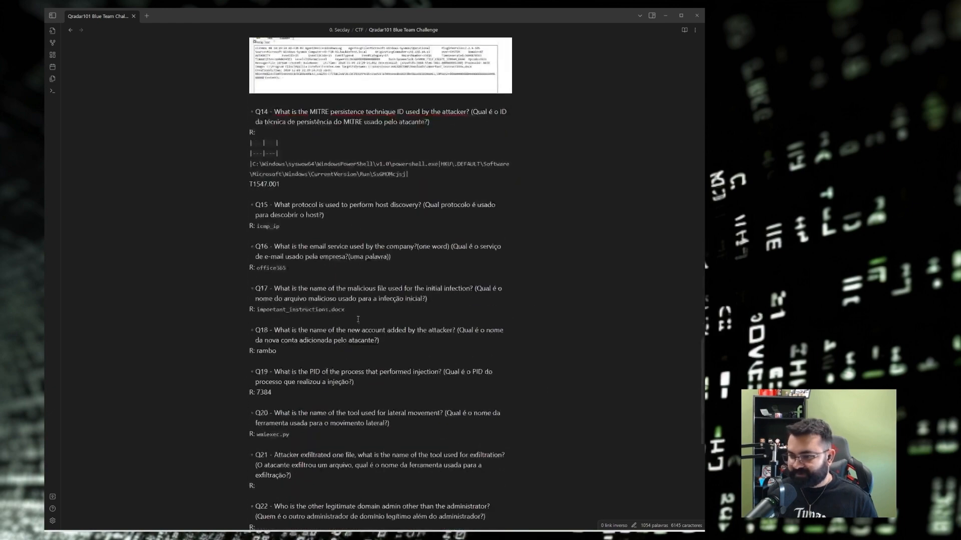
scroll(358, 319, "down", 2)
scroll(314, 319, "up", 3)
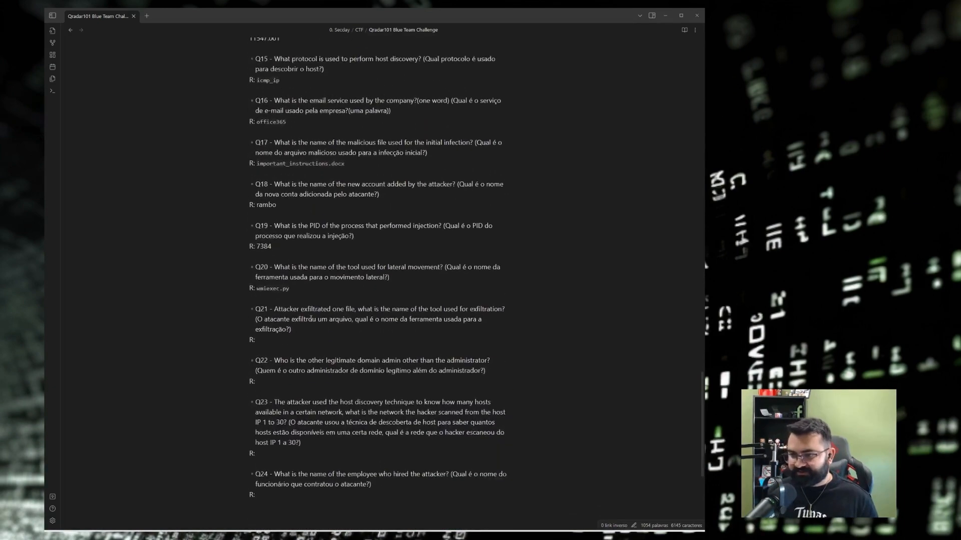
scroll(334, 301, "down", 5)
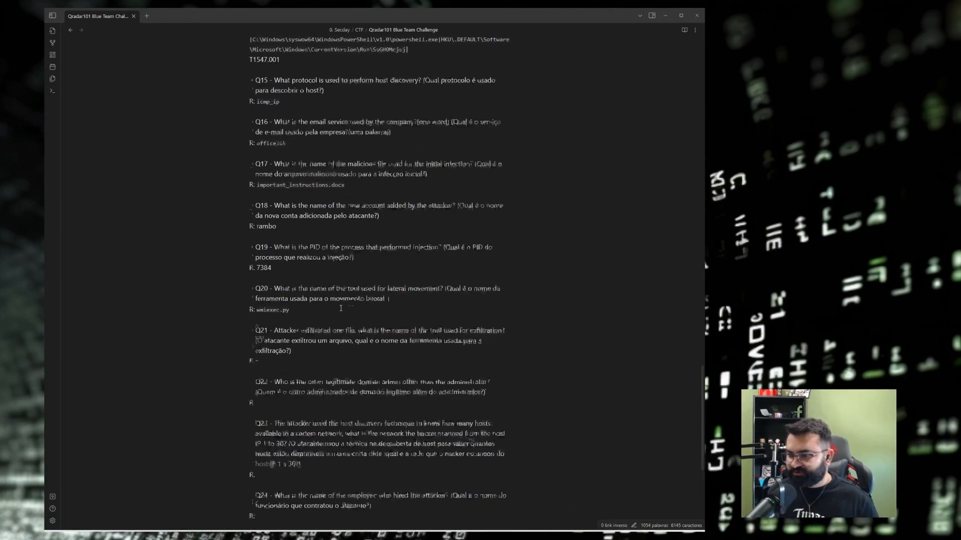
Add 192.20.80.25 as the command-line filter value and run the search.
left_click(665, 15)
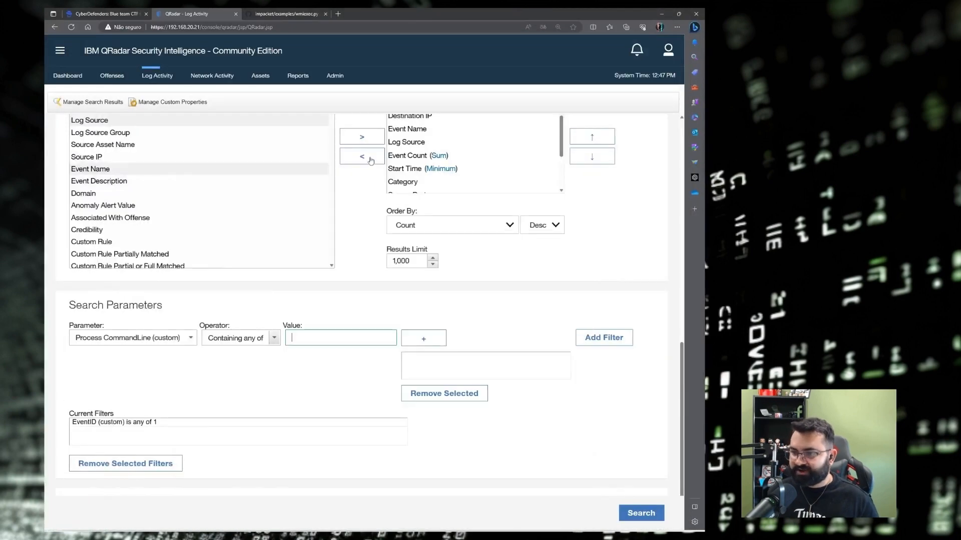
left_click(349, 337)
key("ctrl+v")
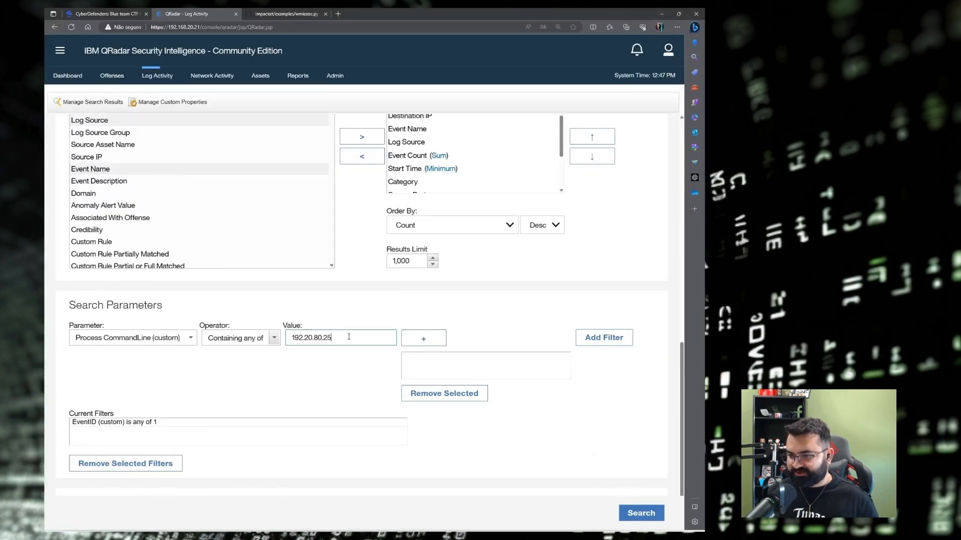
left_click(423, 338)
scroll(423, 339, "down", 2)
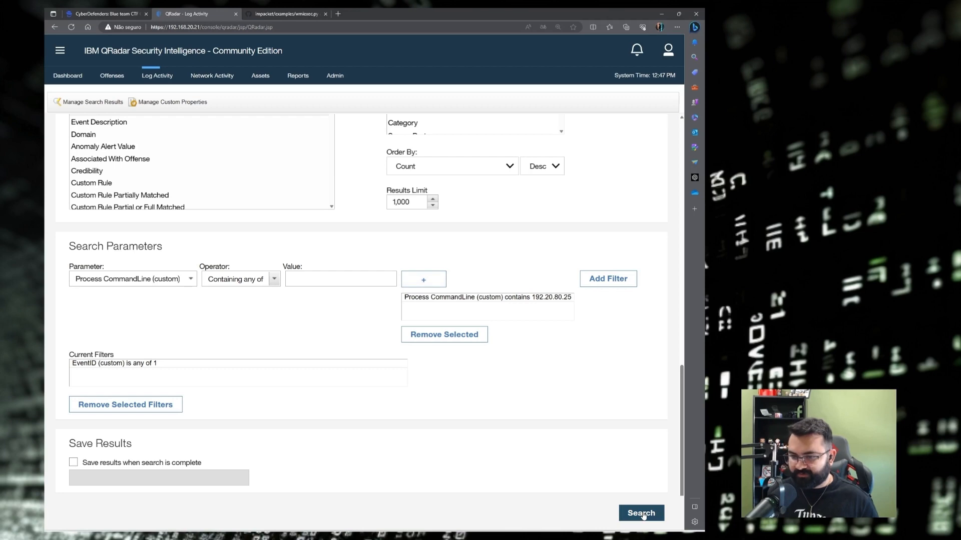
left_click(643, 515)
Re-add a Process CommandLine (custom) filter for 192.20.80.25 and rerun the search.
left_click(68, 100)
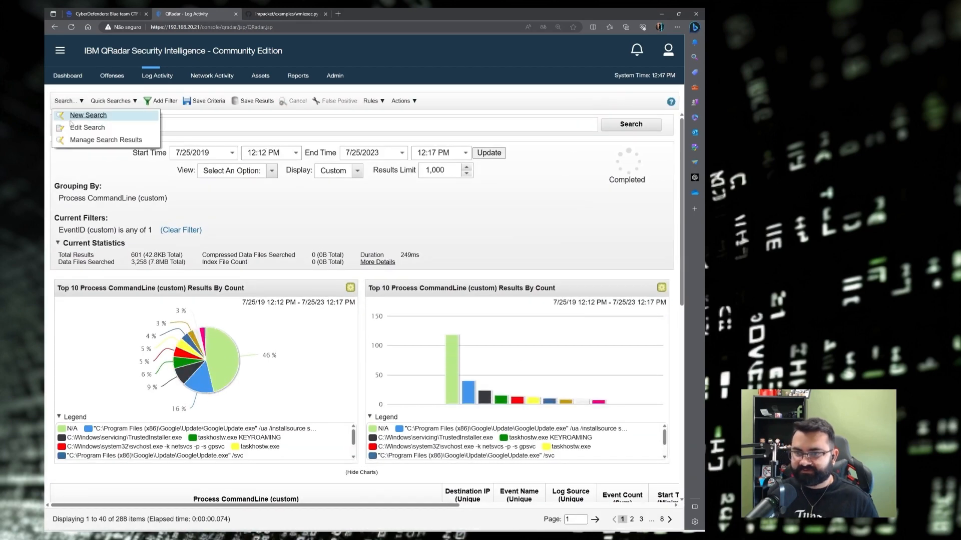
left_click(84, 134)
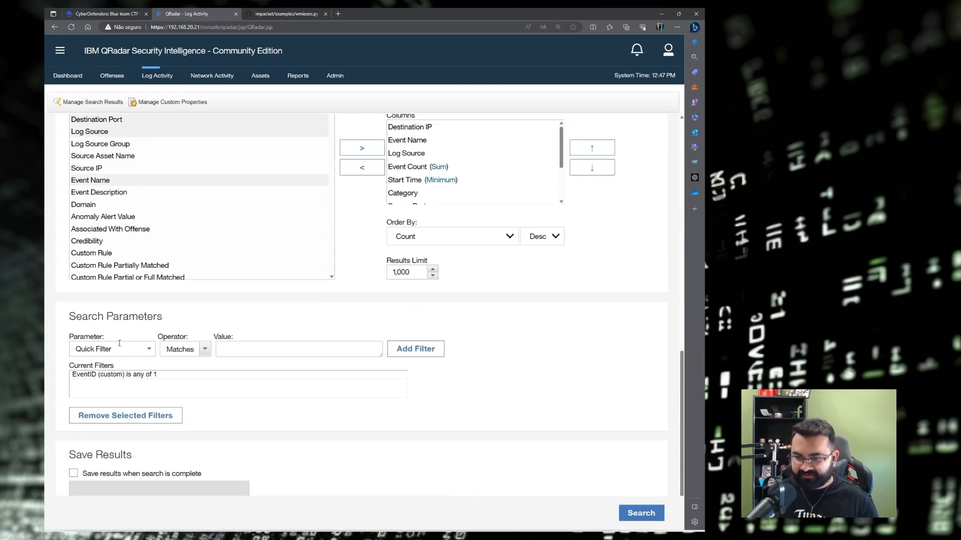
type("command")
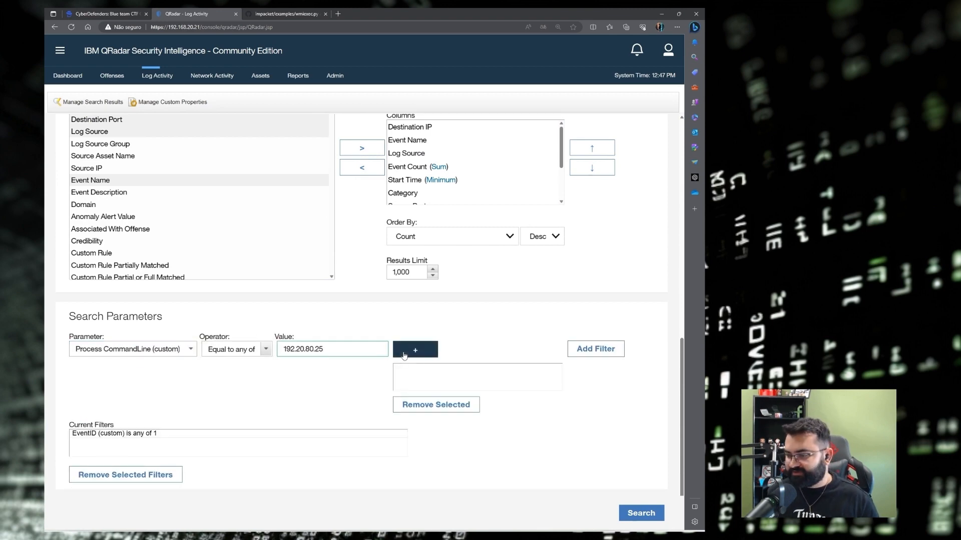
left_click(415, 349)
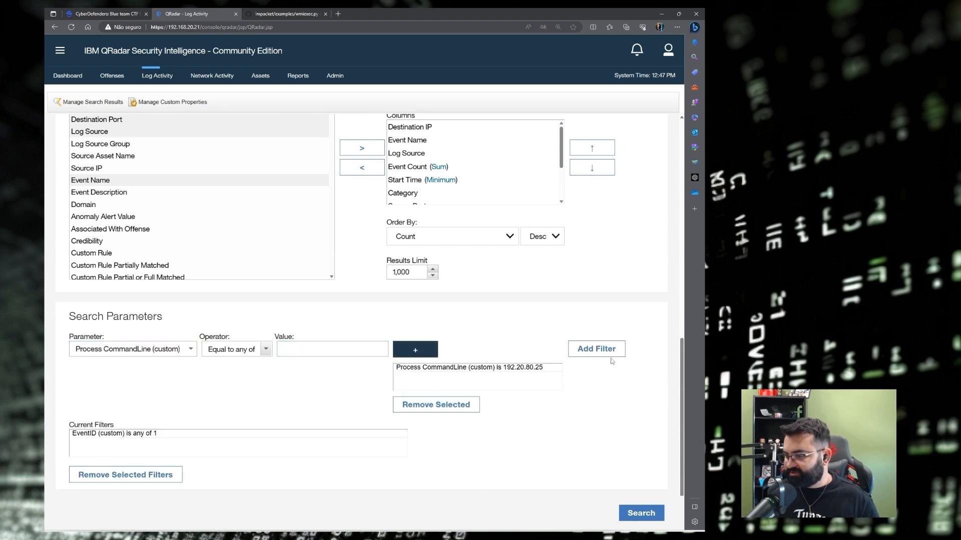
left_click(611, 352)
scroll(623, 429, "down", 2)
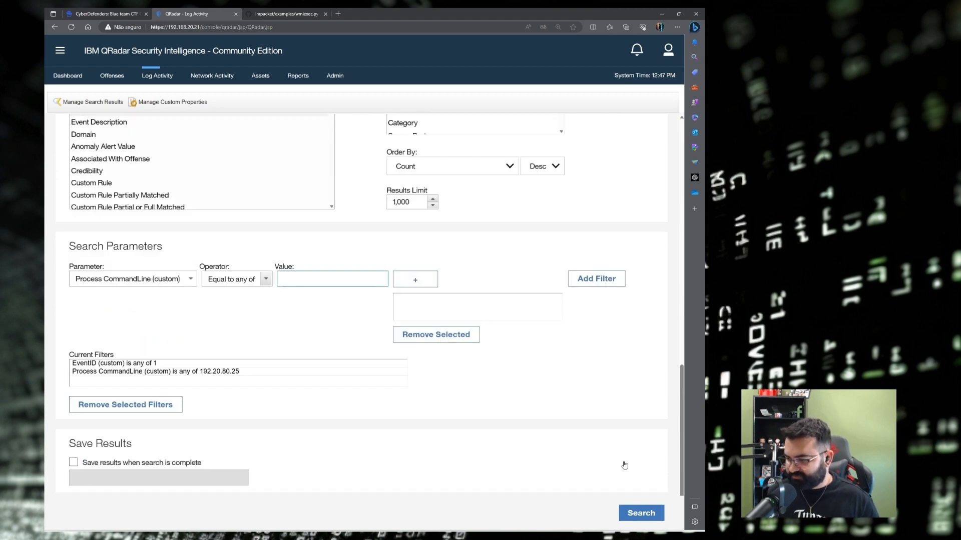
left_click(635, 514)
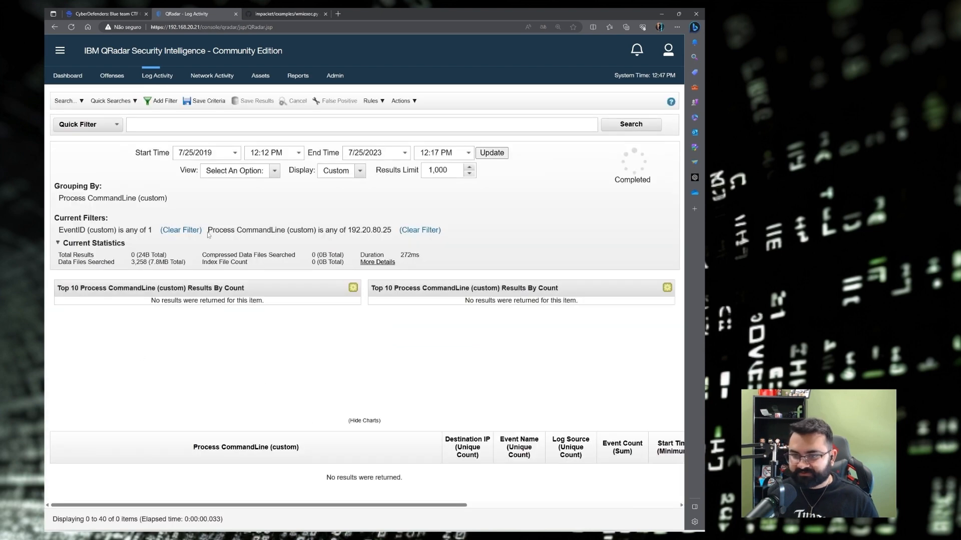
Remove the EventID filter and inspect the 'is any of 192.20.80.25' filter line.
left_click(185, 231)
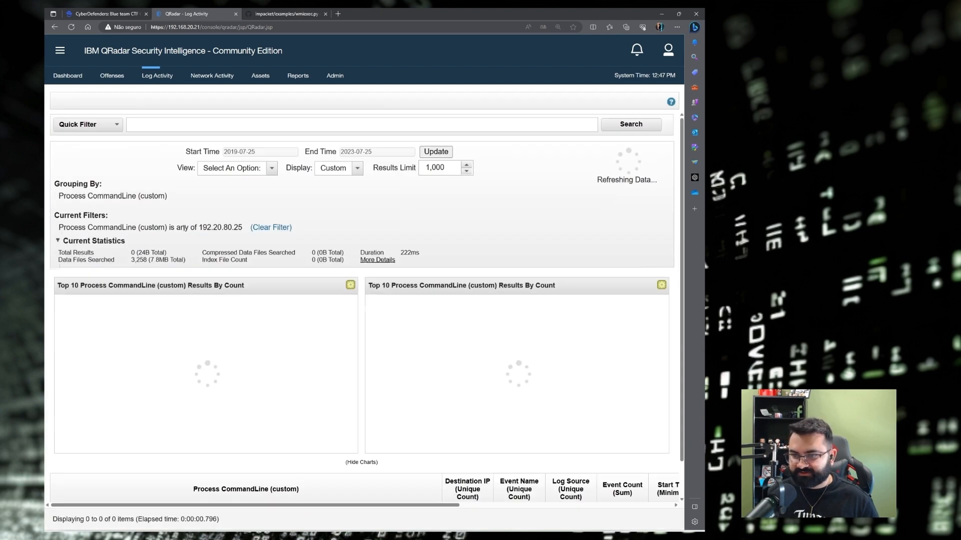
left_click_drag(199, 231, 243, 234)
key("ctrl+c")
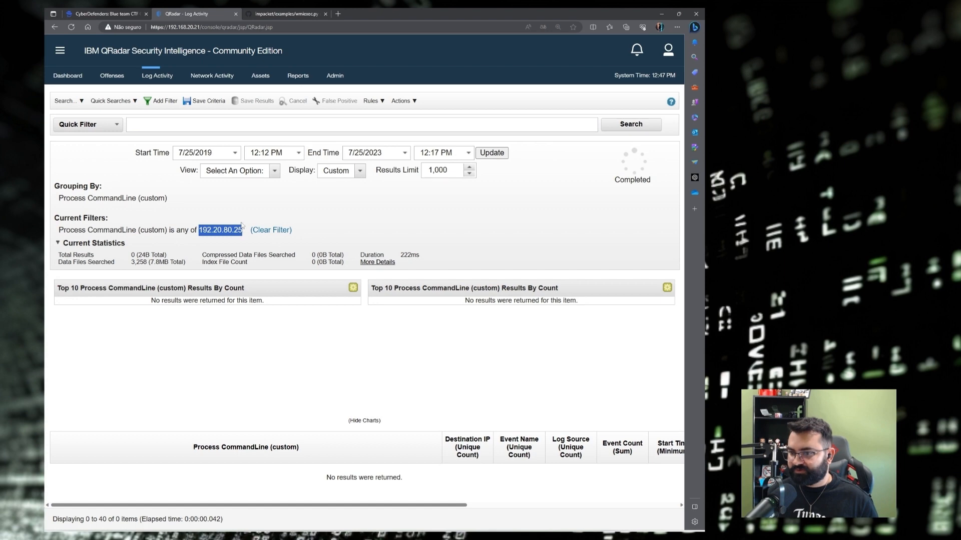
left_click_drag(175, 232, 196, 235)
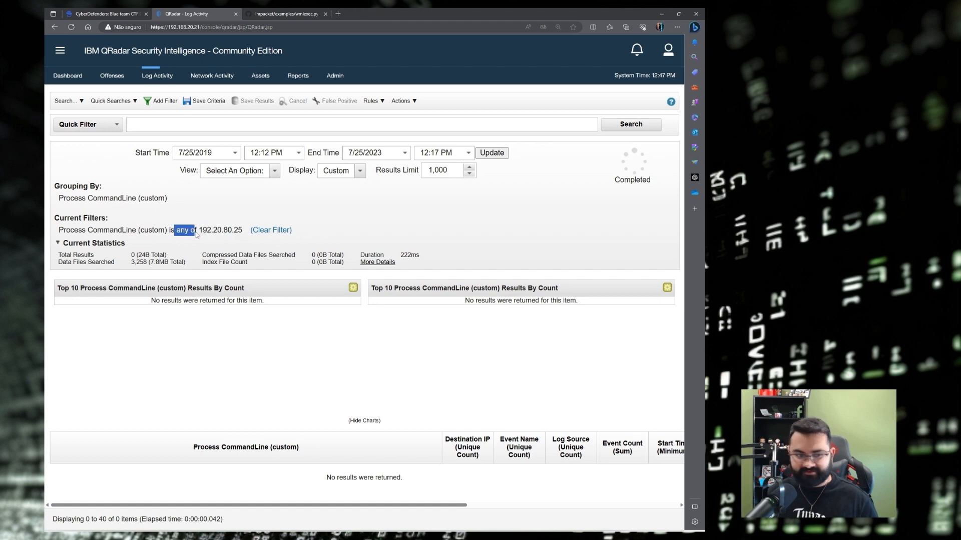
left_click(66, 101)
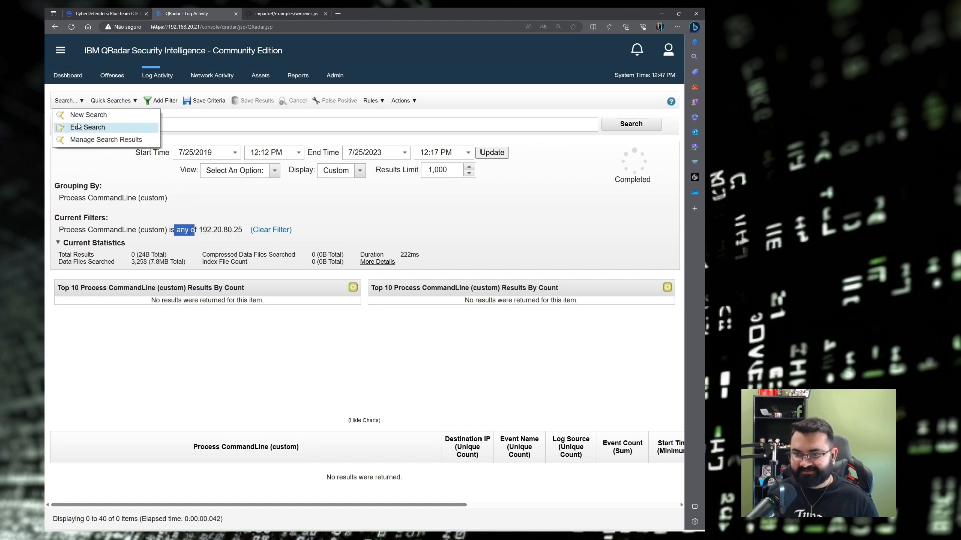
Replace the old filter with Process CommandLine (custom) containing any of 192.20.80.25.
left_click(86, 128)
scroll(145, 325, "down", 10)
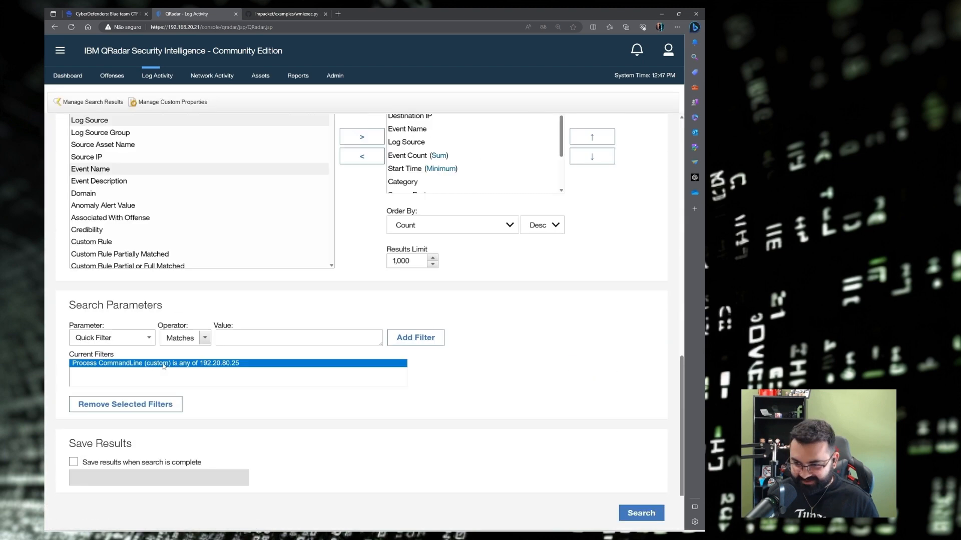
left_click(142, 406)
left_click(118, 339)
type("p")
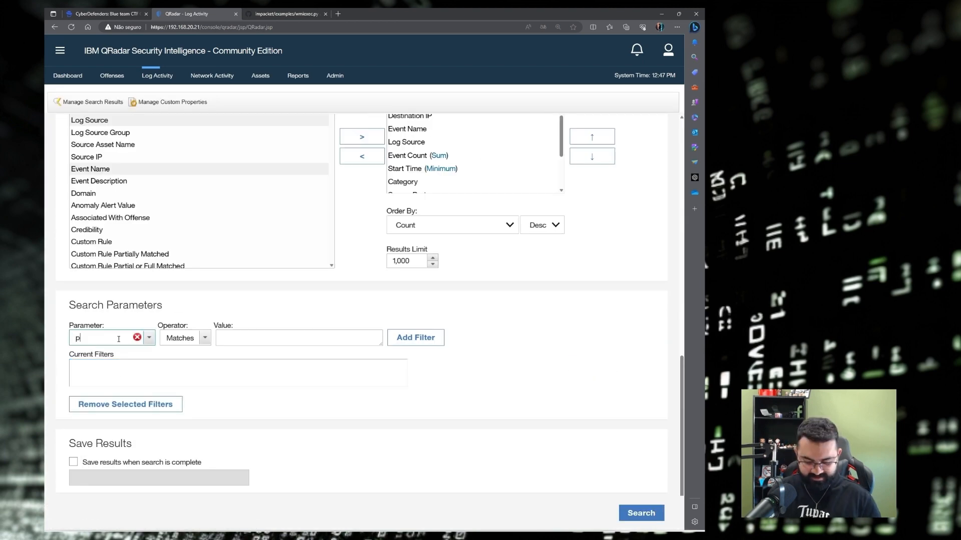
type("rocess")
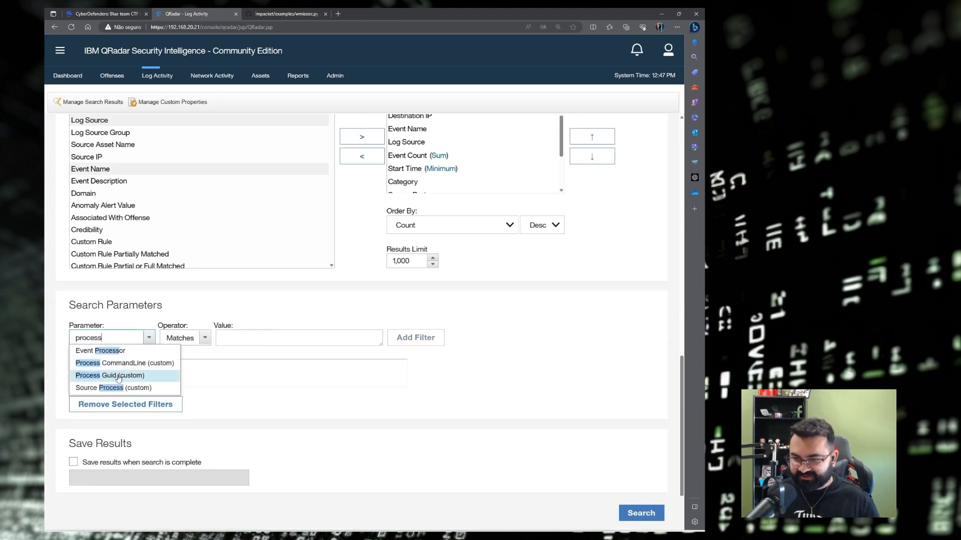
left_click(122, 369)
key("ctrl+v")
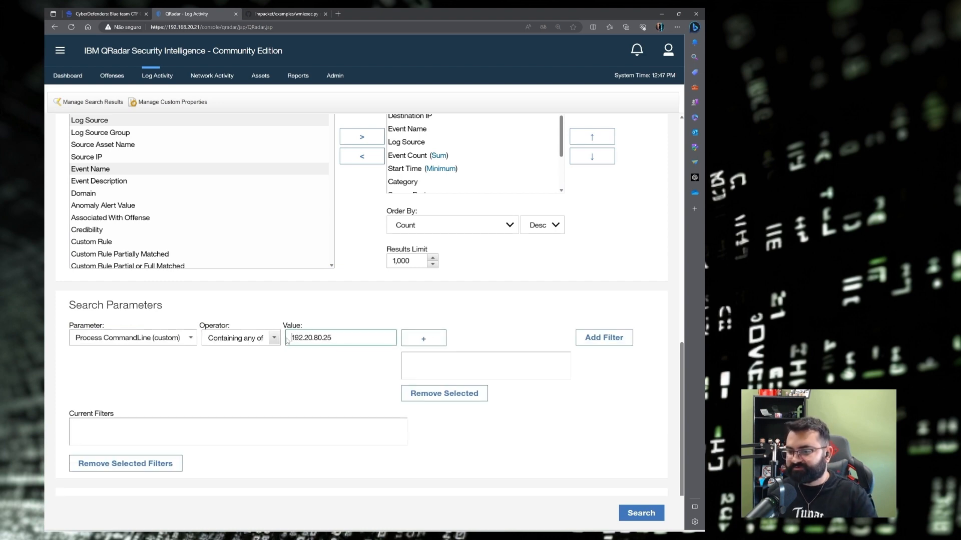
left_click(403, 339)
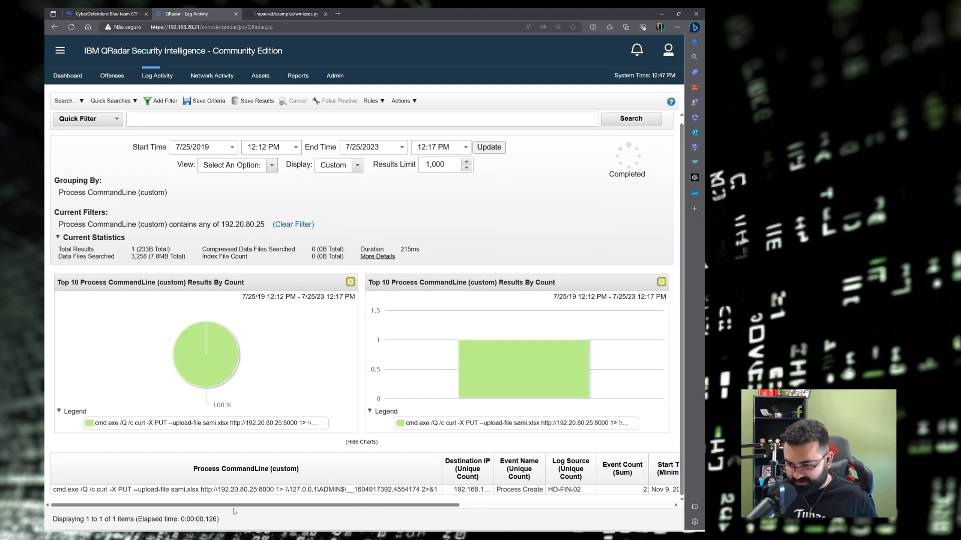
Widen the command-line column and select the curl PUT upload of sami.xlsx to 192.20.80.25:8000.
left_click(76, 491)
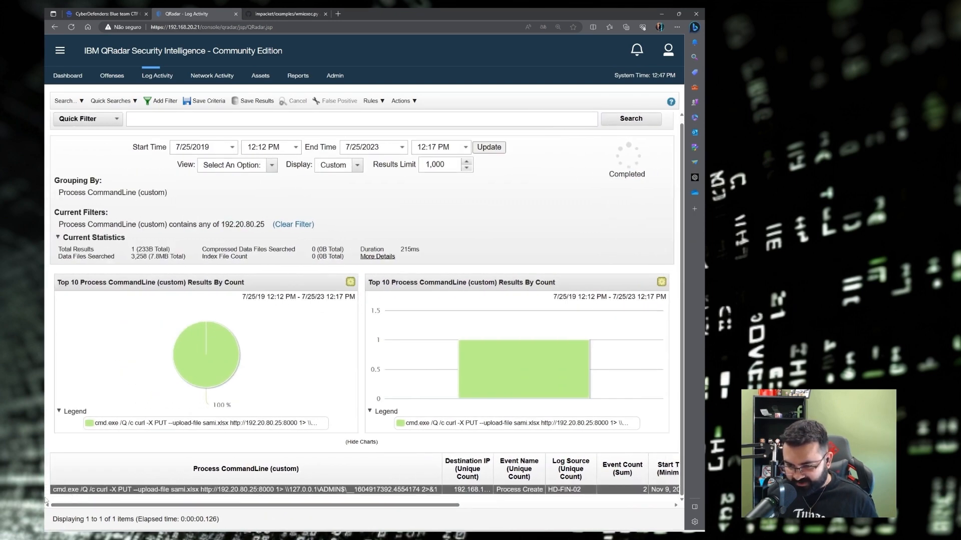
left_click_drag(54, 492, 146, 494)
left_click(95, 493)
double_click(100, 493)
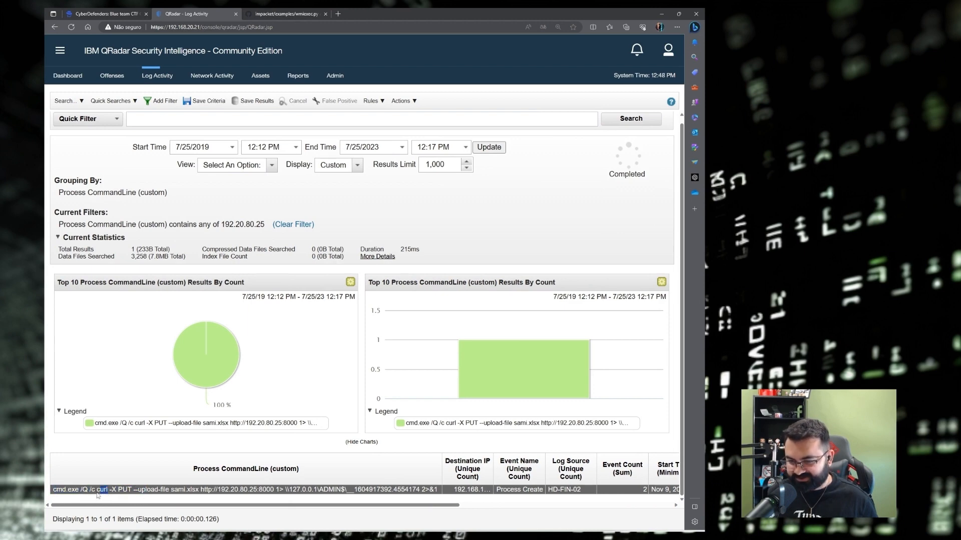
left_click_drag(98, 493, 377, 495)
left_click_drag(442, 469, 575, 474)
left_click_drag(442, 493, 54, 494)
key("ctrl+c")
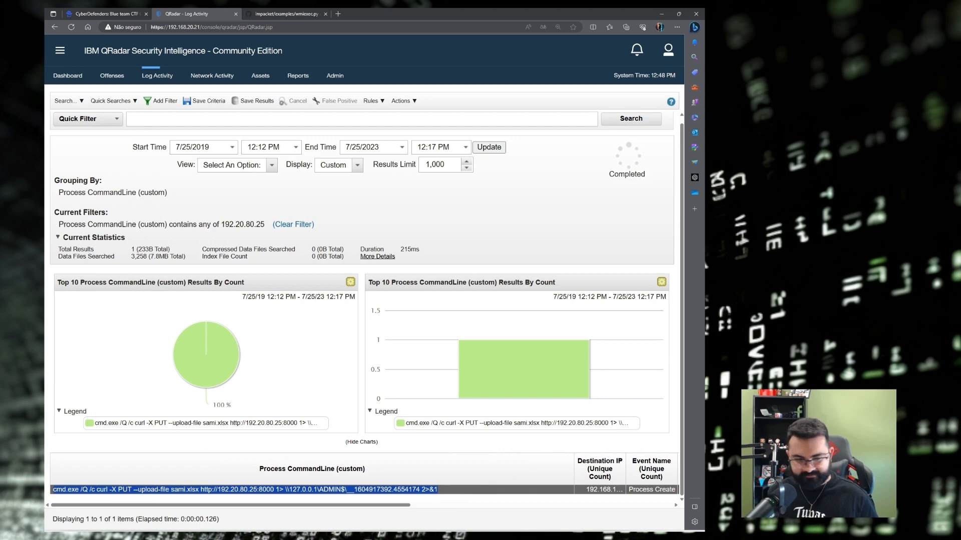
key("alt+Tab")
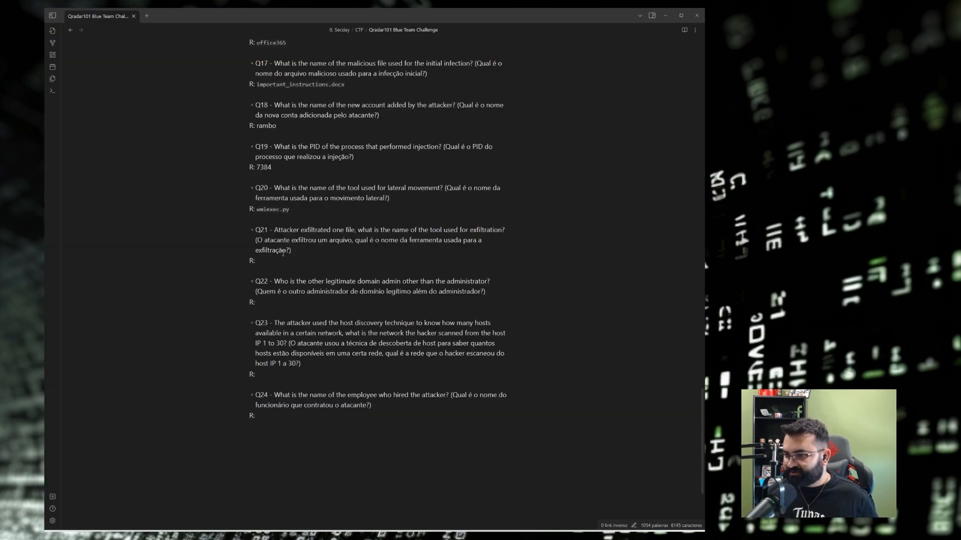
Paste the curl upload command under Q21 and record curl as the Q21 answer.
key("ctrl+v")
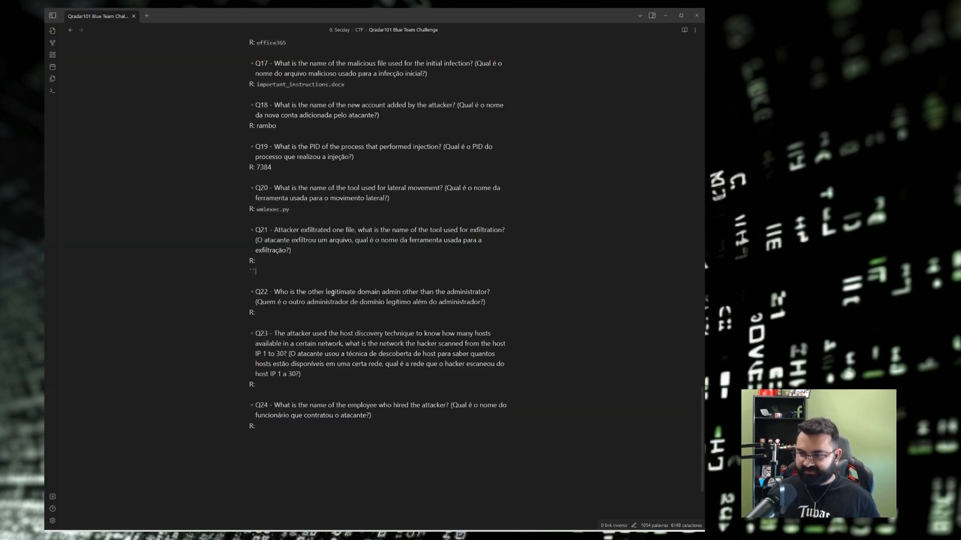
key("Return")
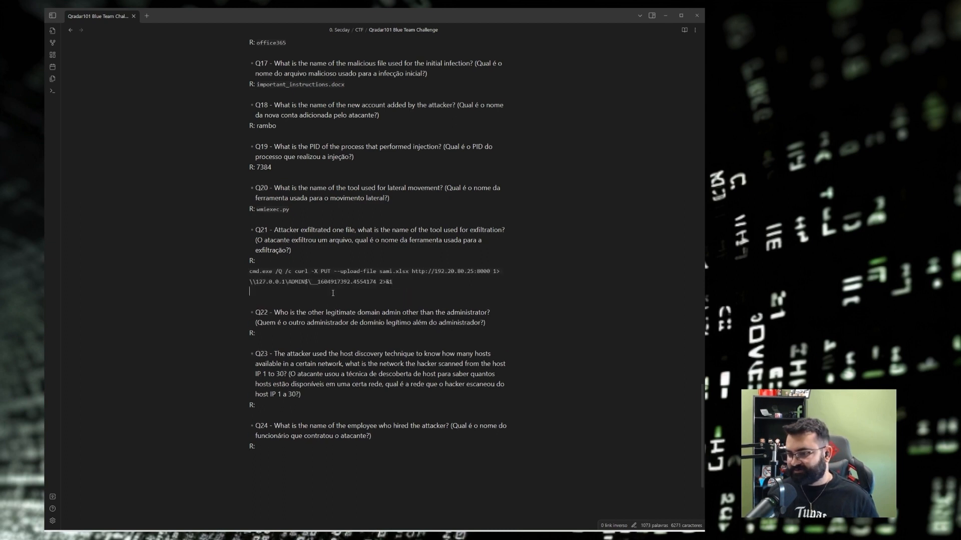
double_click(303, 271)
key("ctrl+c")
left_click(282, 263)
key("ctrl+v")
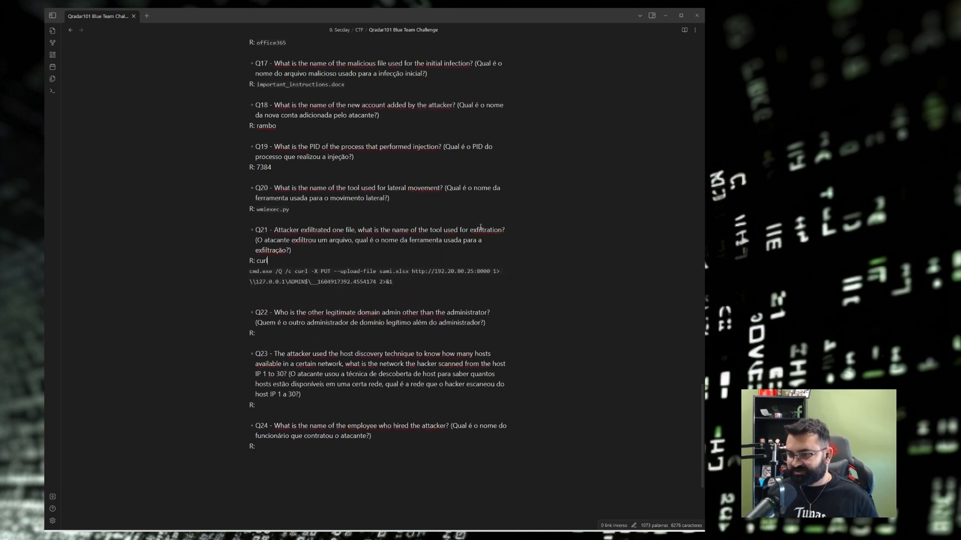
Verify Q21 on the challenge page and read the Q22 question before hiding the notes.
left_click(665, 15)
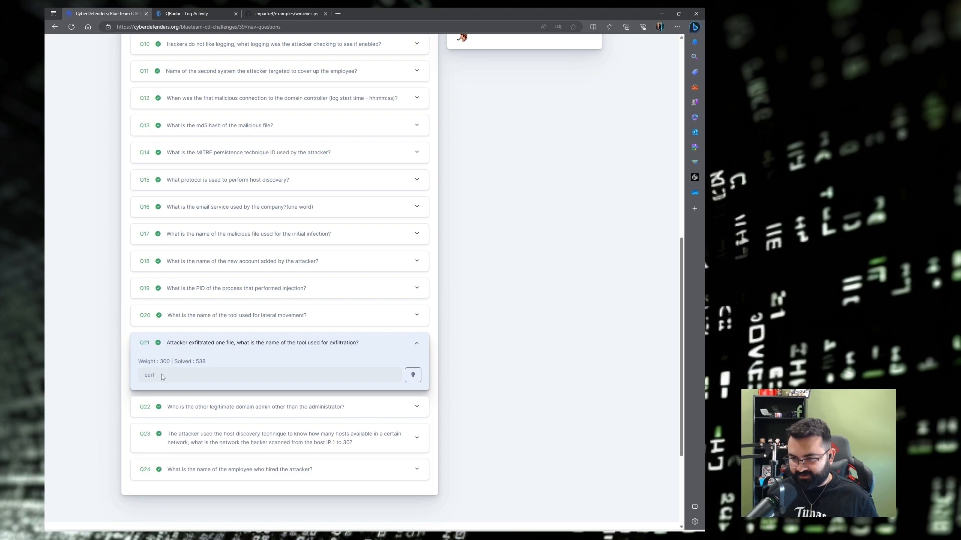
key("alt+Tab")
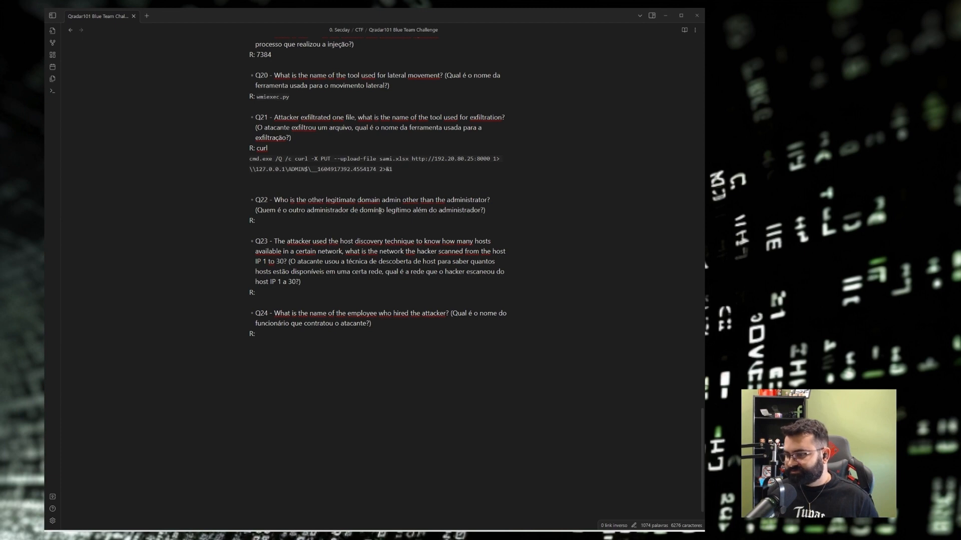
left_click_drag(484, 209, 257, 210)
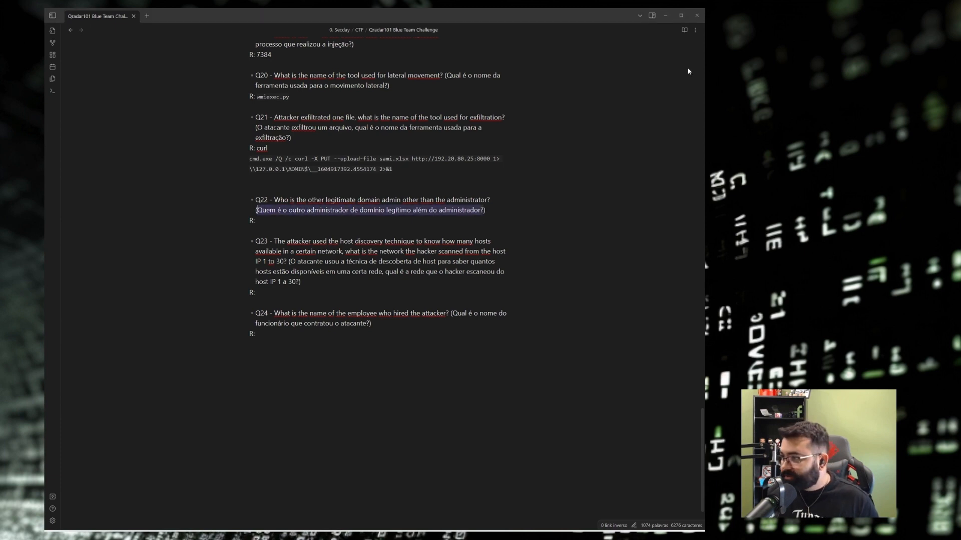
left_click(664, 16)
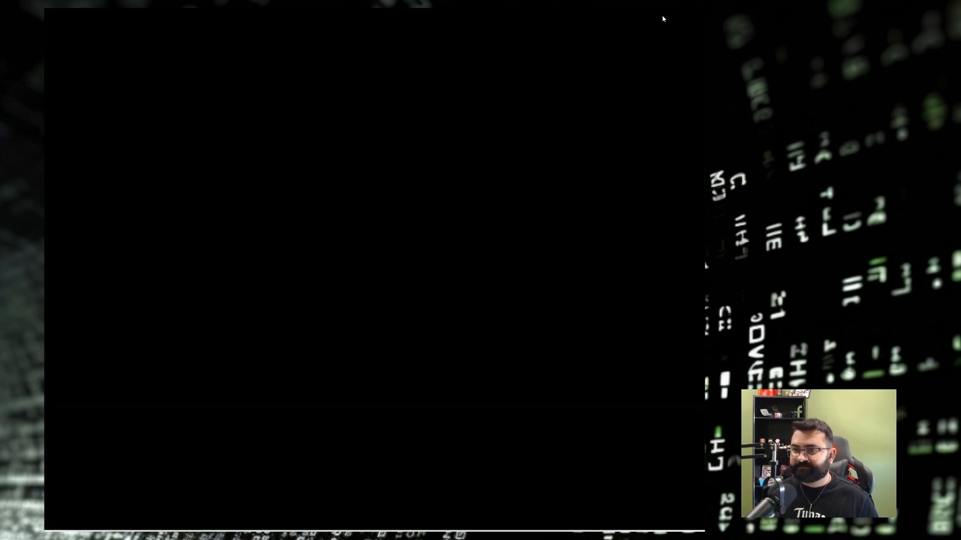
Remove Process CommandLine from the search's Group By columns.
left_click(61, 101)
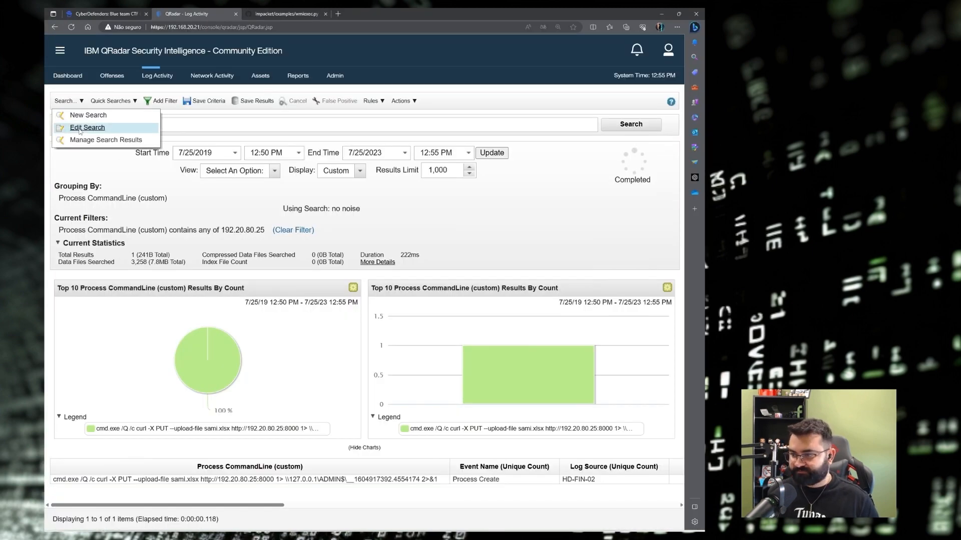
left_click(80, 129)
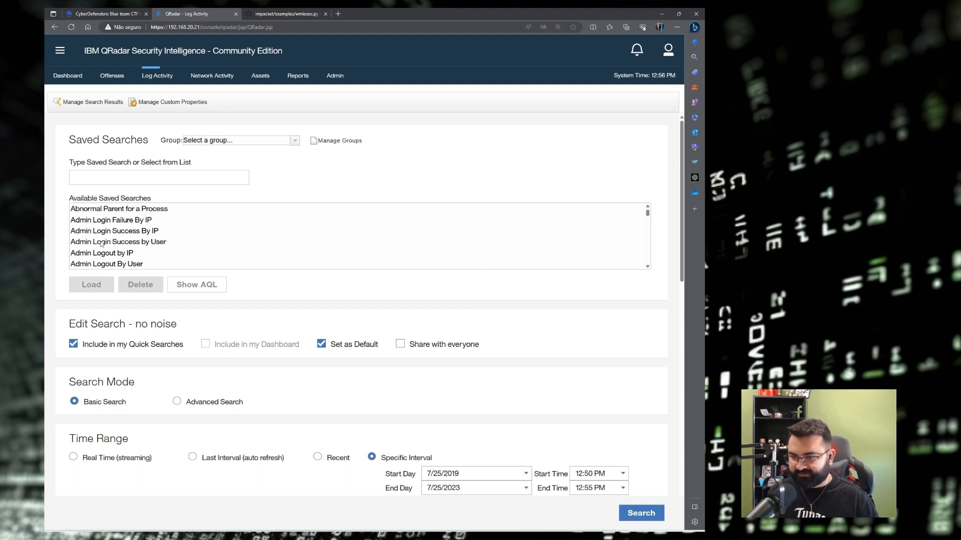
scroll(676, 385, "down", 2)
scroll(676, 385, "down", 5)
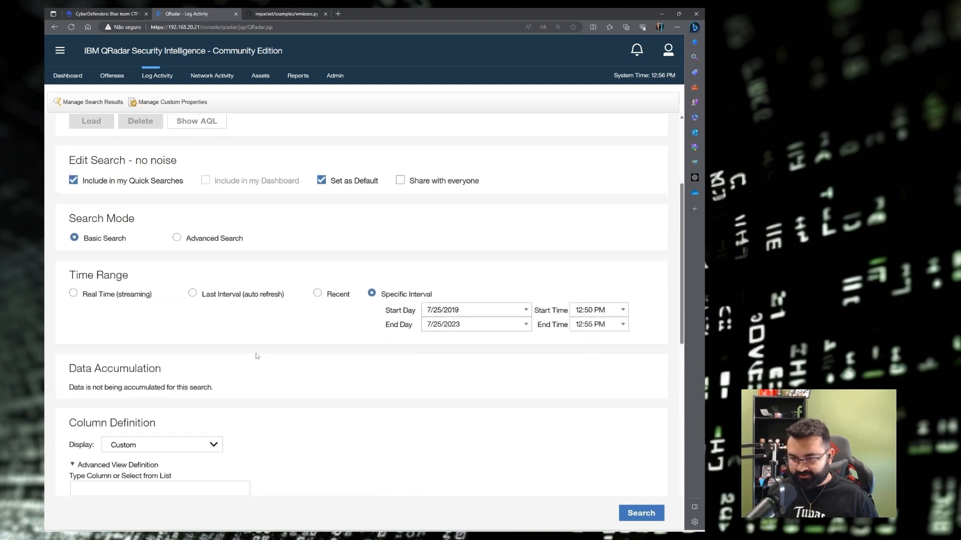
left_click(432, 307)
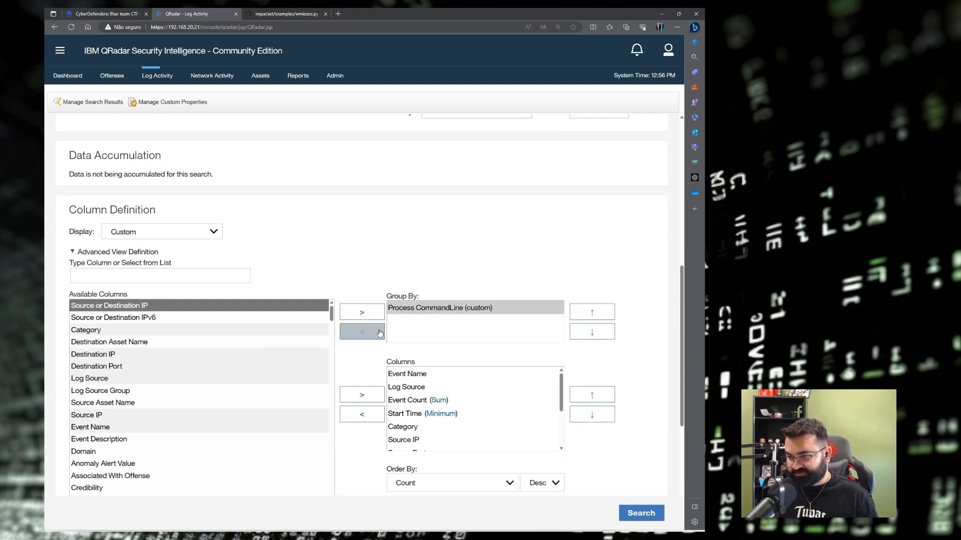
left_click(360, 329)
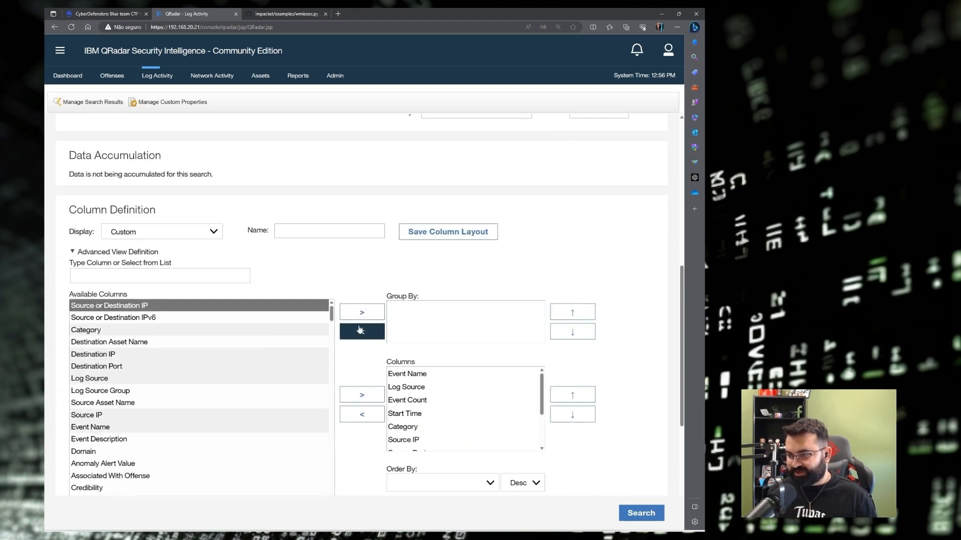
Add Username to the Group By columns, removing it from the displayed columns.
left_click(142, 275)
type("user")
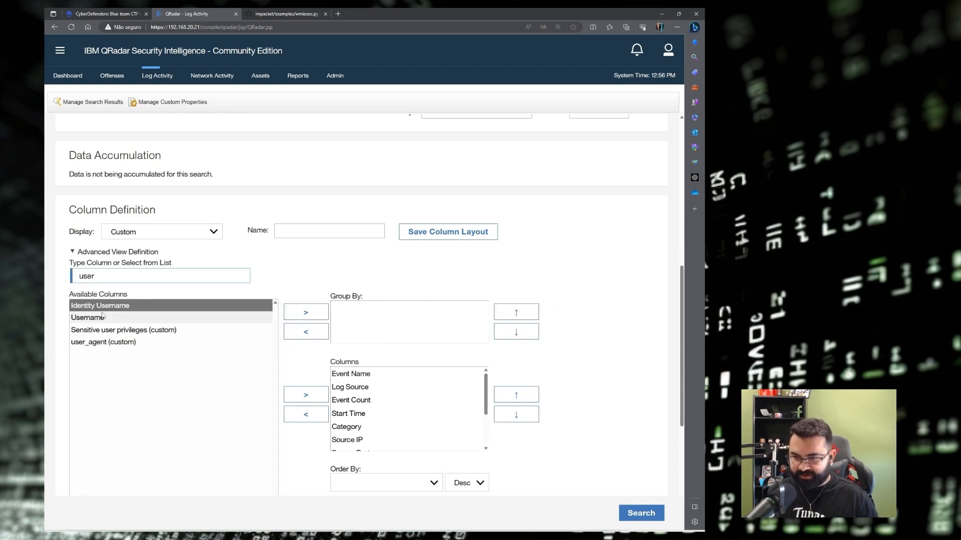
left_click(102, 317)
left_click(305, 312)
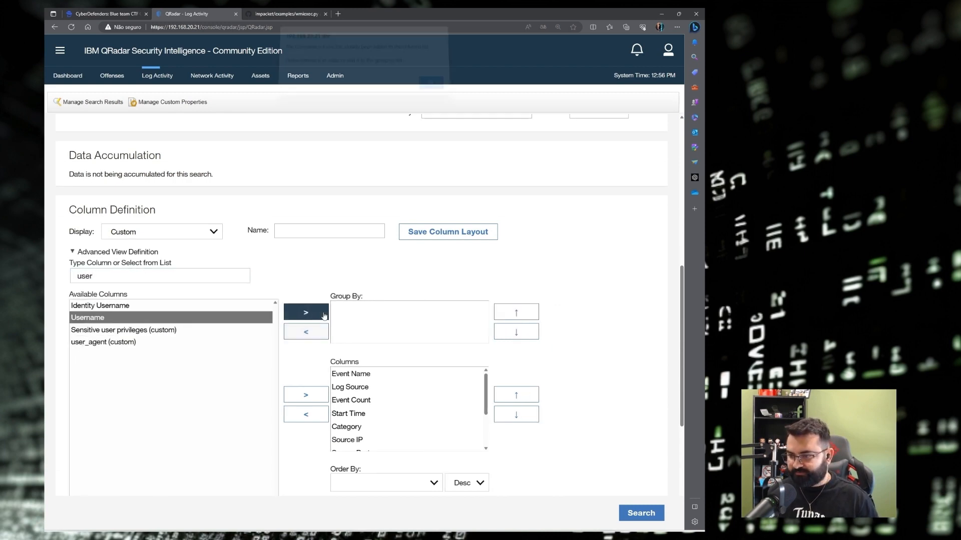
left_click(438, 93)
scroll(368, 398, "down", 3)
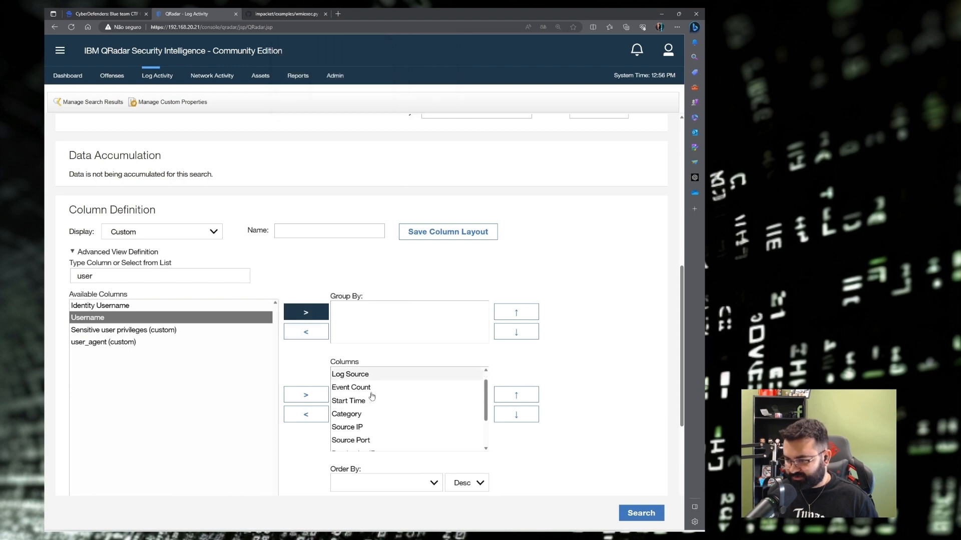
left_click(347, 436)
left_click(305, 414)
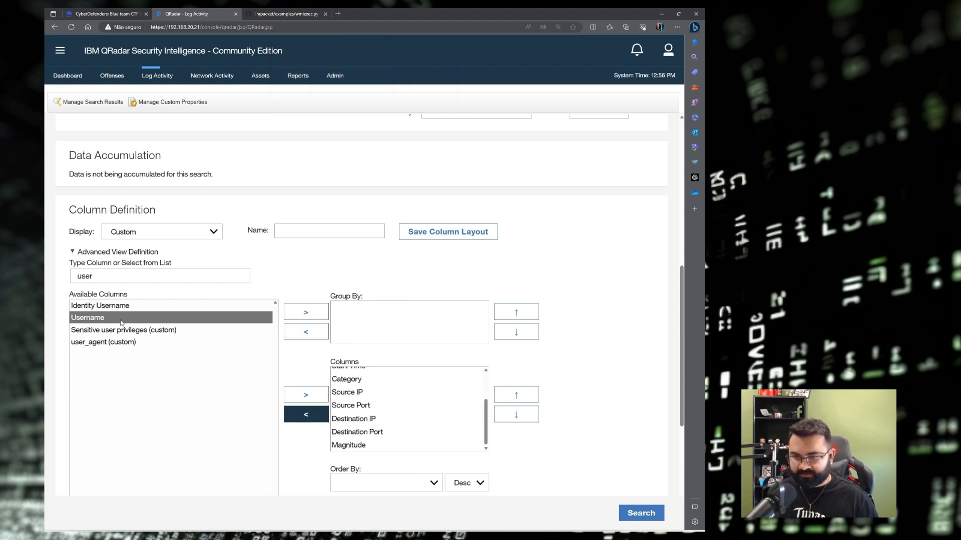
left_click(305, 312)
Add Category to the Group By columns, removing it from the displayed columns.
double_click(120, 278)
type("cate")
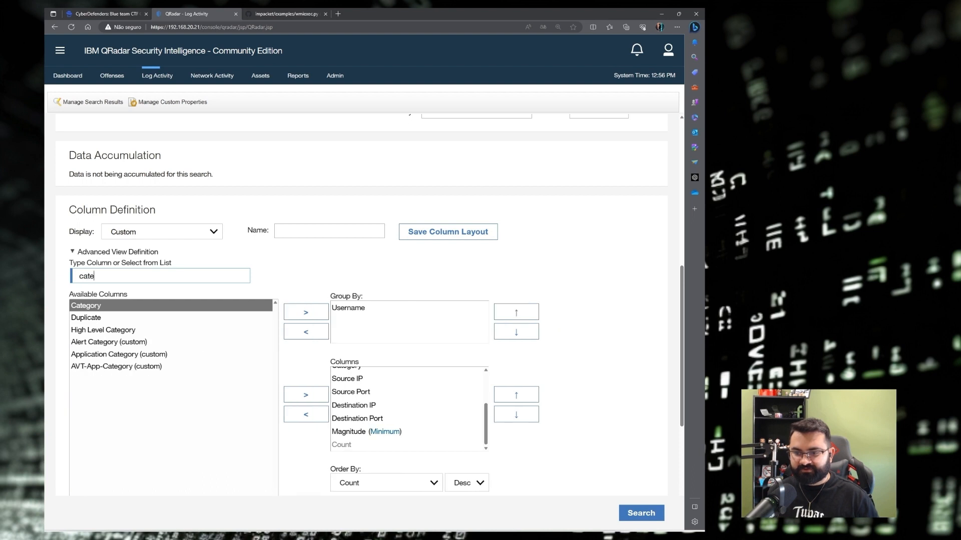
left_click(87, 307)
scroll(405, 390, "down", 1)
scroll(405, 390, "down", 1)
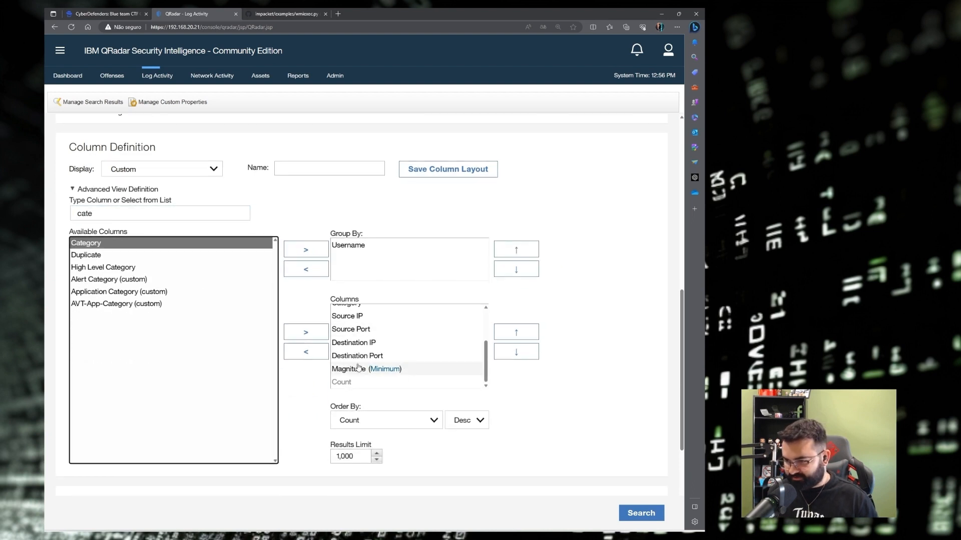
scroll(351, 350, "up", 2)
left_click(346, 333)
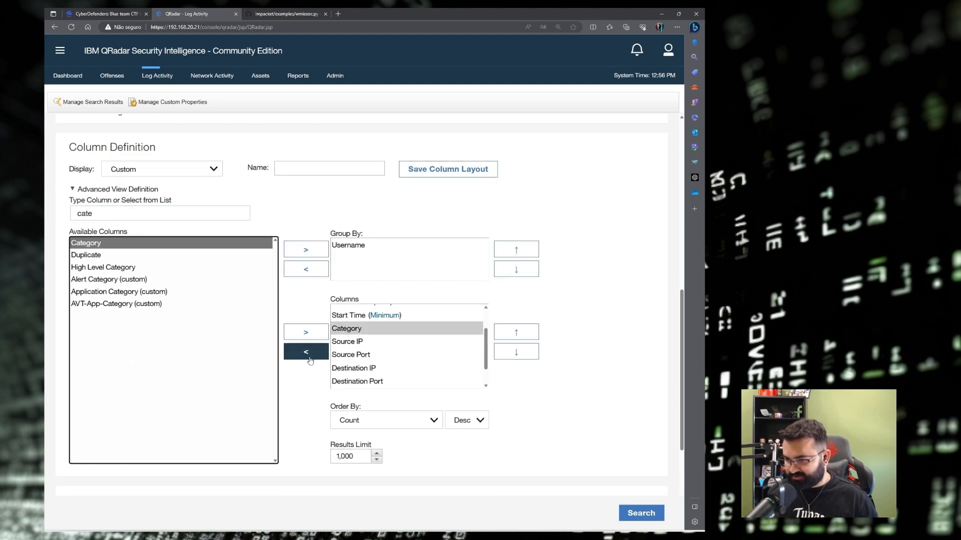
left_click(306, 352)
left_click(306, 250)
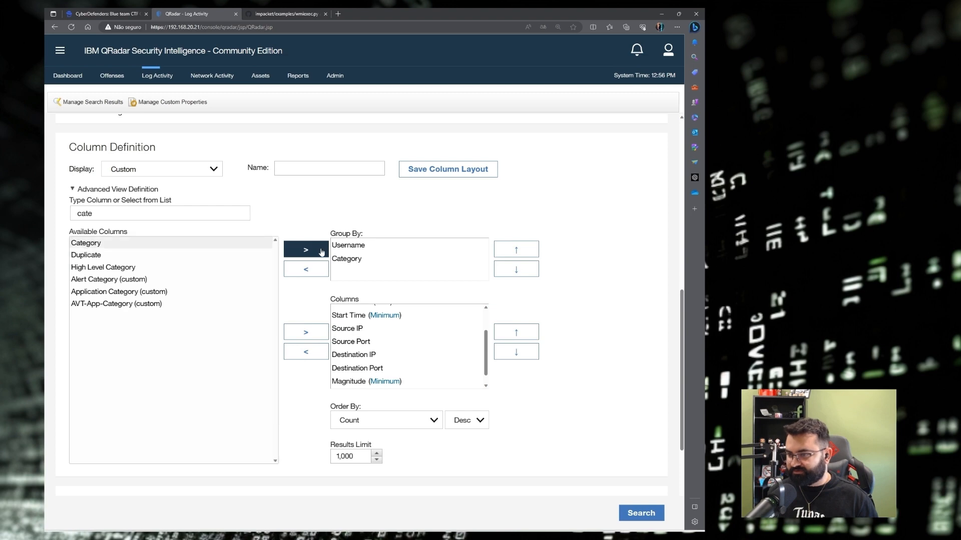
Replace the IP filter with Username [Indexed] Not N/A and run the search.
scroll(319, 337, "down", 4)
left_click(190, 362)
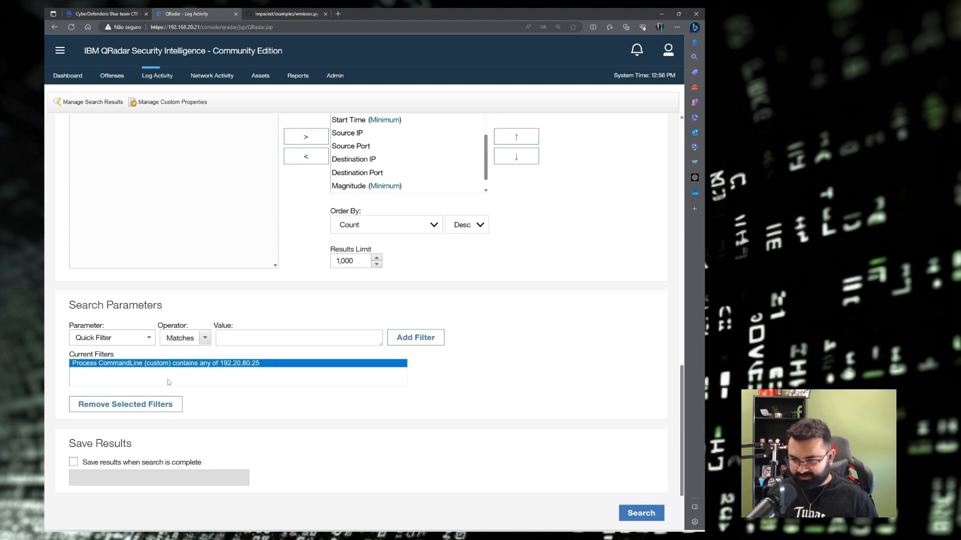
left_click(125, 405)
left_click(121, 339)
type("user")
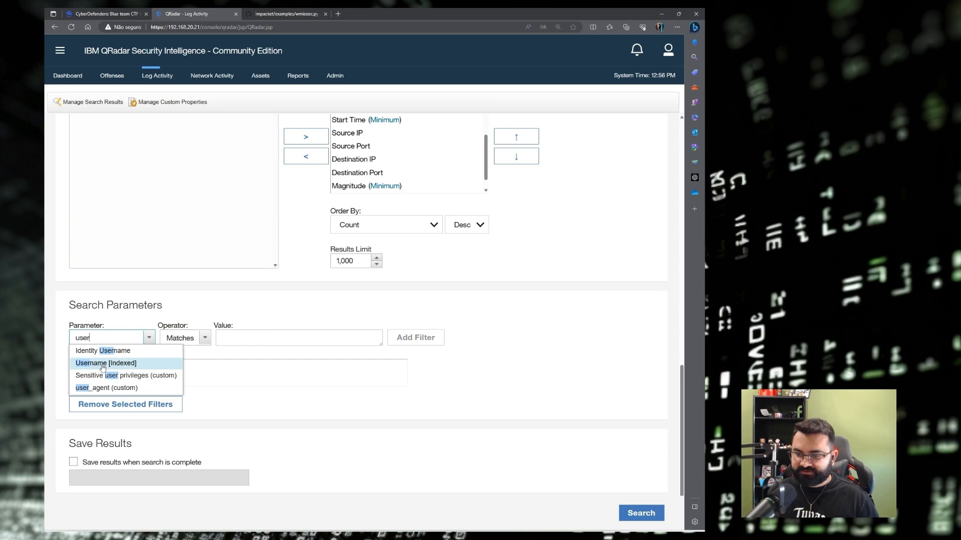
left_click(147, 362)
left_click(195, 339)
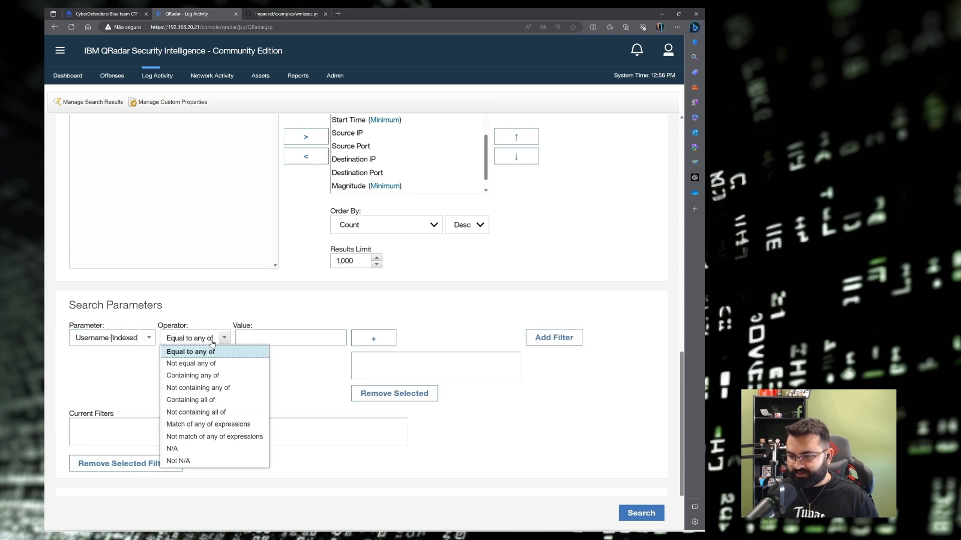
left_click(188, 459)
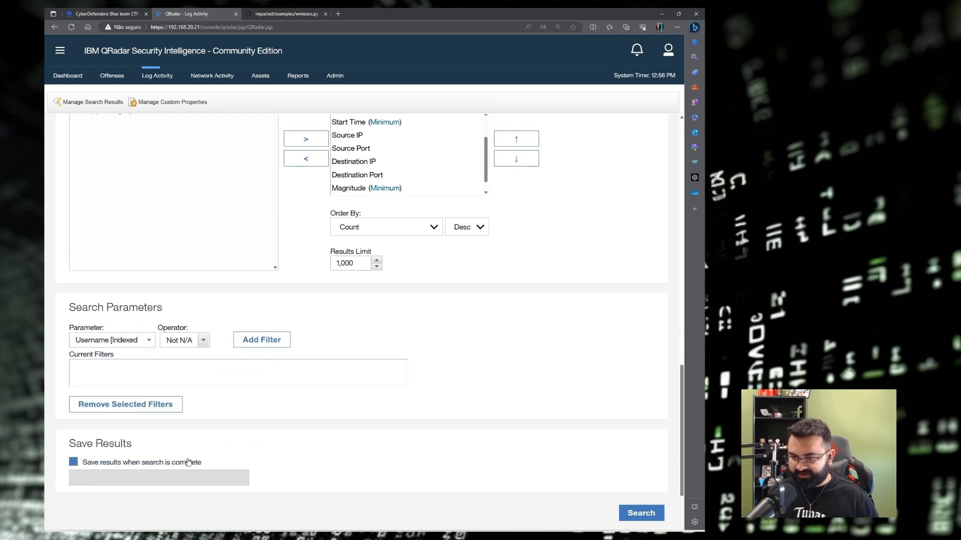
left_click(247, 343)
left_click(645, 515)
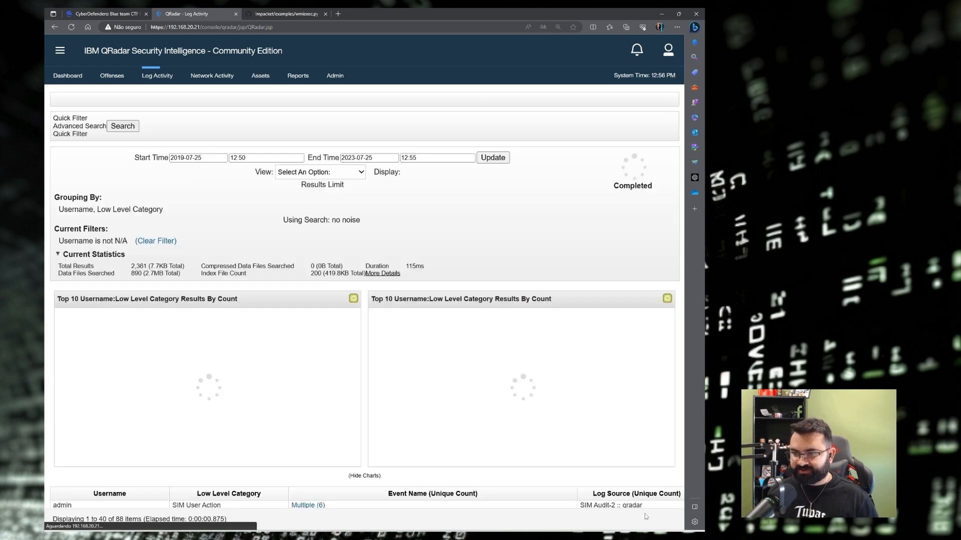
Filter results to Low Level Category Admin Login Successful, revealing the Administrator logon row.
scroll(239, 358, "down", 4)
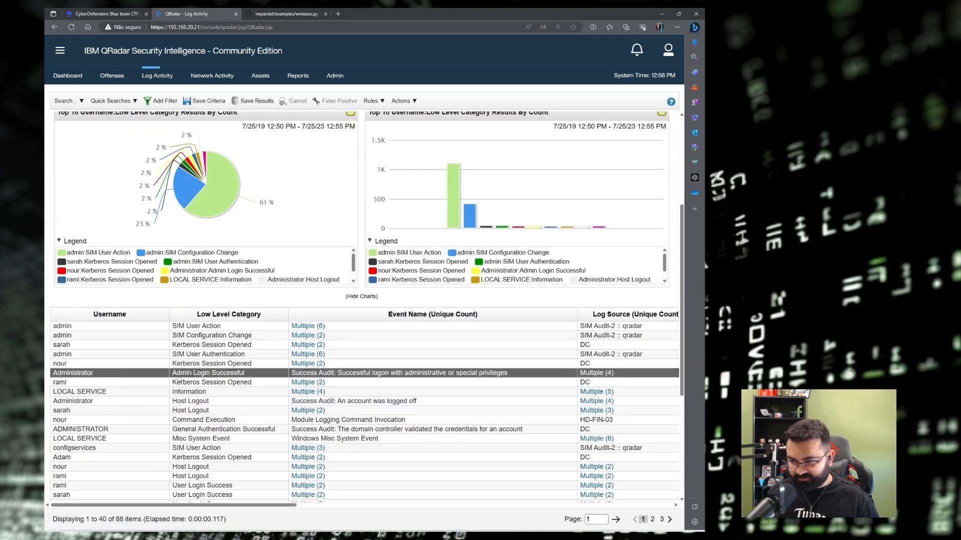
left_click_drag(174, 378, 255, 377)
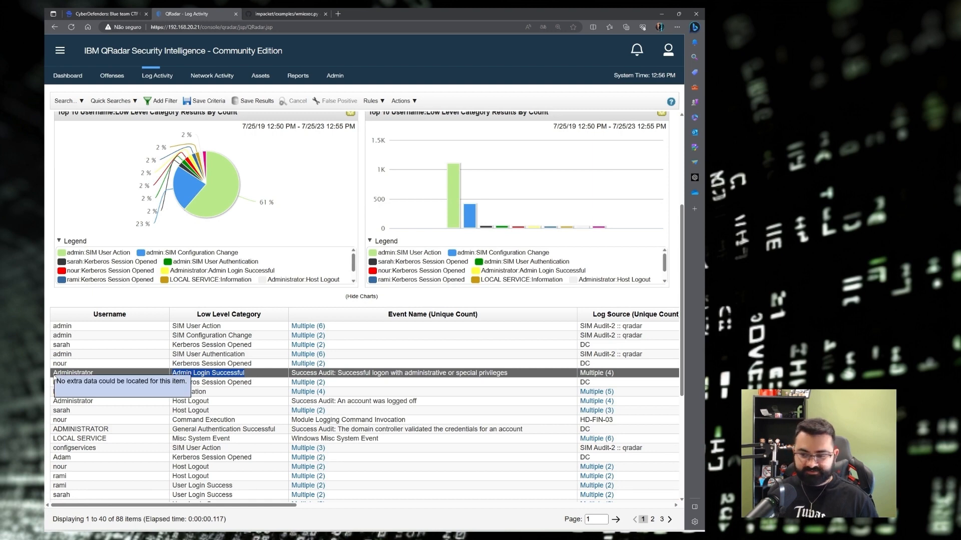
left_click_drag(54, 376, 93, 378)
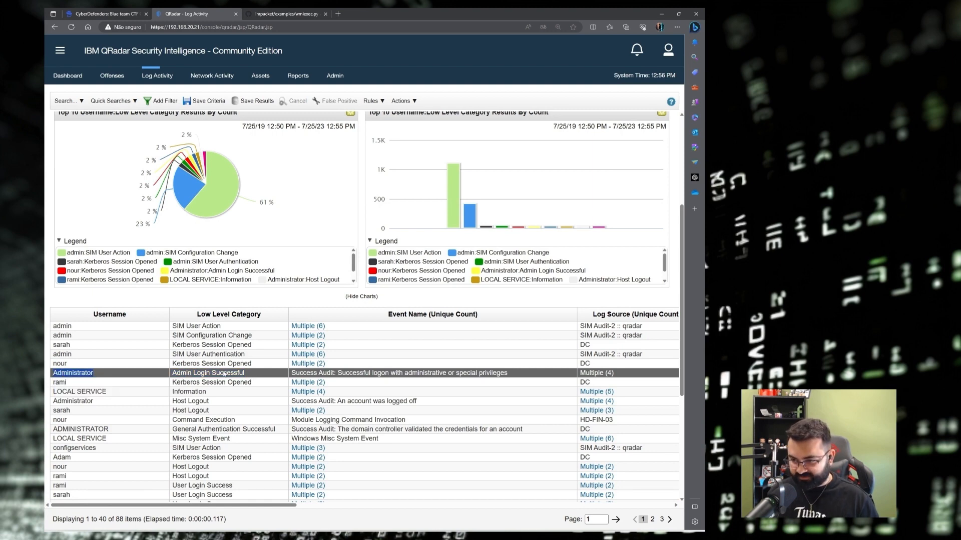
left_click(223, 374)
right_click(220, 378)
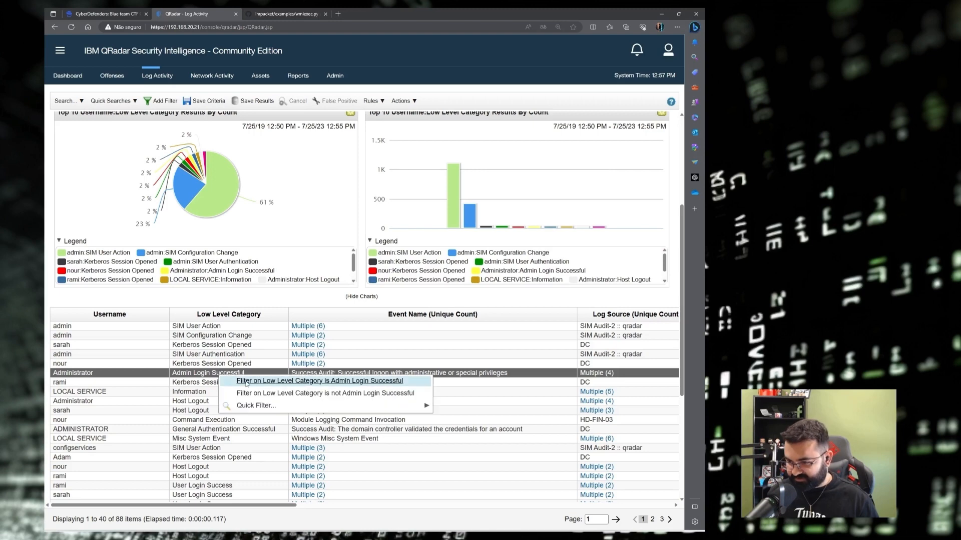
left_click(316, 381)
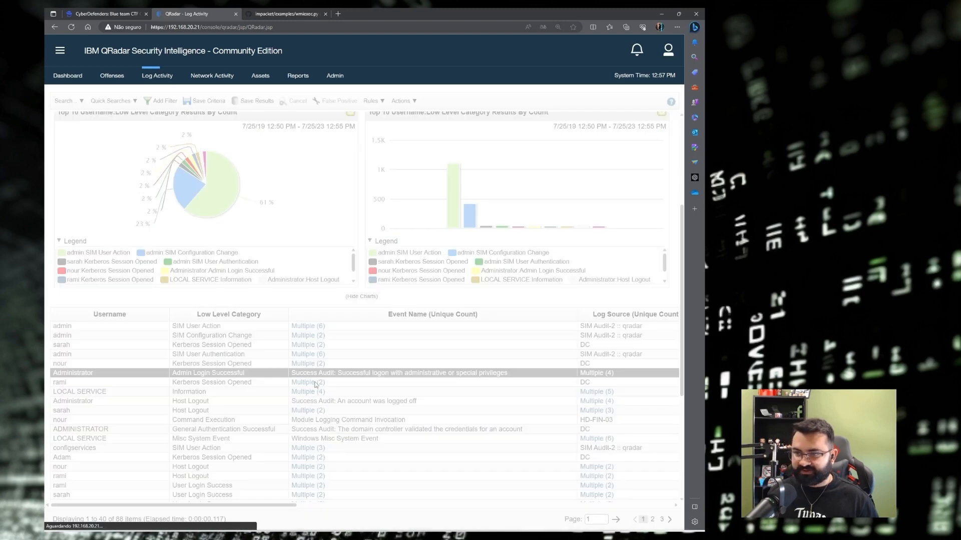
Widen the Username column and compare the accounts with successful admin logins, ending on the capitalised admin row.
left_click_drag(169, 427, 196, 427)
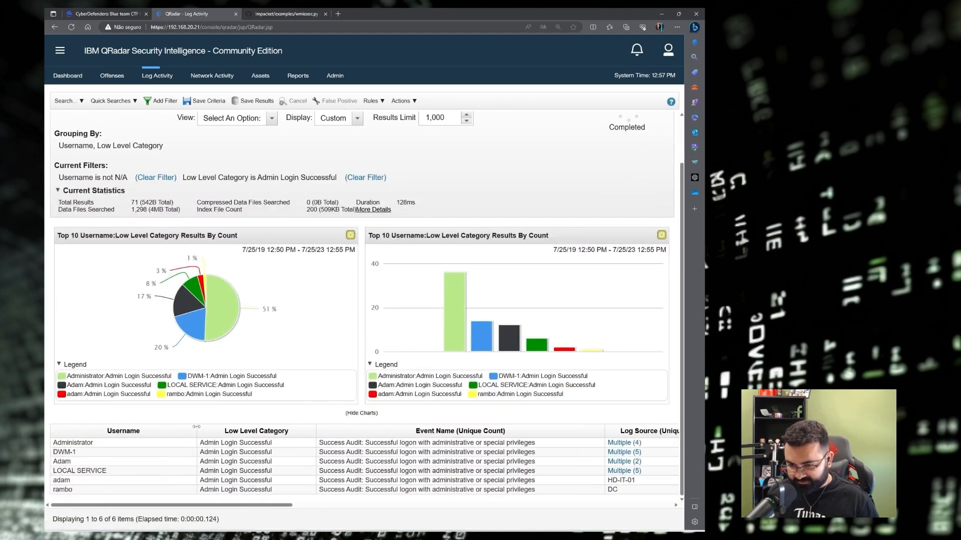
left_click_drag(74, 465, 52, 464)
left_click_drag(200, 462, 282, 466)
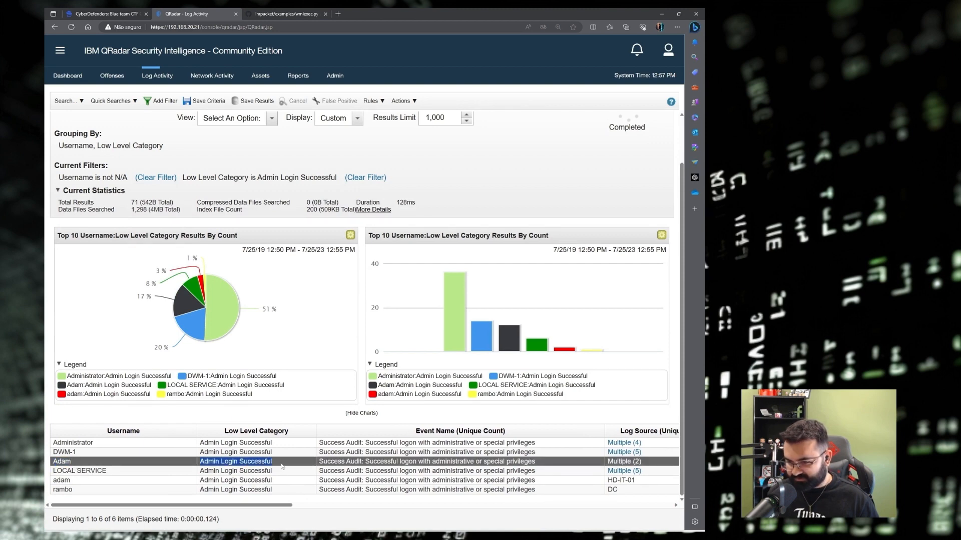
left_click_drag(78, 491, 54, 494)
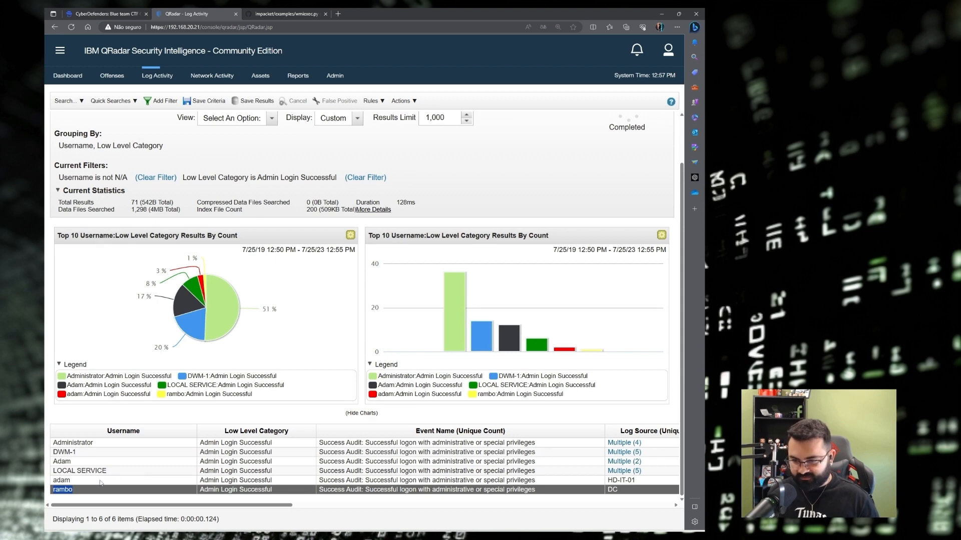
left_click(75, 481)
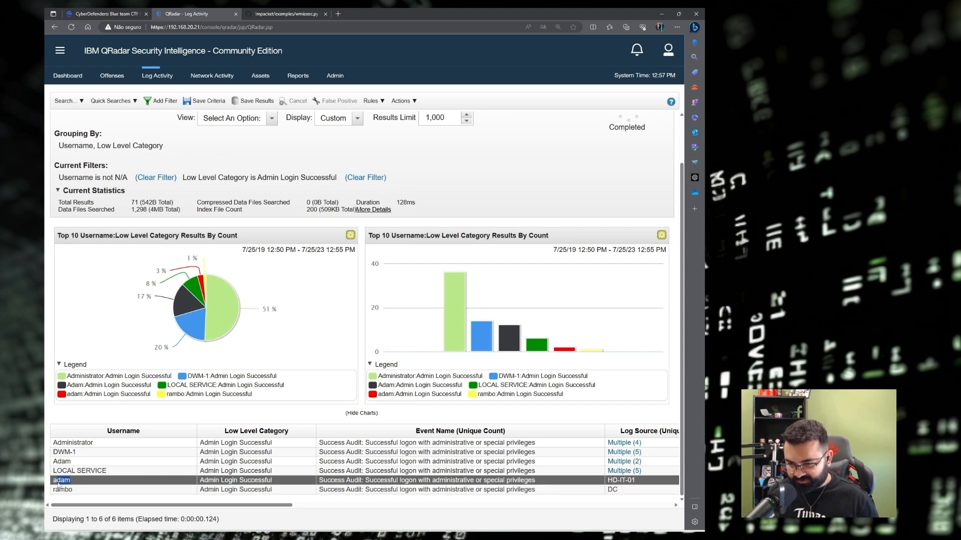
left_click(62, 453)
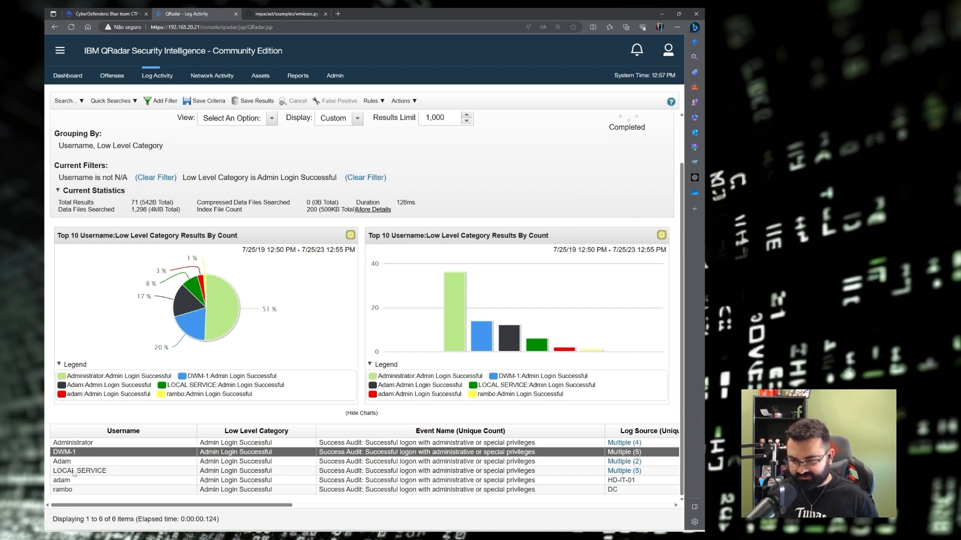
left_click(85, 473)
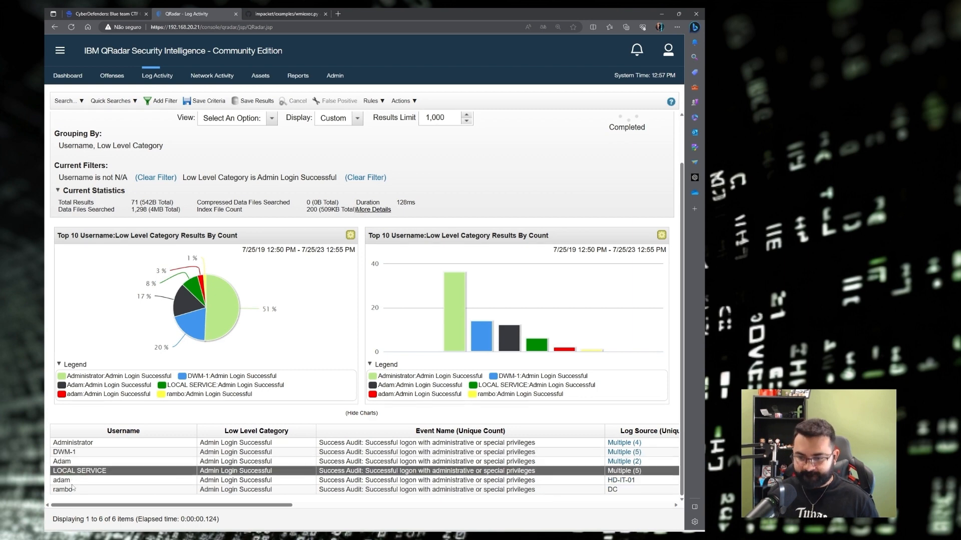
left_click(68, 462)
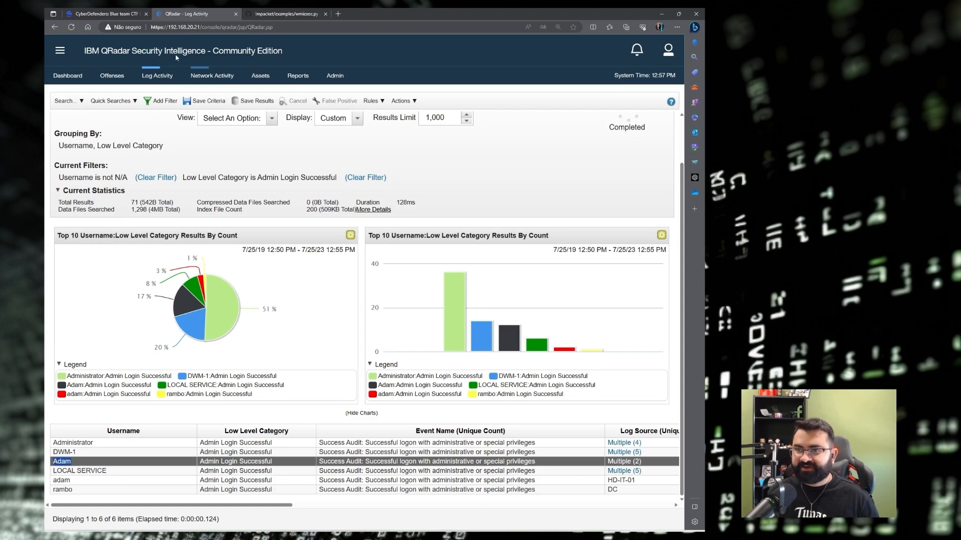
Expand Q22 on the CyberDefenders page and search it for the admin username.
left_click(121, 12)
left_click(174, 407)
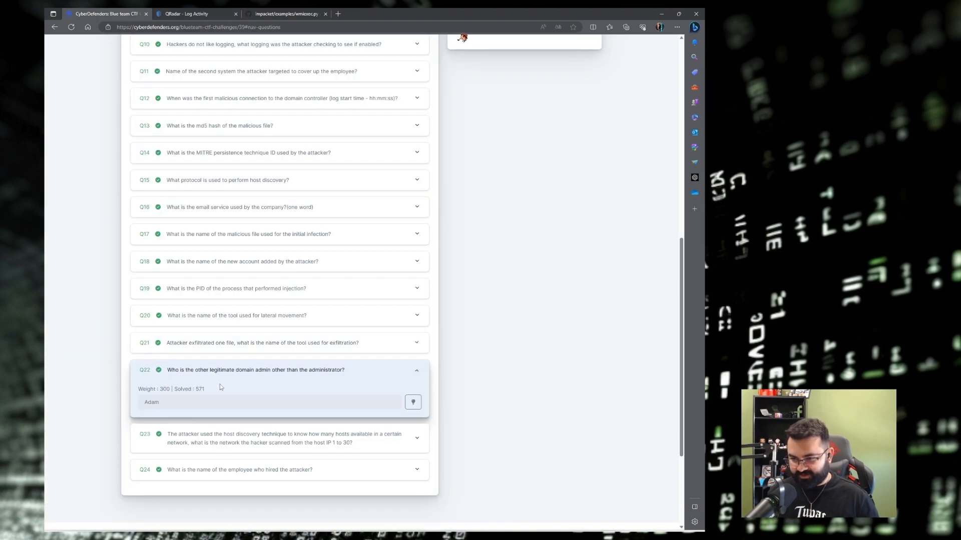
key("ctrl+f")
key("alt+Tab")
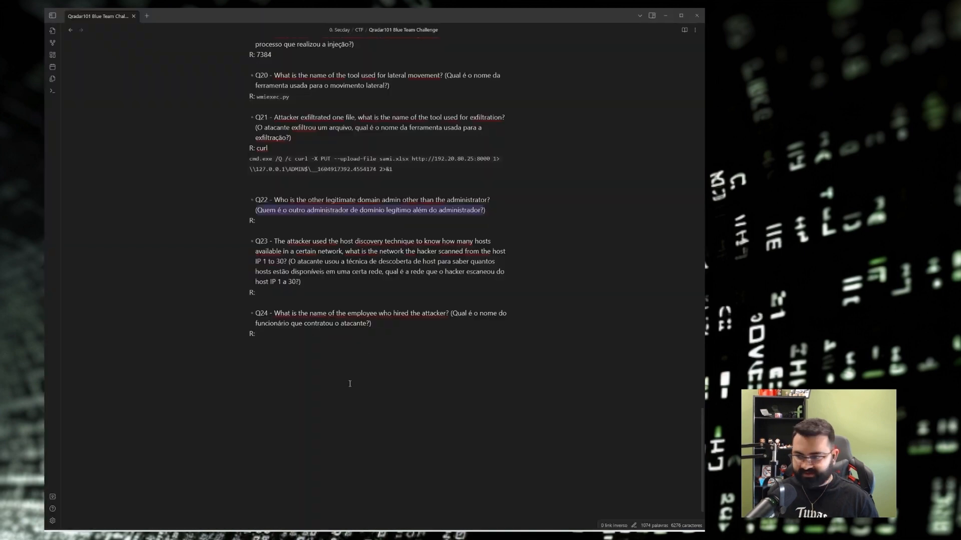
Enter the admin username in backticks as Q22's answer and read the Q23 question and its translation.
left_click(301, 223)
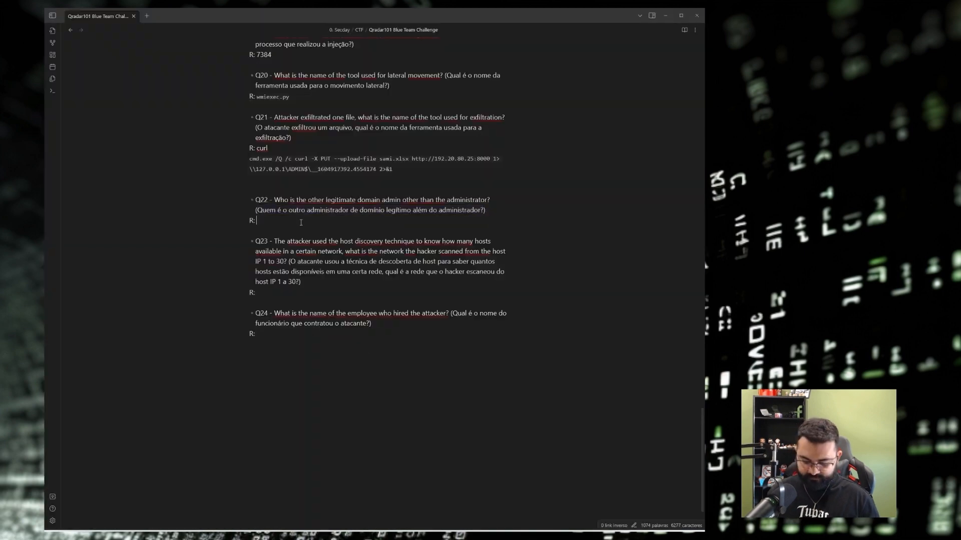
type("``Adam")
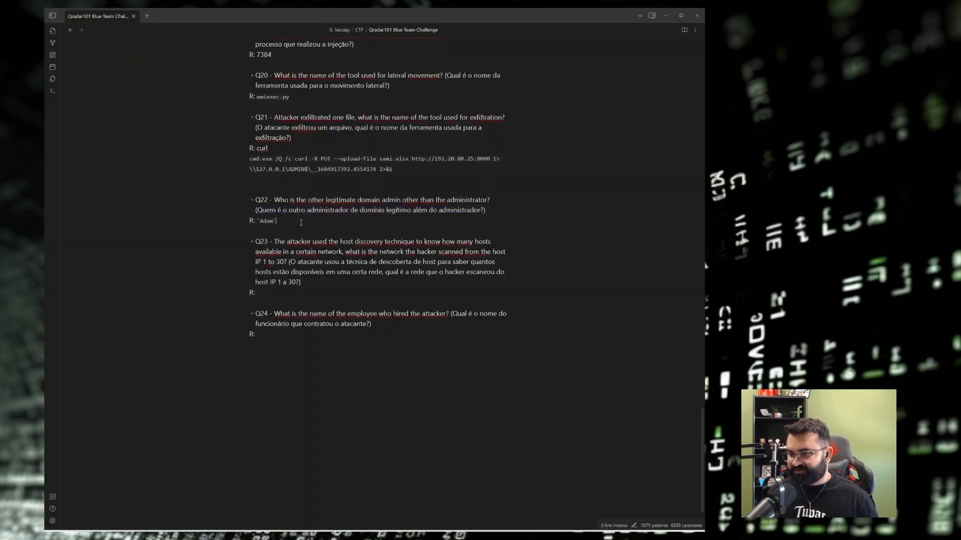
scroll(301, 222, "down", 1)
left_click(283, 214)
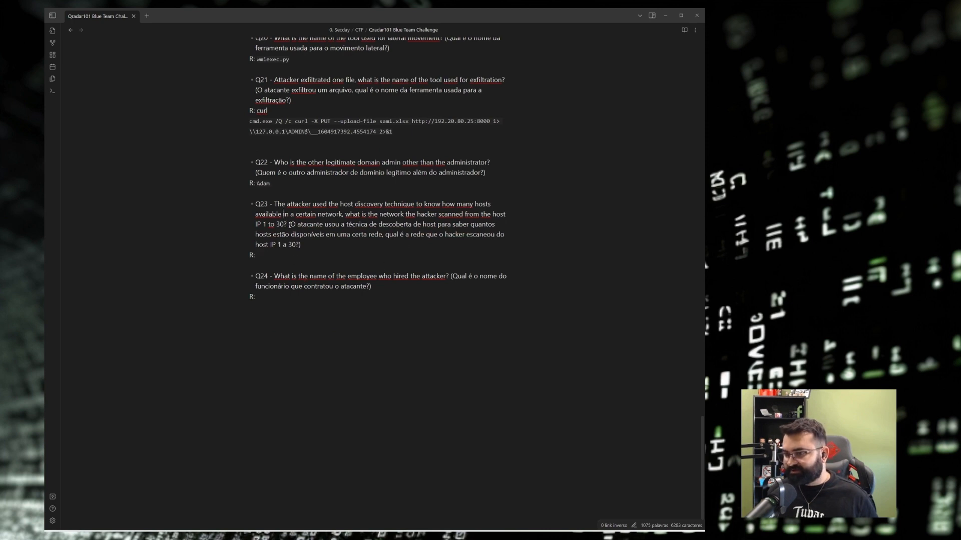
left_click_drag(289, 224, 487, 235)
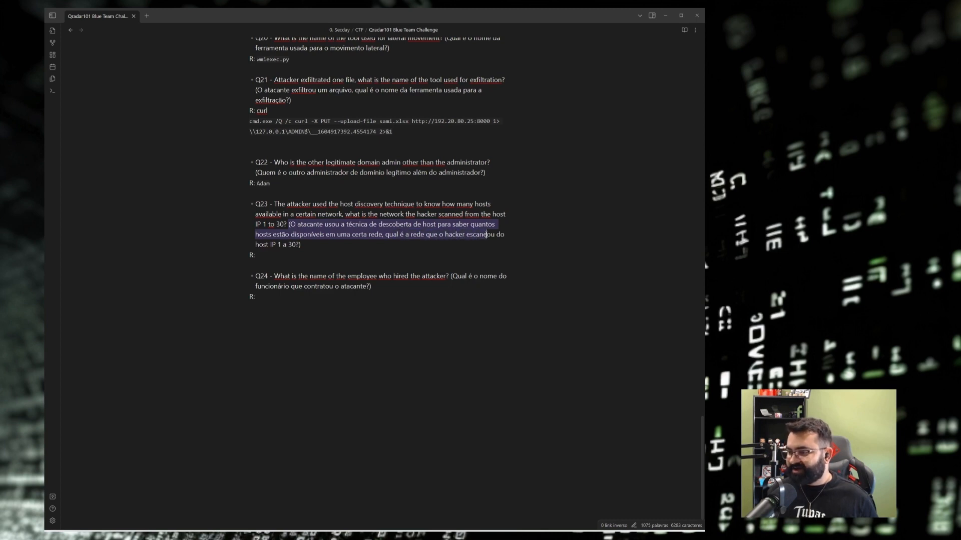
left_click_drag(391, 245, 274, 240)
left_click(308, 245)
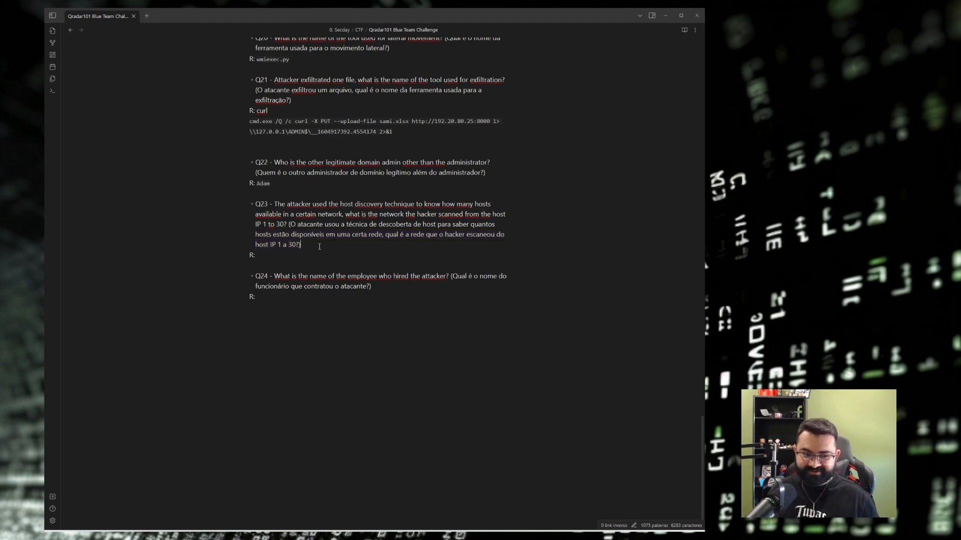
Review earlier answers such as Q15's icmp_ip, then return to Q23's empty answer line.
scroll(335, 259, "up", 6)
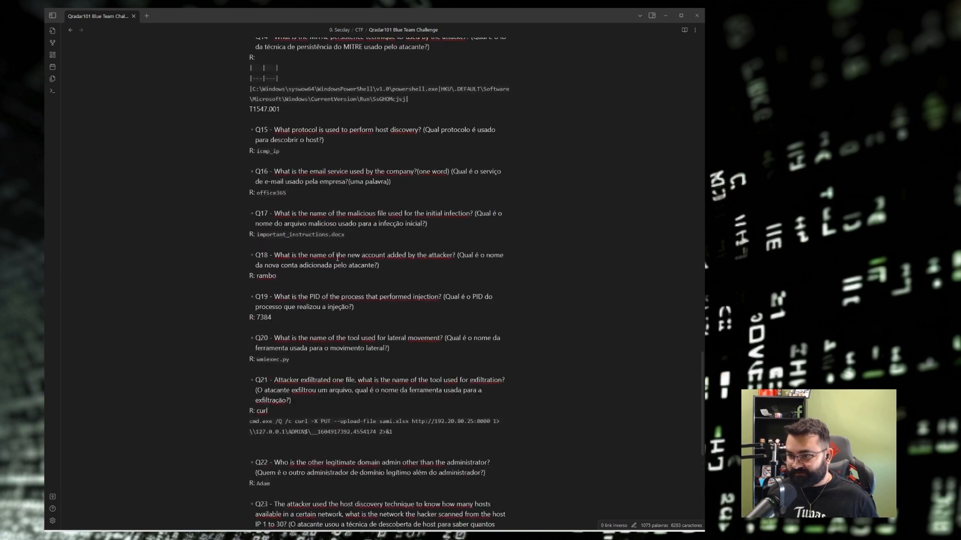
left_click_drag(257, 151, 289, 152)
left_click(317, 154)
scroll(317, 154, "up", 8)
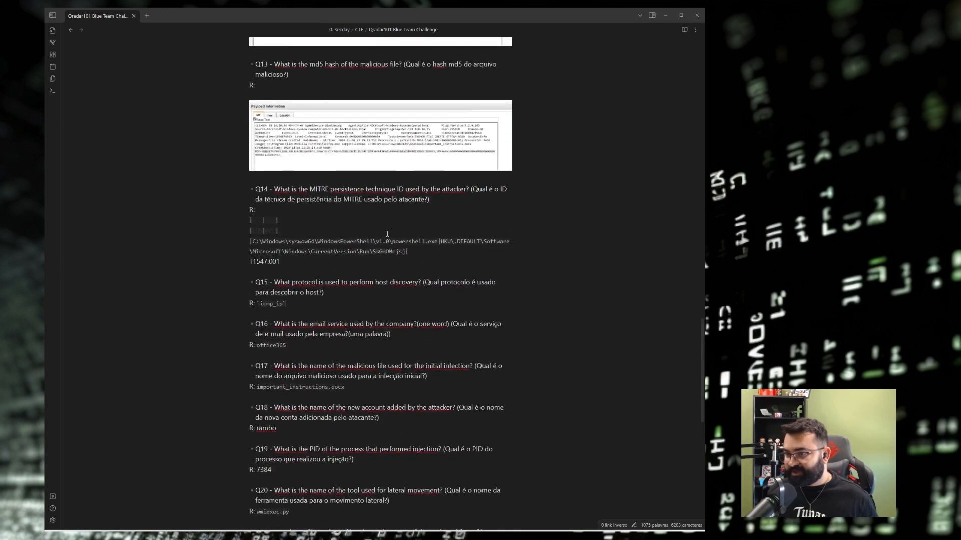
scroll(403, 246, "up", 5)
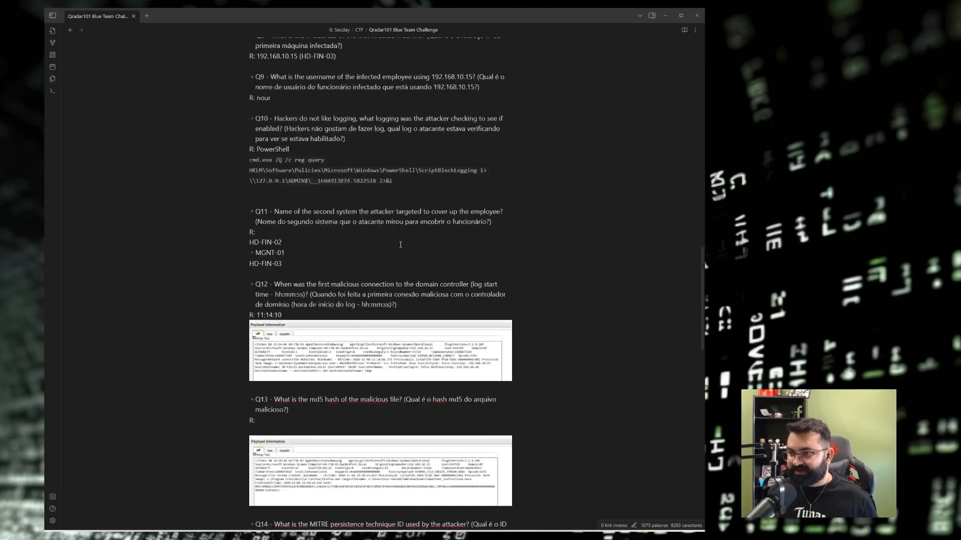
scroll(400, 243, "up", 1)
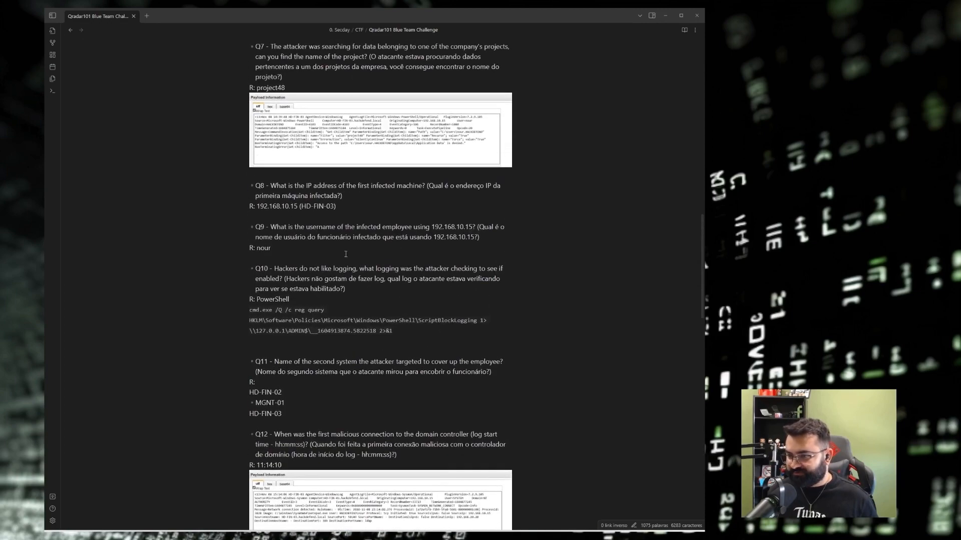
scroll(345, 254, "down", 14)
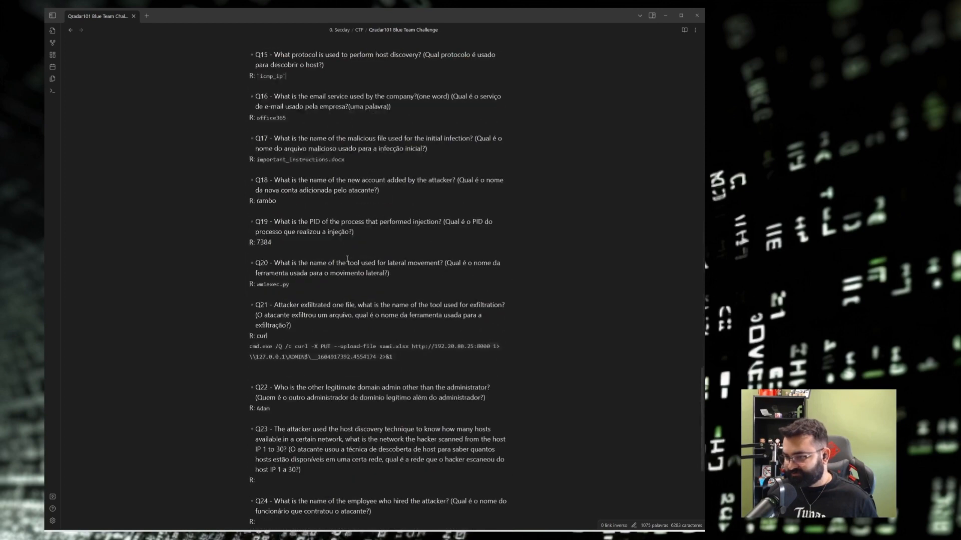
scroll(347, 259, "down", 4)
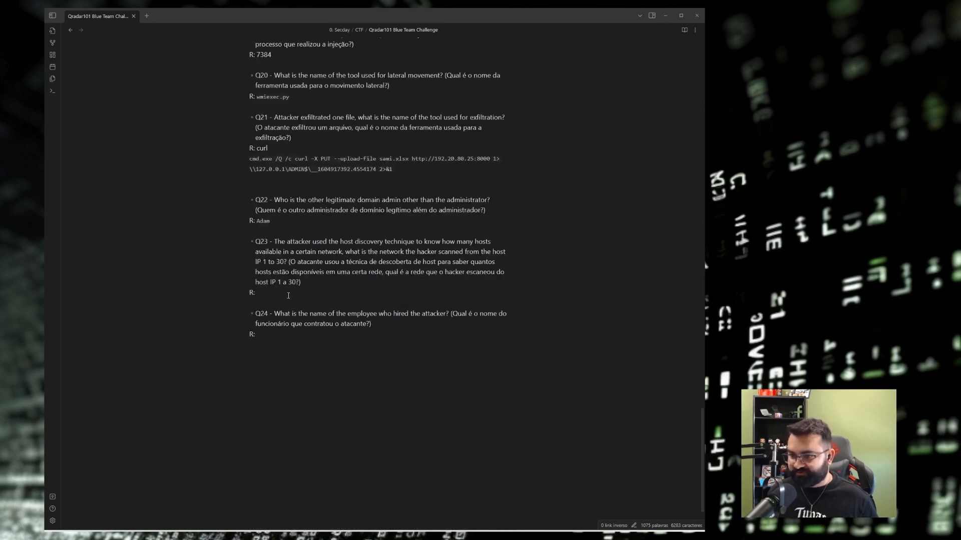
left_click(288, 295)
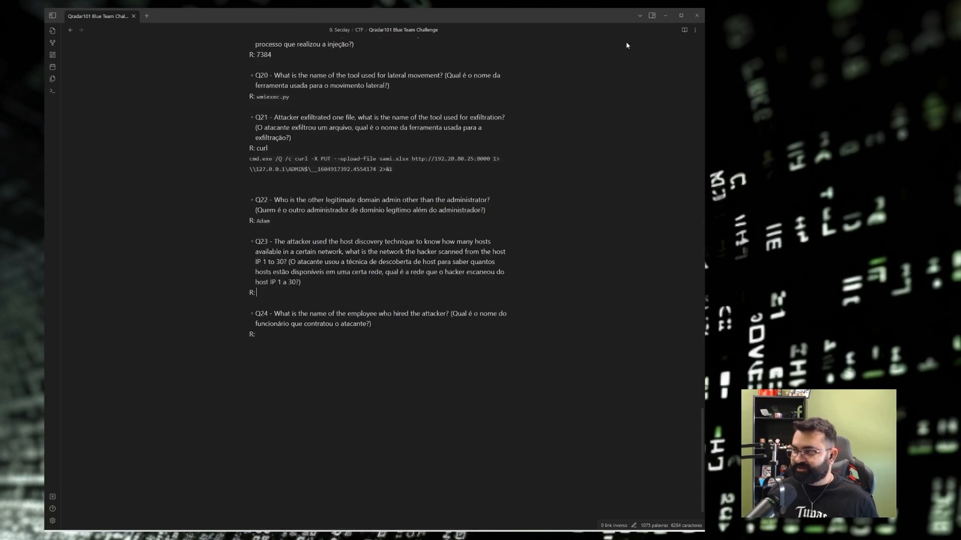
left_click(665, 15)
Edit the current log search and remove Category and Username from the grouping.
left_click(192, 14)
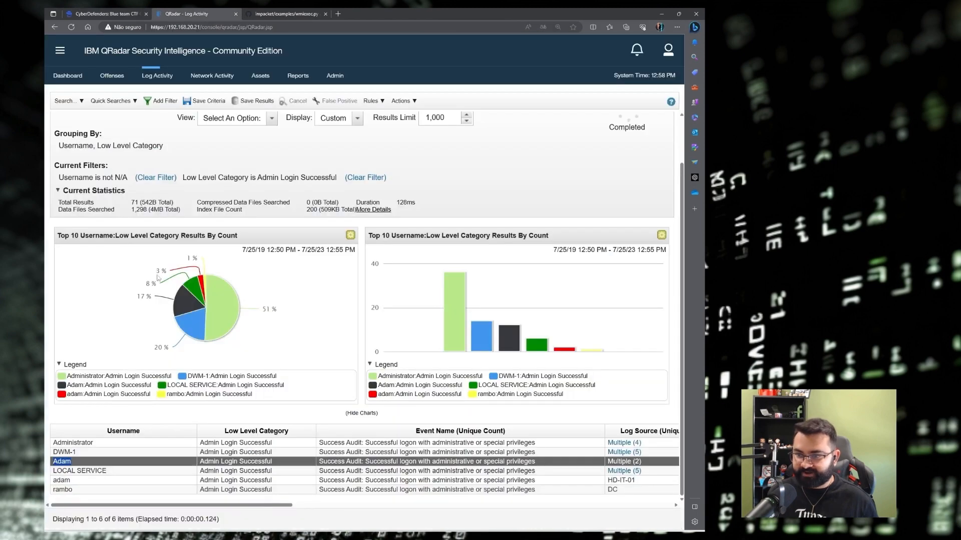
left_click(65, 100)
left_click(85, 129)
scroll(249, 262, "down", 7)
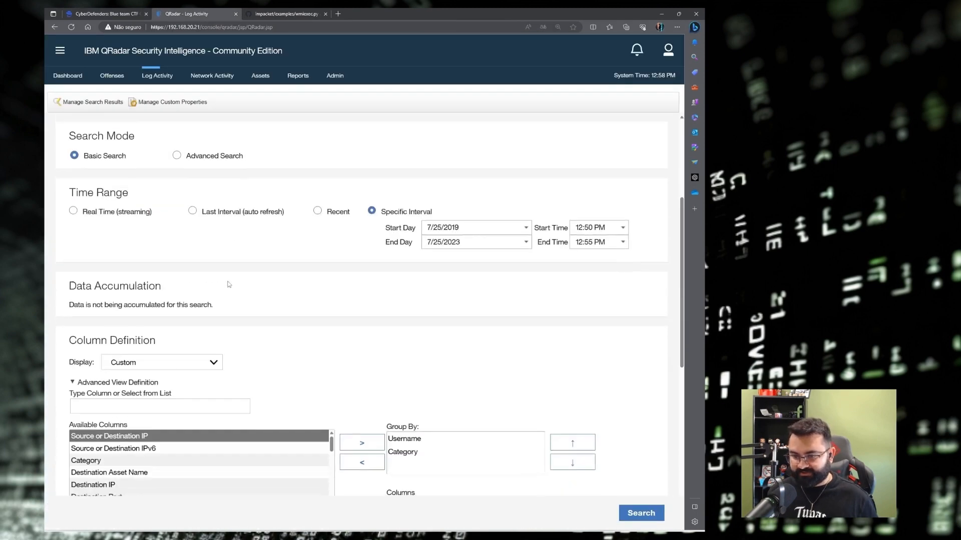
left_click(121, 214)
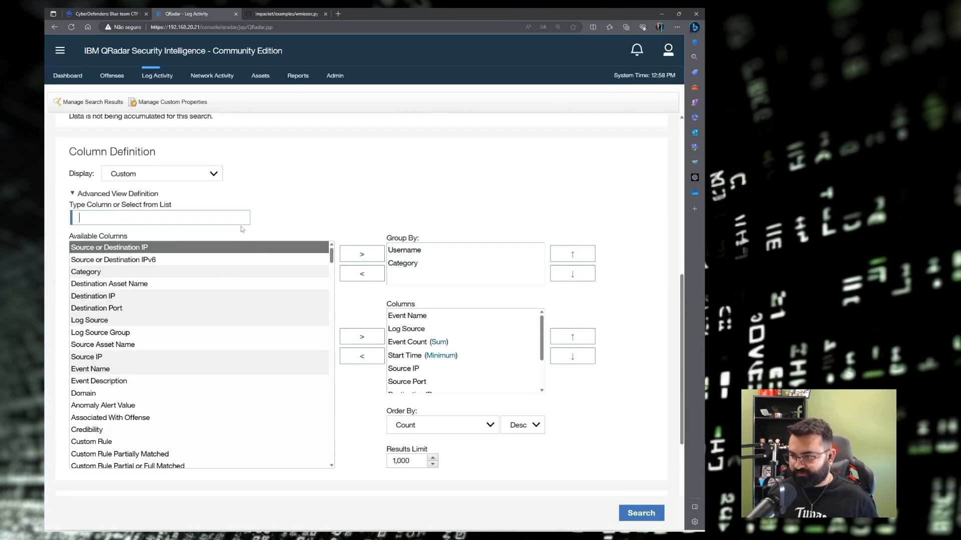
left_click(405, 253)
left_click(403, 266)
left_click(366, 276)
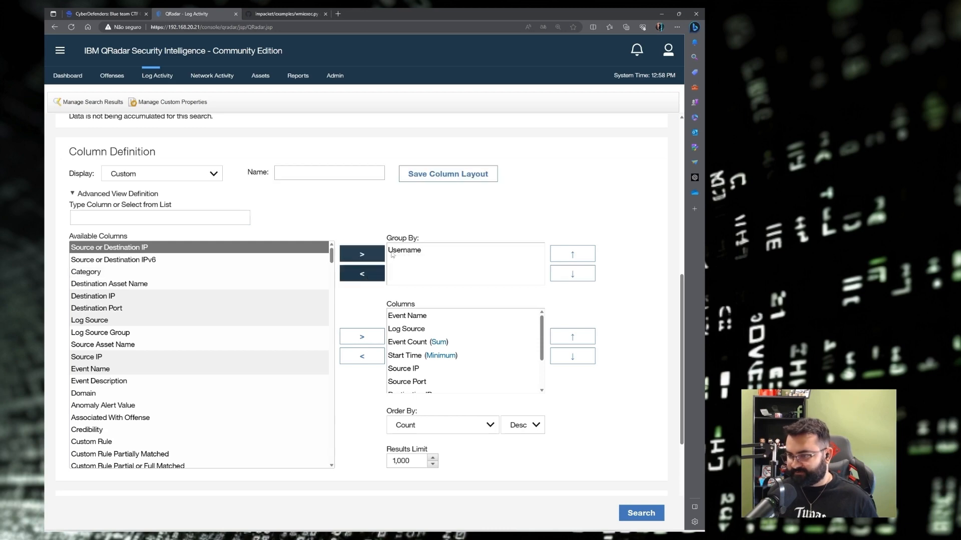
left_click(395, 252)
left_click(362, 274)
Group the search results by Source IP first, then Protocol.
left_click(149, 214)
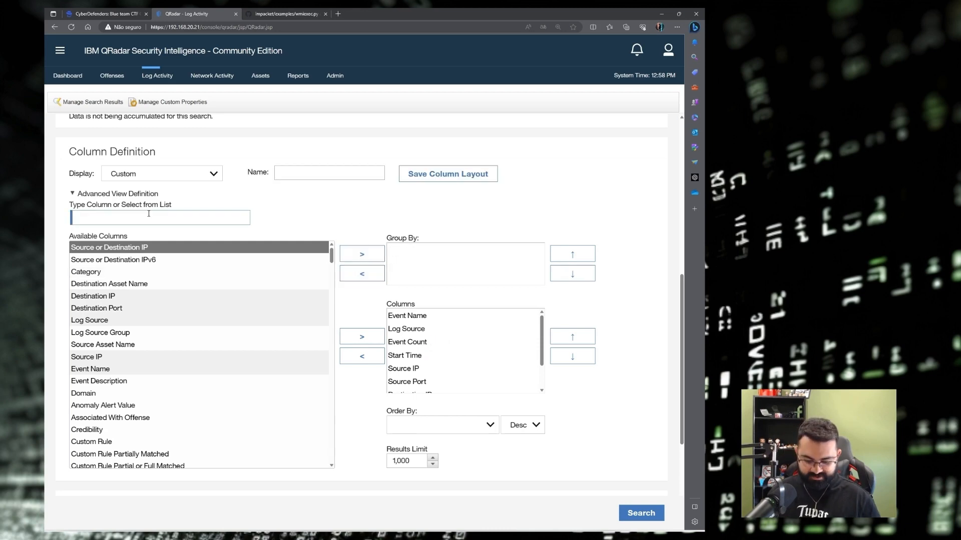
type("proto")
left_click(128, 248)
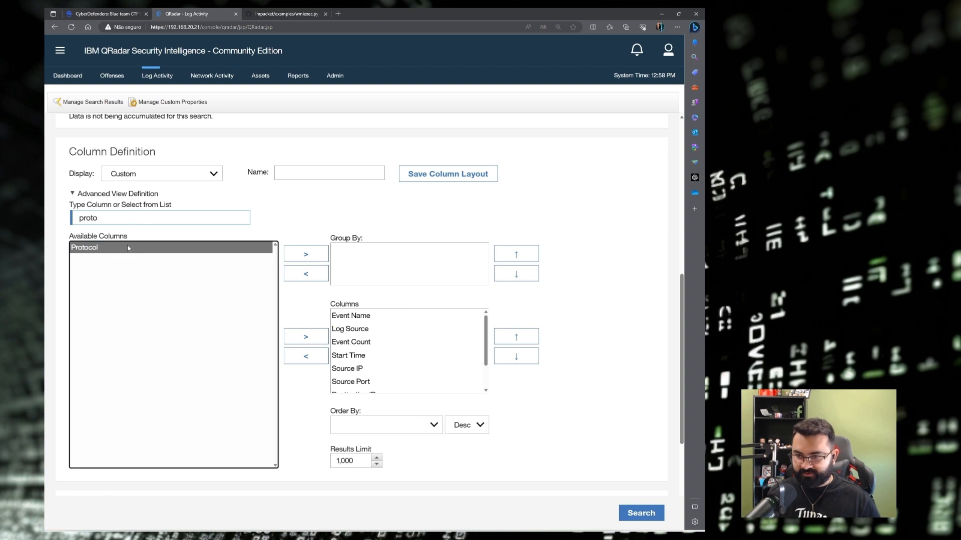
left_click(306, 254)
left_click_drag(161, 220, 64, 216)
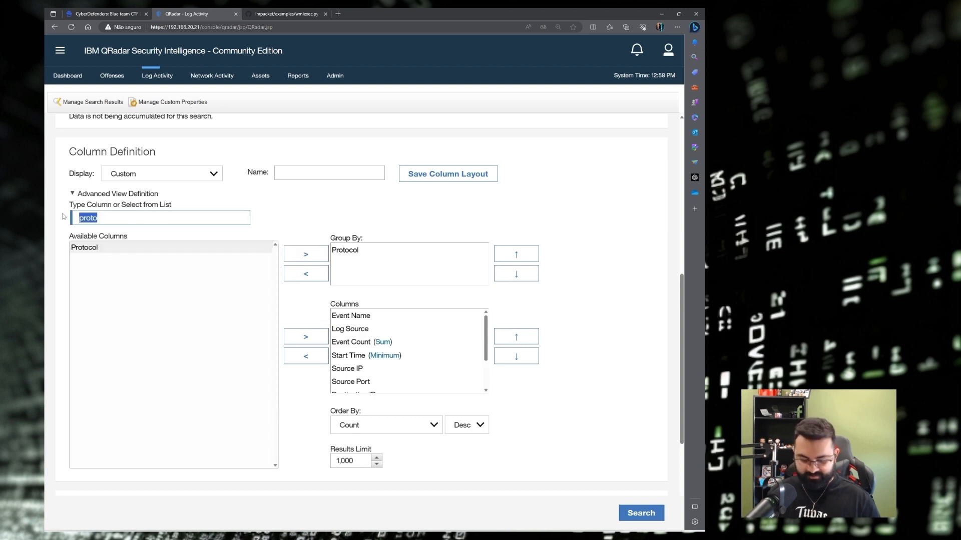
type("source")
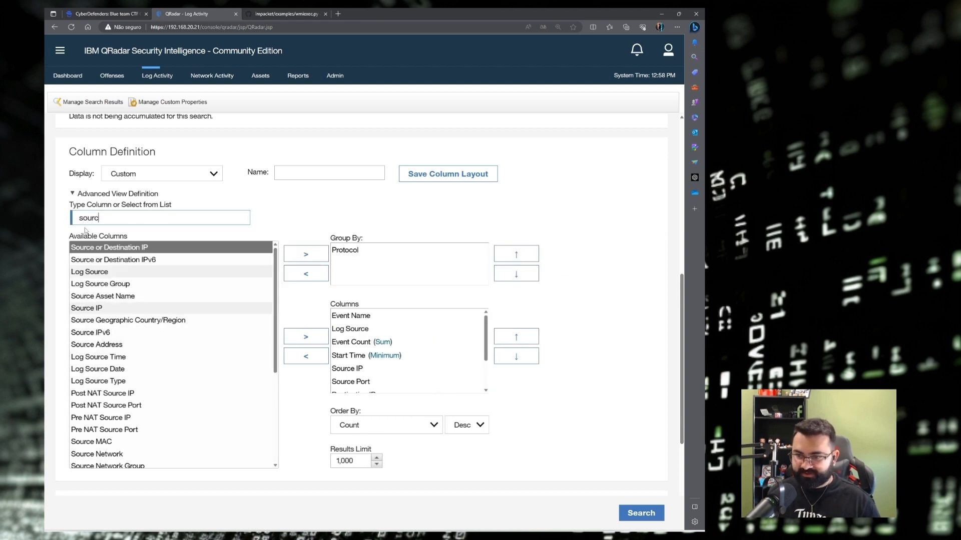
left_click(100, 309)
left_click(306, 254)
left_click(432, 90)
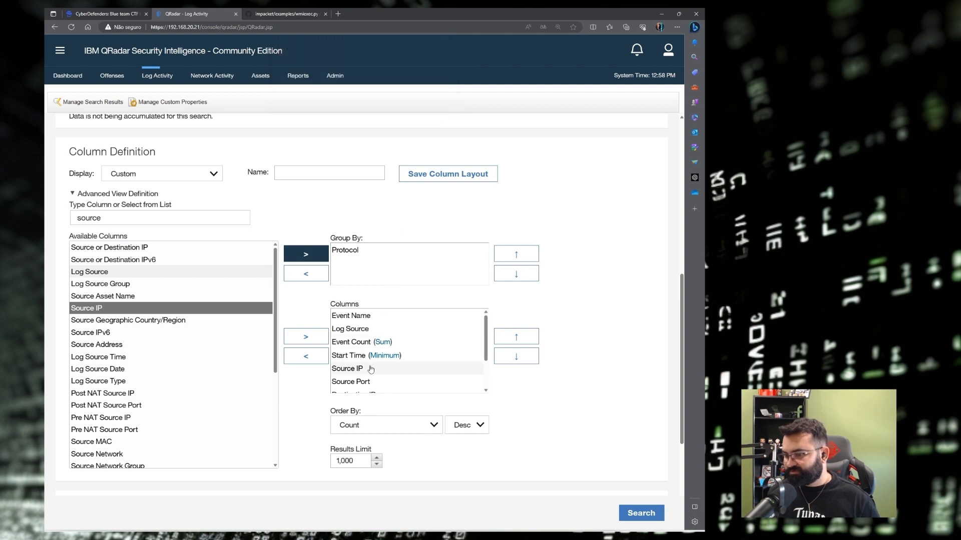
left_click(369, 369)
left_click(306, 362)
left_click(96, 308)
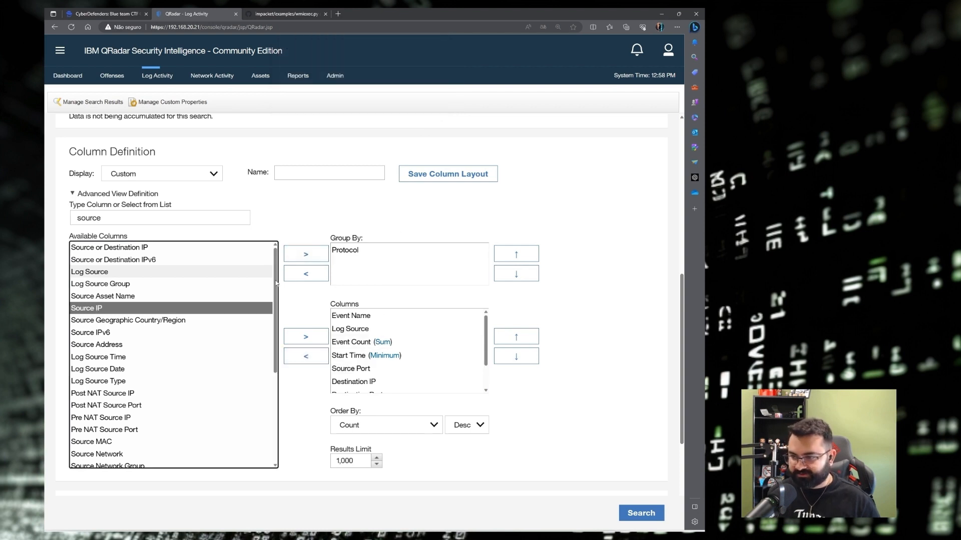
left_click(306, 254)
left_click(516, 254)
scroll(425, 350, "down", 3)
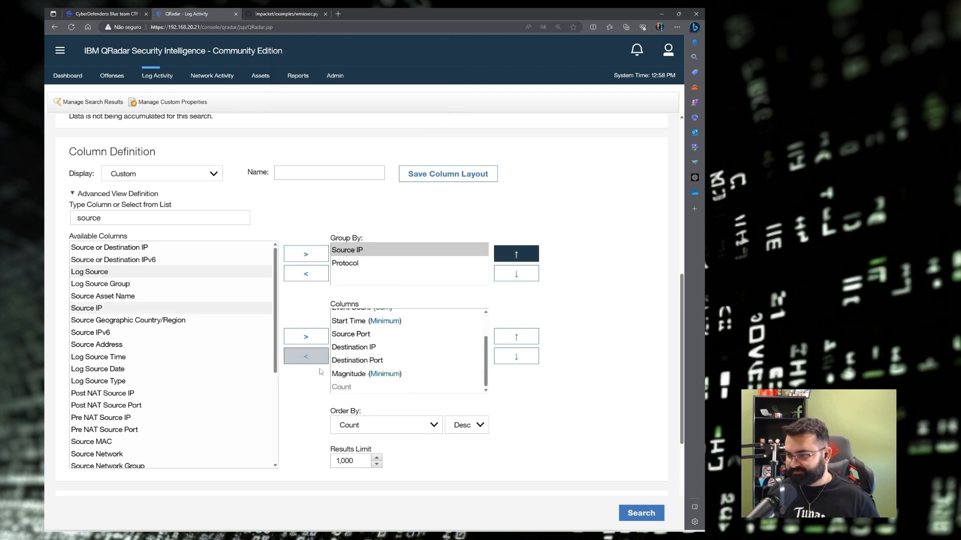
scroll(153, 346, "down", 4)
Replace the existing filters with a Log Source [Indexed] filter for Zeek_conn.
left_click(136, 363)
left_click(128, 403)
left_click(121, 364)
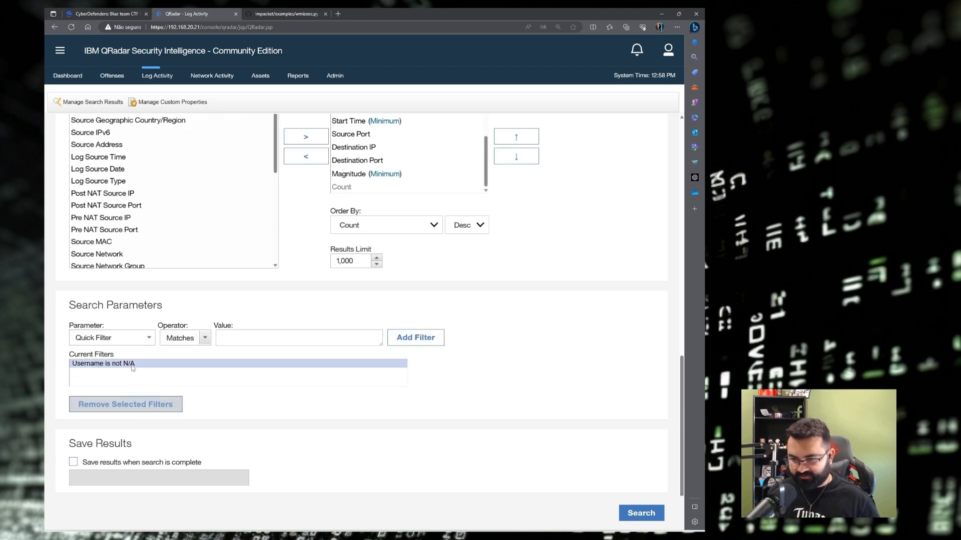
left_click(127, 404)
left_click(115, 338)
type("log sou")
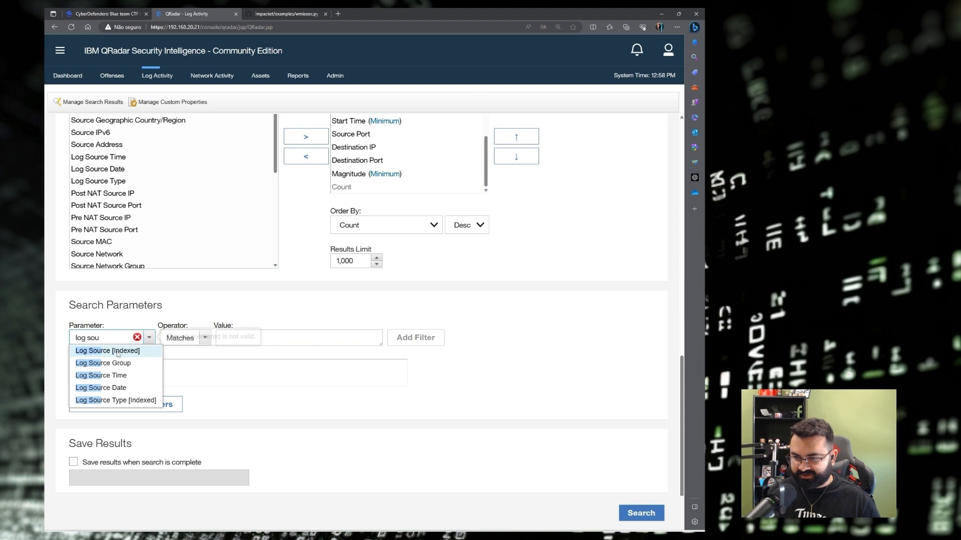
left_click(131, 351)
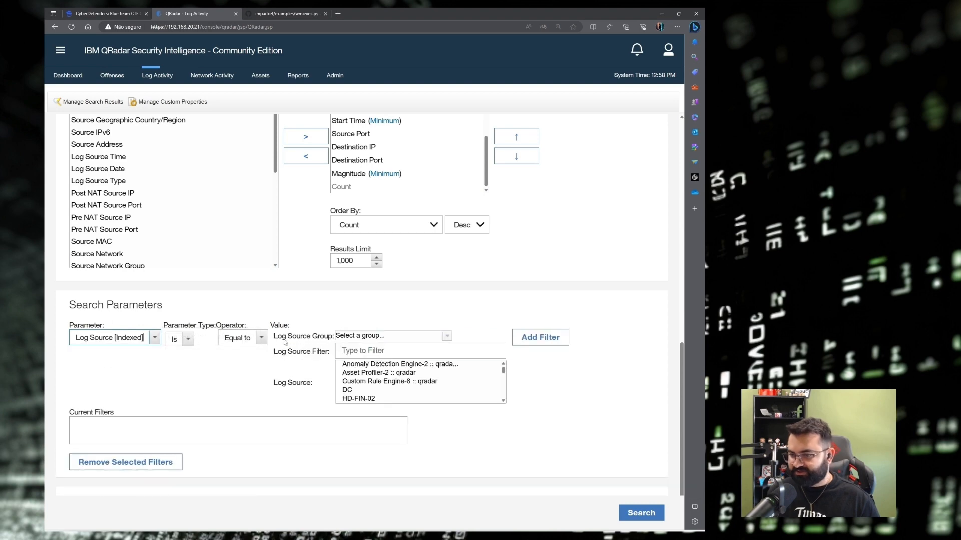
left_click(401, 351)
type("\\")
key("BackSpace")
type("zee")
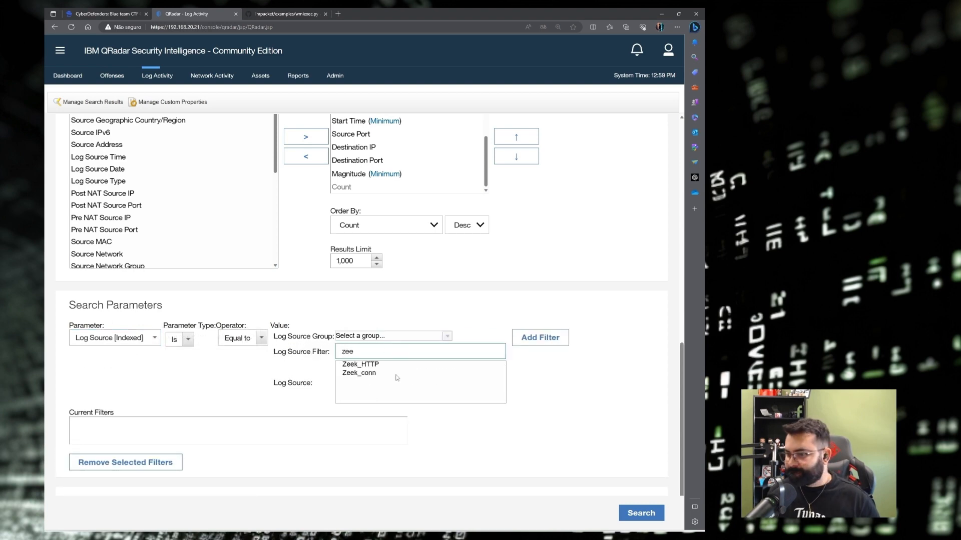
left_click(398, 374)
left_click(533, 343)
Run the Zeek_conn search and open the events for the 192.168.10.15 ICMP row.
left_click(641, 513)
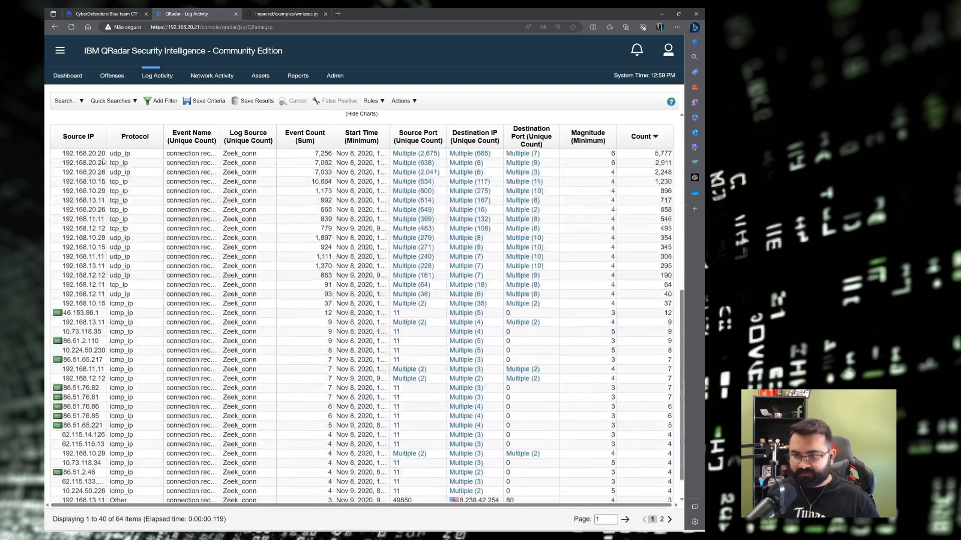
left_click_drag(107, 139, 182, 140)
left_click(79, 306)
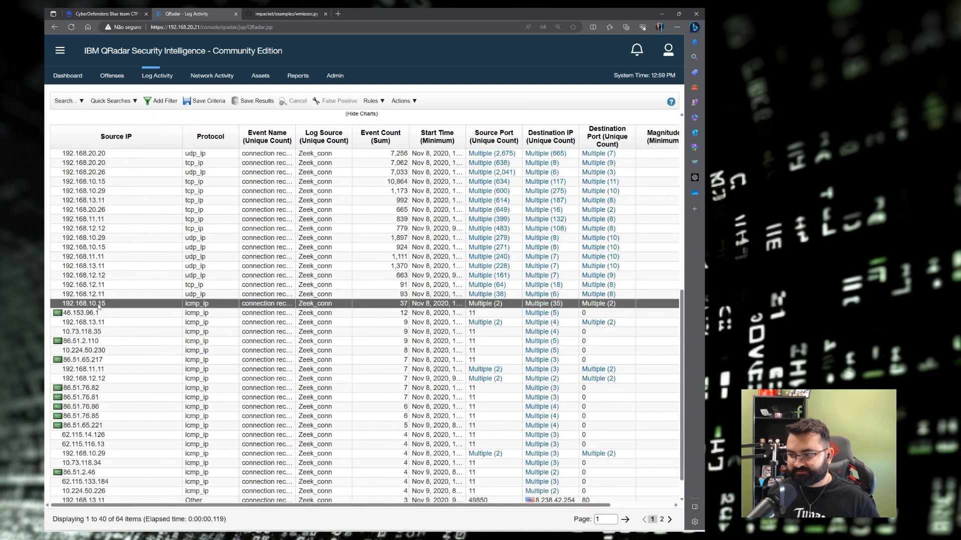
double_click(101, 307)
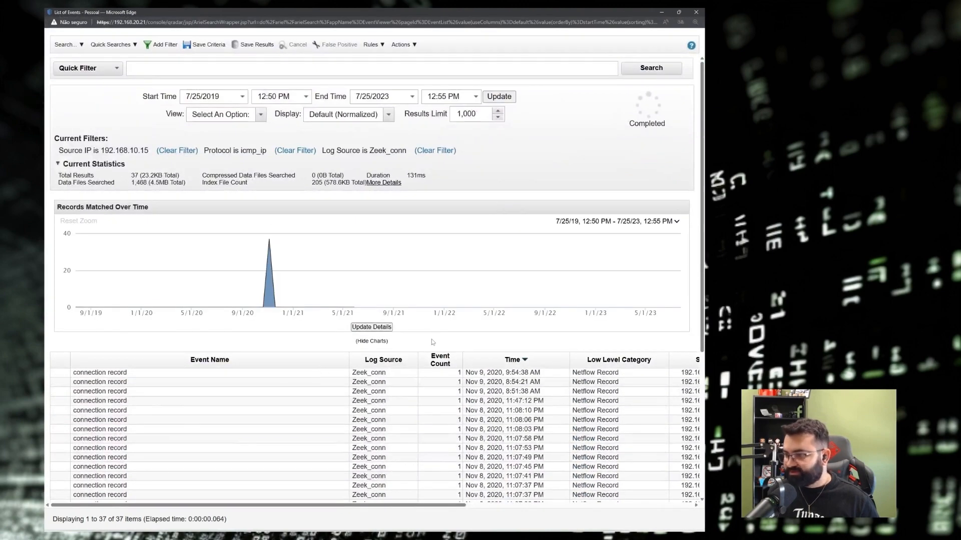
Group those events by Destination IP and copy the address 192.168.20.11.
left_click(327, 116)
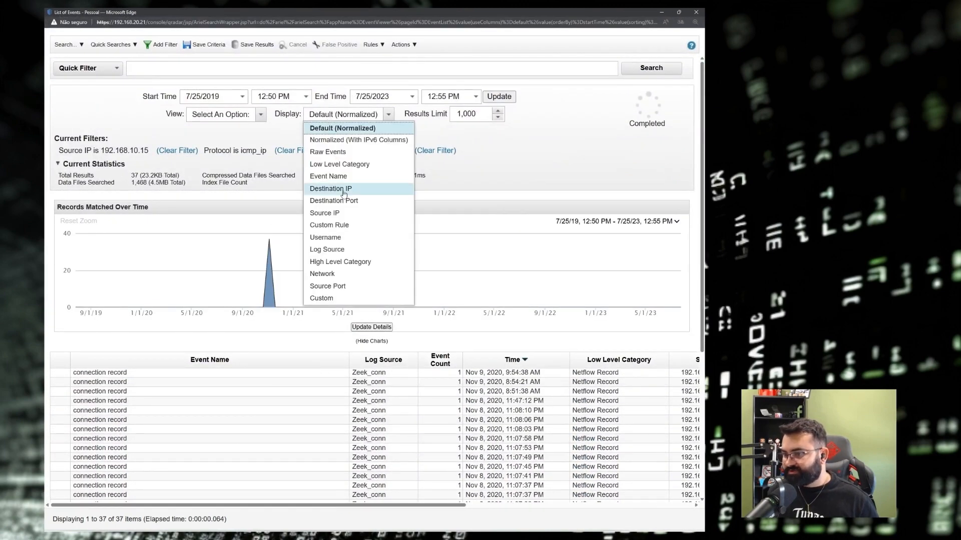
left_click(330, 189)
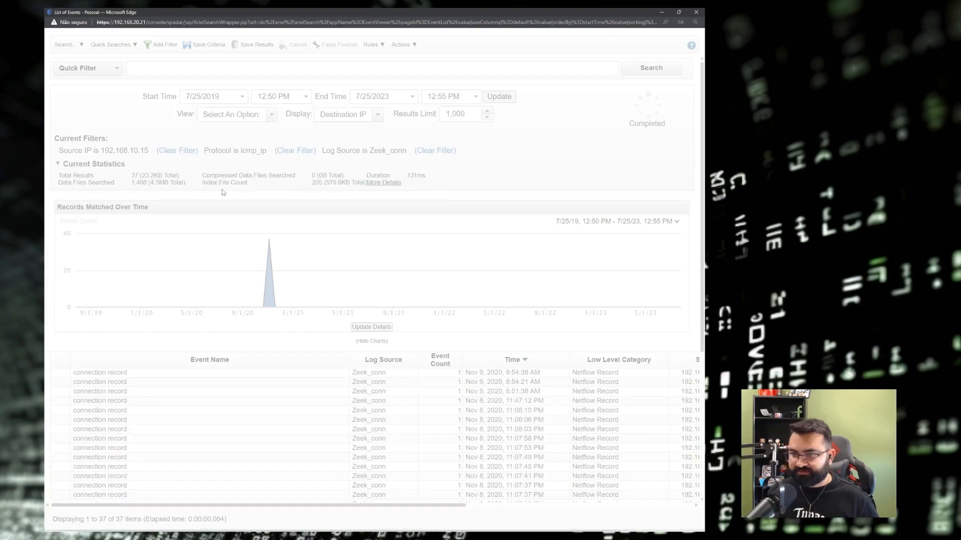
scroll(59, 361, "down", 6)
left_click(59, 360)
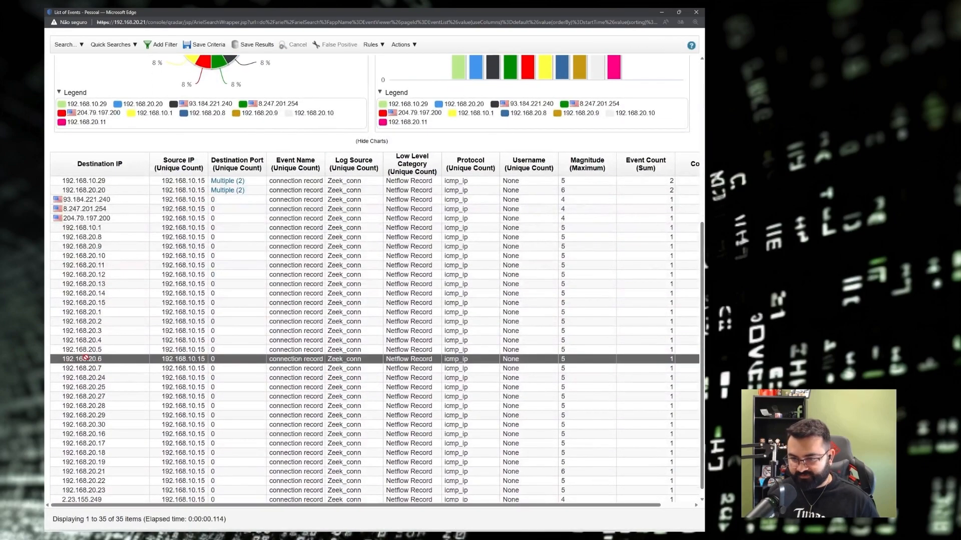
left_click(116, 325, "shift")
left_click(102, 360)
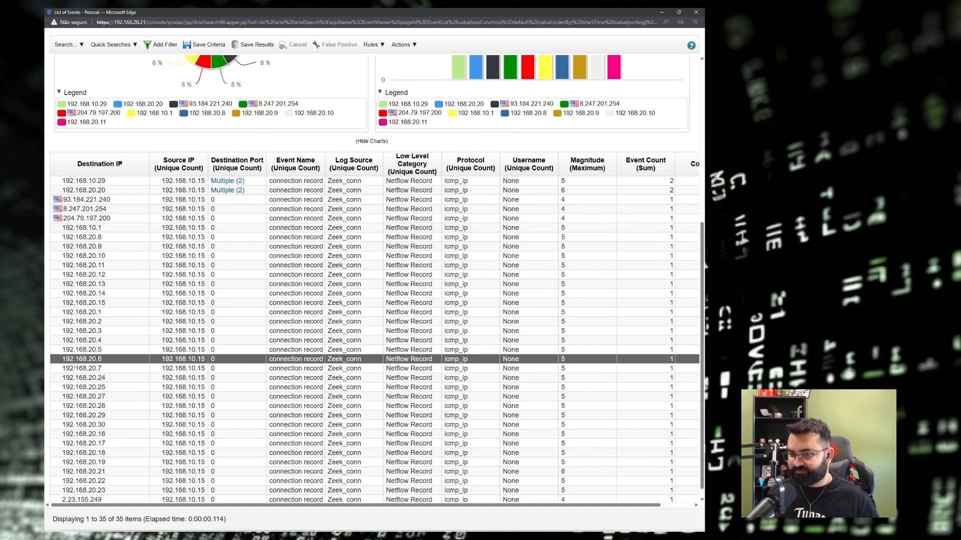
left_click(69, 268)
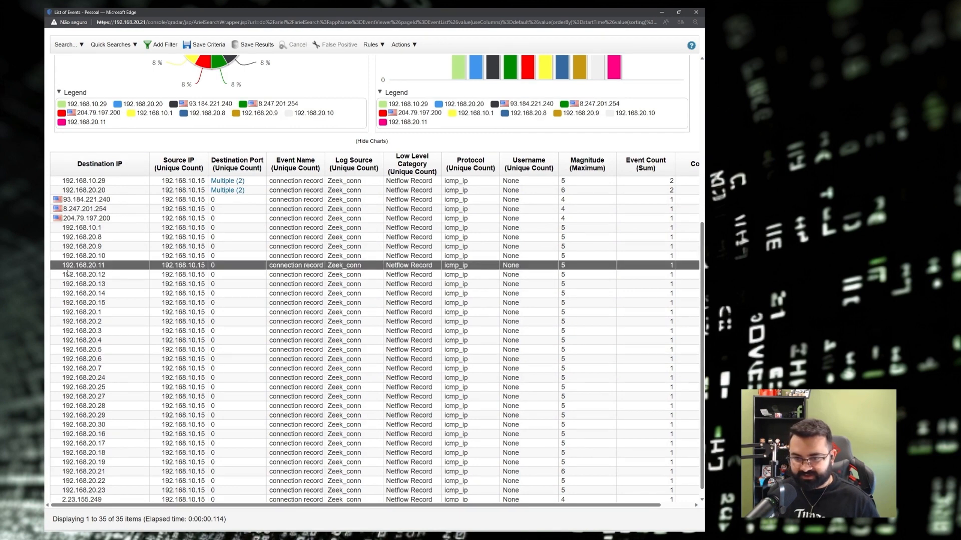
left_click_drag(116, 270, 62, 270)
key("ctrl+c")
left_click(696, 13)
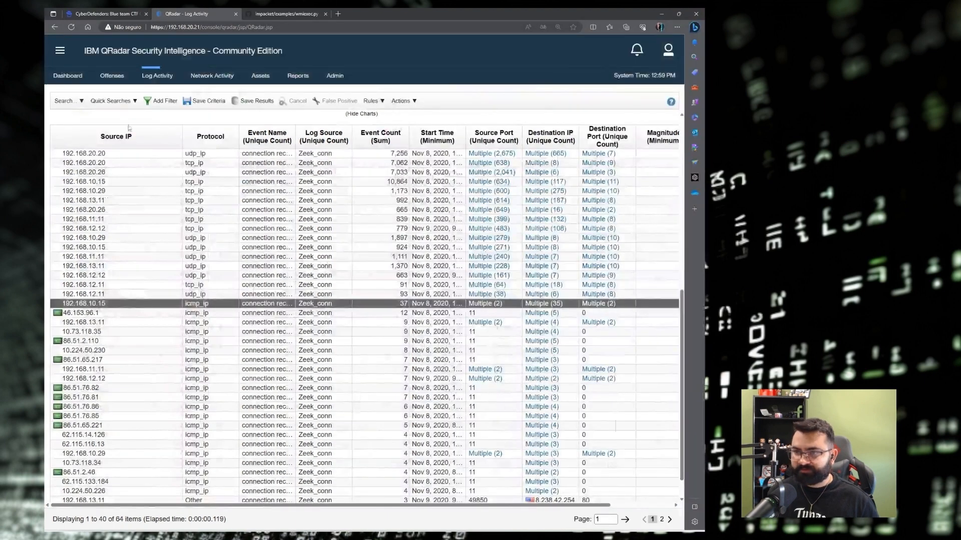
Paste the address as Q23's answer in the notes and edit it to 192.168.20.0.
key("alt+Tab")
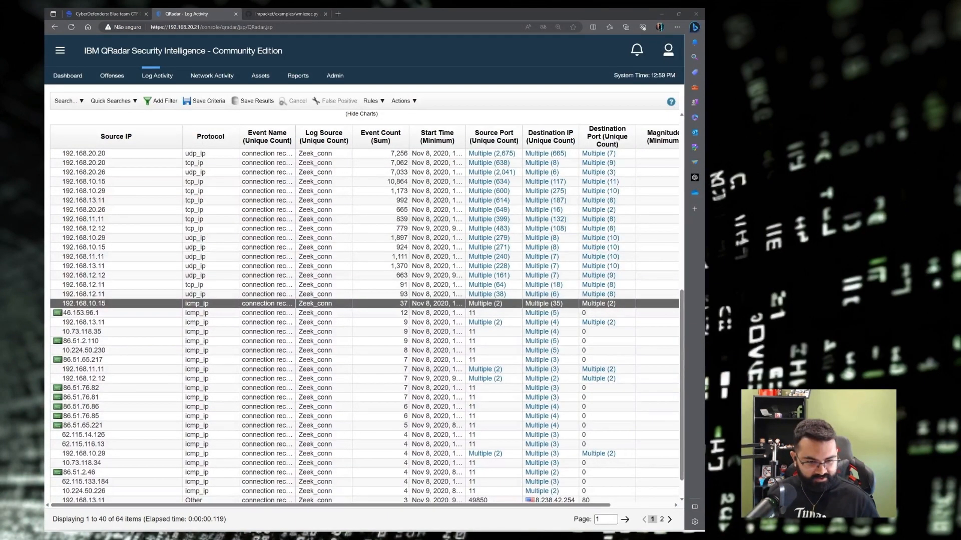
left_click(333, 293)
key("ctrl+v")
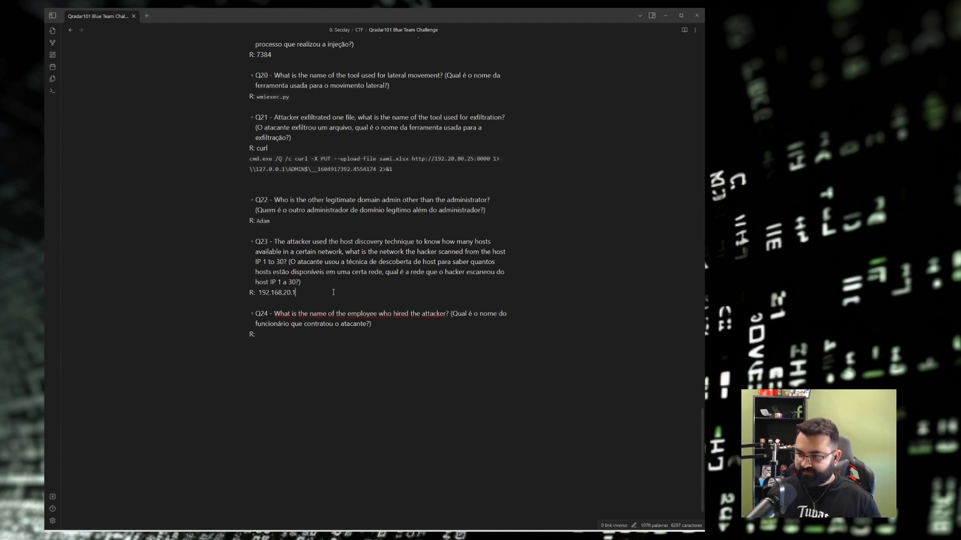
type("0")
left_click_drag(333, 293, 259, 292)
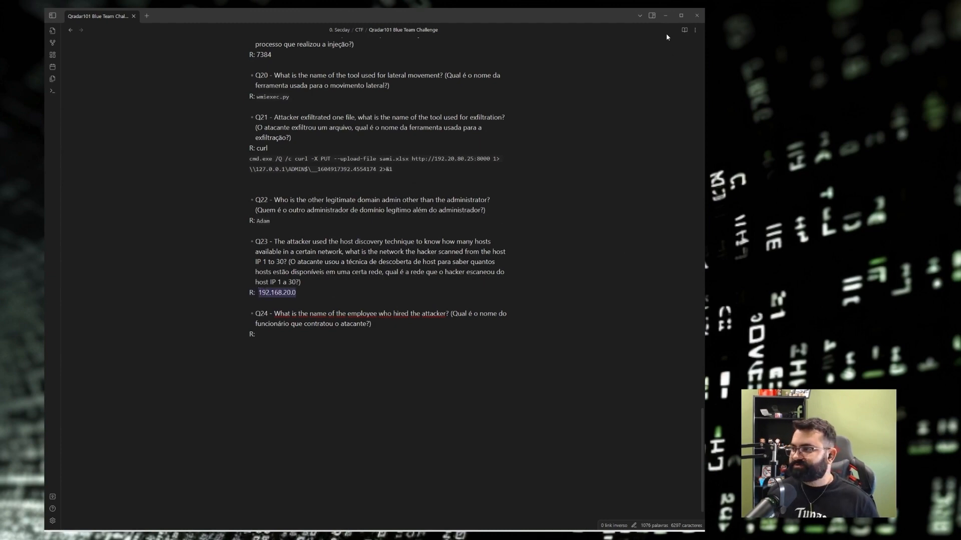
left_click(665, 15)
Expand Q23 on the CyberDefenders page to check the answer.
left_click(131, 13)
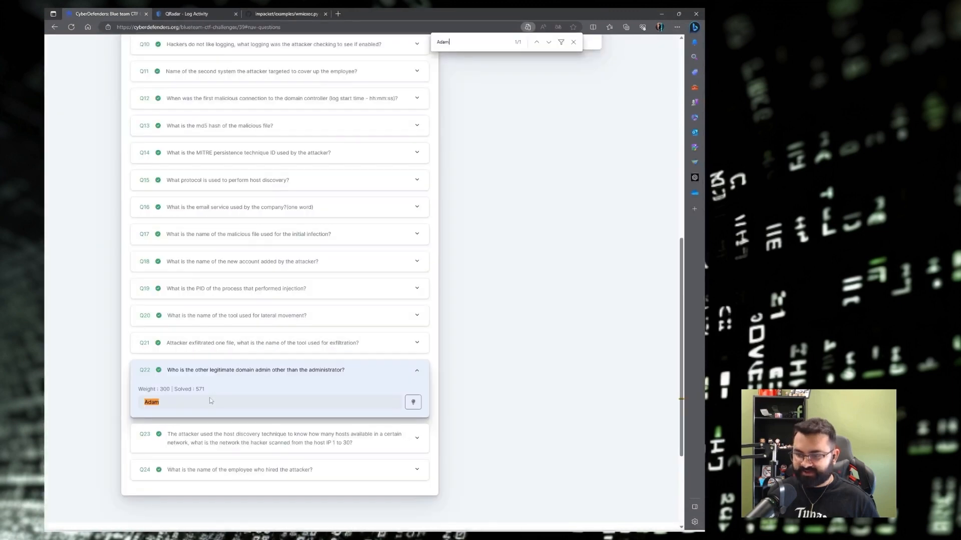
left_click(185, 437)
scroll(165, 350, "down", 3)
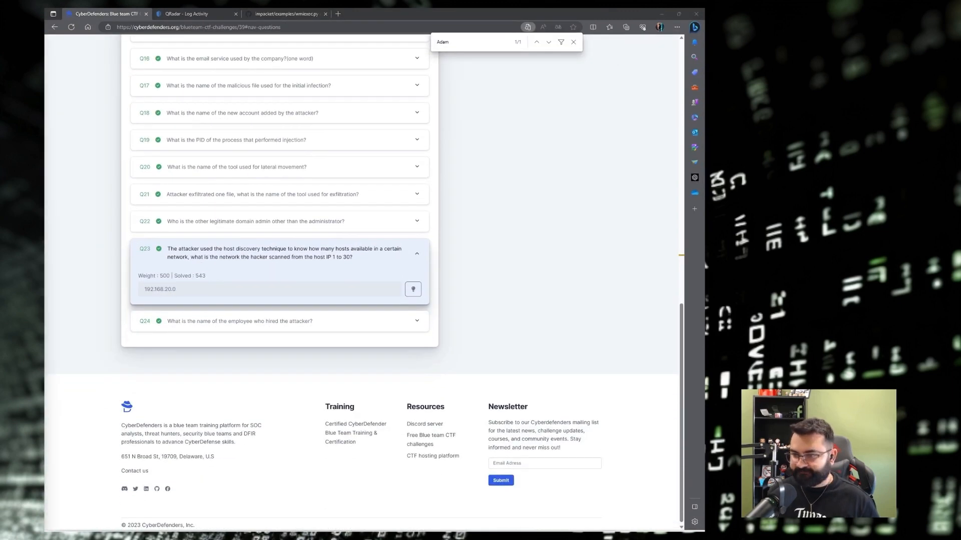
key("alt+Tab")
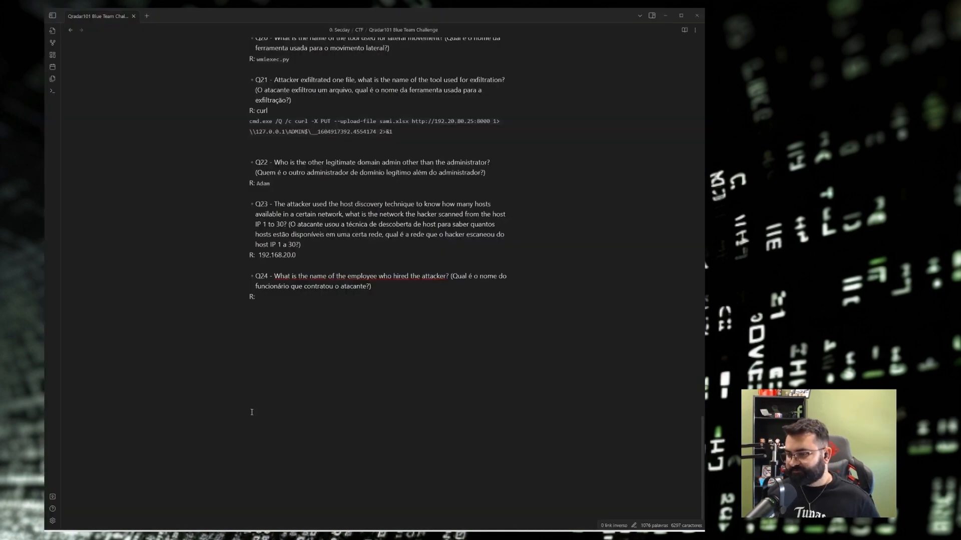
Locate the empty Q24 answer line in the notes.
scroll(319, 390, "up", 1)
left_click(294, 342)
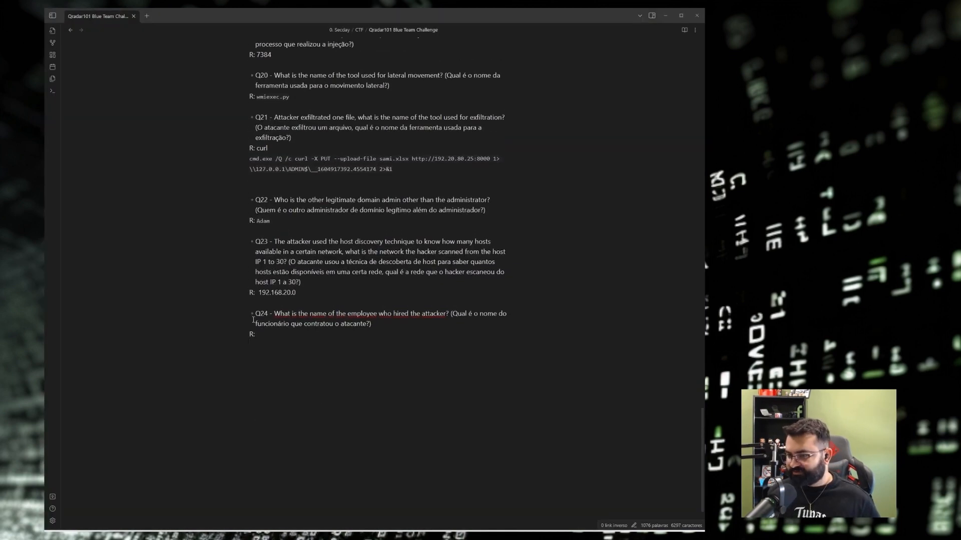
scroll(396, 337, "down", 1)
left_click_drag(469, 276, 371, 287)
left_click(355, 297)
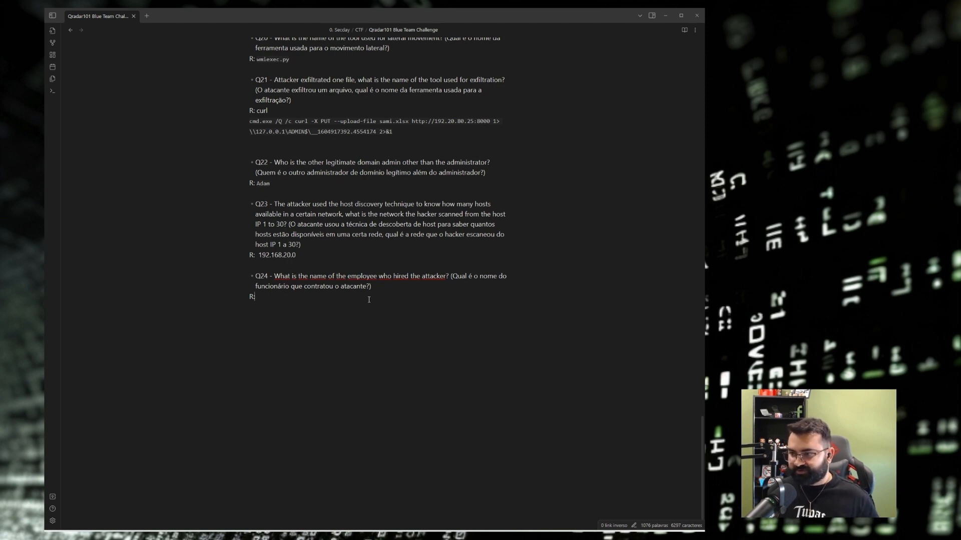
scroll(369, 299, "up", 1)
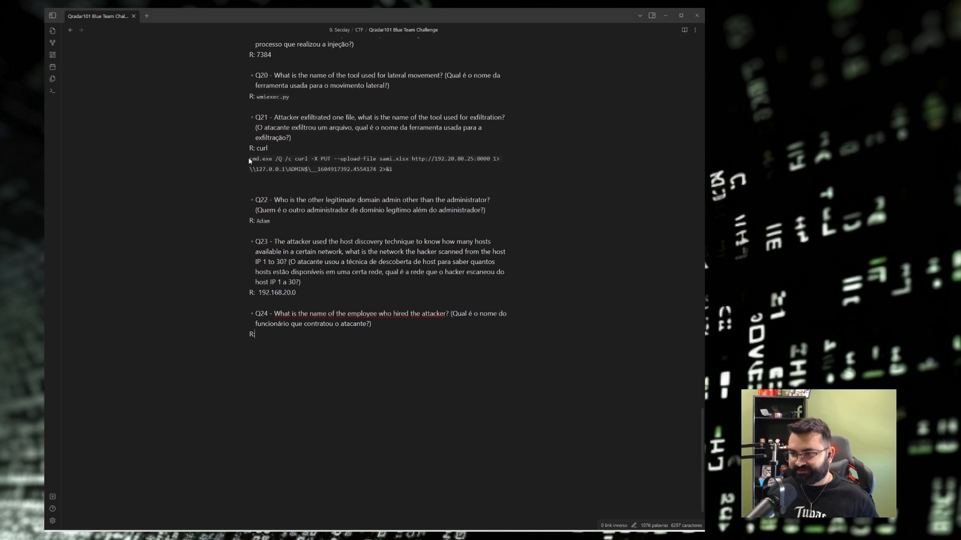
Copy the exfiltrated file's base name from the curl command and paste it as Q24's answer.
double_click(388, 158)
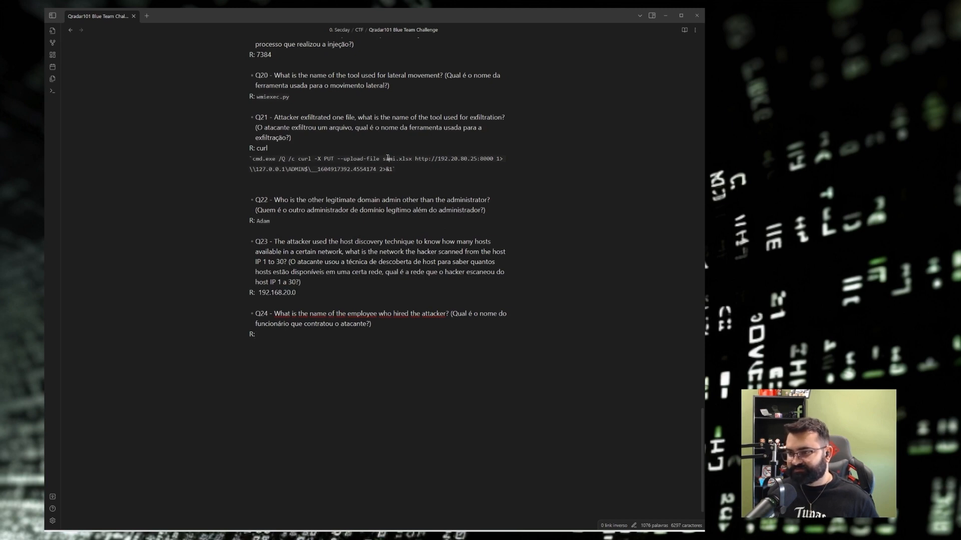
double_click(408, 160)
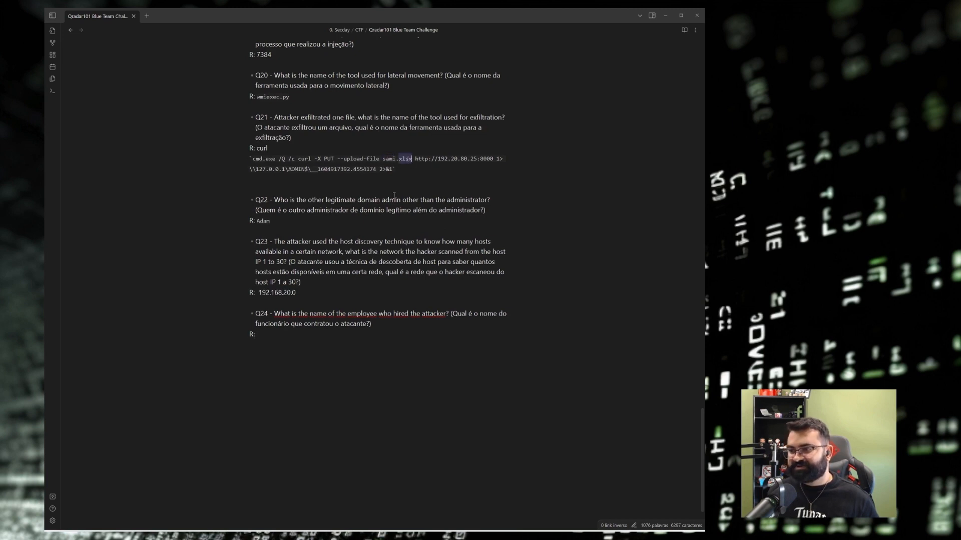
left_click(427, 169)
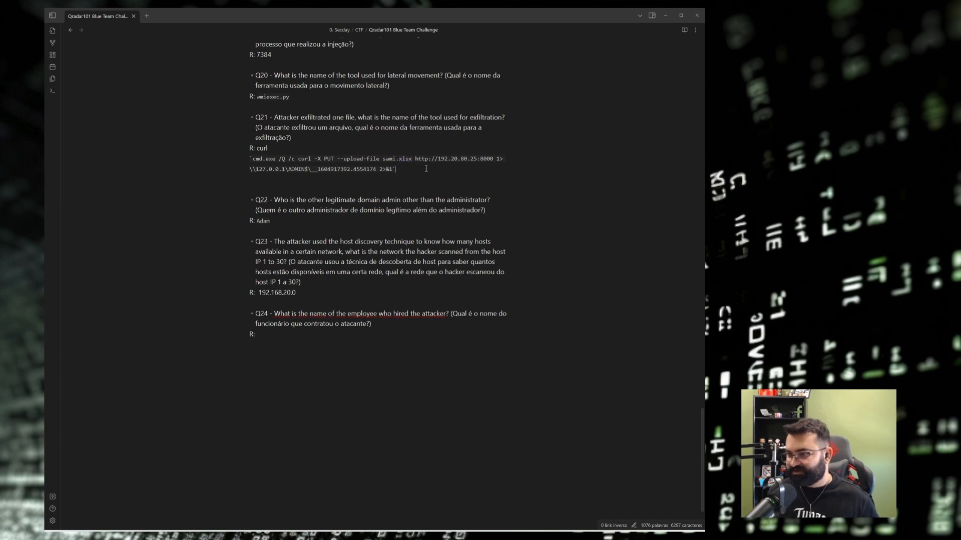
double_click(390, 158)
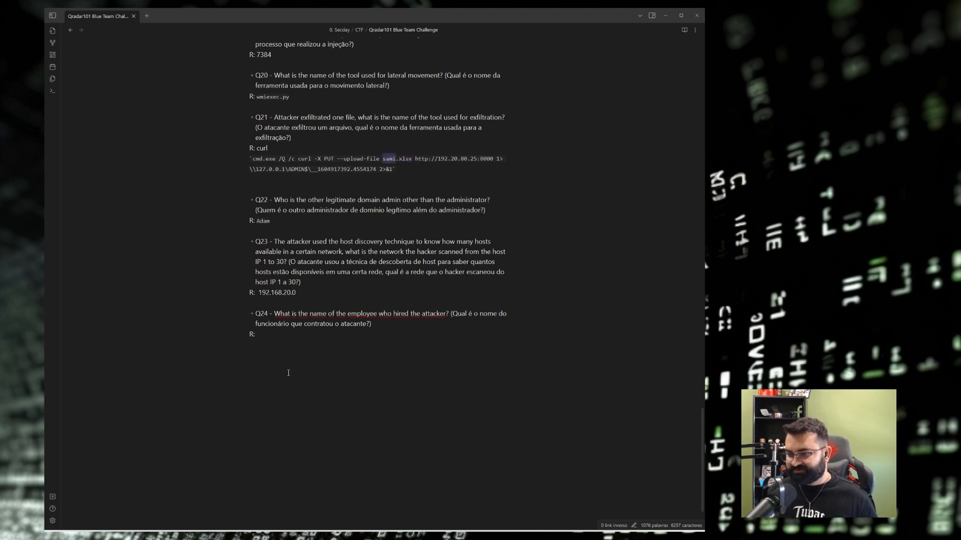
key("ctrl+c")
left_click(295, 334)
key("ctrl+v")
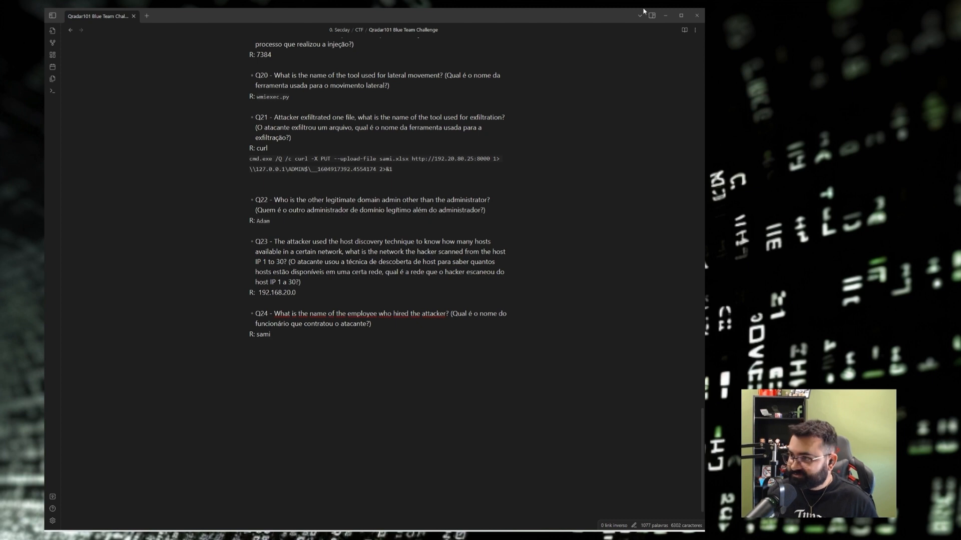
left_click(665, 15)
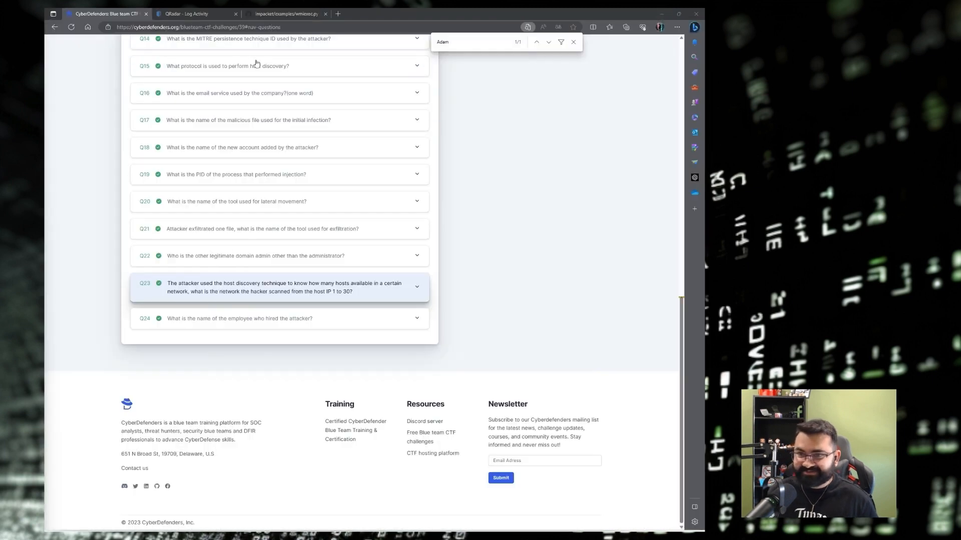
Expand Q24 and search the page for the employee's name, then close the find bar.
left_click(206, 318)
key("ctrl+f")
type("sami")
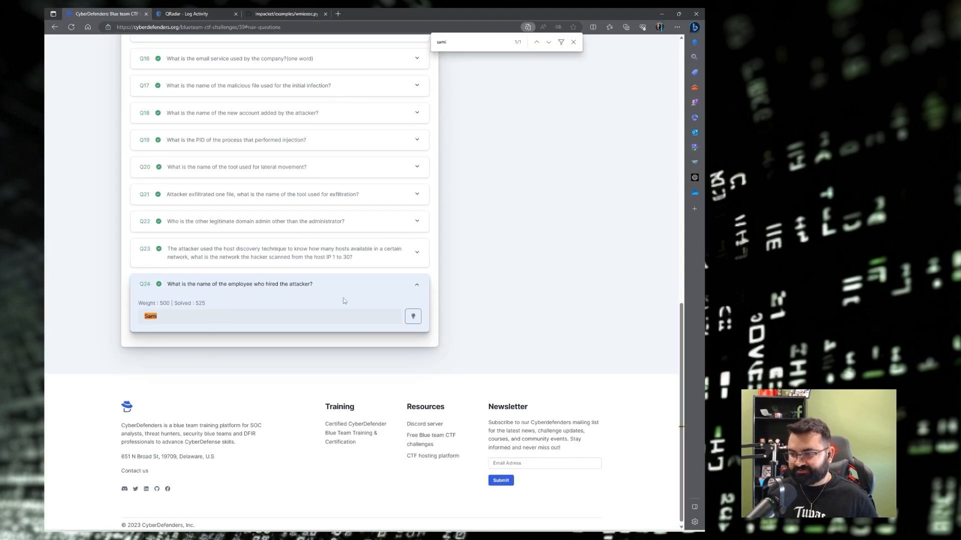
left_click(573, 43)
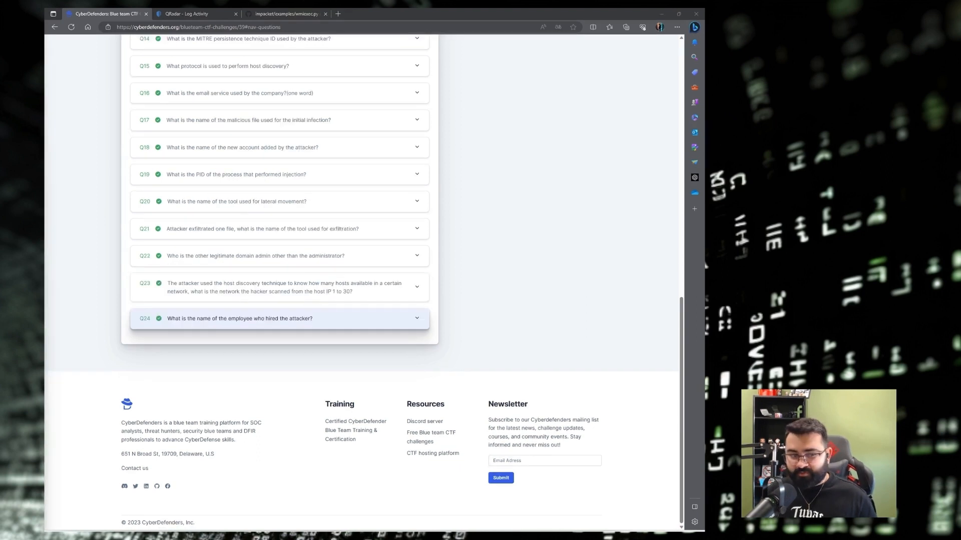